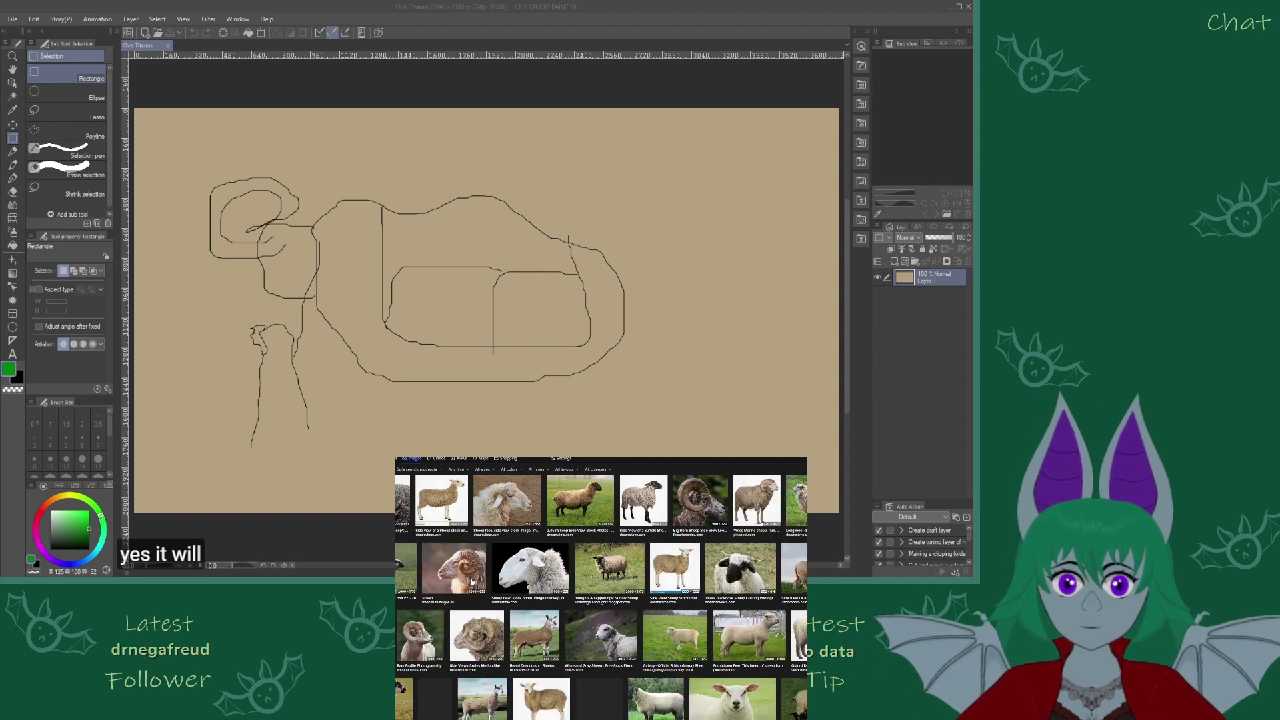
Examine the side-view sheep image results for a body reference suited to the sketched horned creature
scroll(534, 584, "down", 1)
scroll(533, 584, "down", 2)
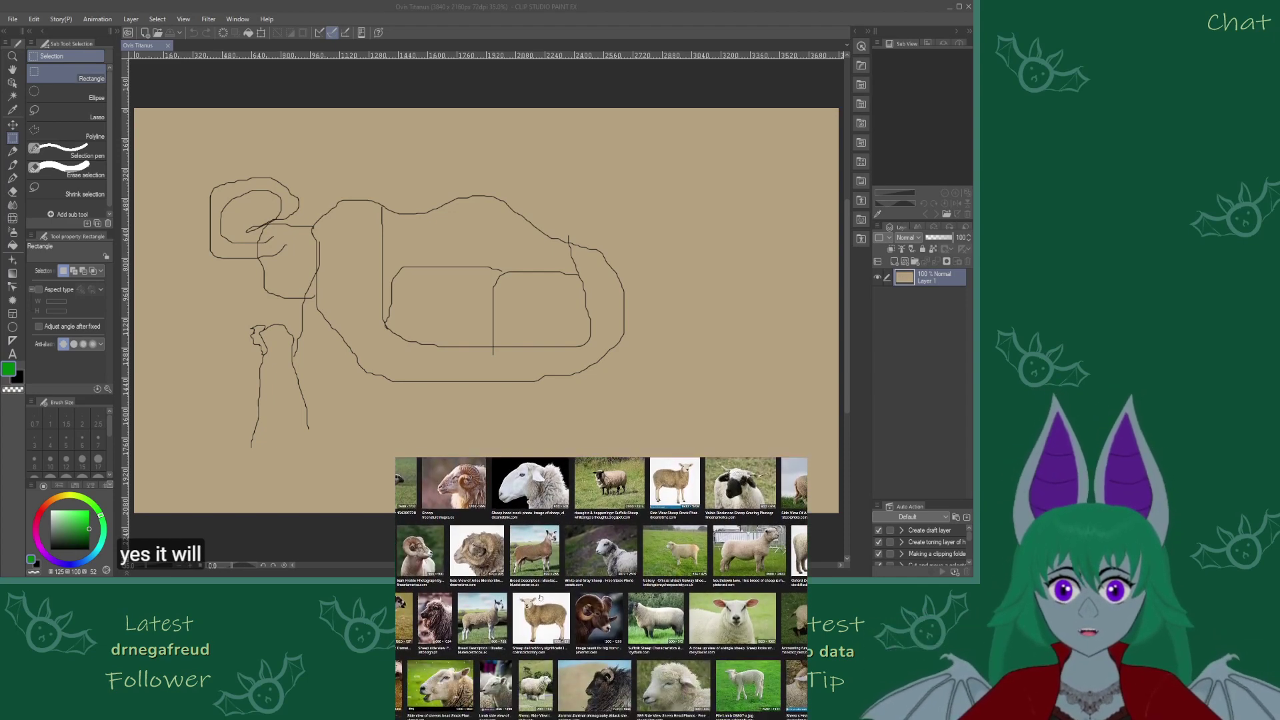
scroll(540, 597, "down", 1)
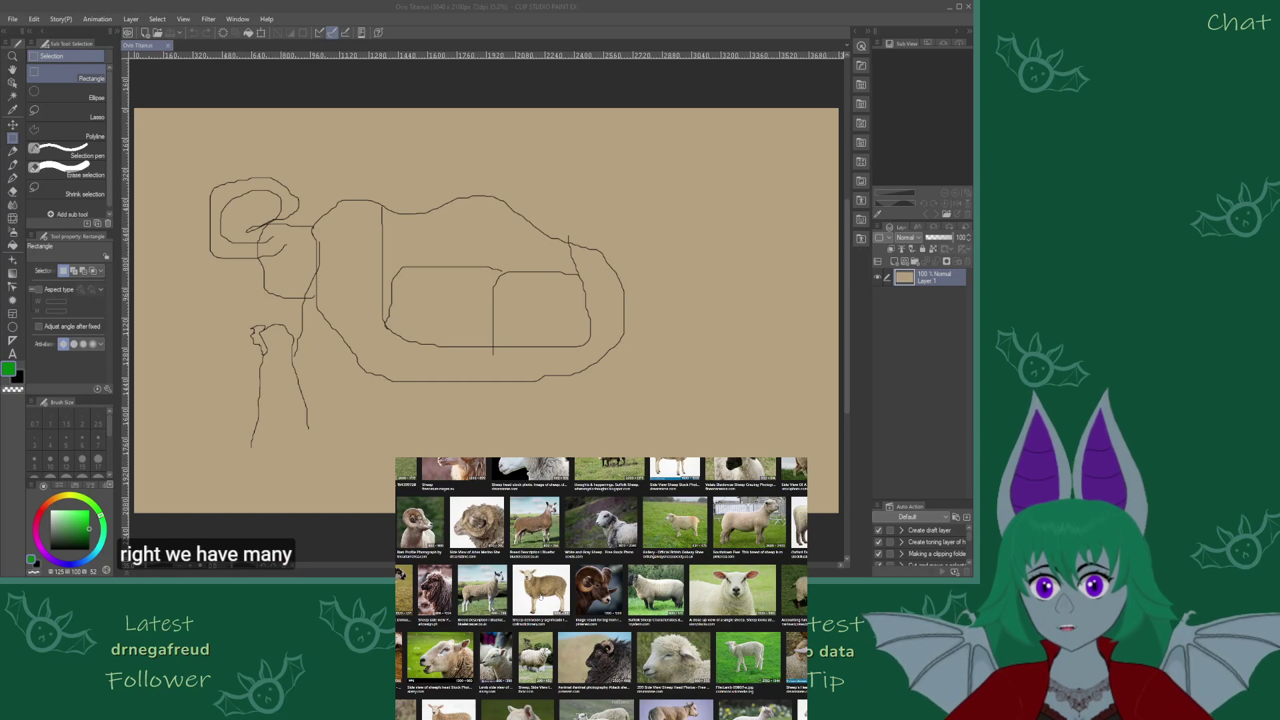
scroll(546, 590, "down", 1)
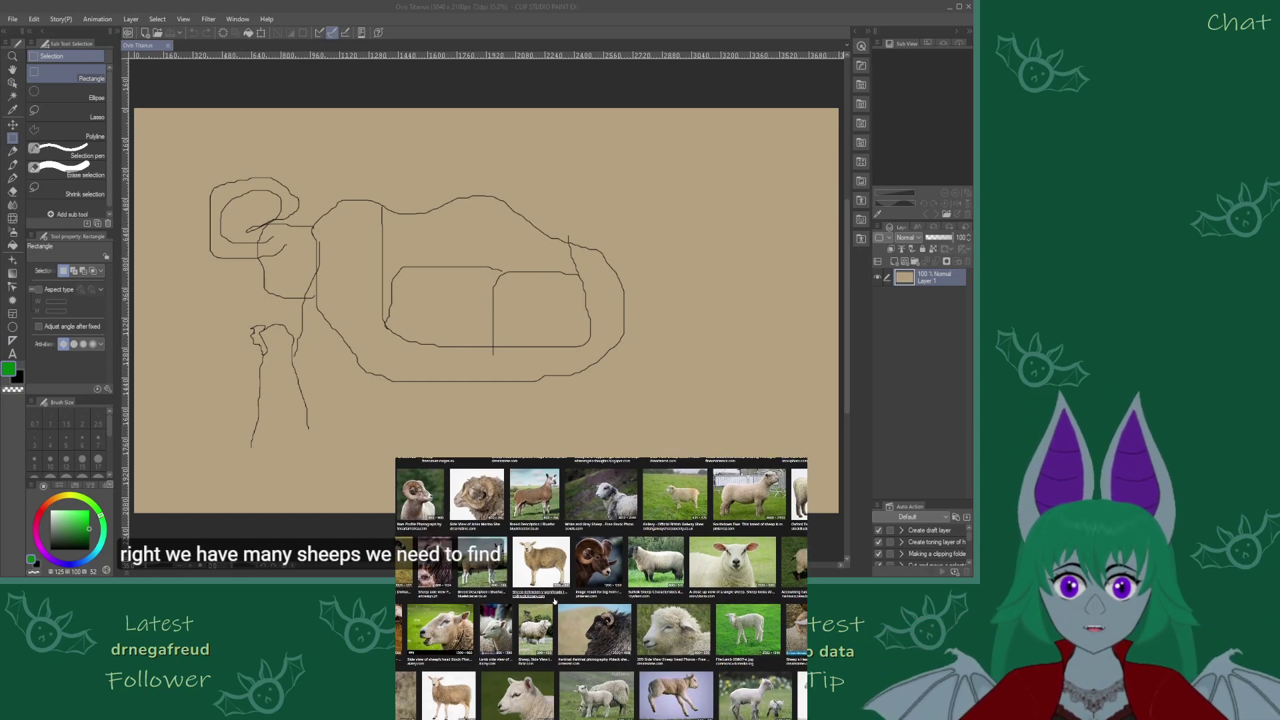
scroll(558, 580, "down", 5)
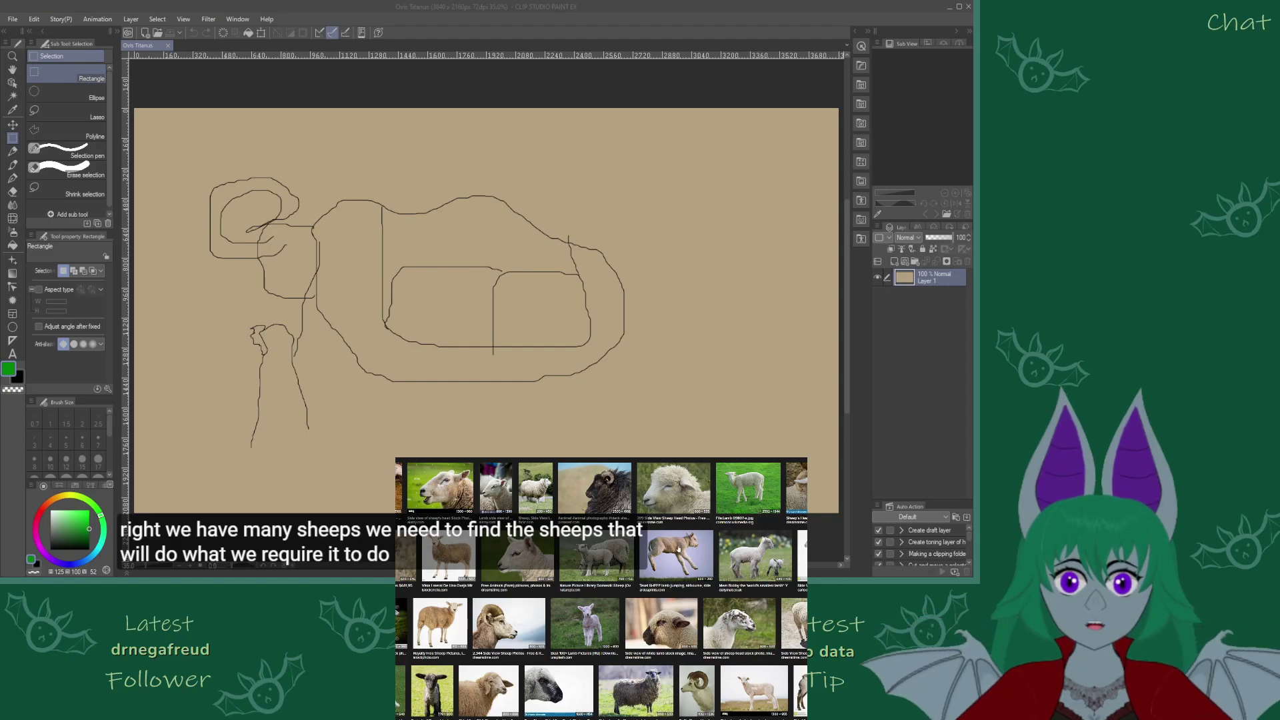
scroll(670, 565, "down", 3)
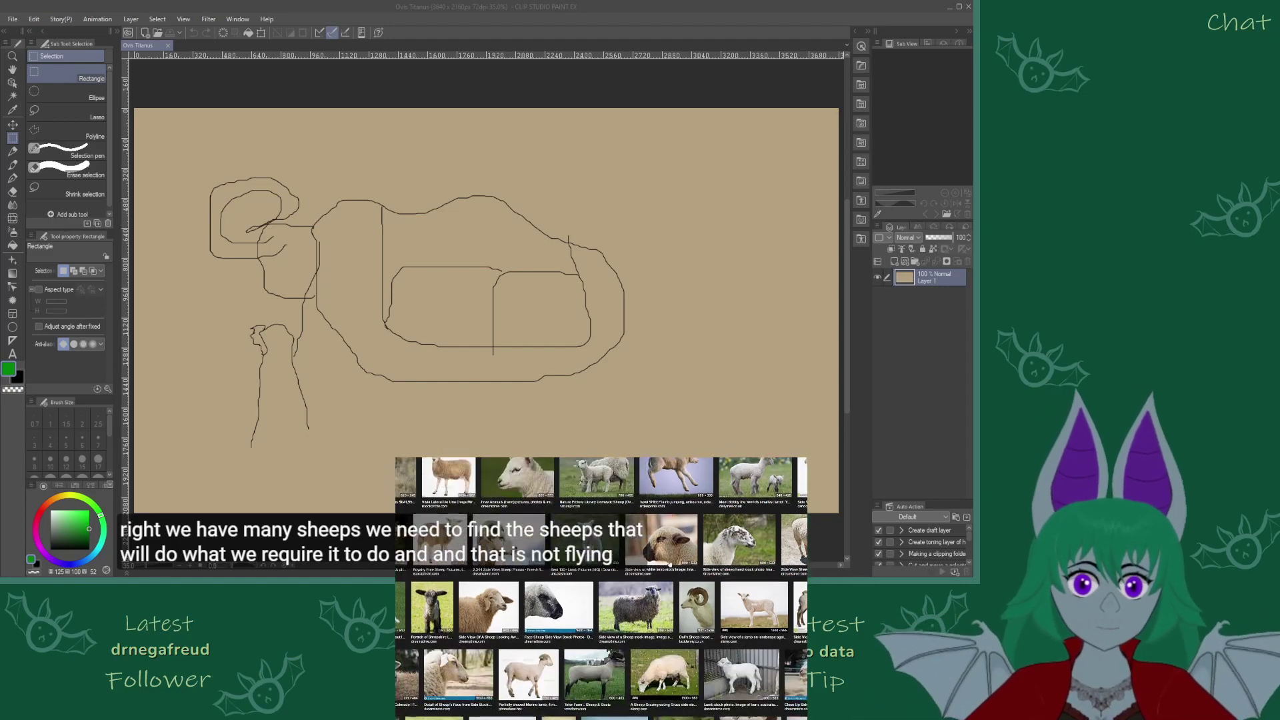
scroll(669, 565, "down", 3)
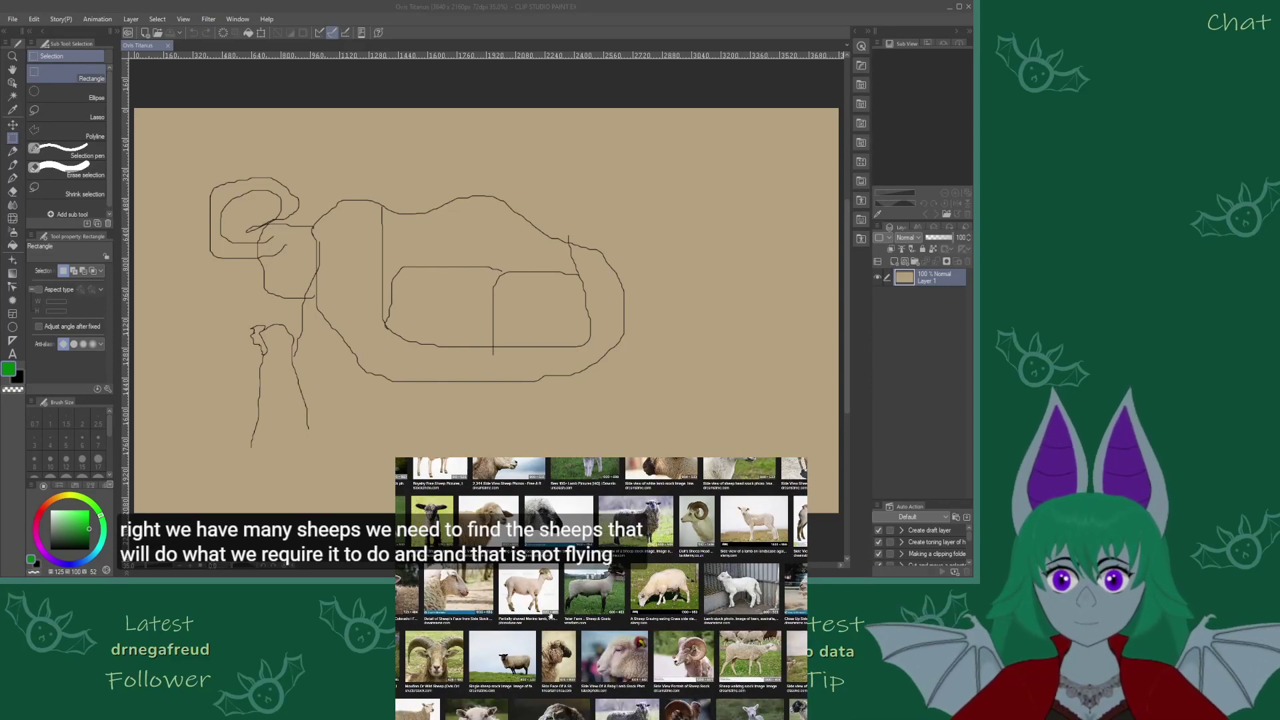
scroll(558, 582, "down", 3)
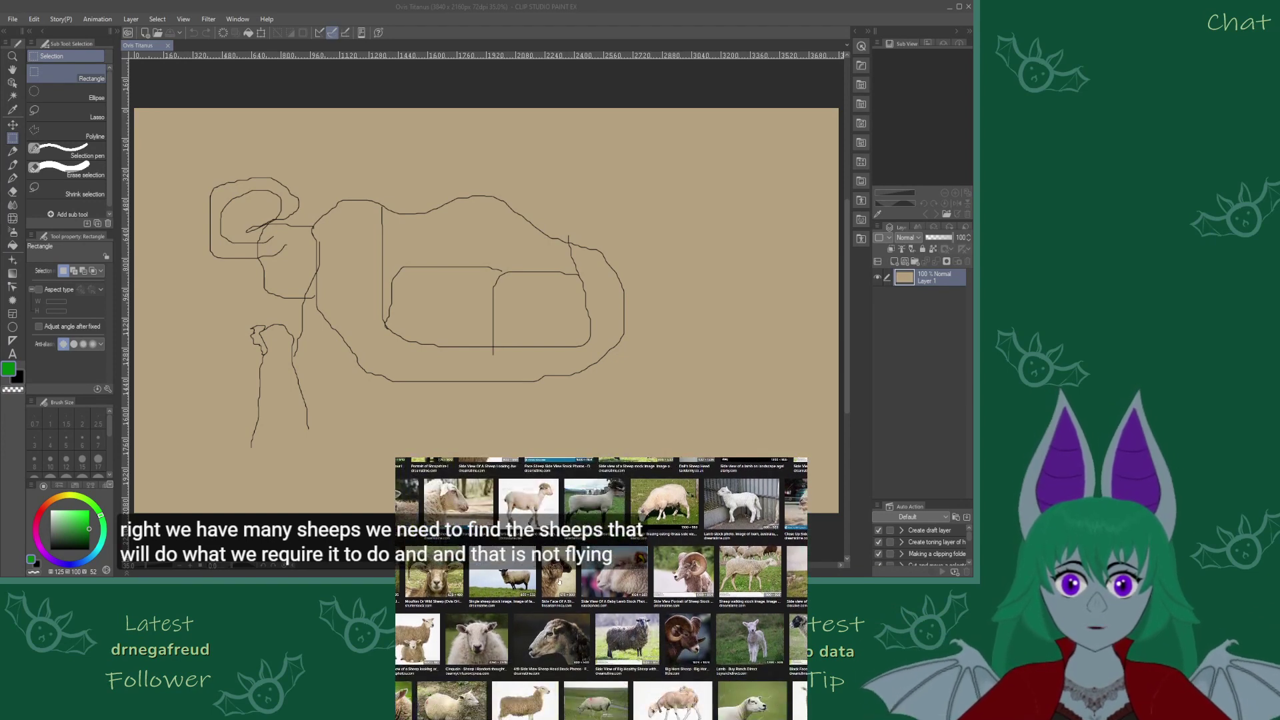
scroll(559, 582, "down", 2)
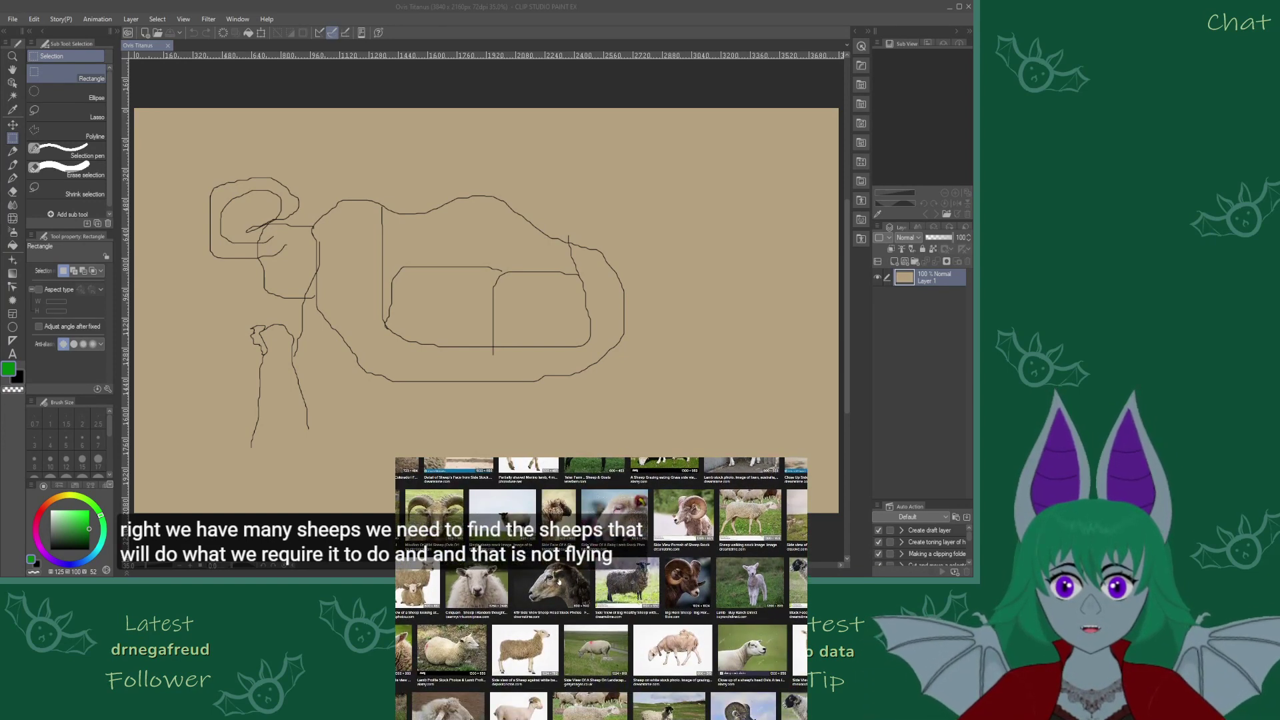
scroll(560, 582, "down", 5)
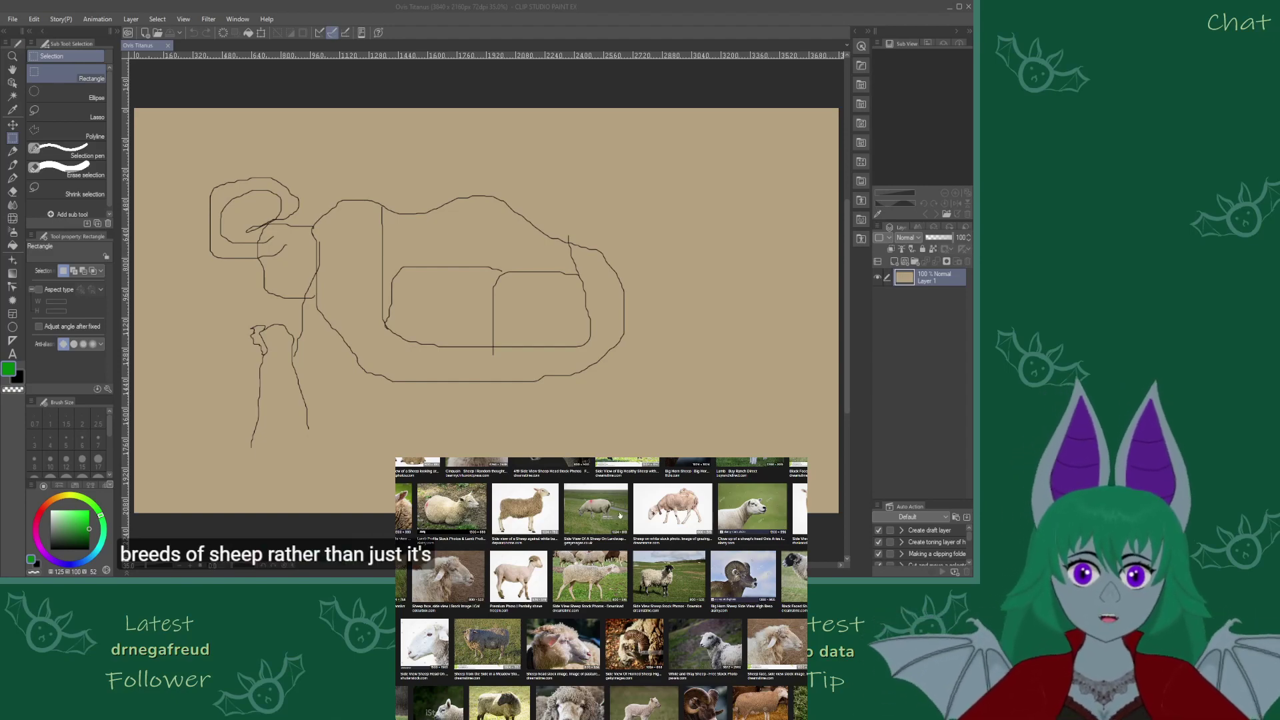
scroll(620, 515, "down", 5)
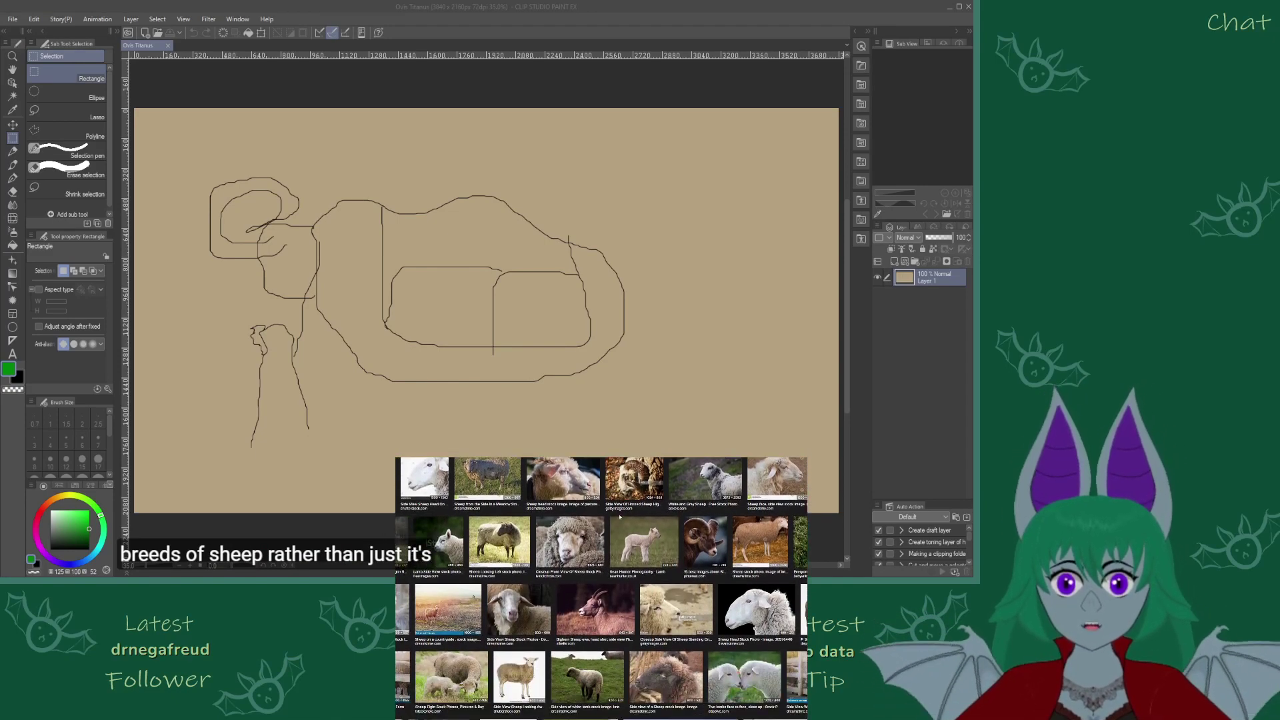
scroll(620, 516, "down", 2)
scroll(615, 521, "down", 2)
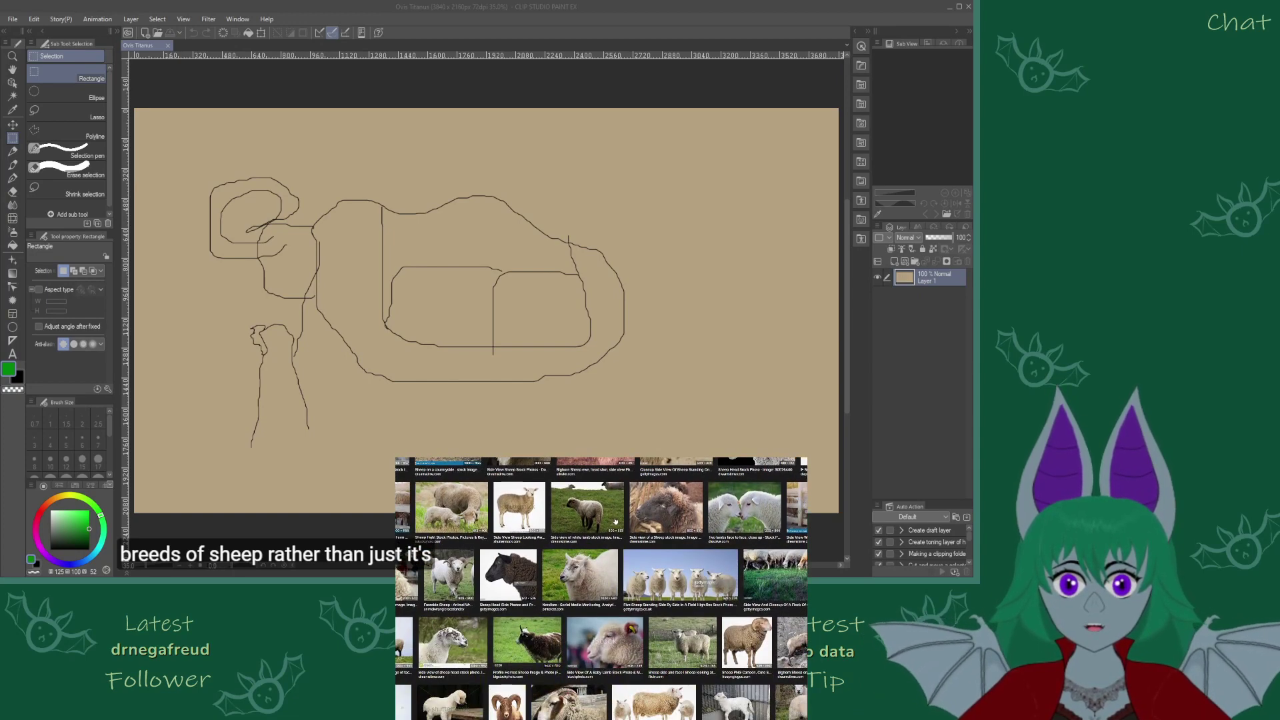
scroll(615, 522, "down", 2)
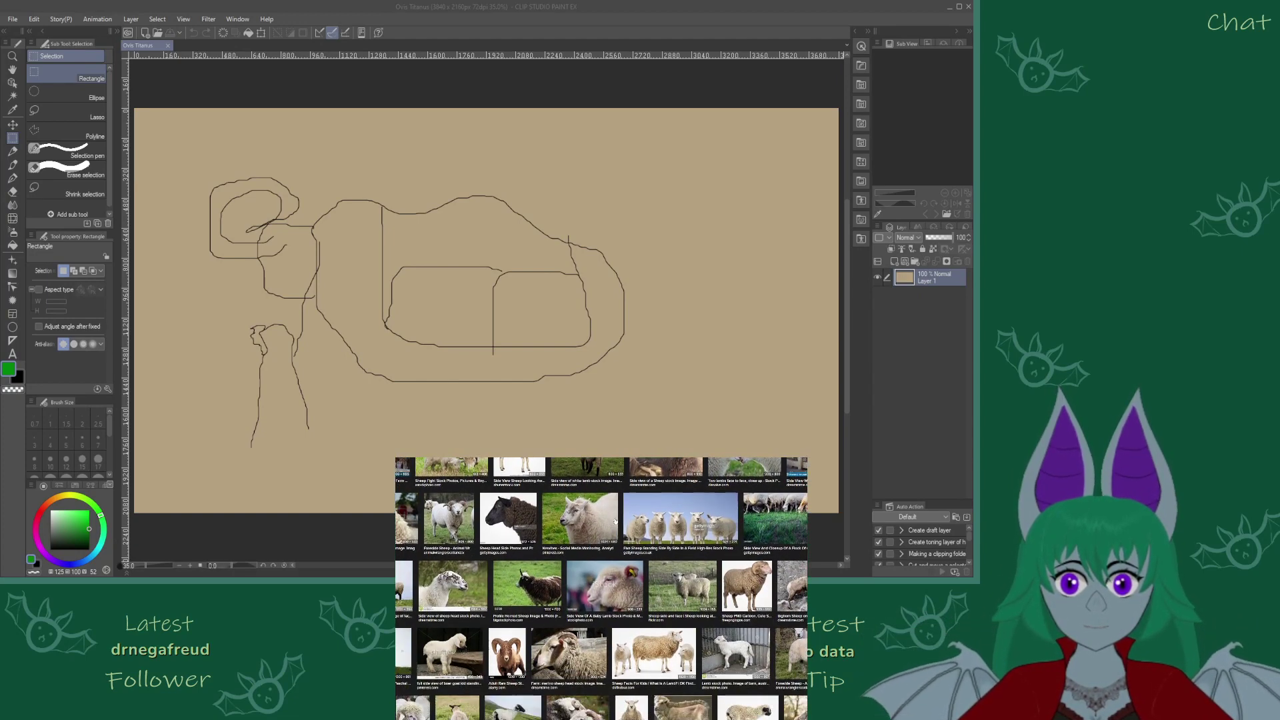
scroll(616, 521, "up", 5)
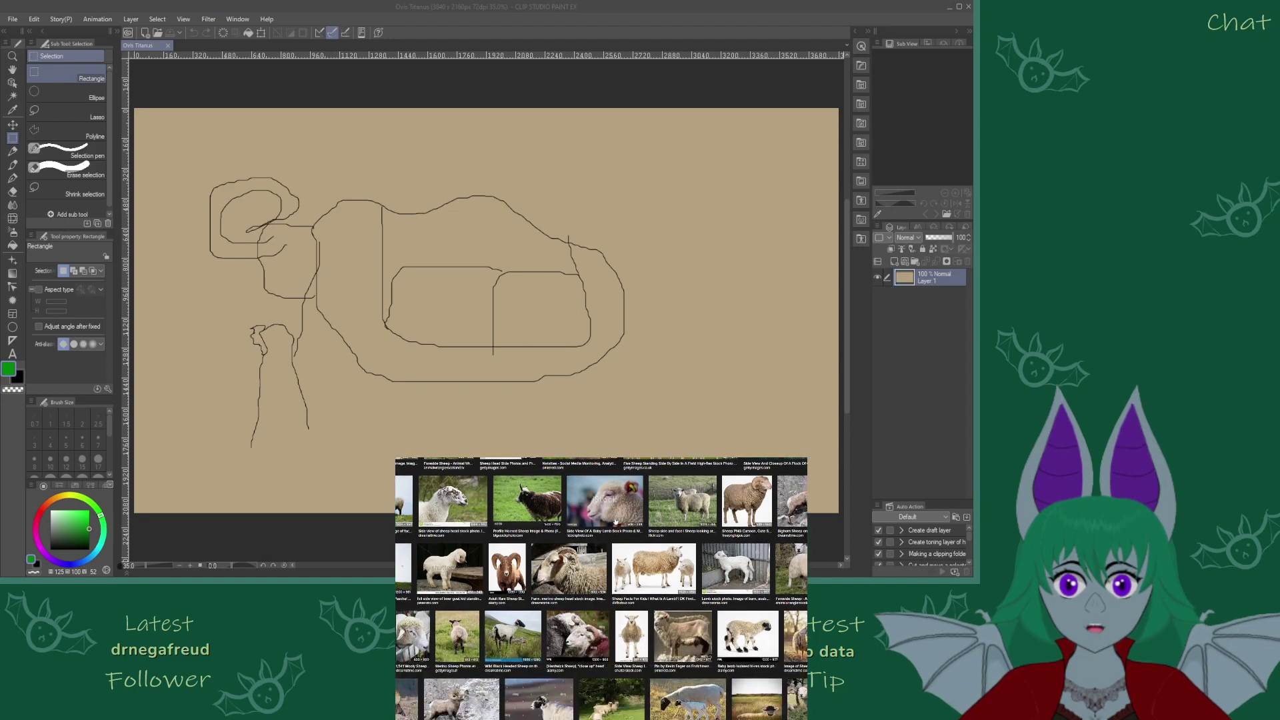
scroll(619, 529, "down", 5)
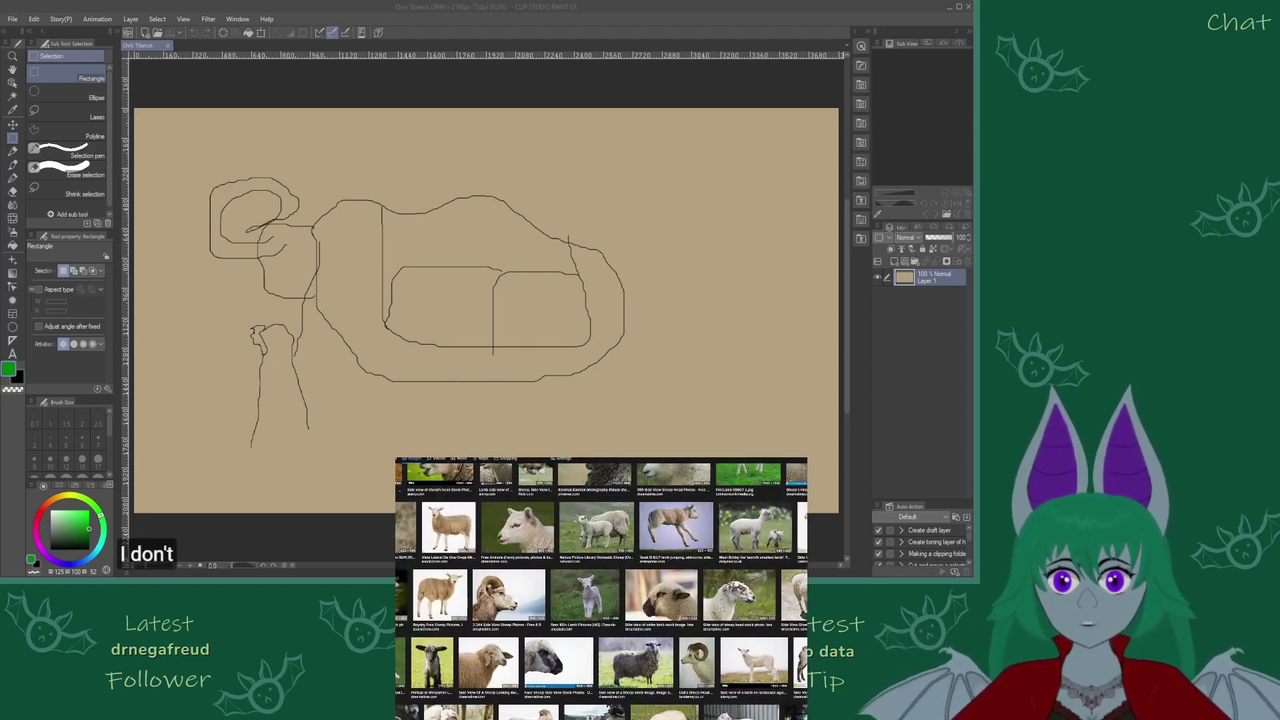
Run a revised image search for less domesticated sheep breeds
left_click(397, 471)
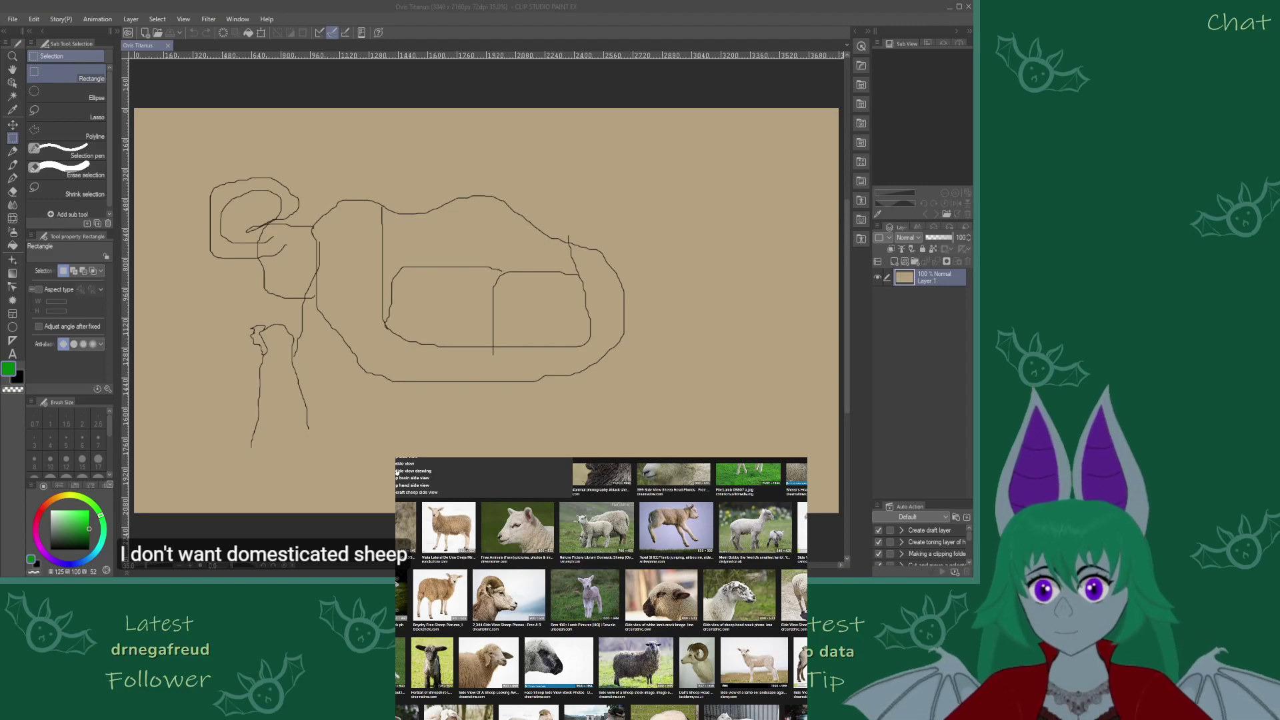
key("Escape")
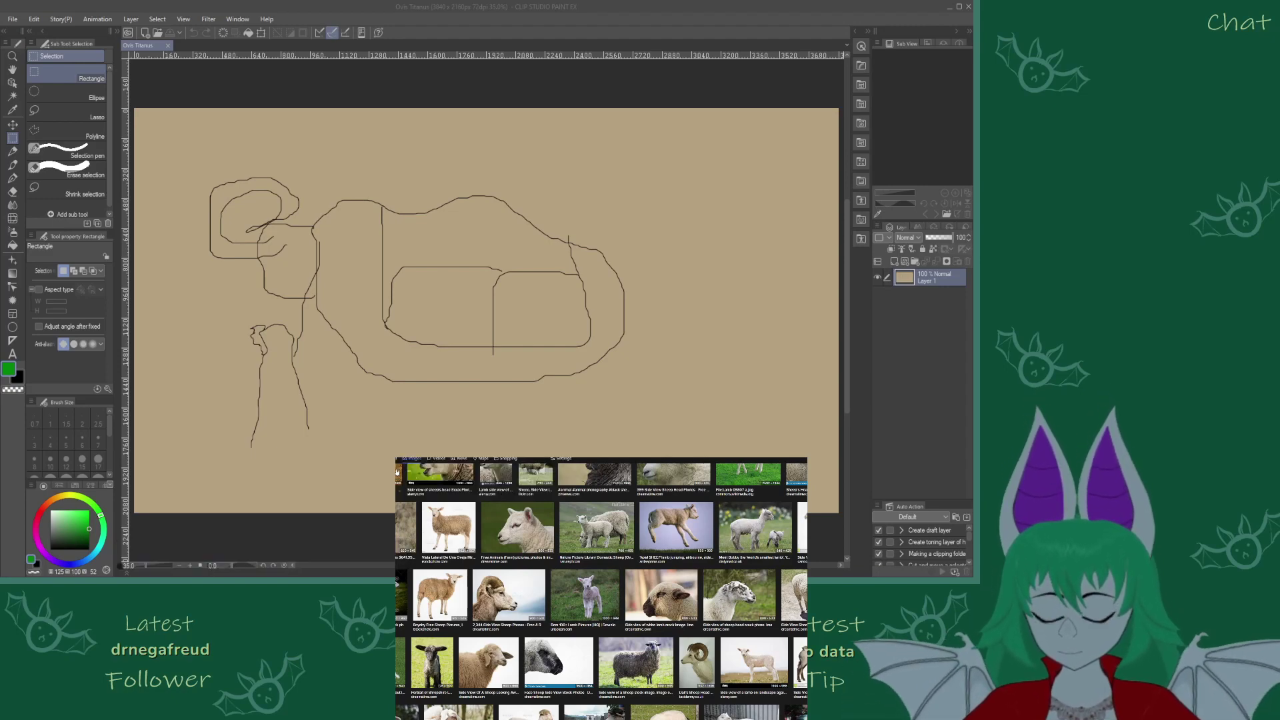
key("Return")
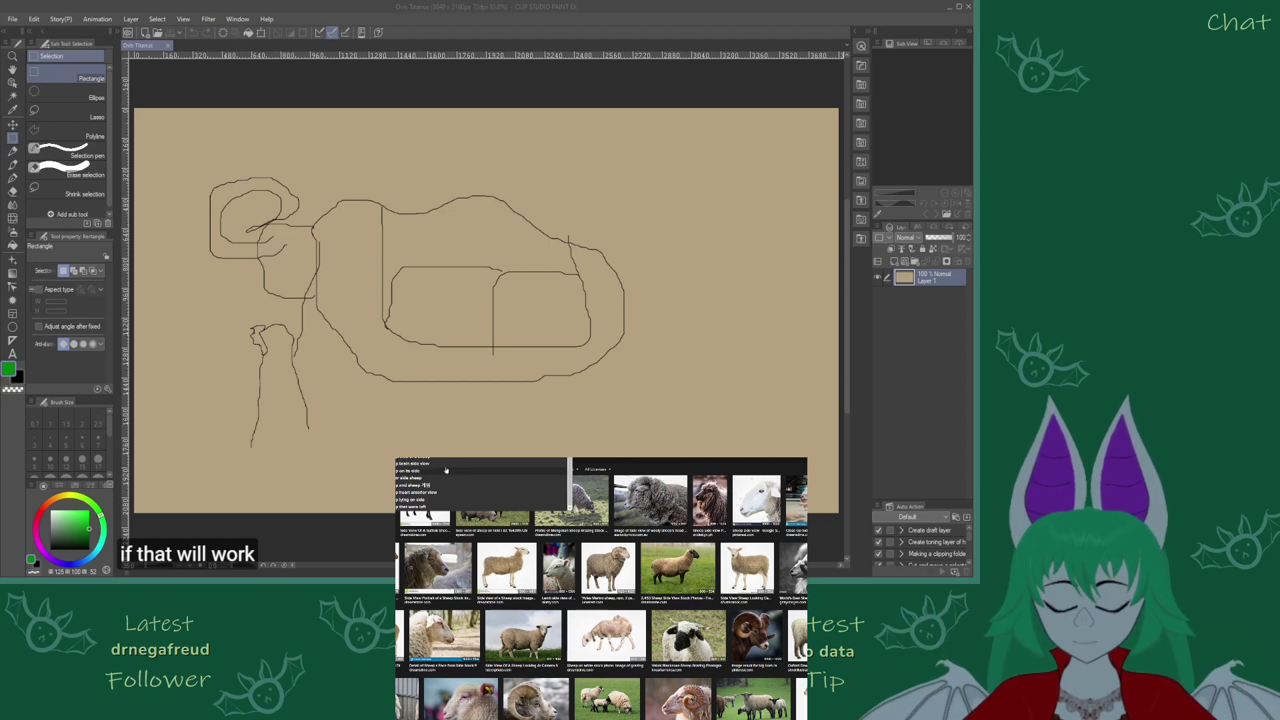
key("Escape")
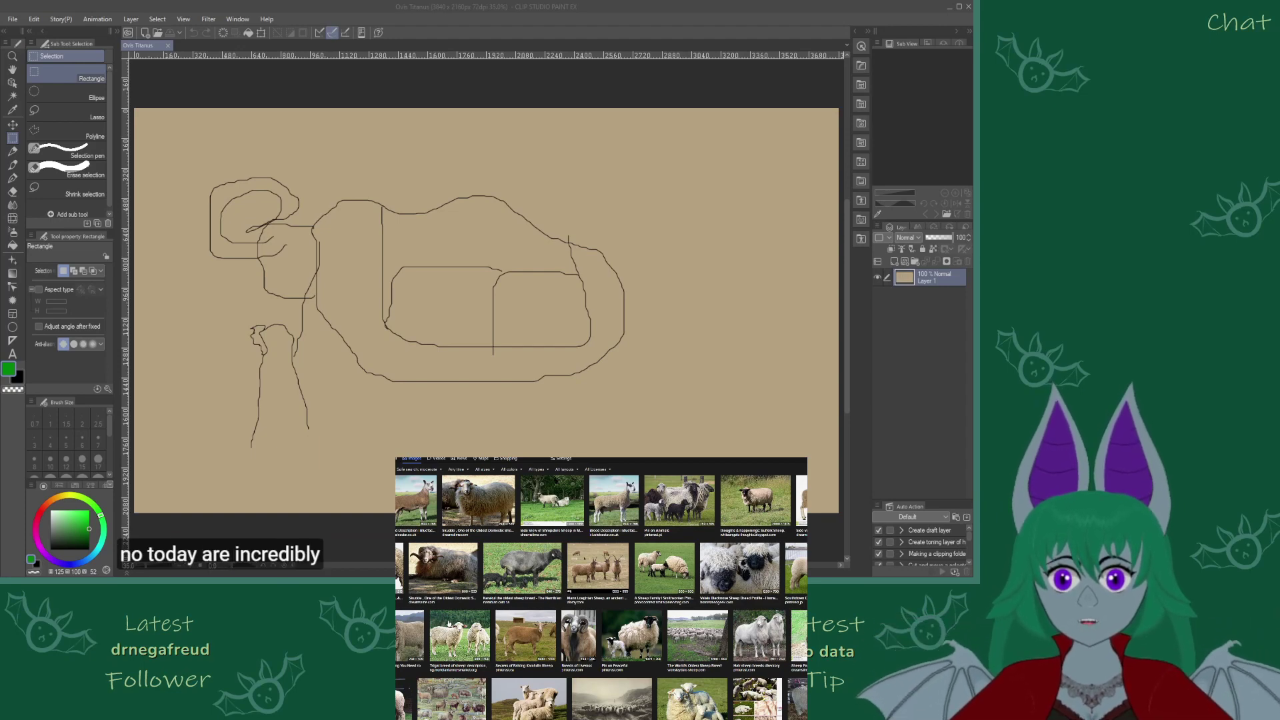
Look through the sheep breed image results and open the Britannica side view of the woolly horned ram
scroll(449, 625, "down", 1)
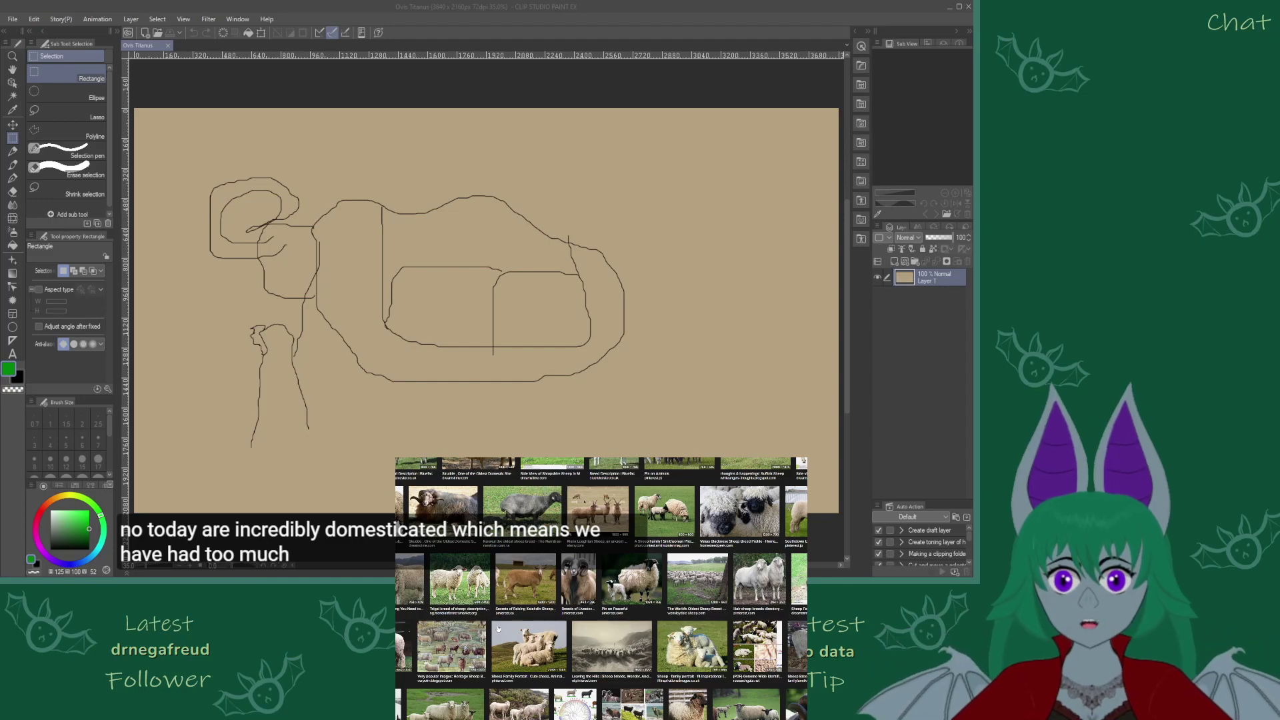
scroll(498, 628, "down", 1)
scroll(542, 619, "down", 1)
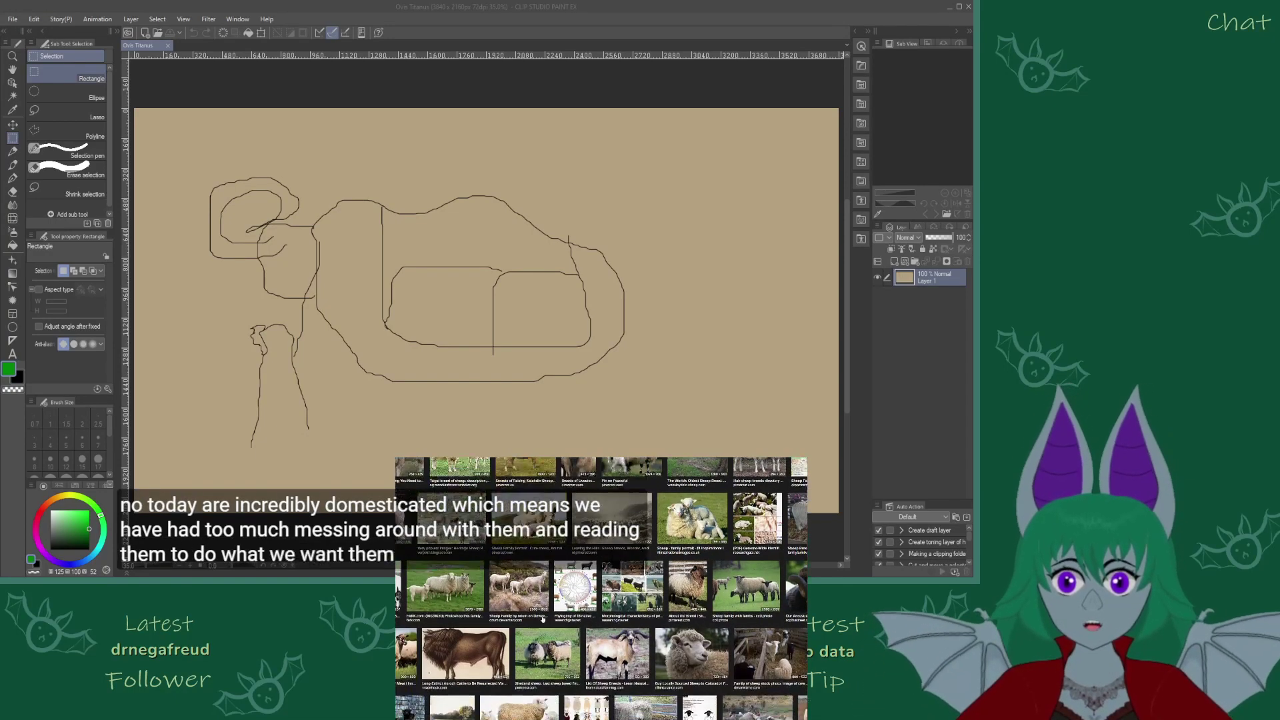
scroll(543, 619, "down", 1)
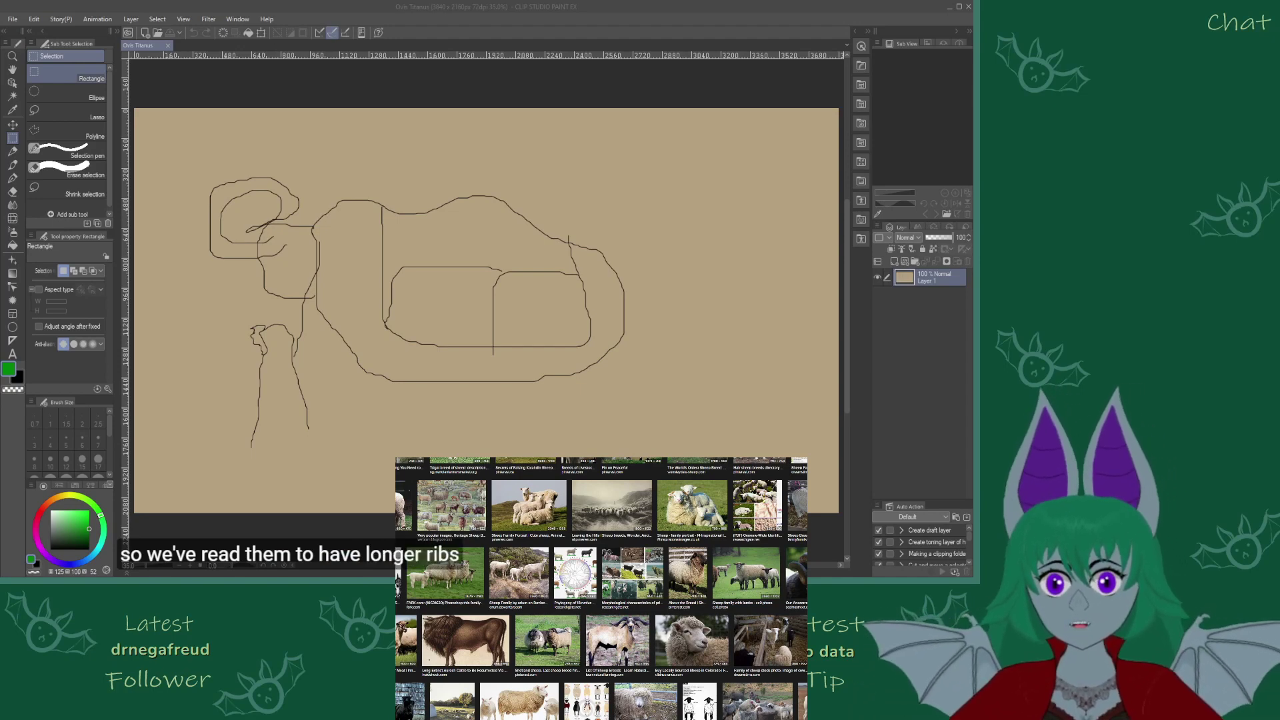
scroll(600, 588, "up", 2)
left_click(400, 483)
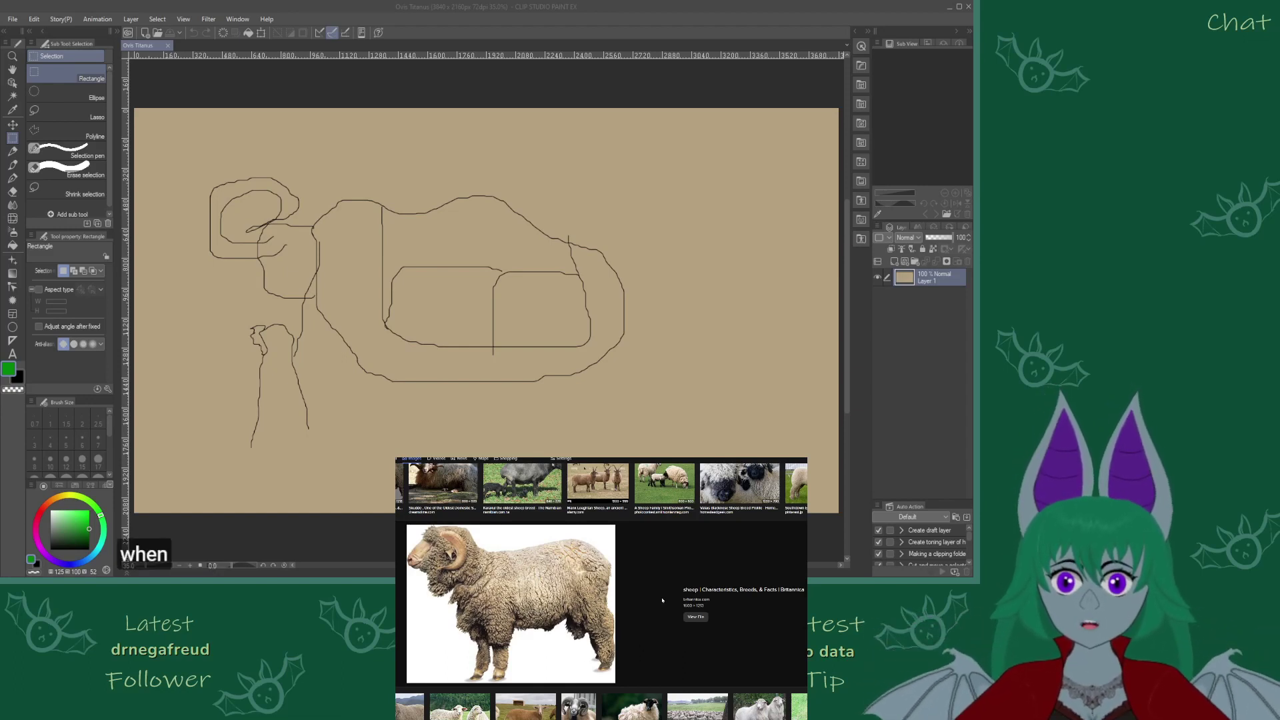
Examine the woolly ram's proportions and open the front-view photo of the brown ram with large curled horns
scroll(503, 654, "up", 2)
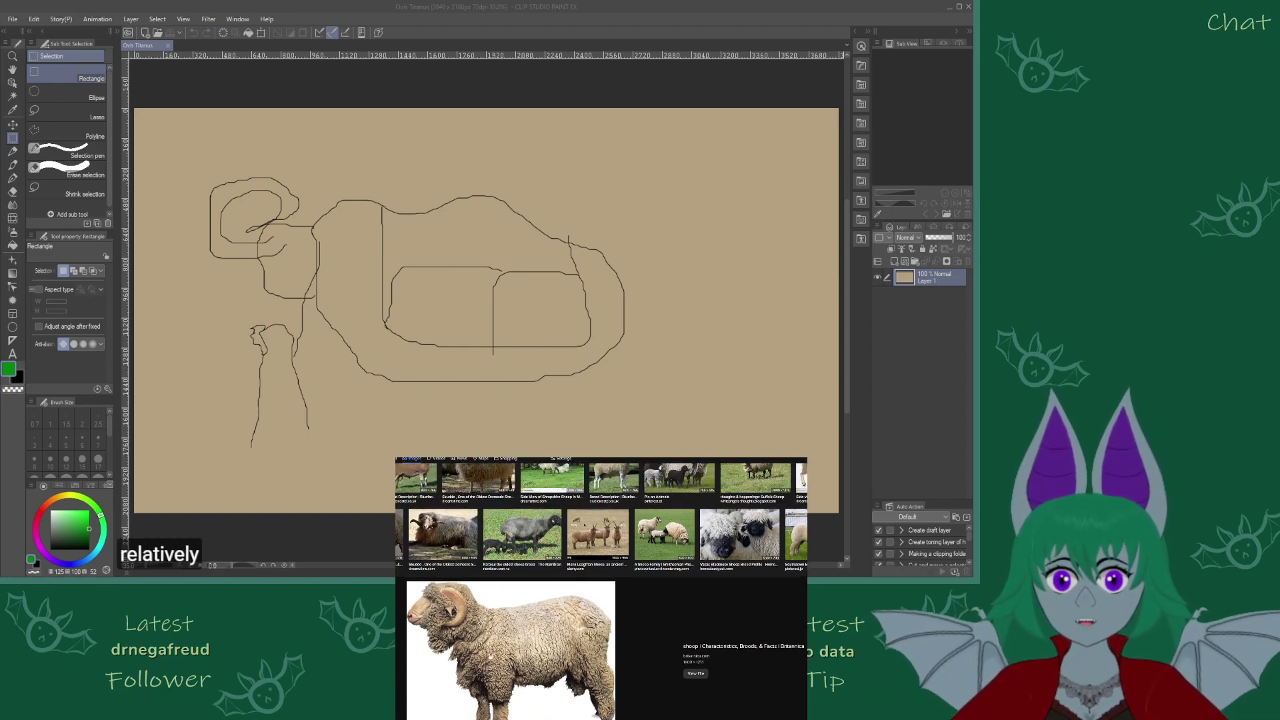
scroll(502, 654, "up", 1)
scroll(502, 653, "down", 2)
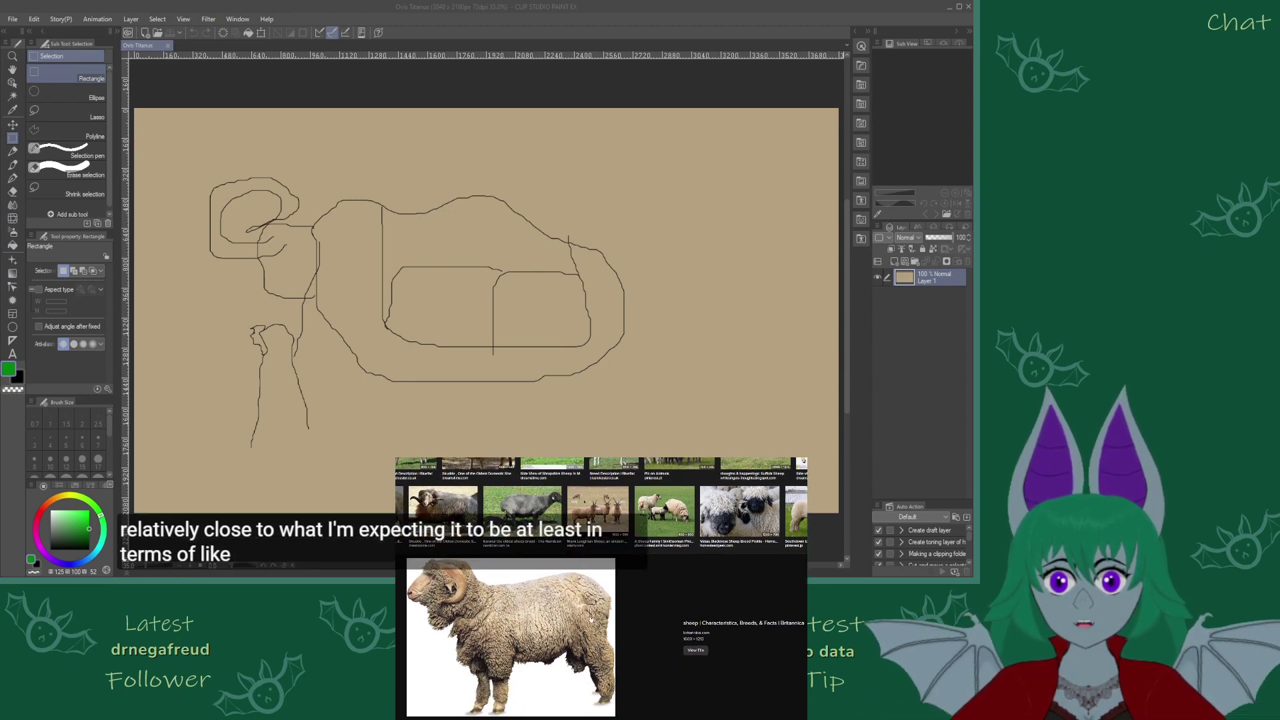
scroll(503, 655, "up", 1)
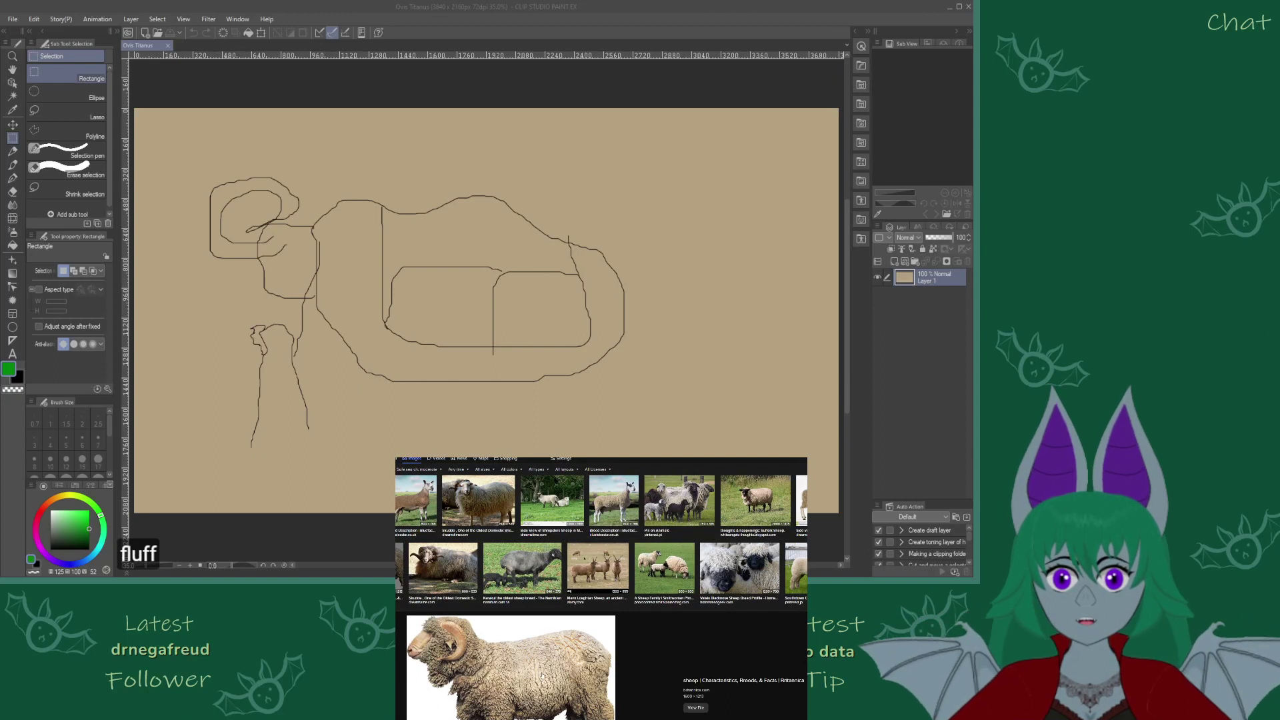
left_click(472, 507)
key("alt+Left")
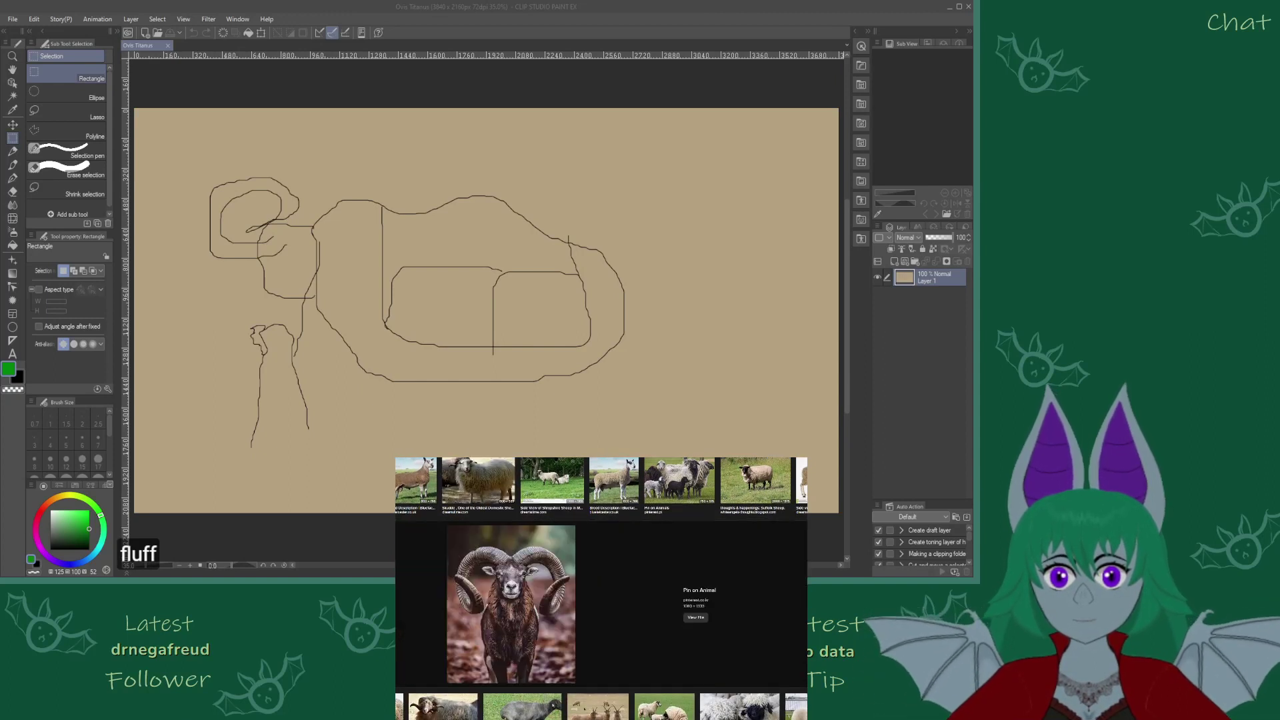
scroll(465, 554, "up", 1)
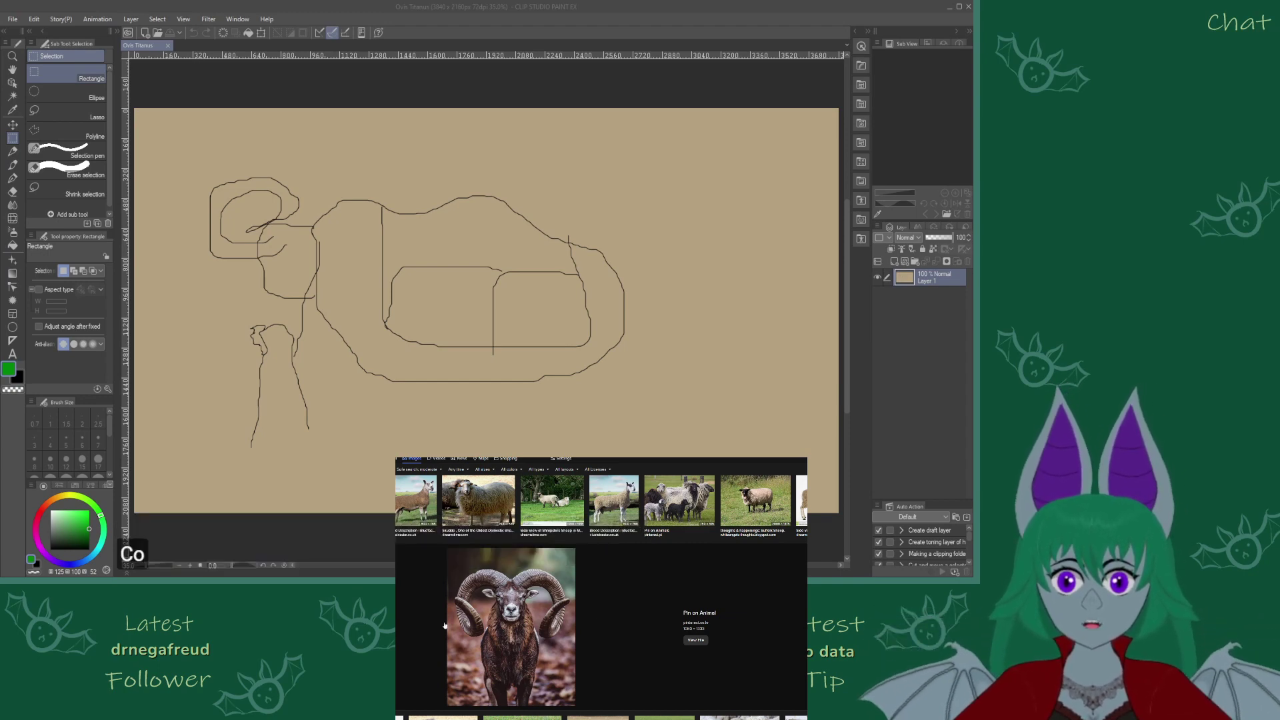
Find and open the brown illustration of the extinct aurochs cattle among the results to study its body shape
scroll(610, 589, "down", 5)
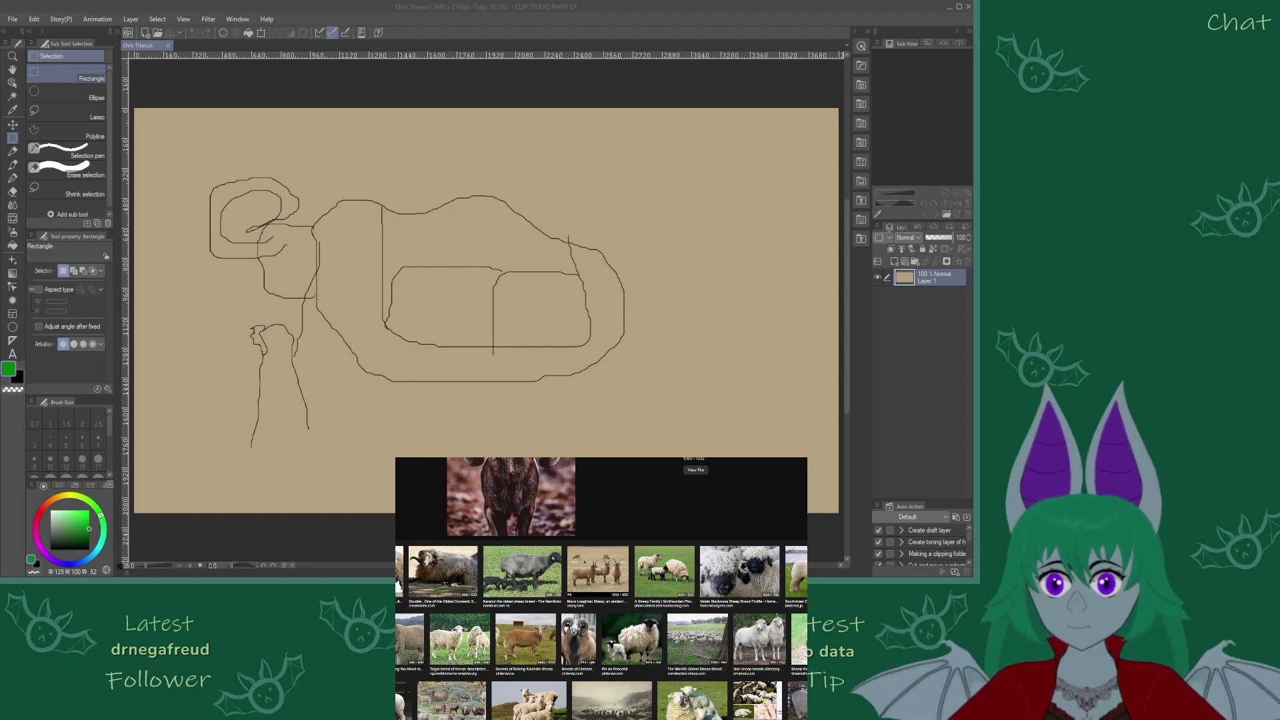
scroll(567, 553, "down", 3)
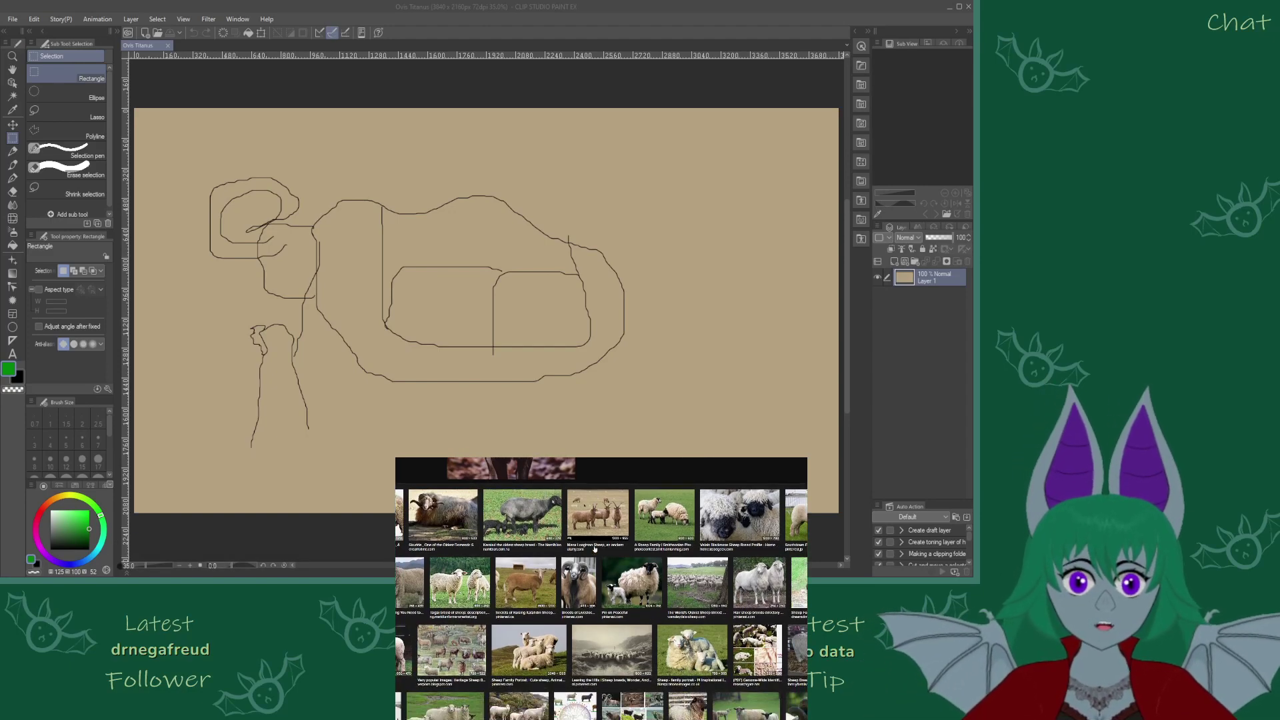
scroll(594, 548, "down", 2)
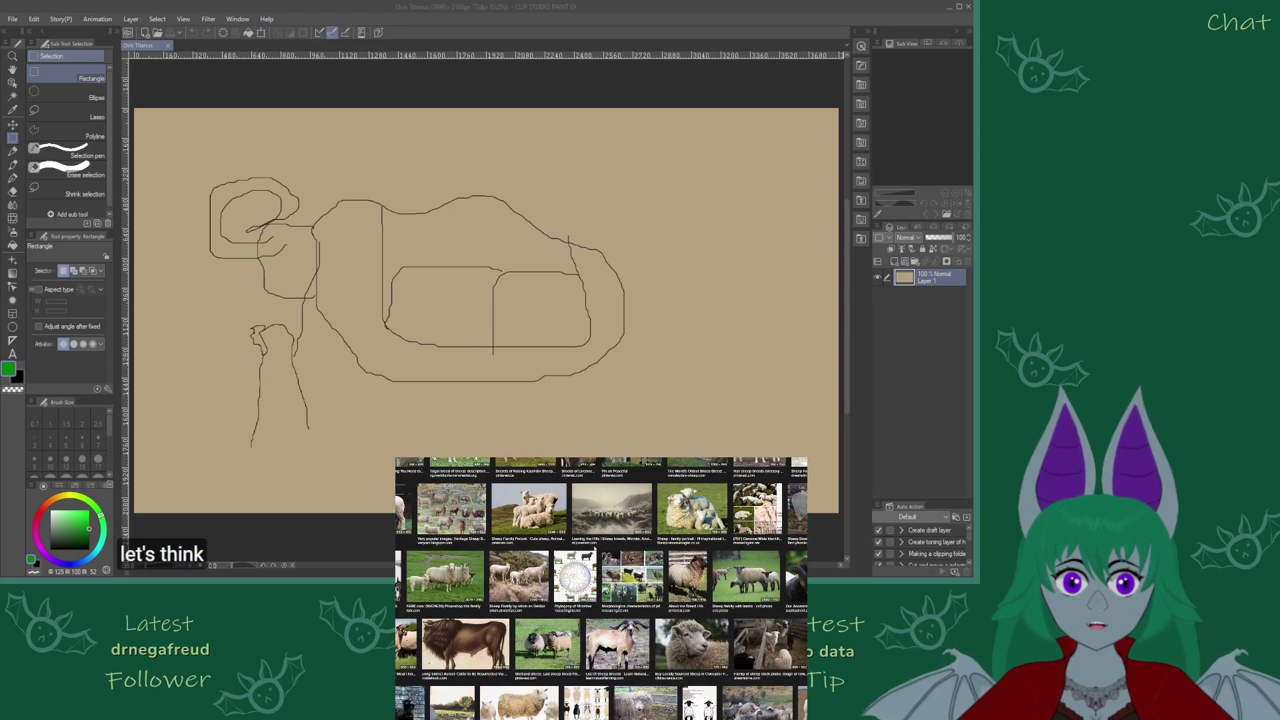
left_click(464, 665)
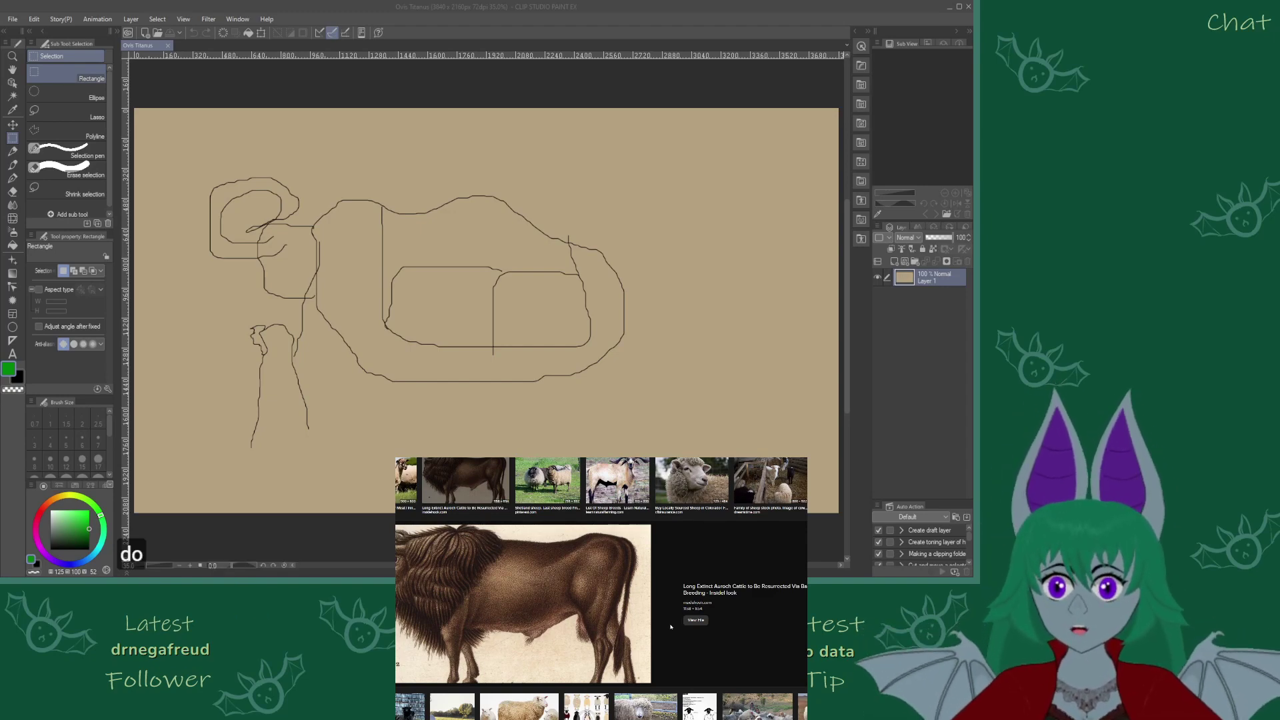
scroll(592, 574, "down", 1)
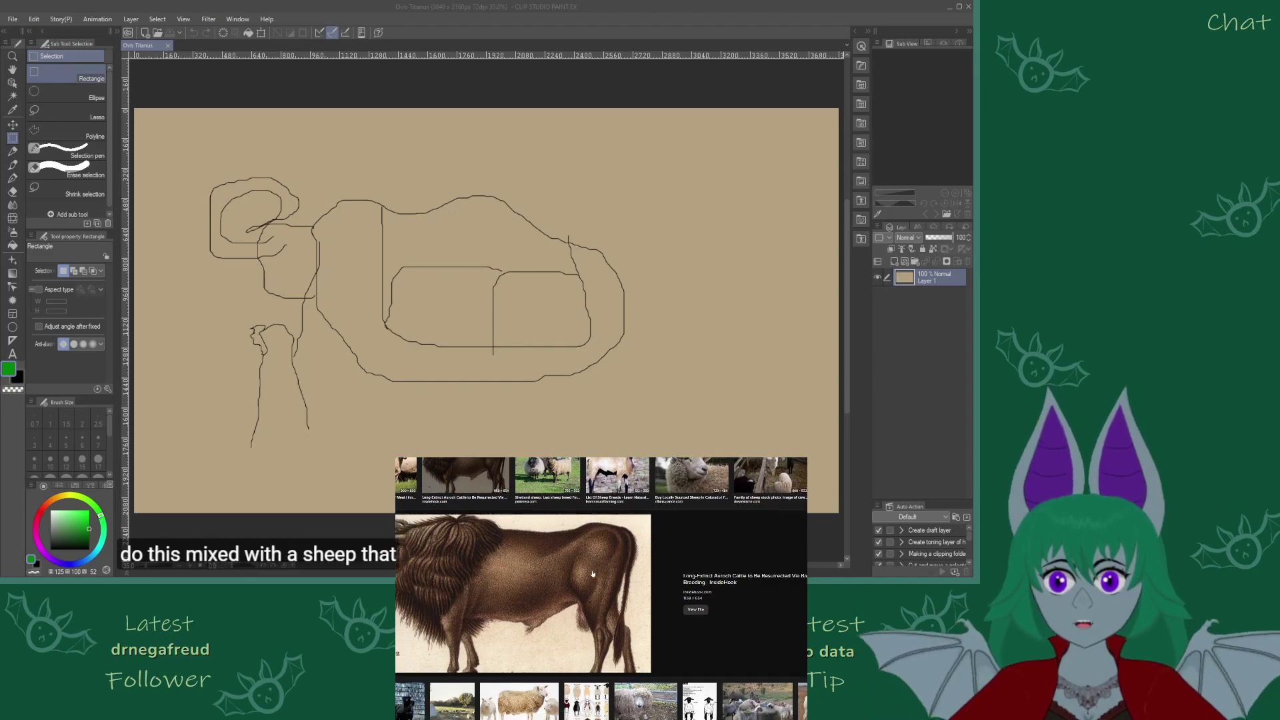
Look further through the sheep breed image results and open the illustration of the hippo ancestor to study its body shape
scroll(593, 574, "down", 2)
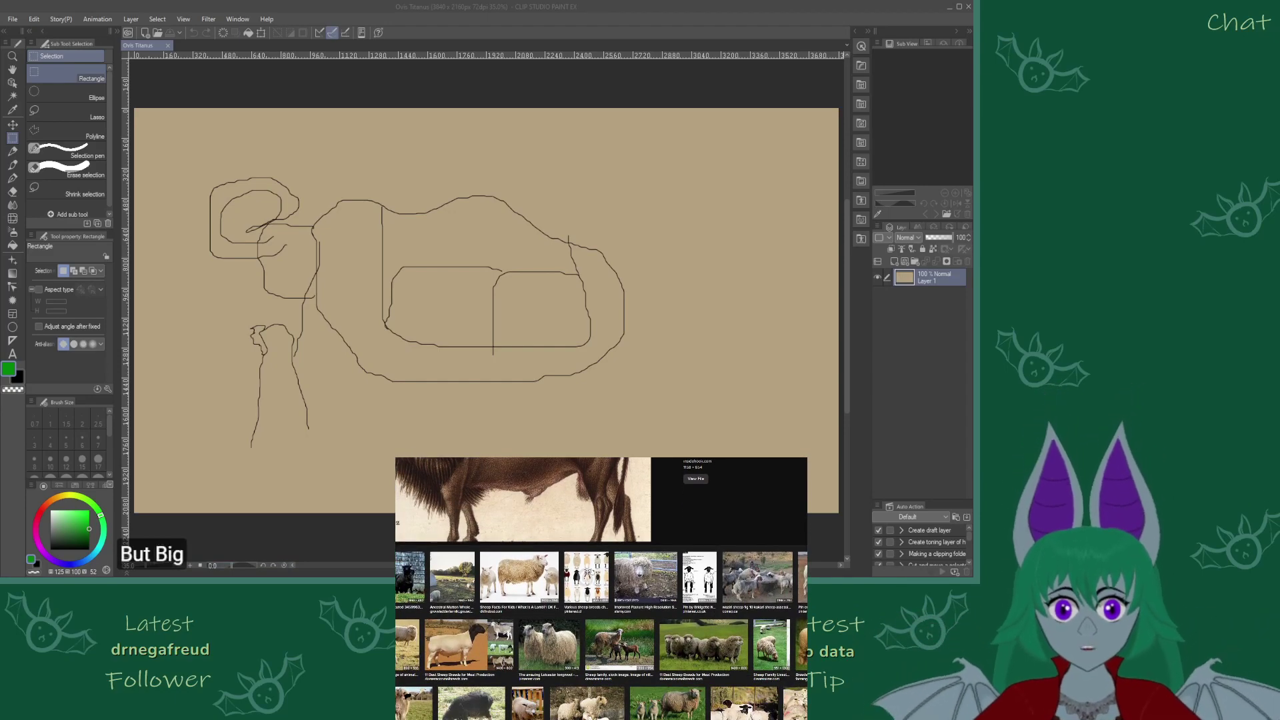
scroll(588, 568, "down", 2)
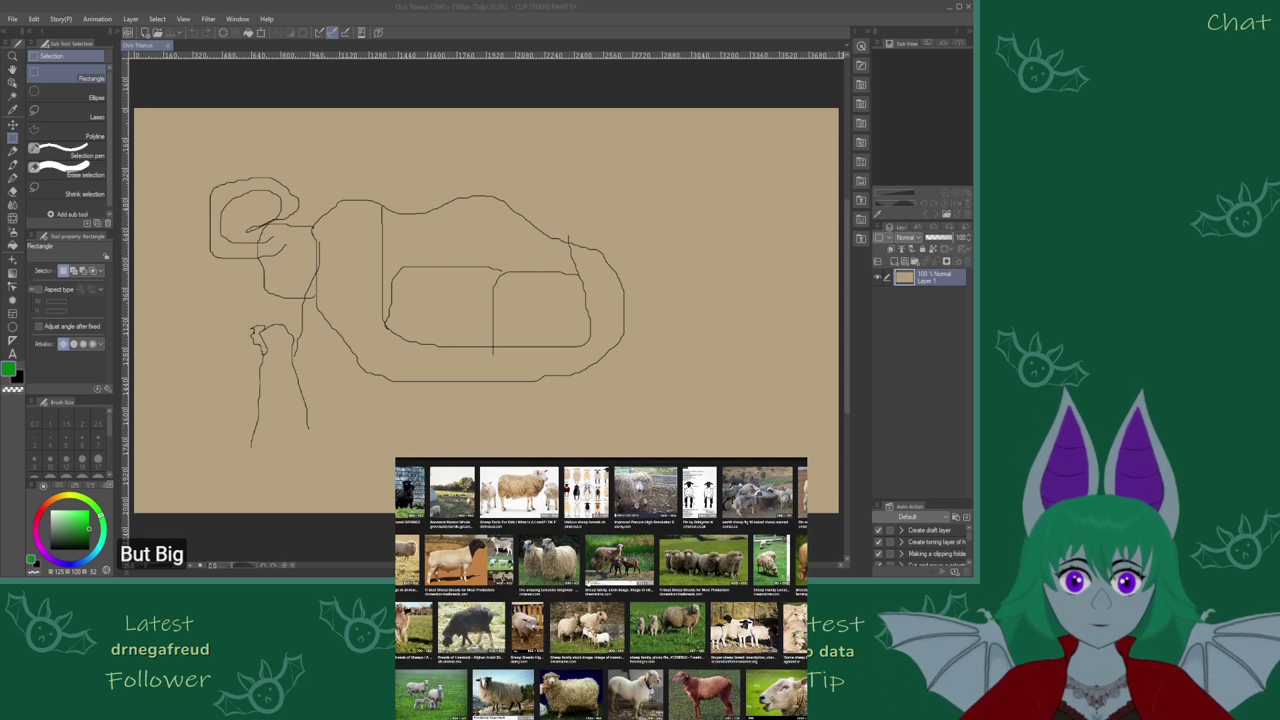
scroll(588, 568, "down", 1)
scroll(588, 568, "down", 4)
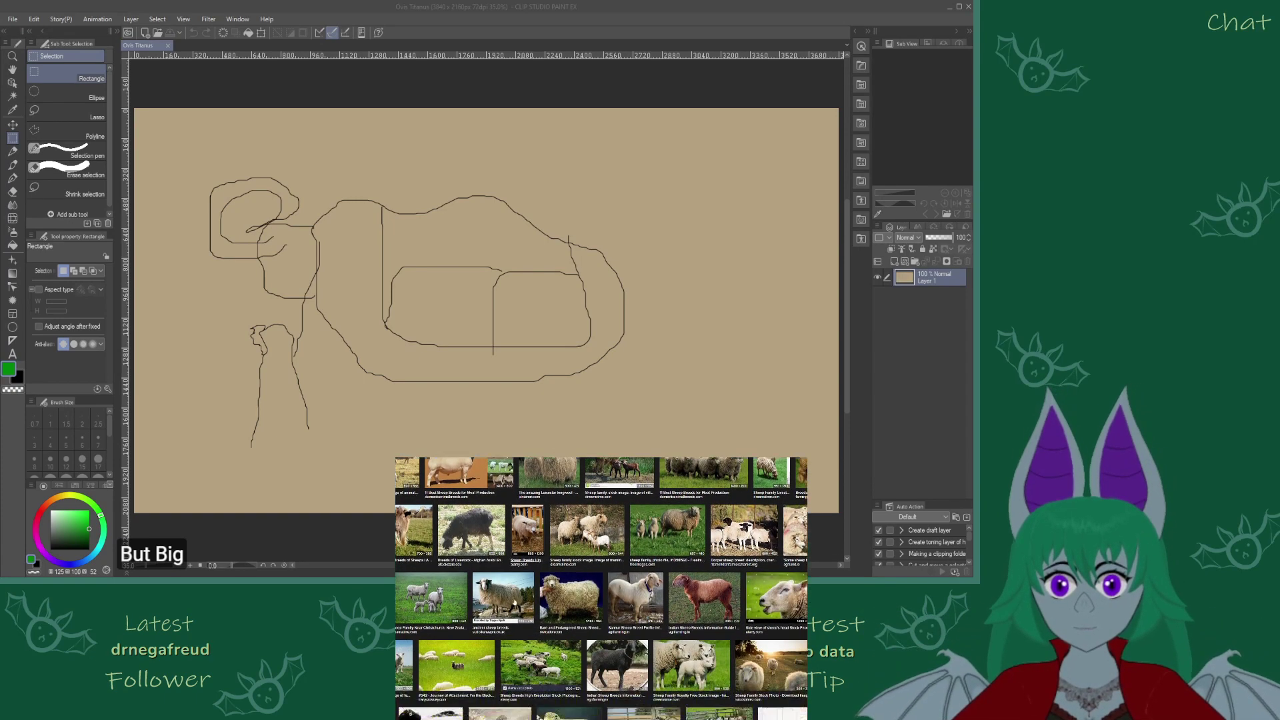
scroll(531, 586, "down", 3)
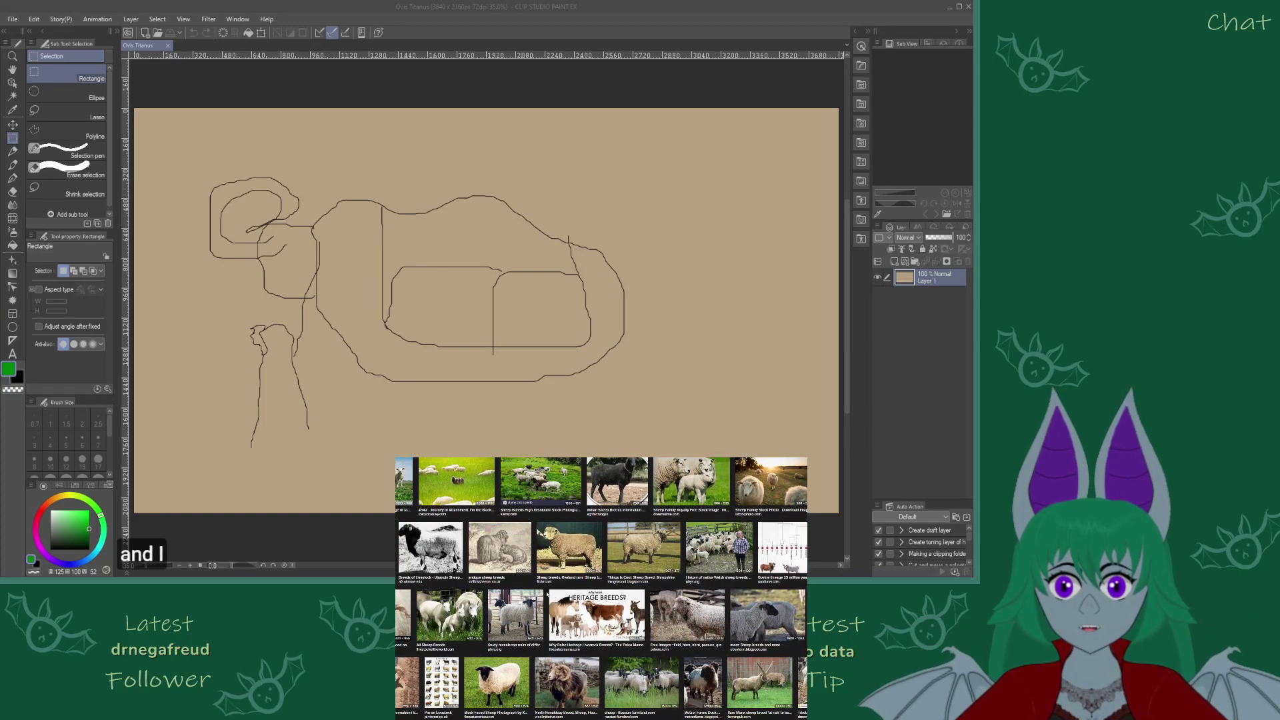
scroll(546, 597, "down", 2)
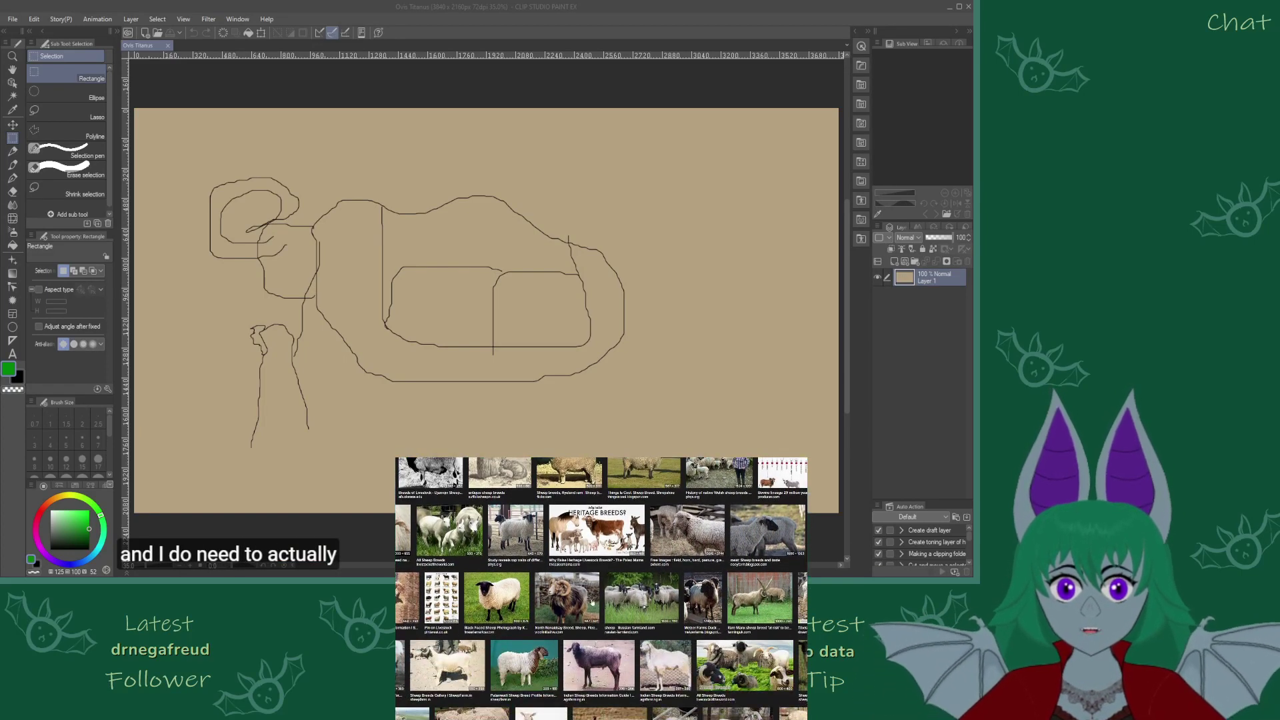
scroll(602, 604, "down", 3)
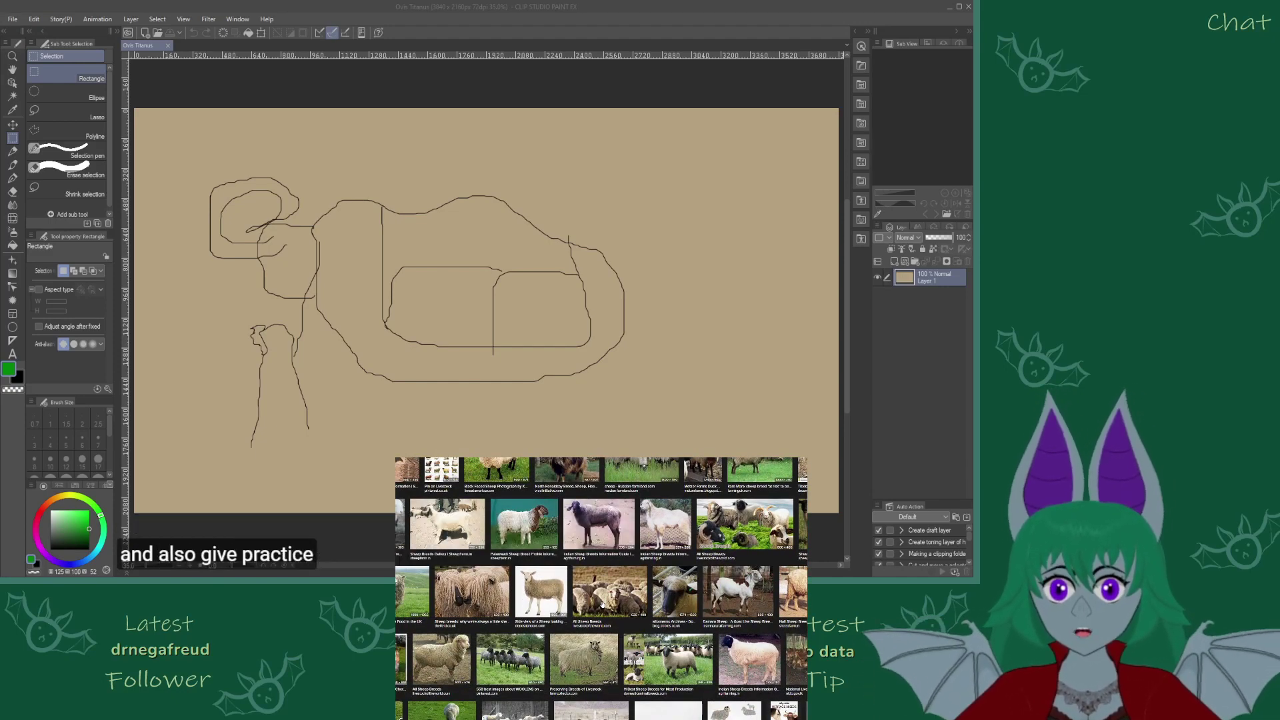
scroll(602, 604, "down", 4)
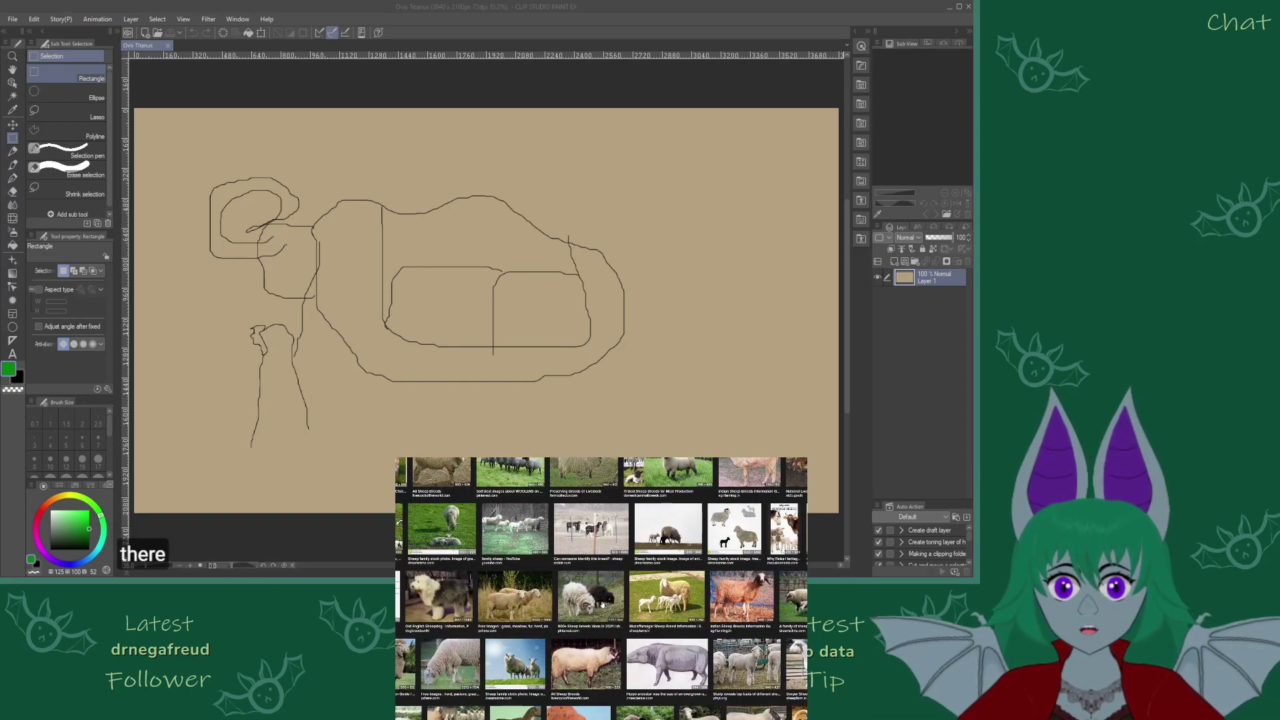
scroll(603, 605, "down", 2)
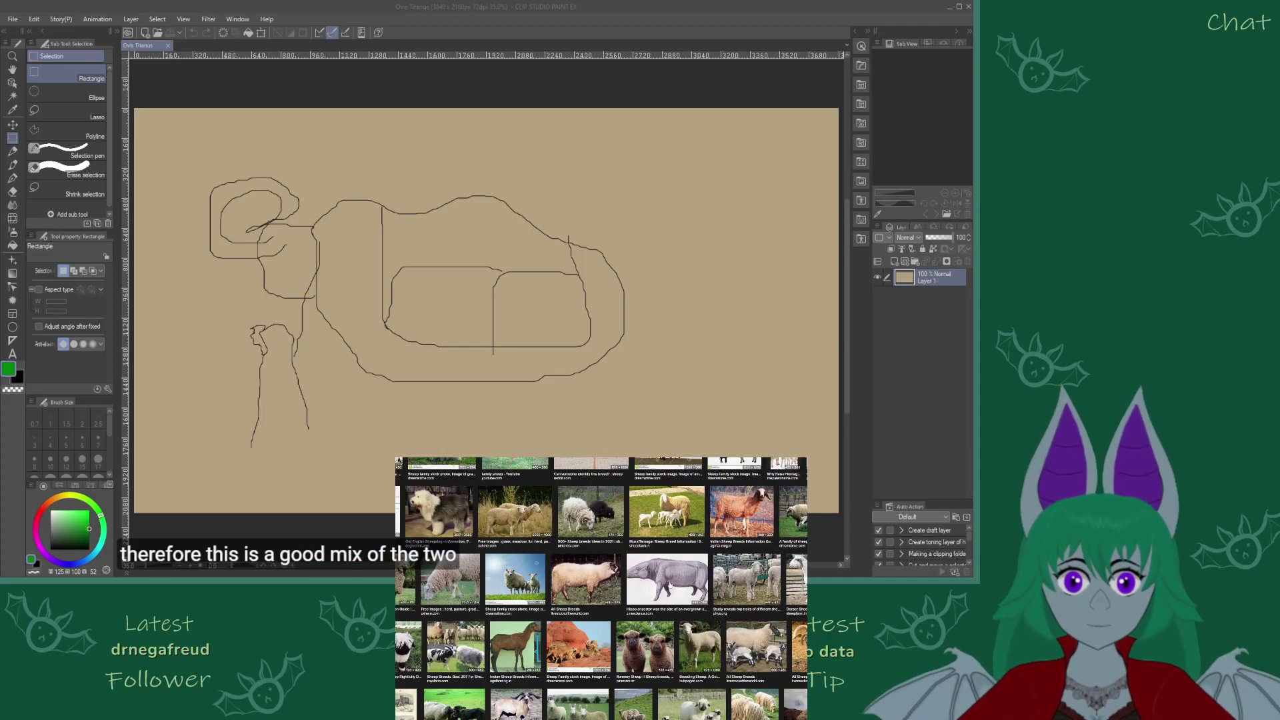
left_click(661, 584)
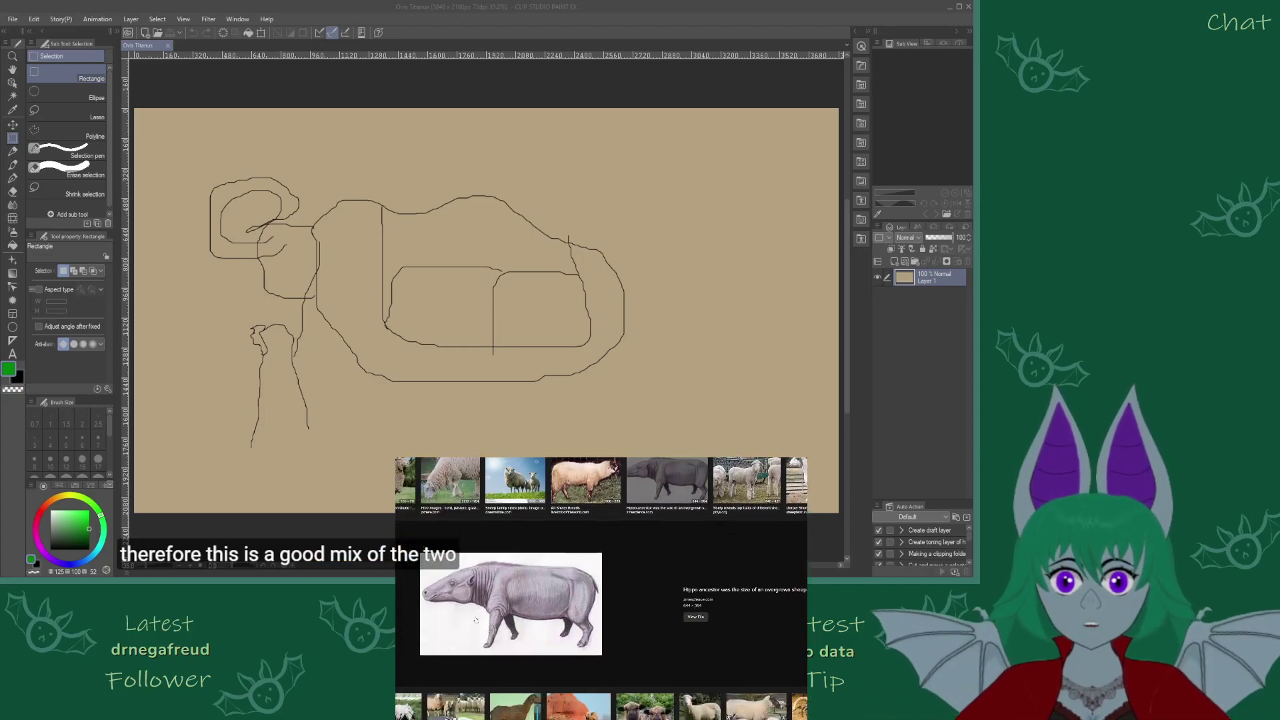
Browse more sheep breed results, previewing the exotic horned sheep, the sheep family with lambs and the reddish-brown sheep
left_click(402, 483)
scroll(591, 569, "down", 1)
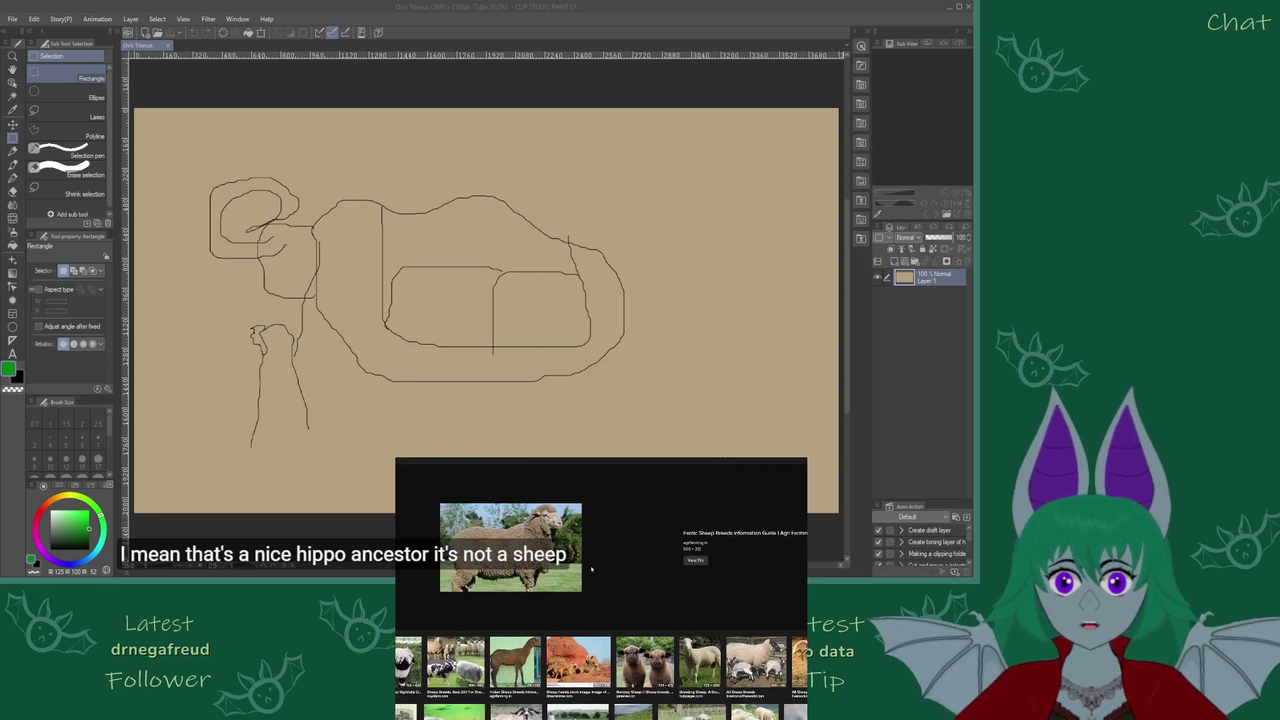
scroll(591, 568, "down", 1)
scroll(590, 570, "down", 1)
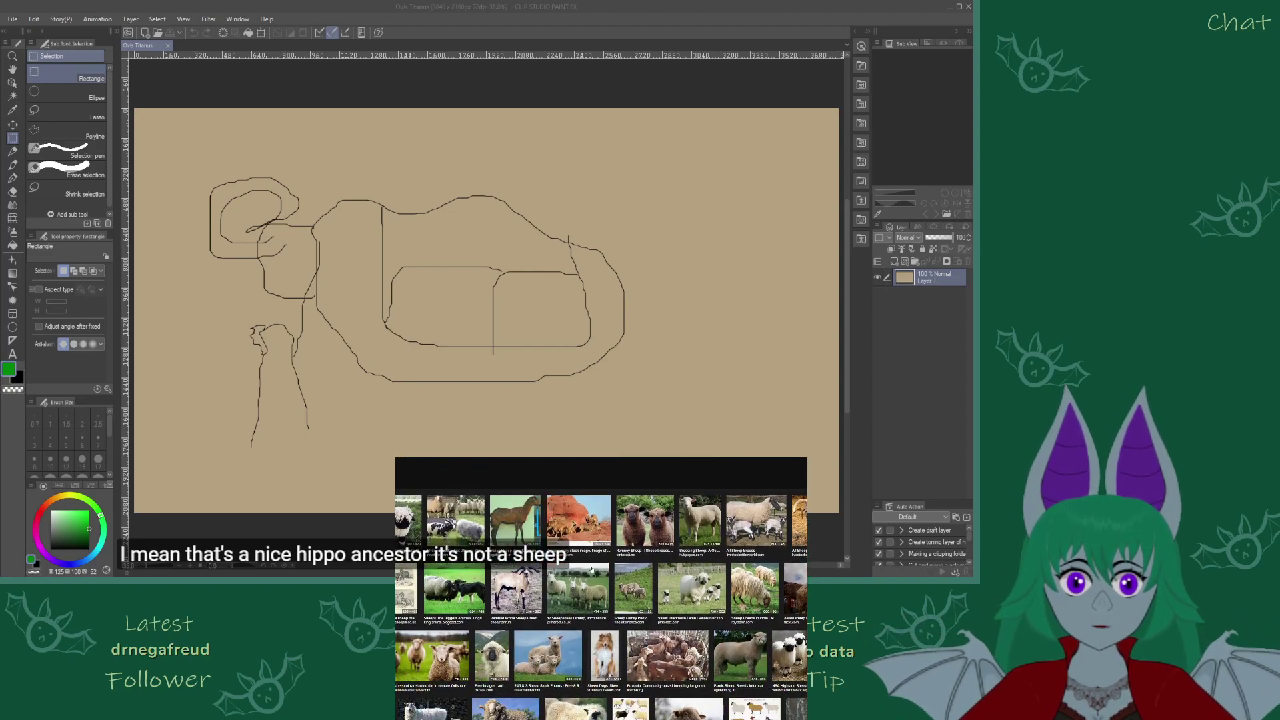
scroll(591, 570, "down", 1)
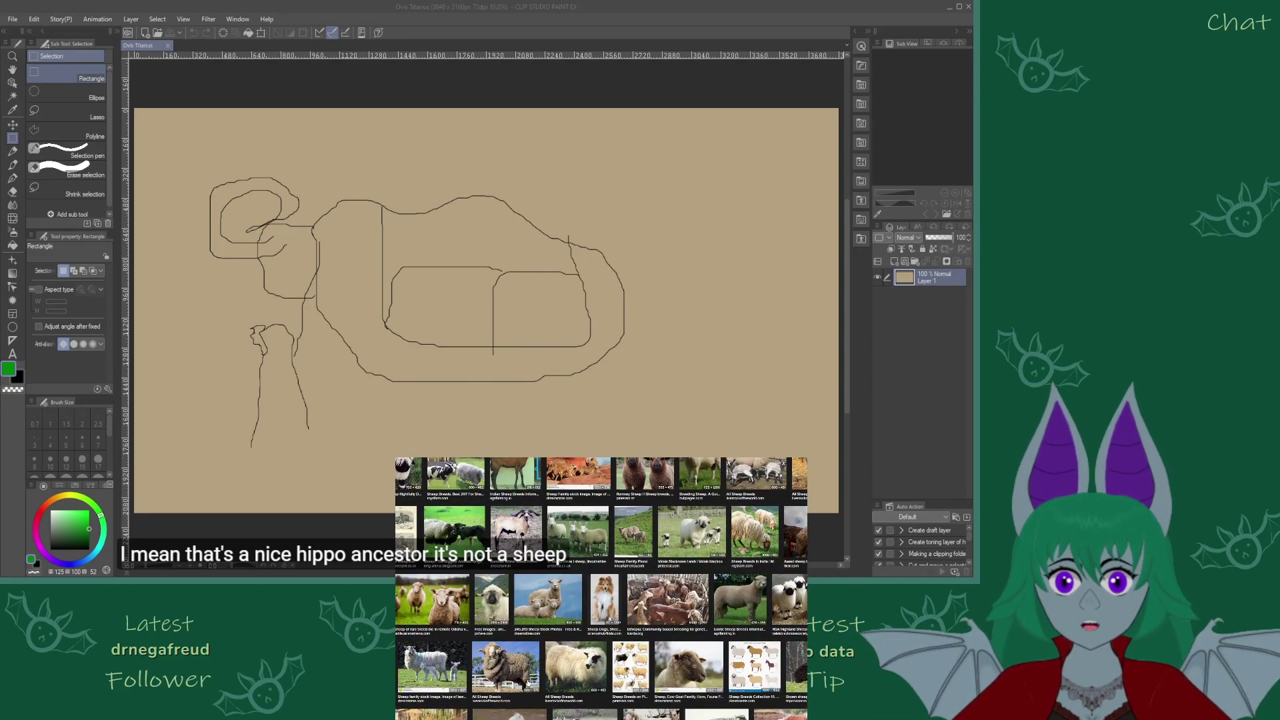
left_click(427, 662)
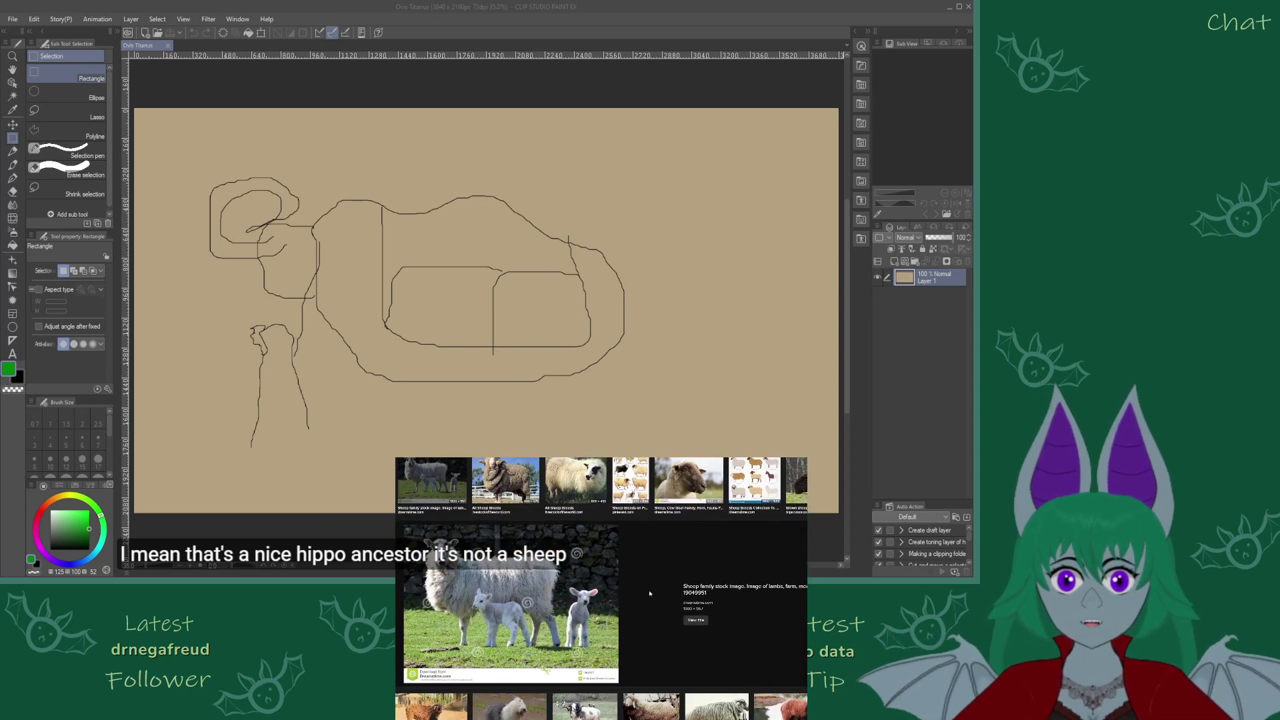
scroll(663, 600, "down", 3)
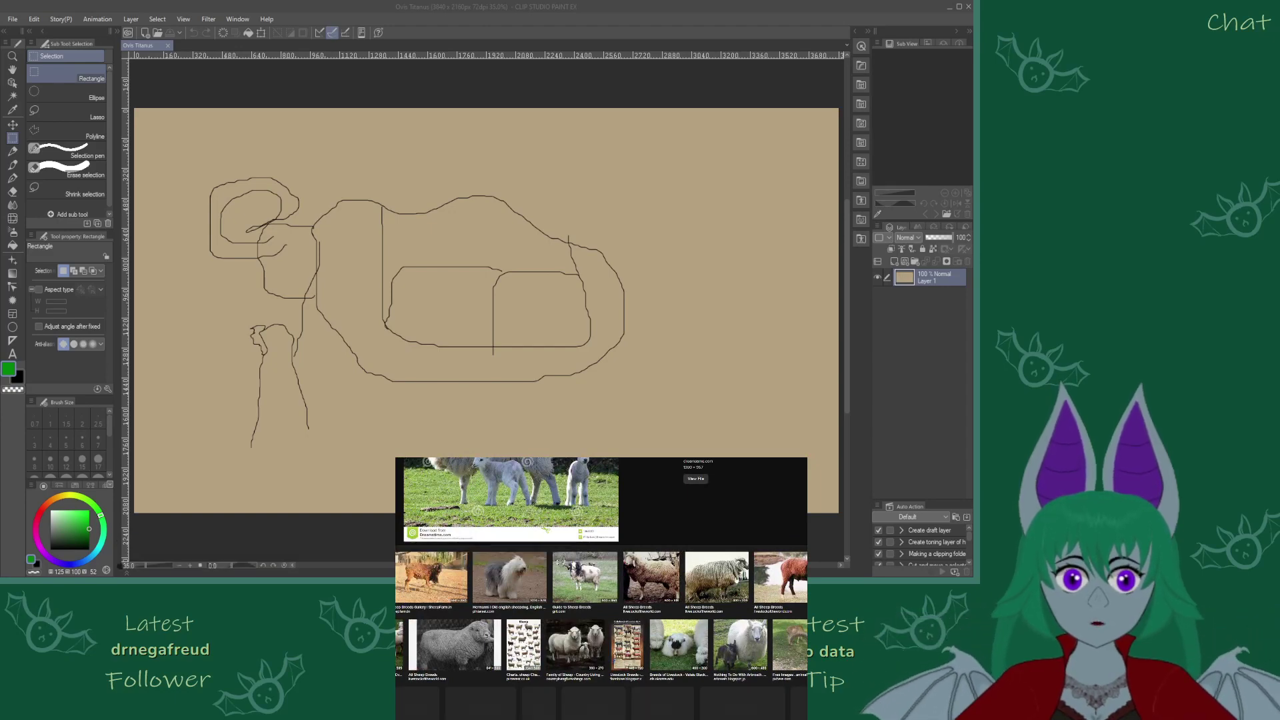
left_click(779, 577)
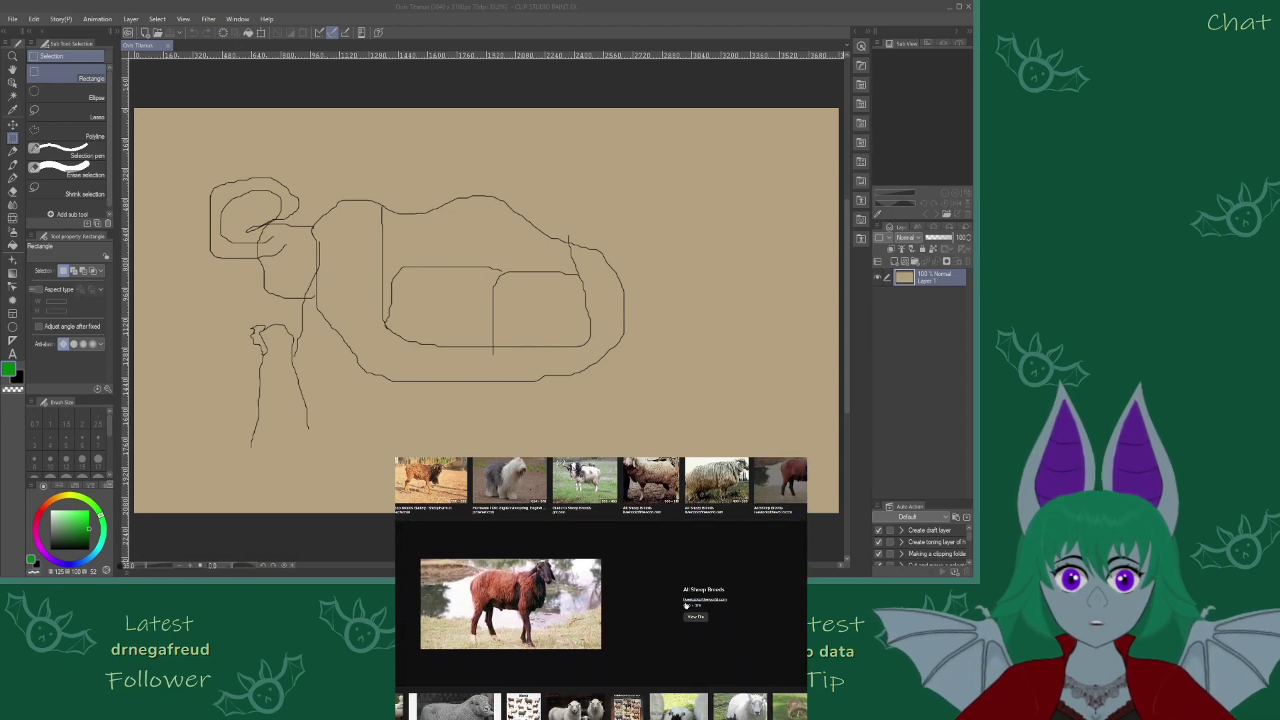
Go back through the image results and reopen the Britannica side view of the woolly horned ram
scroll(686, 604, "up", 10)
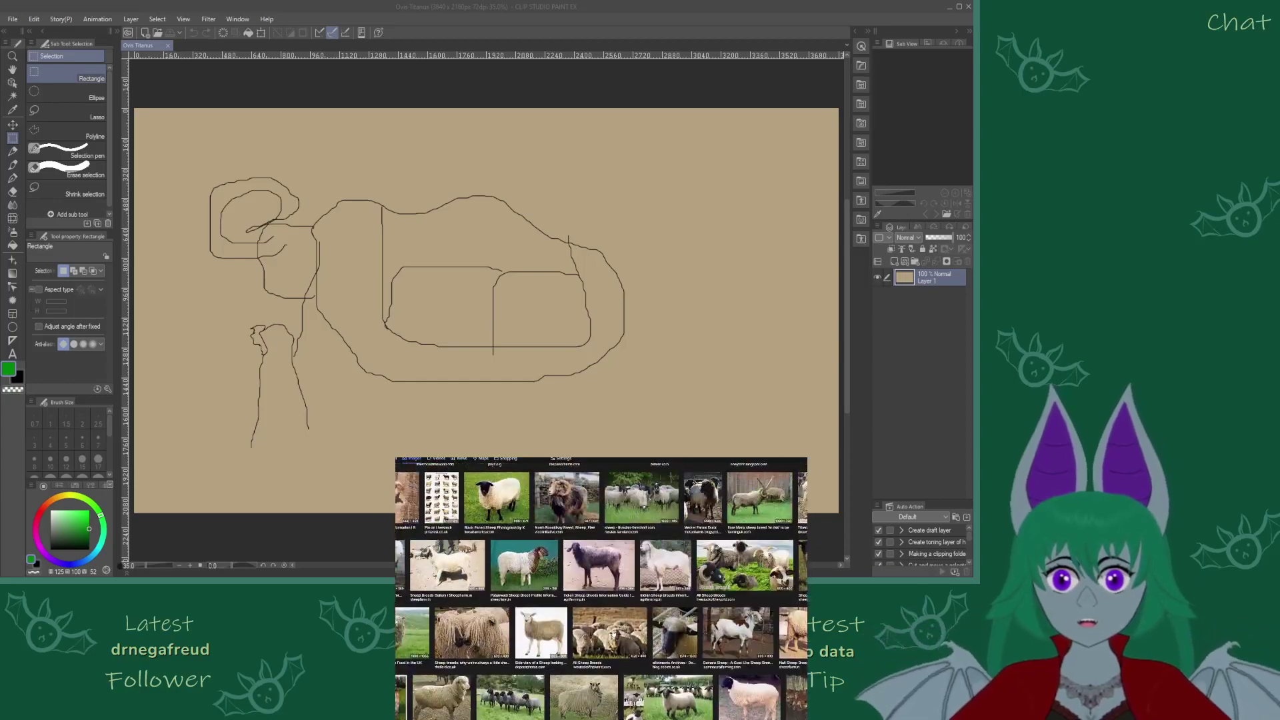
scroll(613, 634, "down", 10)
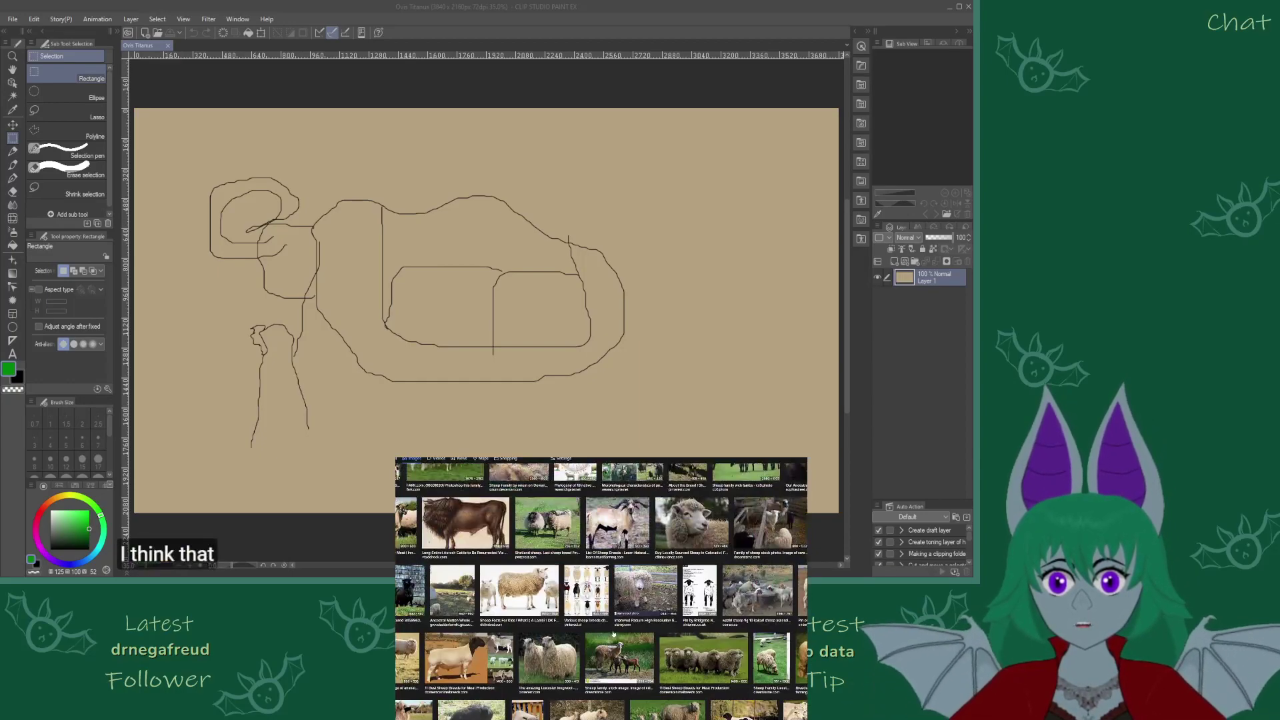
scroll(613, 634, "up", 5)
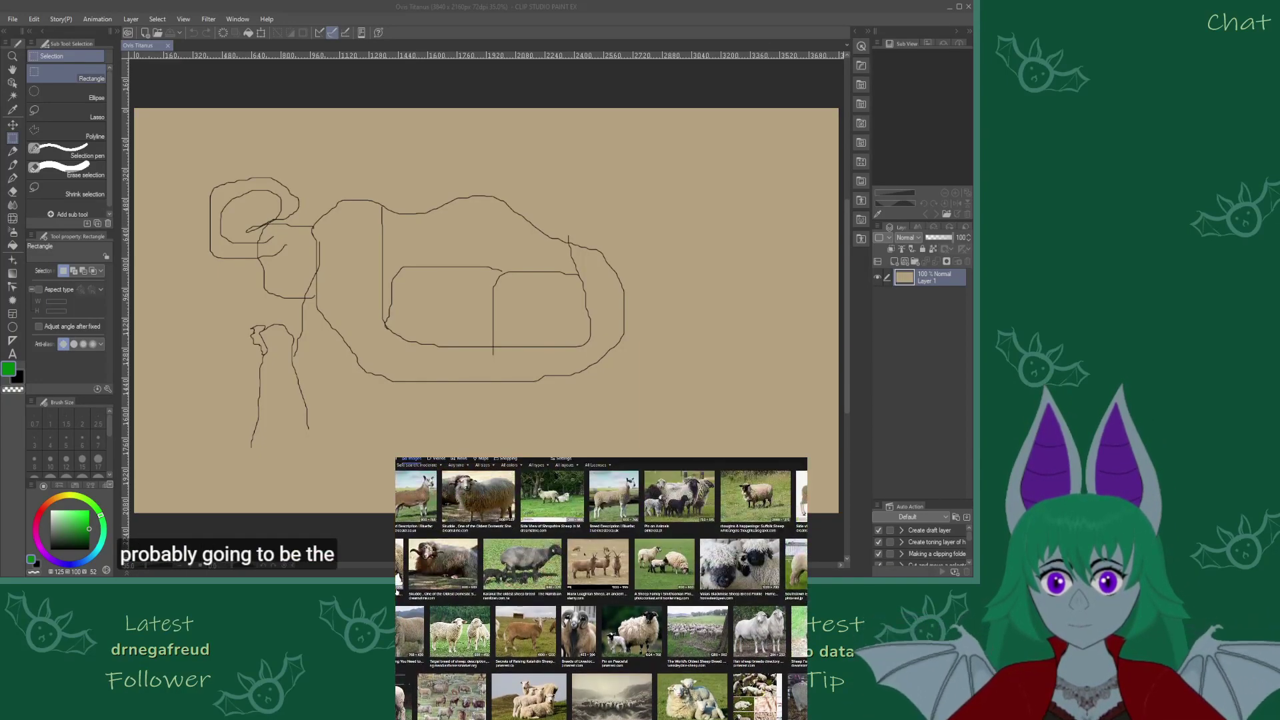
left_click(400, 564)
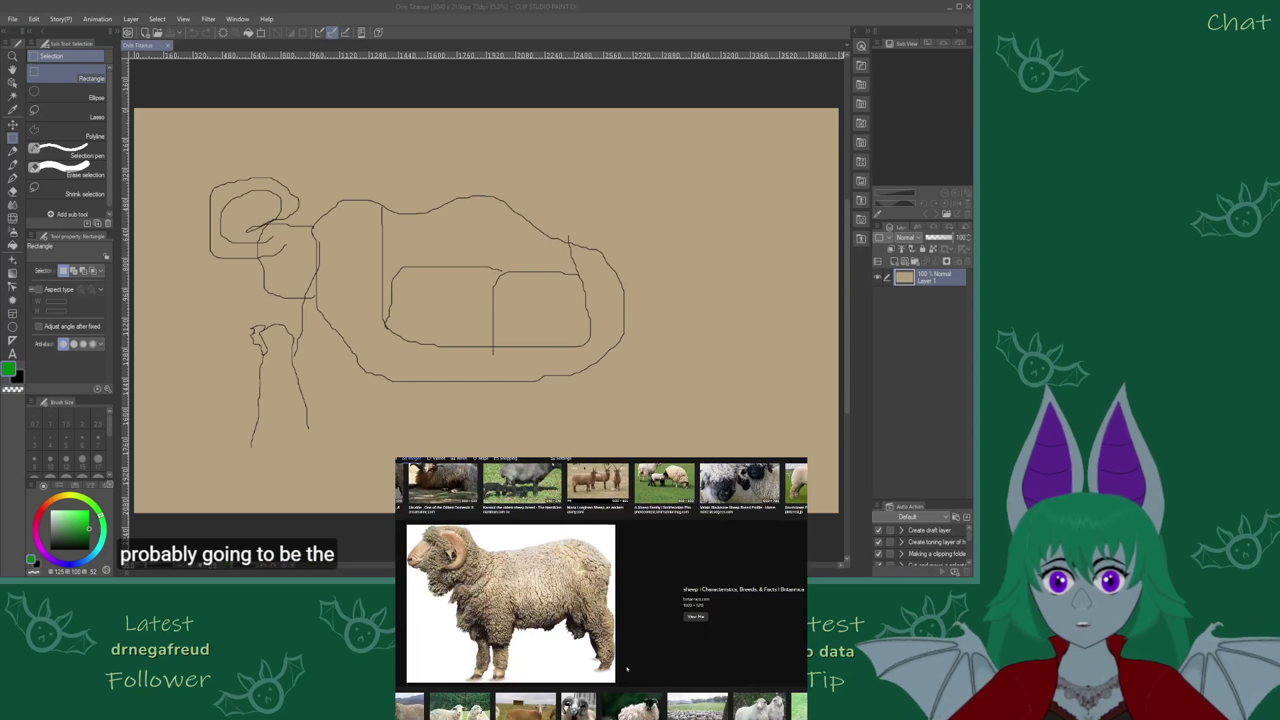
View the ram image at full size, copy it and paste it onto the sketch canvas in Clip Studio Paint
left_click(696, 616)
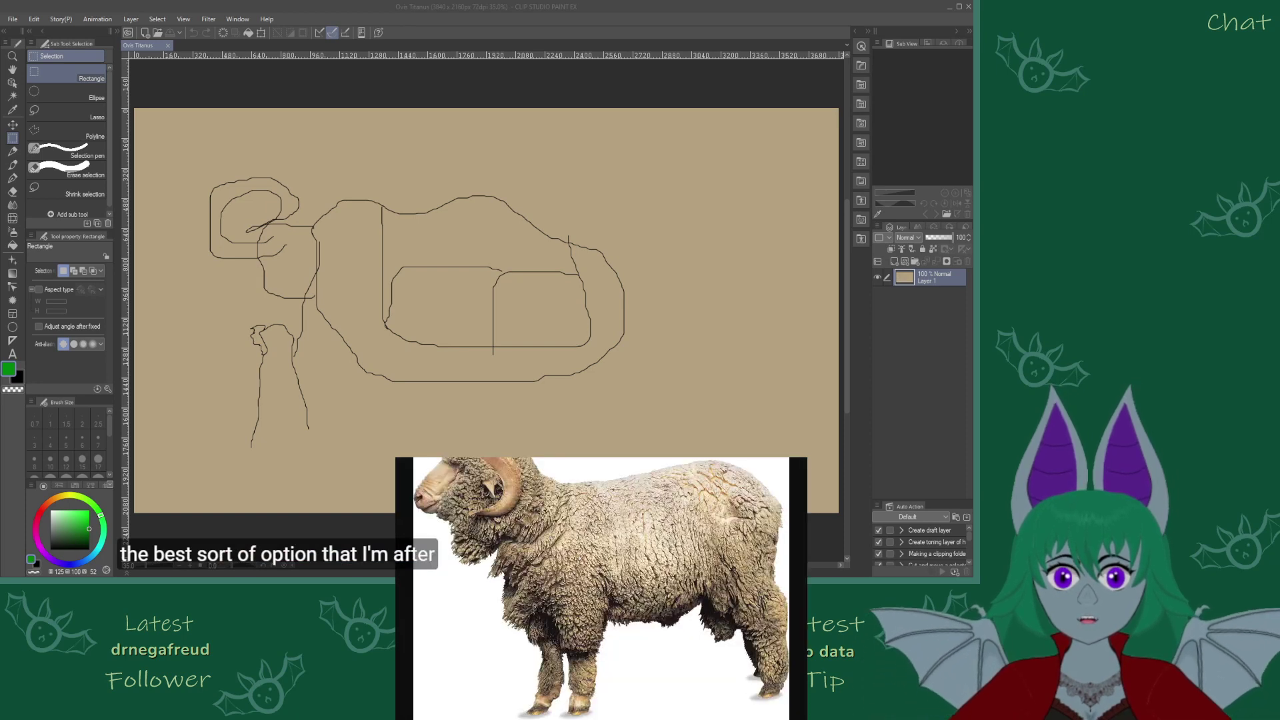
key("alt+Left")
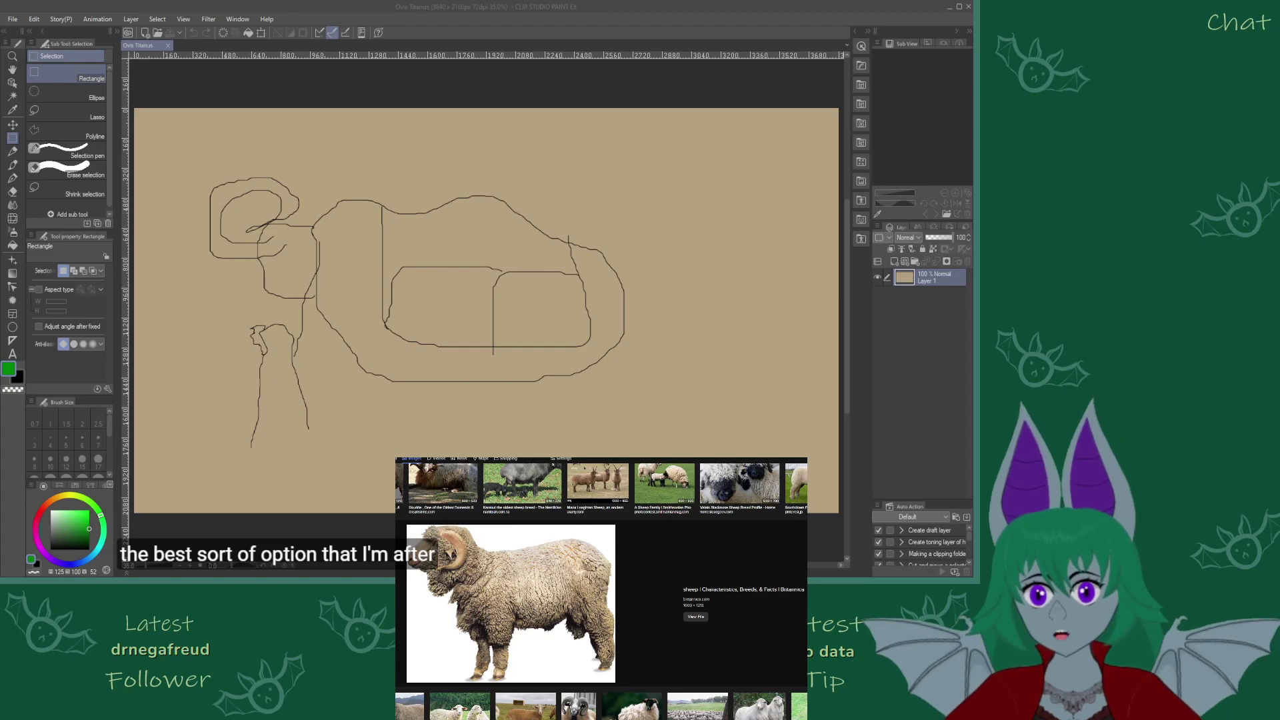
left_click(352, 276)
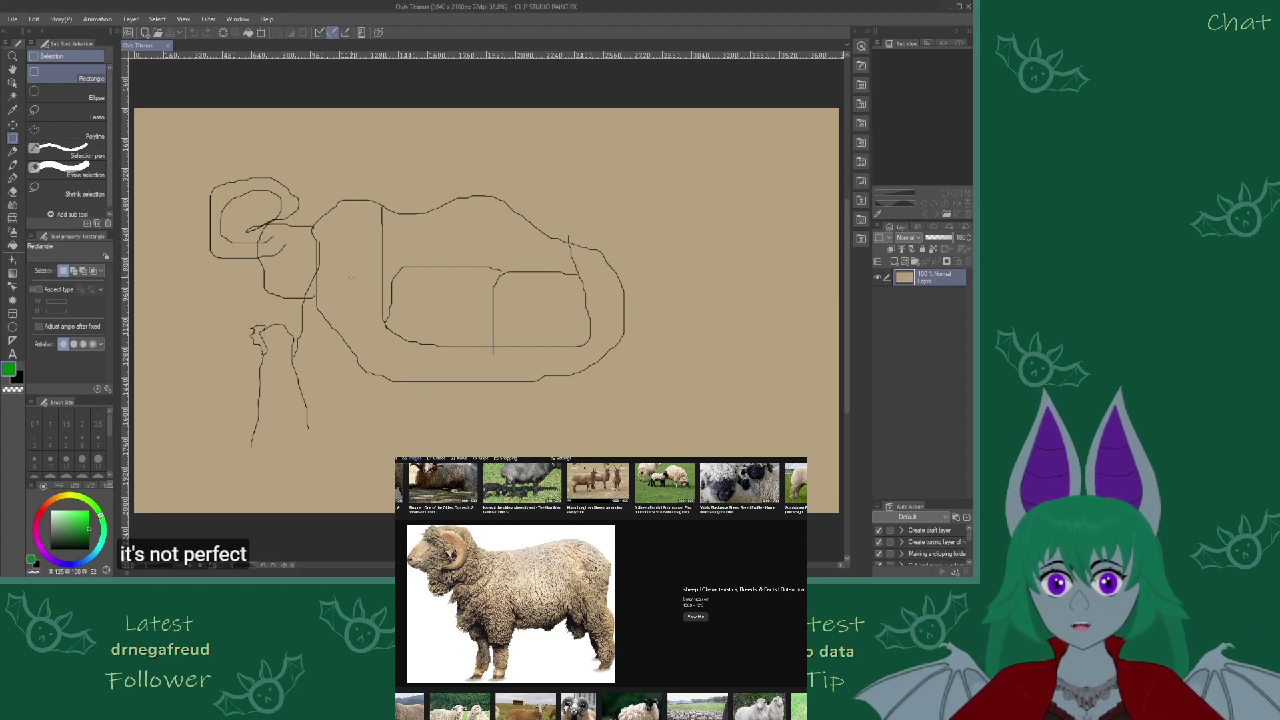
key("ctrl+v")
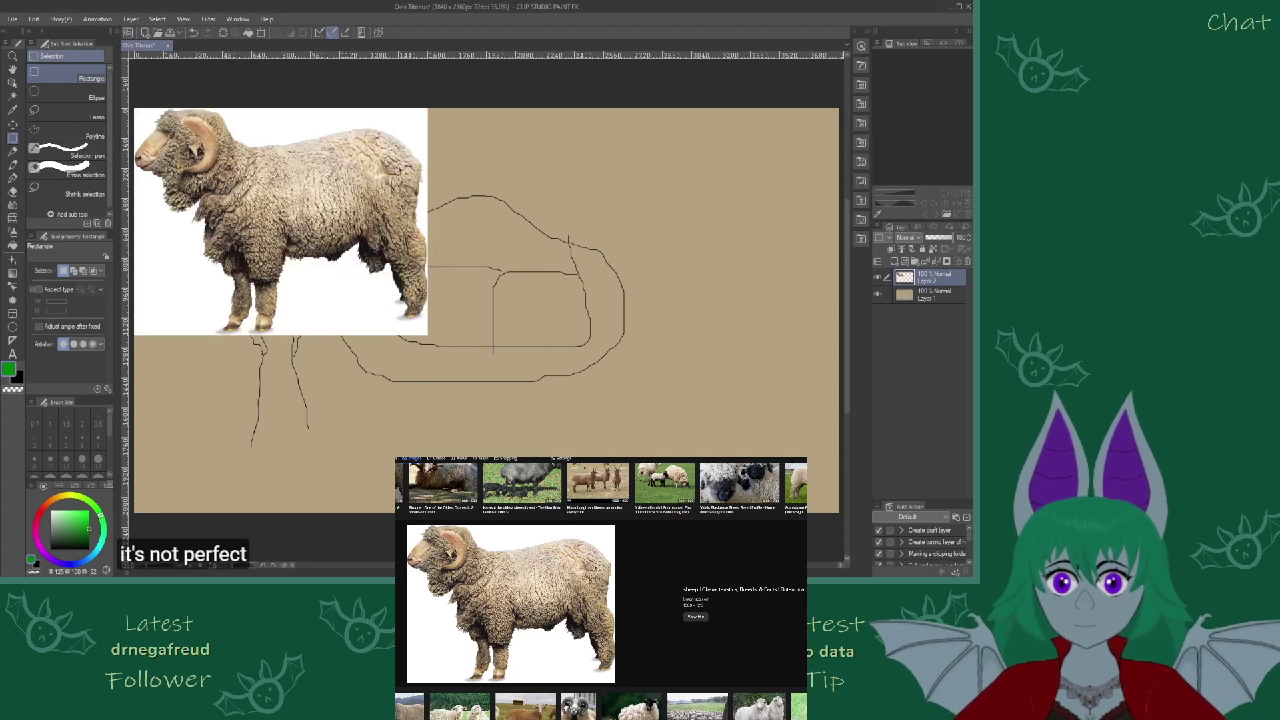
Remove the white background around the pasted ram, including the leftover patch by its head, and clear the selection
left_click(12, 96)
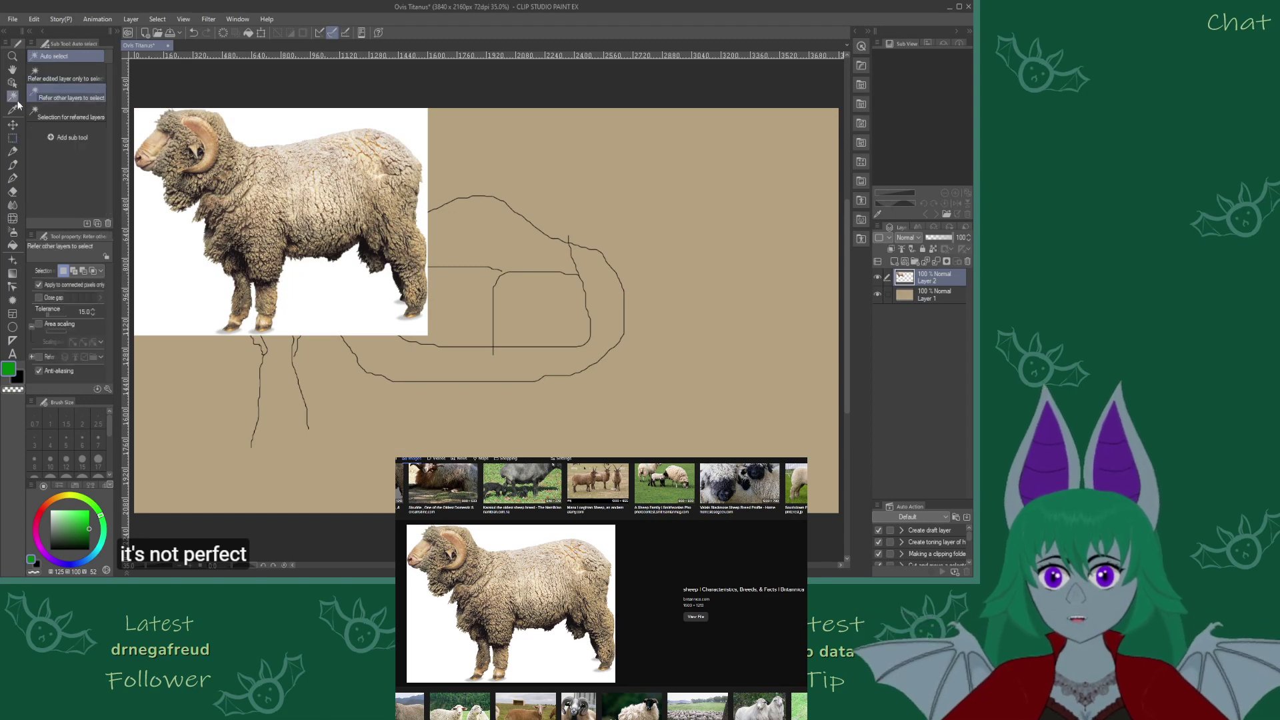
left_click(323, 260)
key("Delete")
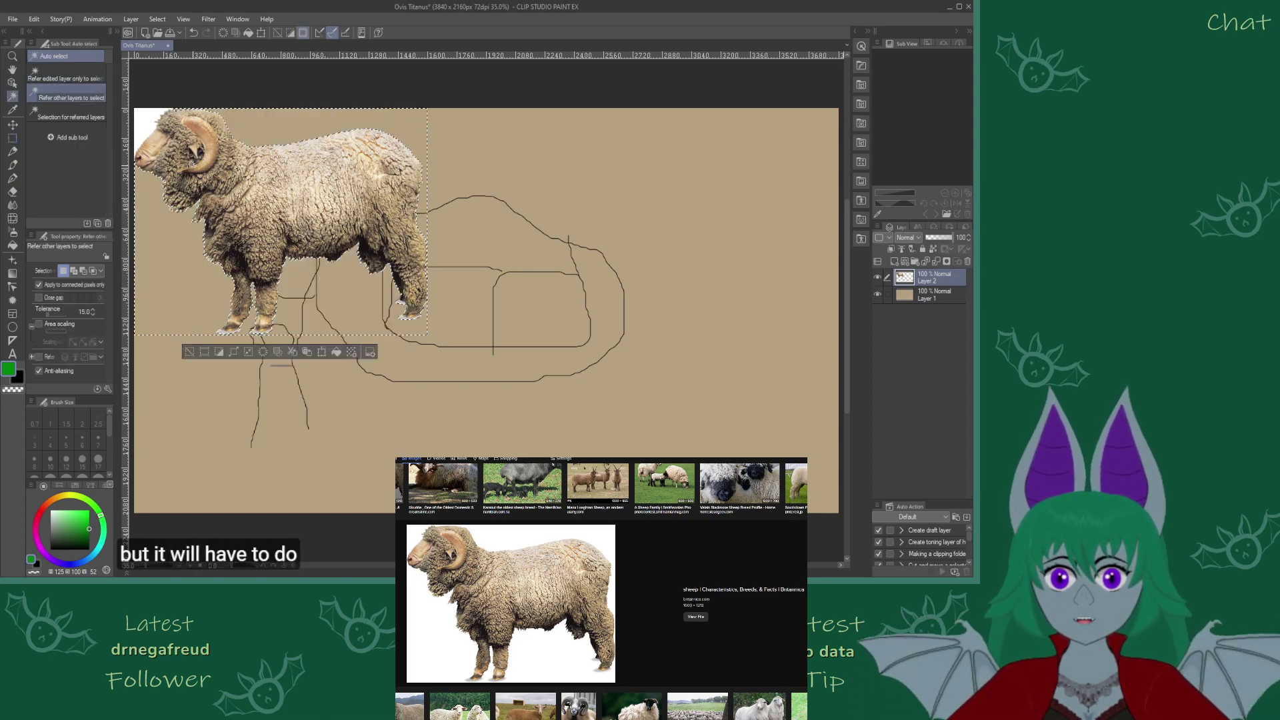
left_click(142, 117)
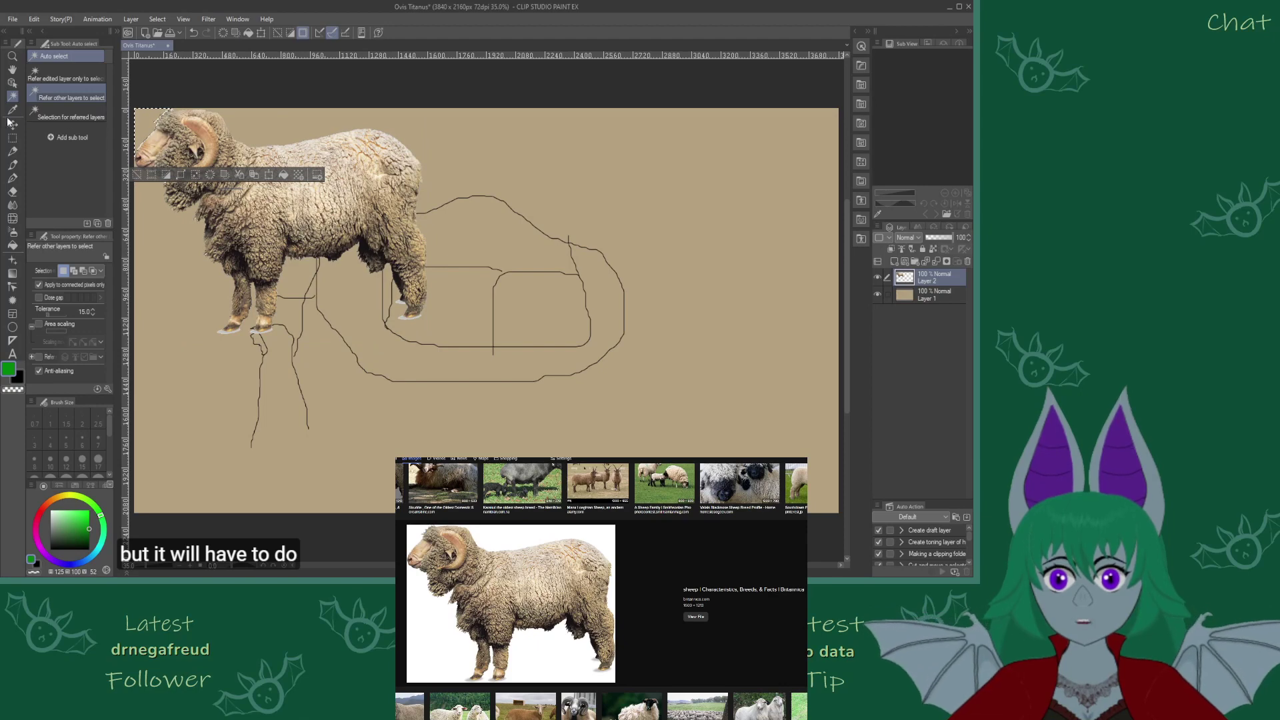
left_click(12, 138)
left_click(481, 165)
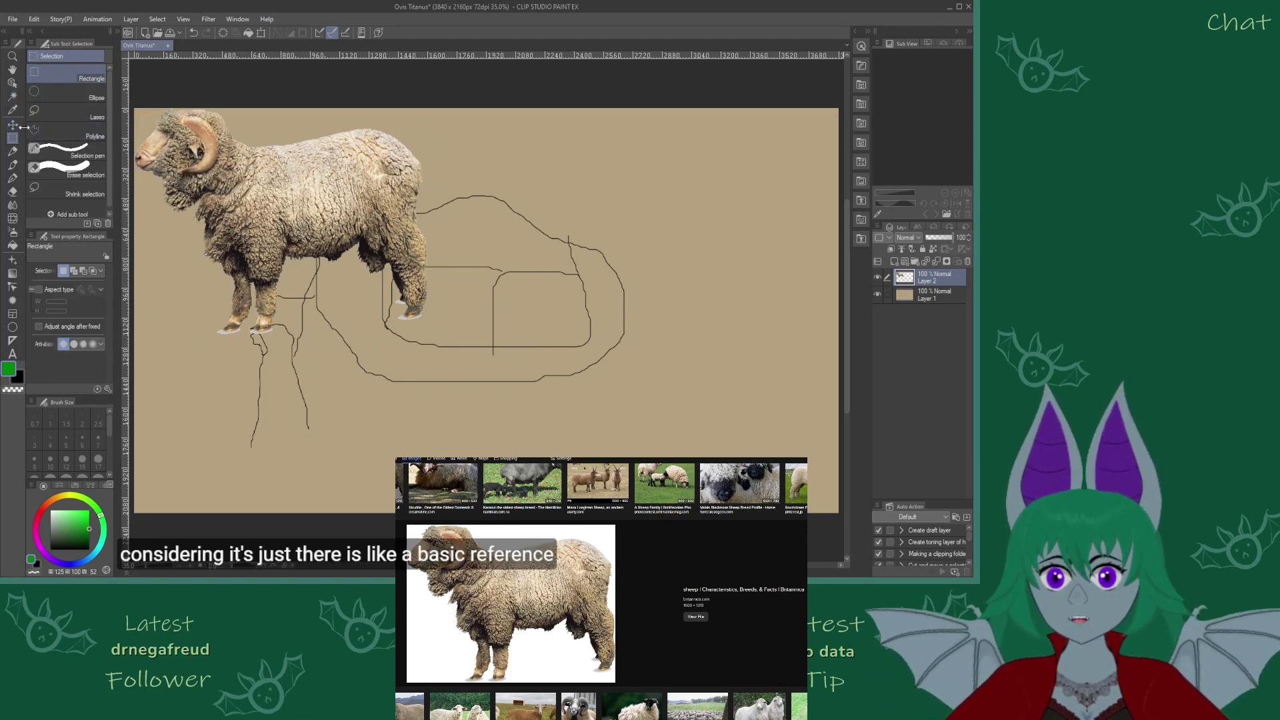
Scale the ram cutout to about 46 % and place it in the upper-right corner of the canvas
key("ctrl+t")
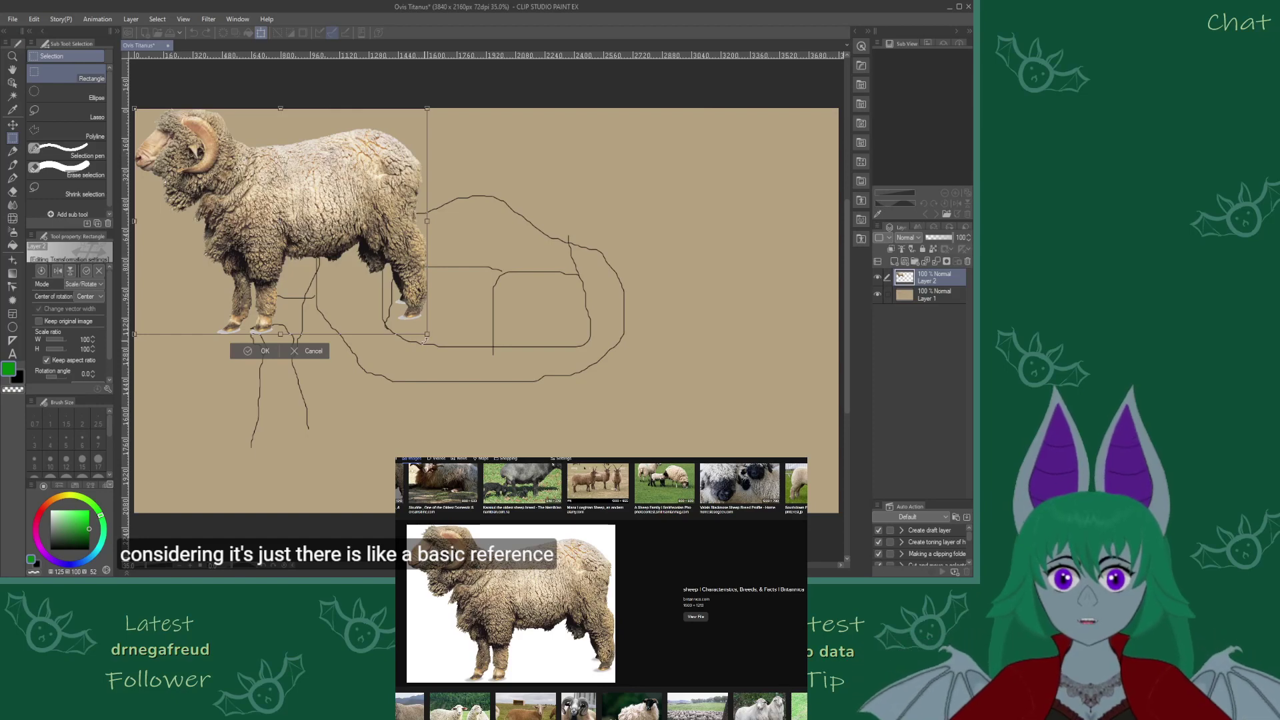
left_click_drag(425, 340, 267, 218)
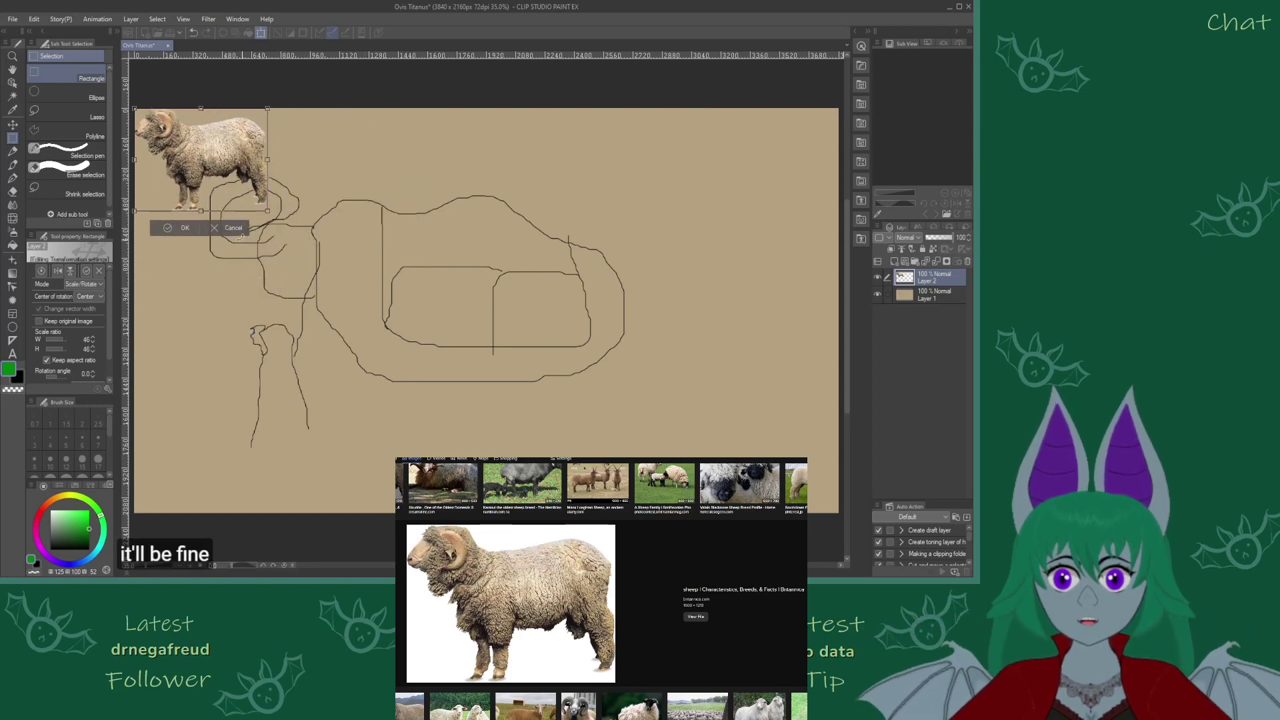
left_click_drag(198, 177, 763, 179)
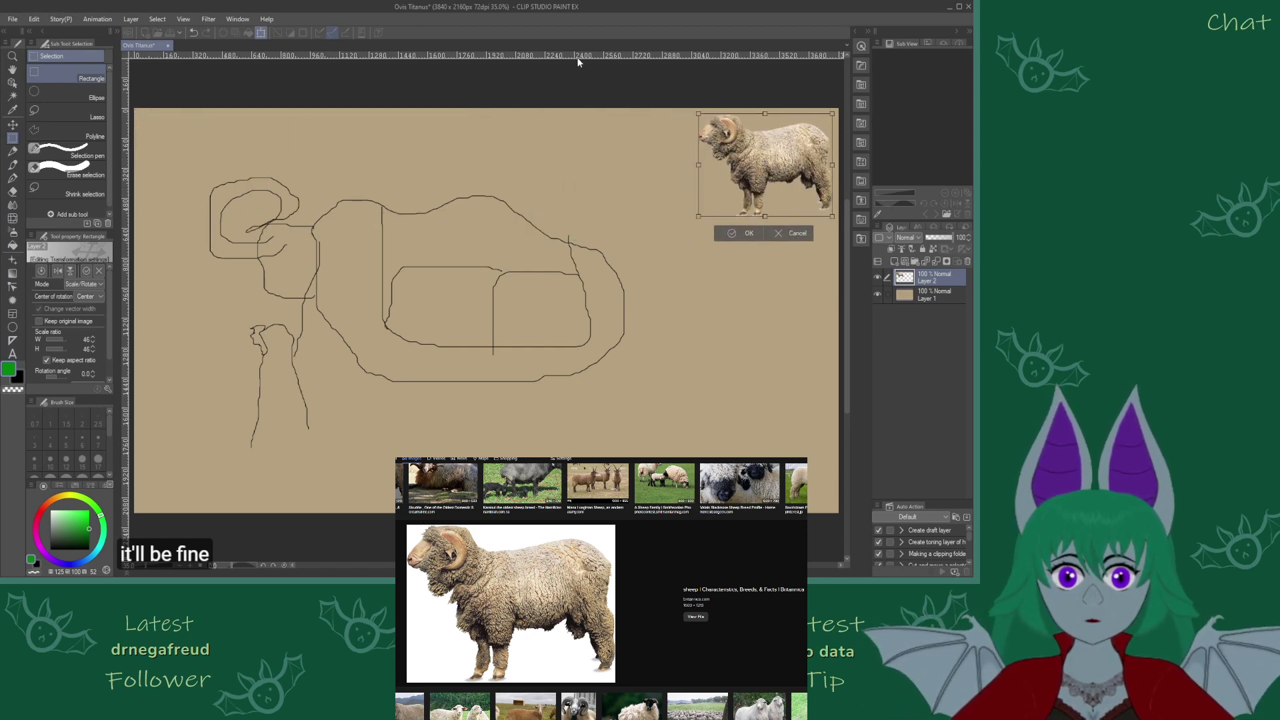
left_click(742, 232)
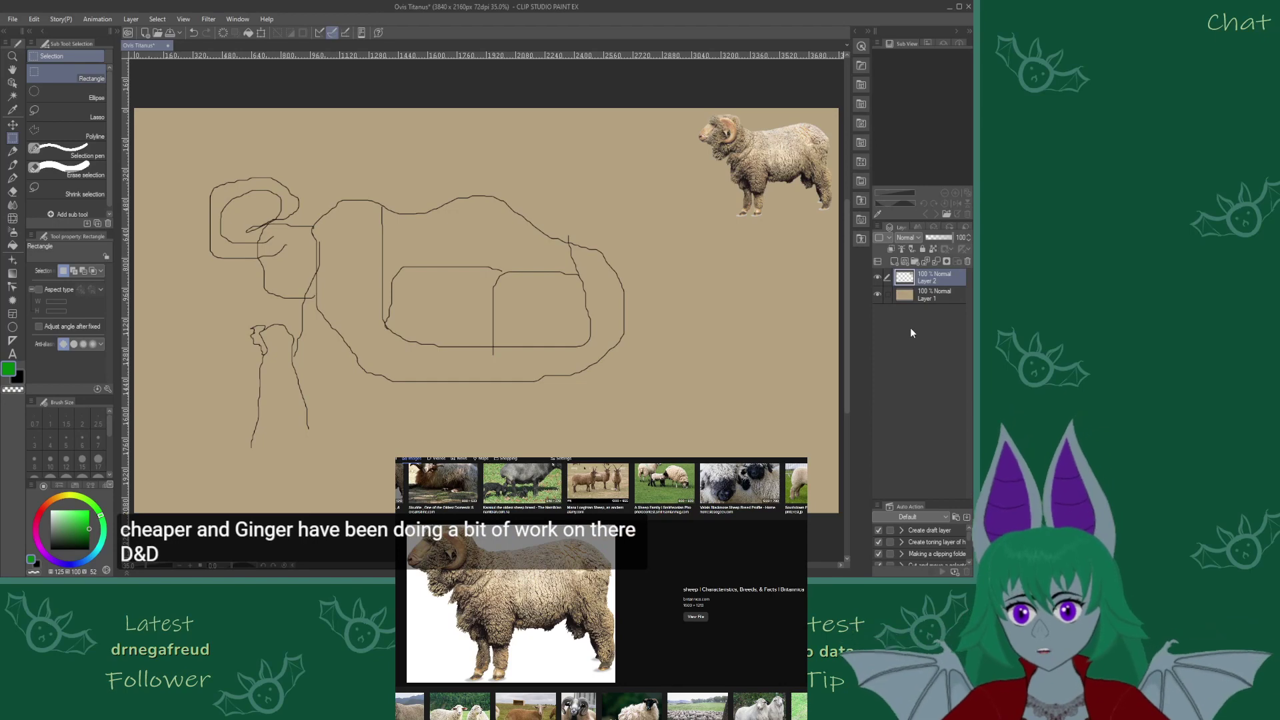
Add a new vector layer above the ram layer and lower the rough sketch layer's opacity to about 56 %
left_click(906, 260)
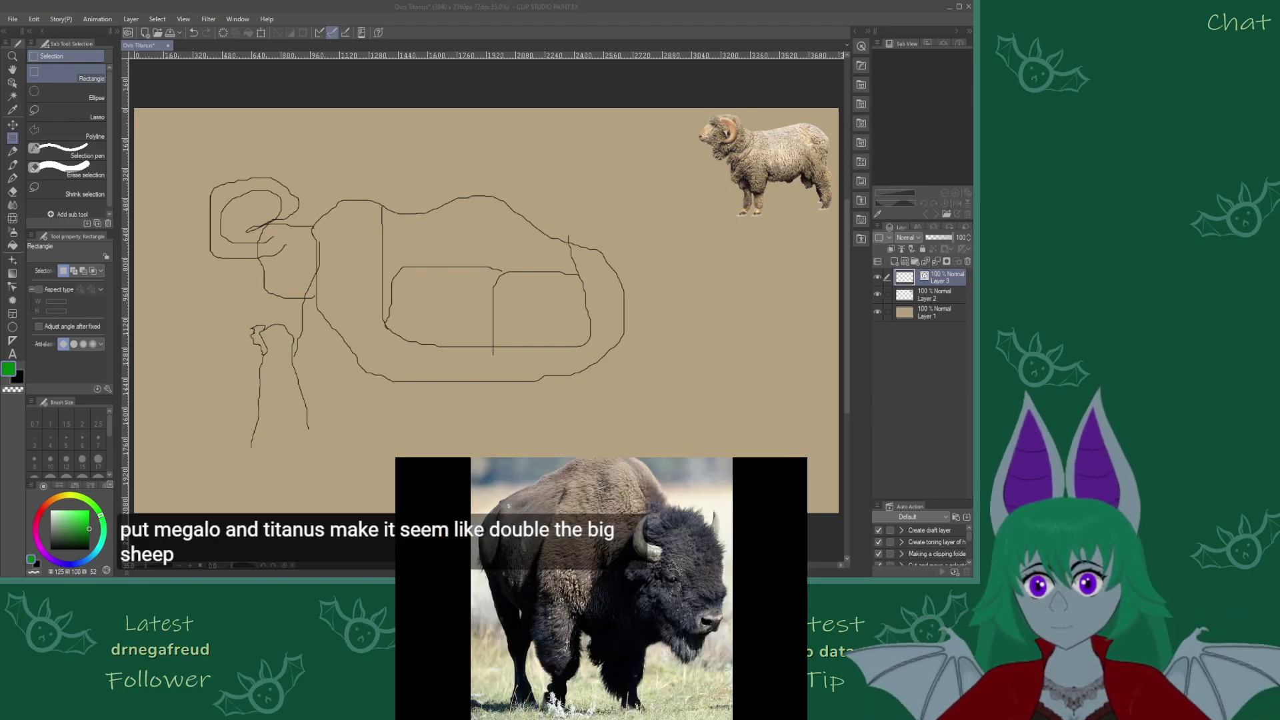
left_click(113, 384)
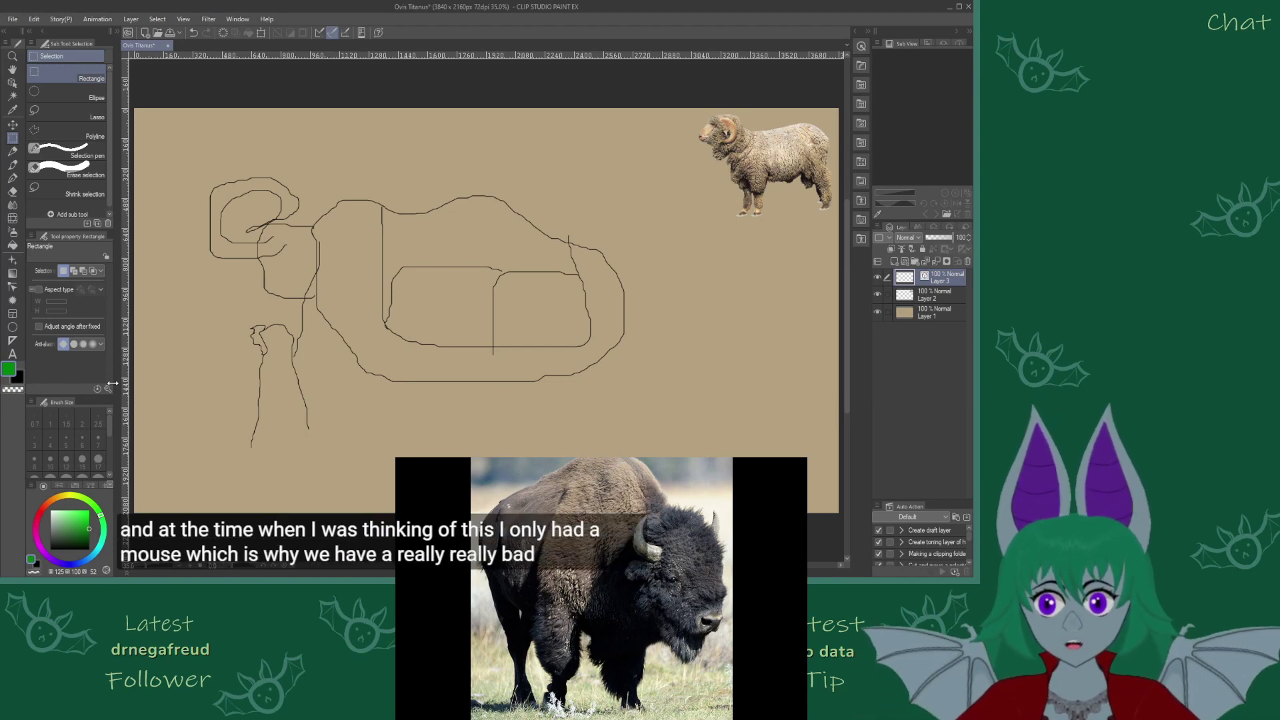
left_click(934, 313)
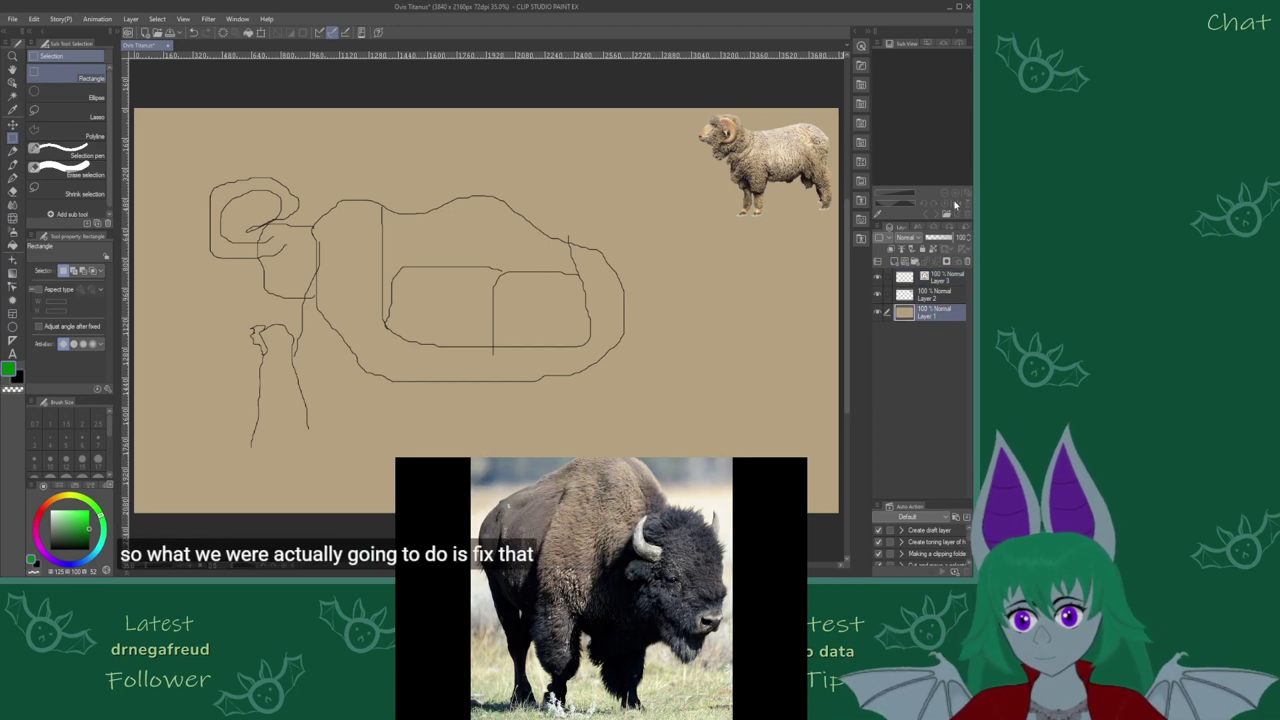
left_click(941, 238)
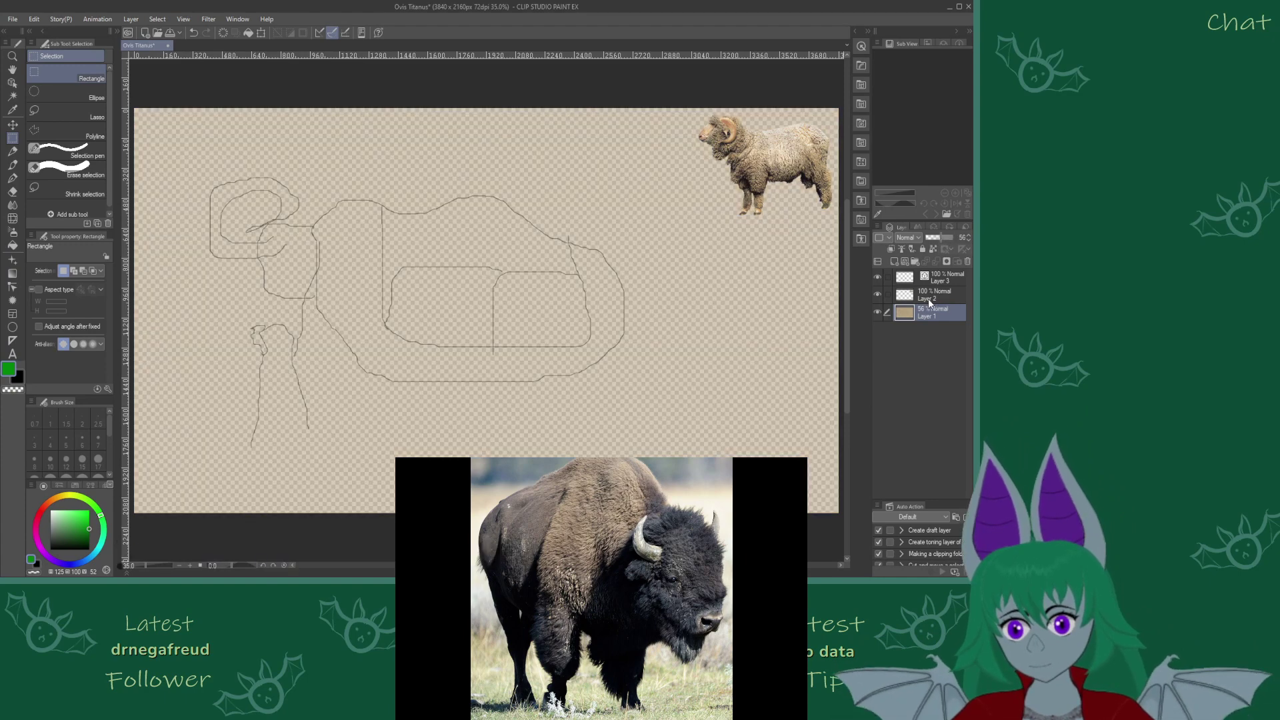
Add a new layer beneath the rough sketch layer, restore the sketch layer to 100 % opacity and sample its tan background colour
left_click(902, 260)
left_click_drag(930, 346, 930, 336)
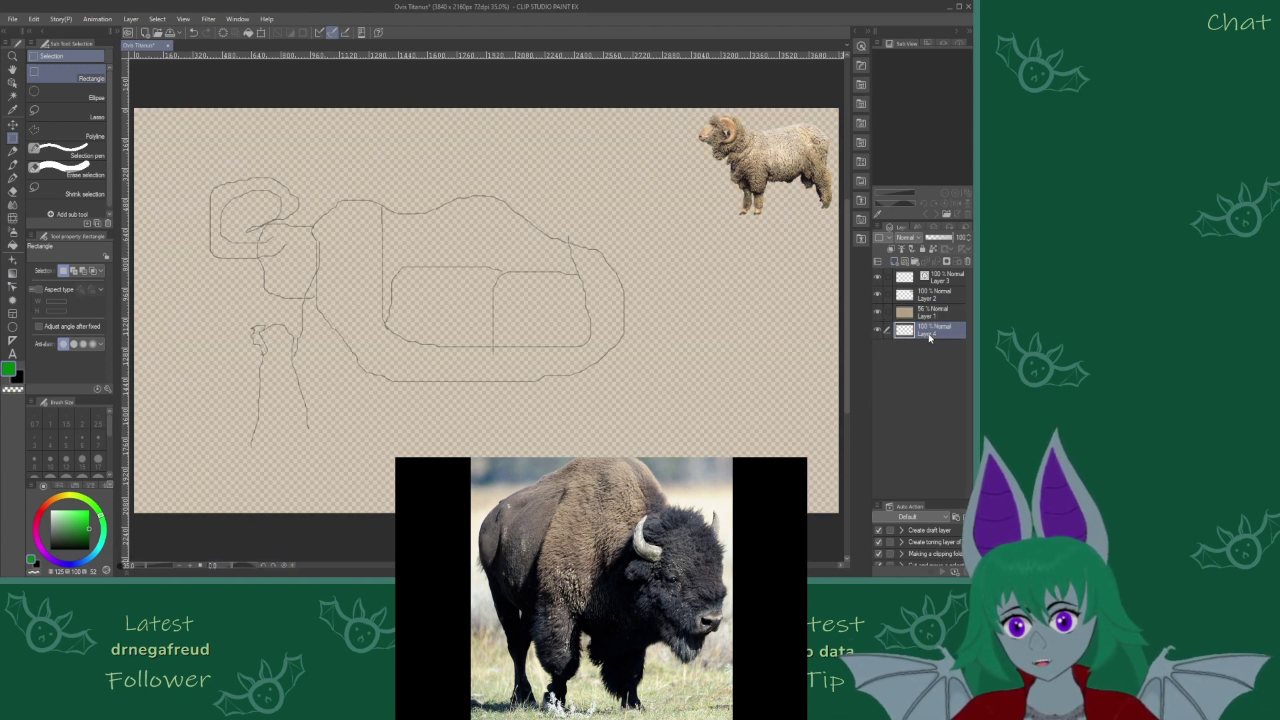
left_click(929, 310)
left_click_drag(950, 240, 972, 240)
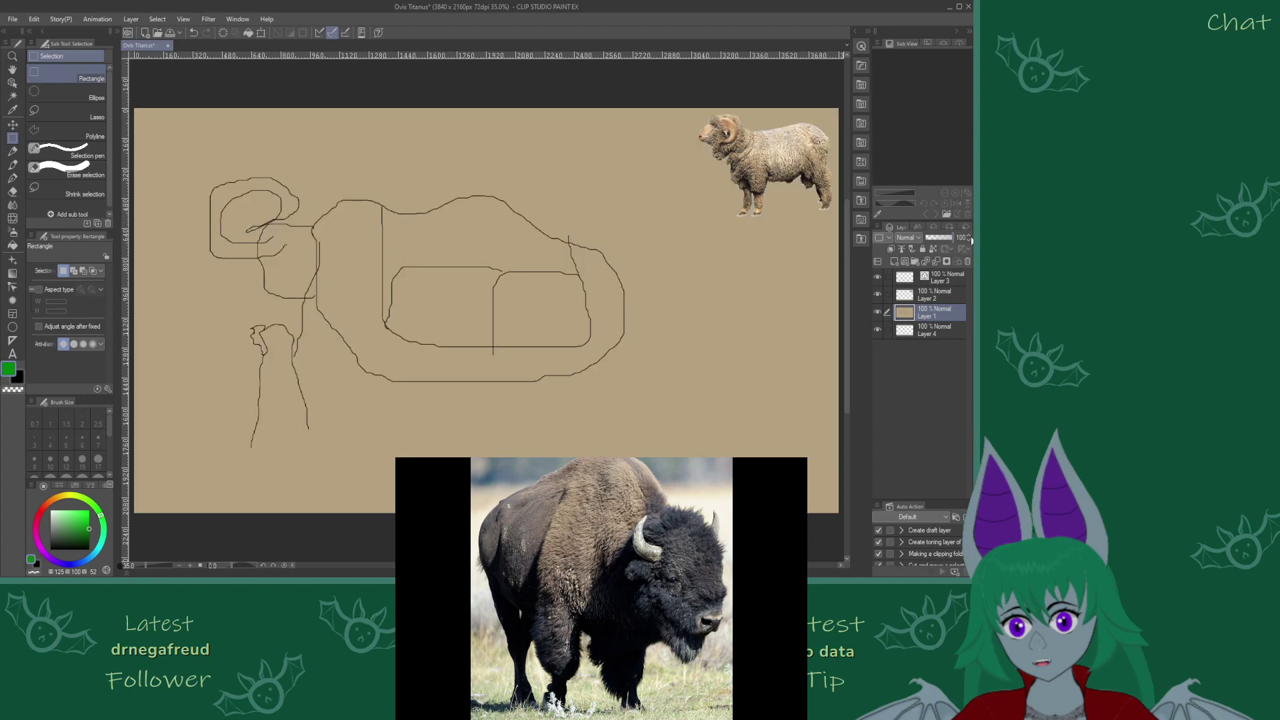
left_click(816, 310, "alt")
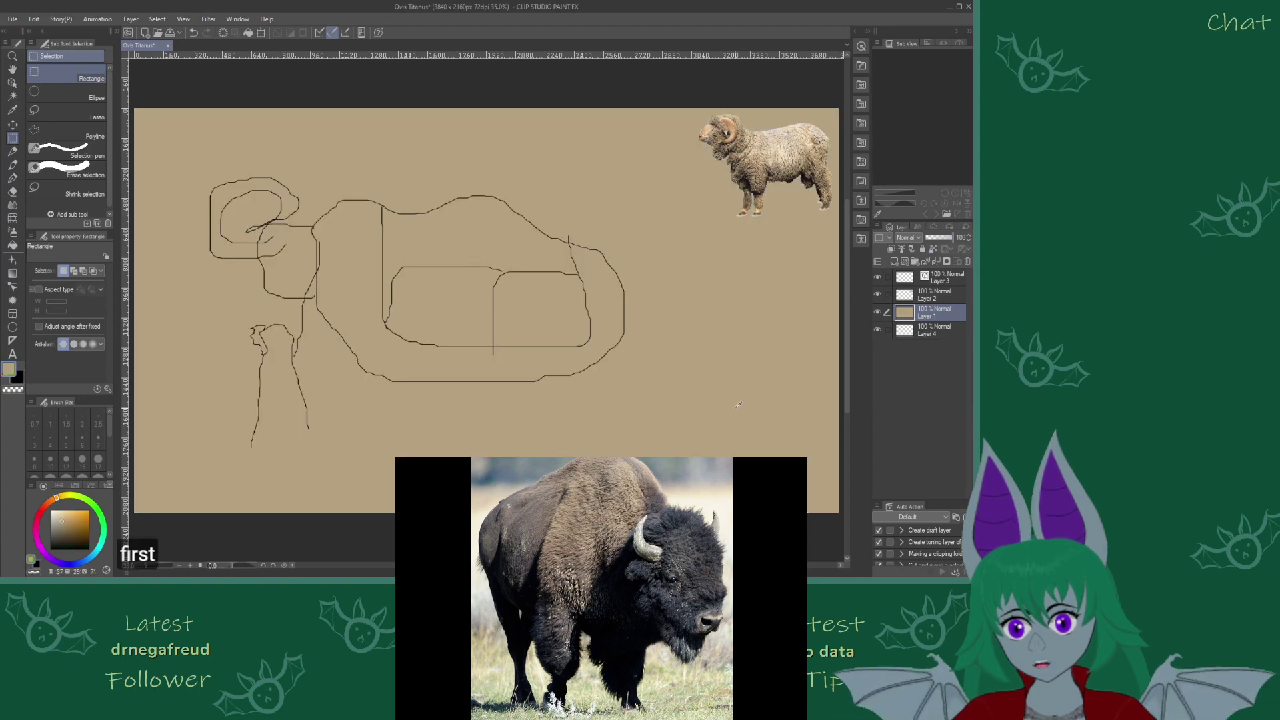
Lower the rough sketch layer's opacity to 40 % and fill the new bottom layer with the sampled tan
left_click(926, 334)
left_click(938, 238)
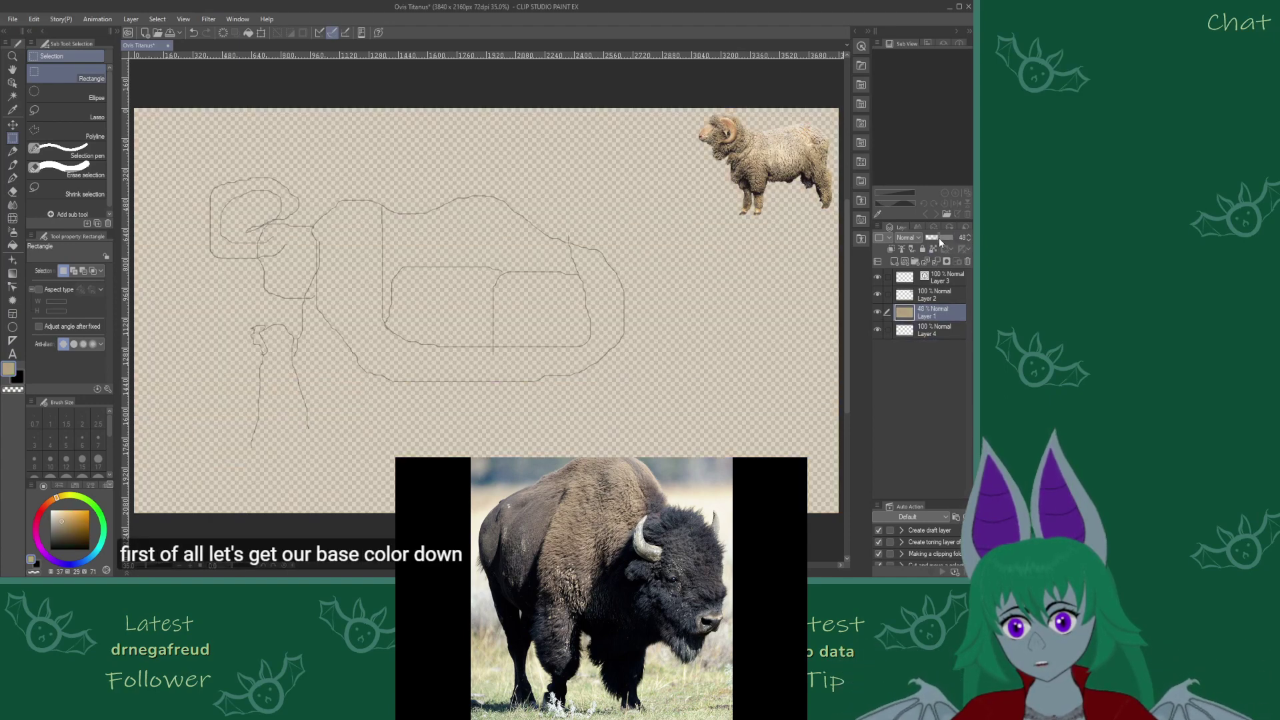
left_click(953, 331)
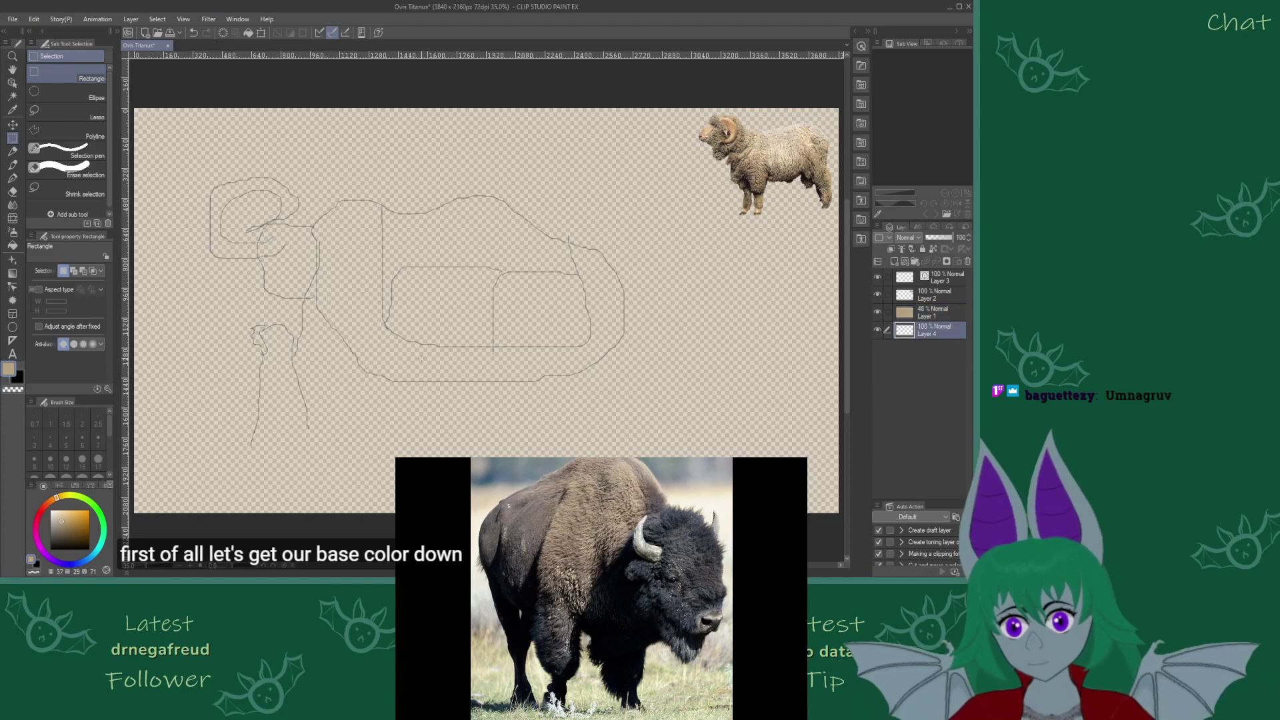
left_click(12, 245)
left_click(457, 448)
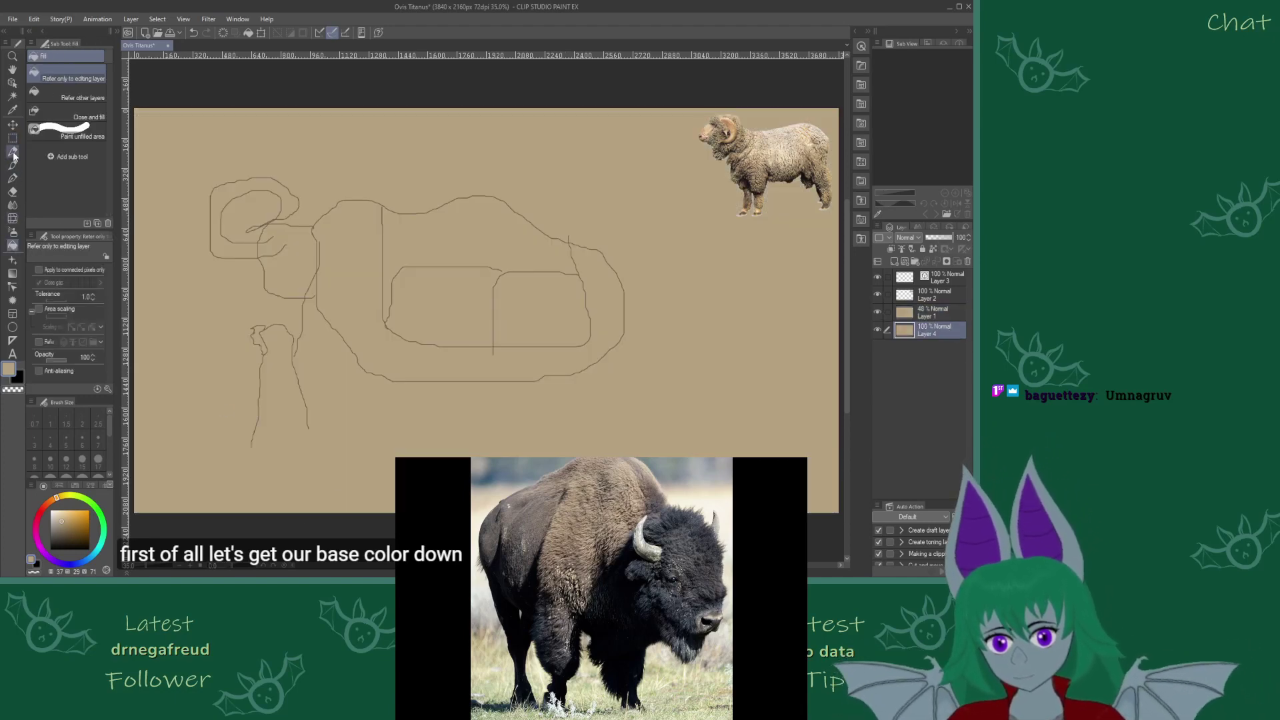
Lower the rough sketch layer's opacity to 25 % and set up the Hard Round brush in black on the vector layer
left_click(12, 178)
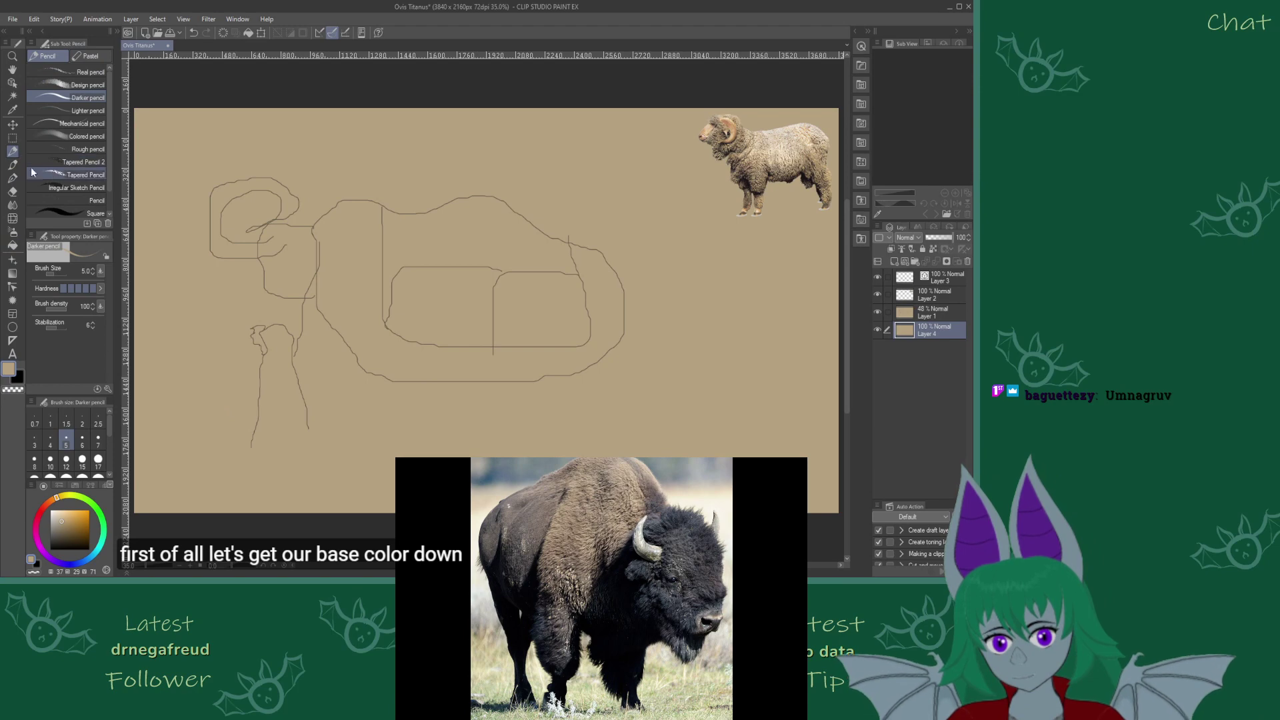
left_click(933, 312)
left_click(932, 237)
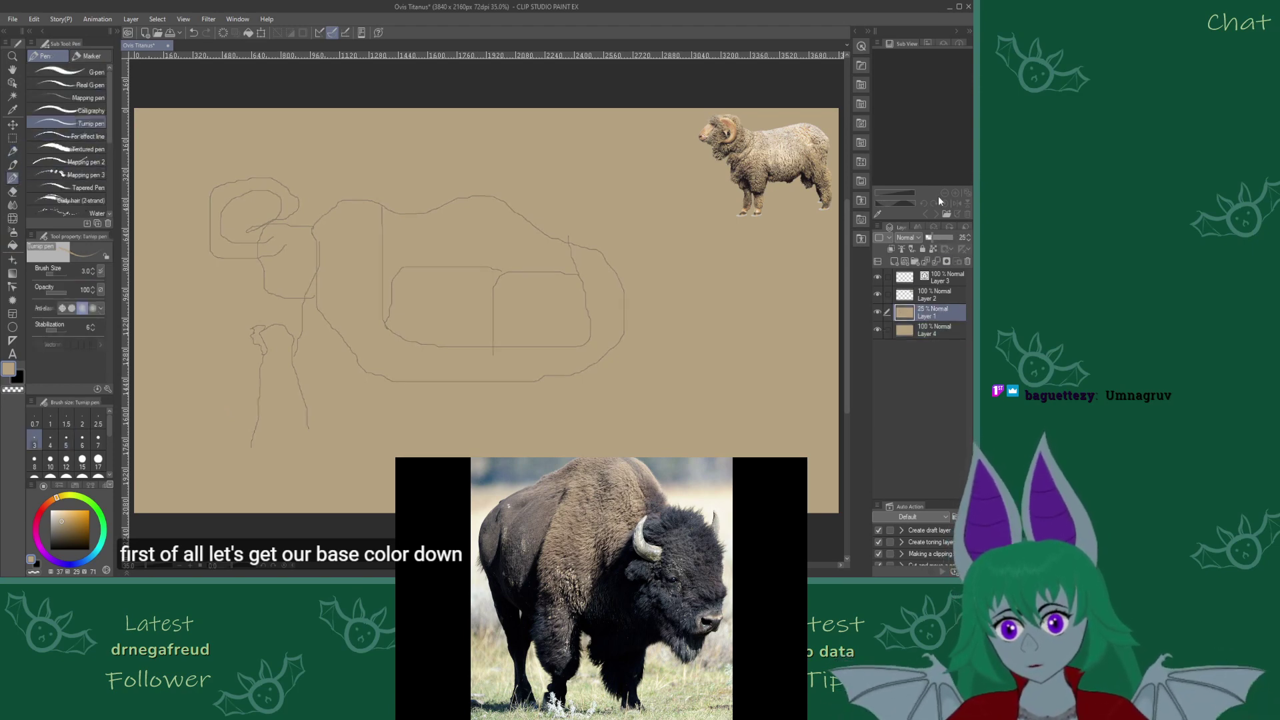
left_click(12, 165)
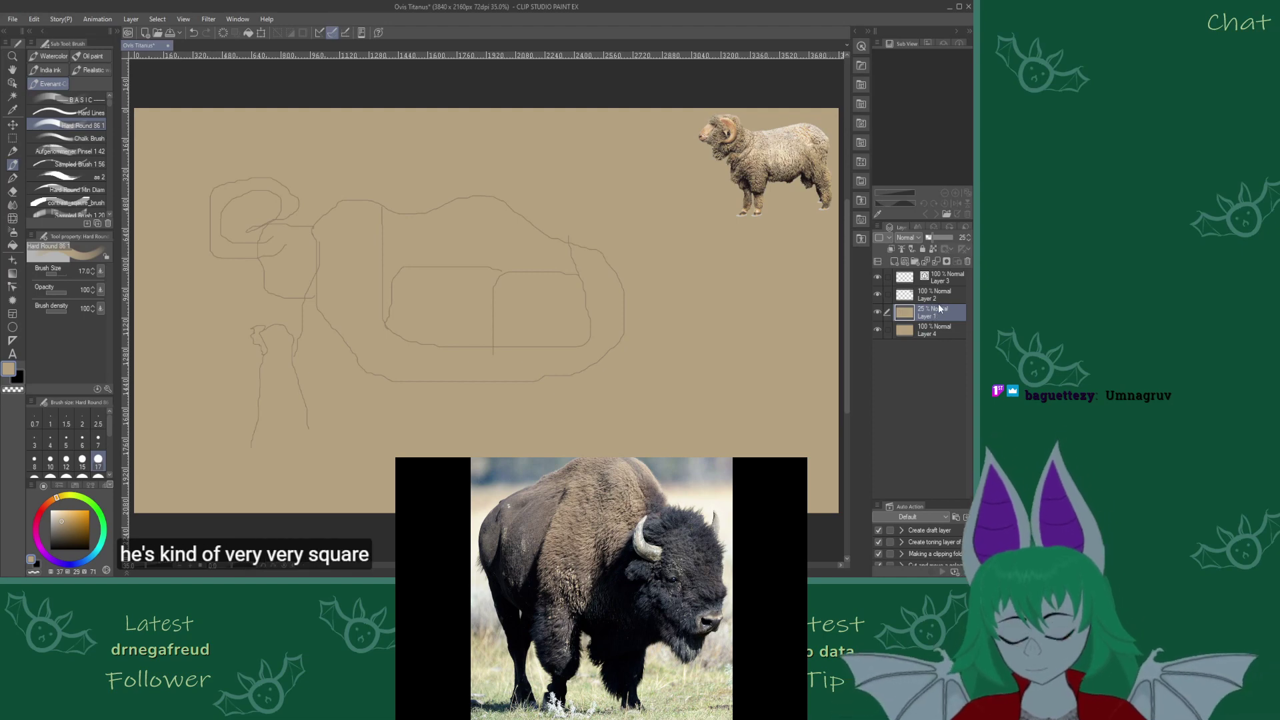
left_click(940, 276)
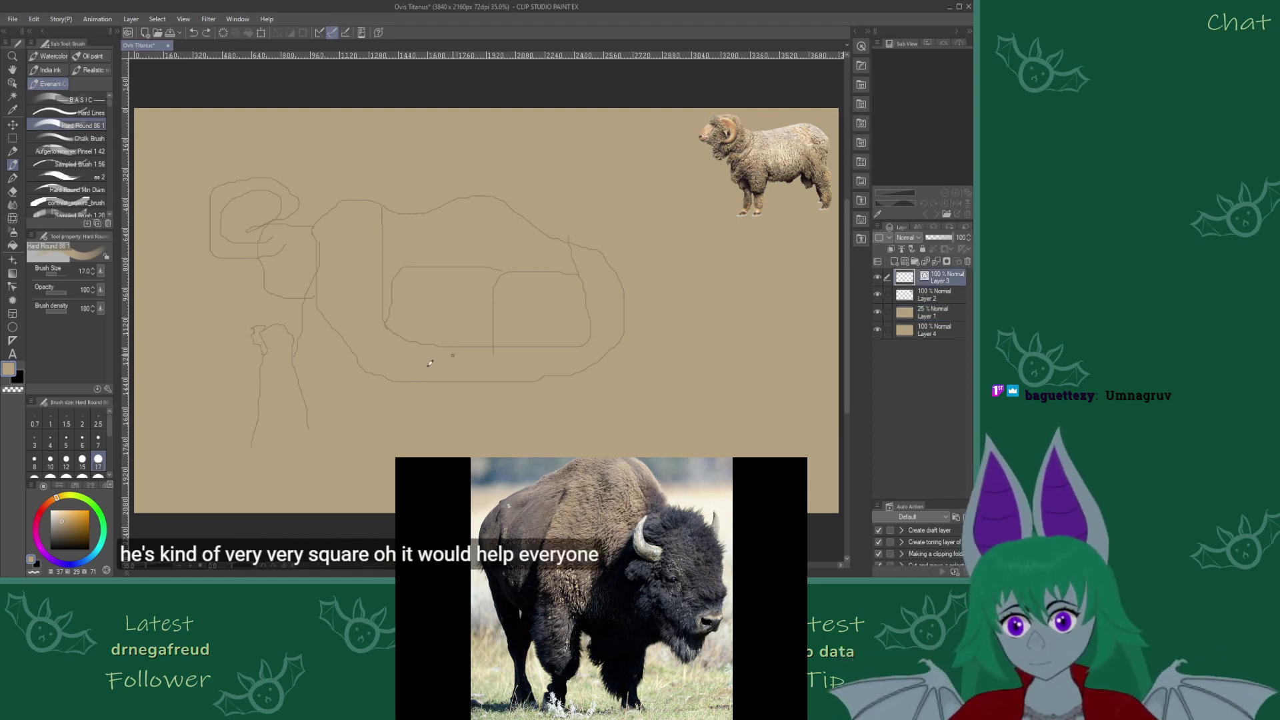
key("x")
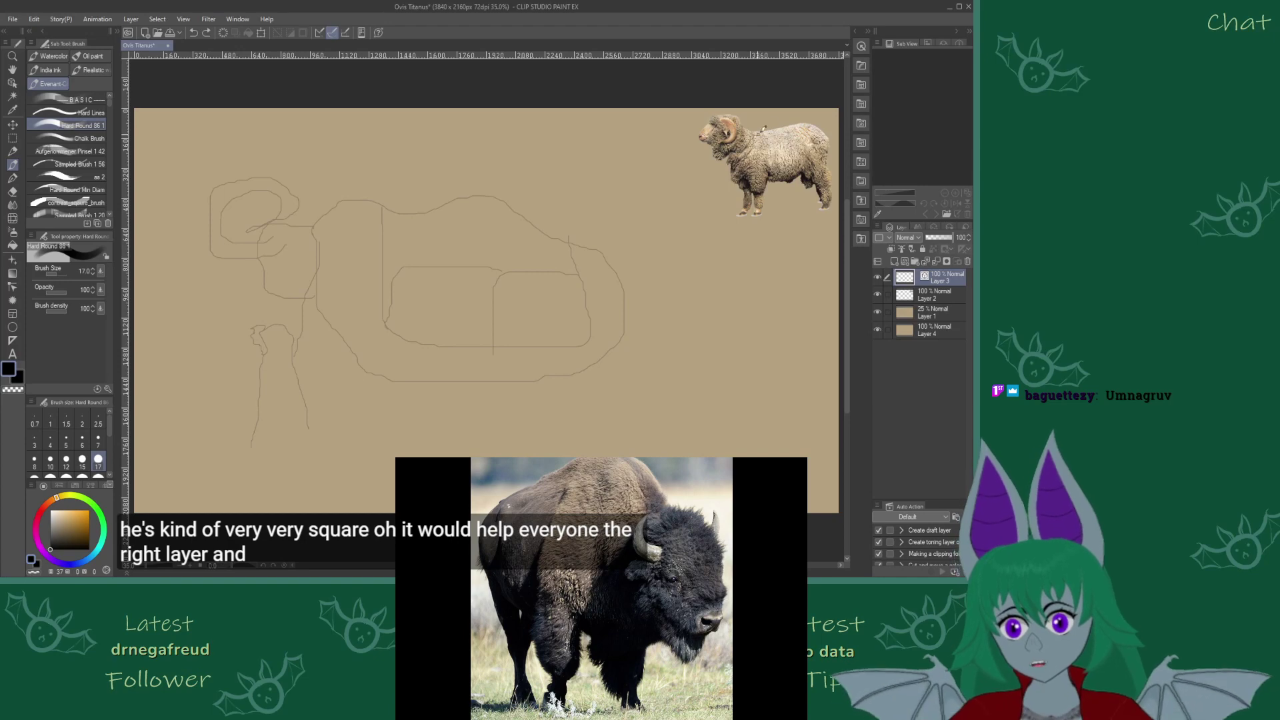
left_click(41, 511)
mouse_move(731, 134)
left_mouse_down()
mouse_move(815, 120)
mouse_move(818, 164)
mouse_move(772, 175)
mouse_move(743, 152)
left_mouse_up()
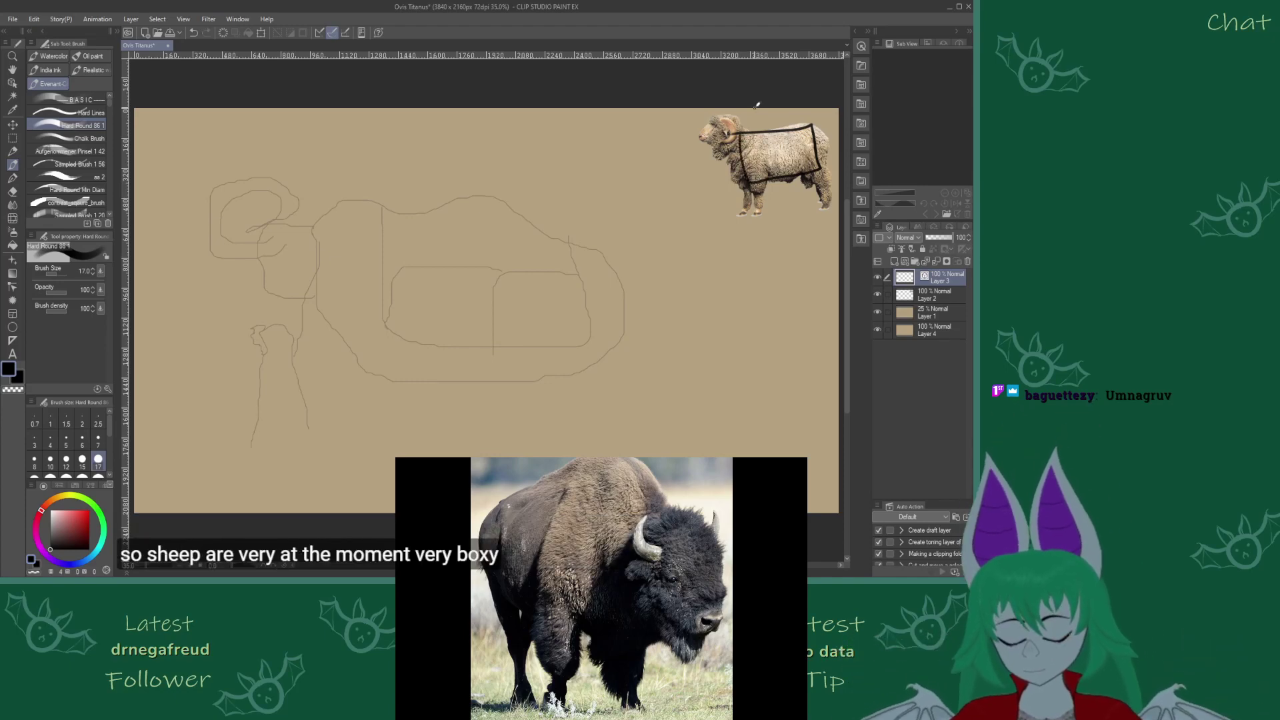
key("ctrl+z")
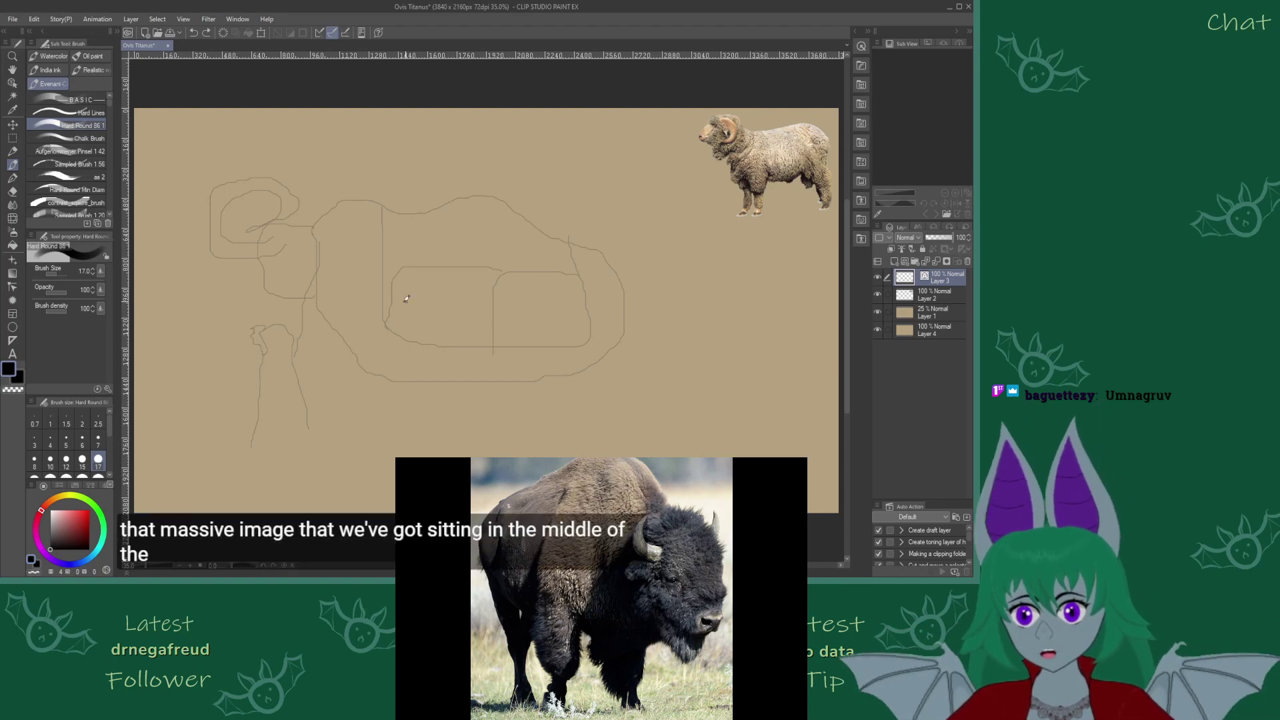
mouse_move(377, 300)
left_mouse_down()
mouse_move(507, 248)
mouse_move(652, 310)
mouse_move(717, 457)
left_mouse_up()
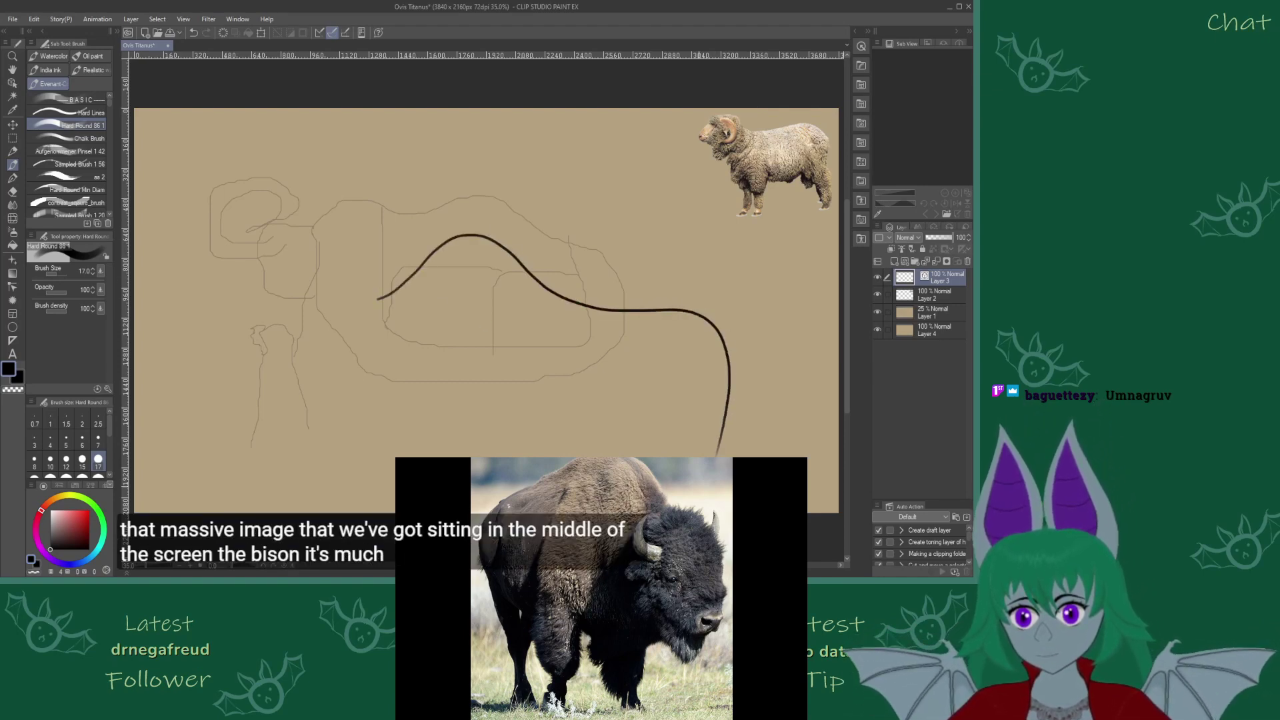
left_click_drag(377, 299, 385, 442)
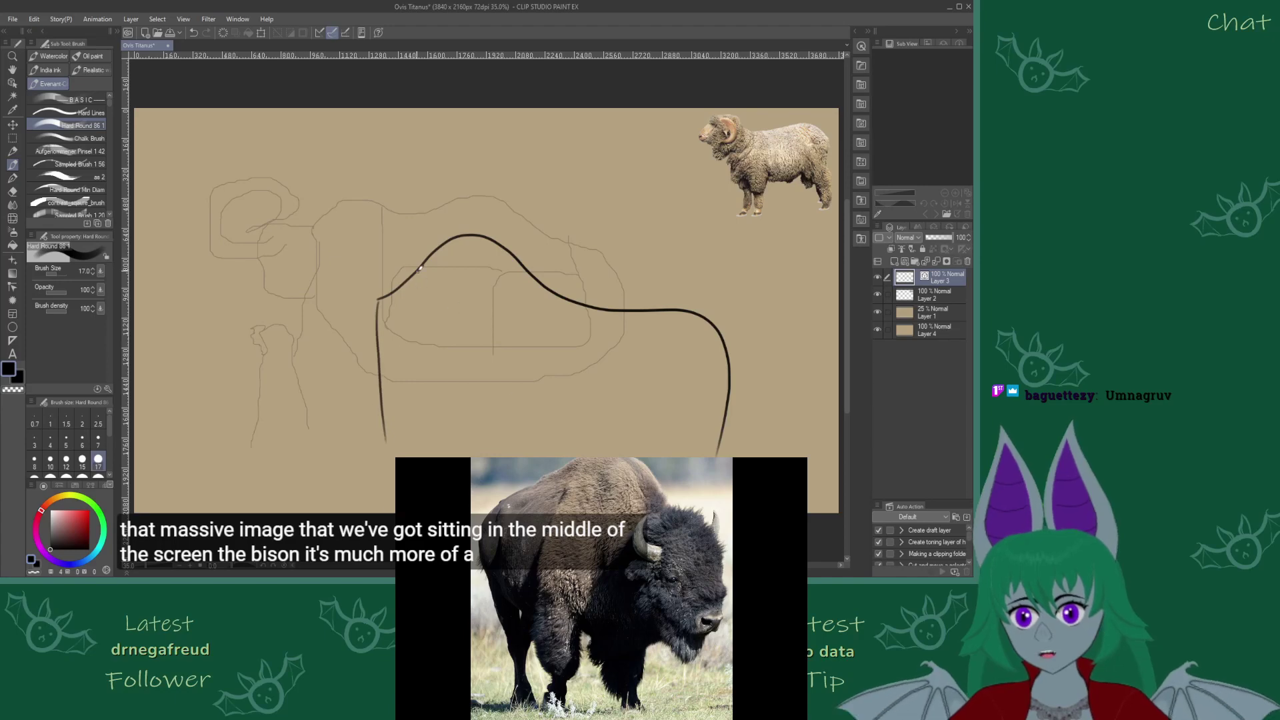
left_click_drag(418, 275, 465, 456)
left_click_drag(552, 295, 502, 456)
left_click_drag(624, 317, 719, 439)
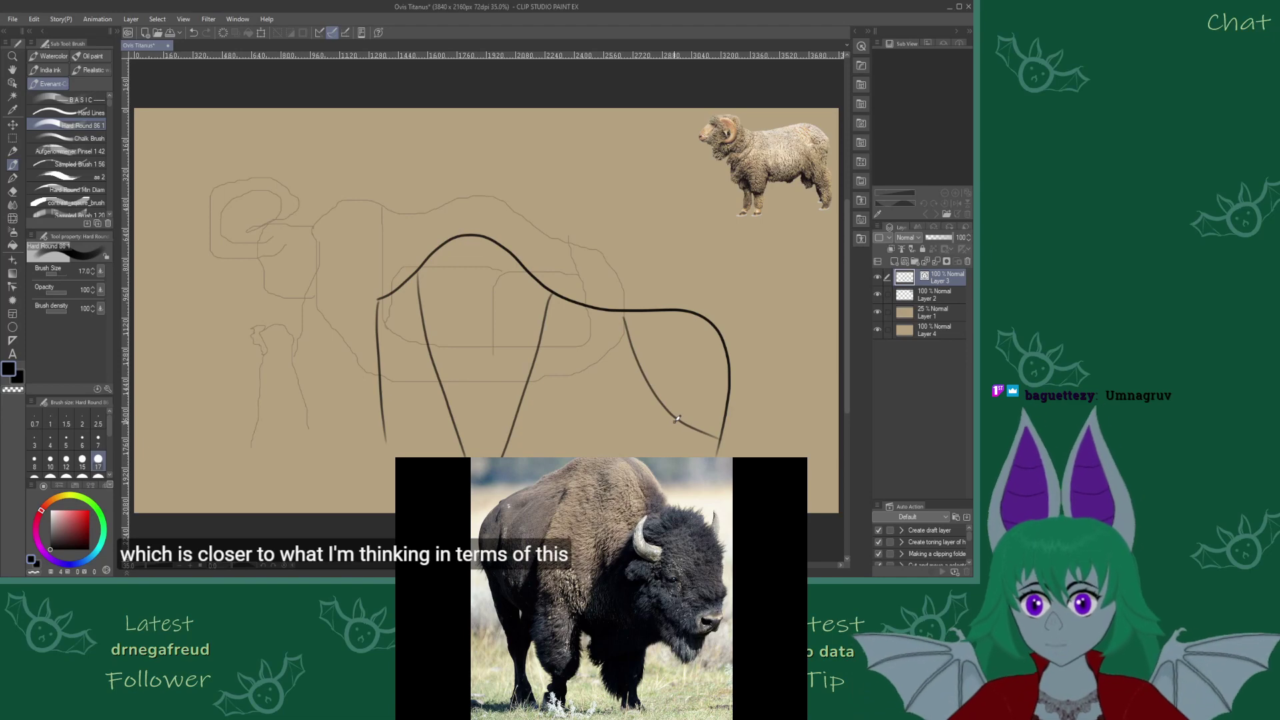
key("ctrl+z")
key("ctrl+z")
key("ctrl+z")
key("ctrl+z")
key("ctrl+z")
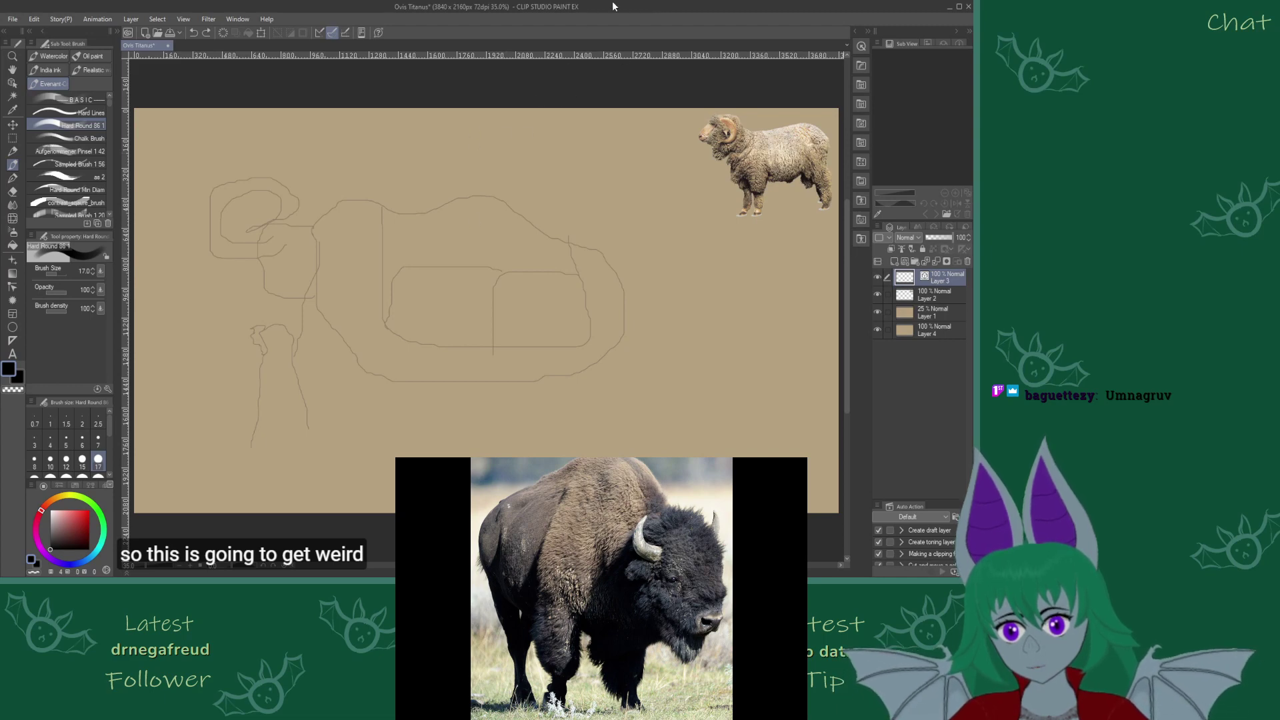
Sketch a bean-shaped body outline over the rough sketch, with a high shoulder hump, dipped back, rounded rump and curved belly
mouse_move(307, 228)
left_mouse_down()
mouse_move(336, 200)
mouse_move(420, 188)
mouse_move(475, 226)
mouse_move(592, 230)
mouse_move(627, 246)
mouse_move(640, 282)
left_mouse_up()
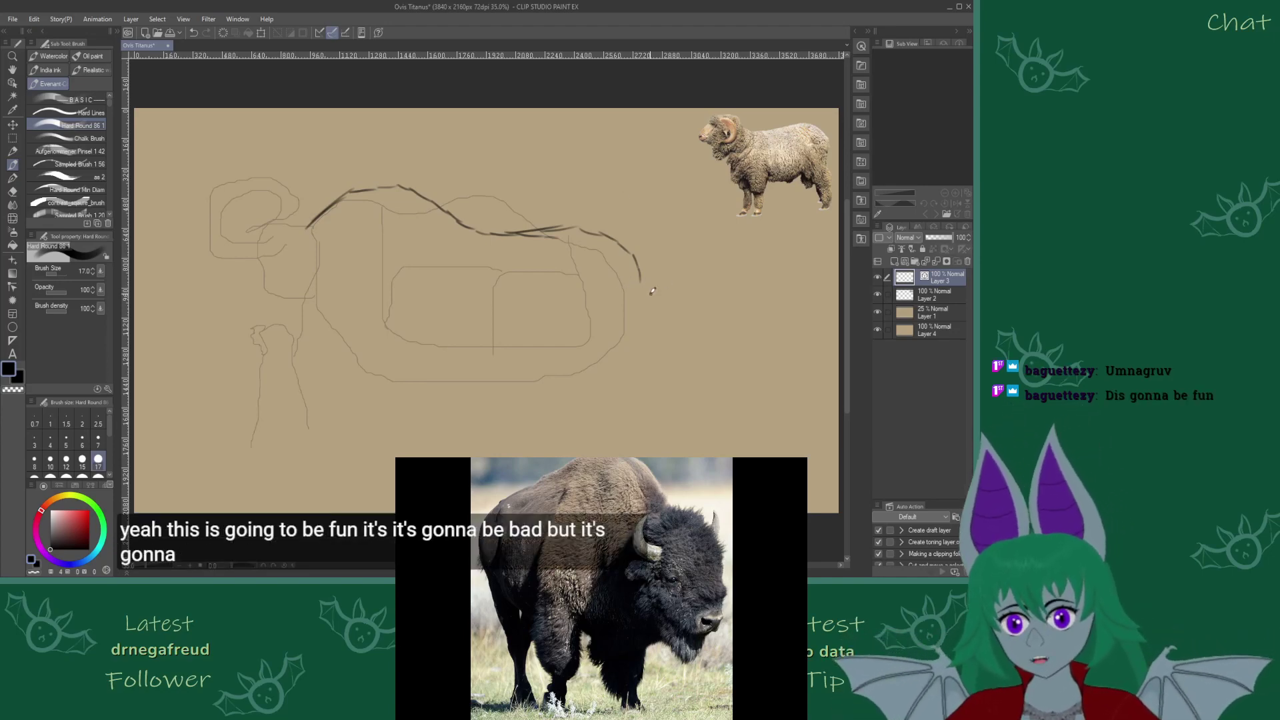
left_click_drag(640, 280, 620, 370)
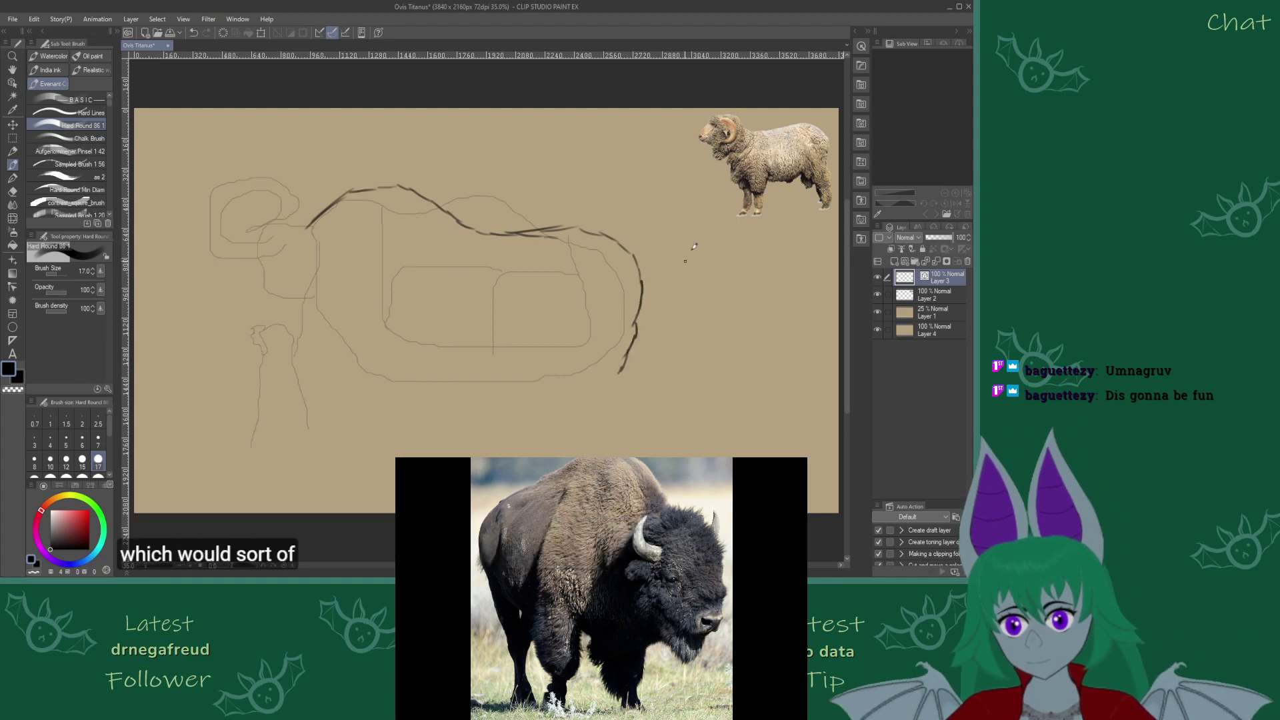
mouse_move(379, 375)
left_mouse_down()
mouse_move(498, 398)
mouse_move(567, 390)
left_mouse_up()
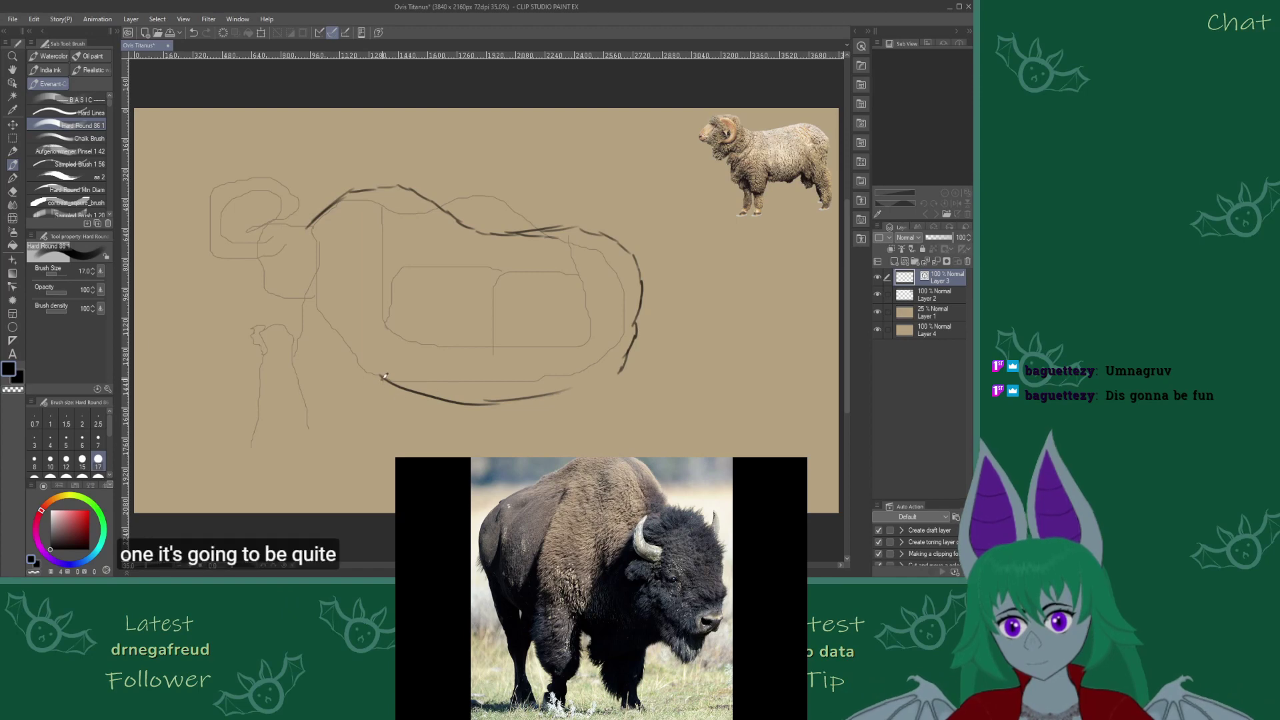
mouse_move(380, 373)
left_mouse_down()
mouse_move(472, 404)
mouse_move(528, 392)
mouse_move(414, 389)
mouse_move(450, 392)
mouse_move(367, 372)
left_mouse_up()
mouse_move(308, 225)
left_mouse_down()
mouse_move(301, 310)
mouse_move(332, 341)
mouse_move(434, 377)
left_mouse_up()
left_click_drag(554, 396, 630, 363)
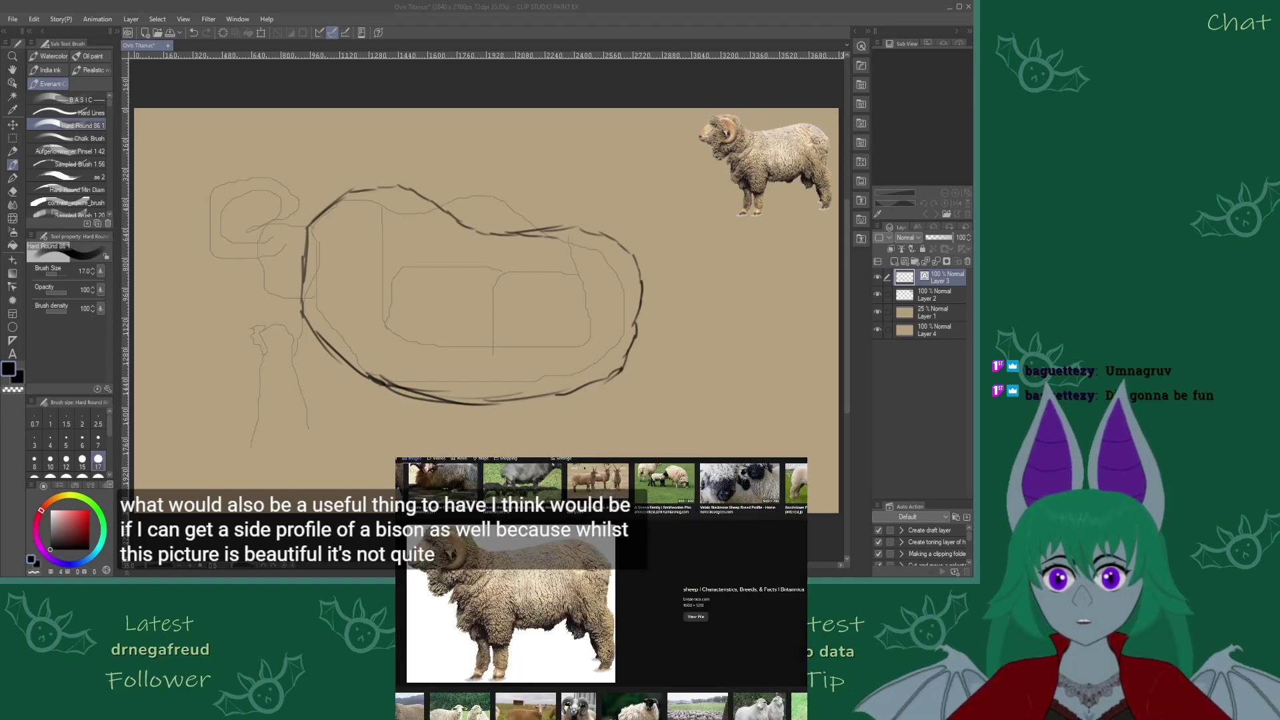
Switch to the browser, search for bison side view images and preview two of the side-profile photos
type("side view")
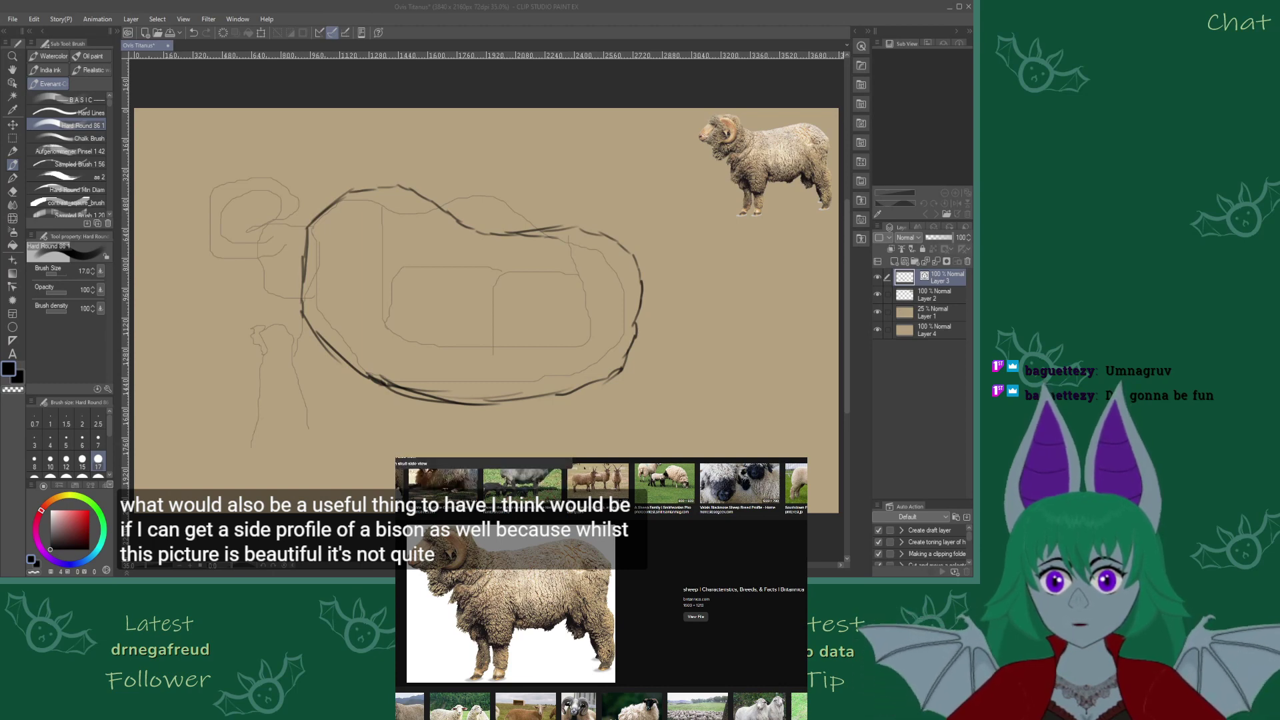
key("Return")
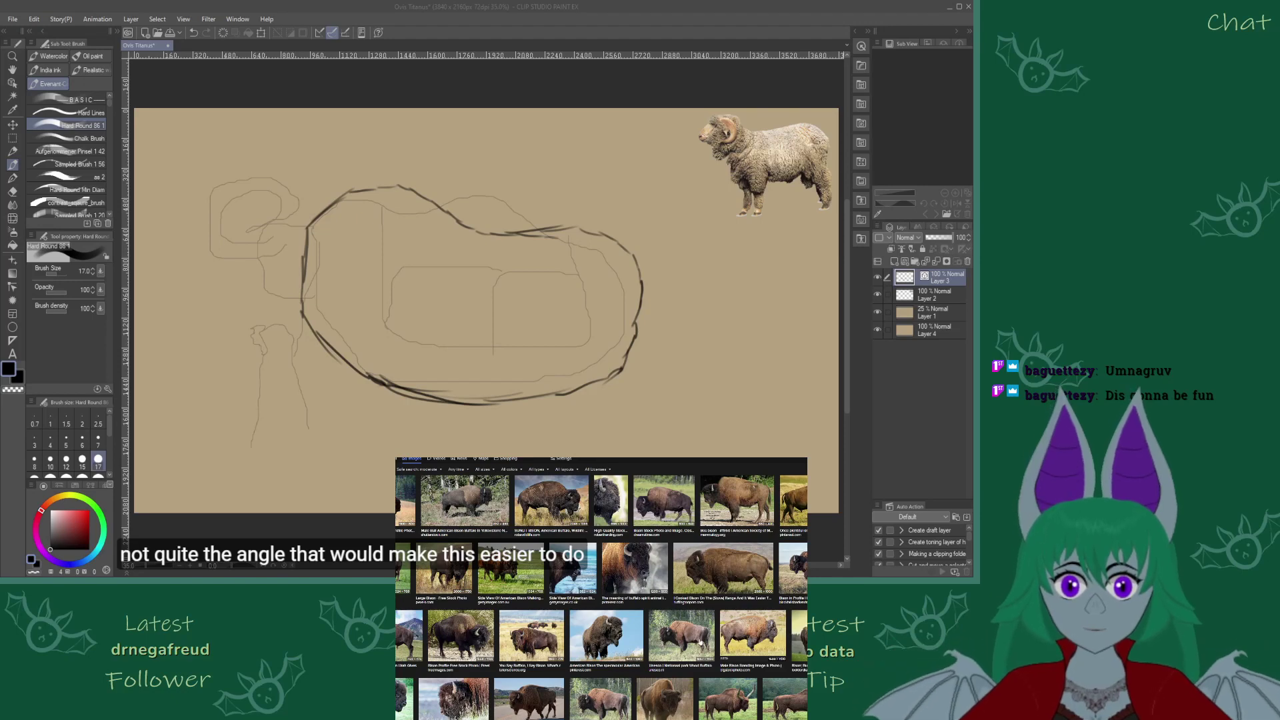
left_click(675, 640)
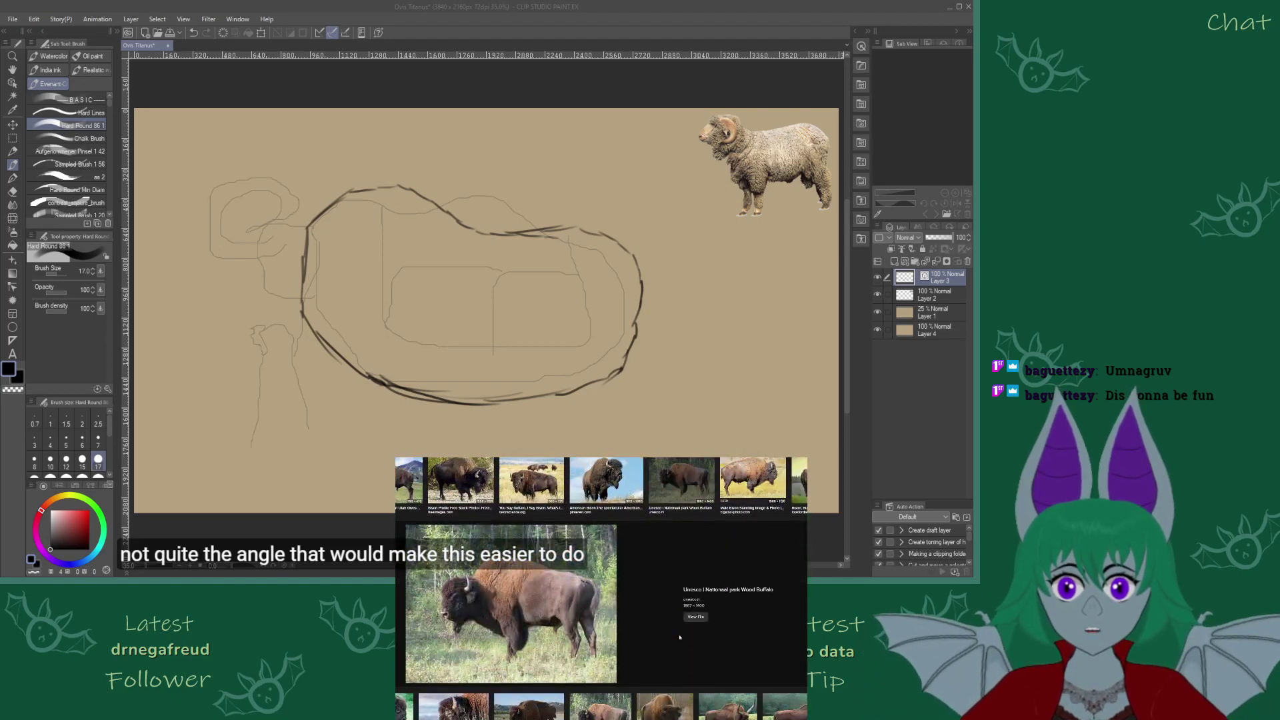
left_click(464, 470)
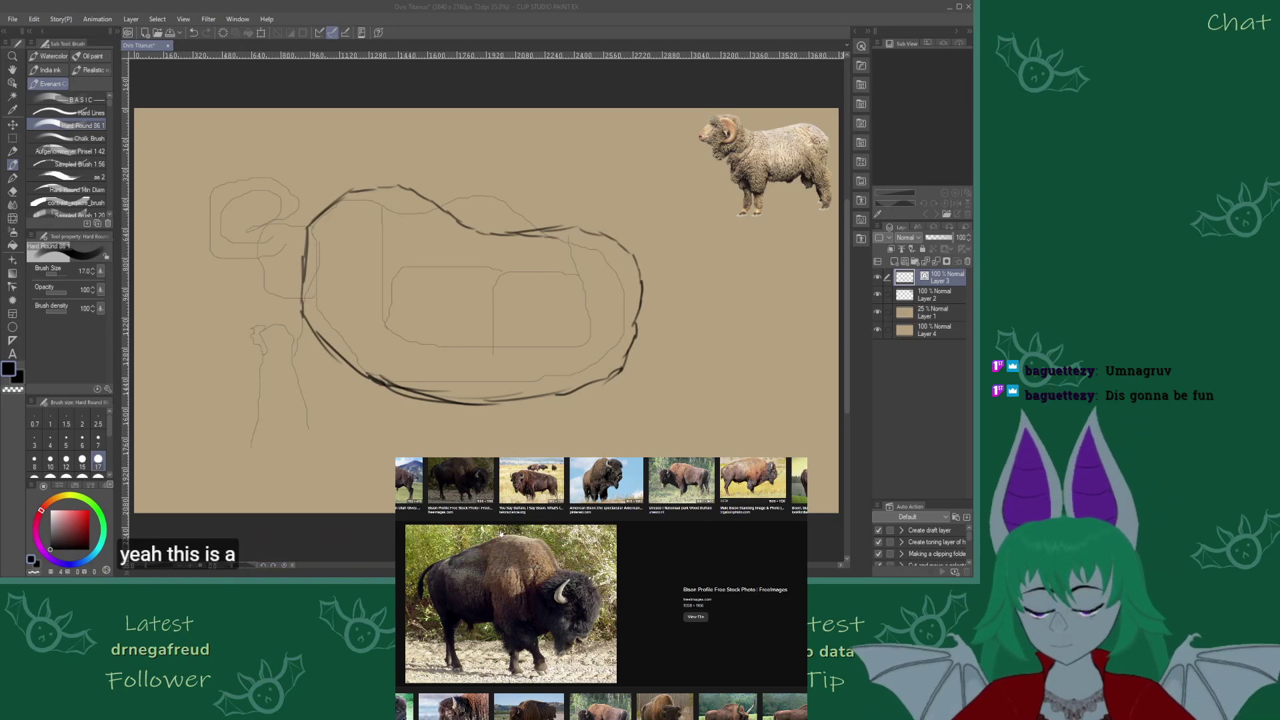
Find a walking bison in side profile on yellow grass, open the image file and paste it onto the Clip Studio Paint canvas
scroll(600, 540, "down", 4)
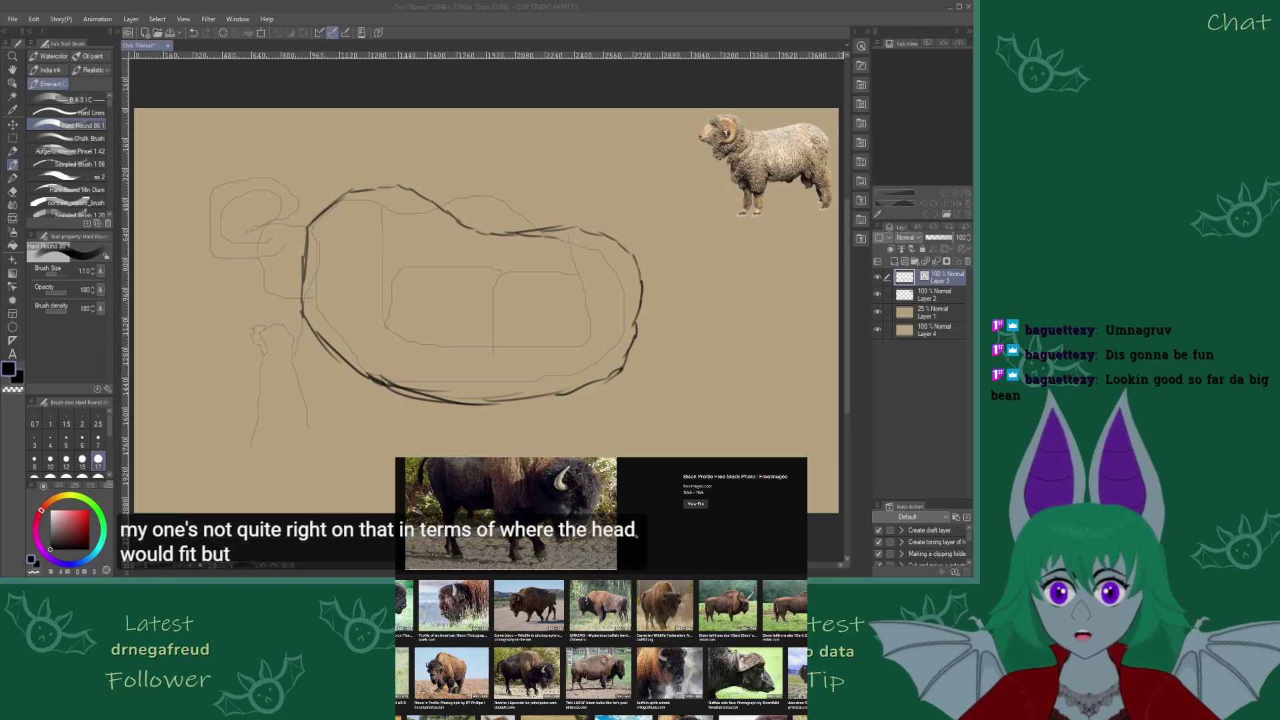
scroll(636, 535, "down", 3)
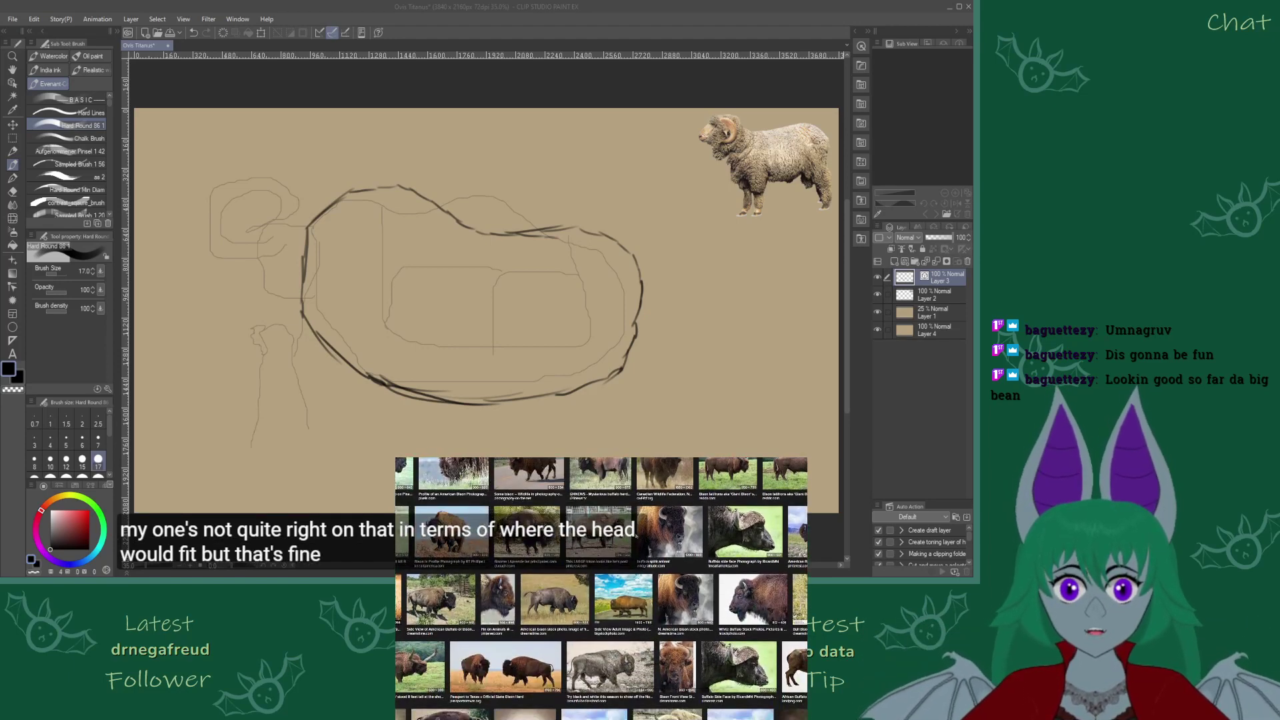
scroll(614, 619, "down", 2)
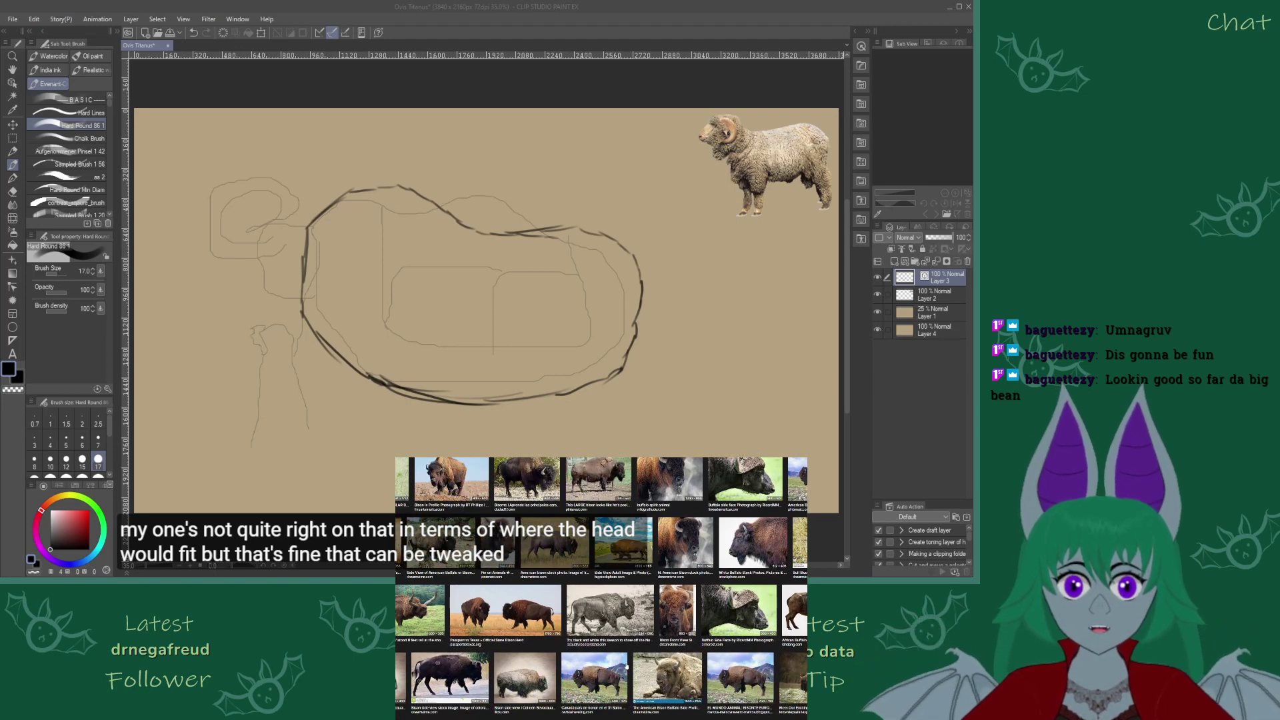
scroll(627, 666, "down", 5)
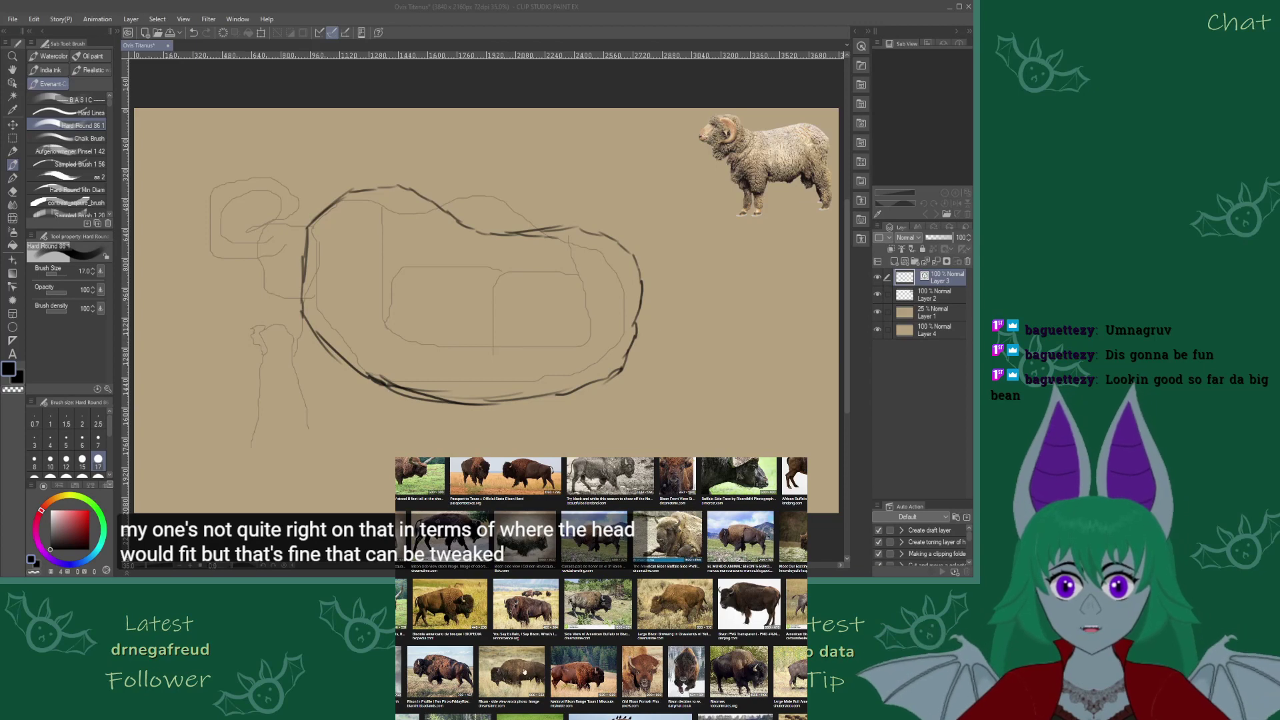
left_click(478, 611)
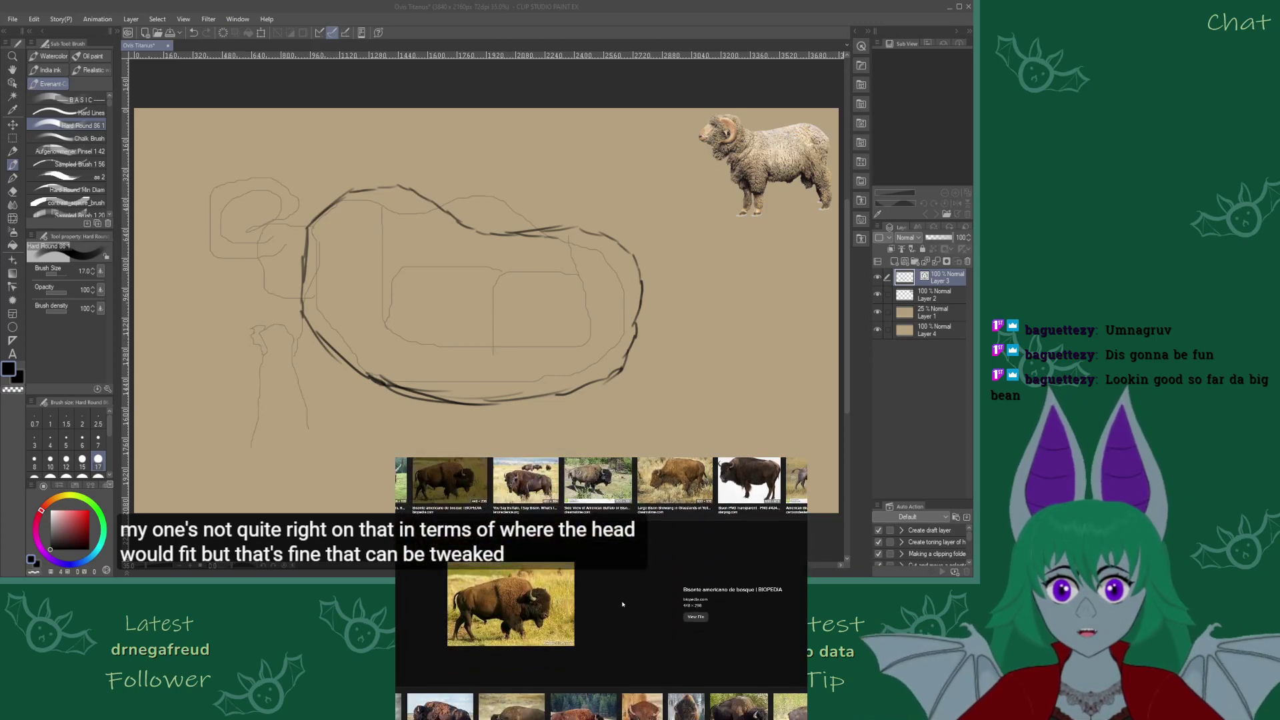
left_click(696, 619)
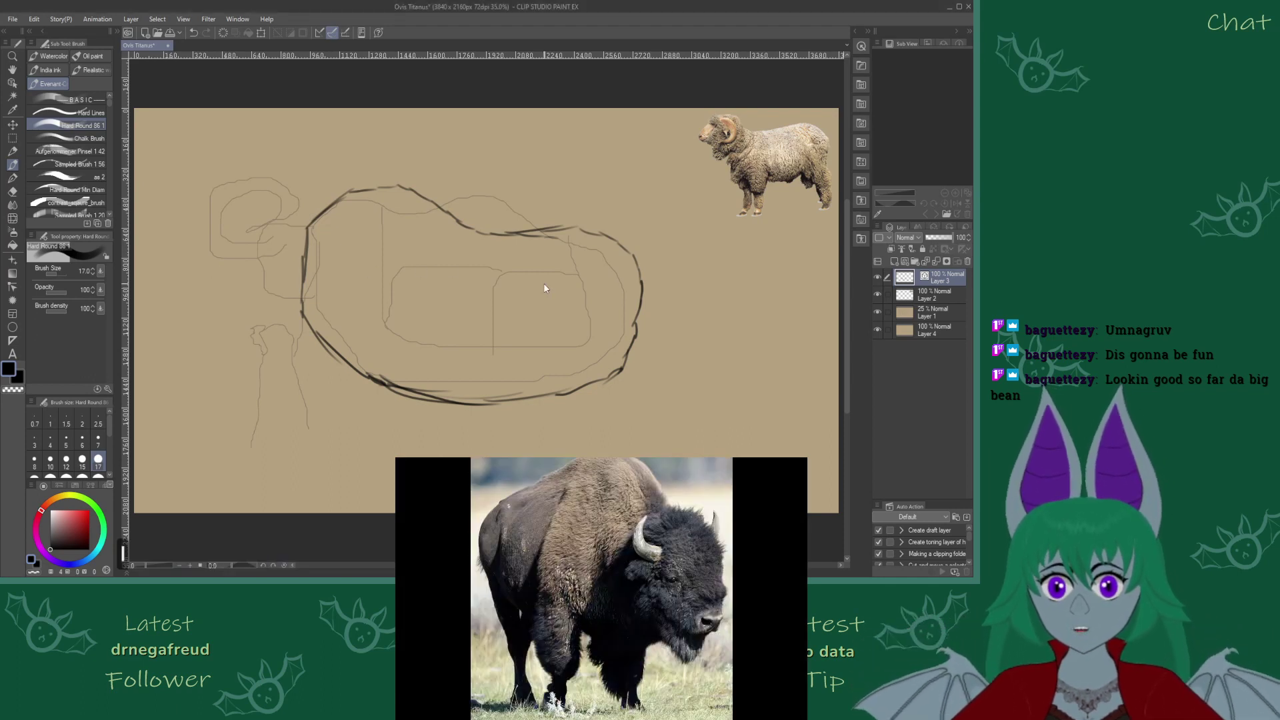
key("ctrl+v")
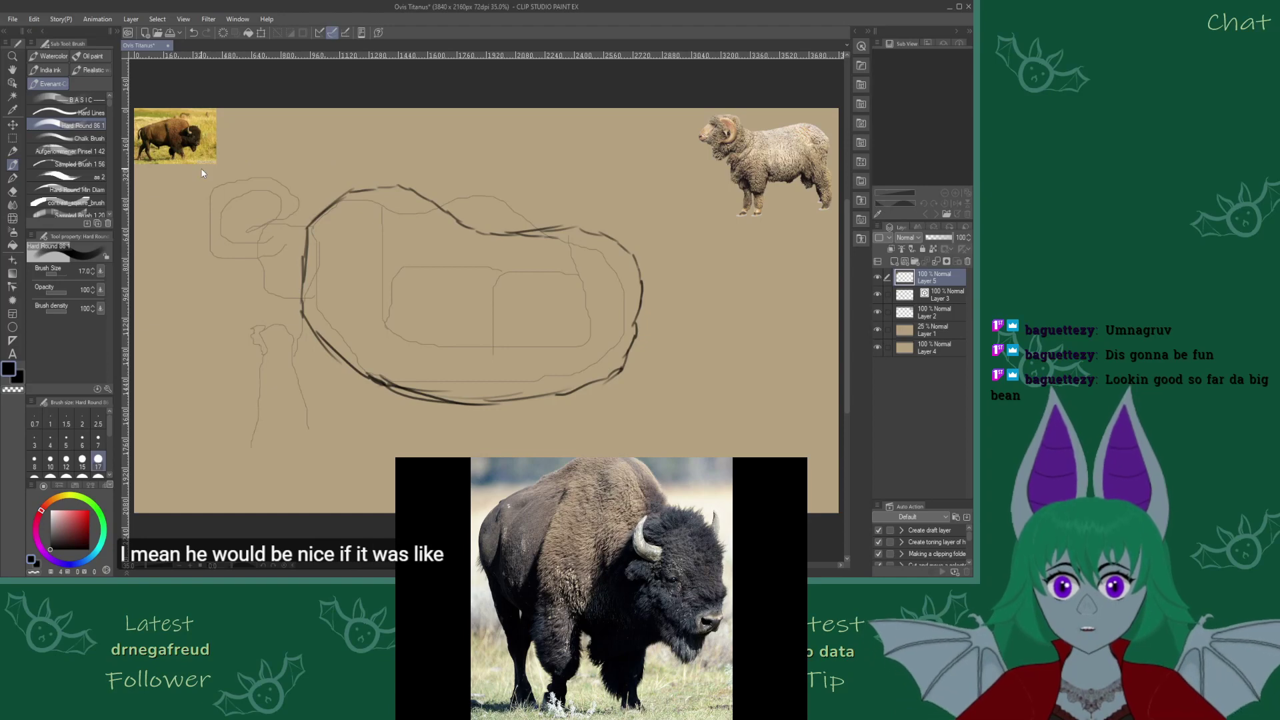
Enlarge the pasted bison photo to over twice its size and flip it horizontally to face the same way as the sketch
key("ctrl+t")
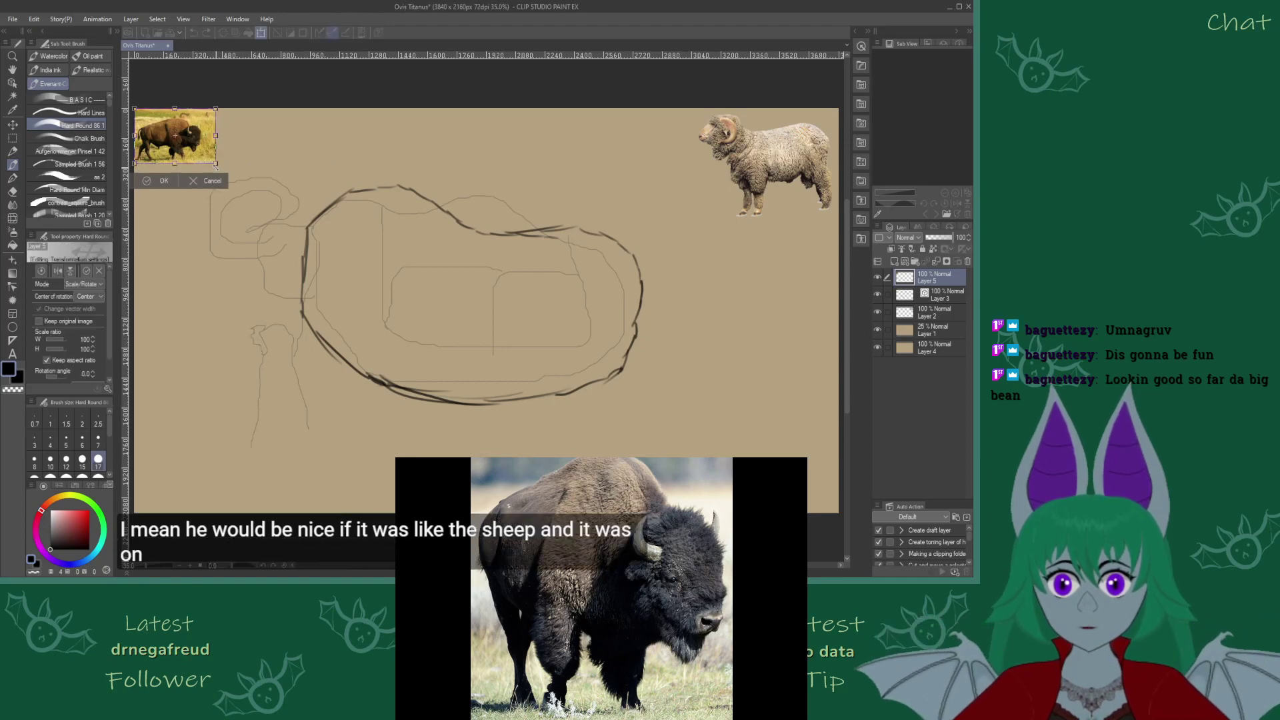
left_click_drag(215, 164, 350, 253)
left_click(213, 272)
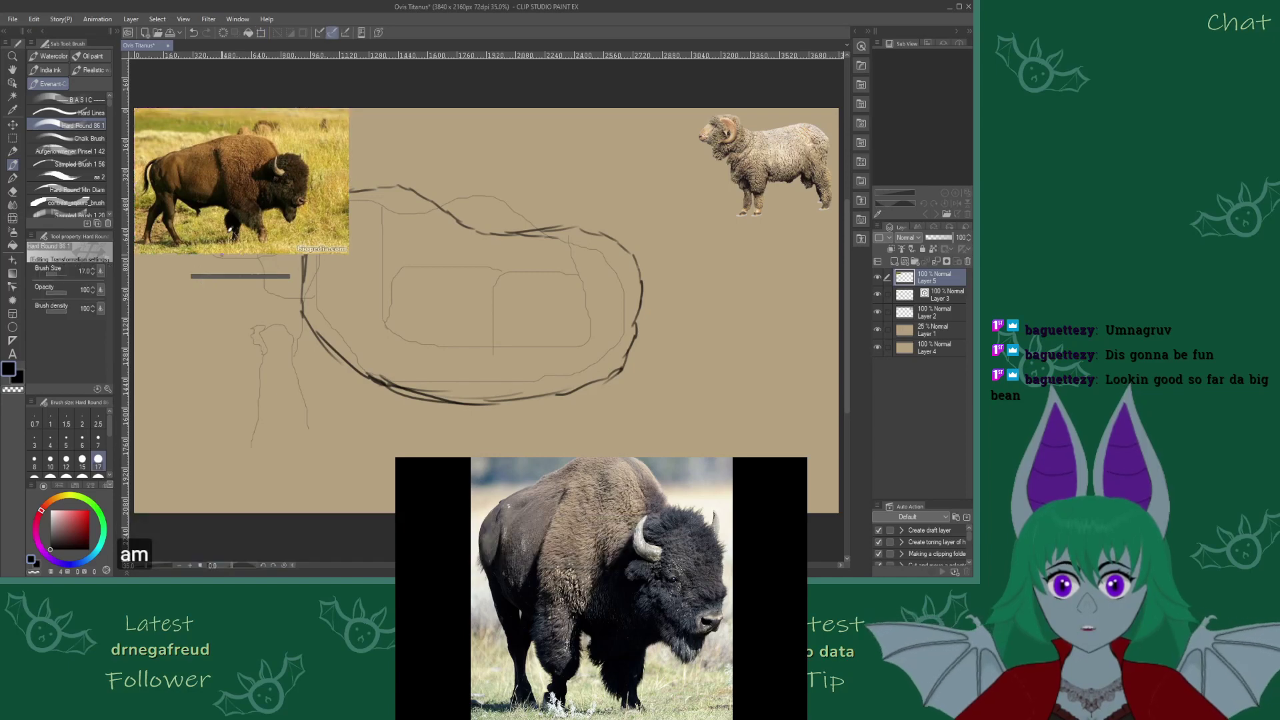
key("ctrl+t")
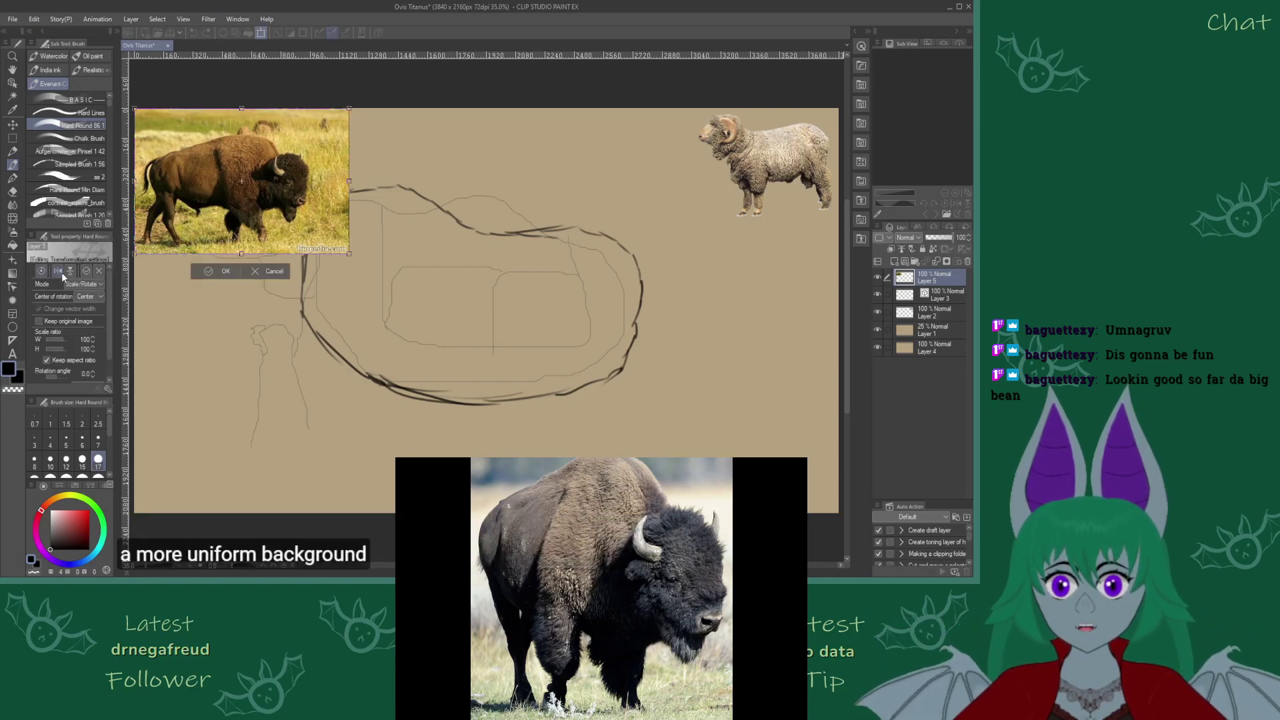
left_click(60, 272)
left_click(220, 272)
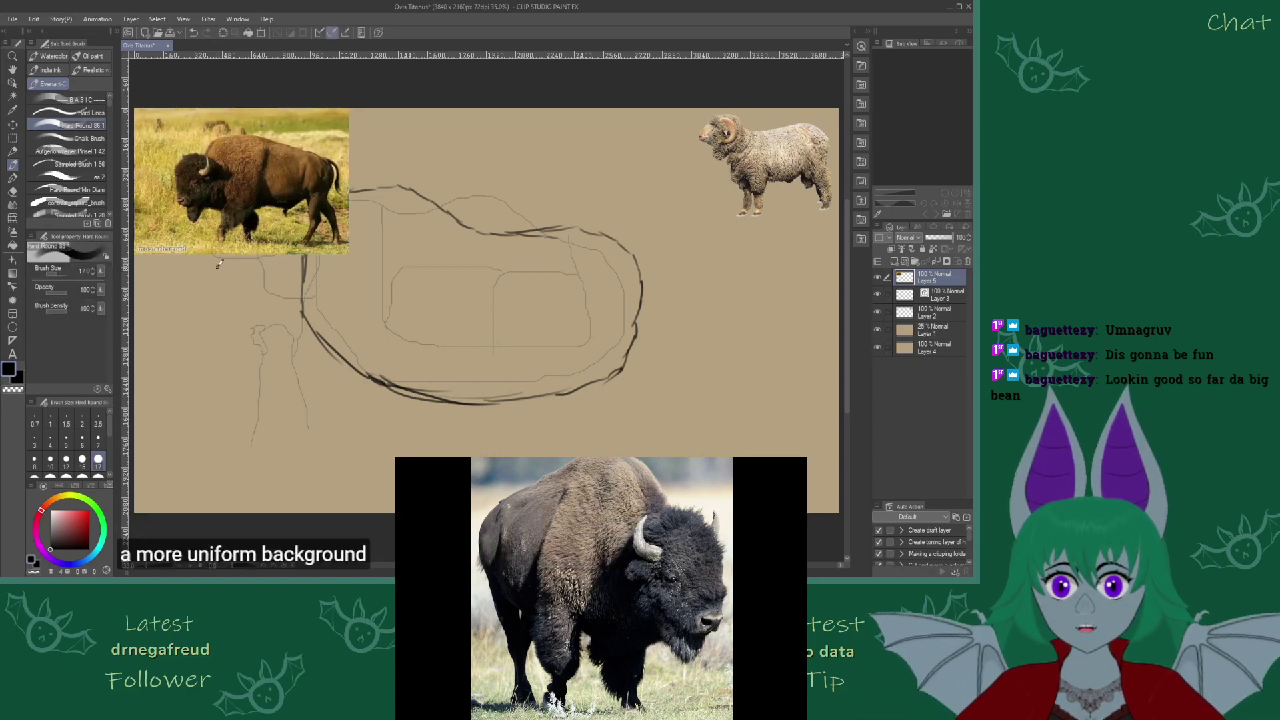
Erase the outer grass background around the bison photo with the eraser, leaving a rough cutout of the animal
scroll(204, 234, "up", 2)
scroll(176, 127, "up", 5)
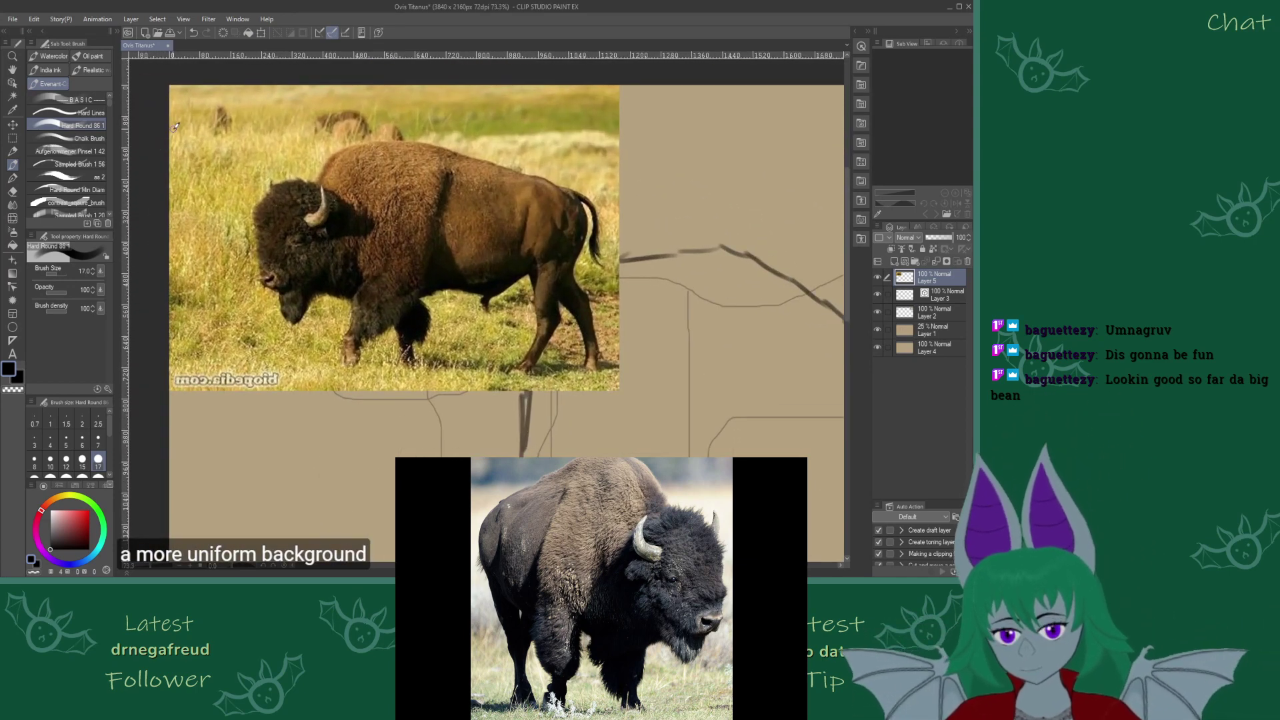
key("e")
mouse_move(197, 106)
left_mouse_down()
mouse_move(176, 85)
mouse_move(154, 220)
mouse_move(167, 237)
mouse_move(189, 225)
mouse_move(213, 293)
mouse_move(235, 291)
mouse_move(209, 284)
mouse_move(163, 326)
left_mouse_up()
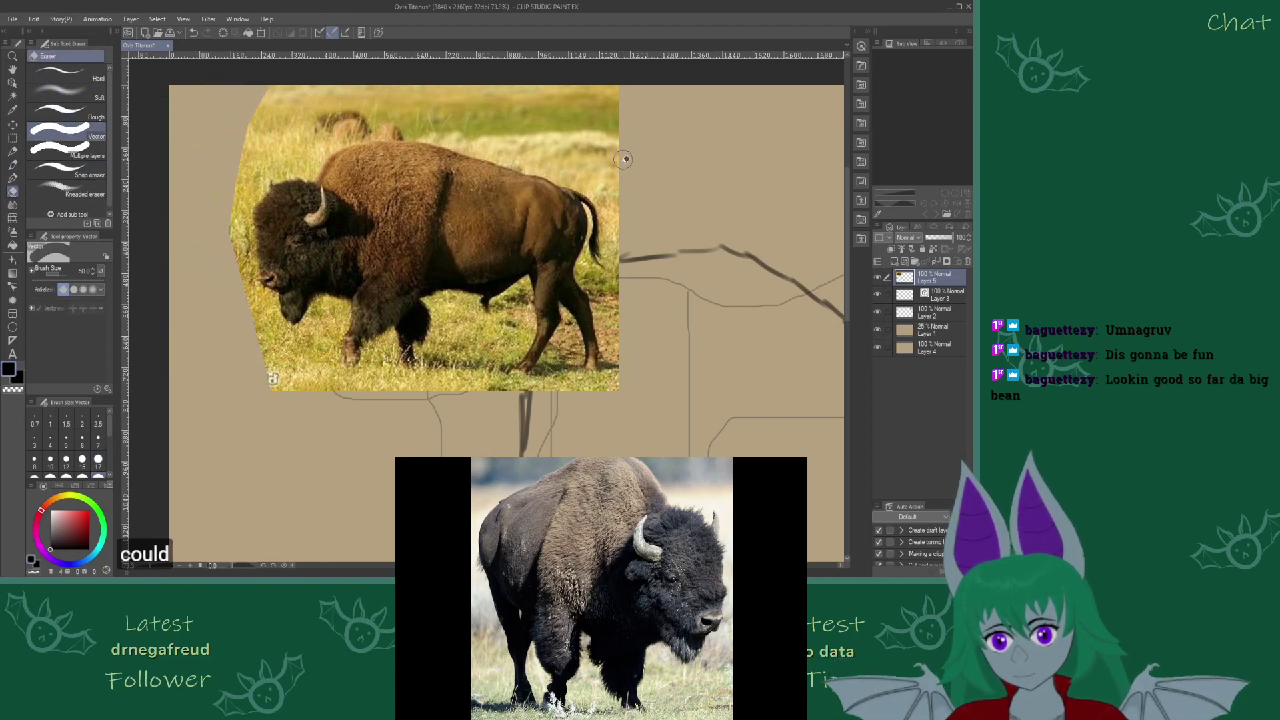
mouse_move(241, 140)
left_mouse_down()
mouse_move(442, 116)
mouse_move(553, 148)
mouse_move(657, 249)
left_mouse_up()
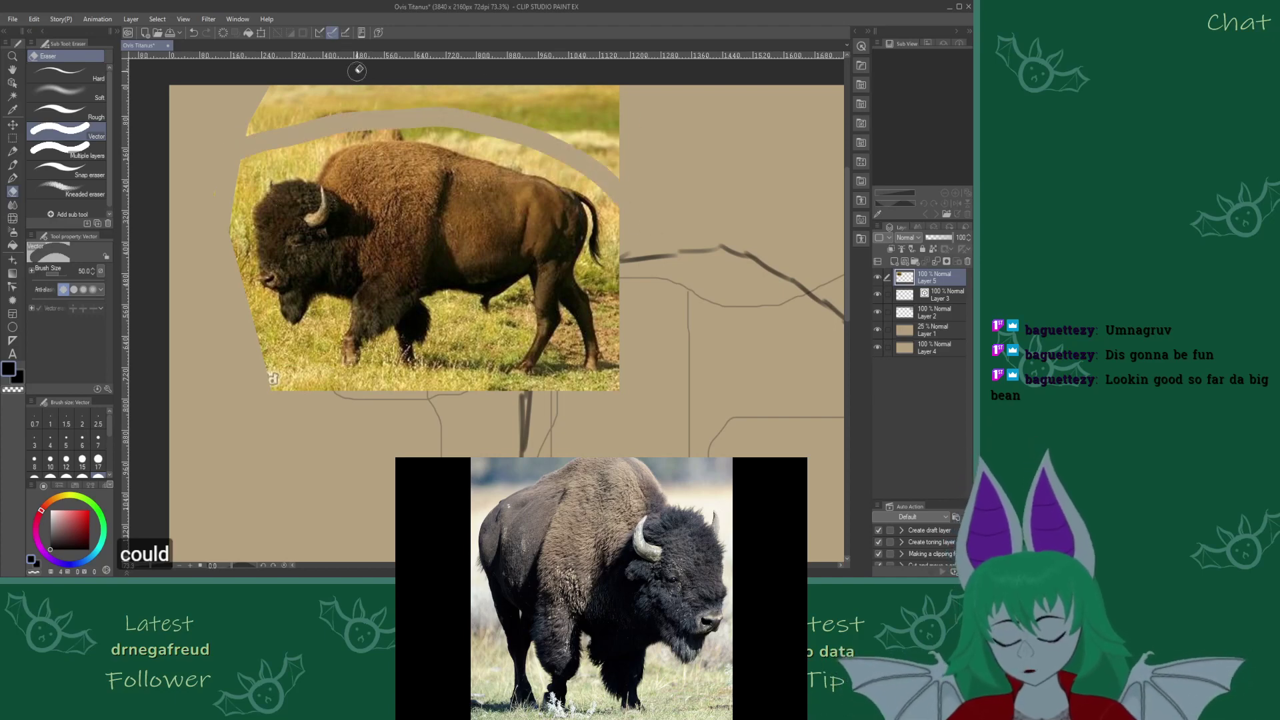
mouse_move(243, 342)
left_mouse_down()
mouse_move(332, 321)
mouse_move(319, 383)
mouse_move(273, 363)
mouse_move(359, 394)
mouse_move(319, 385)
mouse_move(604, 390)
mouse_move(627, 370)
mouse_move(596, 280)
mouse_move(618, 385)
mouse_move(612, 92)
mouse_move(586, 148)
mouse_move(523, 88)
mouse_move(310, 104)
mouse_move(279, 78)
mouse_move(265, 120)
mouse_move(313, 114)
left_mouse_up()
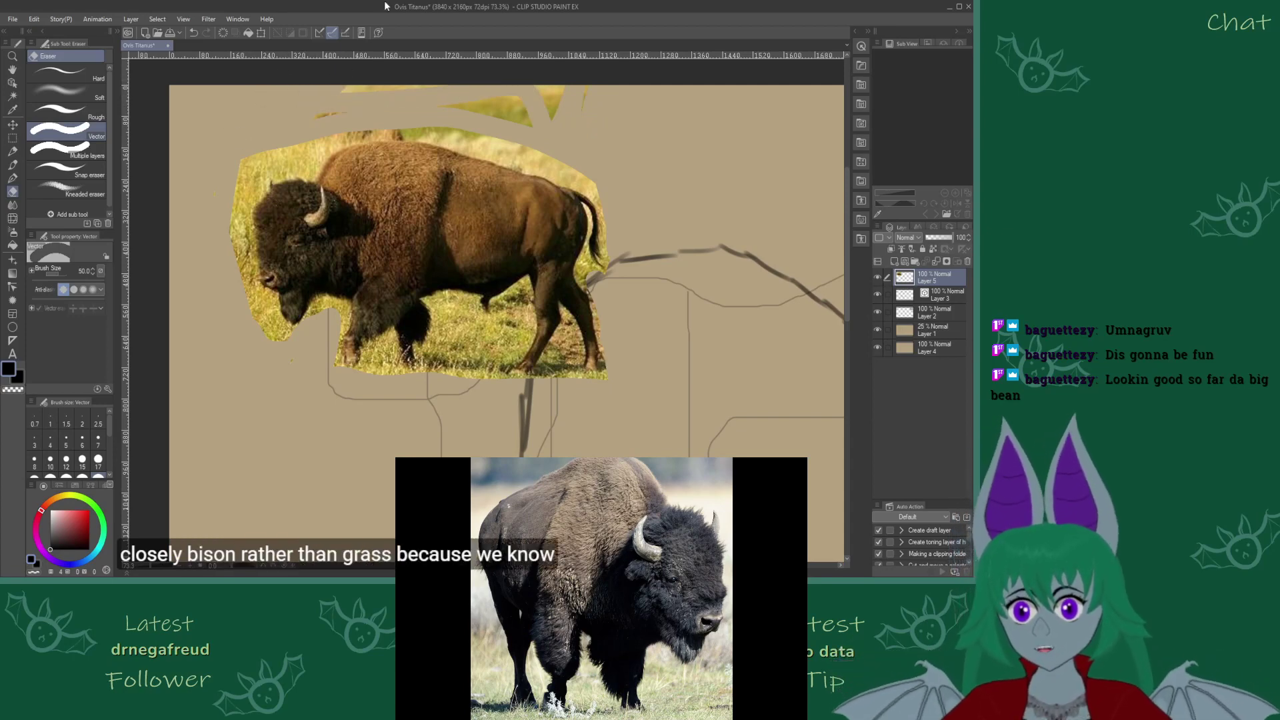
mouse_move(554, 100)
left_mouse_down()
mouse_move(473, 106)
mouse_move(602, 92)
mouse_move(355, 78)
mouse_move(394, 80)
mouse_move(350, 106)
mouse_move(551, 83)
mouse_move(530, 122)
mouse_move(555, 96)
left_mouse_up()
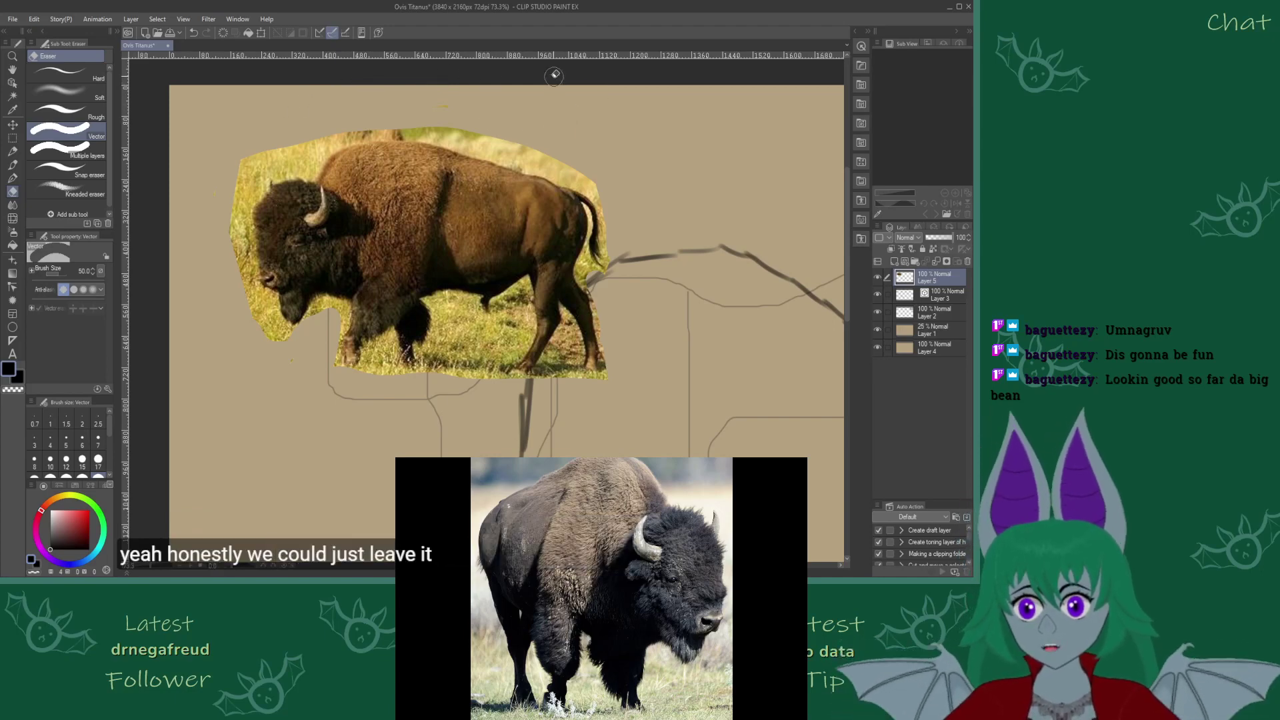
Trim the remaining grass closer around the bison's head, back, belly and legs
mouse_move(240, 257)
left_mouse_down()
mouse_move(240, 175)
mouse_move(251, 154)
mouse_move(236, 213)
mouse_move(280, 161)
left_mouse_up()
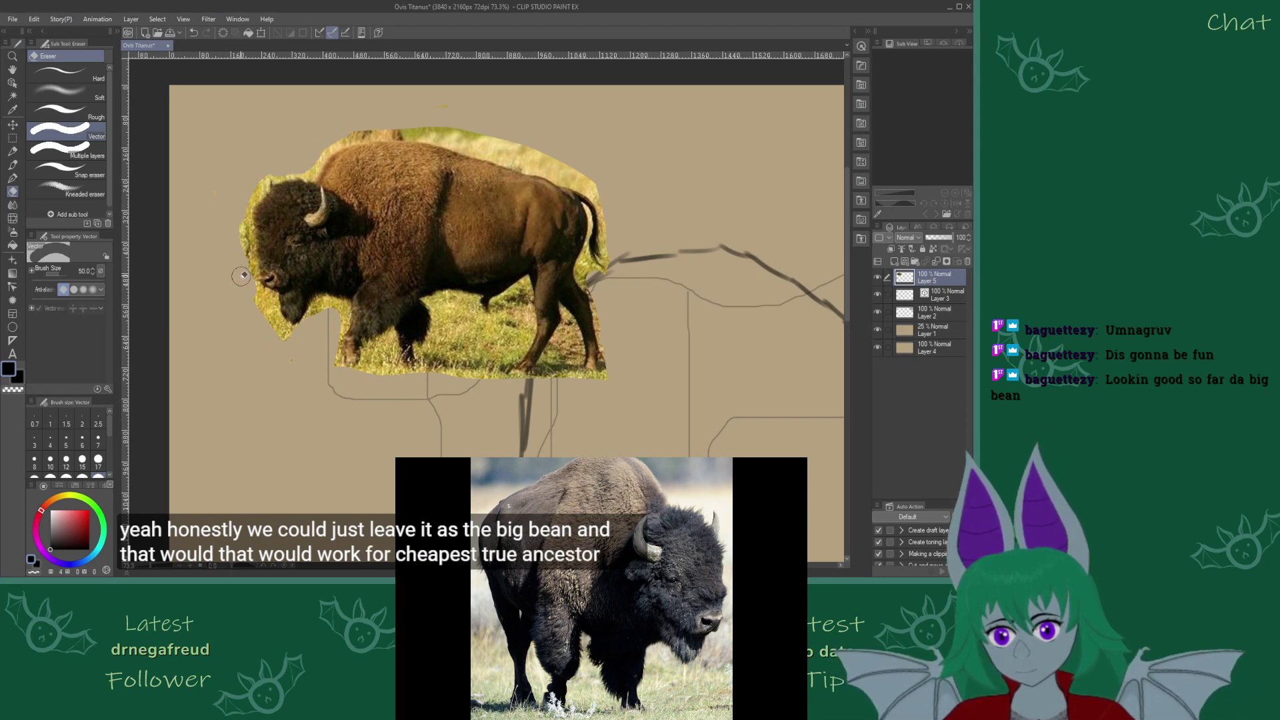
left_click(267, 302, "alt")
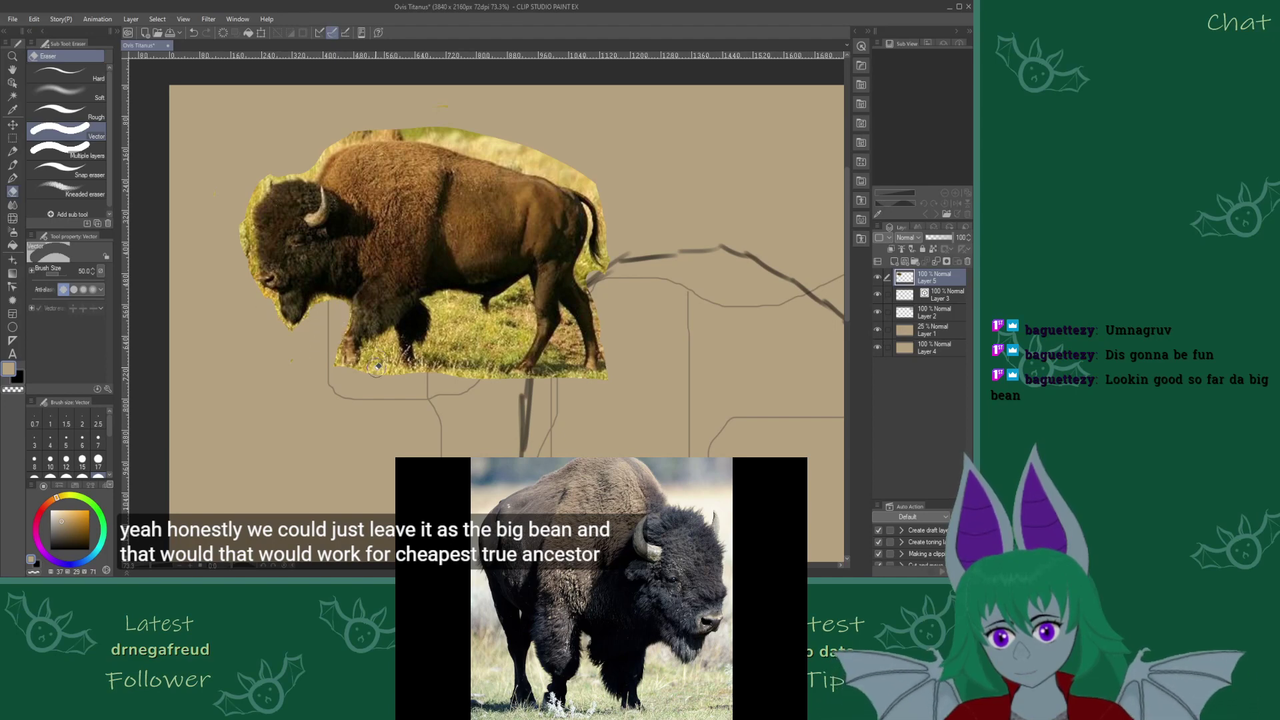
mouse_move(376, 367)
left_mouse_down()
mouse_move(442, 371)
mouse_move(443, 314)
mouse_move(491, 319)
mouse_move(515, 305)
mouse_move(496, 377)
mouse_move(490, 336)
mouse_move(452, 360)
mouse_move(458, 372)
mouse_move(483, 354)
mouse_move(488, 303)
left_mouse_up()
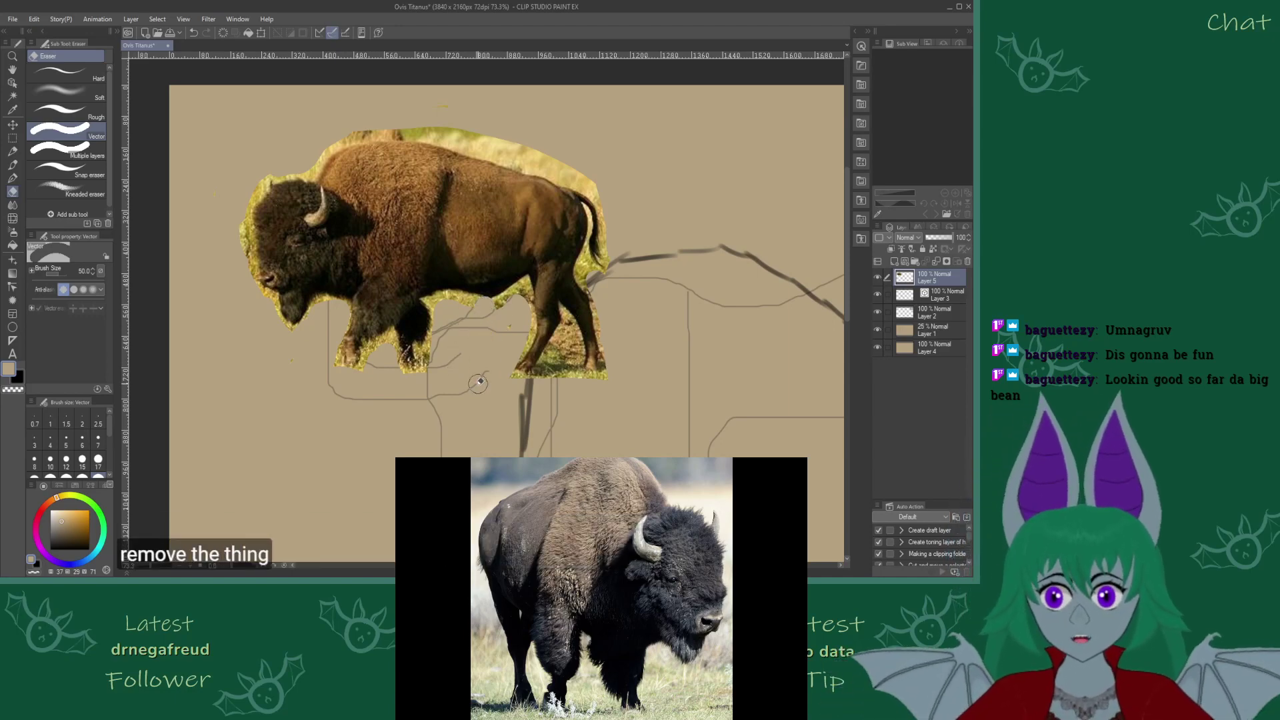
mouse_move(566, 360)
left_mouse_down()
mouse_move(544, 377)
mouse_move(566, 338)
mouse_move(564, 363)
left_mouse_up()
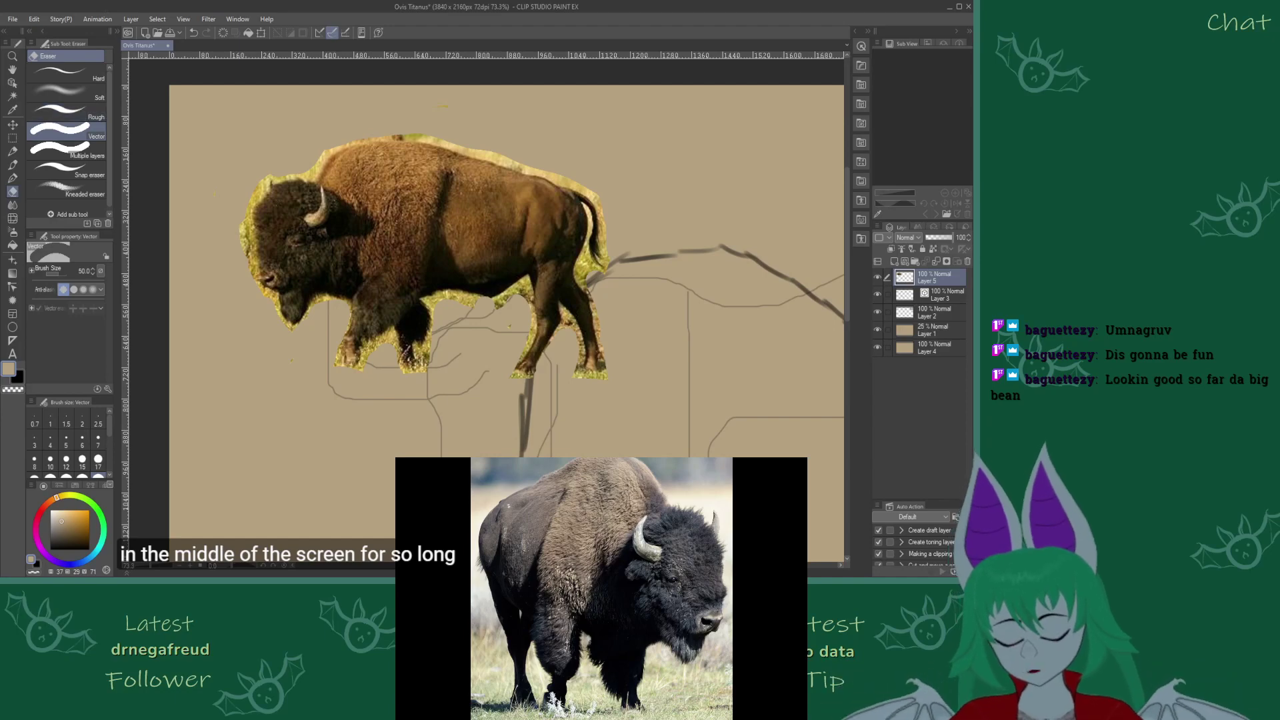
Move the bison cutout directly beneath the ram reference, clear of the body sketch
scroll(281, 454, "down", 4)
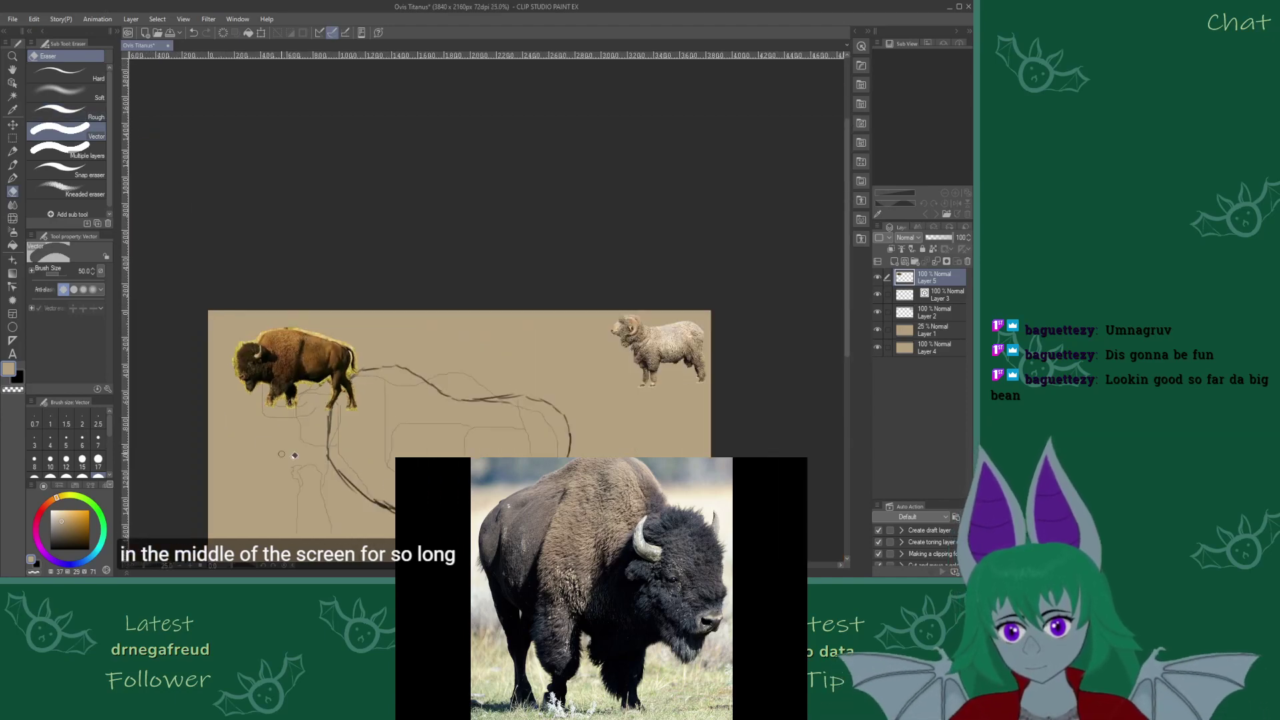
scroll(282, 454, "up", 1)
left_click(13, 125)
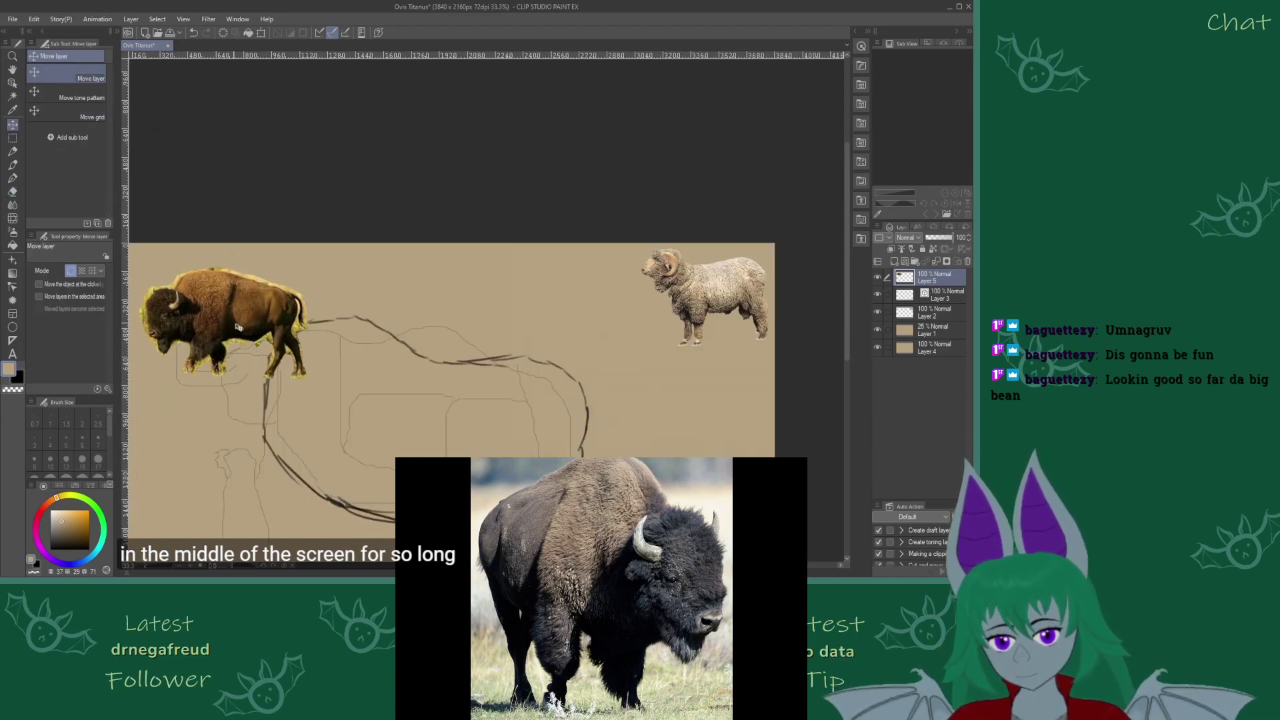
left_click_drag(238, 327, 700, 405)
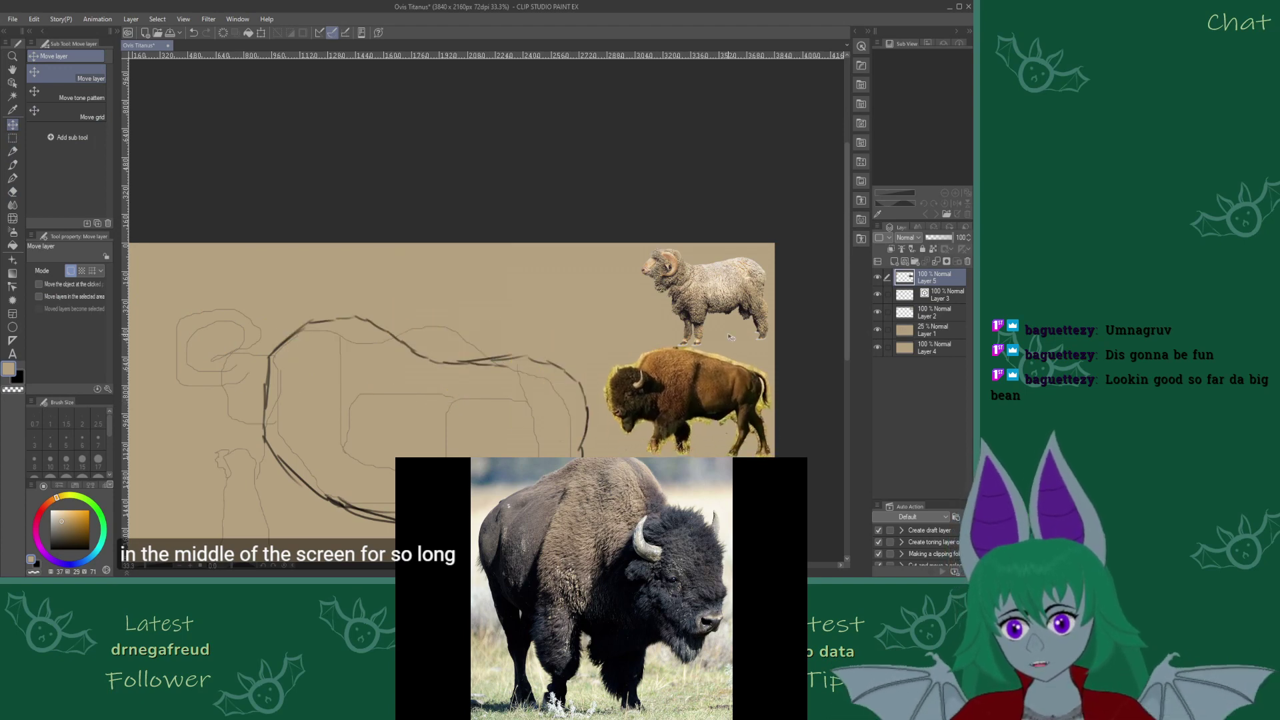
scroll(777, 317, "down", 1)
scroll(776, 317, "up", 1)
scroll(777, 316, "down", 1)
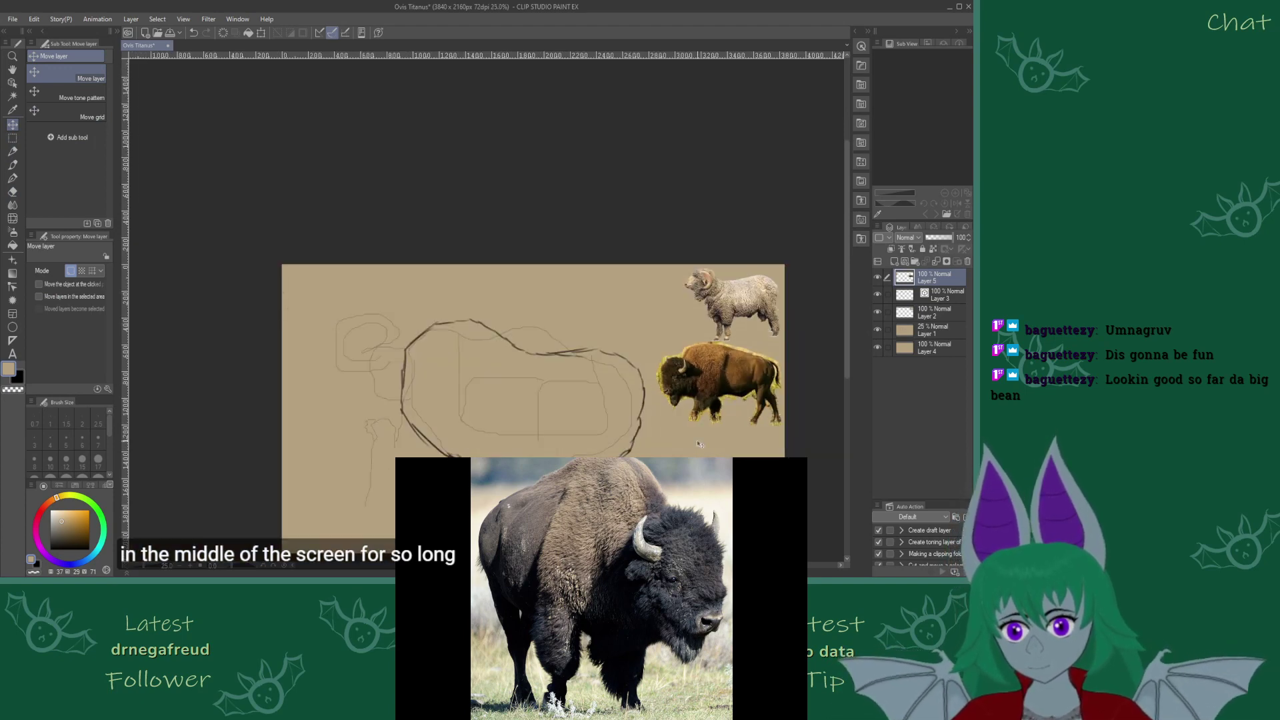
scroll(777, 316, "up", 1)
scroll(768, 352, "up", 1)
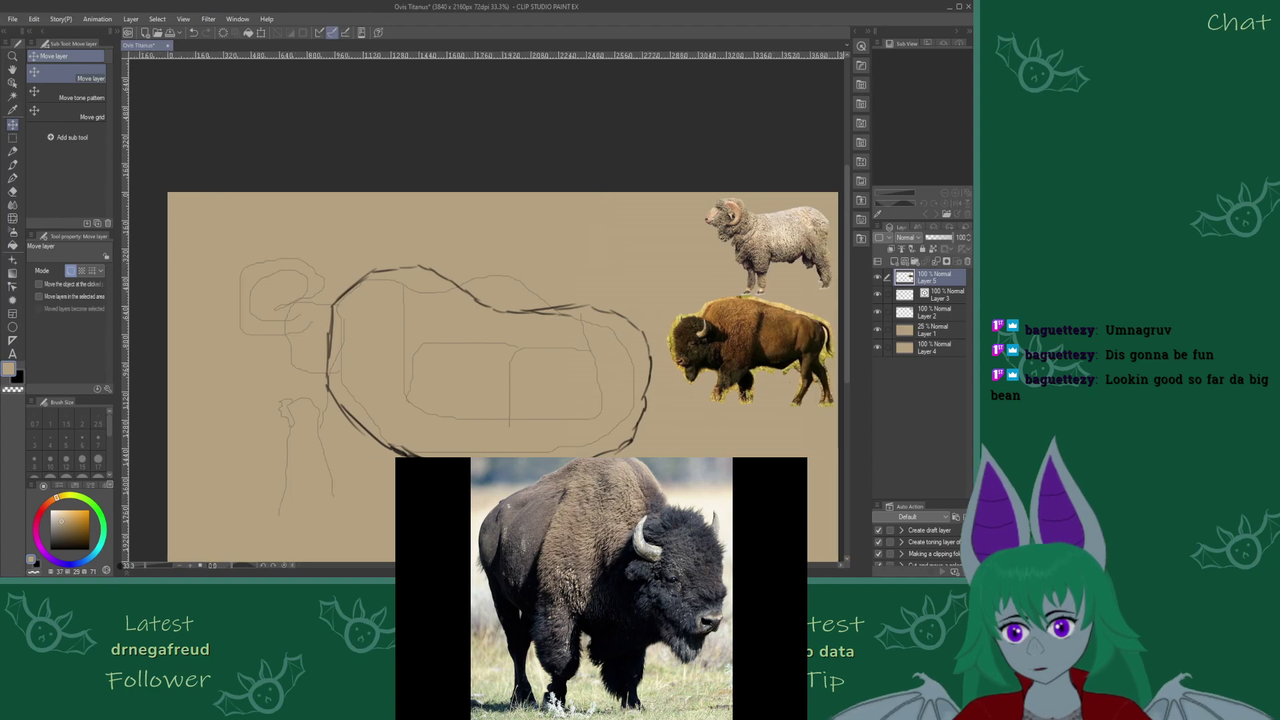
scroll(768, 352, "down", 1)
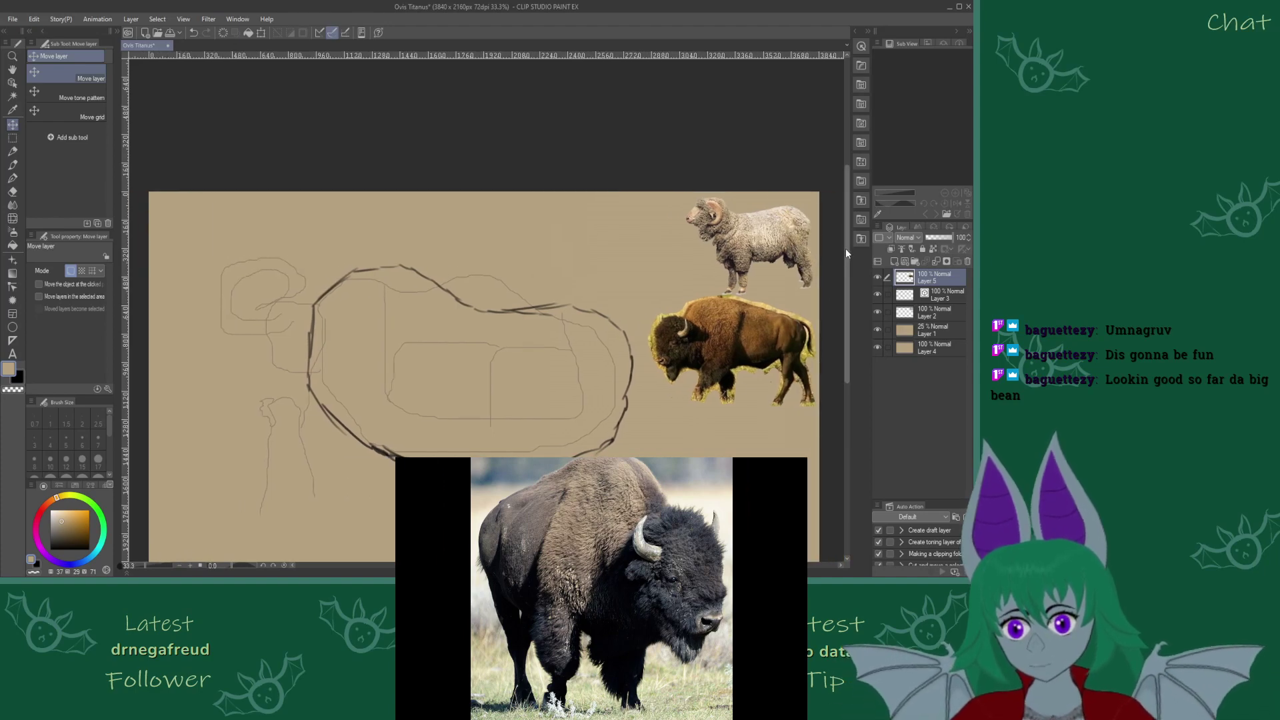
left_click_drag(845, 248, 846, 270)
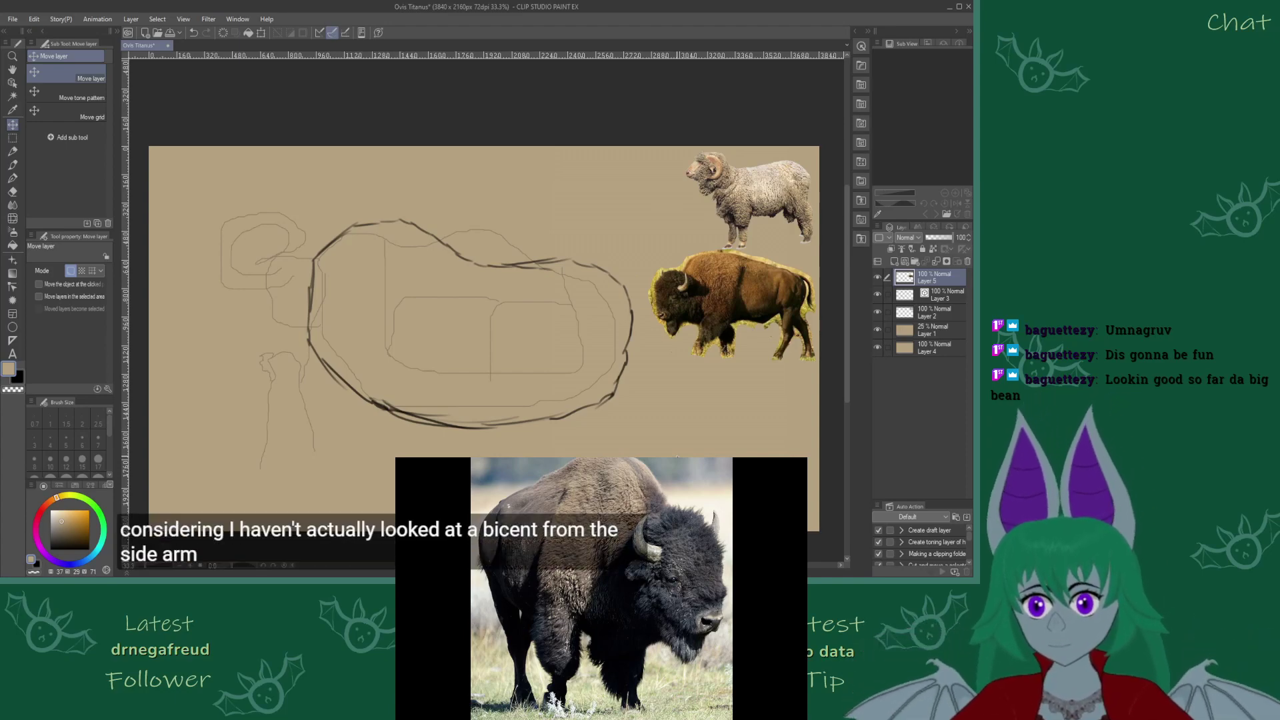
Select the Hard Round brush and make black the drawing color
left_click(14, 164)
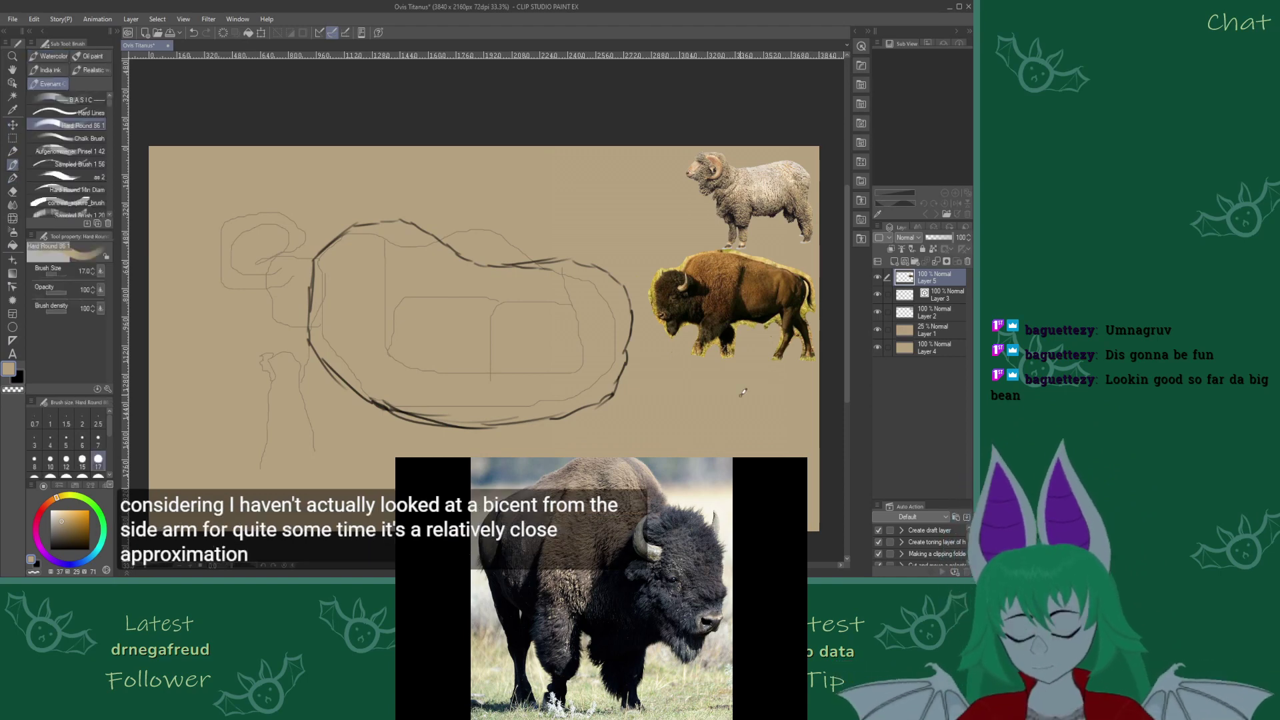
key("x")
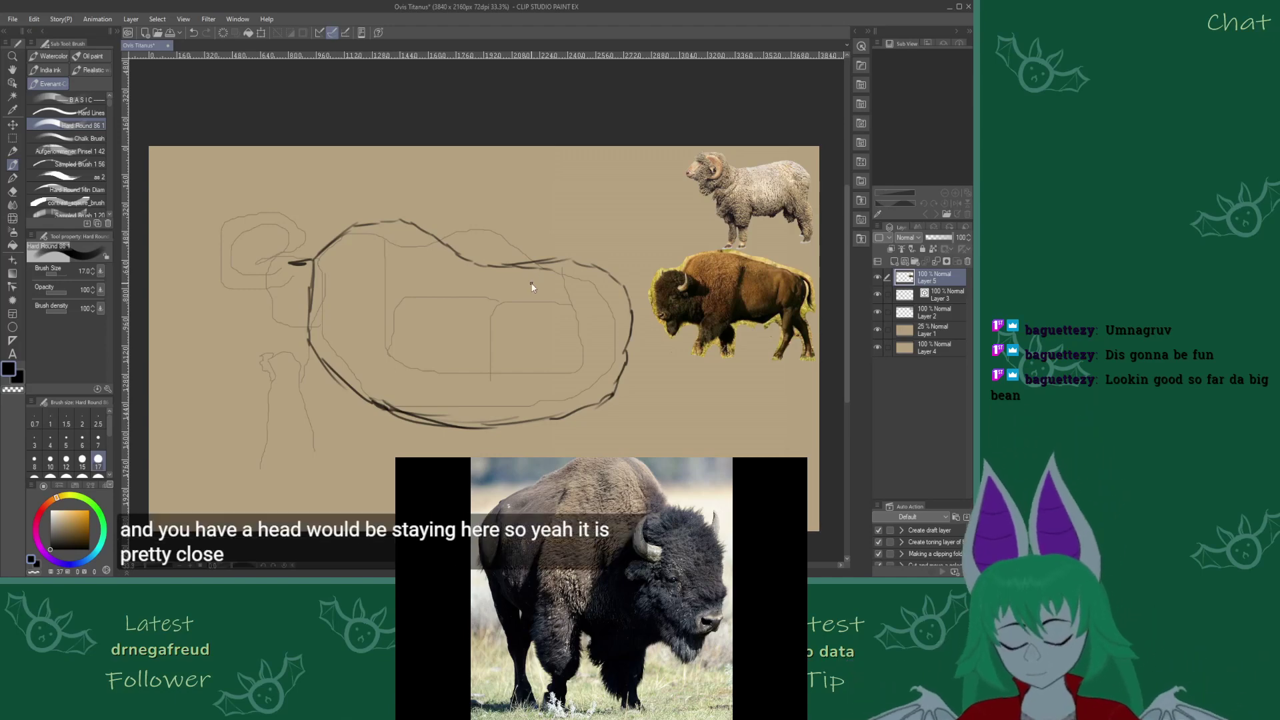
key("ctrl+z")
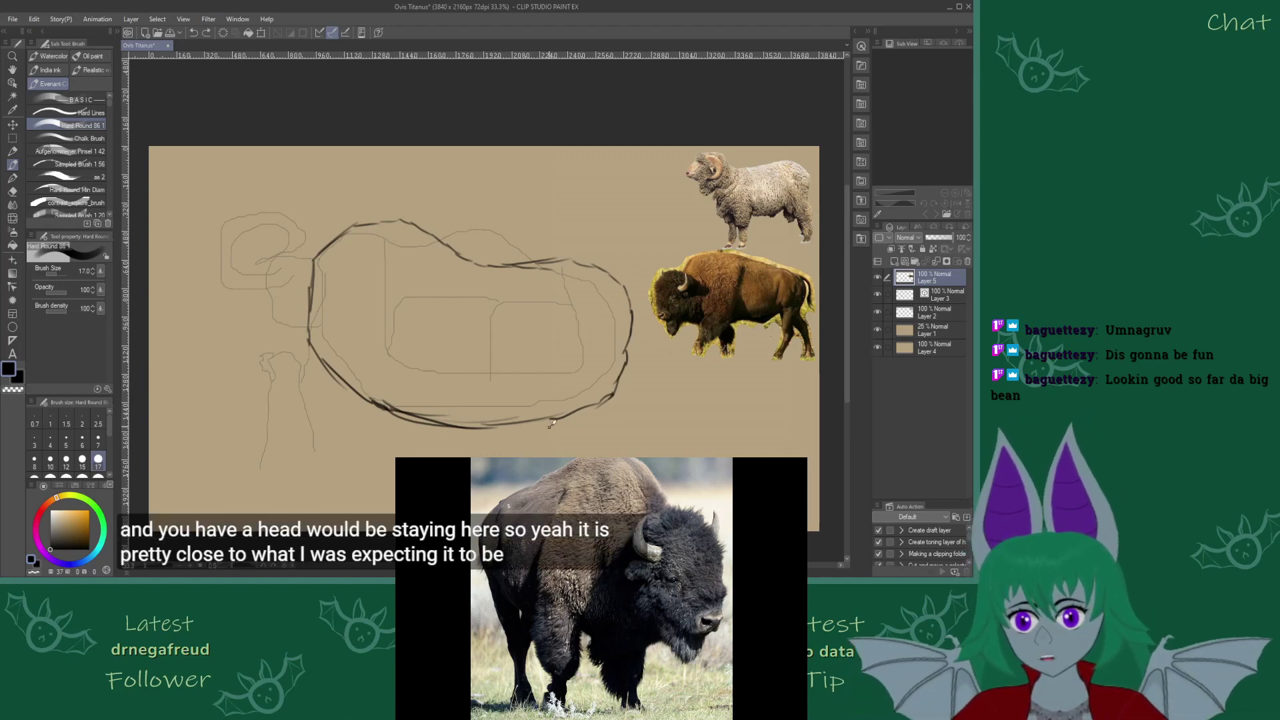
left_click_drag(518, 422, 638, 333)
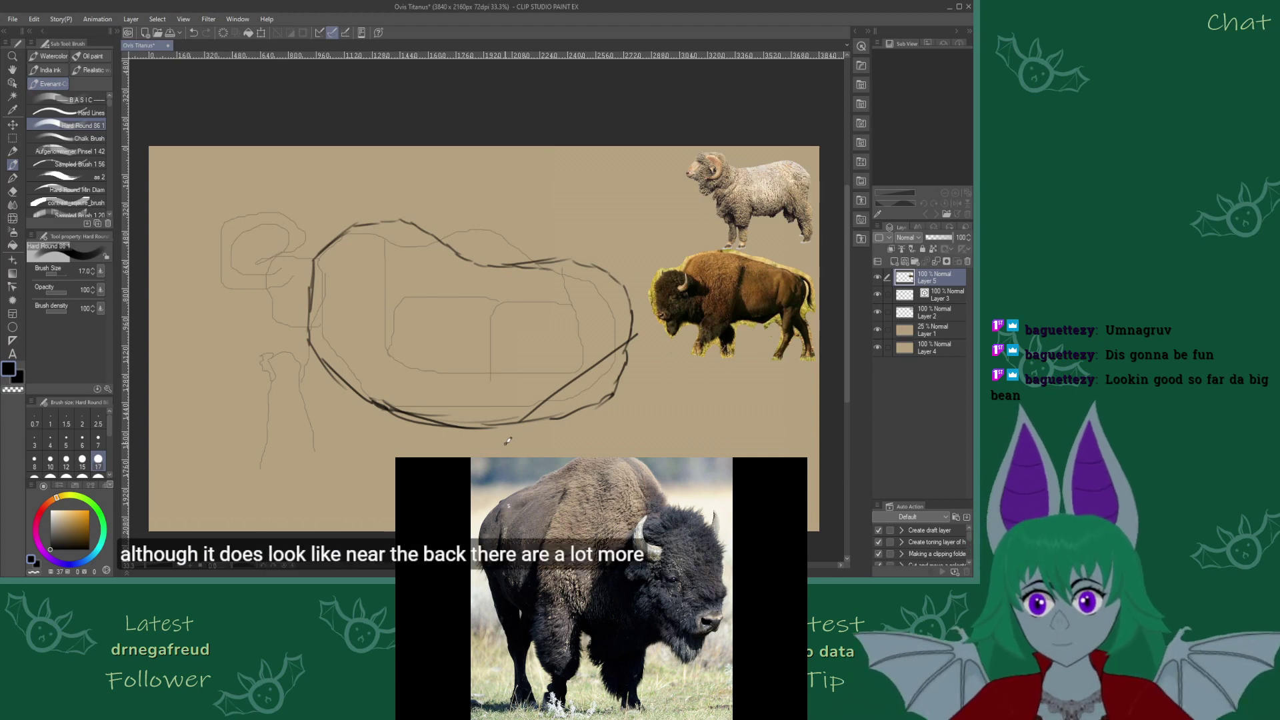
key("ctrl+z")
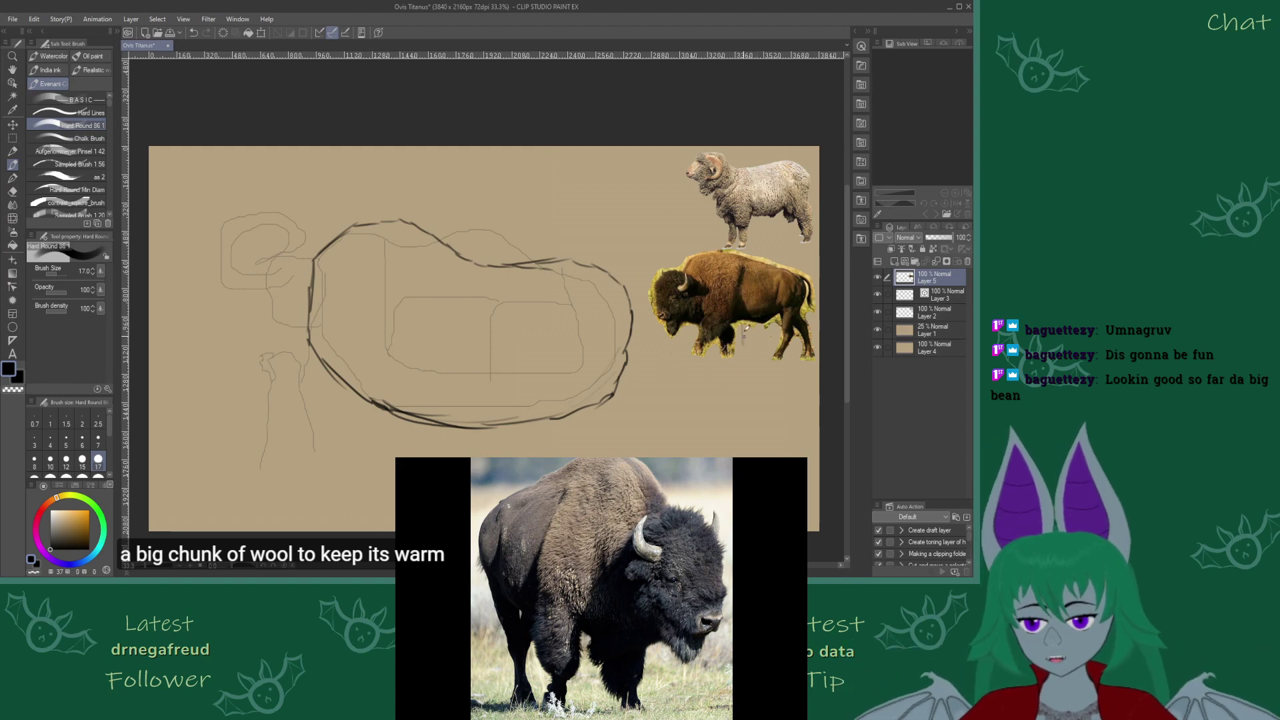
Mark the front and rear limits of the bison reference's shoulder mass and draw matching slanted lines across the front of the body outline
left_click_drag(740, 239, 742, 363)
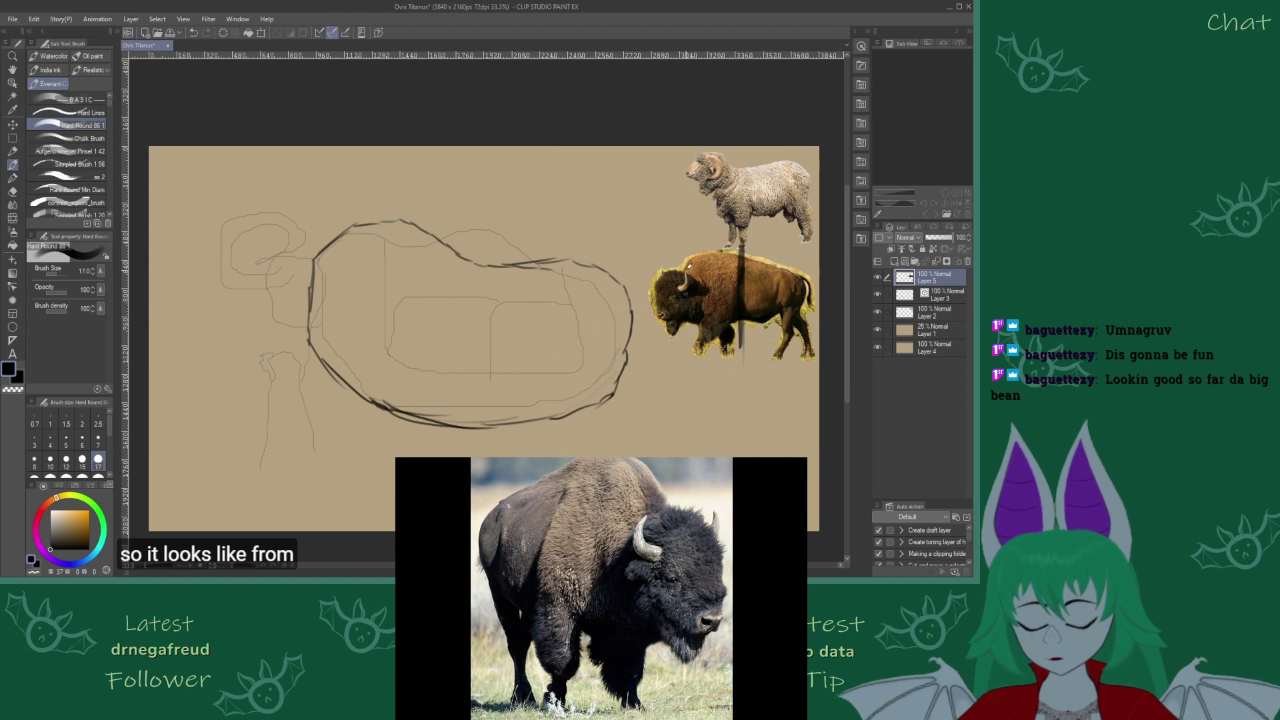
left_click_drag(683, 252, 697, 344)
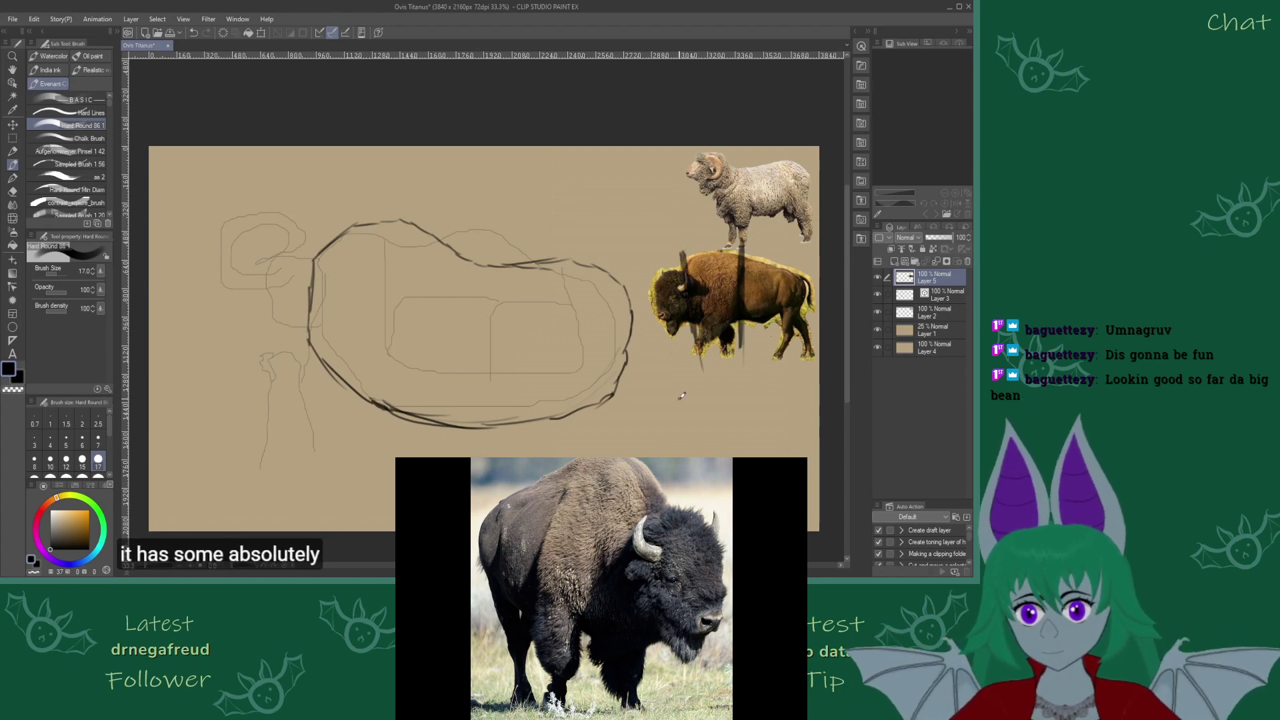
left_click_drag(456, 256, 423, 380)
left_click_drag(312, 260, 344, 398)
left_click_drag(310, 288, 342, 404)
left_click_drag(456, 267, 418, 418)
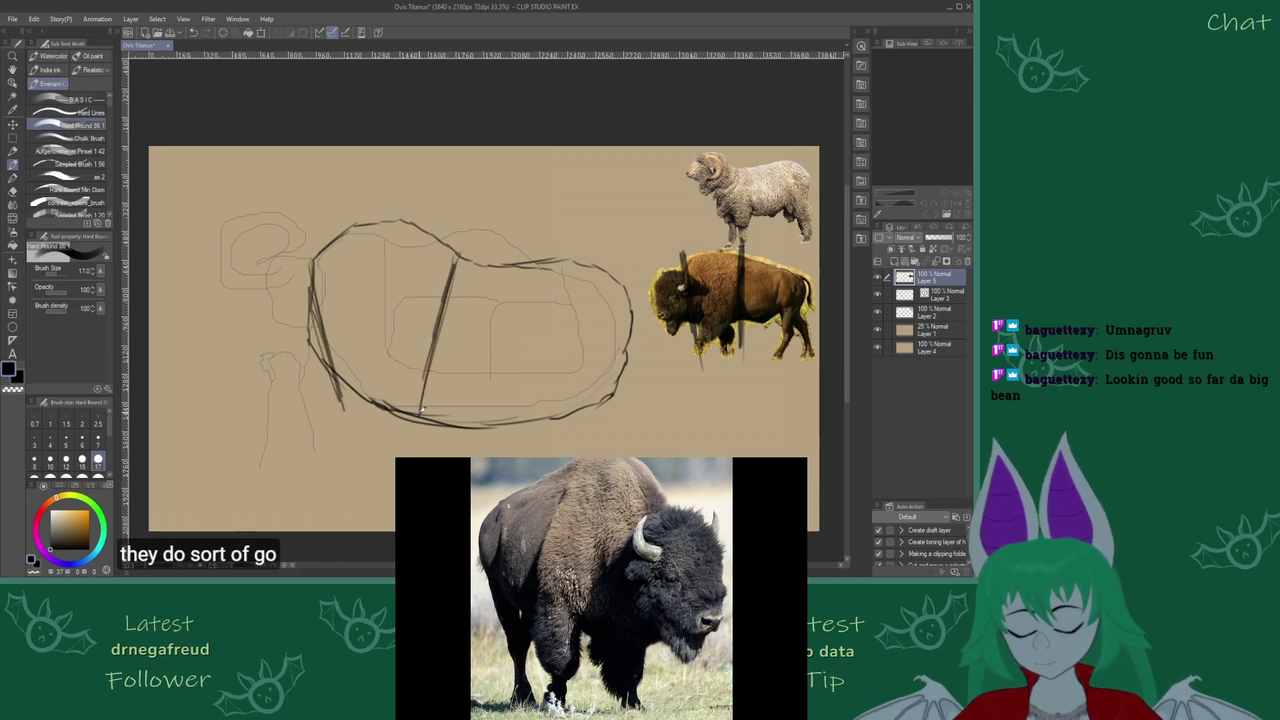
left_click_drag(433, 331, 418, 414)
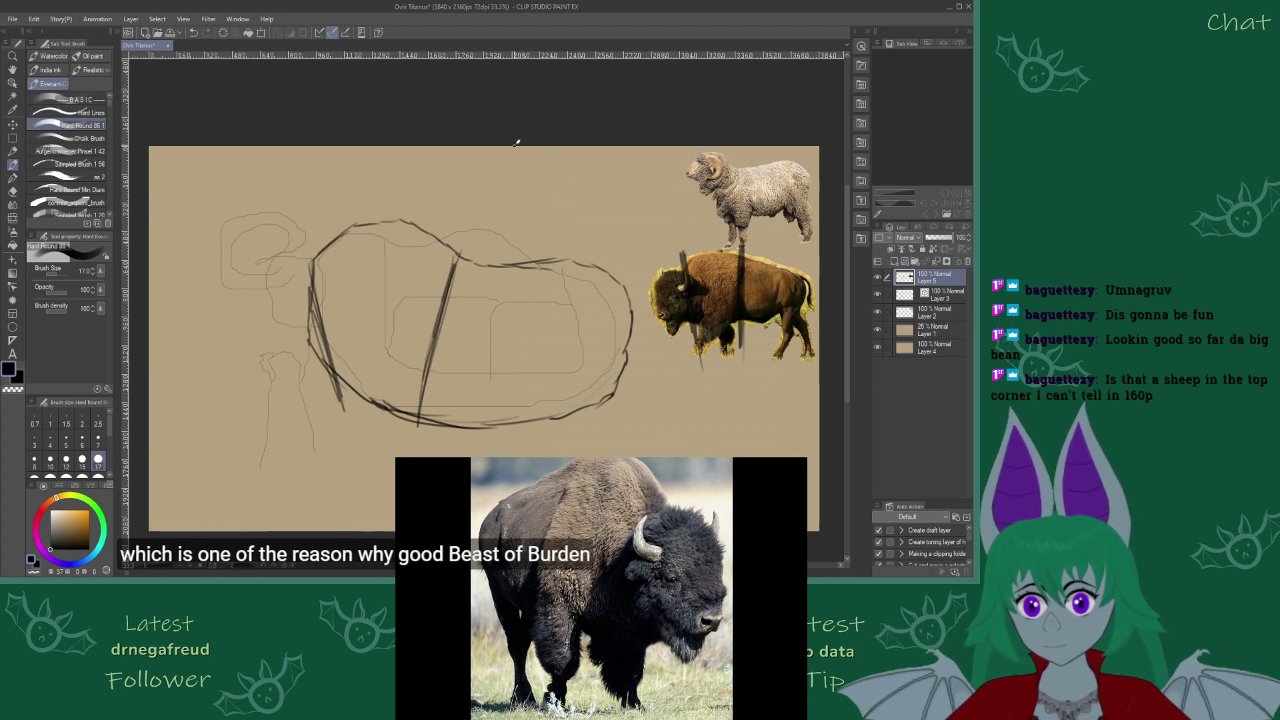
Examine the ram reference up close and compare it with the bison reference and the body sketch
scroll(807, 156, "up", 4)
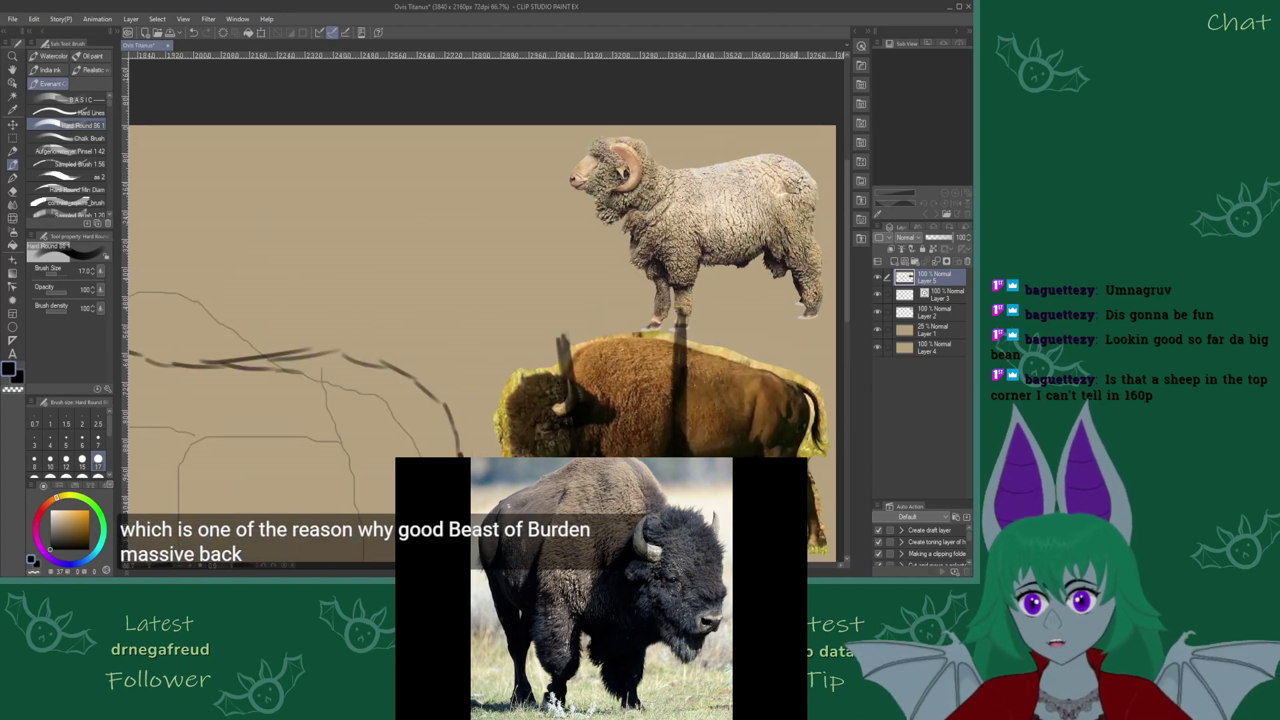
scroll(783, 203, "down", 1)
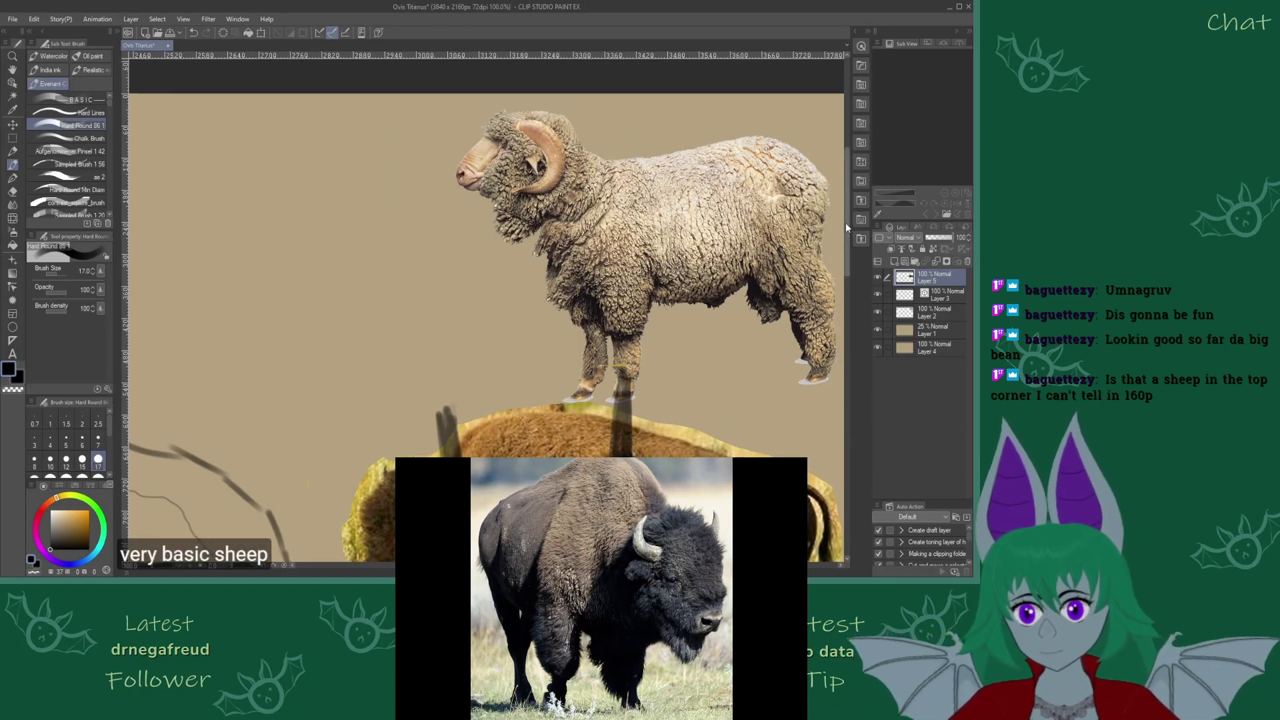
scroll(846, 227, "down", 3)
scroll(783, 230, "down", 4)
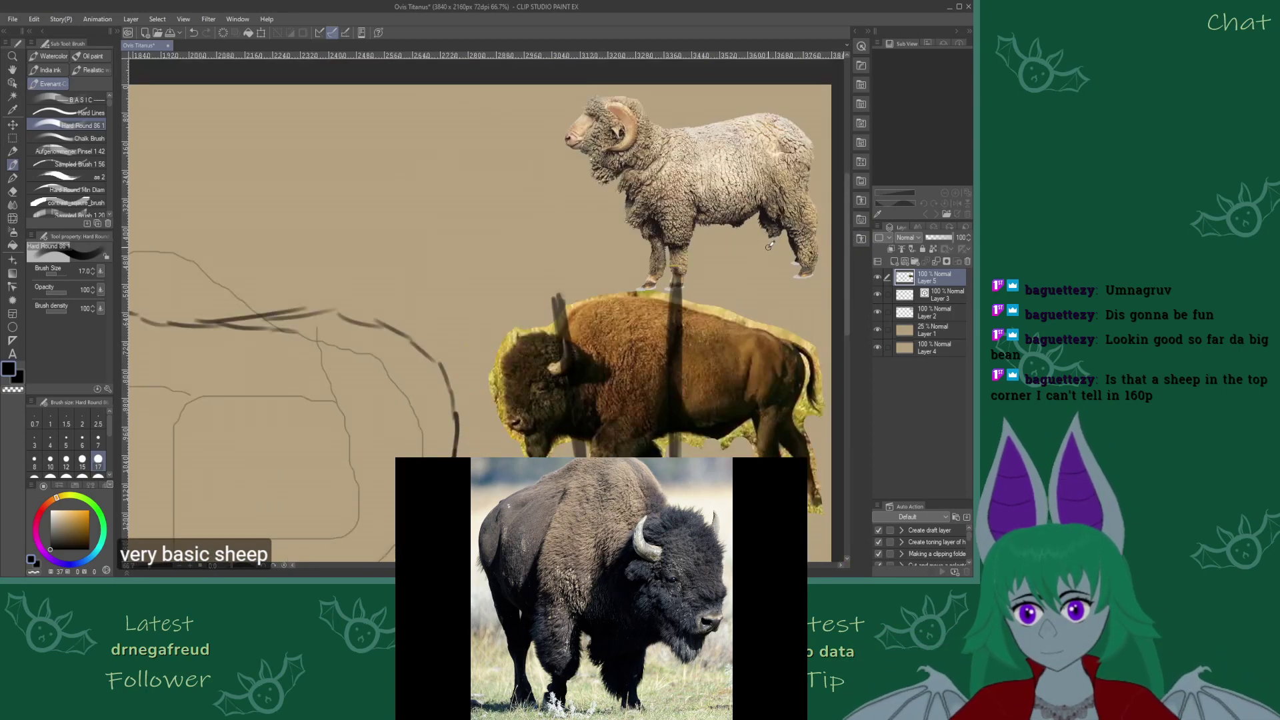
scroll(358, 412, "up", 1)
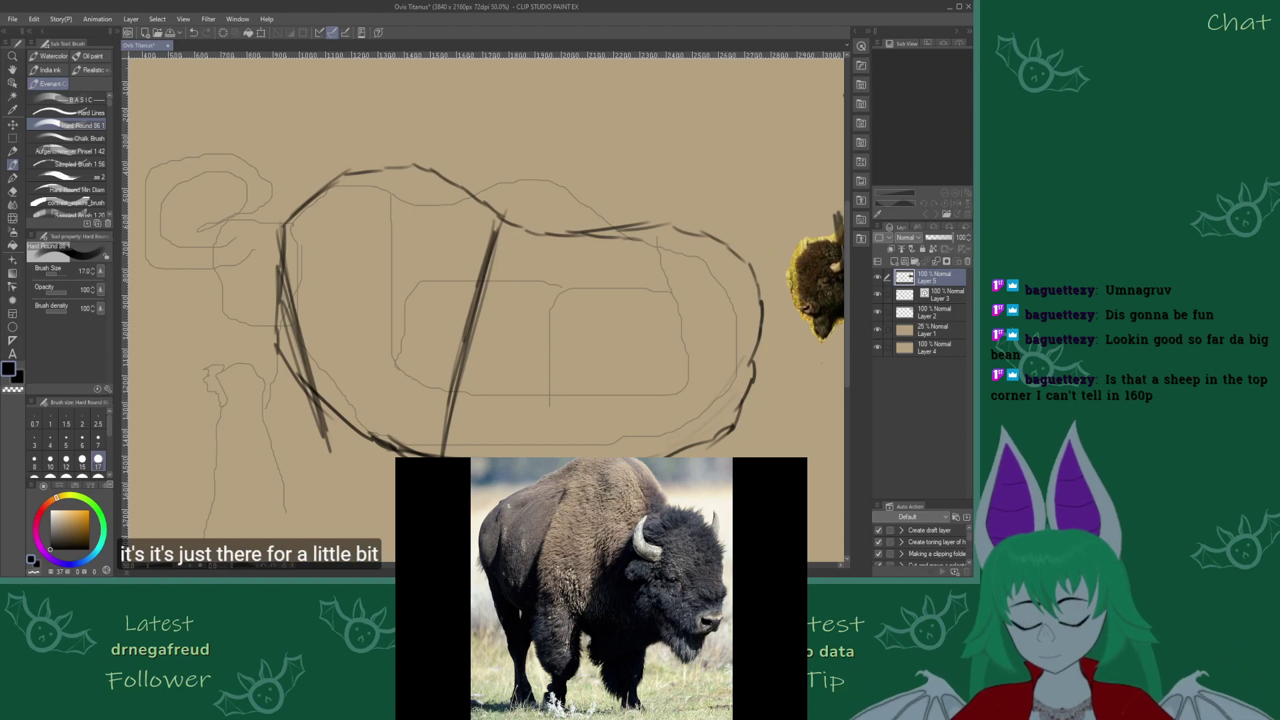
scroll(380, 398, "down", 1)
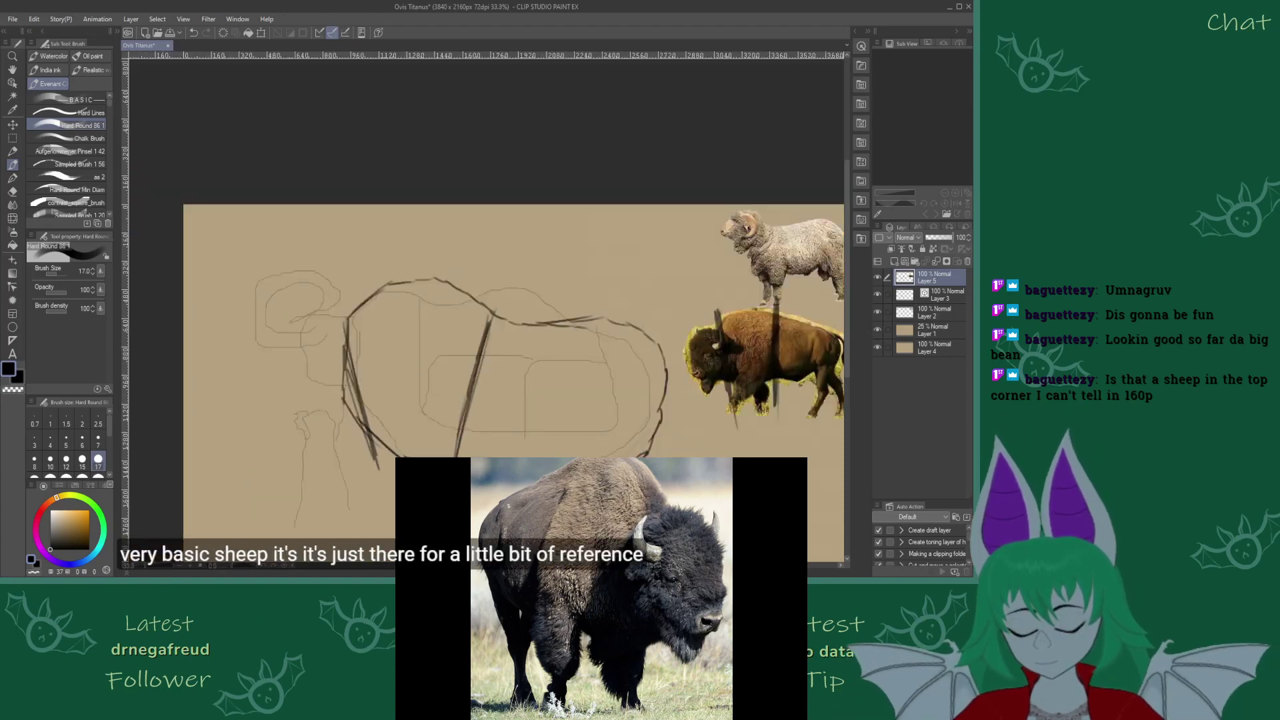
scroll(491, 306, "right", 2)
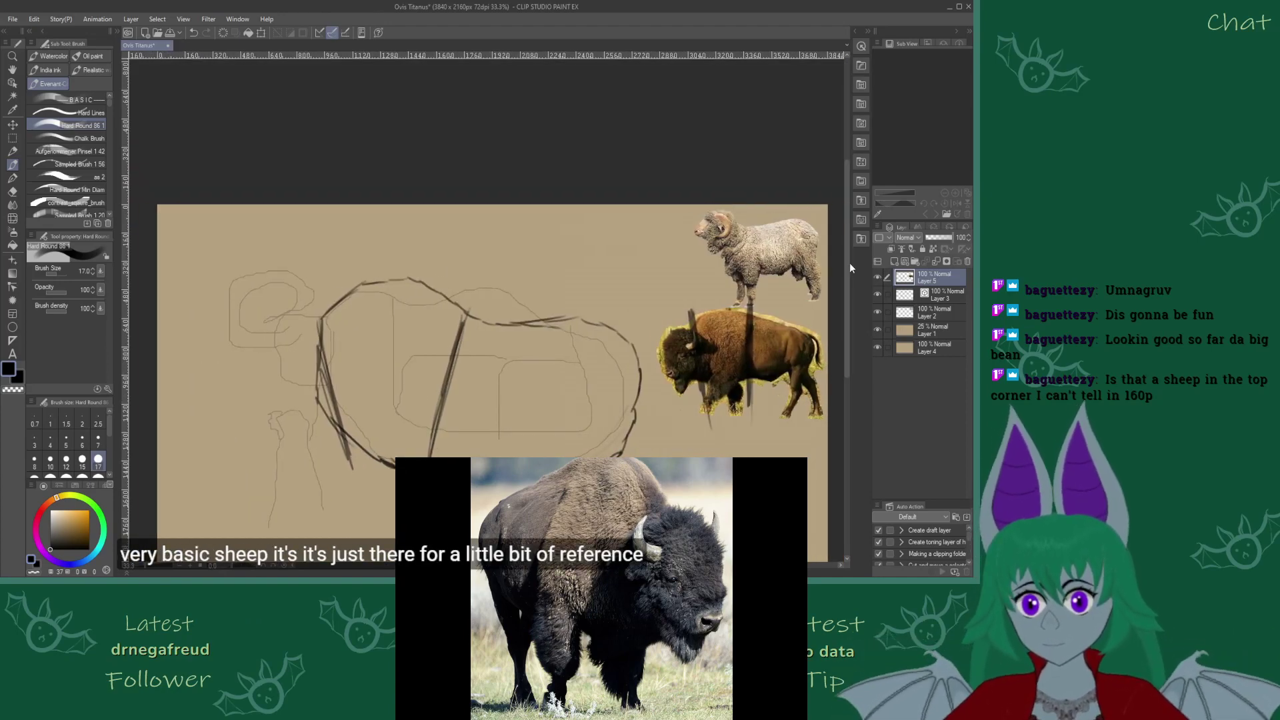
Mark the front limit of the bison reference's hips and draw a matching slanted line across the rear of the body outline
left_click_drag(845, 276, 850, 305)
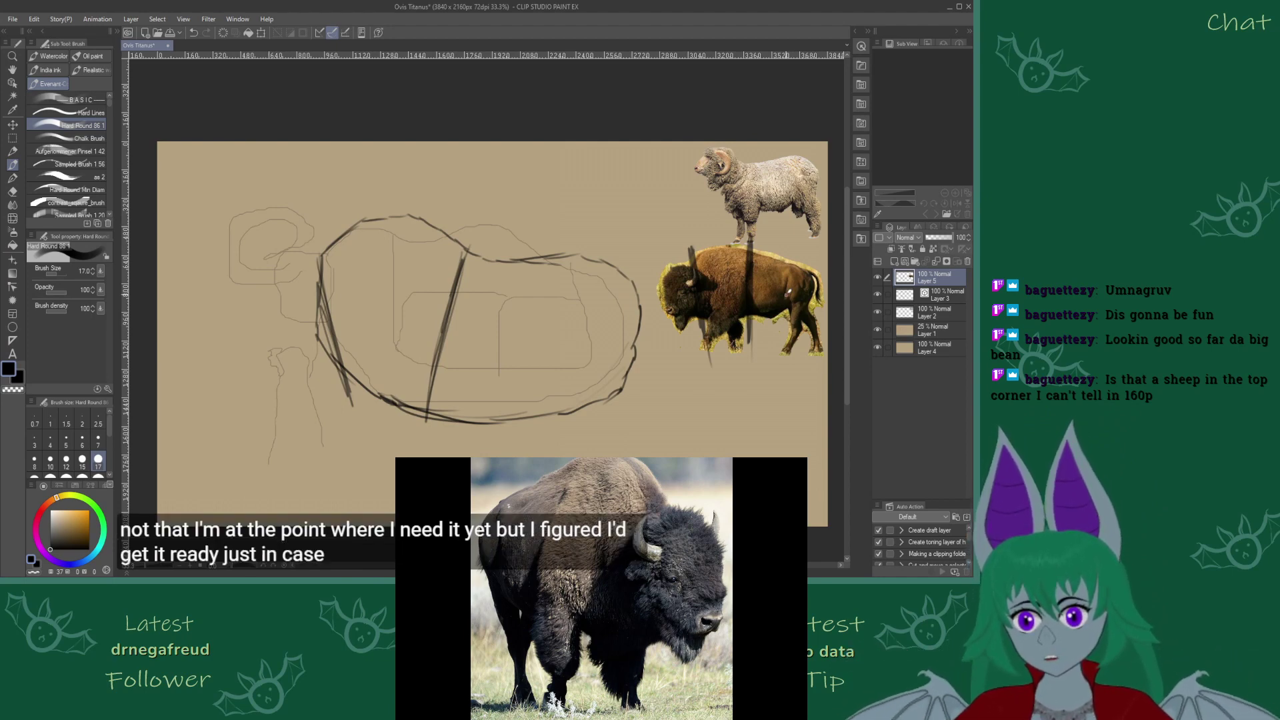
mouse_move(784, 270)
left_mouse_down()
mouse_move(800, 340)
mouse_move(777, 247)
mouse_move(787, 297)
left_mouse_up()
left_click_drag(544, 259, 607, 383)
left_click_drag(538, 227, 627, 422)
left_click_drag(590, 363, 619, 411)
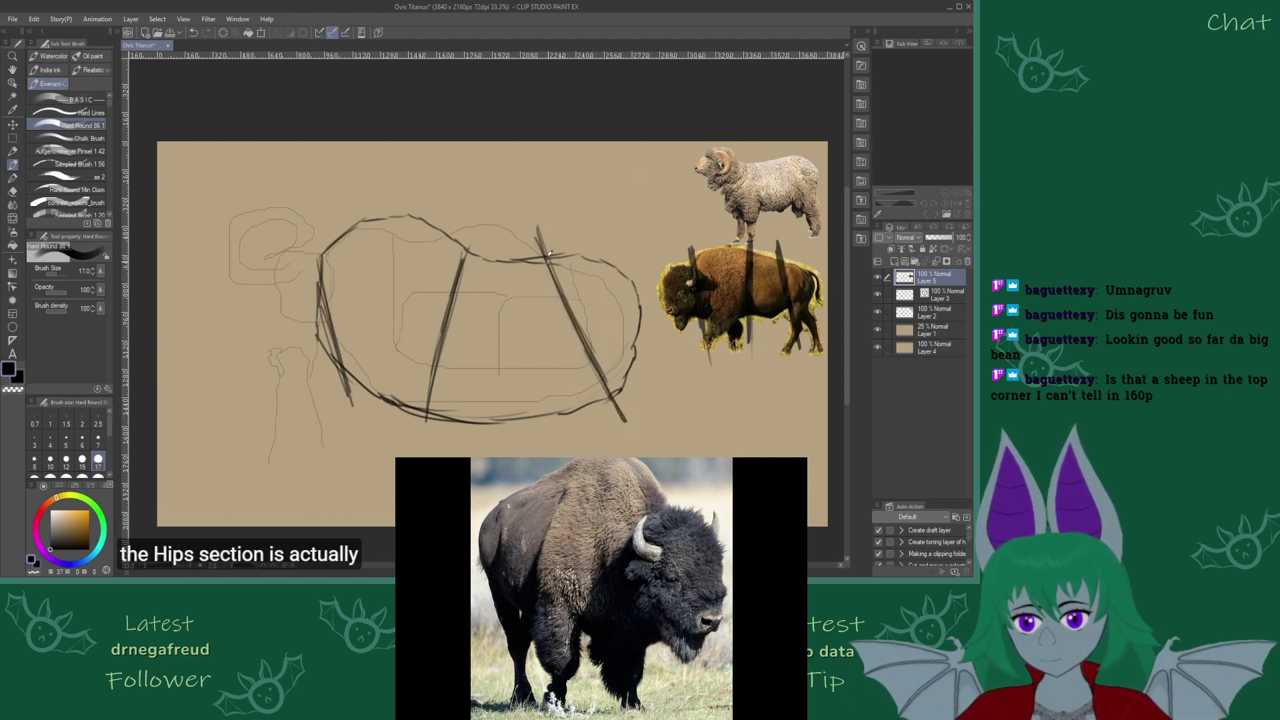
left_click_drag(538, 225, 623, 422)
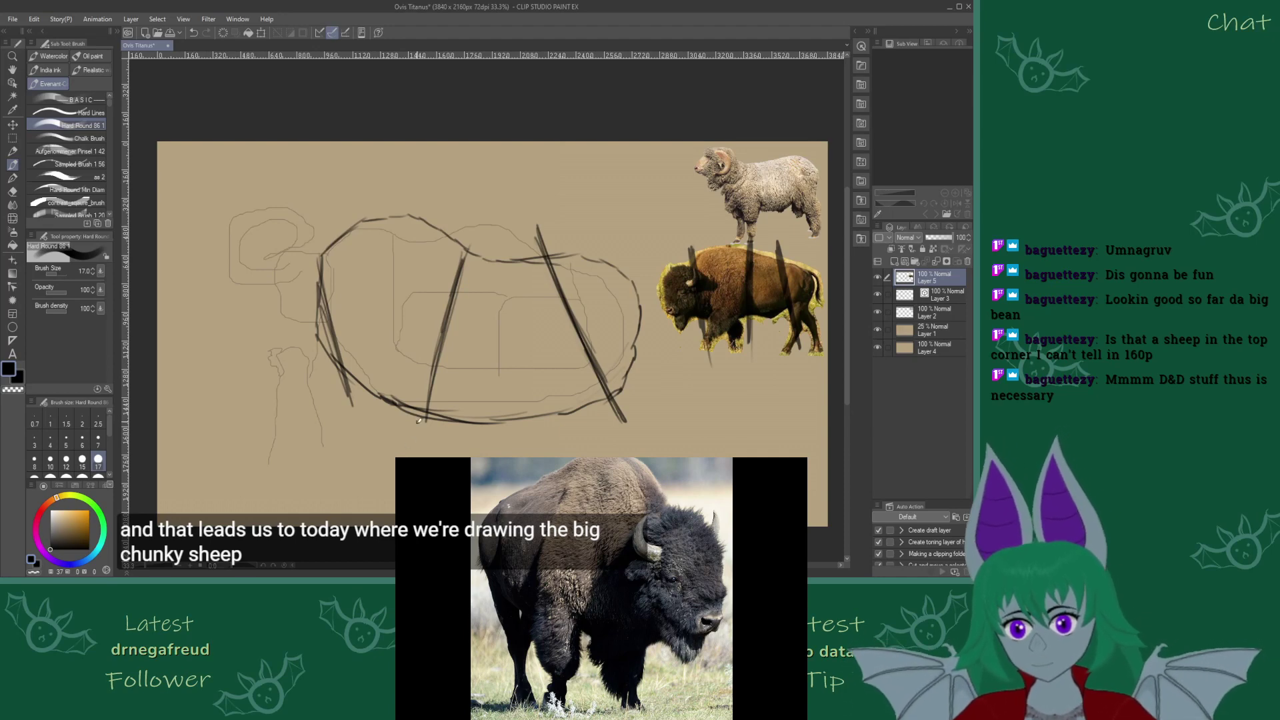
Set the rough sketch on Layer 1 to about 35% opacity and make Layer 5 the active layer again
left_click(933, 330)
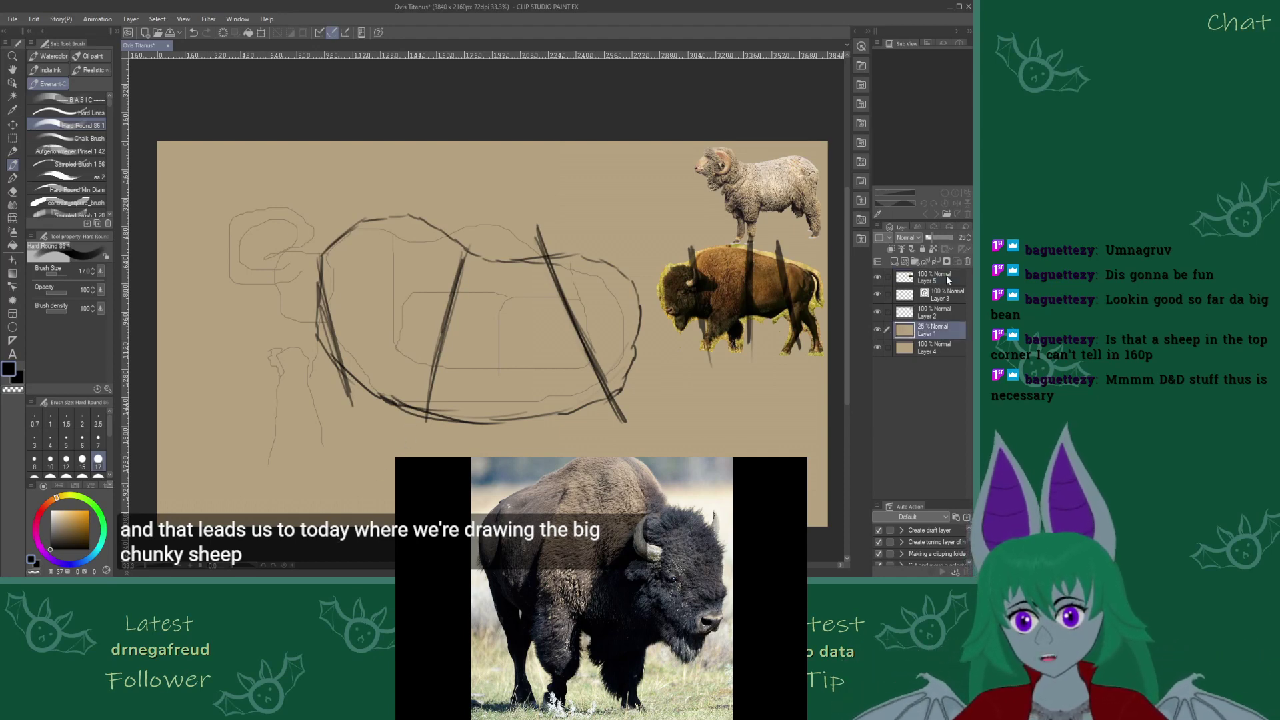
left_click_drag(944, 237, 972, 246)
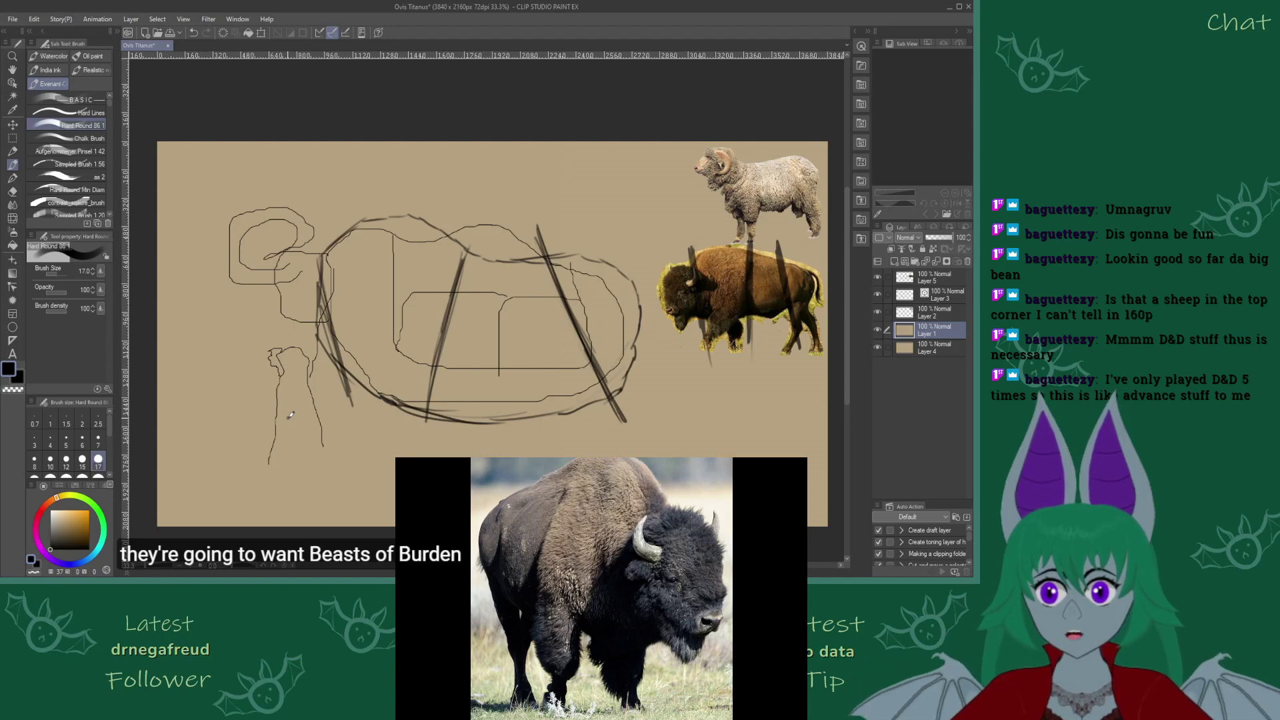
left_click(934, 237)
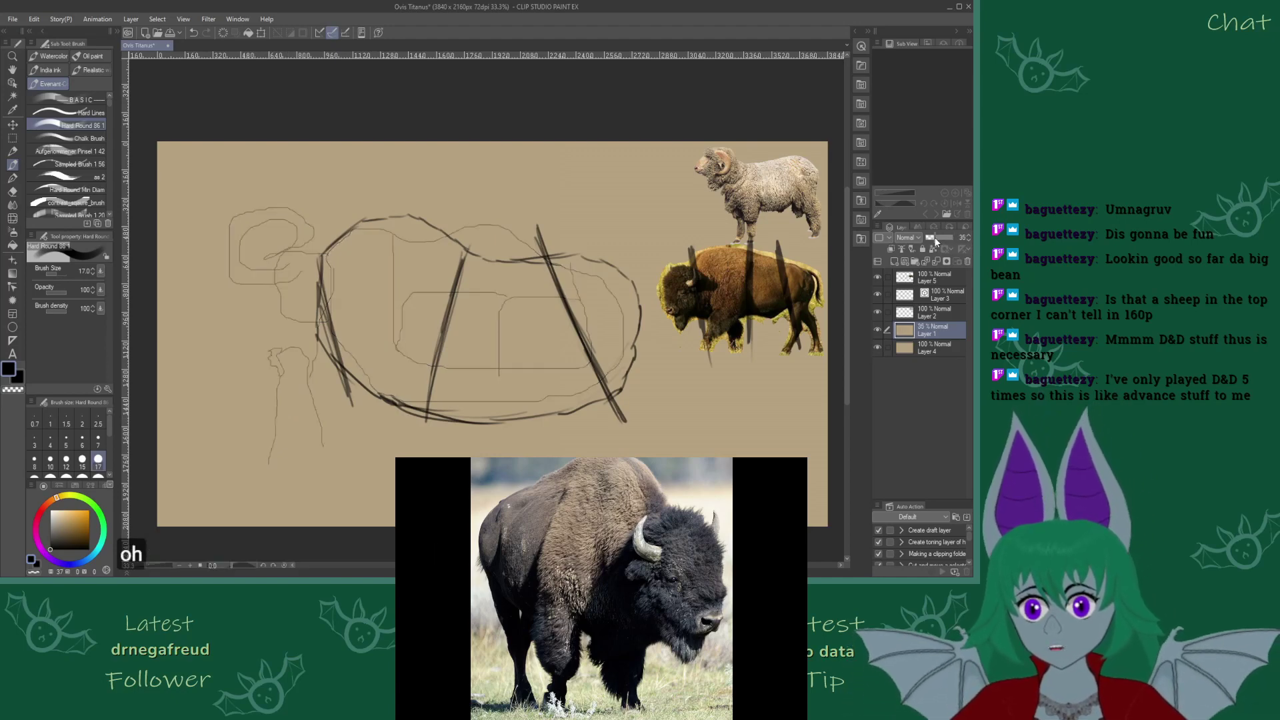
left_click(933, 278)
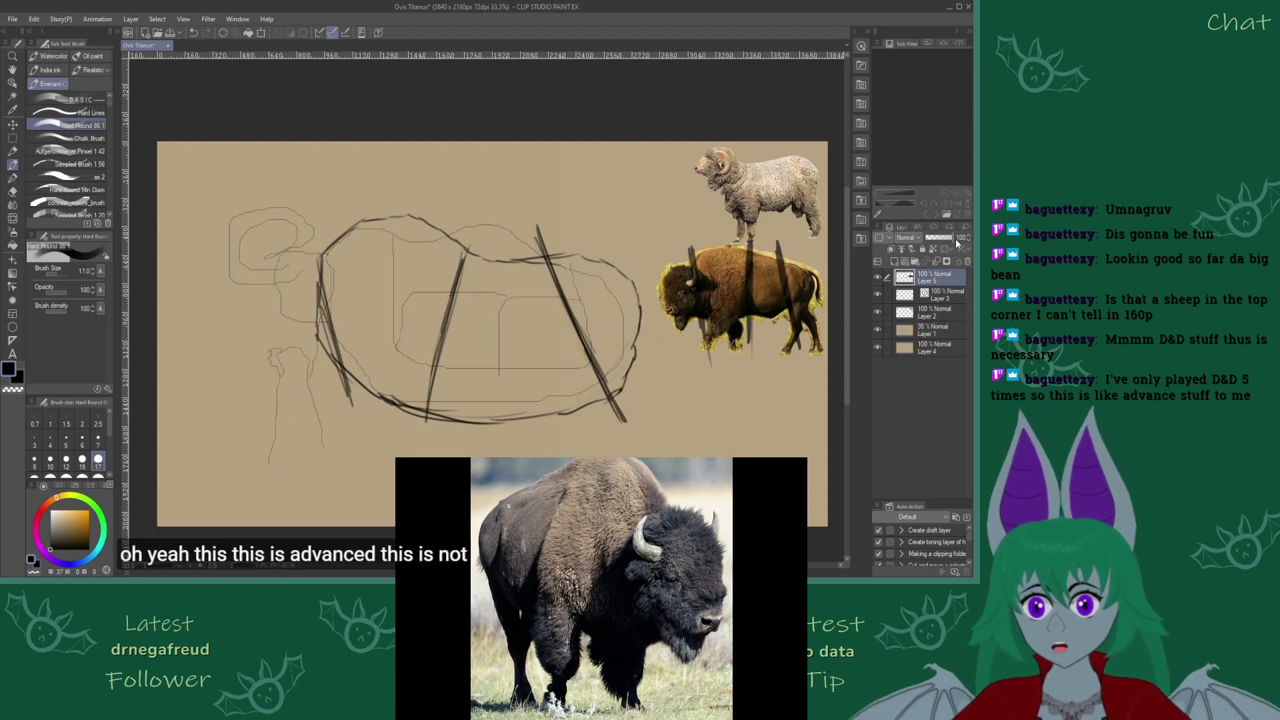
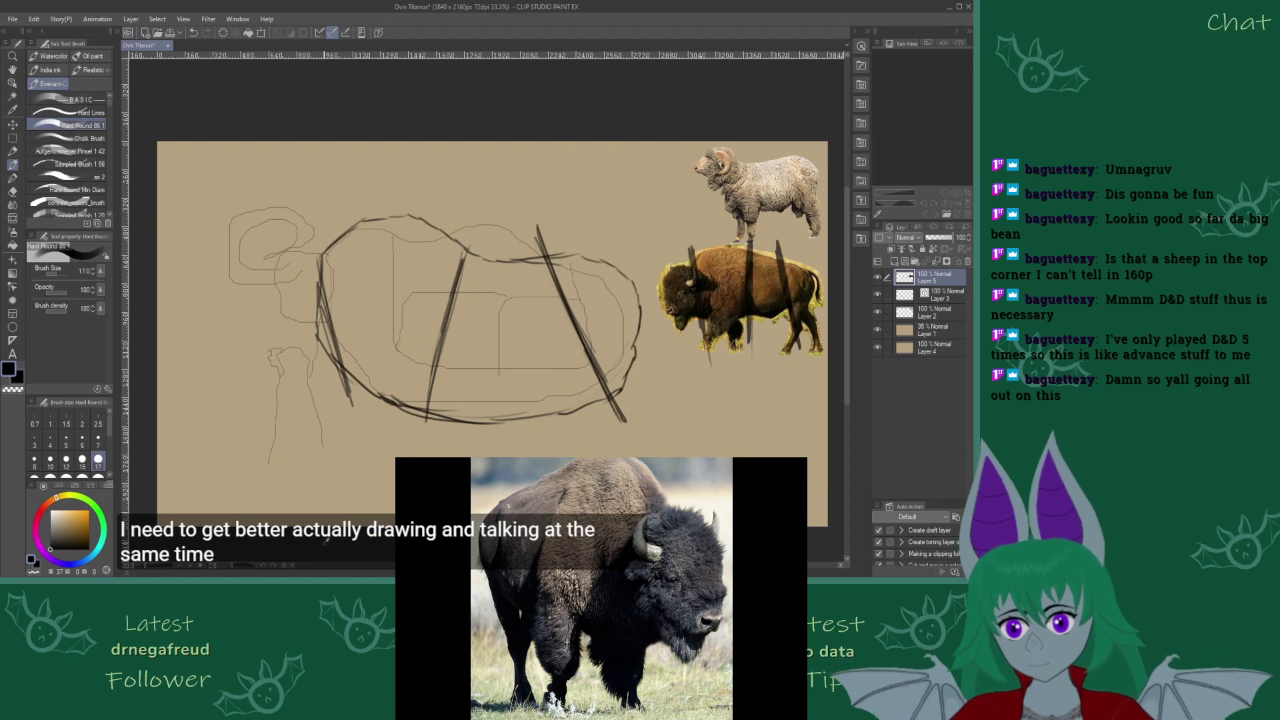
Reinforce both slanted shoulder lines on the body outline with heavy black strokes, extending the rear one below the belly
mouse_move(438, 318)
left_mouse_down()
mouse_move(427, 399)
mouse_move(399, 448)
left_mouse_up()
mouse_move(441, 308)
left_mouse_down()
mouse_move(434, 262)
mouse_move(435, 367)
mouse_move(442, 277)
mouse_move(451, 331)
mouse_move(430, 399)
left_mouse_up()
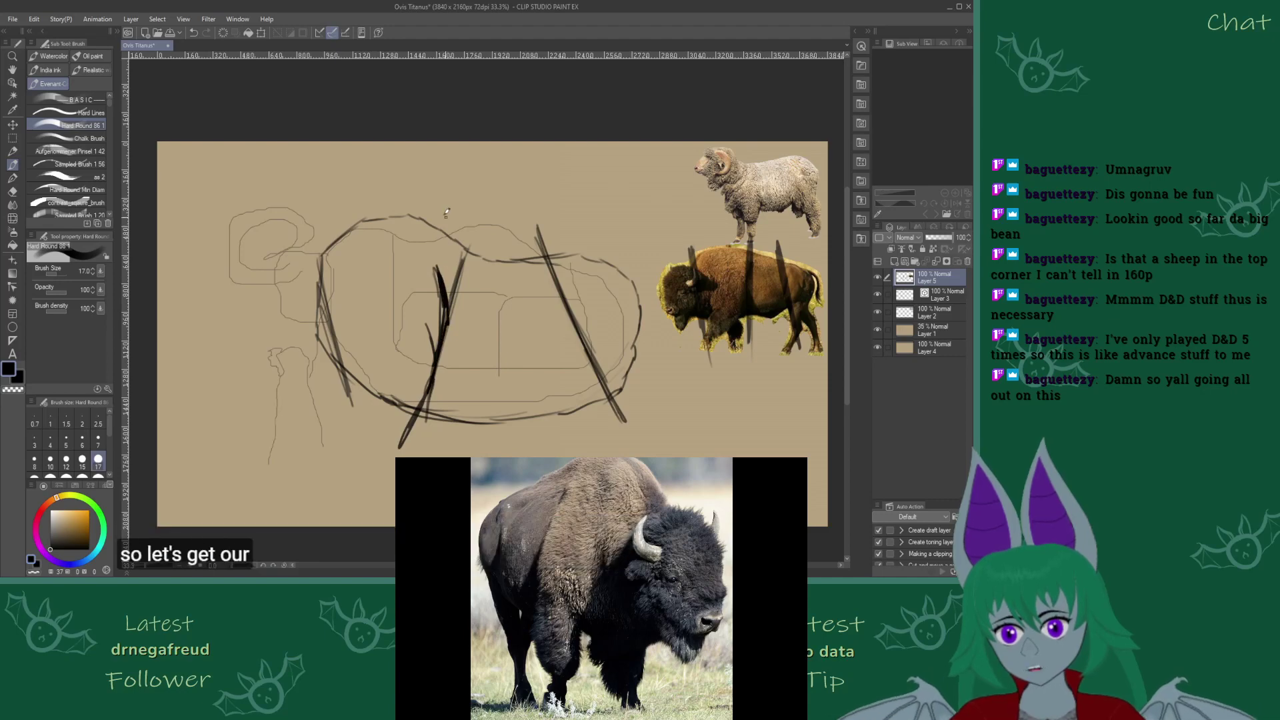
mouse_move(436, 253)
left_mouse_down()
mouse_move(441, 363)
mouse_move(444, 253)
mouse_move(453, 295)
mouse_move(442, 367)
mouse_move(432, 417)
mouse_move(400, 454)
mouse_move(451, 310)
mouse_move(425, 402)
mouse_move(445, 356)
left_mouse_up()
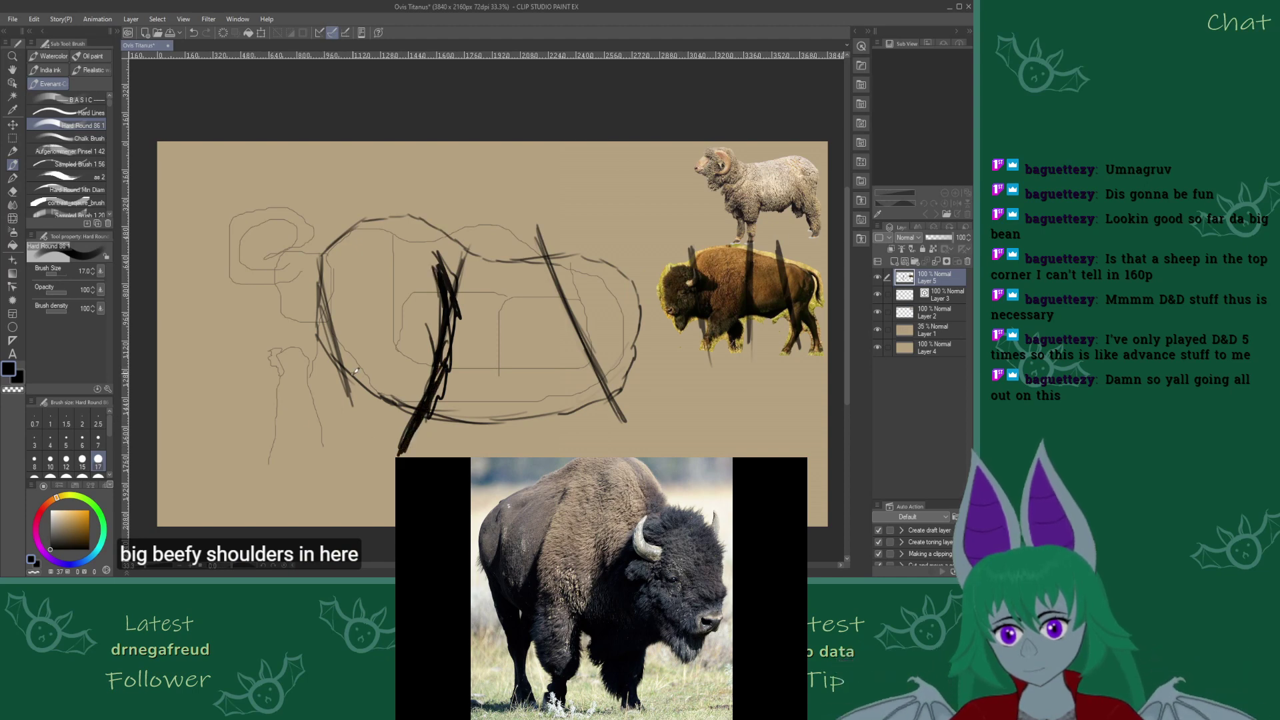
mouse_move(356, 371)
left_mouse_down()
mouse_move(364, 405)
mouse_move(321, 278)
mouse_move(366, 419)
left_mouse_up()
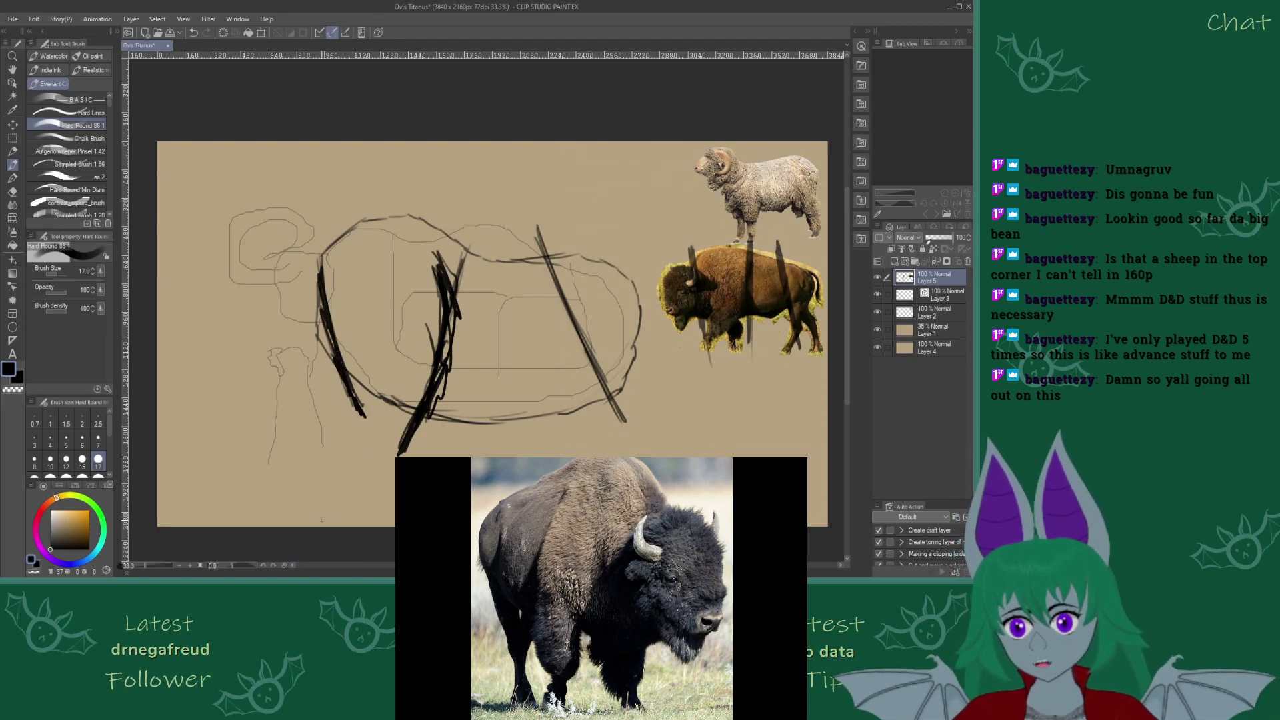
Enlarge the ram reference on Layer 2 to about 190% and move it beneath the bison reference
left_click(938, 319)
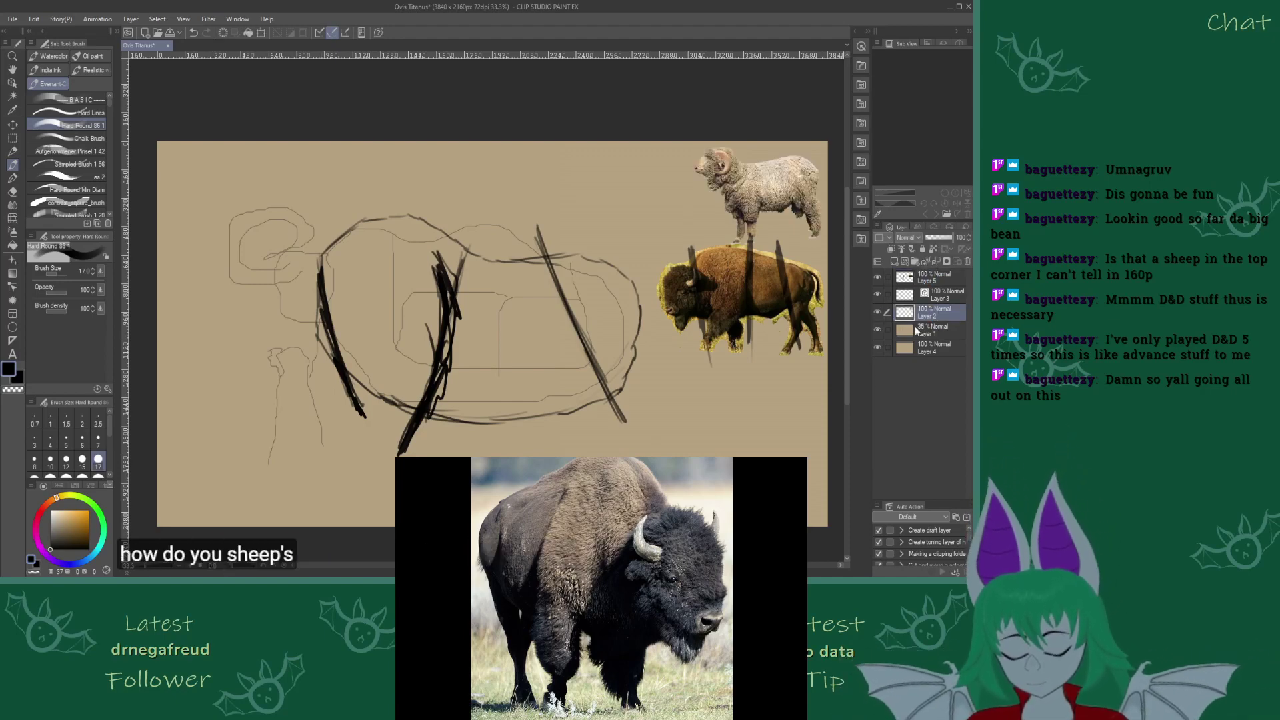
key("ctrl+t")
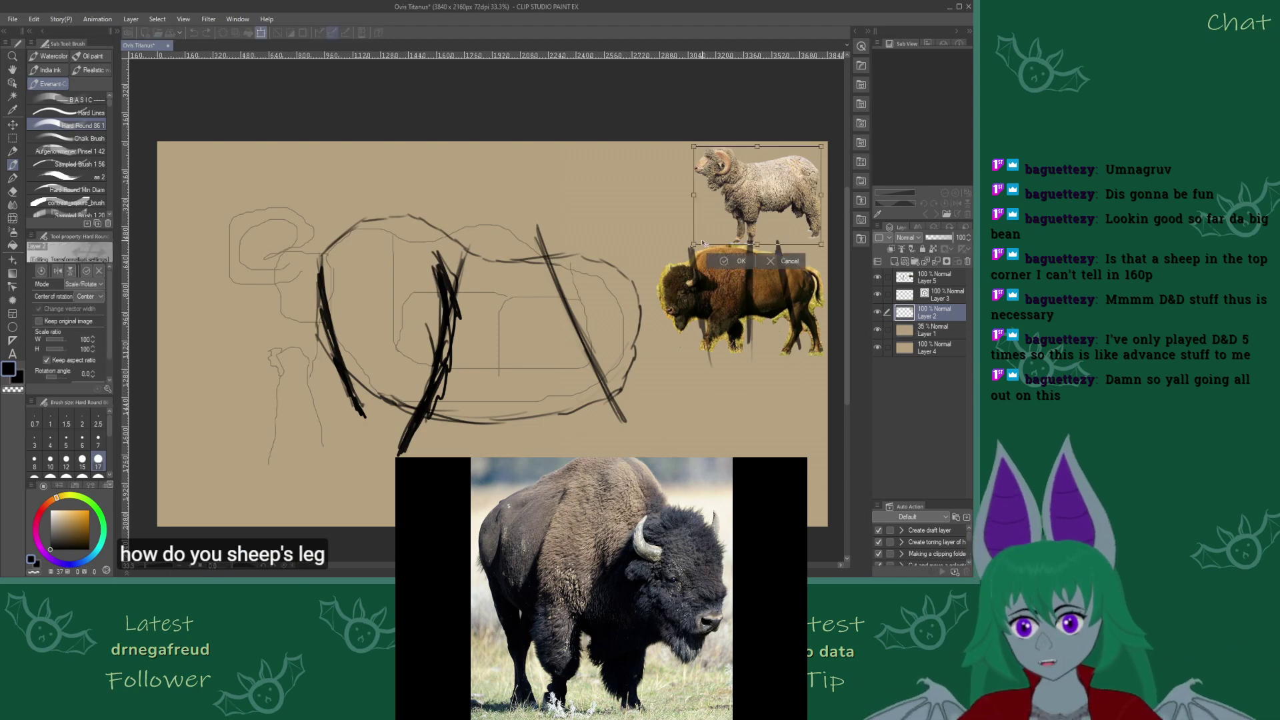
left_click_drag(693, 245, 577, 333)
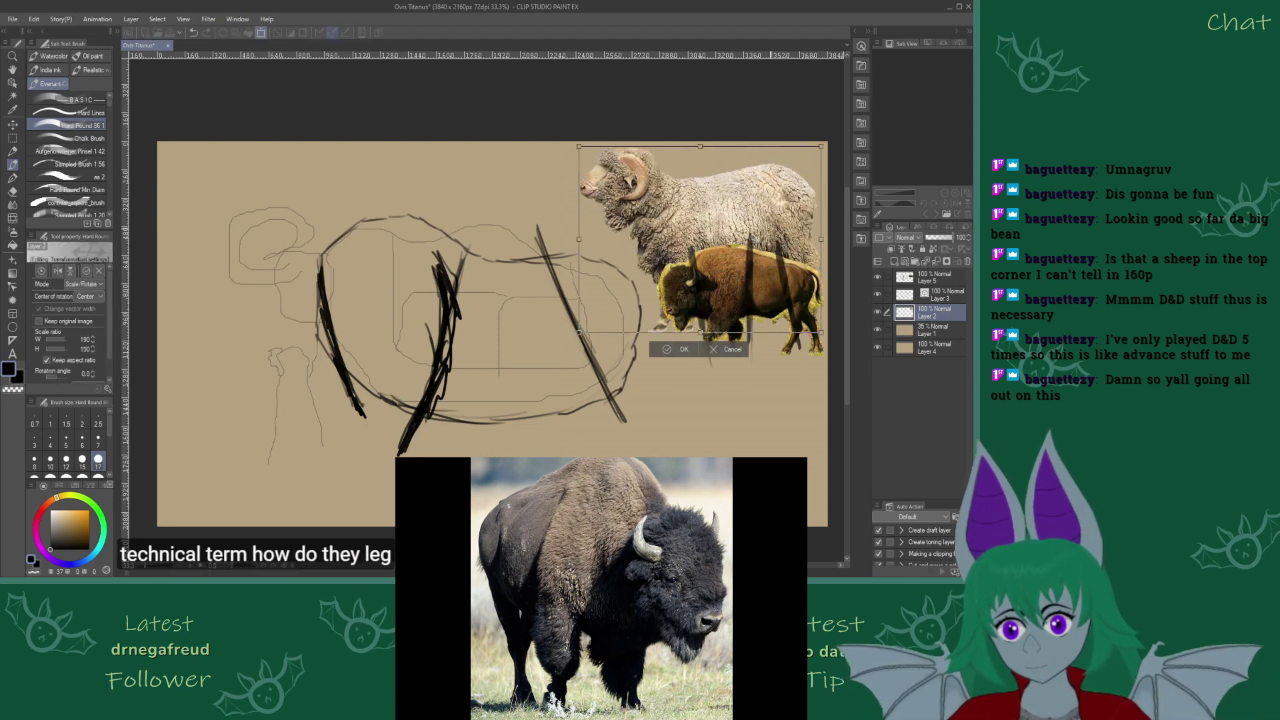
mouse_move(800, 297)
left_mouse_down()
mouse_move(662, 235)
mouse_move(690, 235)
mouse_move(777, 490)
left_mouse_up()
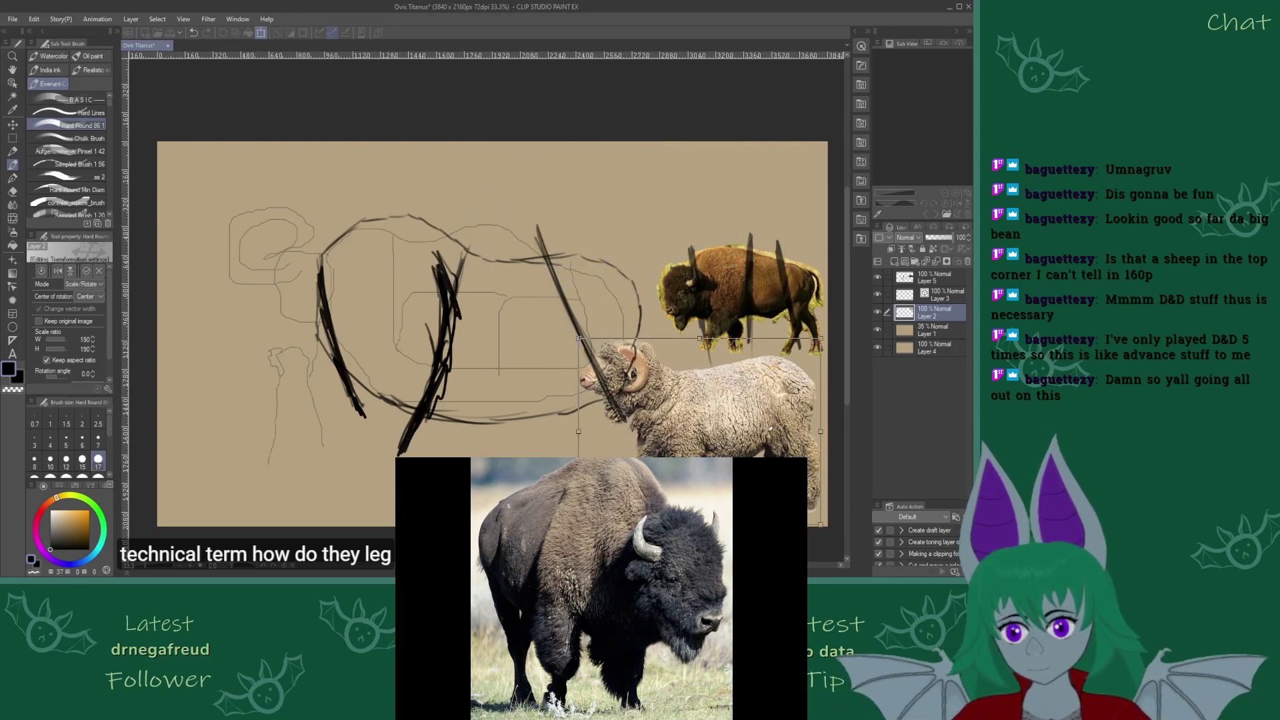
key("Return")
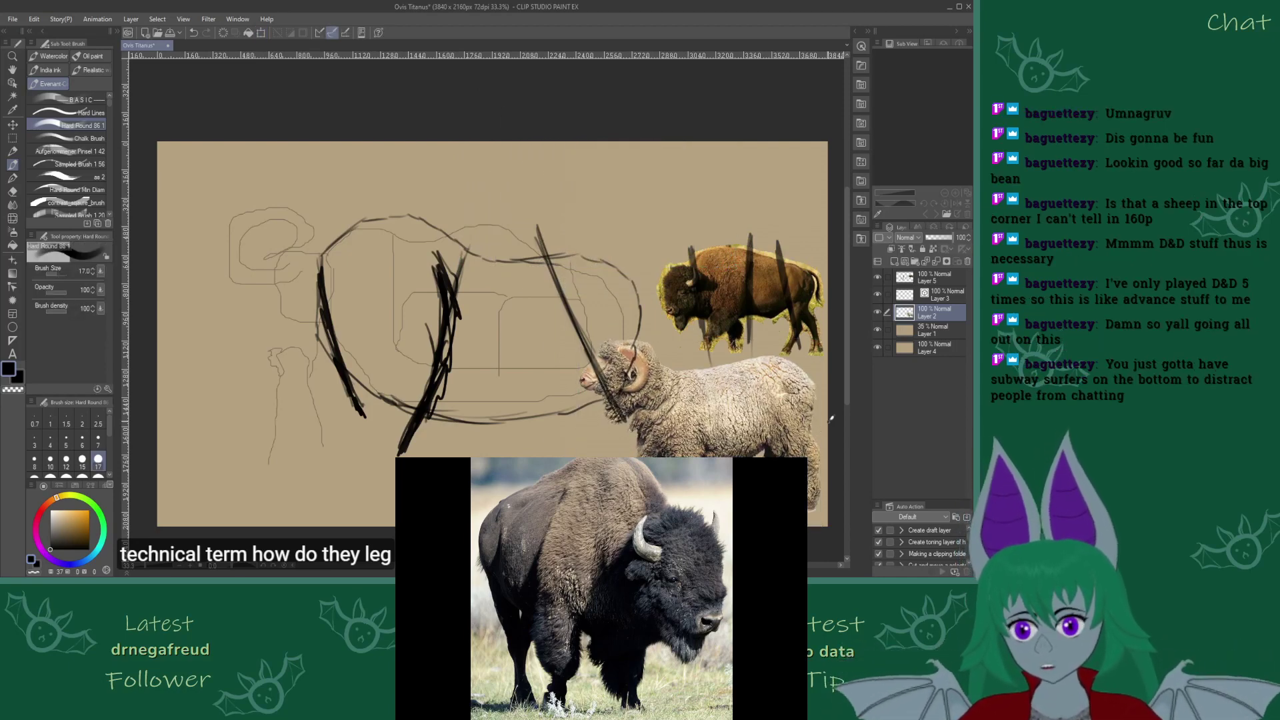
Raise the ram's Layer 2 above the lower layers and place Layer 5 on top of it in the layer stack
left_click_drag(947, 321, 951, 273)
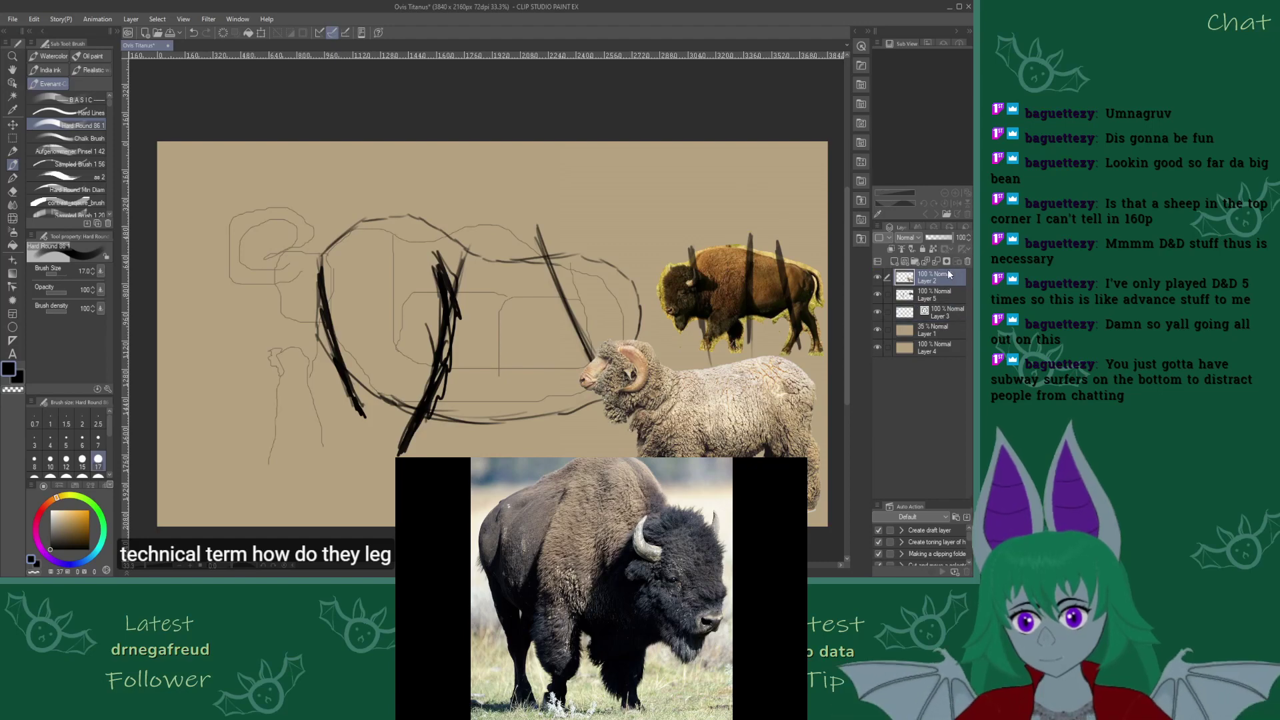
left_click(944, 295)
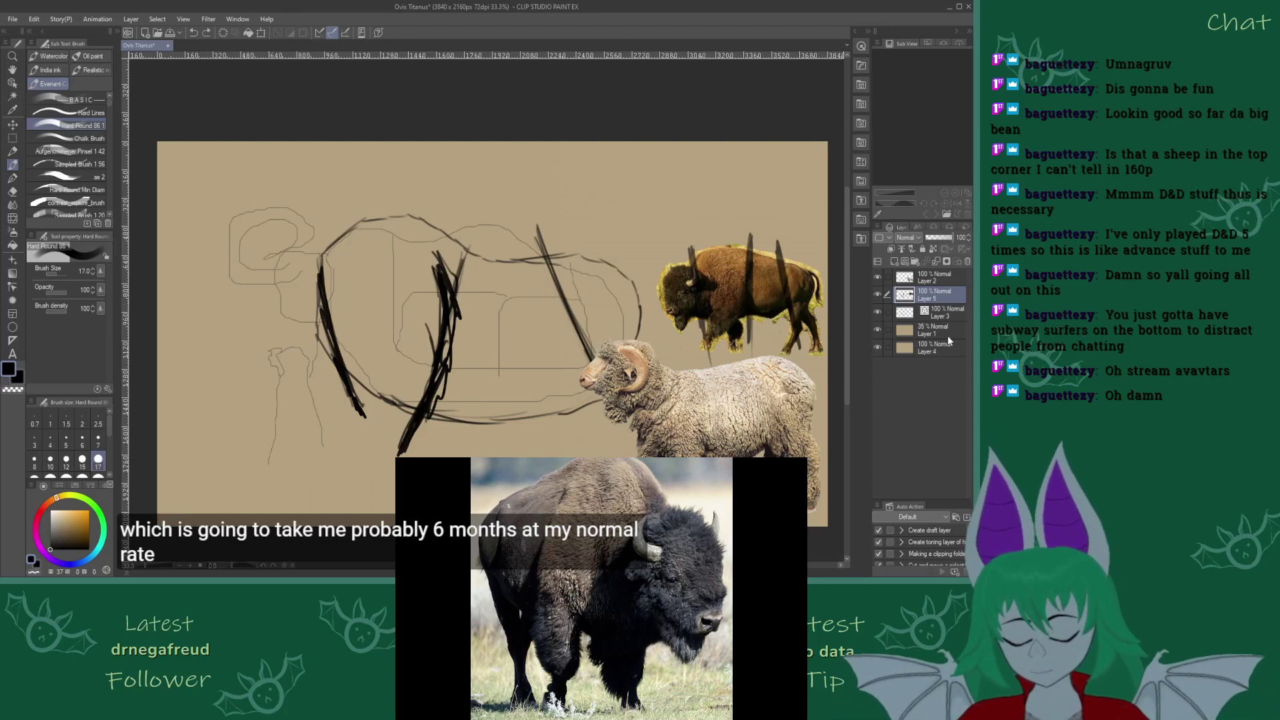
mouse_move(937, 299)
left_mouse_down()
mouse_move(943, 329)
mouse_move(946, 273)
mouse_move(926, 263)
left_mouse_up()
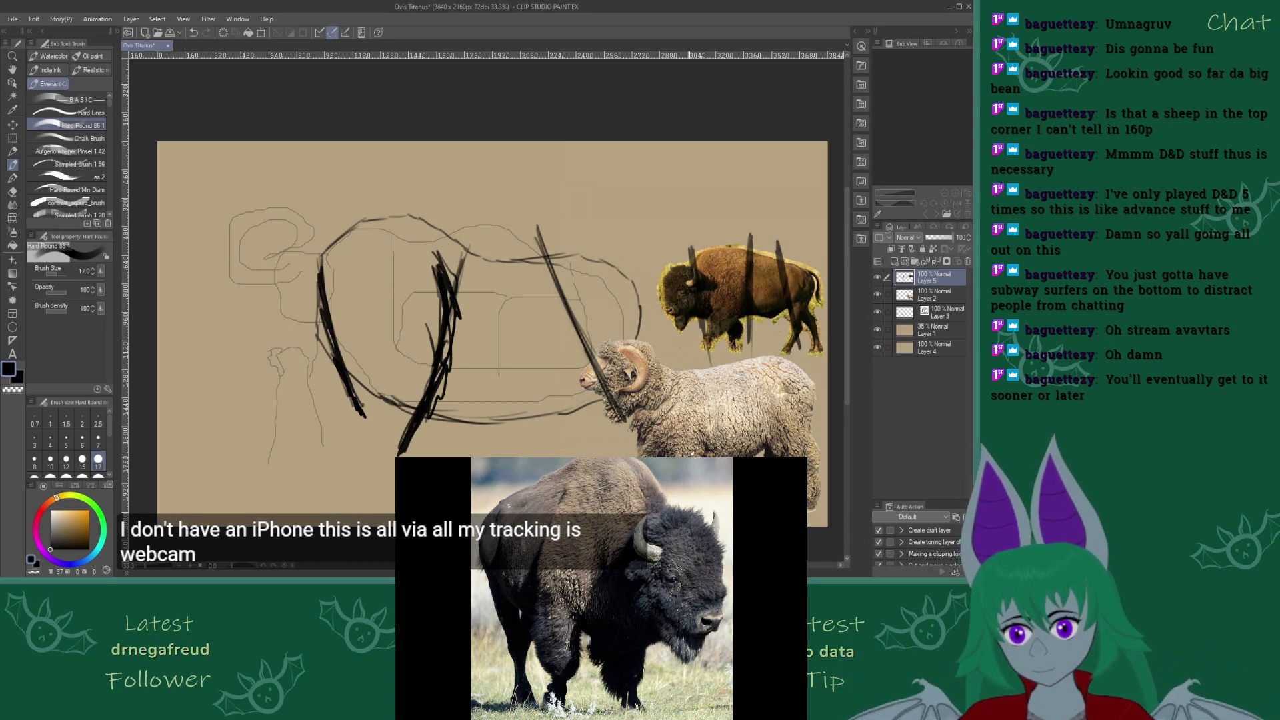
Make bright red the drawing color and mark the upper front leg bone on the ram reference
left_click_drag(683, 407, 687, 454)
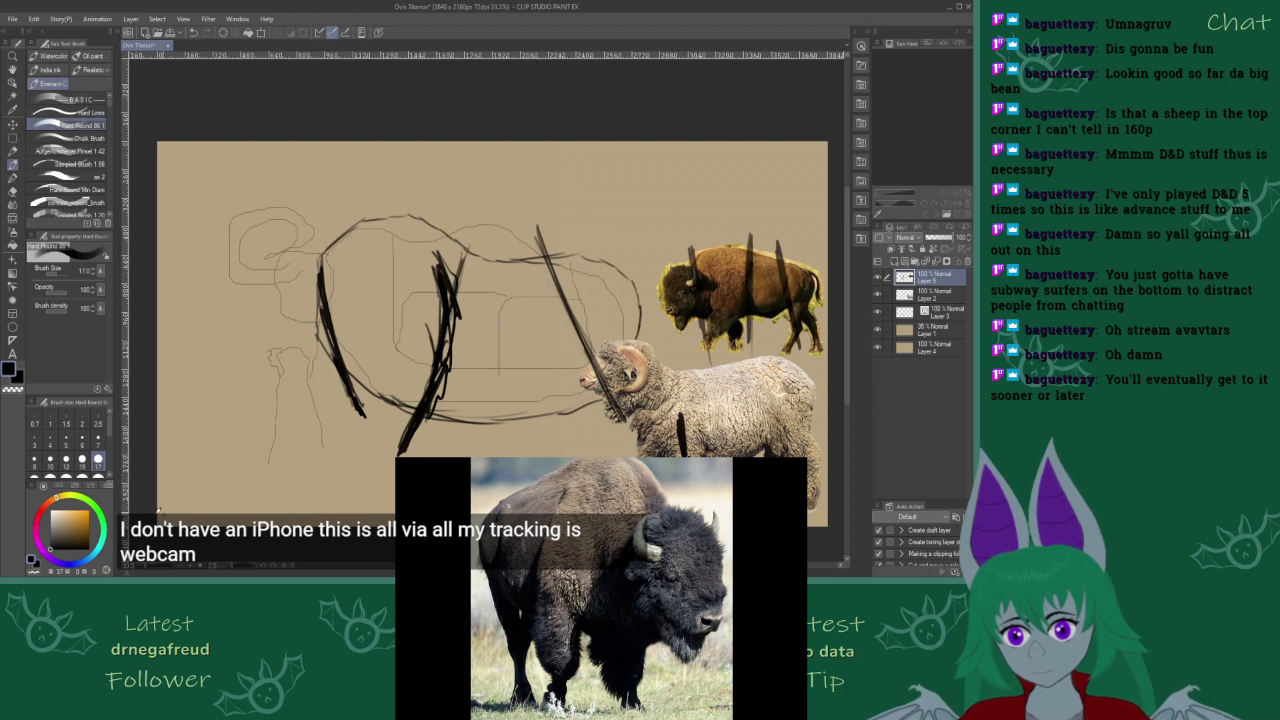
left_click(40, 512)
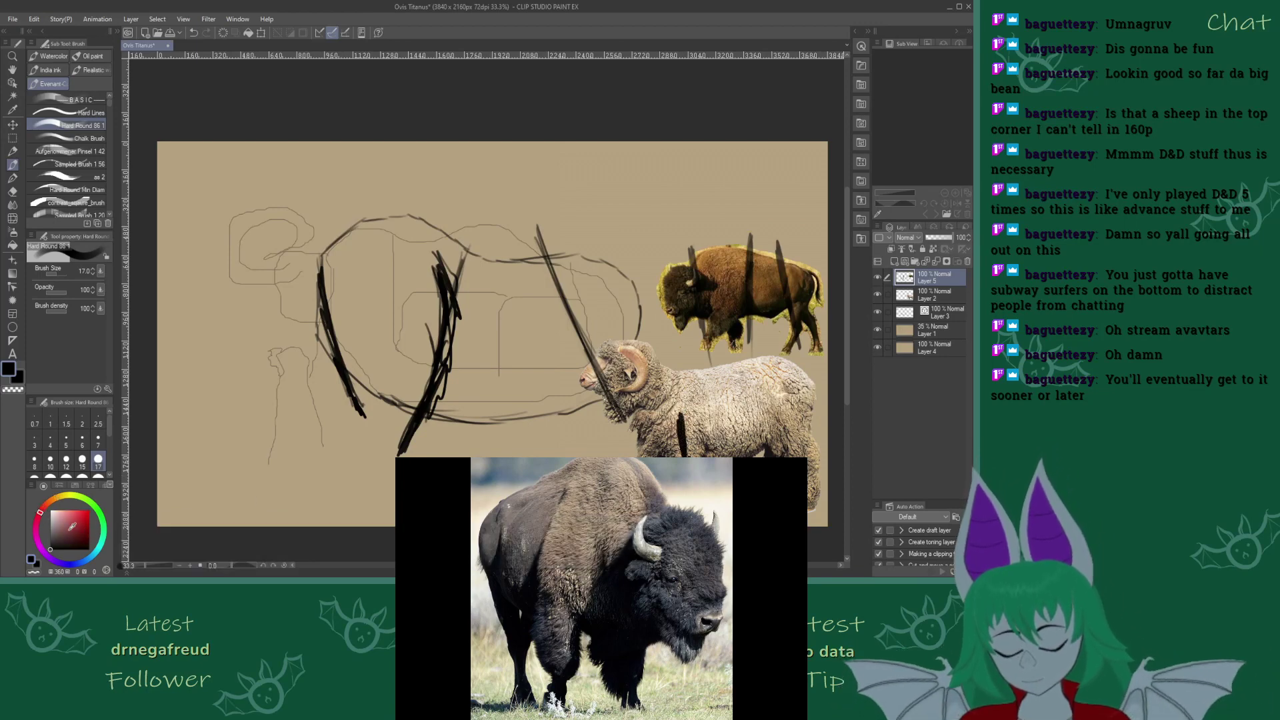
left_click(88, 510)
mouse_move(681, 409)
left_mouse_down()
mouse_move(684, 456)
mouse_move(691, 441)
left_mouse_up()
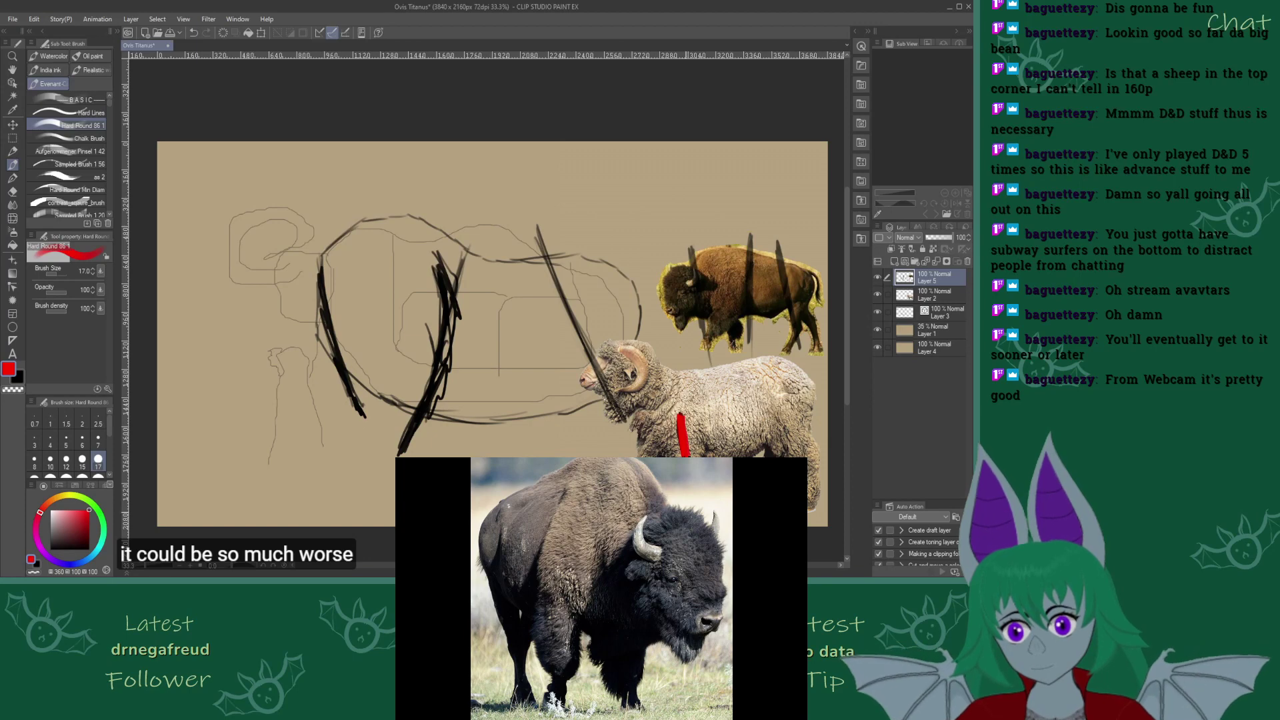
left_click_drag(683, 455, 698, 455)
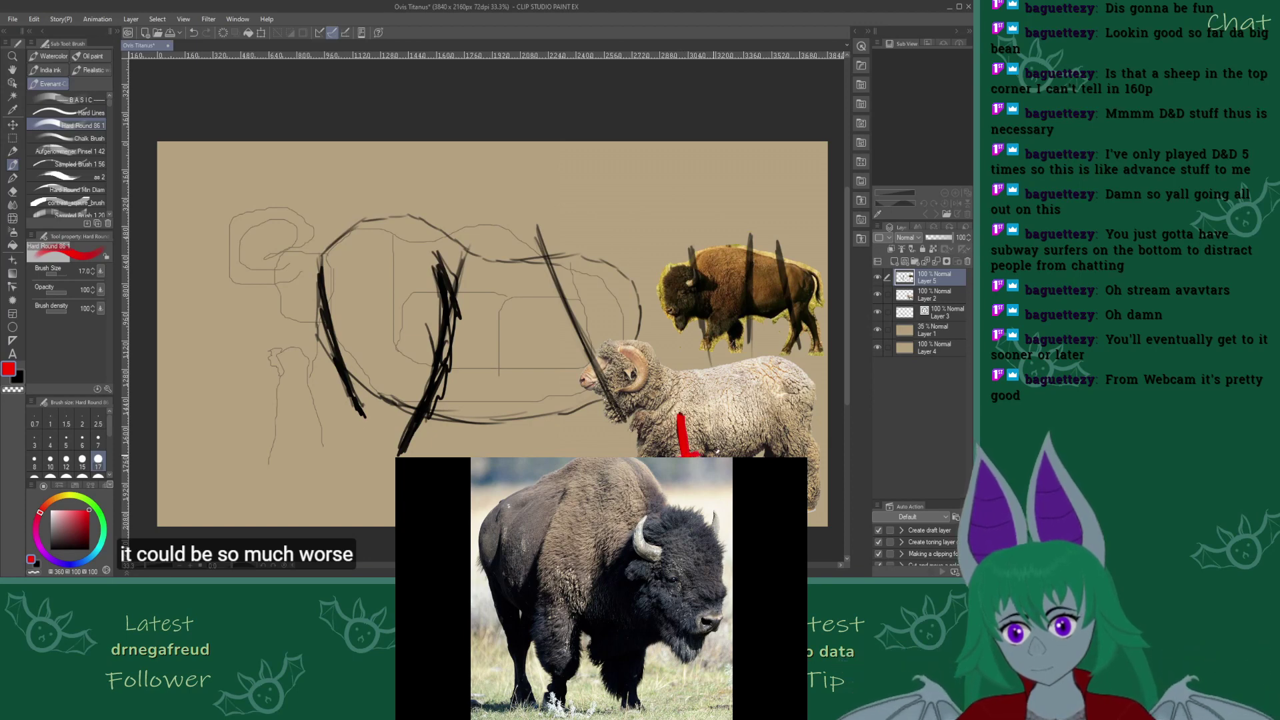
Trace the ram reference's back line and the upper and lower hind leg bones in red
mouse_move(665, 399)
left_mouse_down()
mouse_move(697, 412)
mouse_move(760, 367)
mouse_move(805, 375)
left_mouse_up()
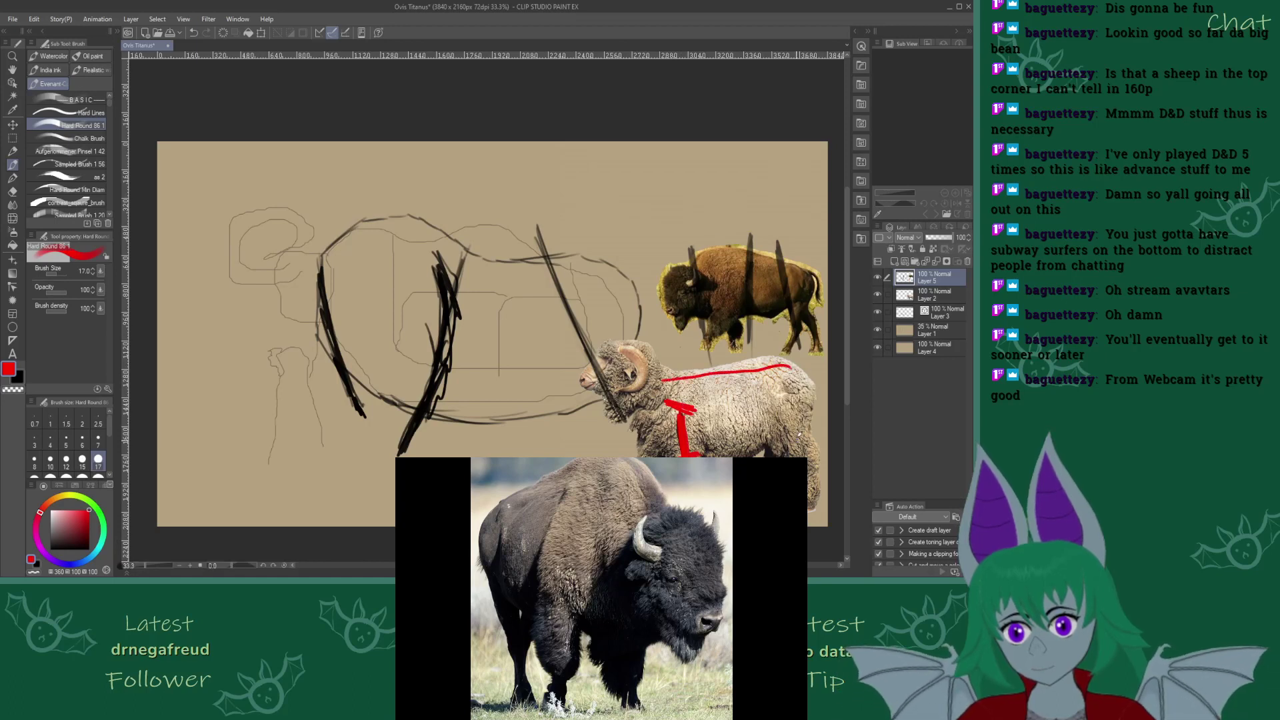
left_click_drag(797, 431, 784, 389)
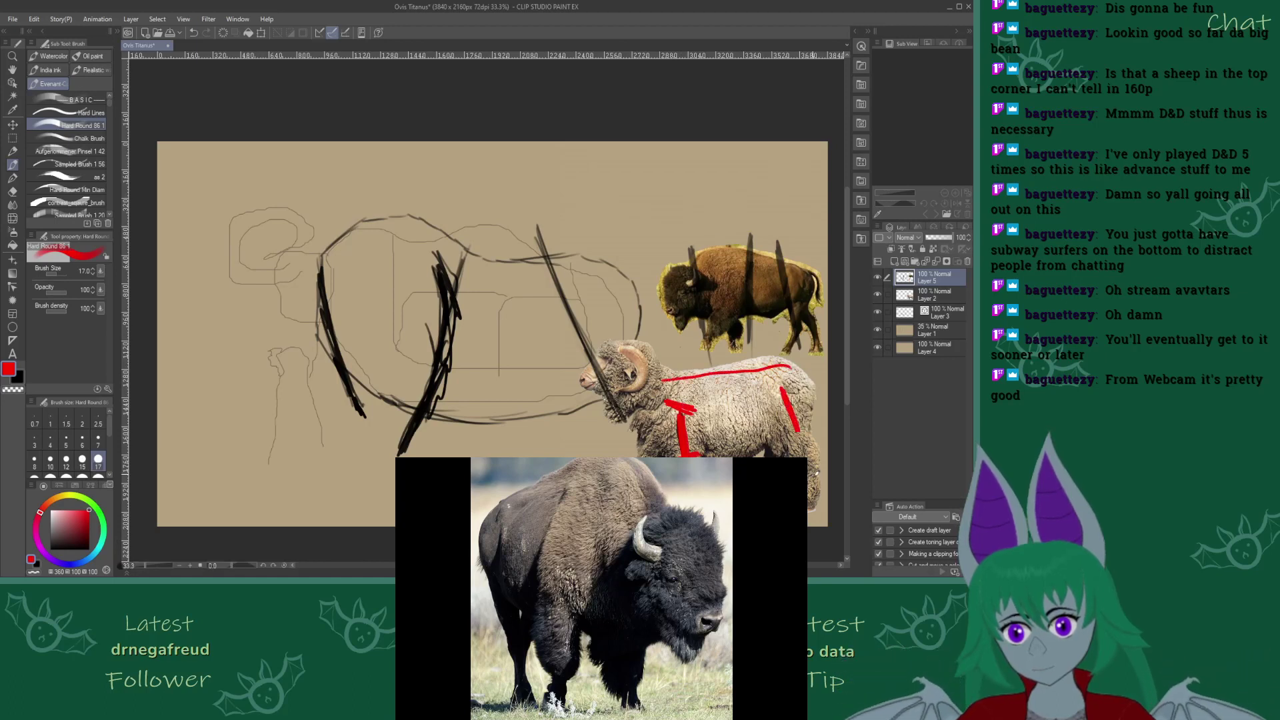
left_click_drag(812, 479, 813, 497)
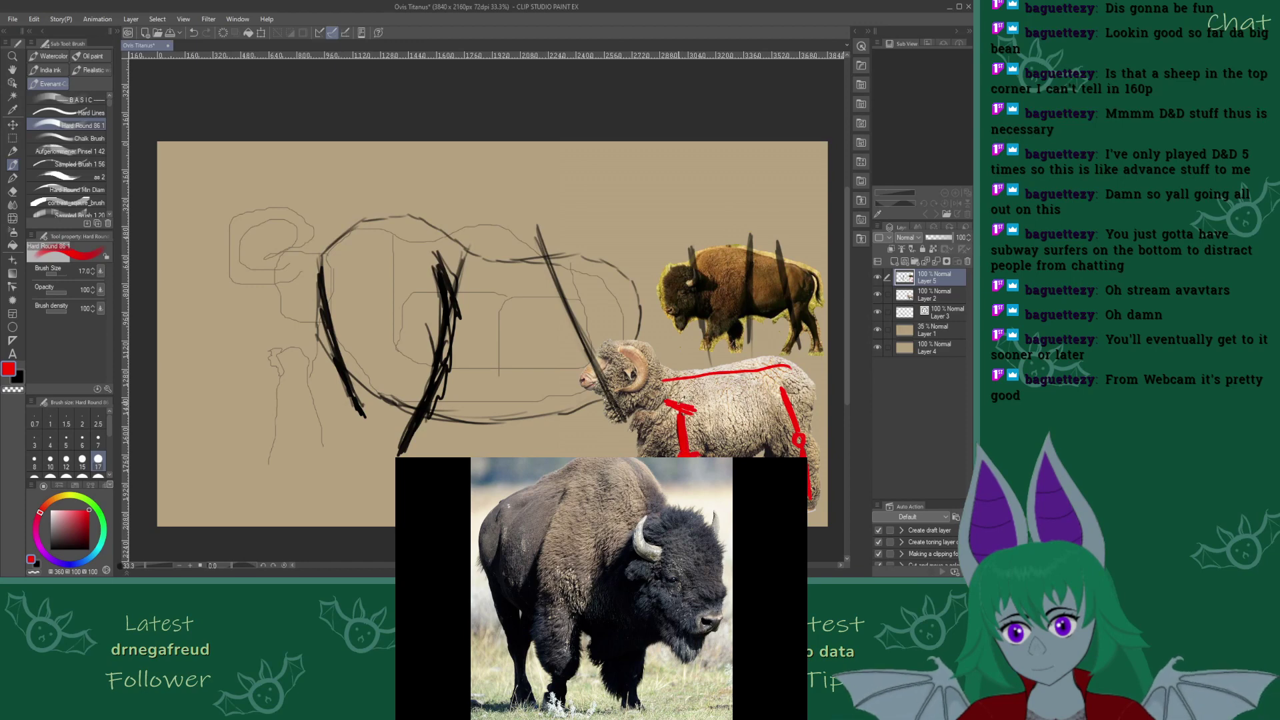
Mark the ram reference's shoulder joint and outline its neck line, shoulder mass and hip structure in red
left_click_drag(687, 400, 680, 409)
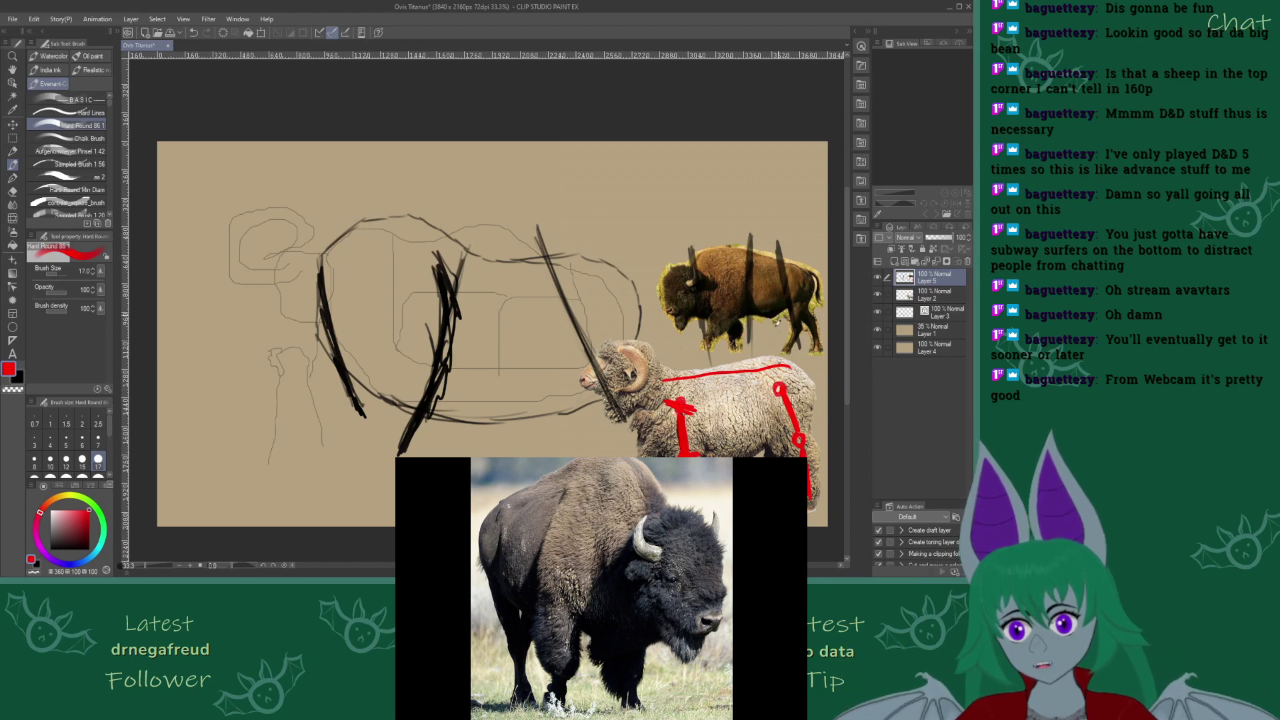
left_click_drag(667, 384, 684, 396)
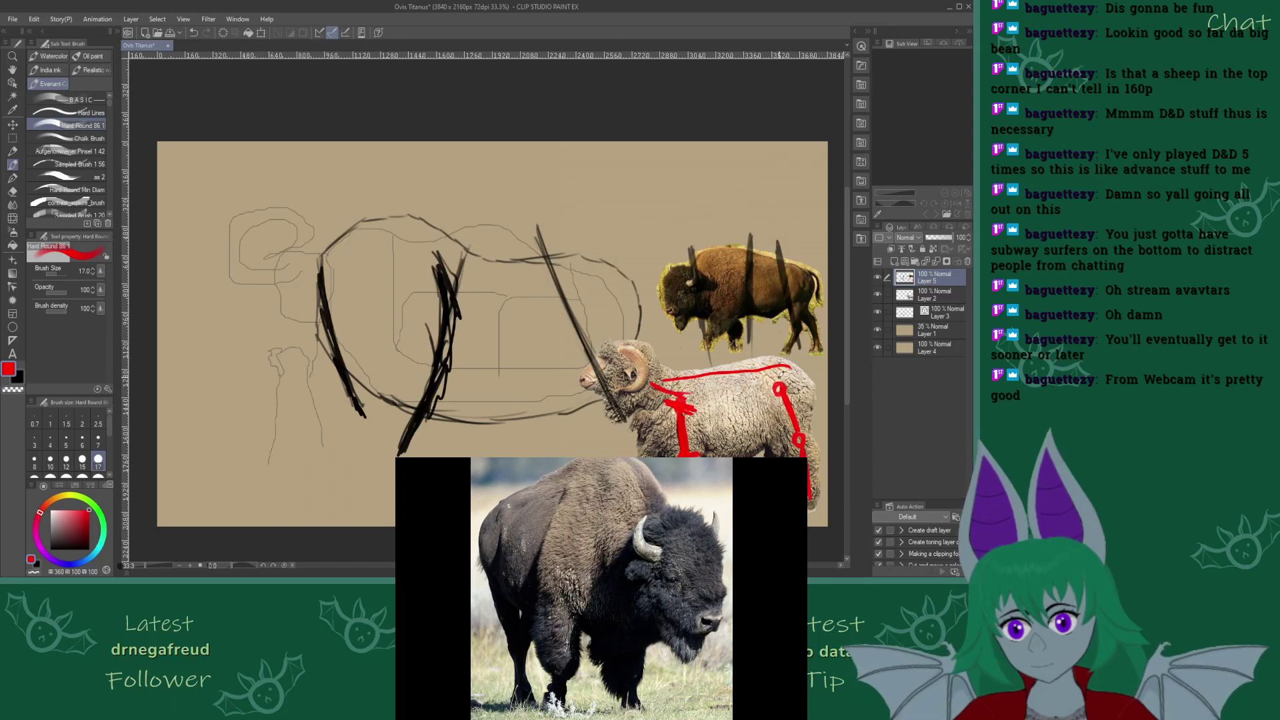
mouse_move(750, 367)
left_mouse_down()
mouse_move(793, 367)
mouse_move(797, 401)
mouse_move(757, 381)
mouse_move(804, 403)
left_mouse_up()
mouse_move(697, 380)
left_mouse_down()
mouse_move(701, 420)
mouse_move(657, 418)
mouse_move(661, 384)
mouse_move(682, 426)
mouse_move(710, 408)
left_mouse_up()
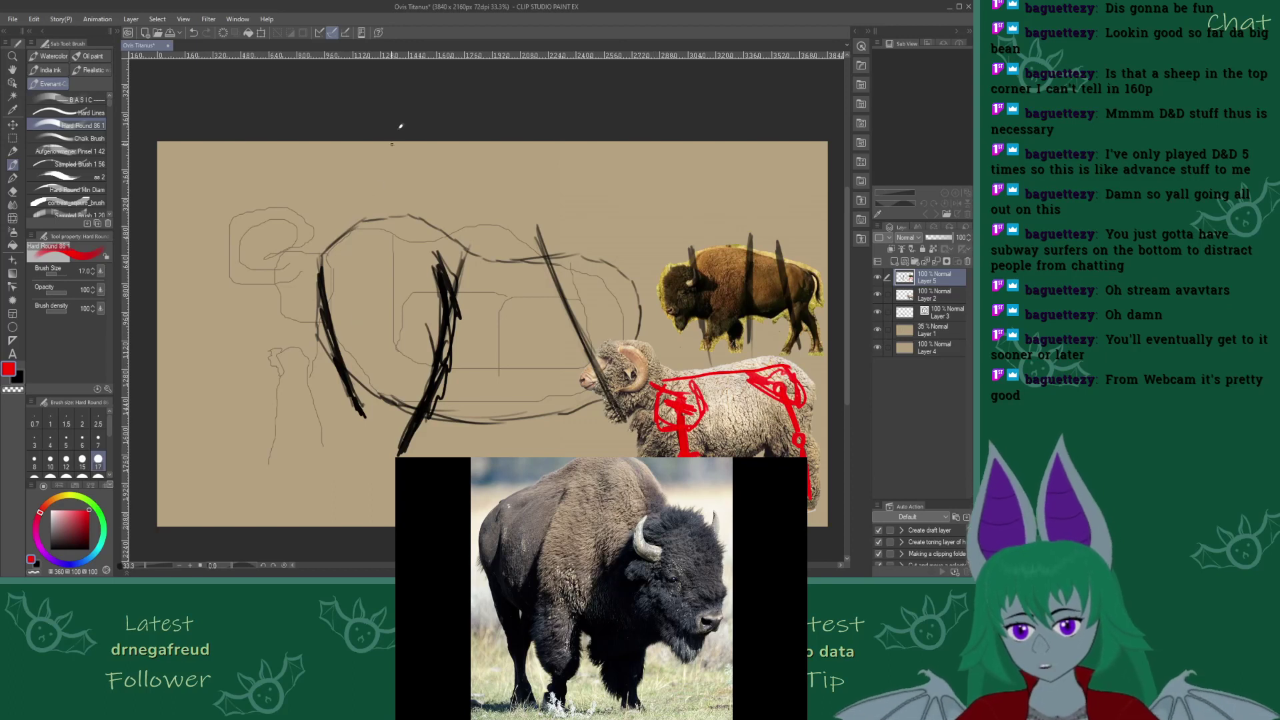
Add a new layer above Layer 5 and toggle Layer 5's visibility to check what it holds
left_click(894, 262)
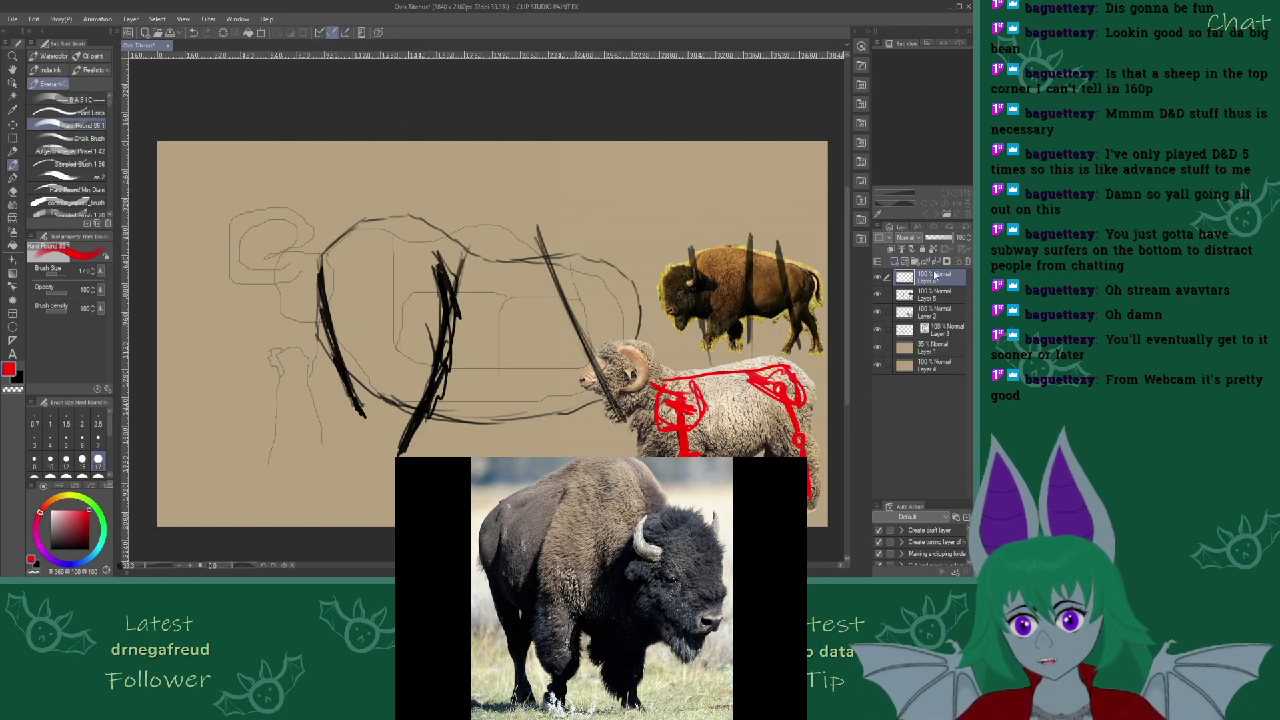
left_click(878, 295)
left_click(878, 296)
left_click(877, 297)
left_click(878, 297)
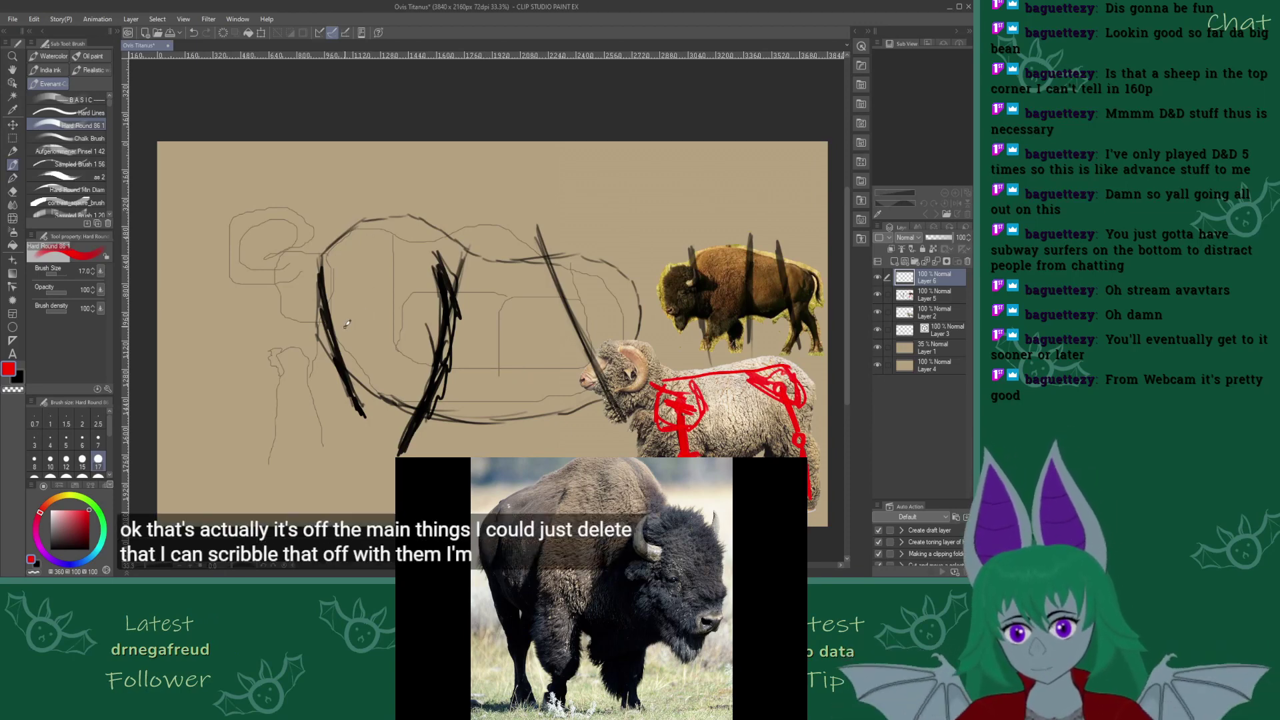
Block in the creature's large shoulder mass in red and extend a narrow back support band toward the hips
mouse_move(337, 323)
left_mouse_down()
mouse_move(431, 318)
mouse_move(417, 232)
mouse_move(445, 279)
mouse_move(442, 294)
mouse_move(397, 212)
mouse_move(387, 218)
mouse_move(448, 237)
mouse_move(455, 271)
mouse_move(369, 345)
mouse_move(462, 251)
mouse_move(375, 345)
mouse_move(337, 352)
mouse_move(404, 336)
mouse_move(479, 258)
left_mouse_up()
mouse_move(325, 248)
left_mouse_down()
mouse_move(337, 352)
mouse_move(374, 214)
mouse_move(465, 230)
left_mouse_up()
left_click_drag(384, 212, 456, 256)
left_click_drag(434, 300, 339, 350)
left_click_drag(461, 252, 572, 251)
mouse_move(460, 273)
left_mouse_down()
mouse_move(566, 276)
mouse_move(520, 286)
mouse_move(466, 261)
mouse_move(586, 248)
mouse_move(574, 273)
mouse_move(465, 290)
mouse_move(487, 280)
left_mouse_up()
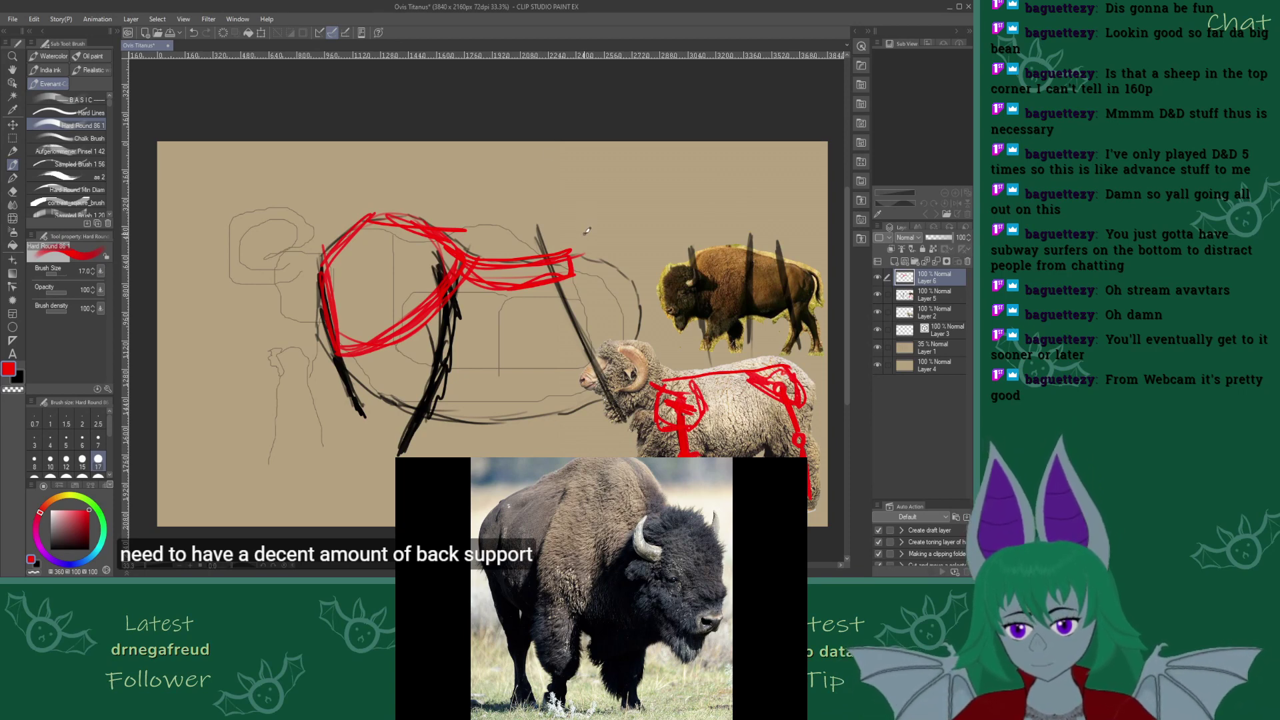
Sketch the creature's rounded hip mass in red at the rear end of the back band
left_click_drag(562, 256, 565, 348)
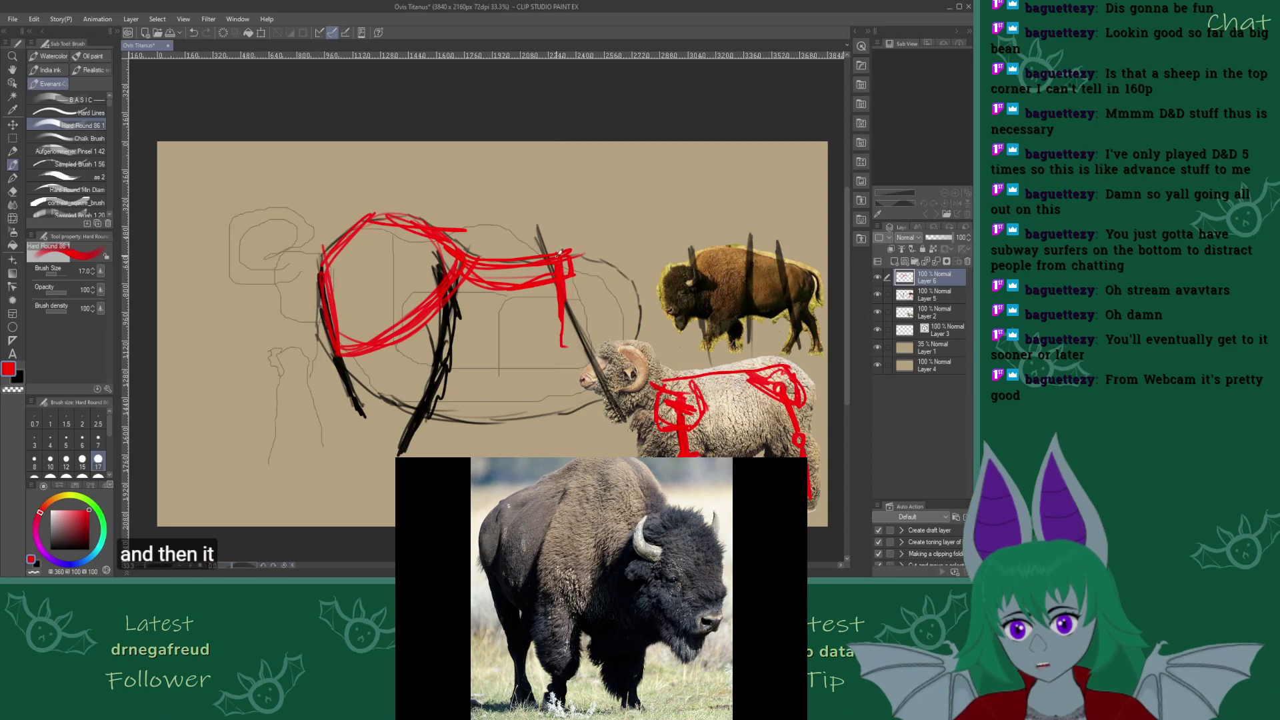
mouse_move(560, 254)
left_mouse_down()
mouse_move(606, 253)
mouse_move(625, 300)
mouse_move(575, 347)
mouse_move(549, 317)
mouse_move(552, 281)
mouse_move(573, 353)
mouse_move(584, 354)
mouse_move(587, 258)
mouse_move(621, 271)
mouse_move(631, 313)
mouse_move(594, 352)
left_mouse_up()
mouse_move(616, 275)
left_mouse_down()
mouse_move(613, 337)
mouse_move(566, 354)
left_mouse_up()
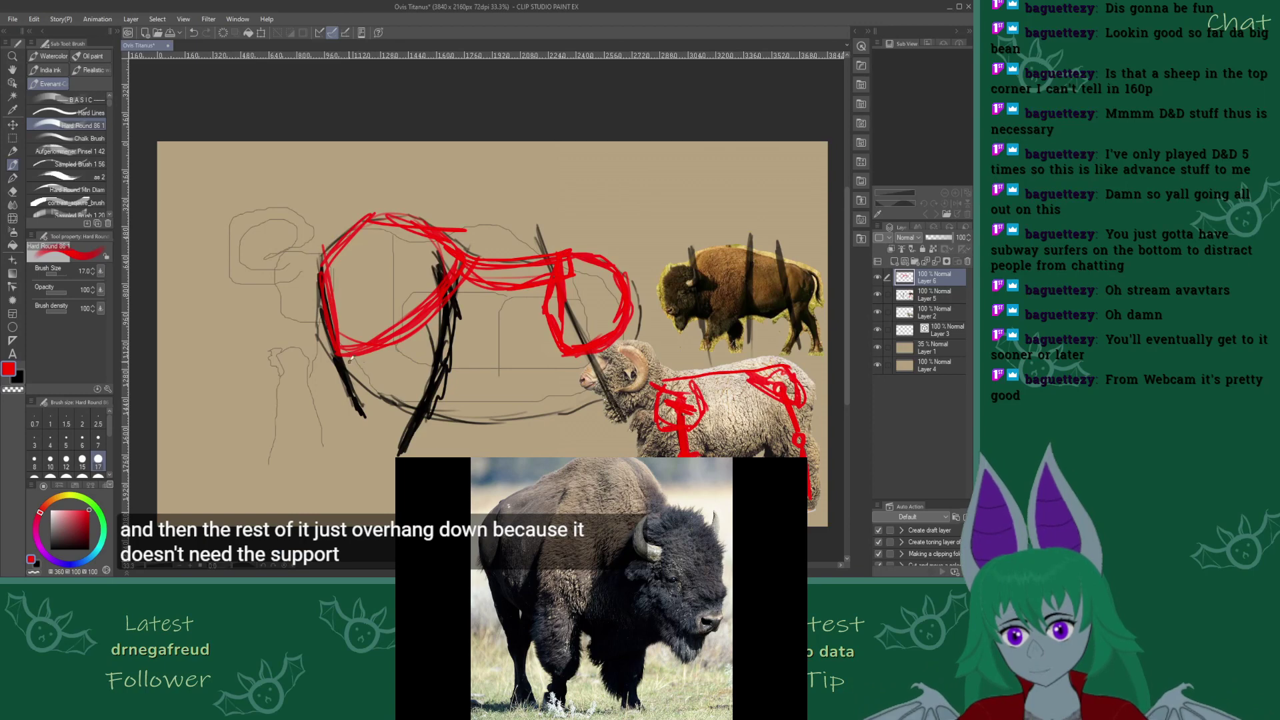
Sketch the creature's ribcage in red, sweeping under the shoulder mass and curving up to the back band
mouse_move(348, 359)
left_mouse_down()
mouse_move(465, 386)
mouse_move(492, 340)
left_mouse_up()
left_click(492, 302, "alt")
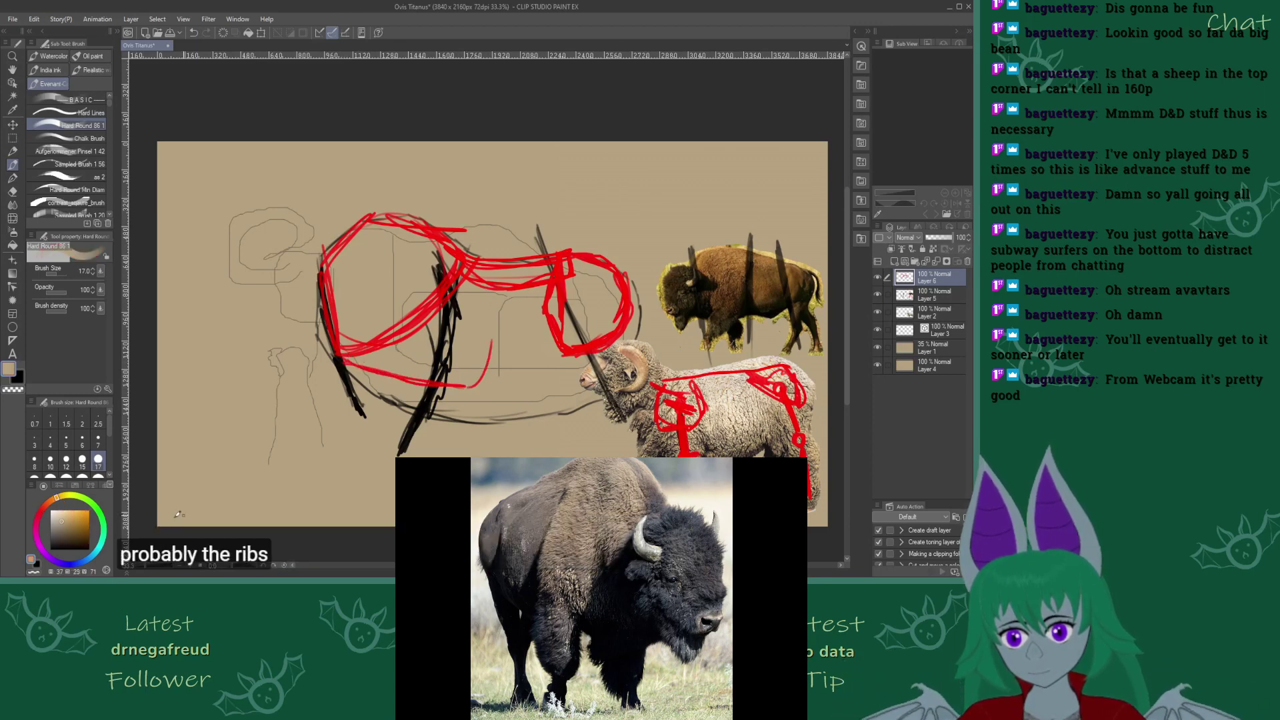
left_click(450, 291, "alt")
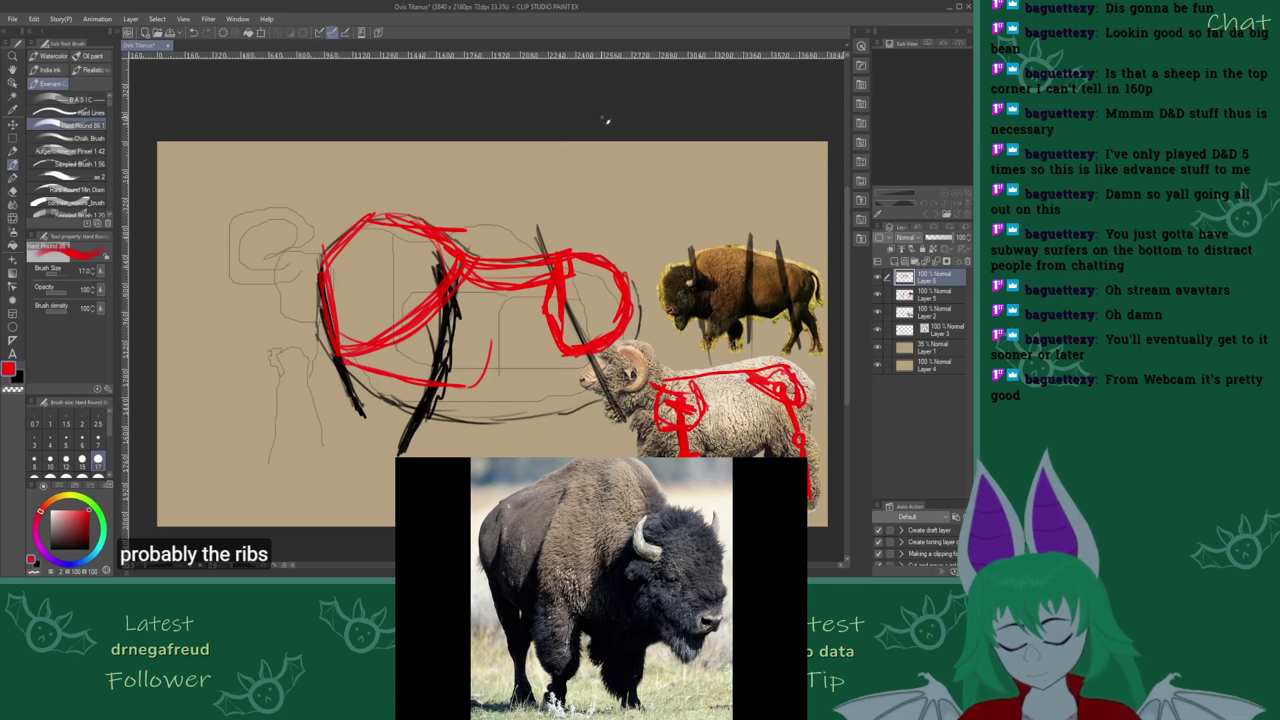
left_click_drag(486, 358, 497, 276)
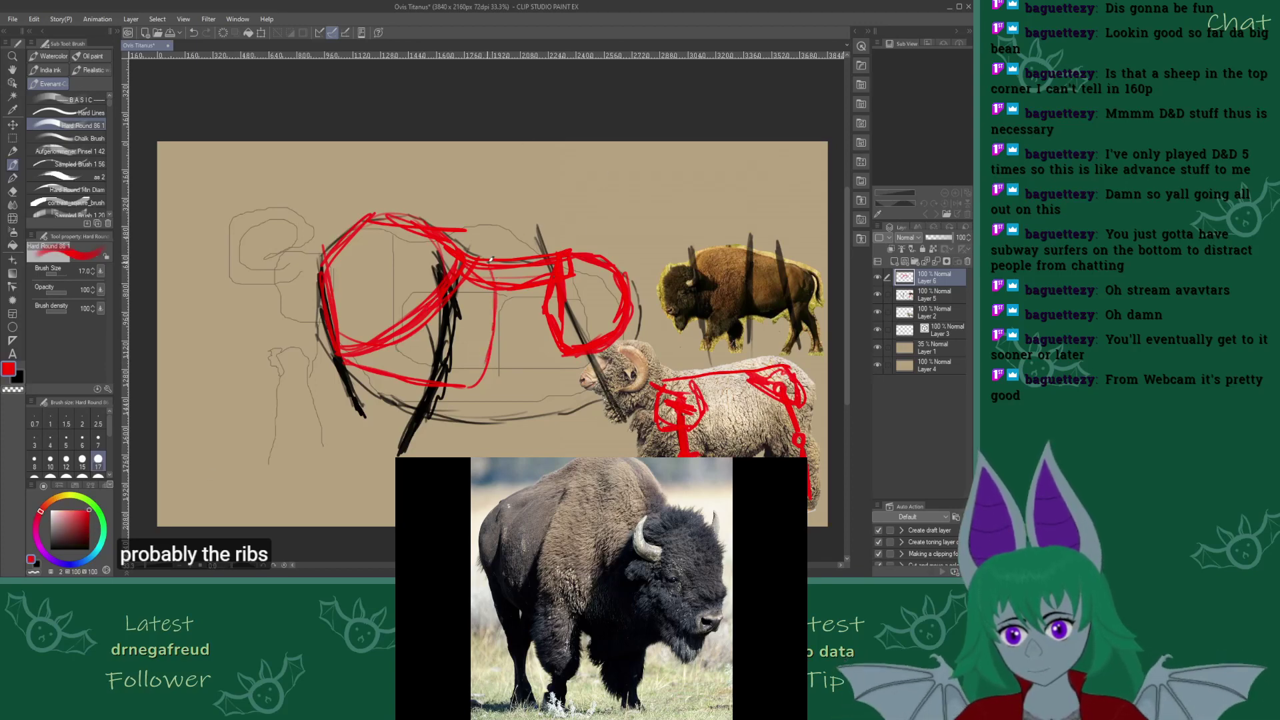
left_click_drag(501, 330, 500, 290)
left_click_drag(497, 373, 503, 310)
mouse_move(467, 390)
left_mouse_down()
mouse_move(501, 282)
mouse_move(491, 260)
mouse_move(468, 387)
left_mouse_up()
left_click_drag(493, 291, 495, 347)
left_click_drag(500, 307, 455, 394)
left_click_drag(497, 317, 492, 364)
left_click_drag(502, 292, 504, 337)
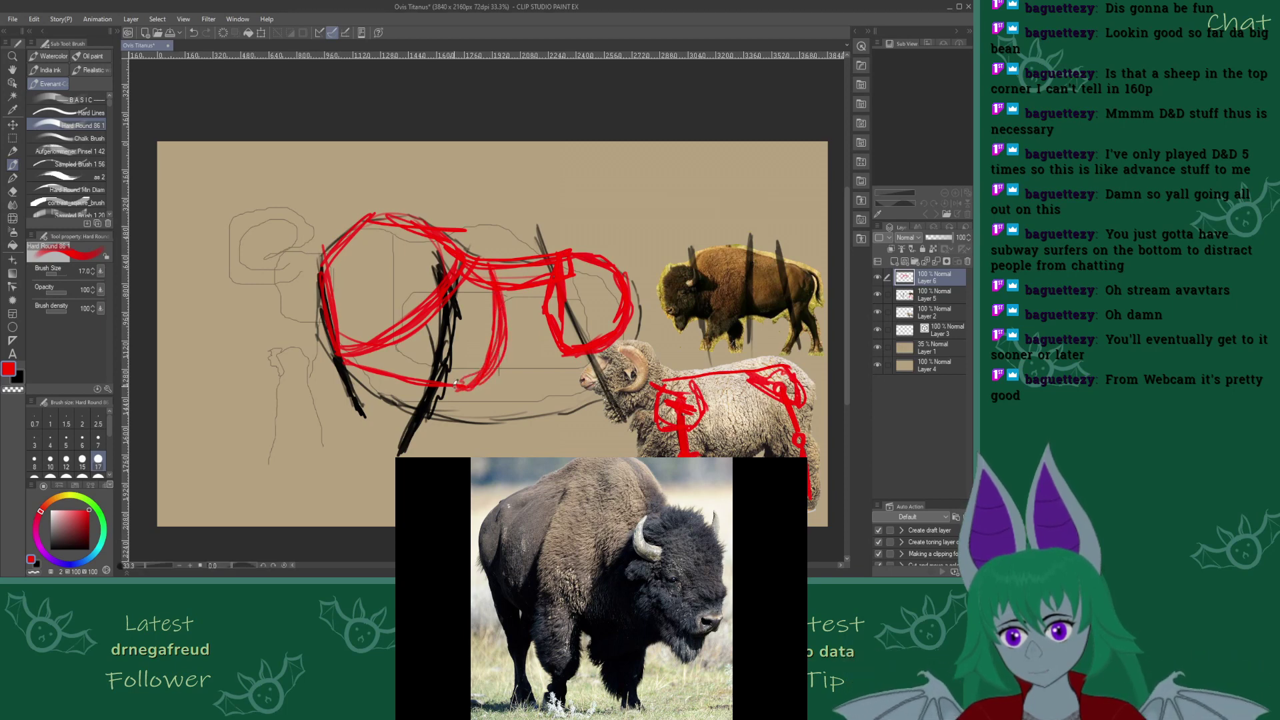
left_click_drag(459, 384, 347, 366)
left_click_drag(418, 386, 337, 356)
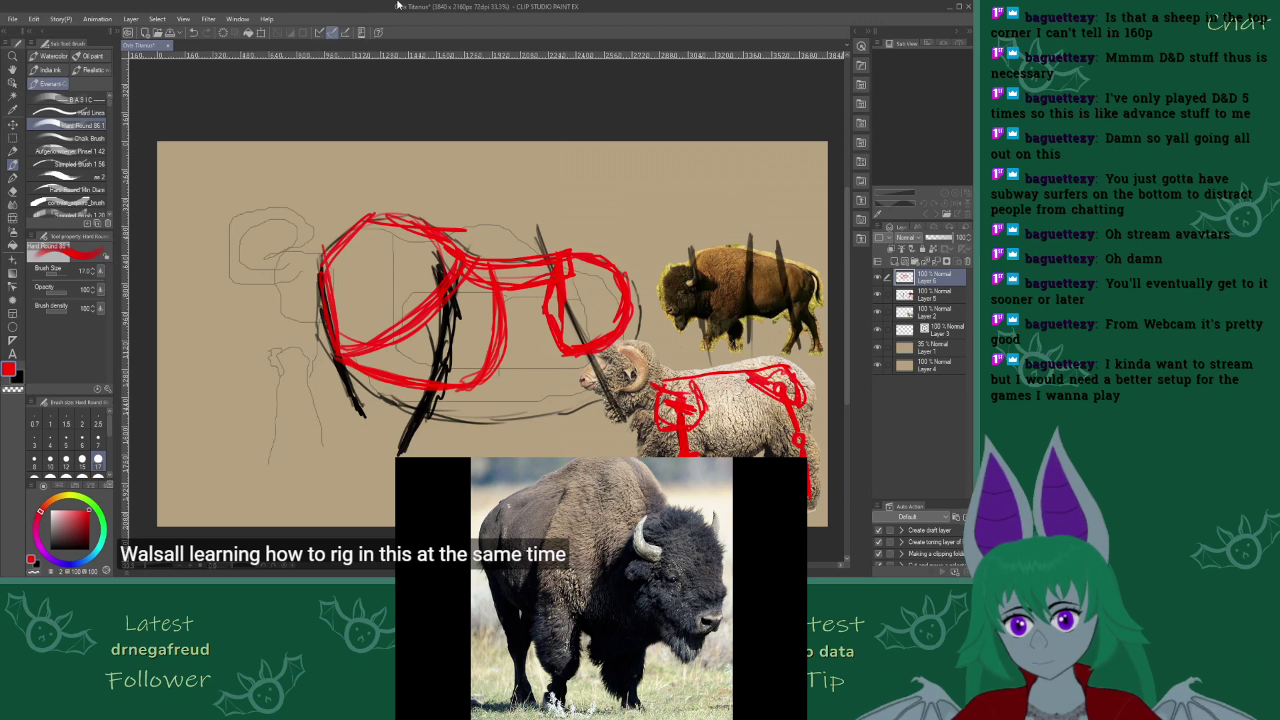
Draw the front leg's bones in red with circled shoulder and knee joints, and mark the hip joint inside the hip mass
mouse_move(377, 292)
left_mouse_down()
mouse_move(392, 297)
mouse_move(373, 298)
mouse_move(384, 308)
mouse_move(369, 293)
mouse_move(389, 290)
left_mouse_up()
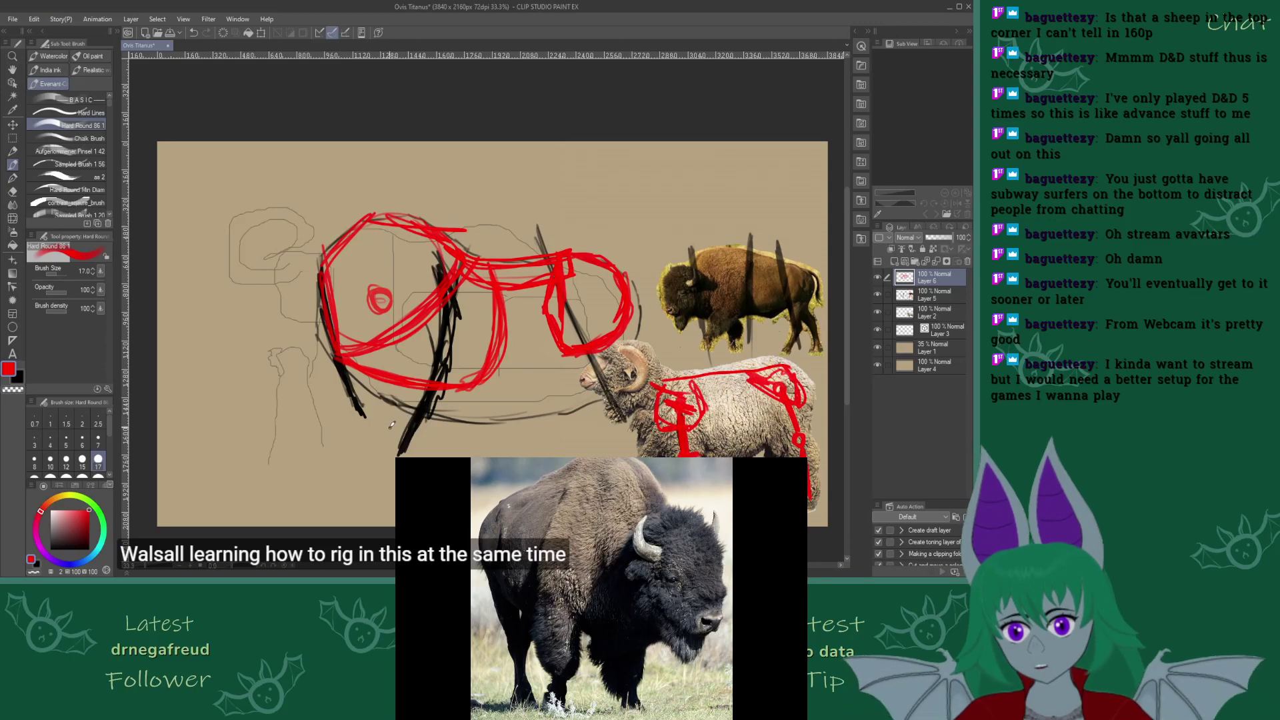
left_click_drag(390, 421, 381, 427)
mouse_move(380, 307)
left_mouse_down()
mouse_move(390, 420)
mouse_move(385, 364)
left_mouse_up()
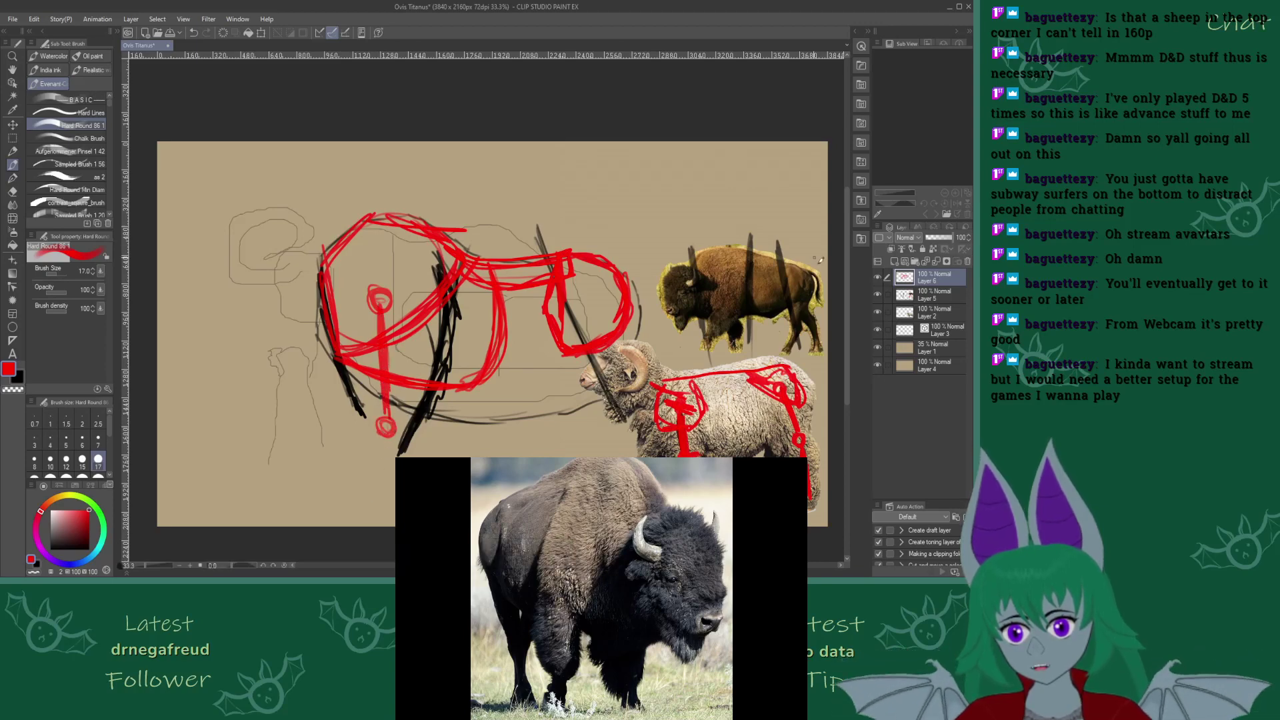
mouse_move(847, 298)
left_mouse_down()
mouse_move(845, 316)
mouse_move(846, 298)
left_mouse_up()
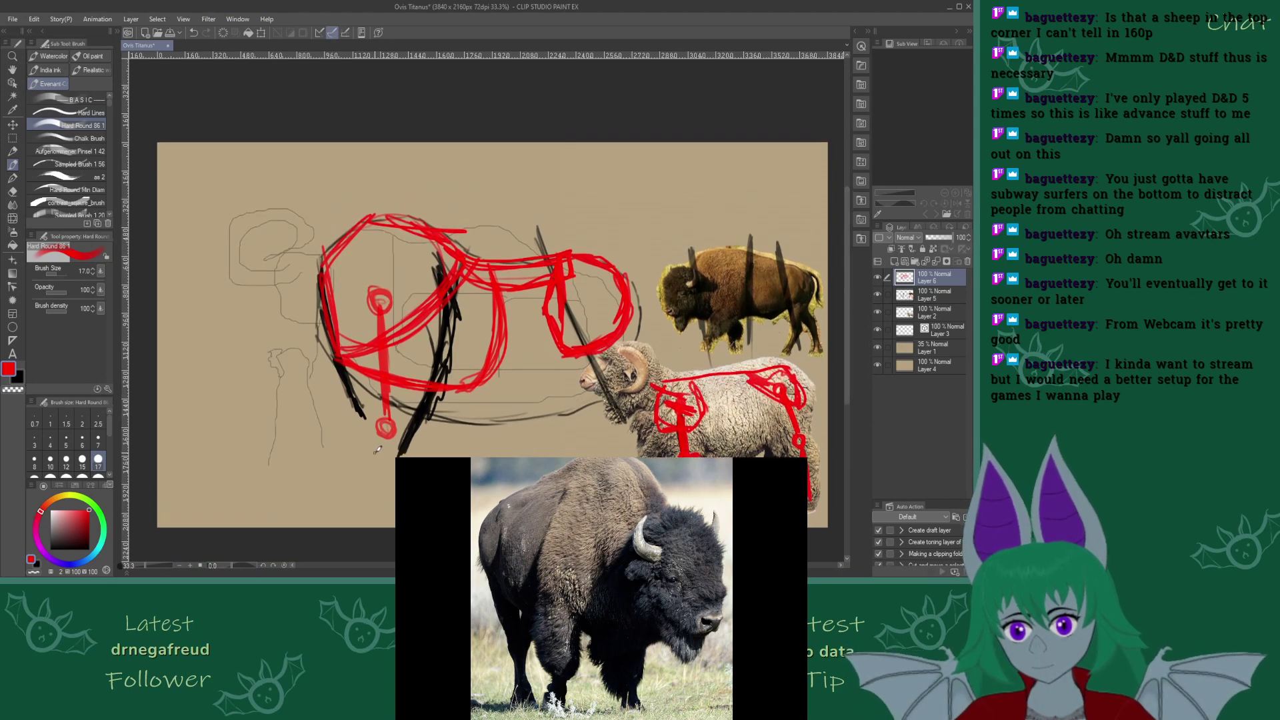
left_click_drag(385, 435, 375, 502)
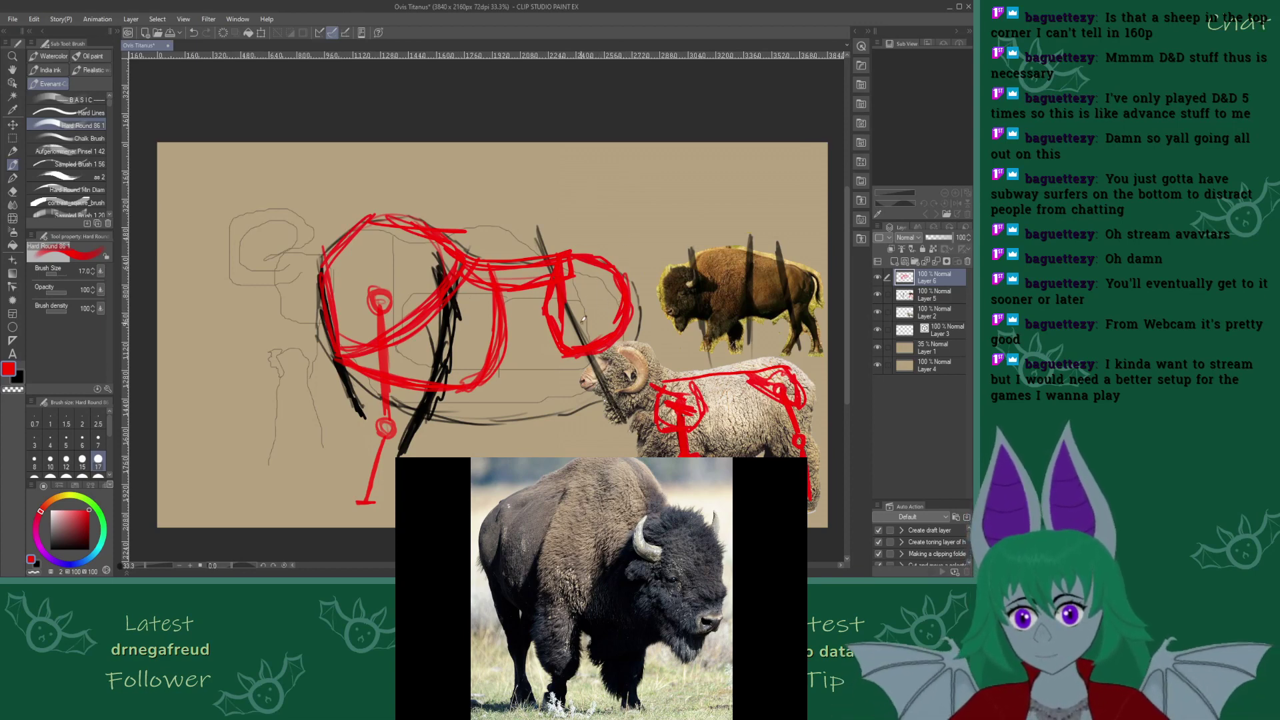
left_click_drag(580, 310, 587, 319)
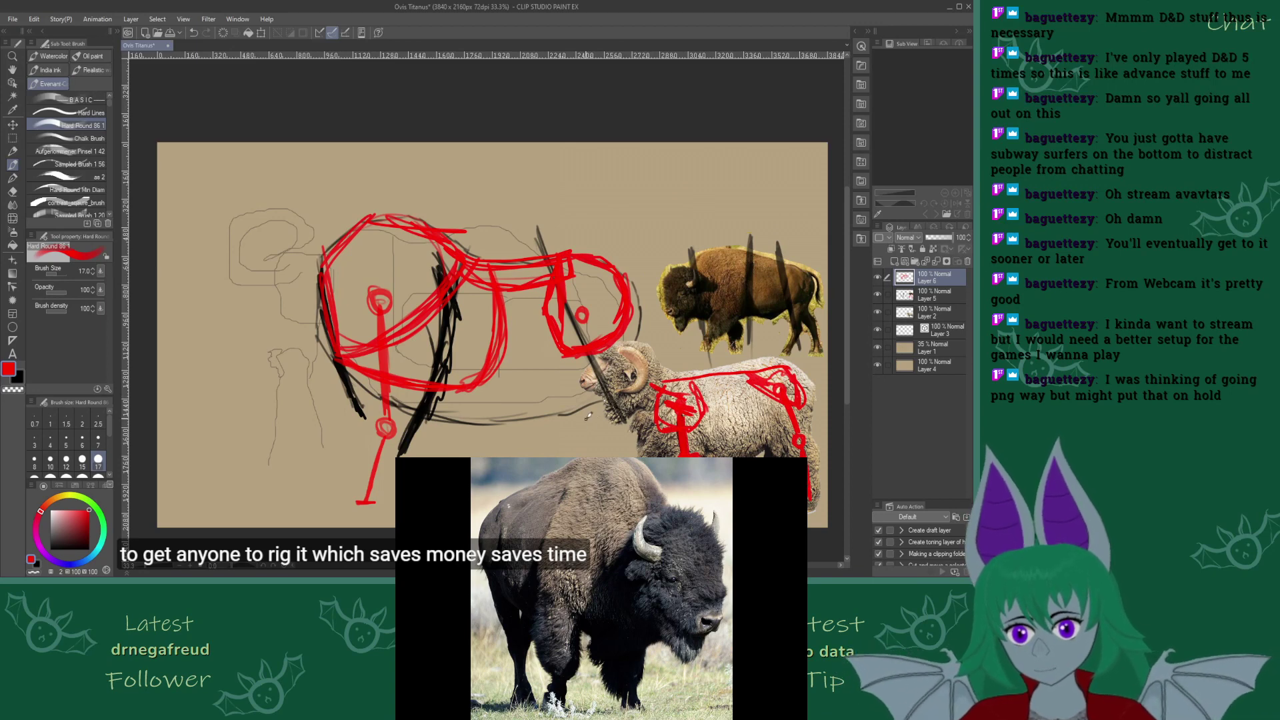
Try nearly vertical hind leg bones below the hip joint and undo them
left_click_drag(585, 417, 592, 415)
left_click_drag(583, 319, 590, 404)
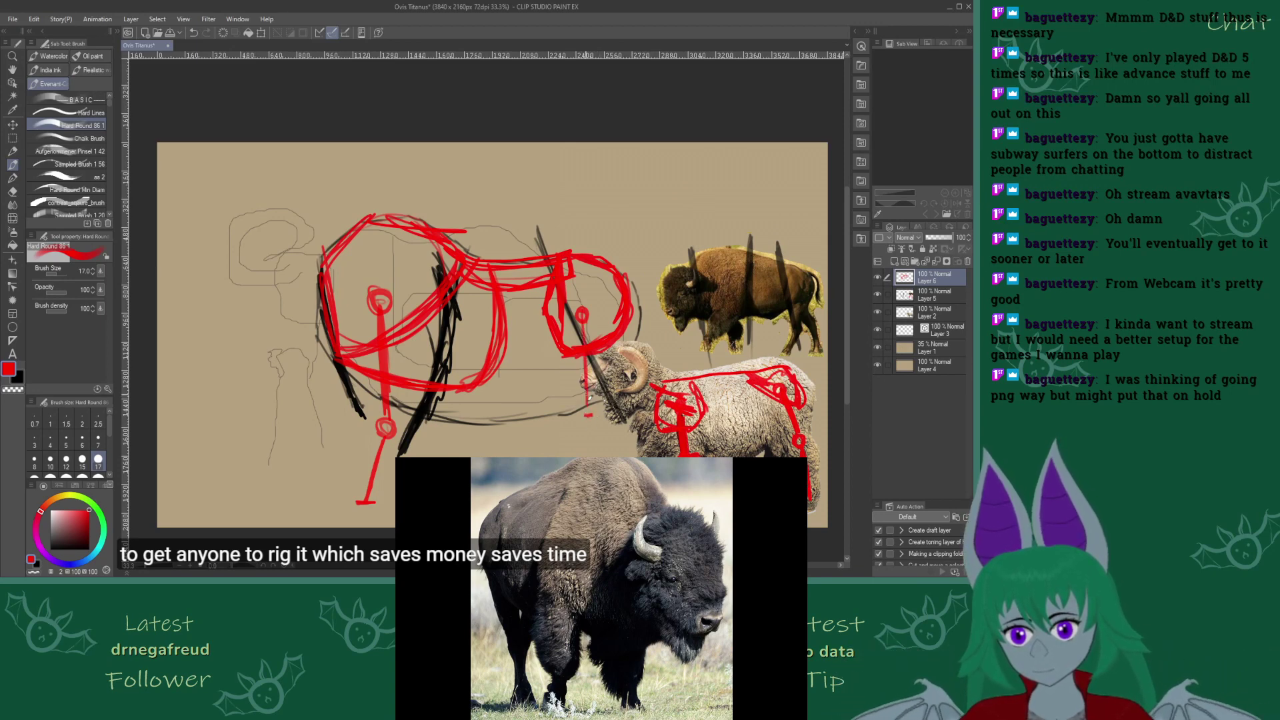
left_click_drag(581, 356, 586, 409)
left_click_drag(582, 320, 584, 334)
left_click_drag(587, 410, 591, 458)
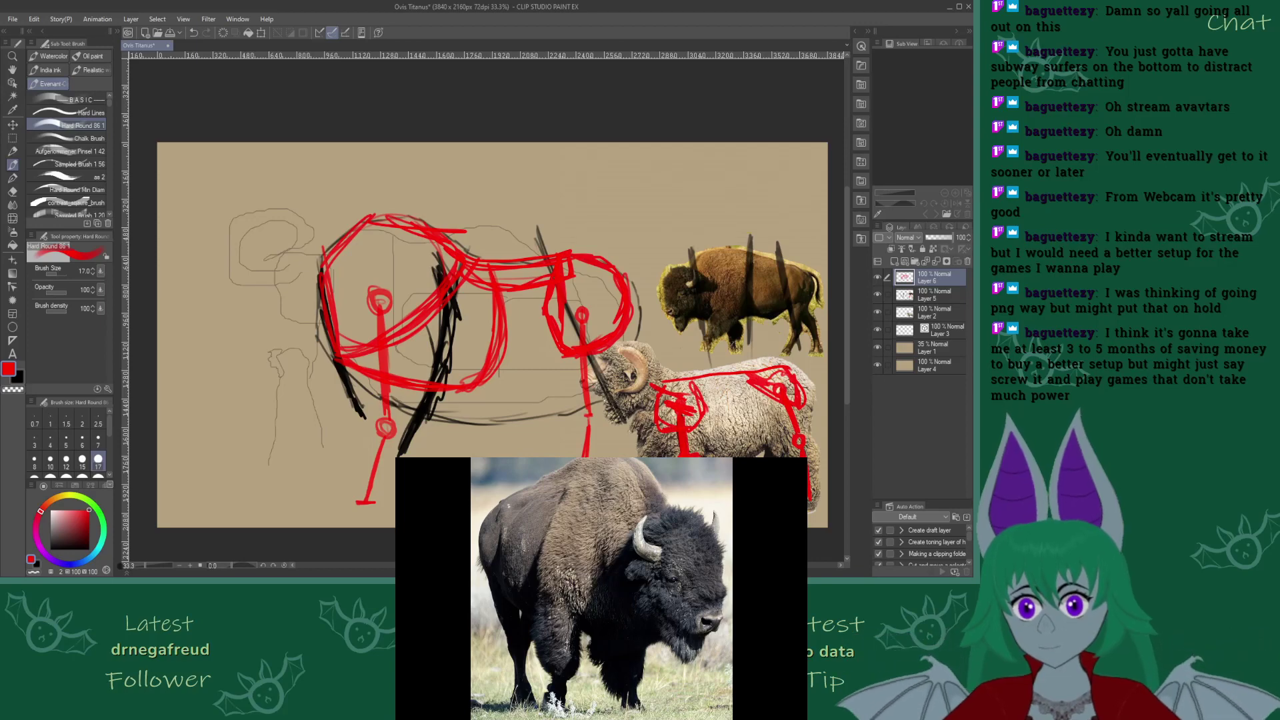
key("ctrl+z")
key("ctrl+z")
key("ctrl+z")
key("ctrl+z")
key("ctrl+z")
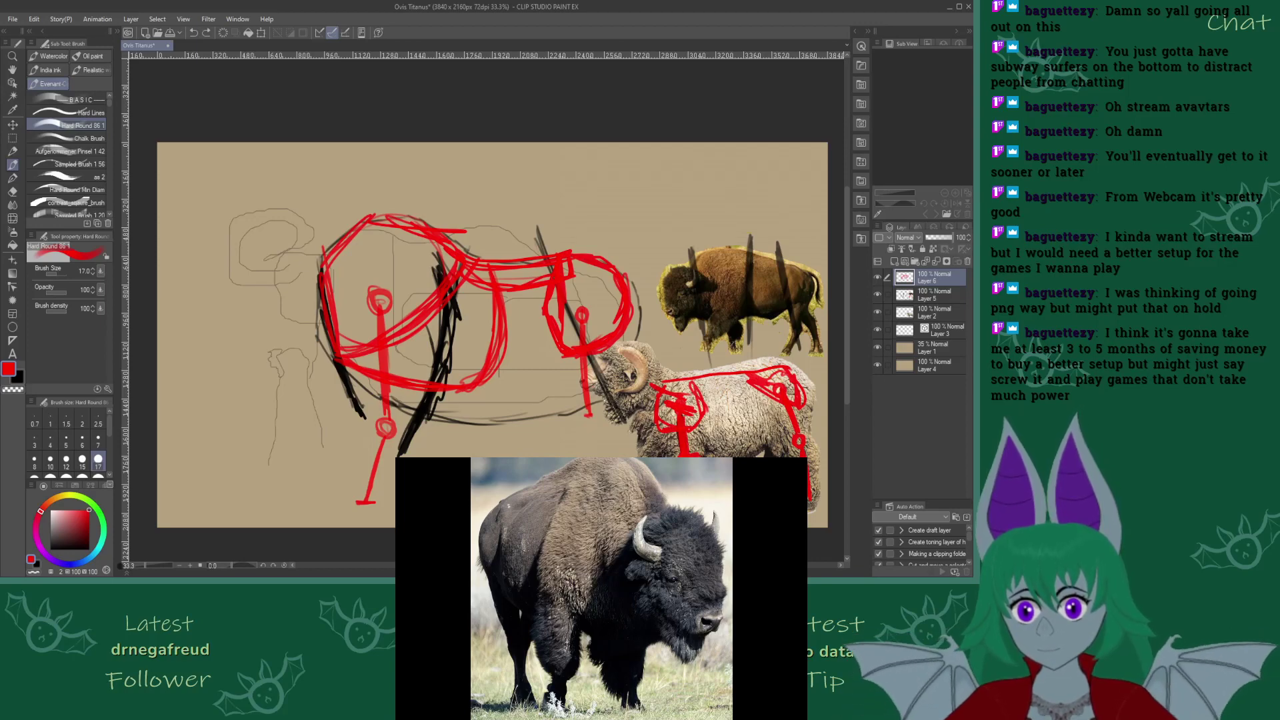
key("ctrl+z")
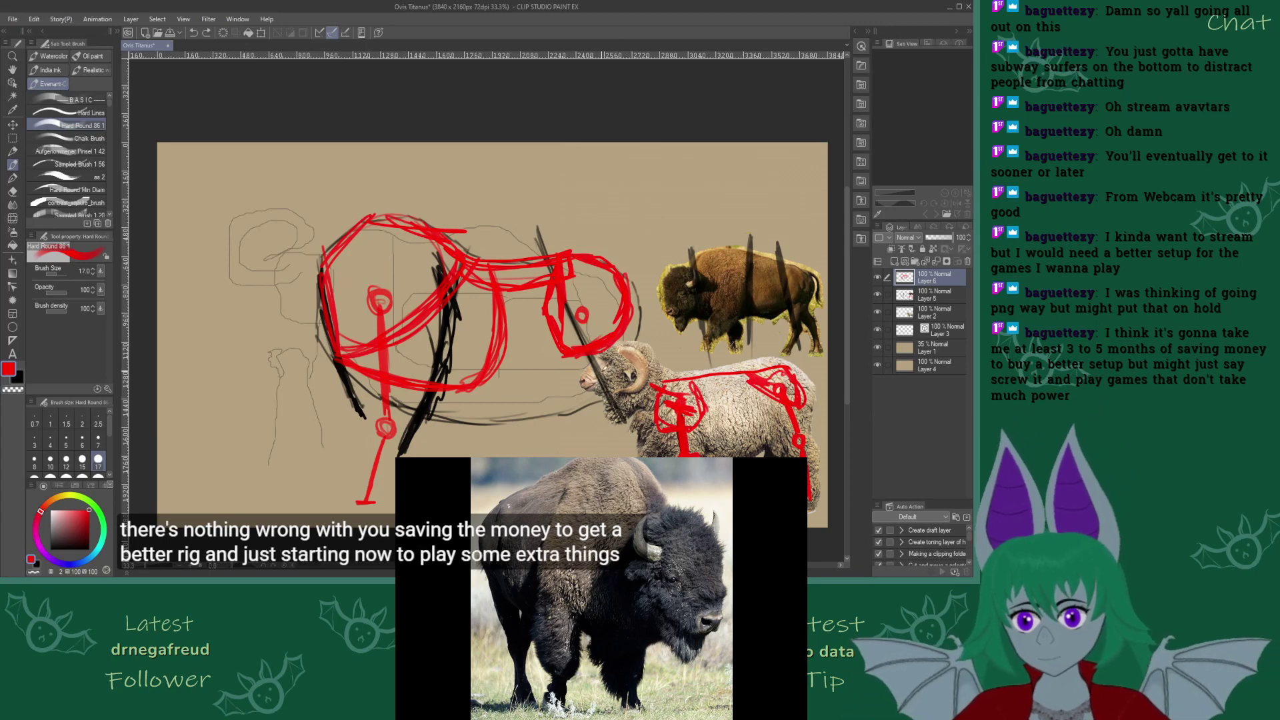
Draw the hind leg bones in red, slanting backward from hip to knee, and lower Layer 6's opacity to 37%
mouse_move(584, 323)
left_mouse_down()
mouse_move(612, 408)
mouse_move(607, 458)
left_mouse_up()
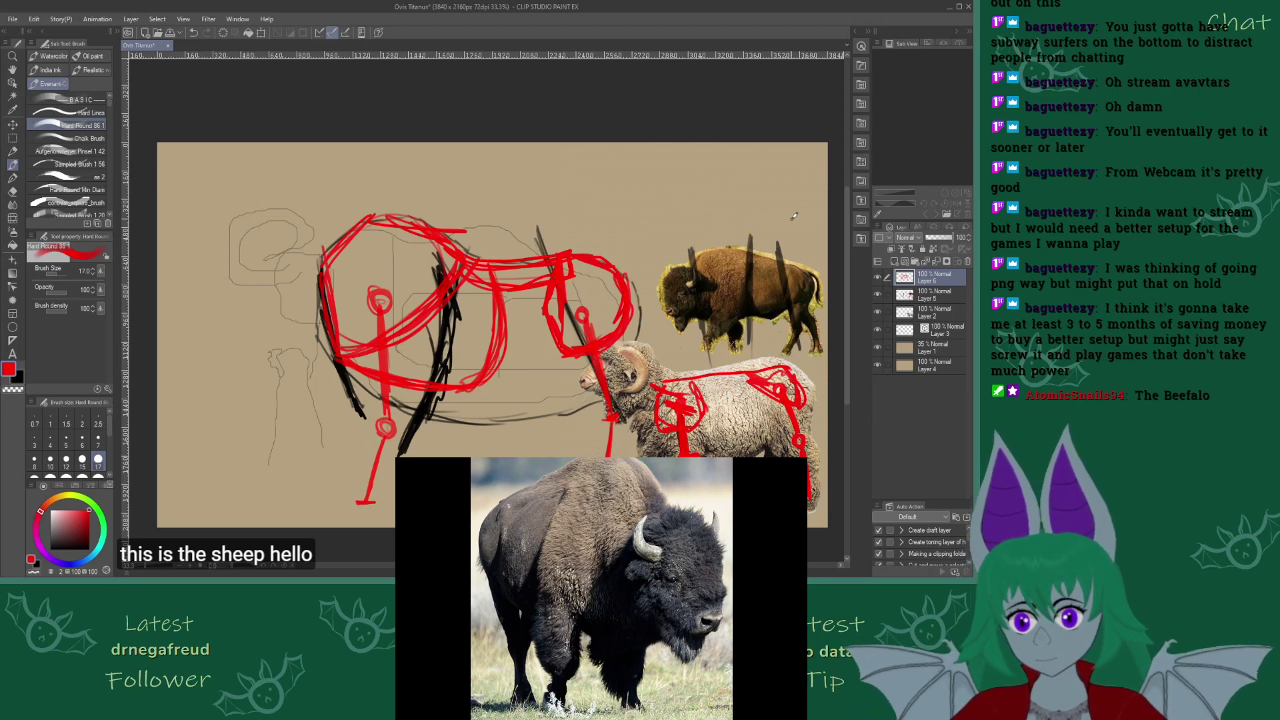
scroll(482, 289, "right", 2)
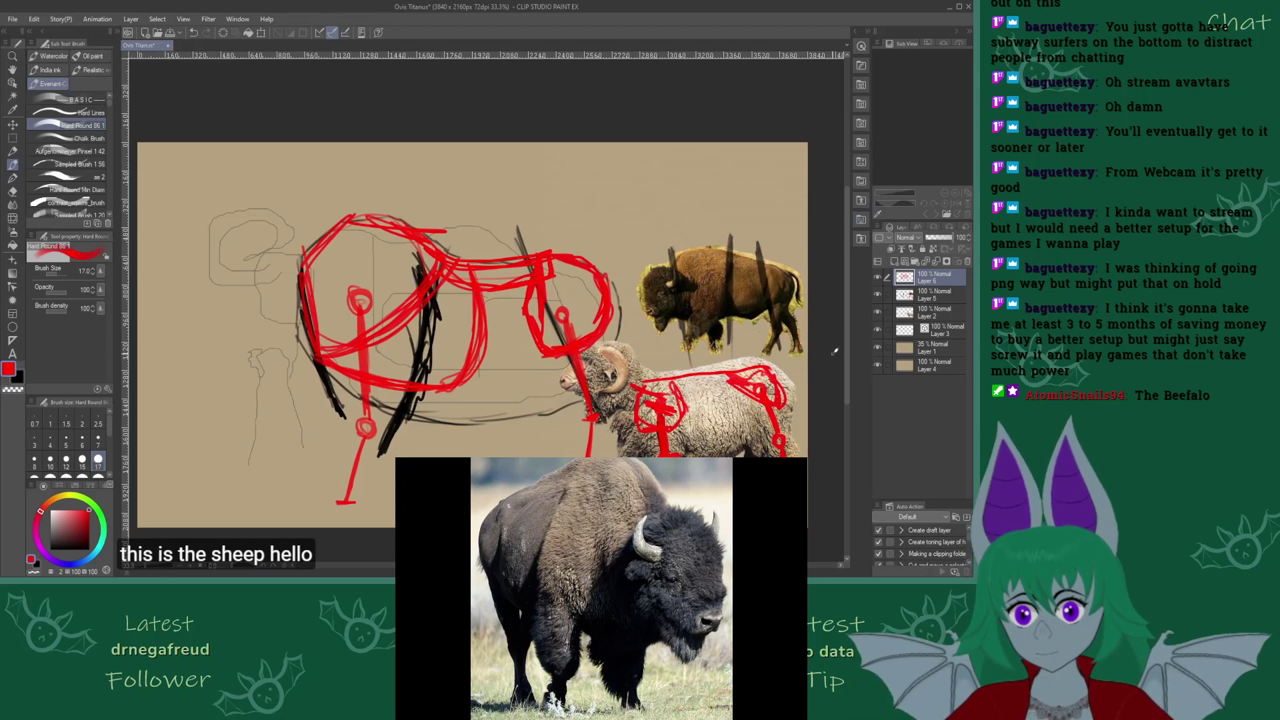
scroll(844, 368, "down", 1)
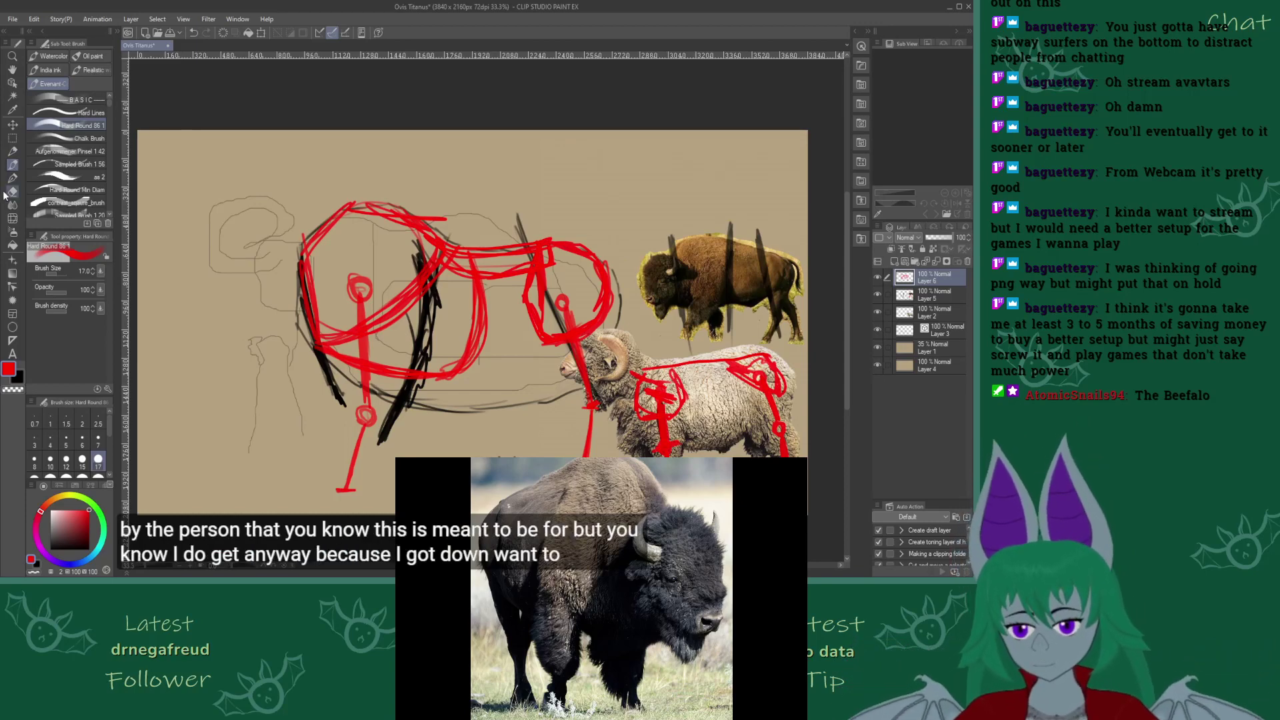
left_click(939, 238)
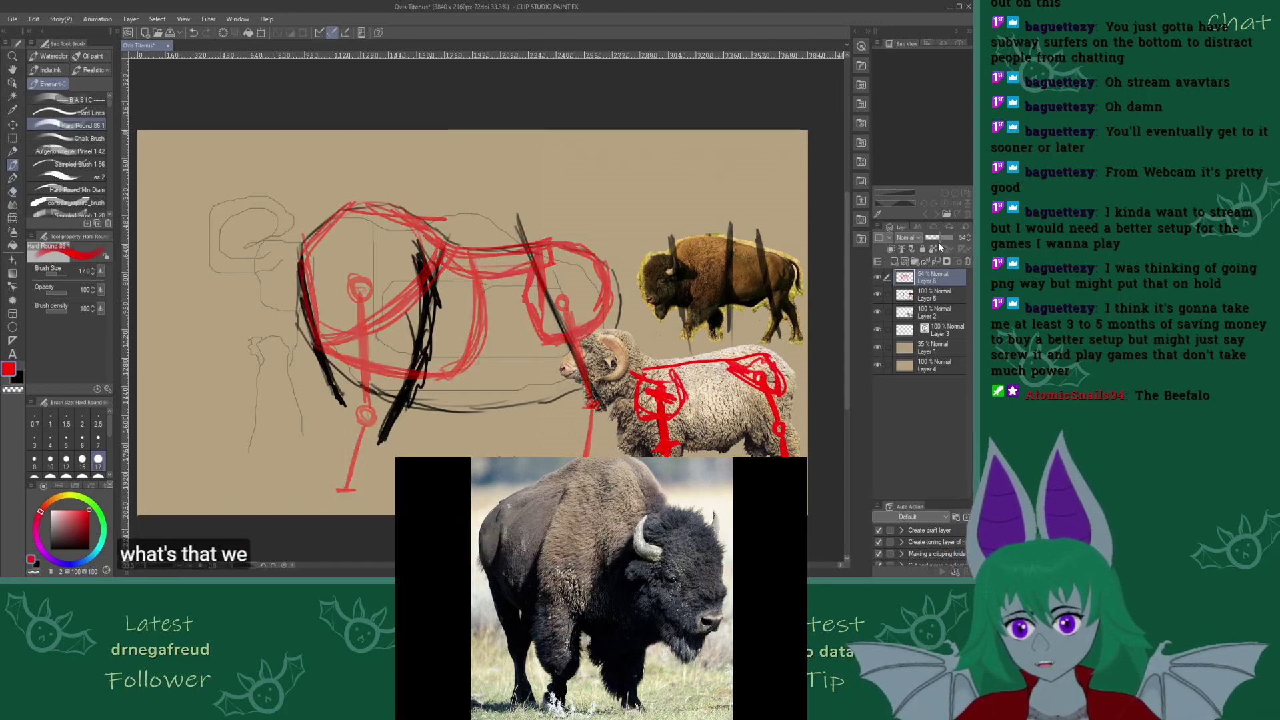
left_click(934, 238)
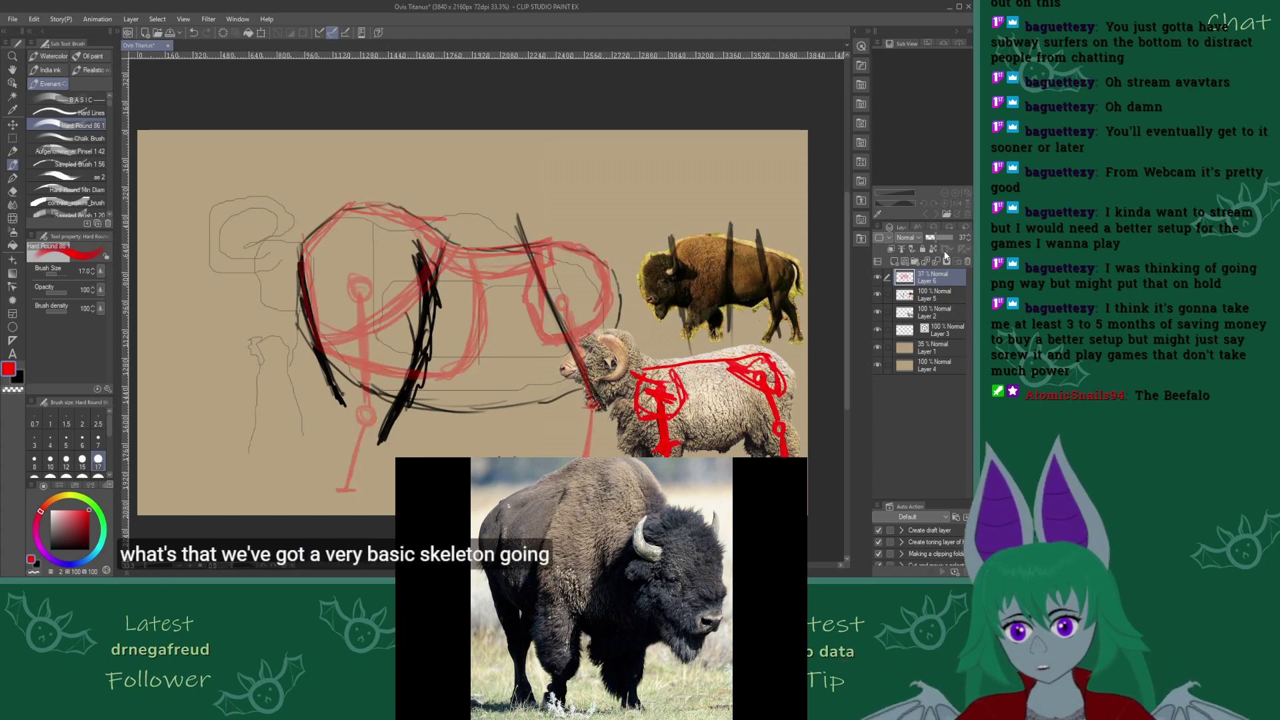
Erase the red structure marks over the ram reference on Layer 5
left_click(912, 300)
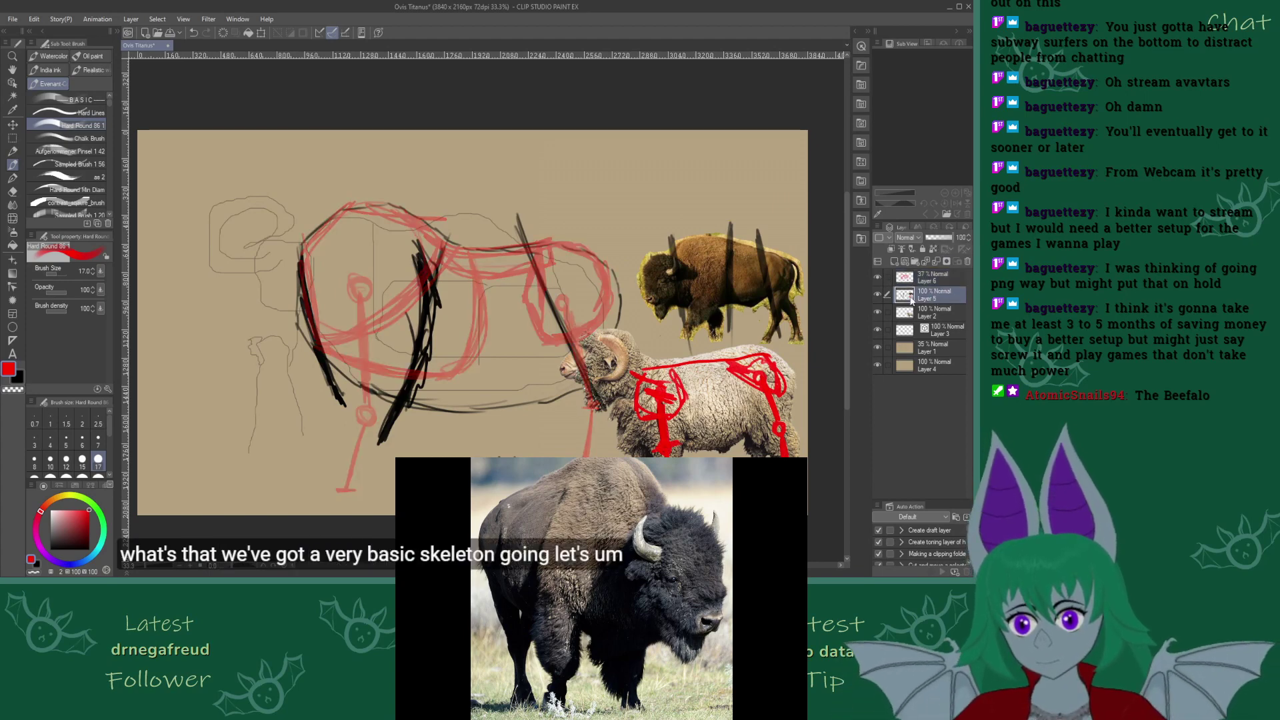
key("e")
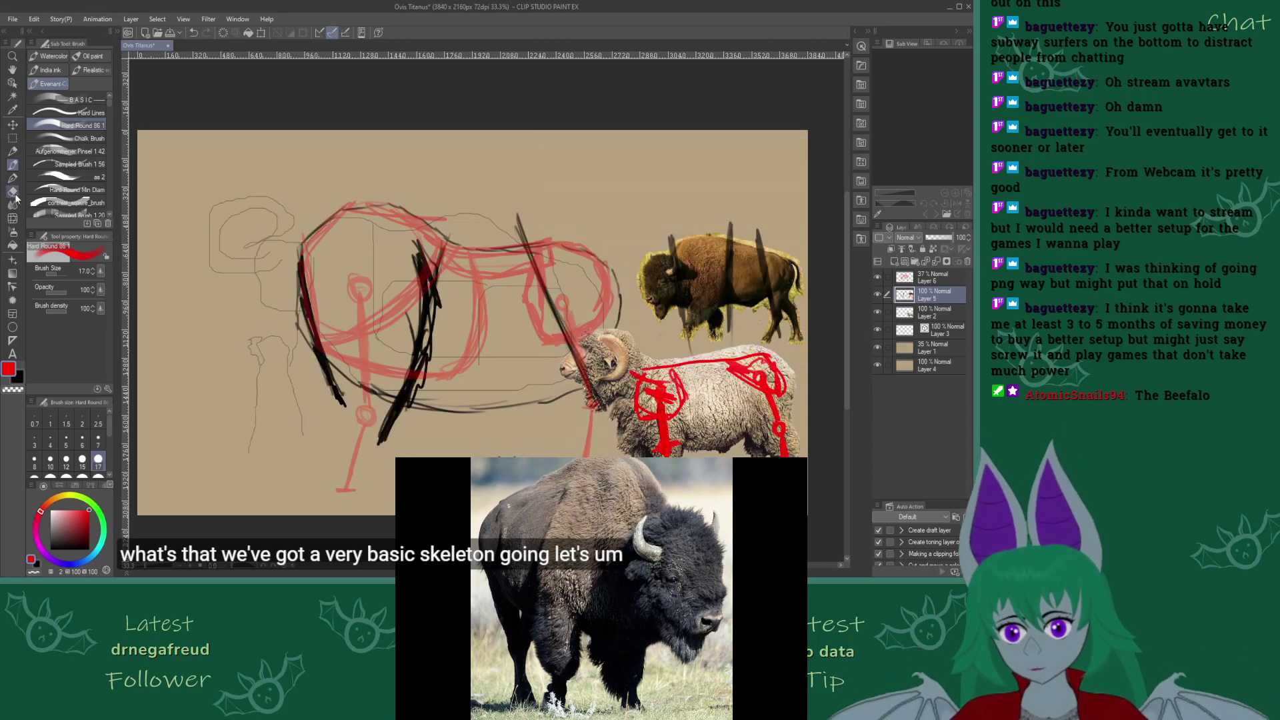
mouse_move(632, 373)
left_mouse_down()
mouse_move(663, 433)
mouse_move(667, 358)
mouse_move(685, 397)
mouse_move(663, 447)
left_mouse_up()
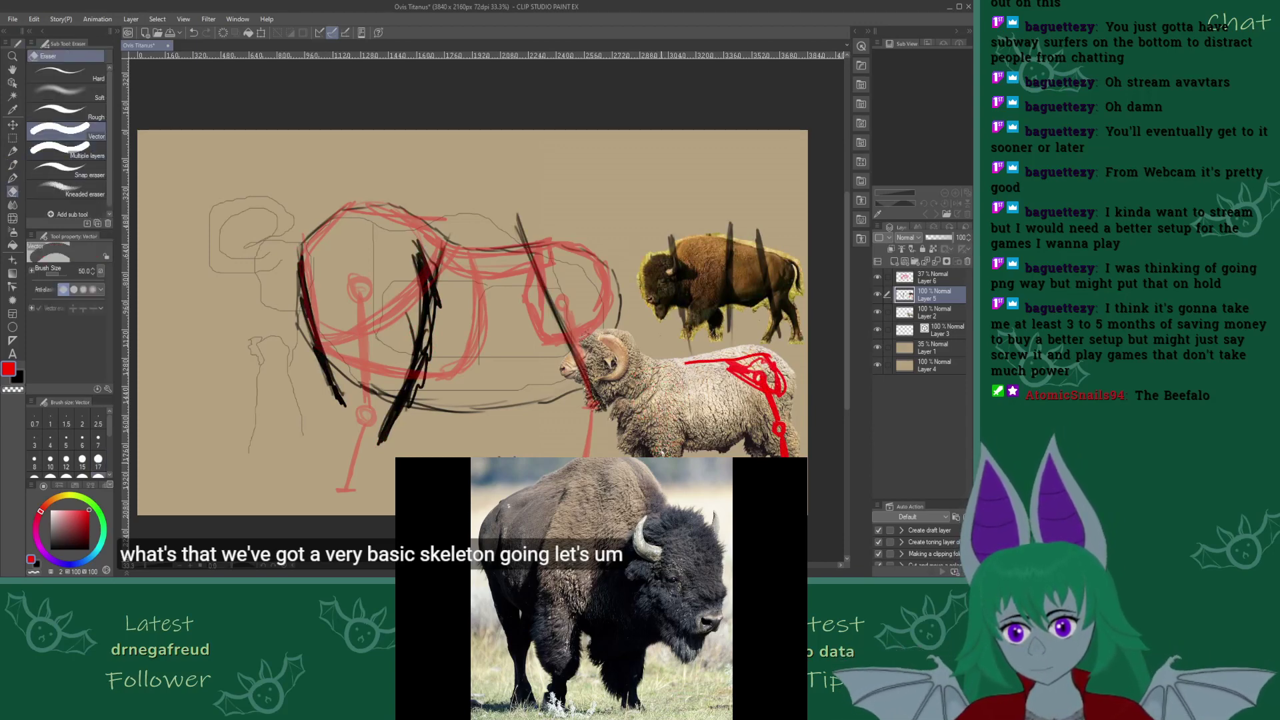
mouse_move(686, 362)
left_mouse_down()
mouse_move(750, 360)
mouse_move(698, 358)
mouse_move(748, 376)
mouse_move(760, 356)
mouse_move(752, 394)
mouse_move(786, 429)
mouse_move(781, 380)
mouse_move(789, 437)
mouse_move(790, 400)
left_mouse_up()
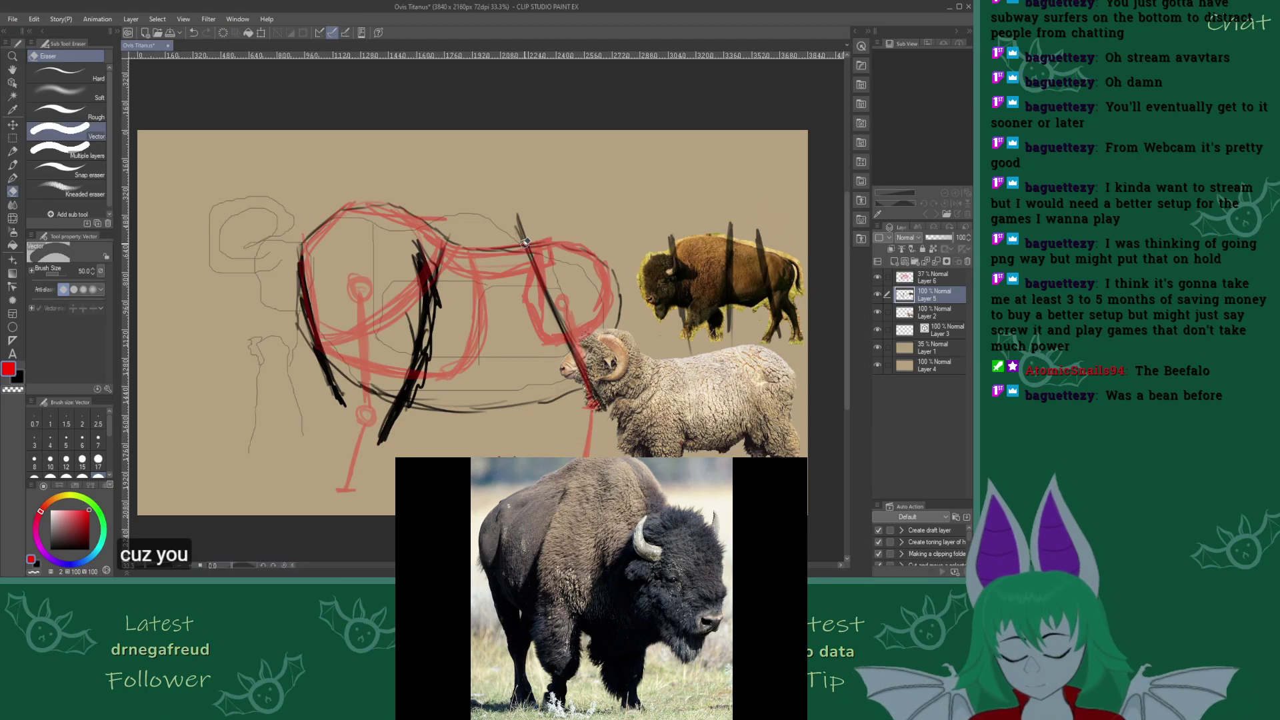
Scale down the ram reference on Layer 2 so that it clears the creature sketch
left_click(943, 312)
key("ctrl+t")
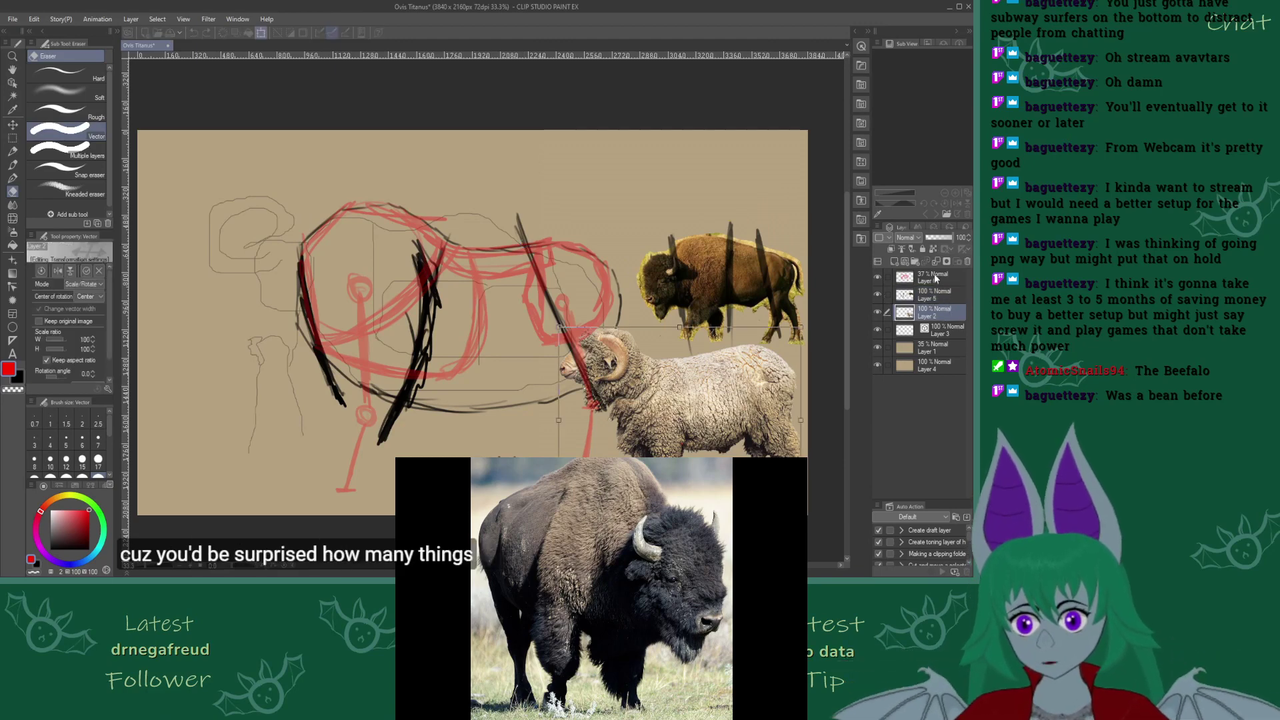
left_click_drag(559, 327, 613, 369)
key("Return")
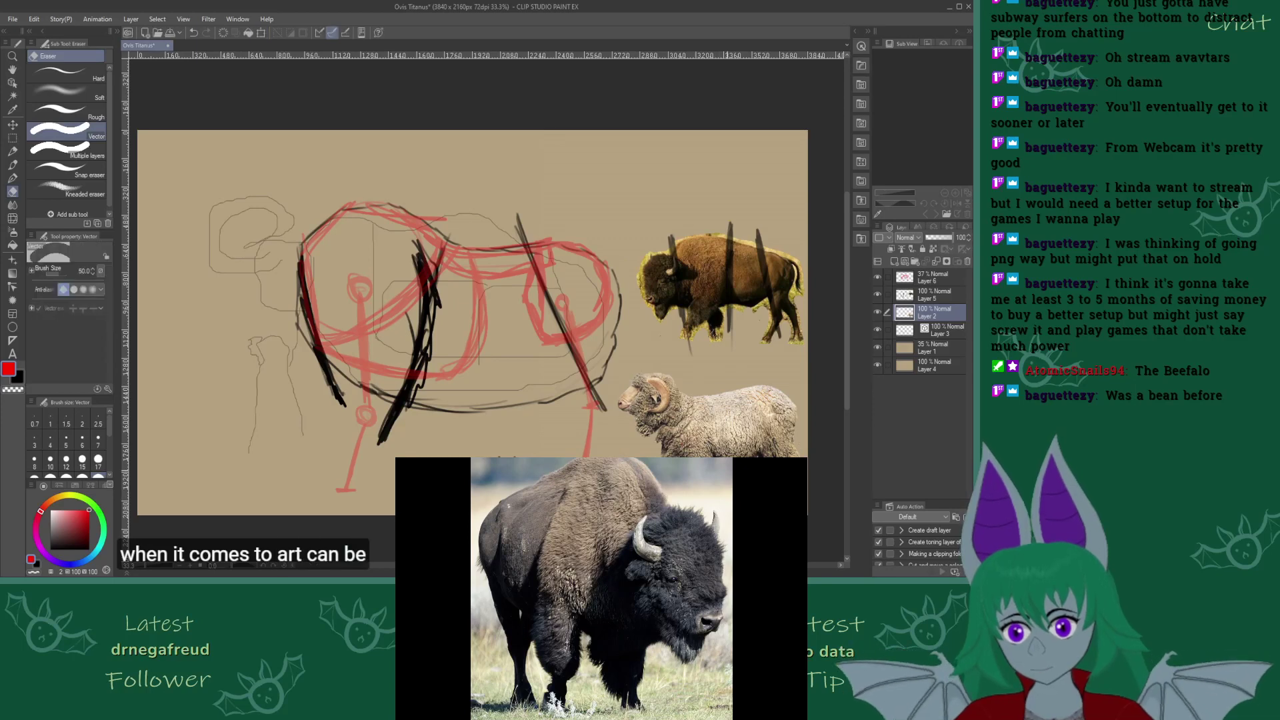
Doodle a smiling bean in black with the Hard Round brush on Layer 5 above the creature and undo it
left_click(930, 292)
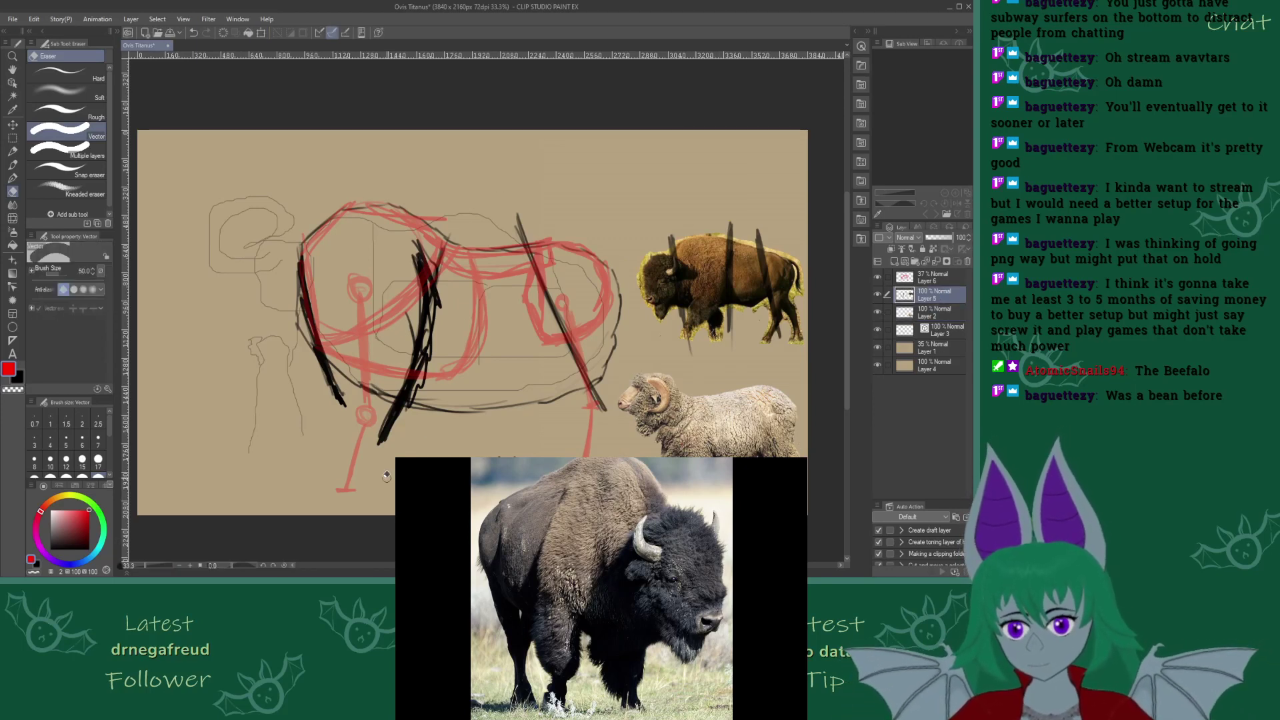
left_click(12, 178)
left_click(12, 165)
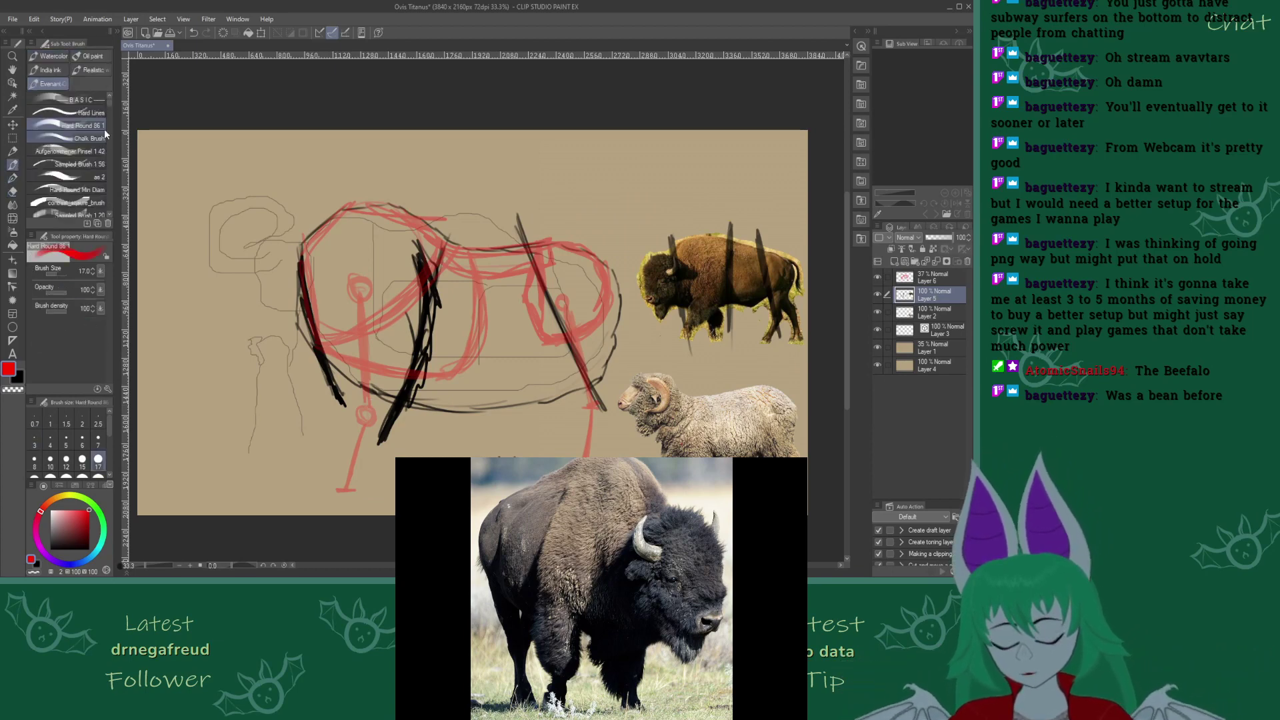
left_click(17, 376)
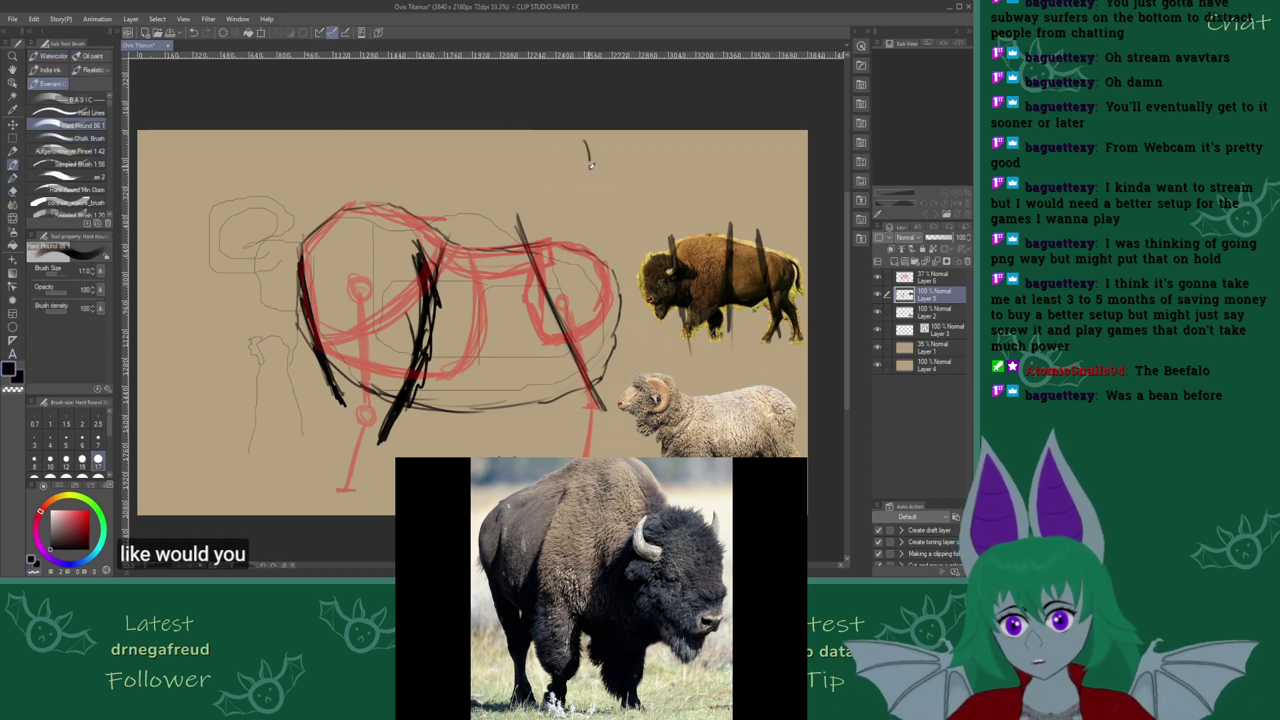
mouse_move(588, 136)
left_mouse_down()
mouse_move(567, 221)
mouse_move(610, 200)
left_mouse_up()
left_click_drag(593, 165, 620, 166)
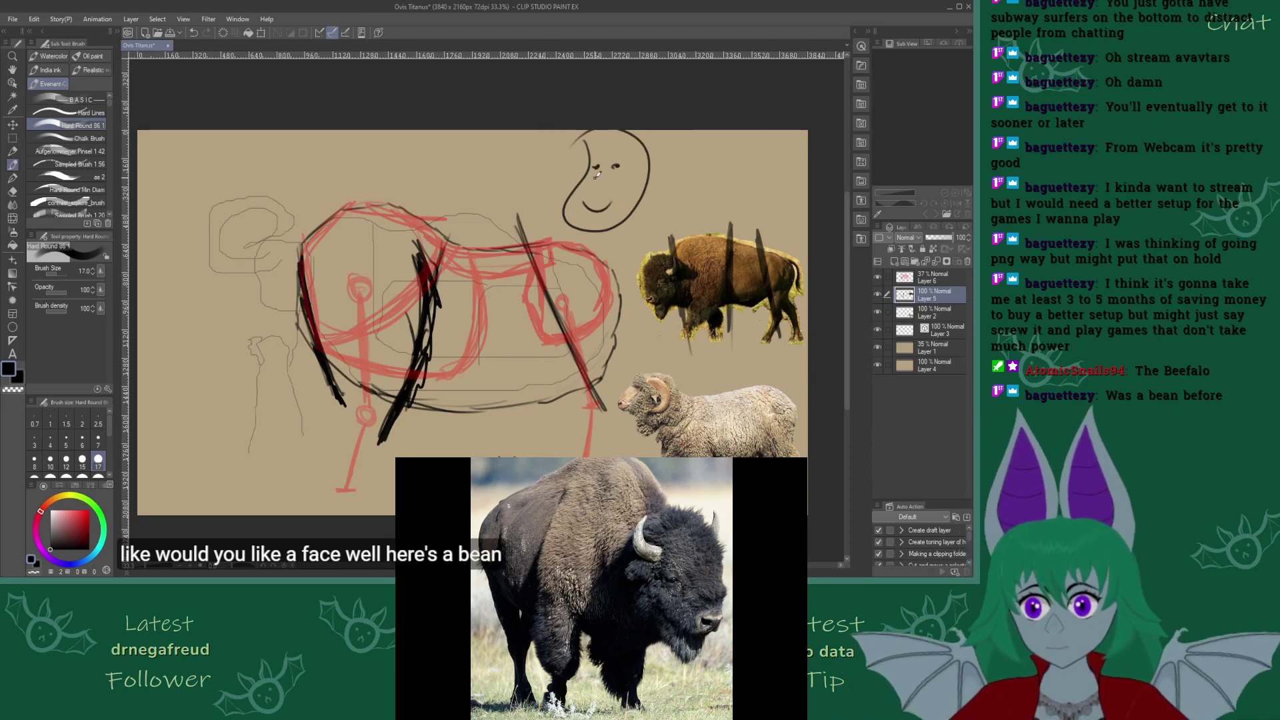
key("ctrl+z")
key("ctrl+z")
key("ctrl+z")
key("ctrl+z")
key("ctrl+z")
key("ctrl+z")
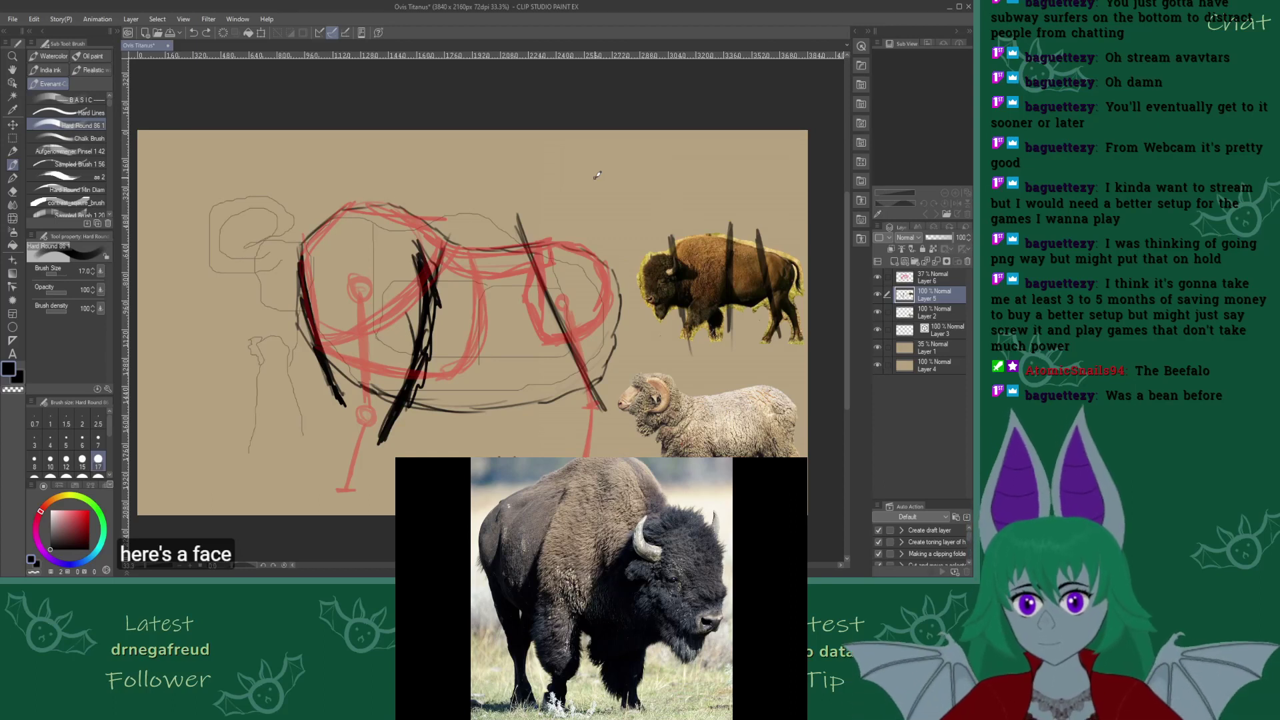
Doodle a black kidney shape above the bison reference and undo it
mouse_move(627, 184)
left_mouse_down()
mouse_move(665, 227)
mouse_move(633, 170)
mouse_move(612, 230)
left_mouse_up()
key("ctrl+z")
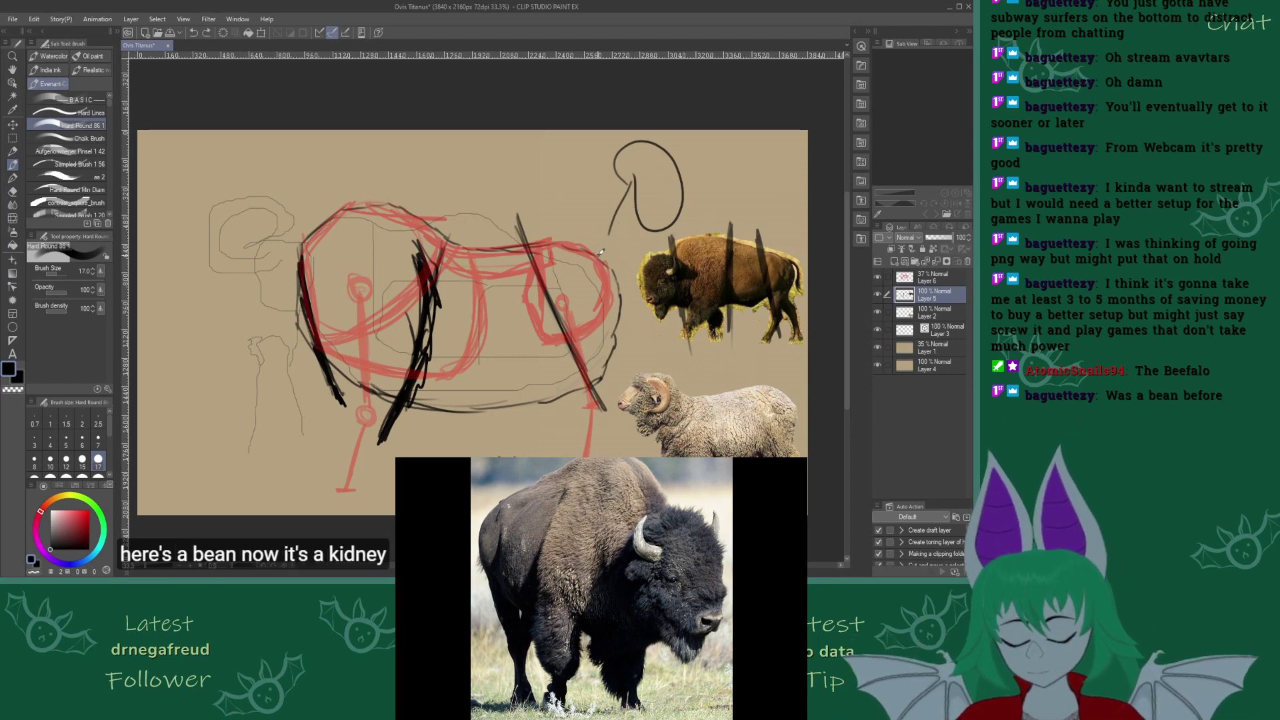
key("ctrl+z")
key("ctrl+z")
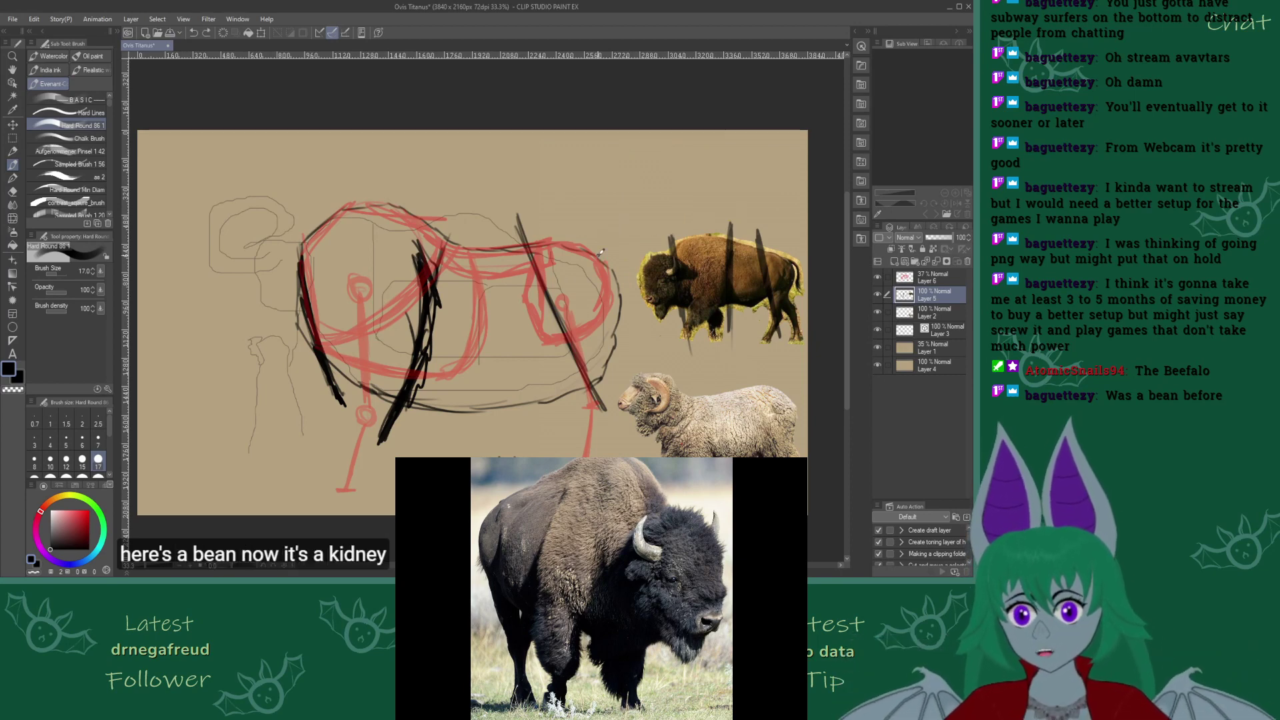
Doodle a black xenomorph head and neck from a curved bean shape above the creature sketch and undo it
mouse_move(603, 140)
left_mouse_down()
mouse_move(607, 246)
mouse_move(568, 203)
mouse_move(506, 157)
left_mouse_up()
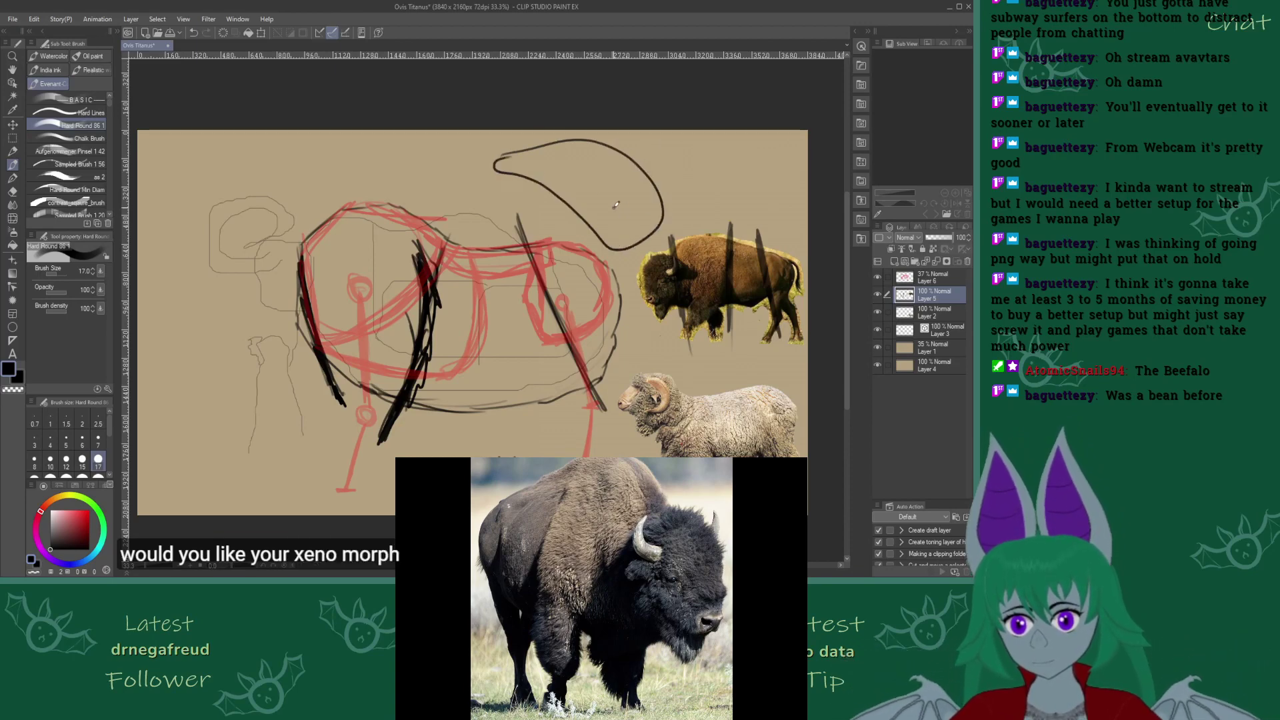
mouse_move(627, 235)
left_mouse_down()
mouse_move(652, 234)
mouse_move(624, 239)
mouse_move(646, 243)
mouse_move(652, 261)
mouse_move(626, 253)
mouse_move(637, 288)
left_mouse_up()
left_click_drag(562, 191, 523, 225)
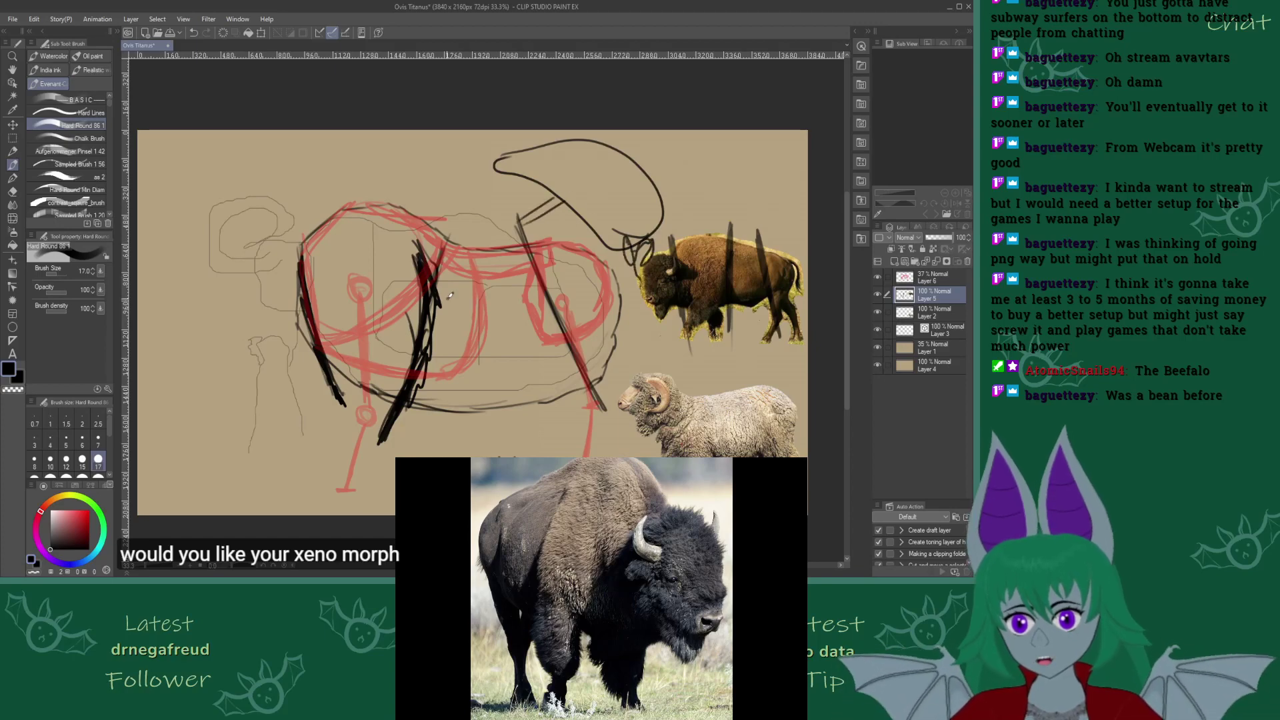
key("ctrl+z")
key("ctrl+z")
key("ctrl+z")
key("ctrl+z")
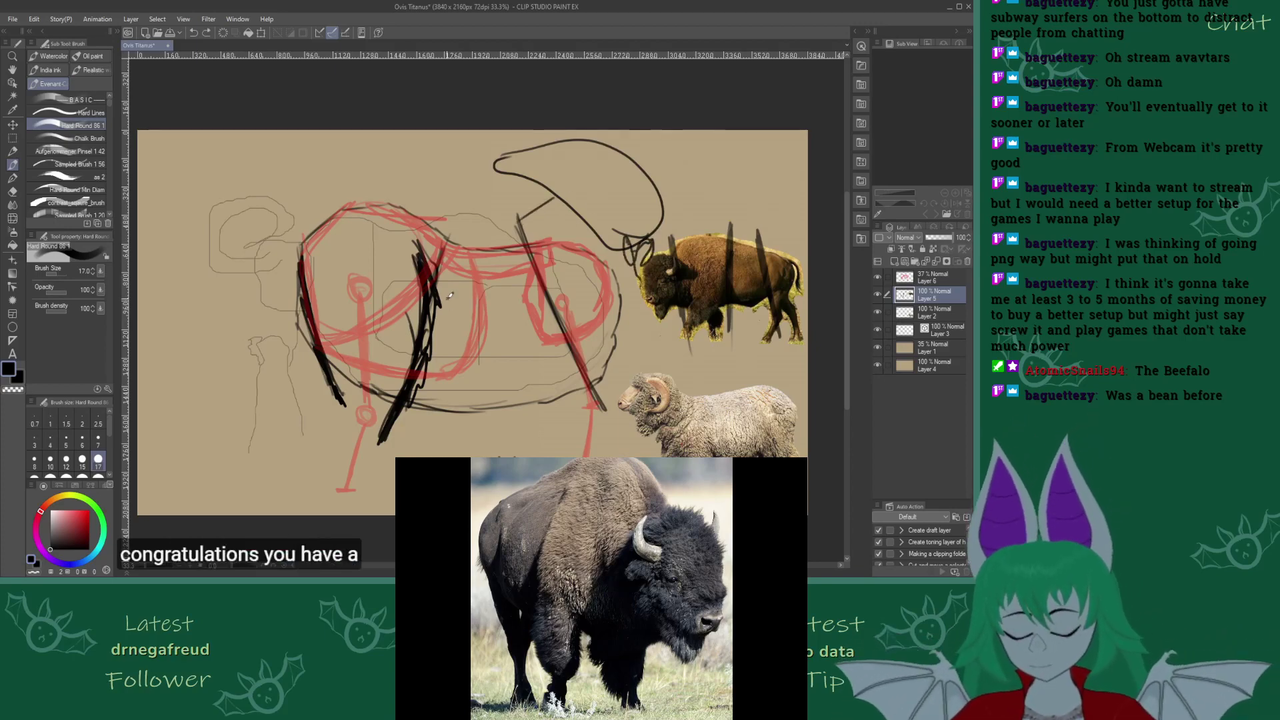
key("ctrl+z")
key("ctrl+z")
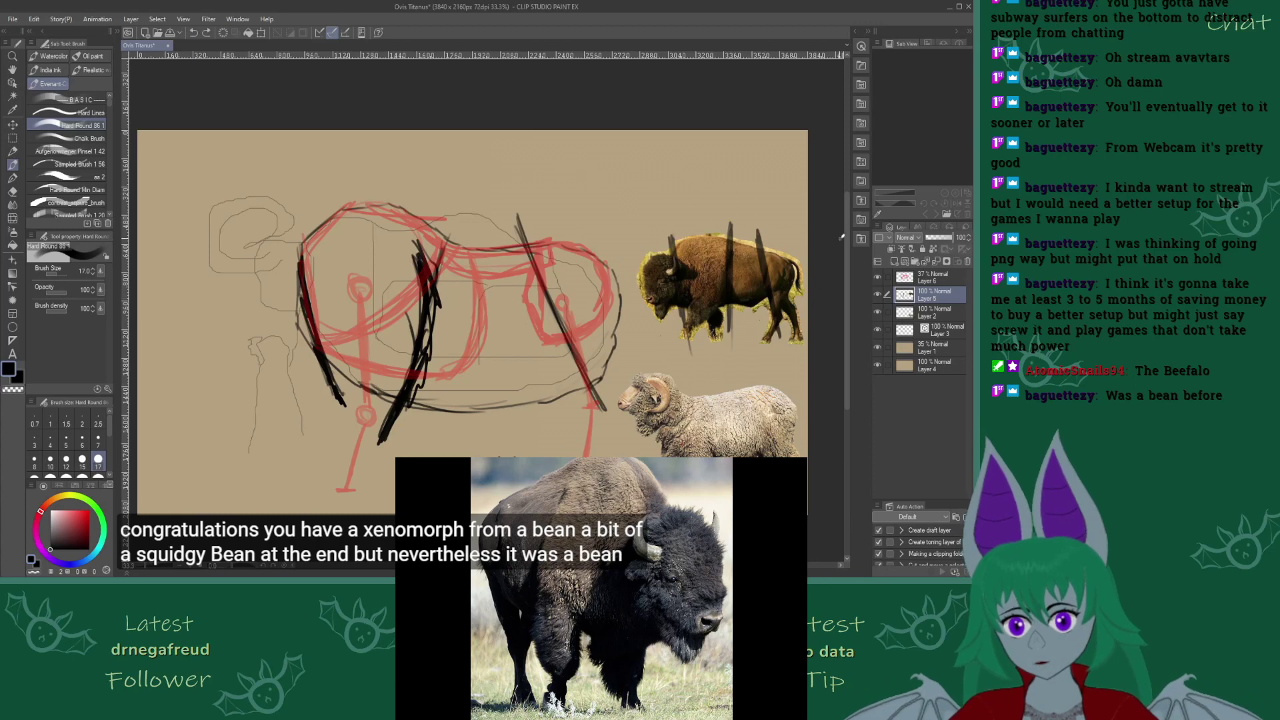
Doodle a black figure in front of the creature with a bean-shaped torso, round head, legs and arms
scroll(847, 251, "down", 2)
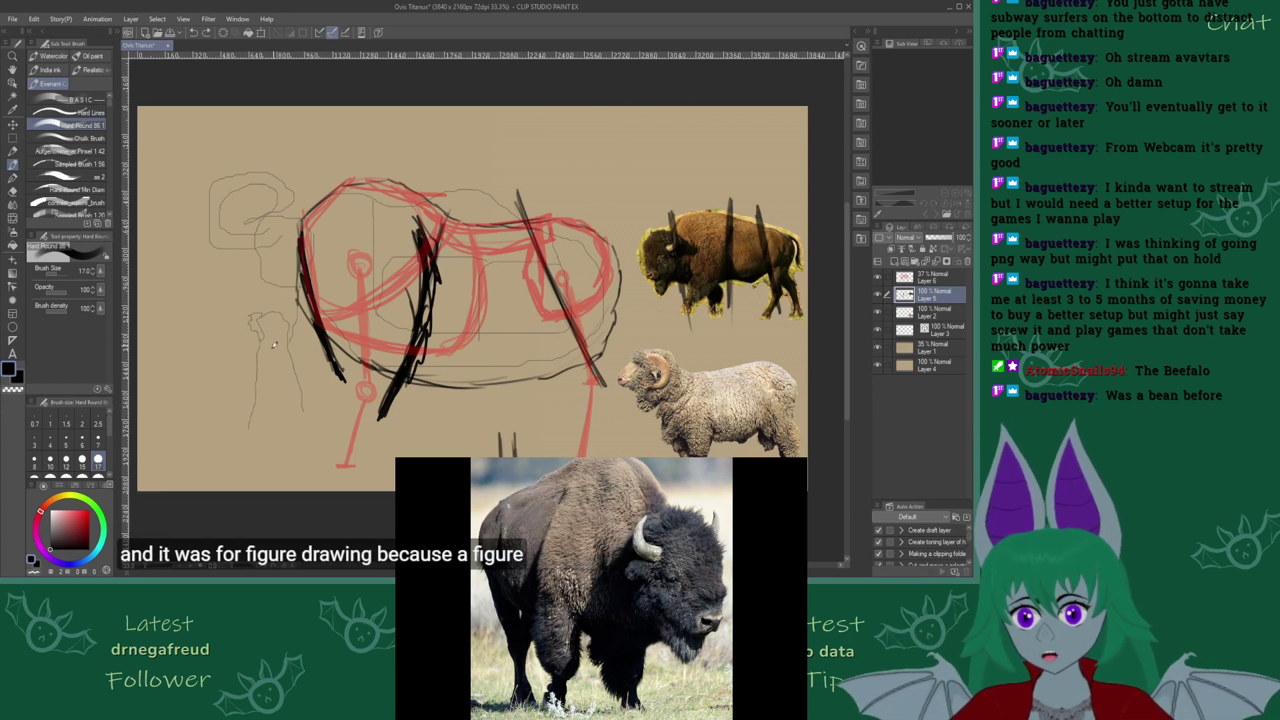
mouse_move(217, 393)
left_mouse_down()
mouse_move(236, 360)
mouse_move(216, 340)
mouse_move(176, 378)
mouse_move(178, 442)
mouse_move(231, 460)
mouse_move(213, 402)
left_mouse_up()
left_click_drag(216, 314, 222, 323)
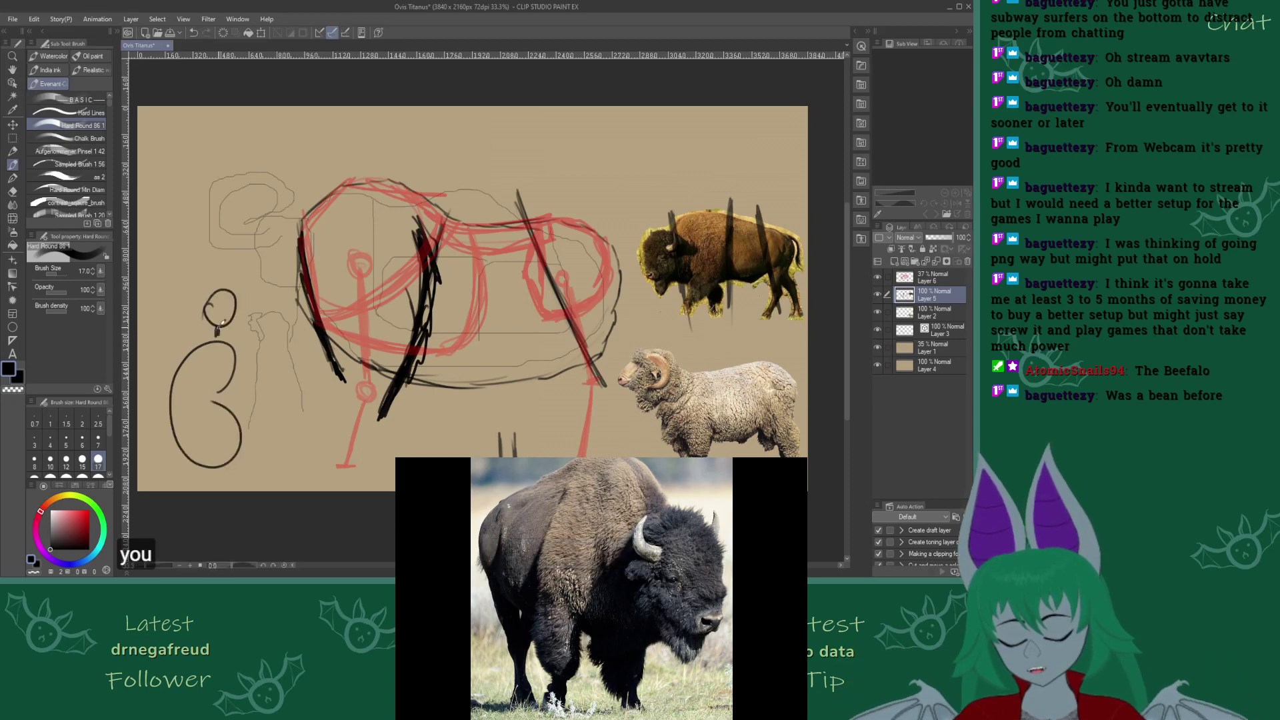
left_click_drag(235, 454, 233, 491)
left_click_drag(190, 455, 189, 491)
left_click_drag(227, 357, 267, 397)
left_click_drag(203, 348, 138, 371)
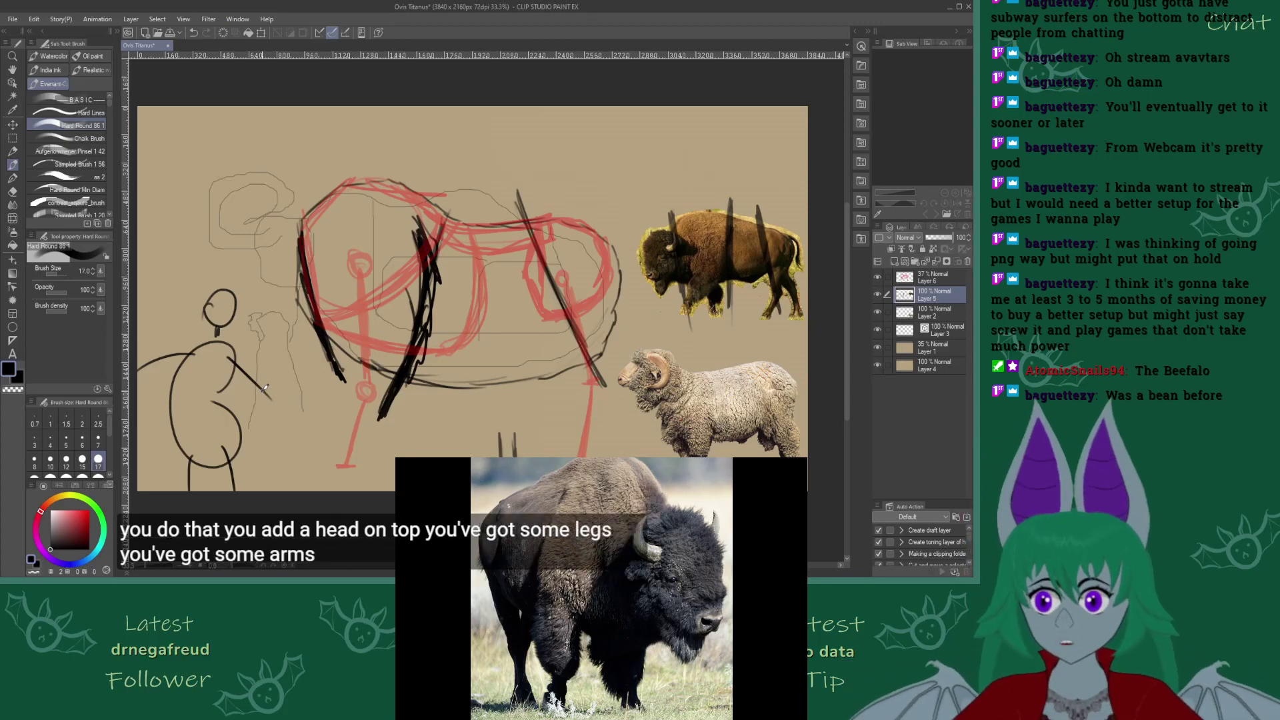
Undo all strokes of the bean-bodied figure doodle
key("ctrl+z")
key("ctrl+z")
key("ctrl+z")
key("ctrl+z")
key("ctrl+z")
key("ctrl+z")
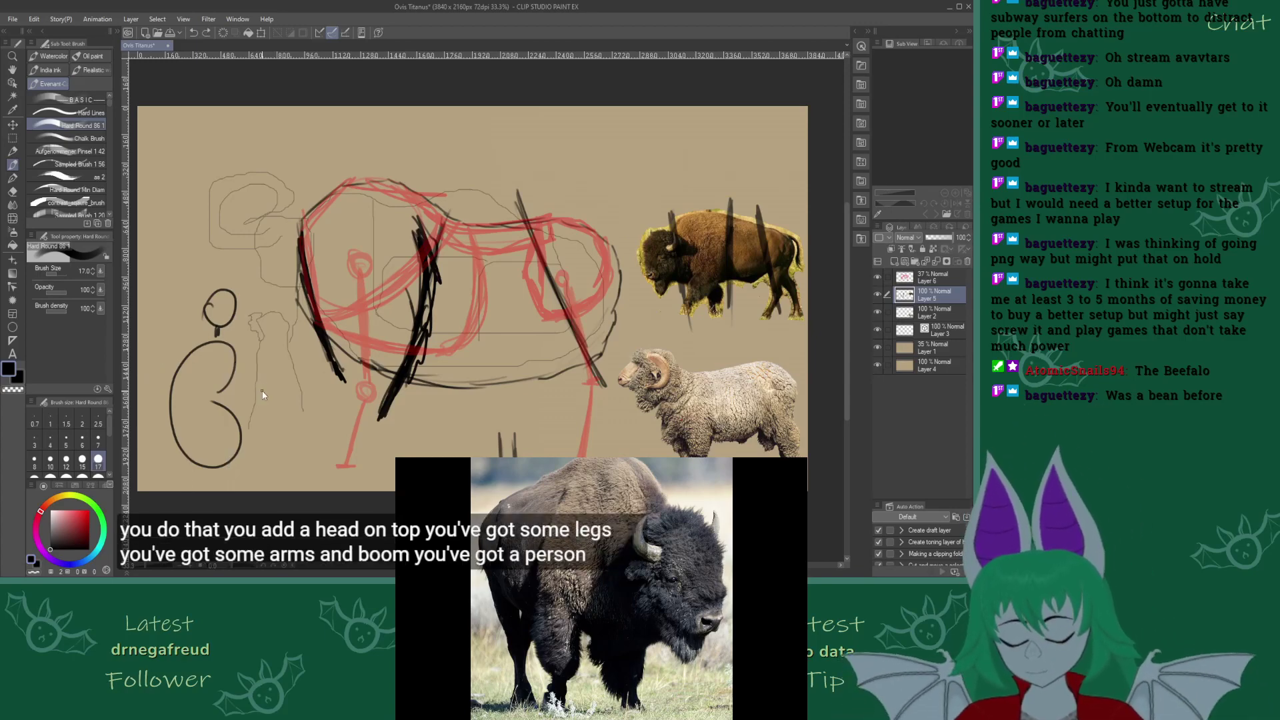
key("ctrl+z")
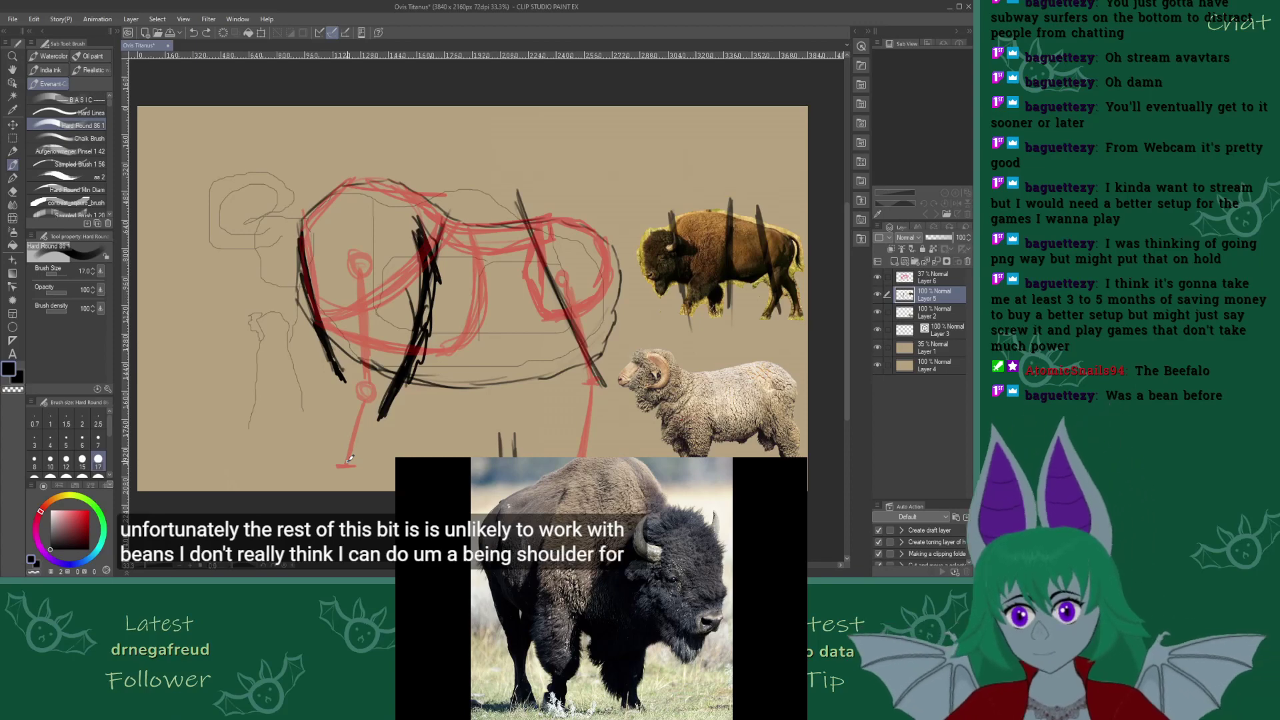
Draw a blocky black hoof at the base of the front leg on Layer 5 and join it to the leg contours
left_click_drag(352, 399, 346, 379)
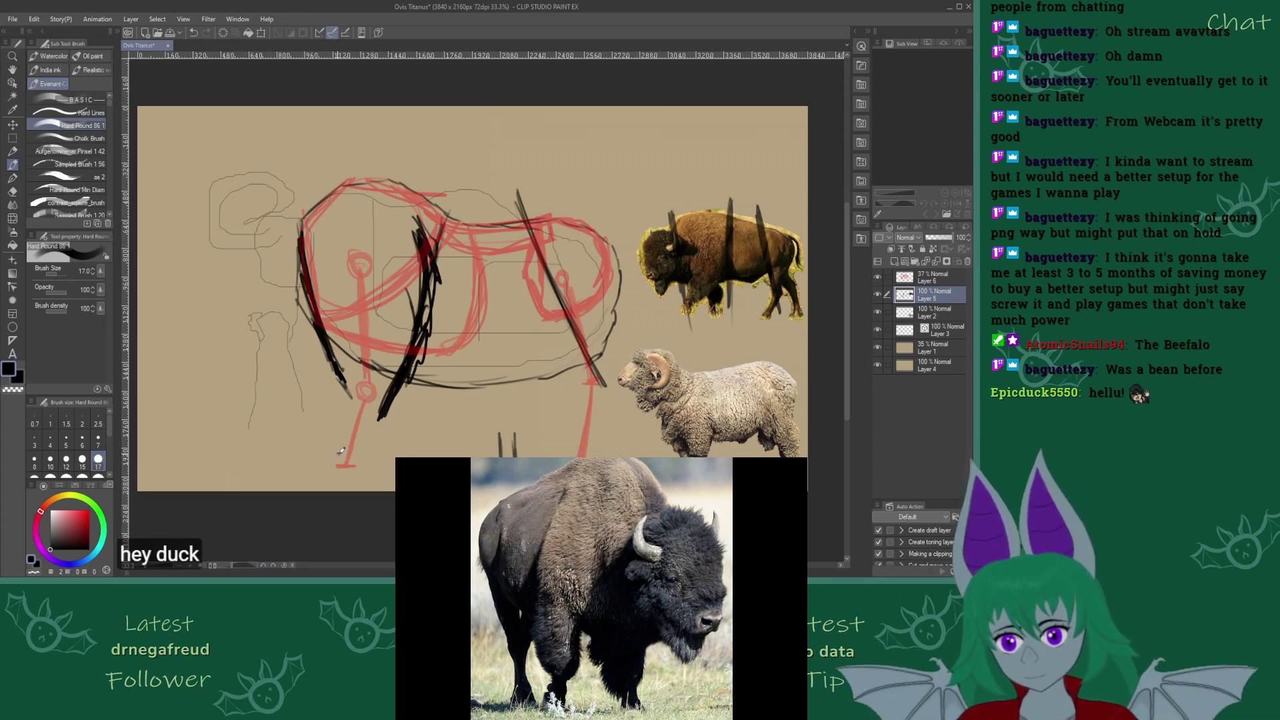
left_click_drag(338, 451, 365, 467)
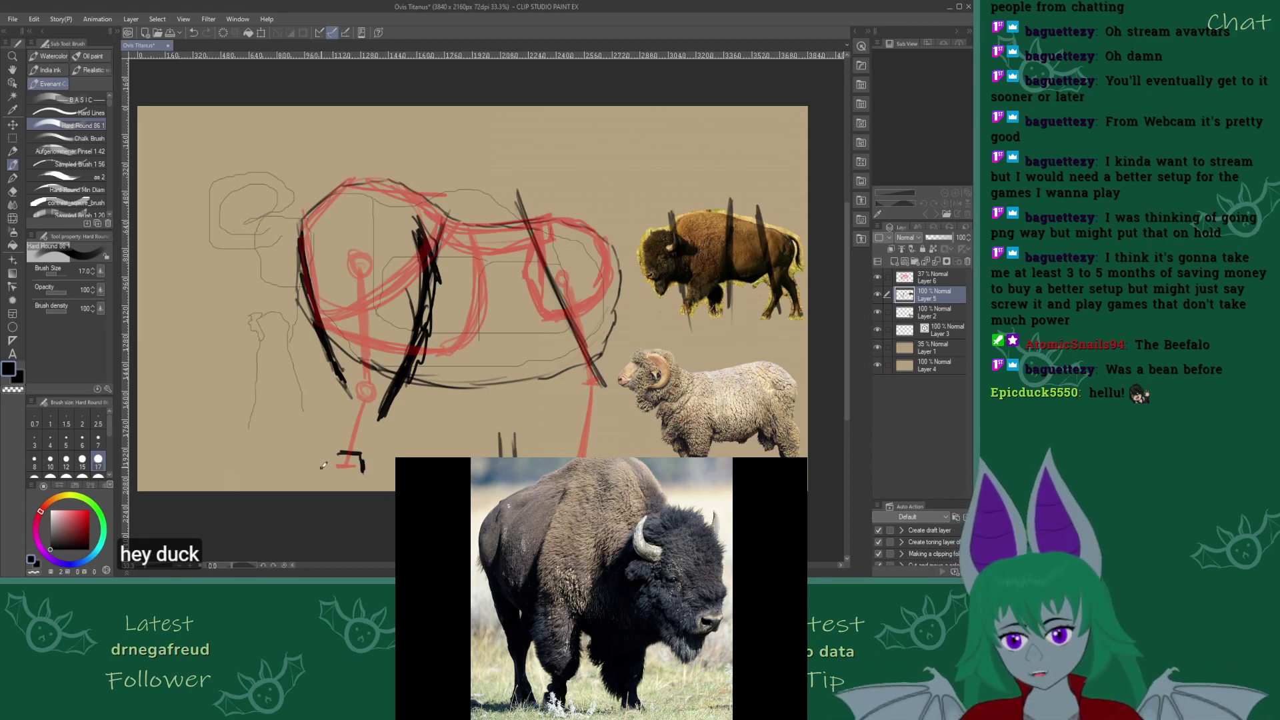
mouse_move(317, 471)
left_mouse_down()
mouse_move(321, 446)
mouse_move(346, 451)
left_mouse_up()
left_click(347, 400, "alt")
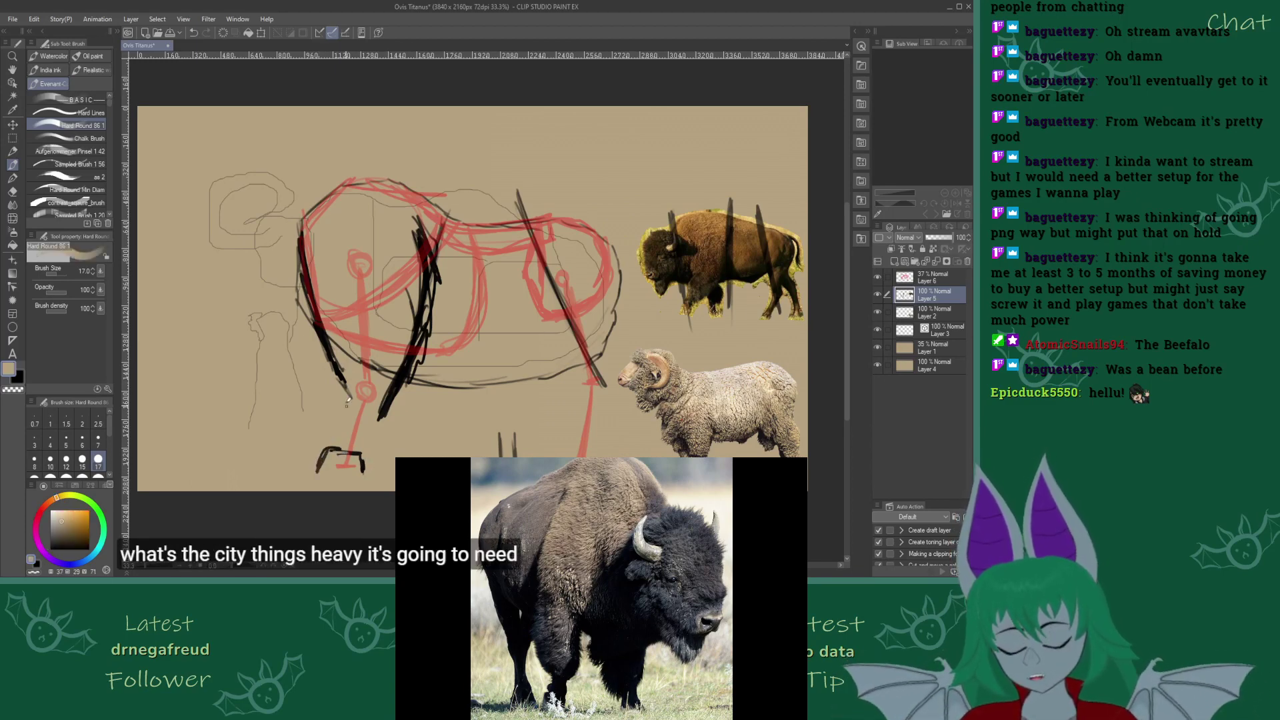
left_click(344, 391, "alt")
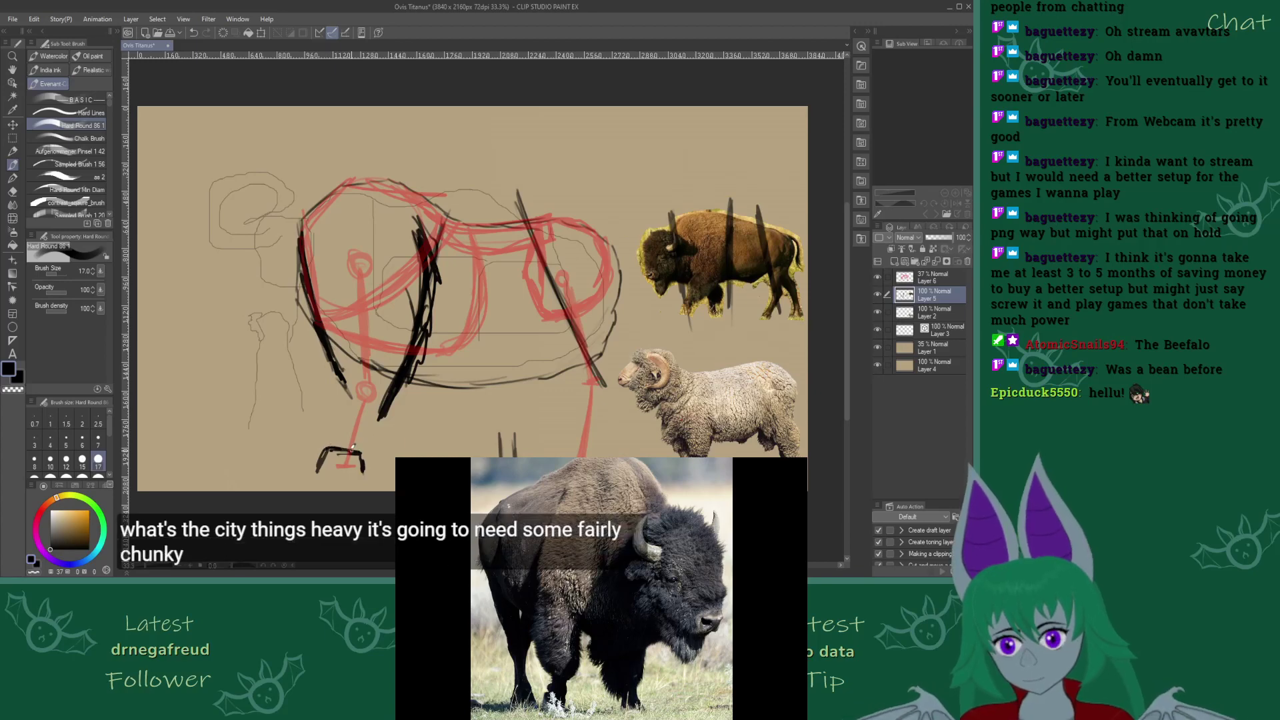
left_click_drag(342, 450, 362, 446)
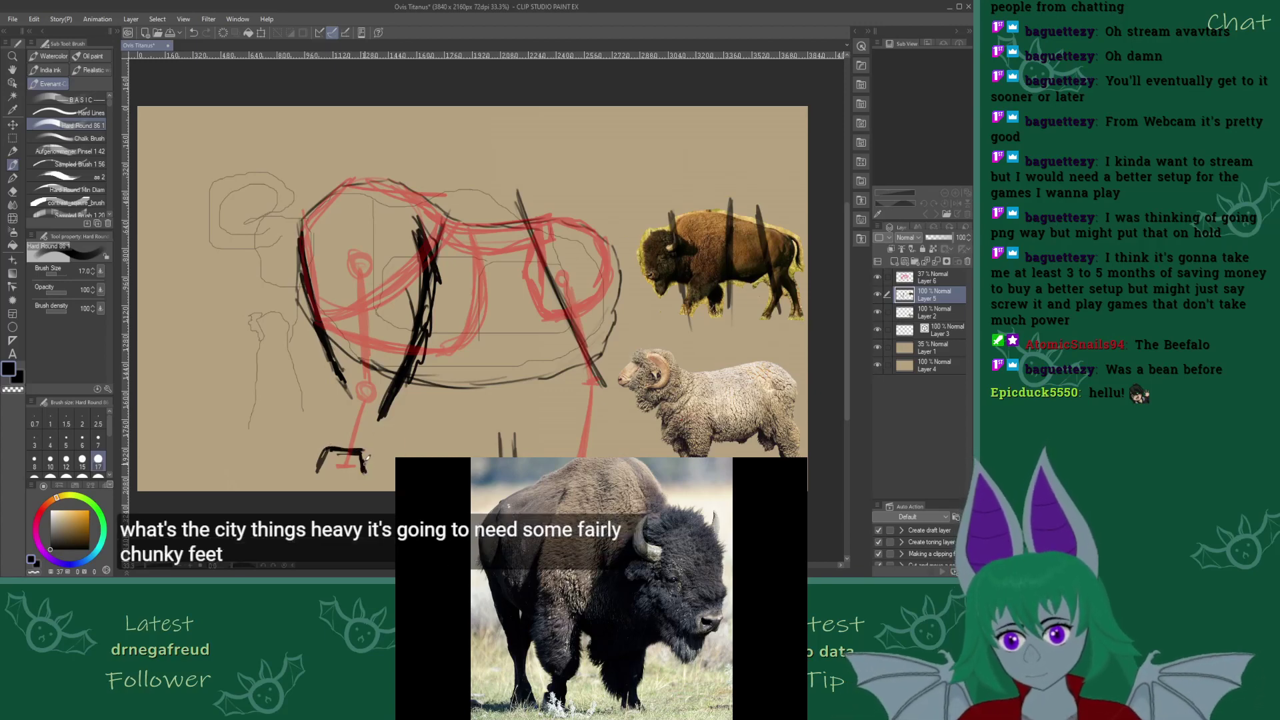
mouse_move(365, 471)
left_mouse_down()
mouse_move(310, 479)
mouse_move(334, 442)
mouse_move(364, 450)
mouse_move(338, 430)
mouse_move(356, 396)
mouse_move(371, 425)
mouse_move(366, 454)
mouse_move(387, 405)
mouse_move(365, 456)
left_mouse_up()
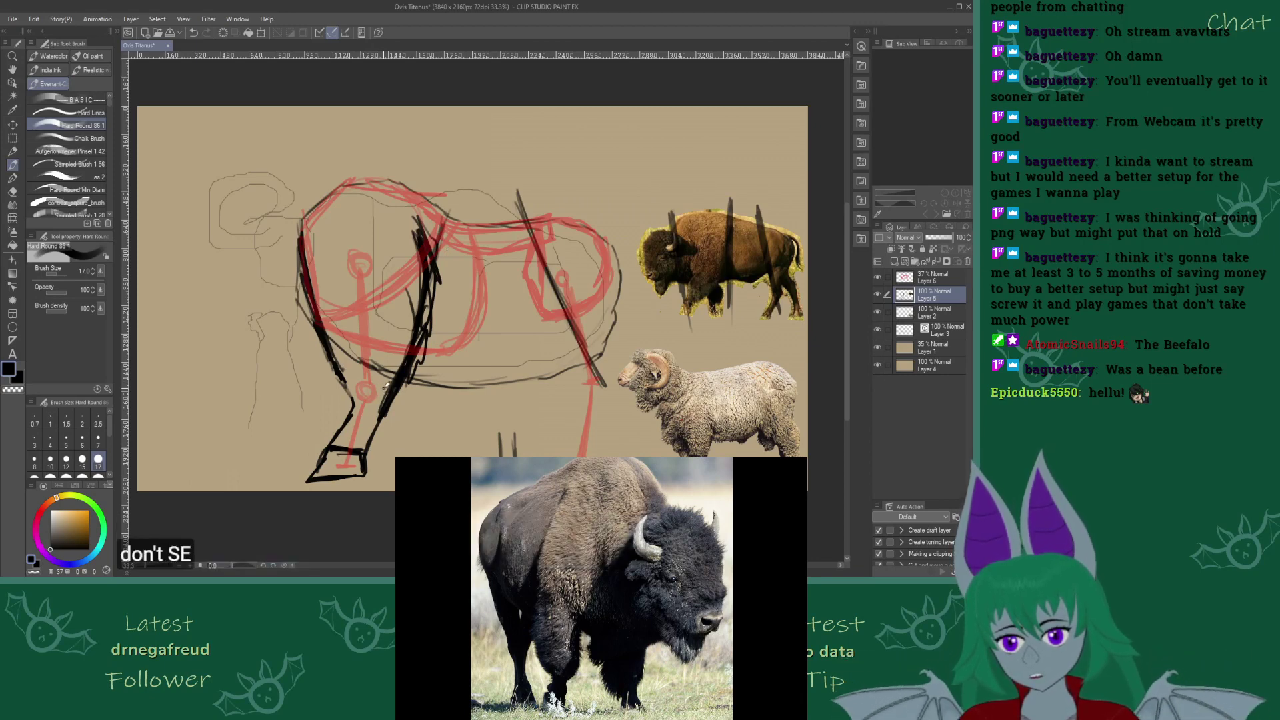
Erase the black front-leg contours between the body and hoof, and sketch short curved marks on both sides of the red knee joint
key("e")
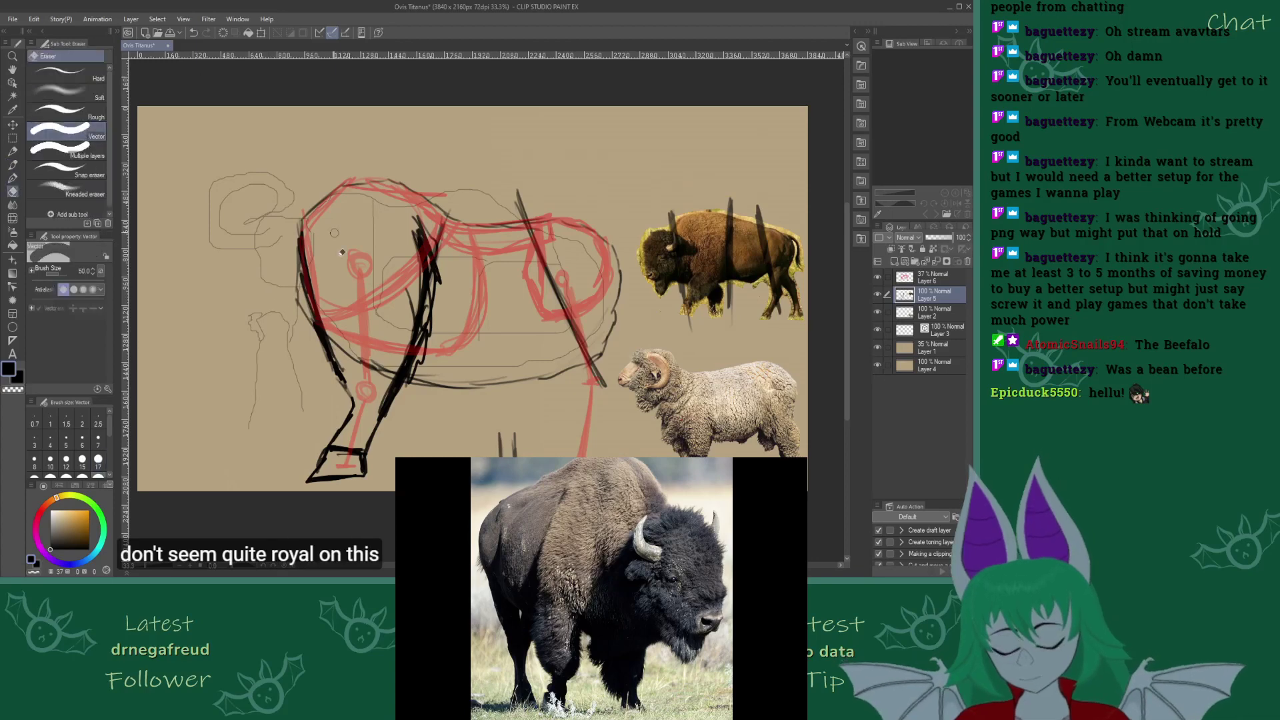
left_click_drag(352, 407, 346, 437)
mouse_move(353, 380)
left_mouse_down()
mouse_move(322, 347)
mouse_move(393, 389)
mouse_move(369, 448)
mouse_move(435, 342)
mouse_move(398, 372)
mouse_move(429, 359)
mouse_move(416, 326)
mouse_move(411, 347)
mouse_move(441, 336)
mouse_move(440, 319)
mouse_move(320, 334)
left_mouse_up()
mouse_move(426, 381)
left_mouse_down()
mouse_move(398, 383)
mouse_move(392, 368)
left_mouse_up()
key("b")
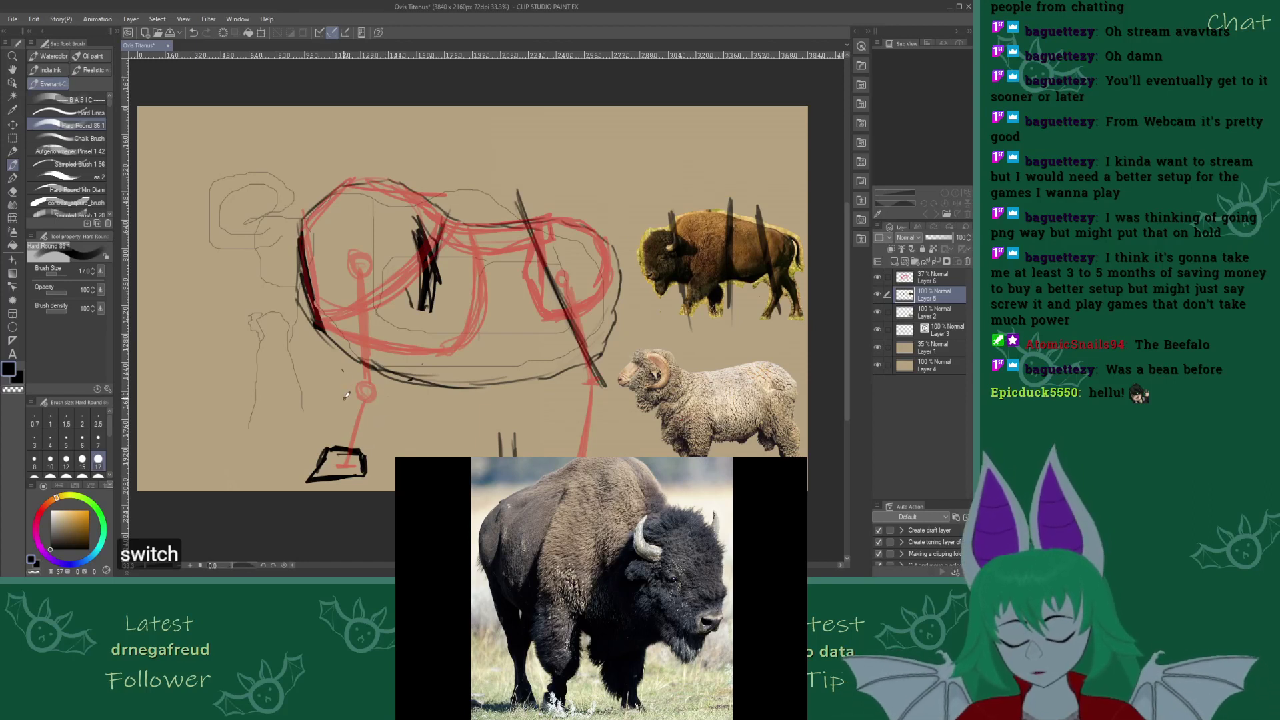
mouse_move(346, 375)
left_mouse_down()
mouse_move(342, 400)
mouse_move(381, 404)
left_mouse_up()
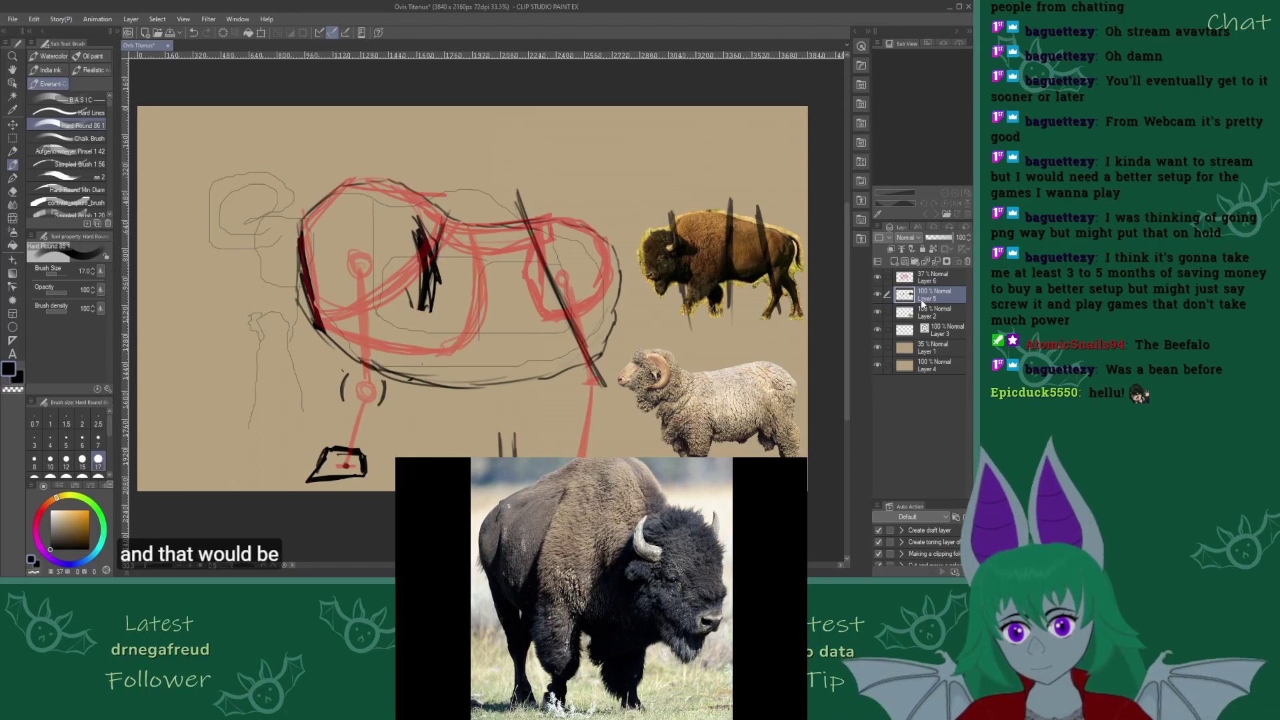
left_click(12, 124)
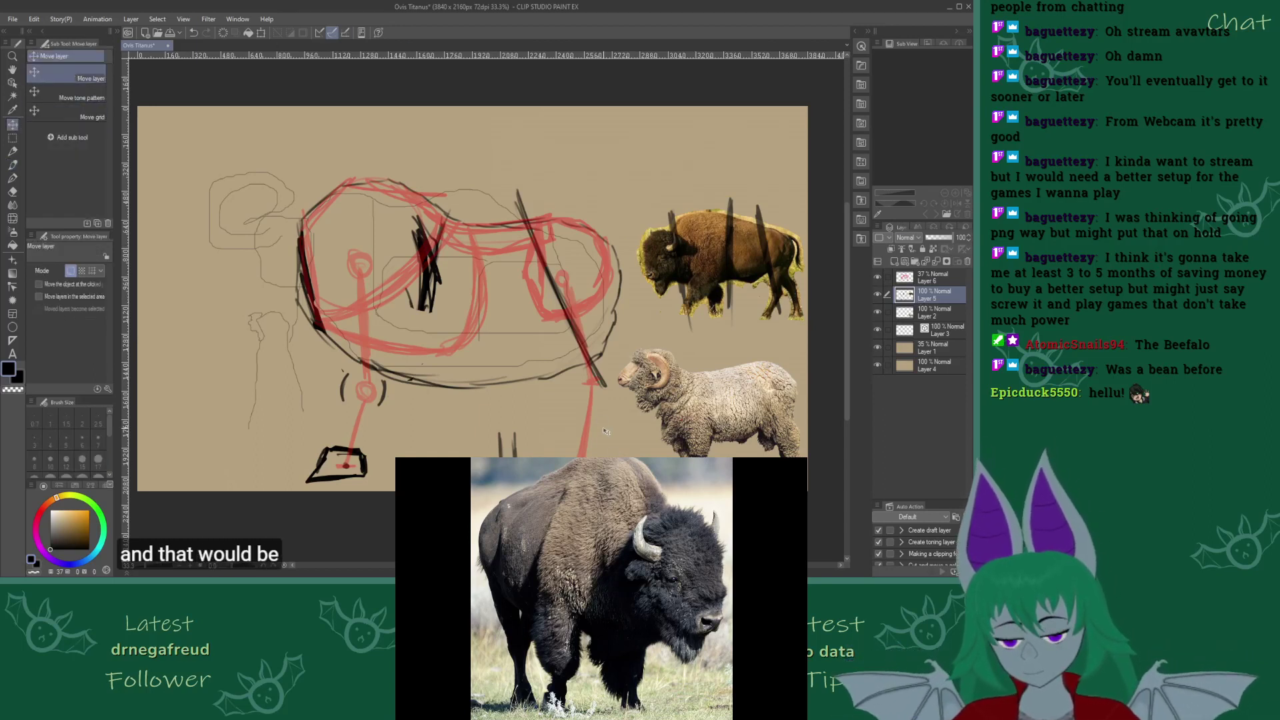
left_click_drag(606, 432, 604, 414)
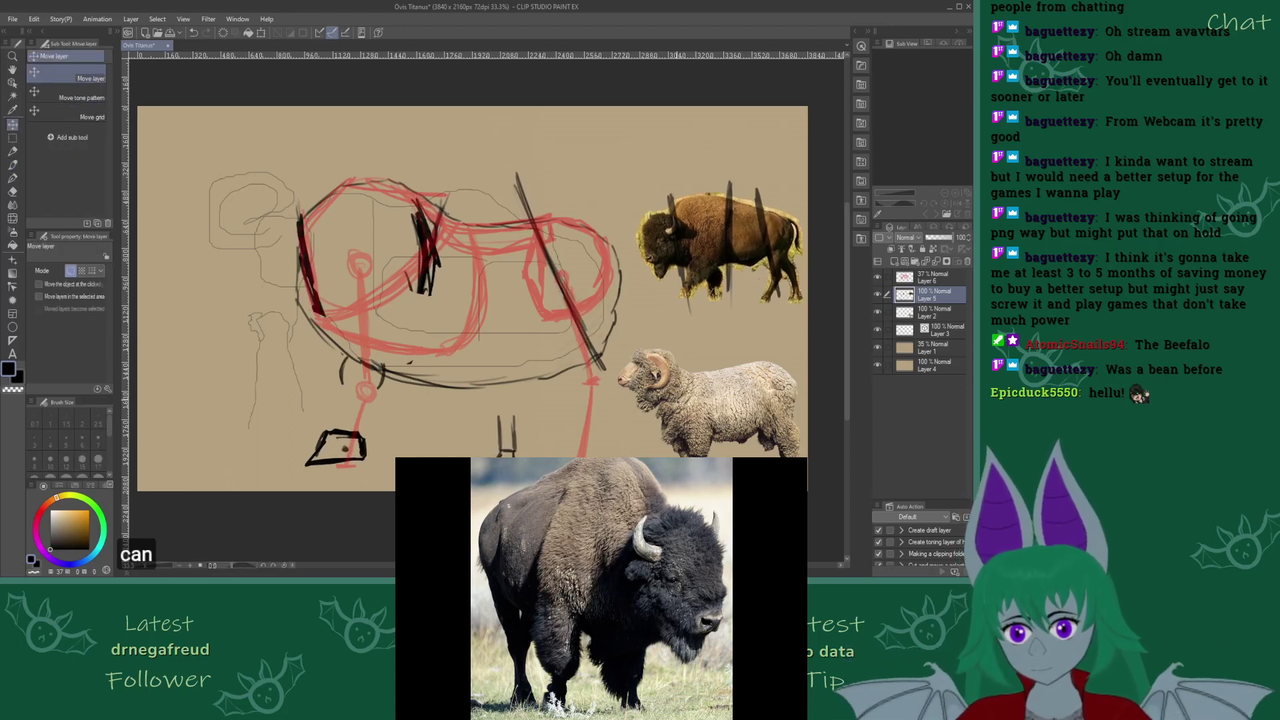
key("ctrl+z")
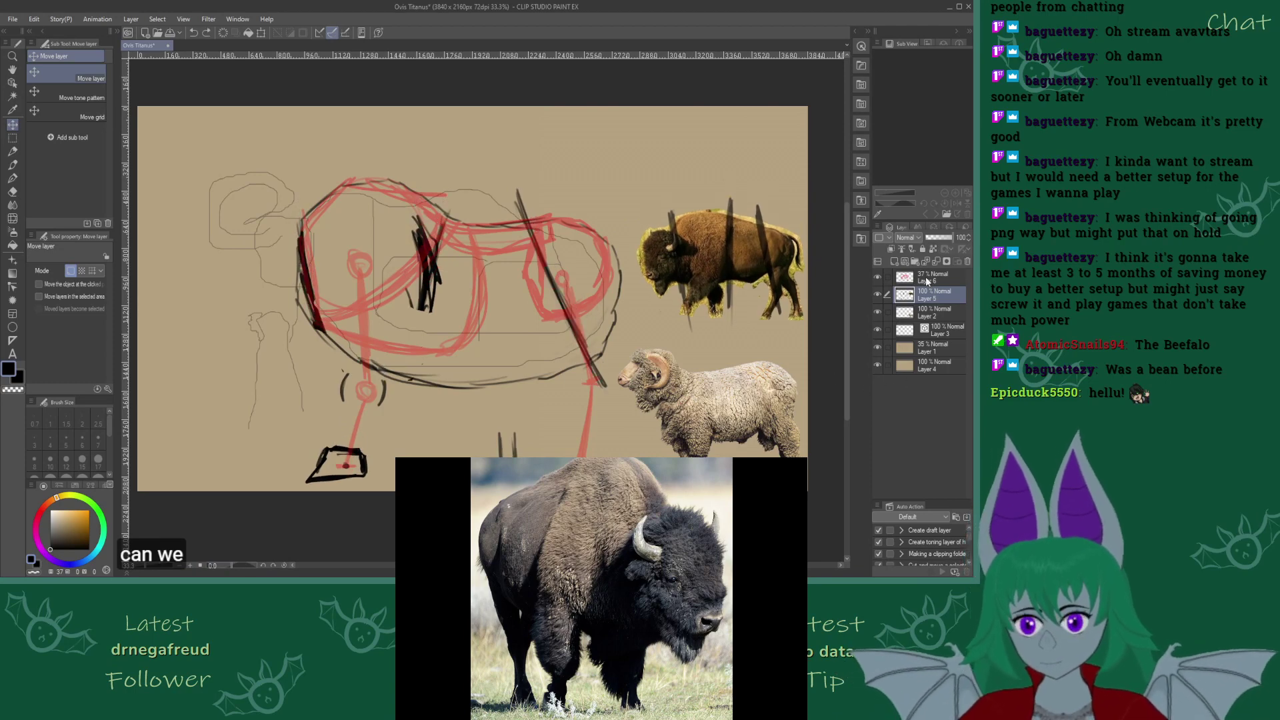
Identify the contents of Layers 2, 5 and 3 by toggling their visibility, and select Layers 2, 3, 5 and 6 together
left_click(932, 312)
left_click(877, 312)
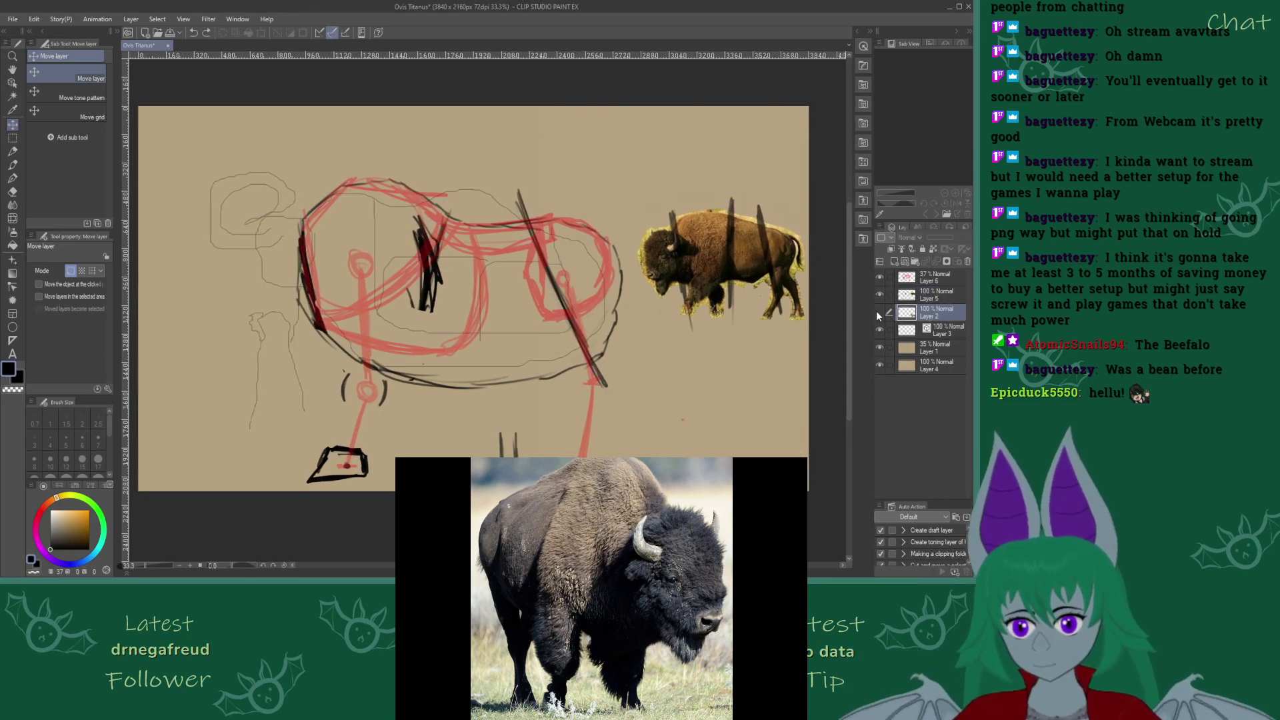
left_click(878, 311)
left_click(879, 294)
left_click(878, 294)
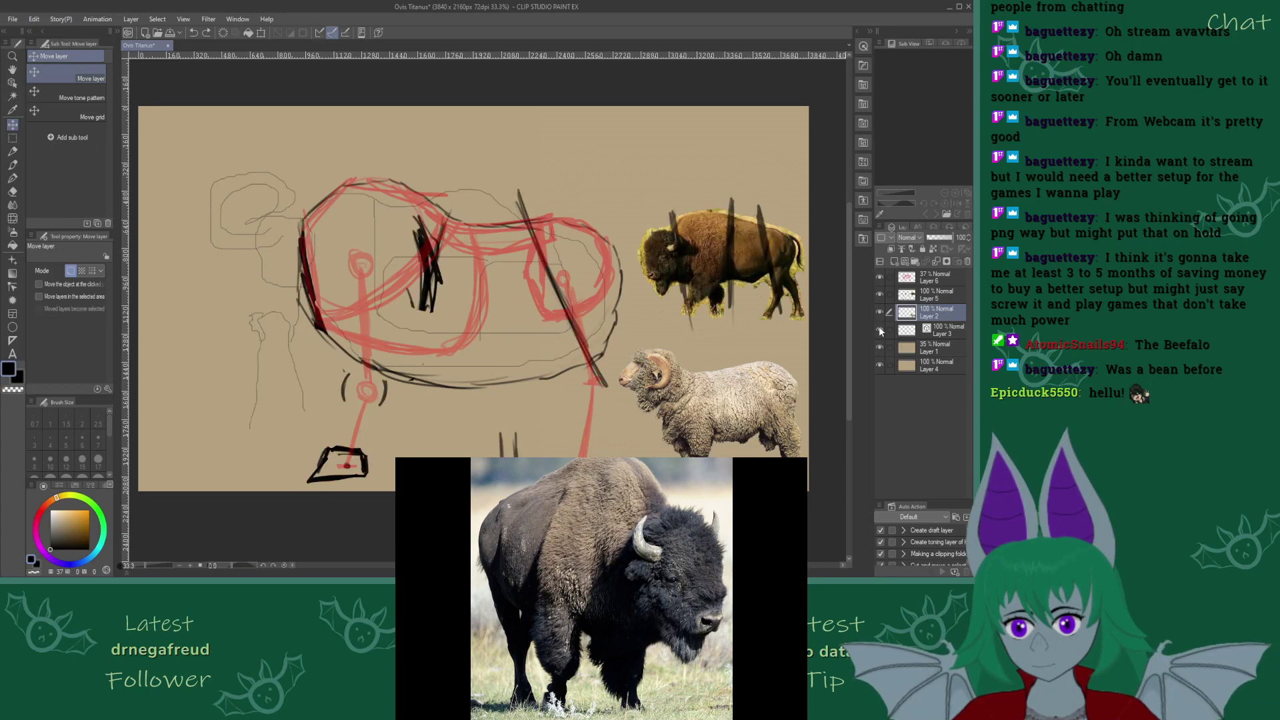
left_click(879, 330)
left_click(878, 329)
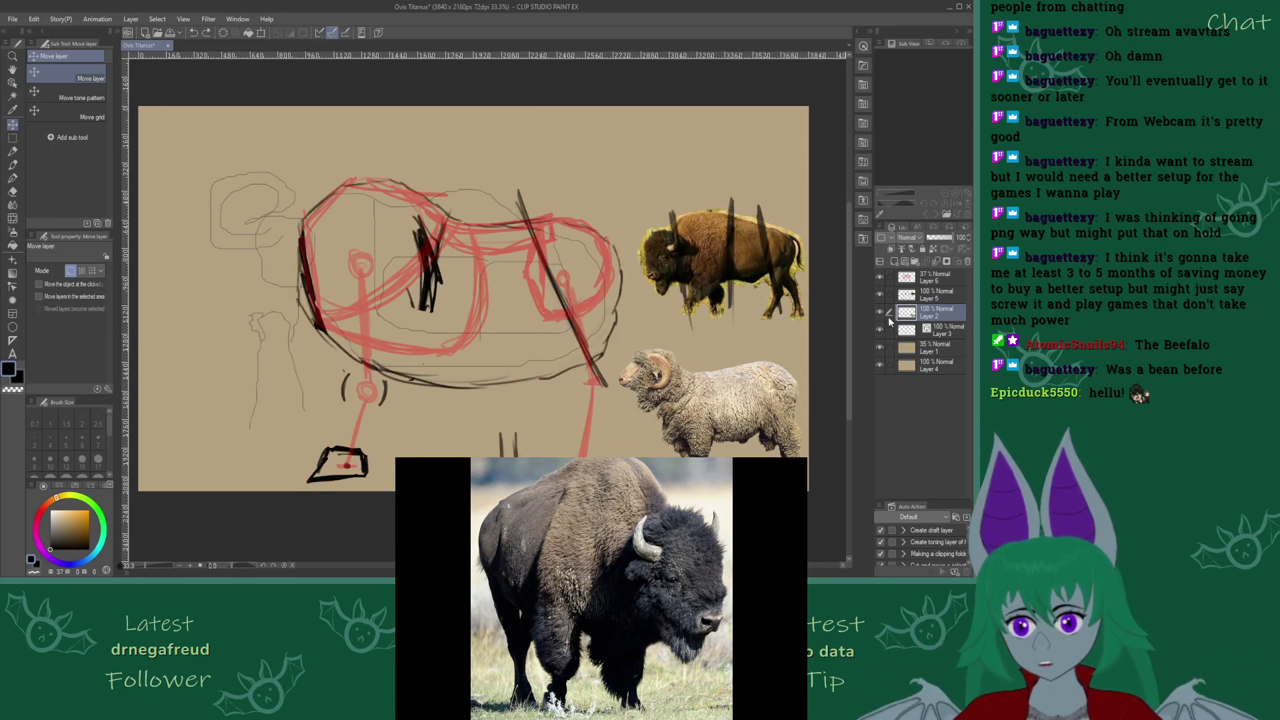
left_click(889, 329)
left_click(938, 277, "ctrl")
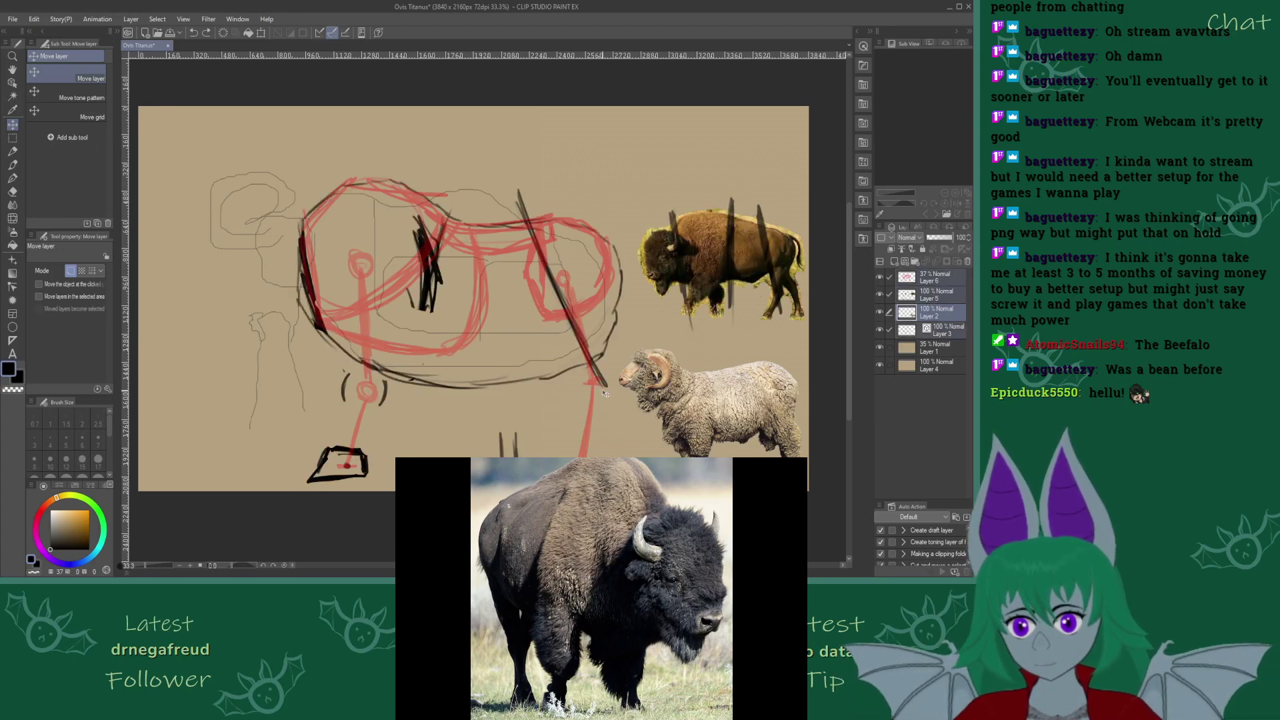
Nudge the selected layers upward, add Layer 1 to the selection, and shift everything up and slightly left to free room below the feet
key("Up")
key("Up")
key("Up")
key("Up")
key("Up")
key("Up")
key("Up")
key("Up")
key("Up")
key("Up")
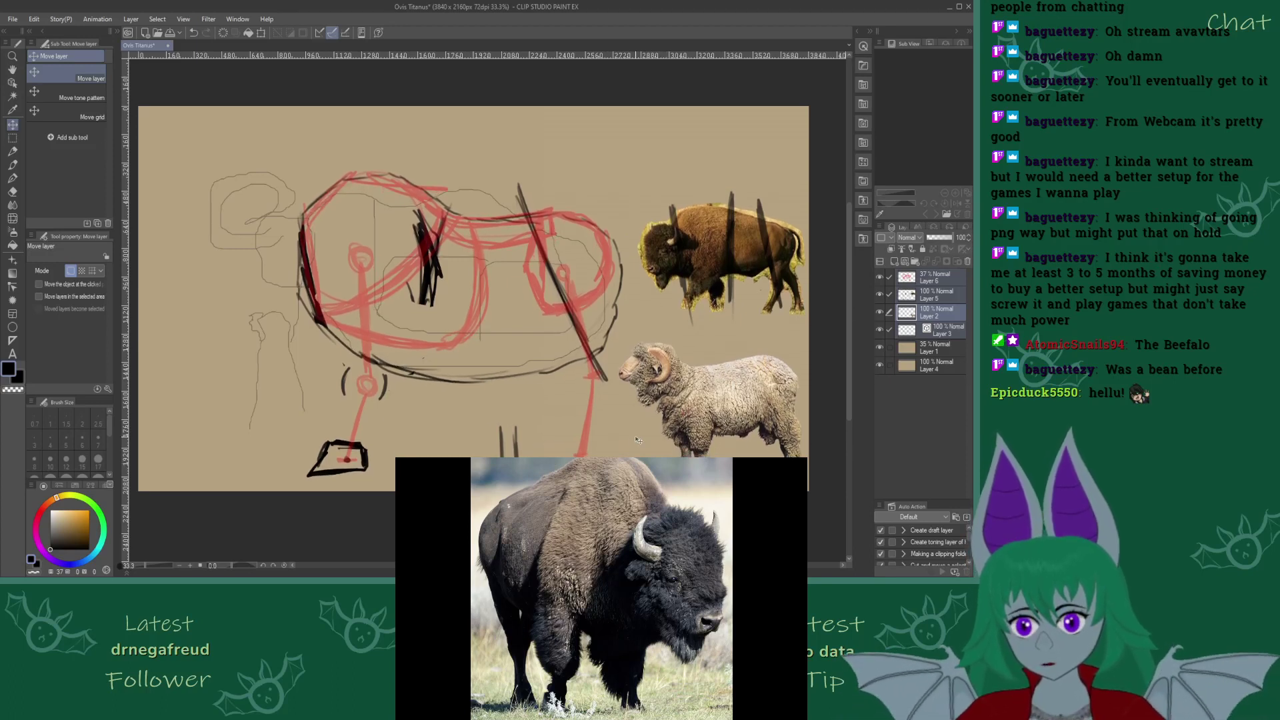
left_click(931, 350, "ctrl")
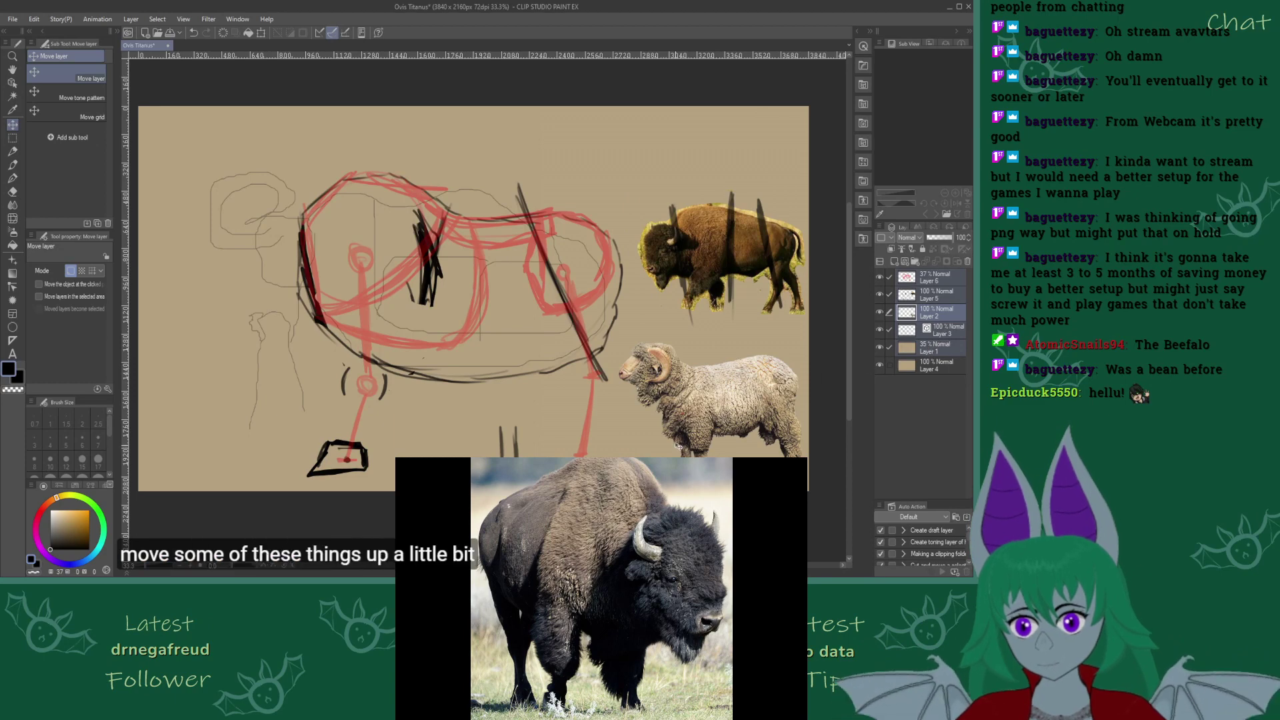
left_click_drag(678, 440, 669, 404)
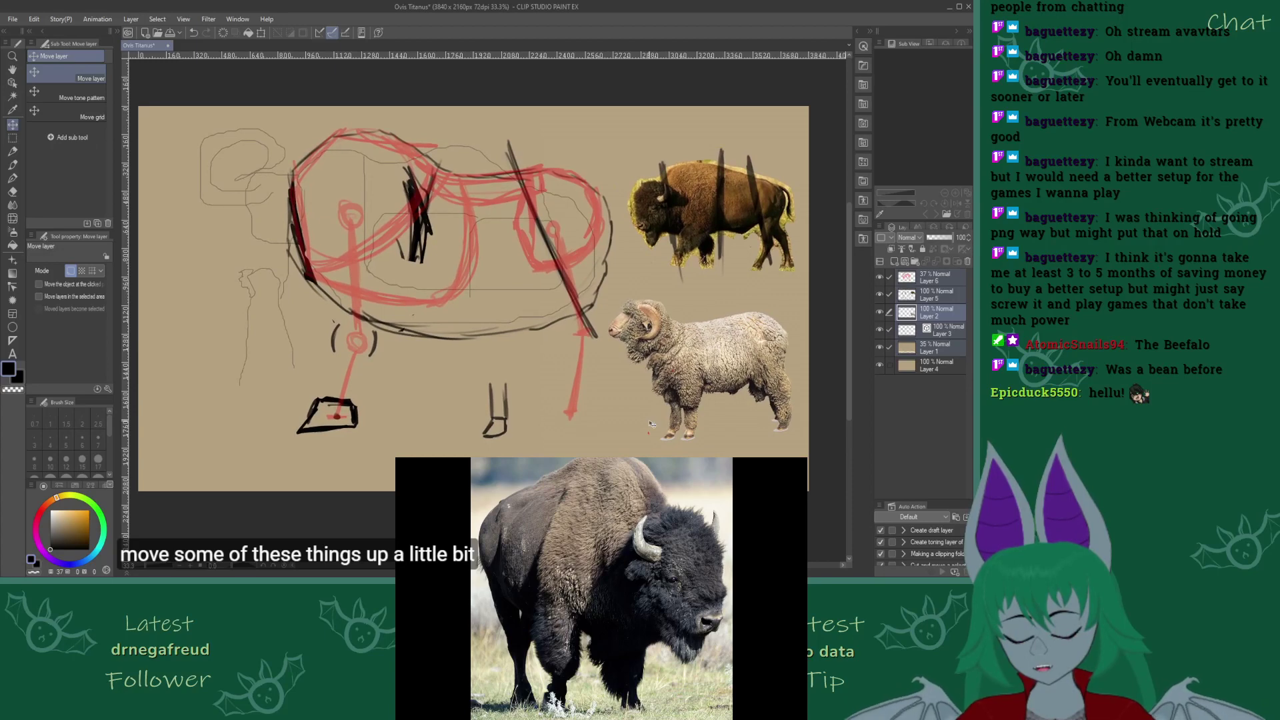
Select the black hoof on Layer 5 and move it down and slightly forward, below the end of the red front leg
left_click(943, 296)
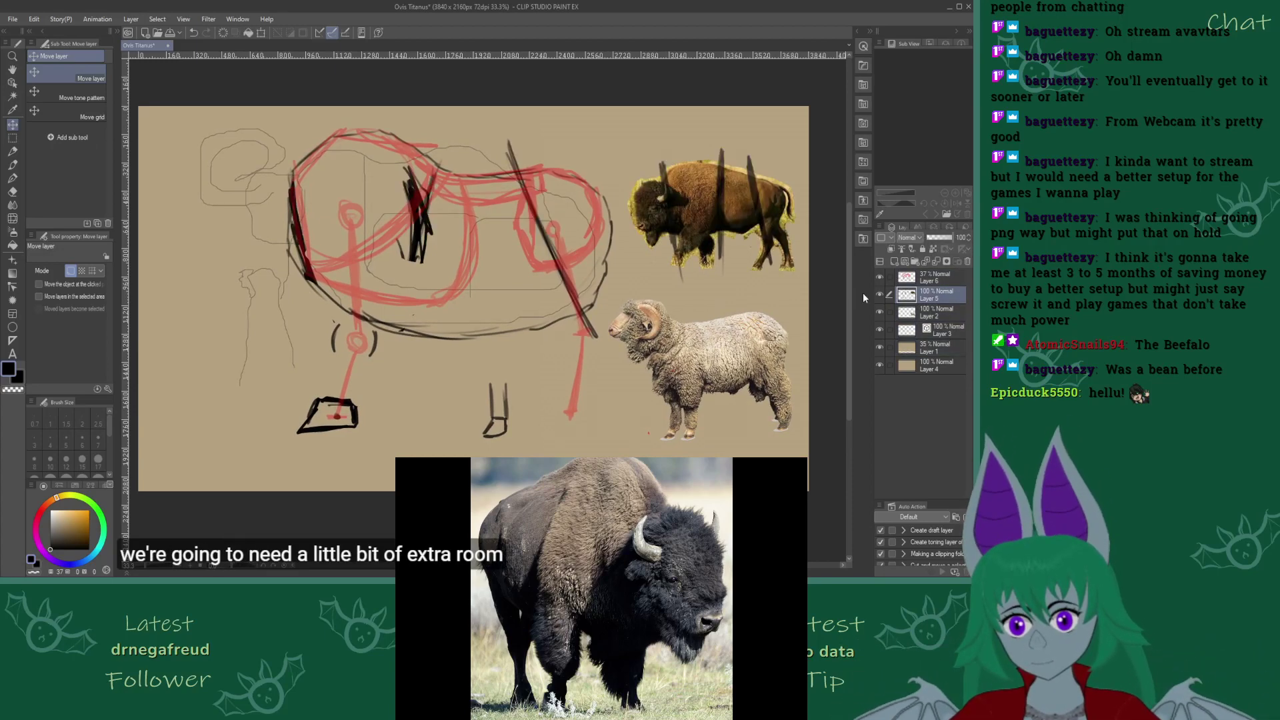
left_click(12, 164)
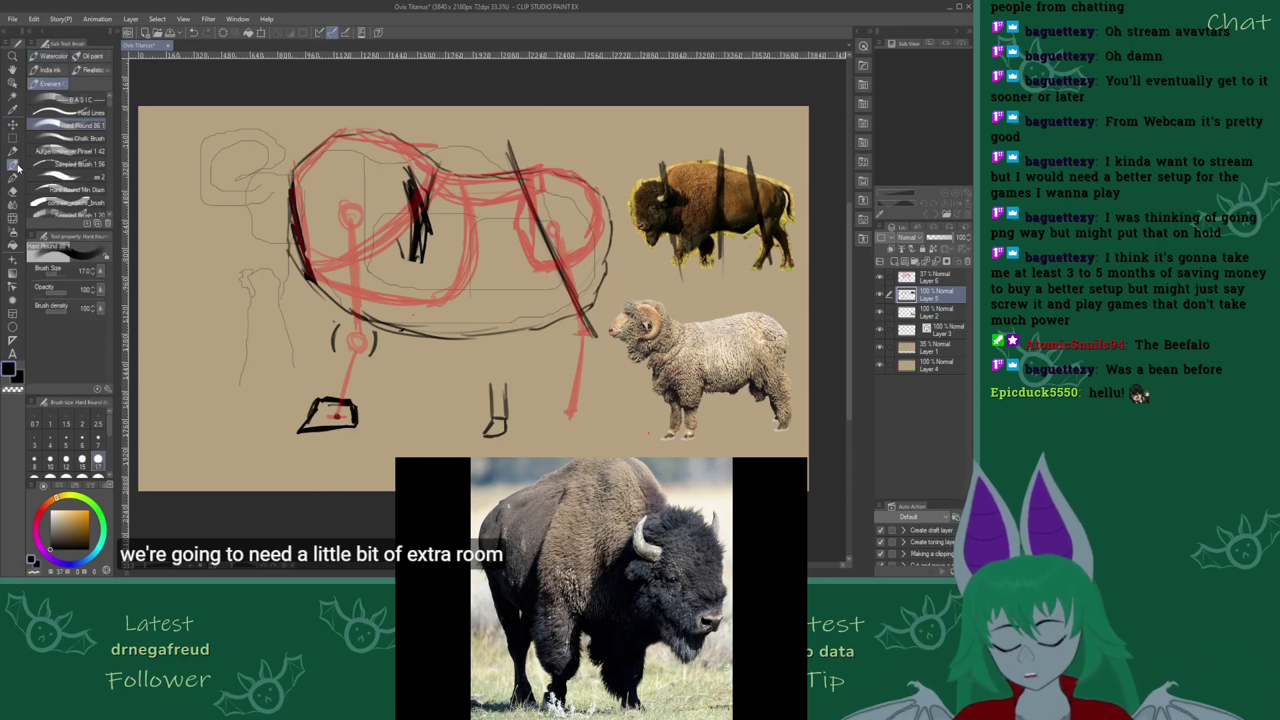
left_click(12, 137)
mouse_move(281, 386)
left_mouse_down()
mouse_move(388, 442)
mouse_move(362, 445)
mouse_move(339, 477)
left_mouse_up()
key("ctrl+t")
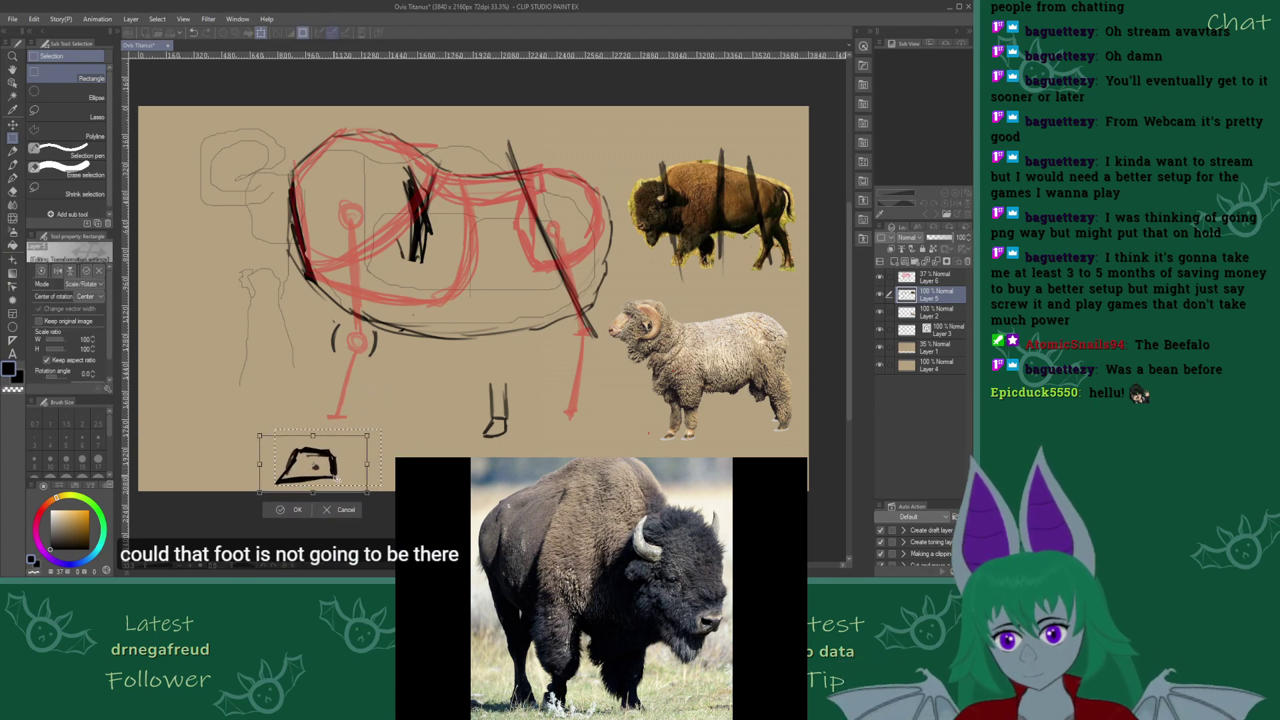
left_click_drag(377, 426, 383, 448)
left_click(298, 518)
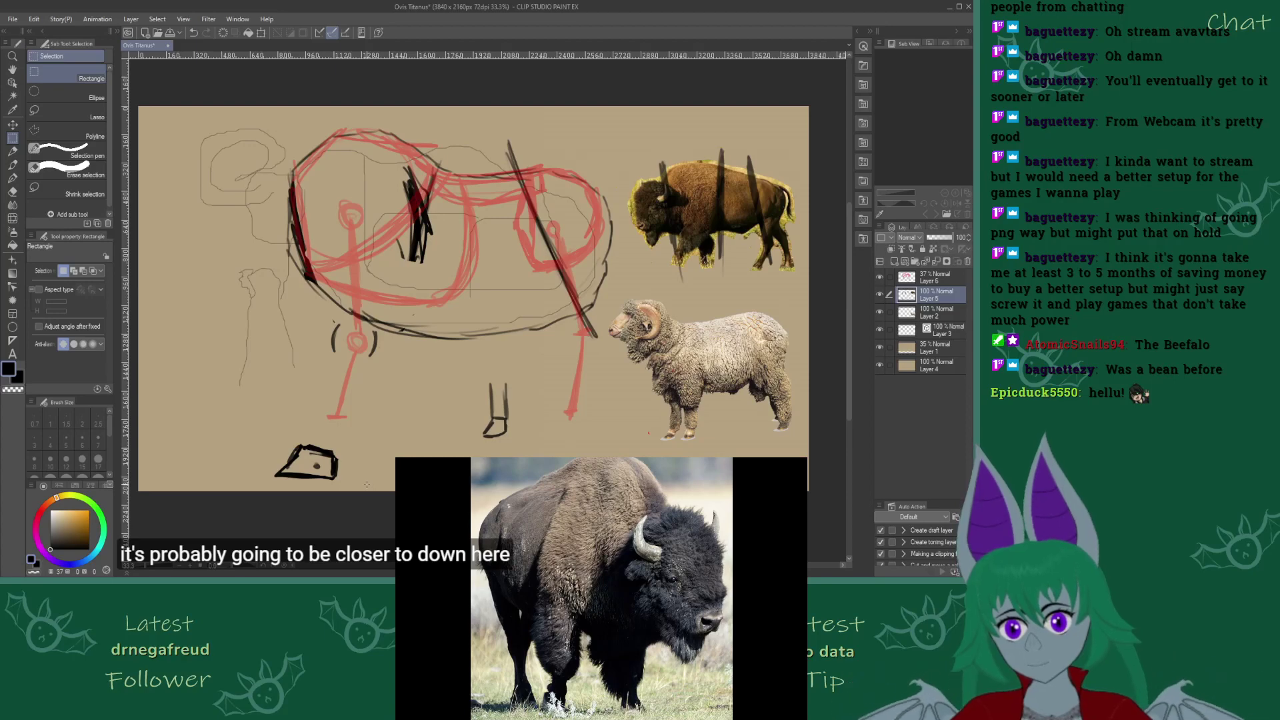
Examine the lower legs and feet of the bison reference up close against the sketched legs
scroll(754, 220, "up", 5)
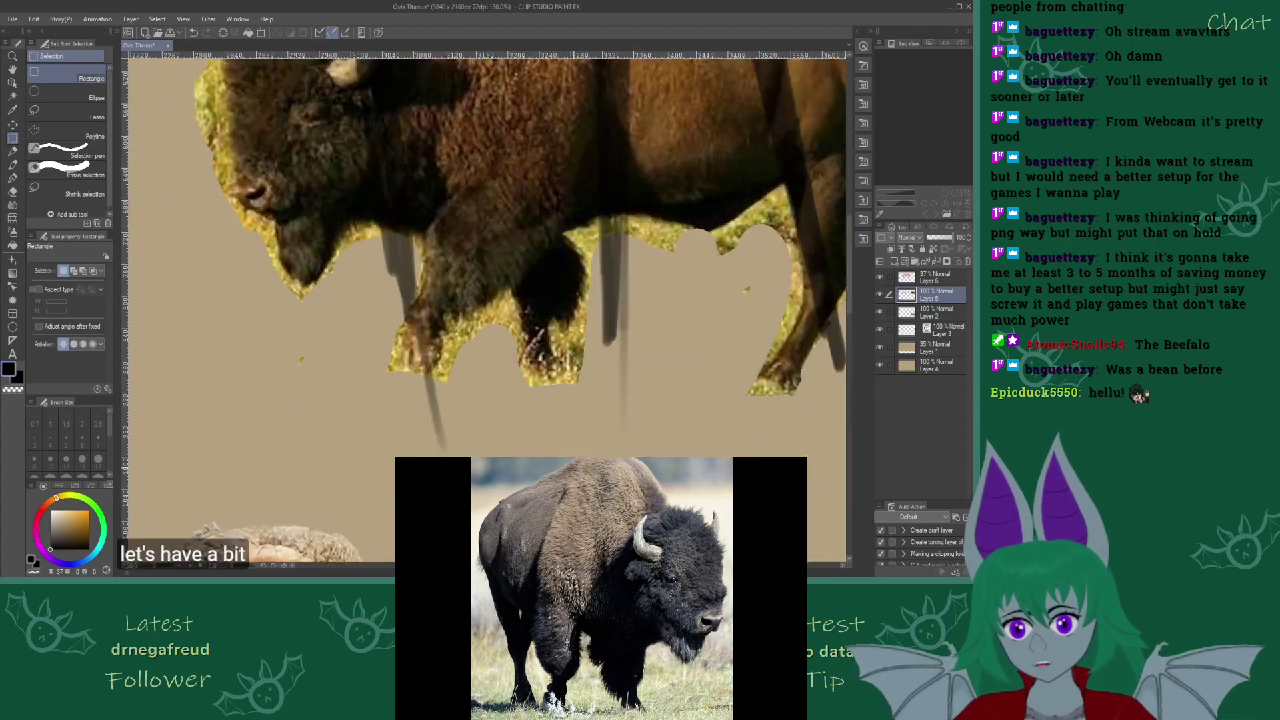
scroll(567, 413, "down", 4)
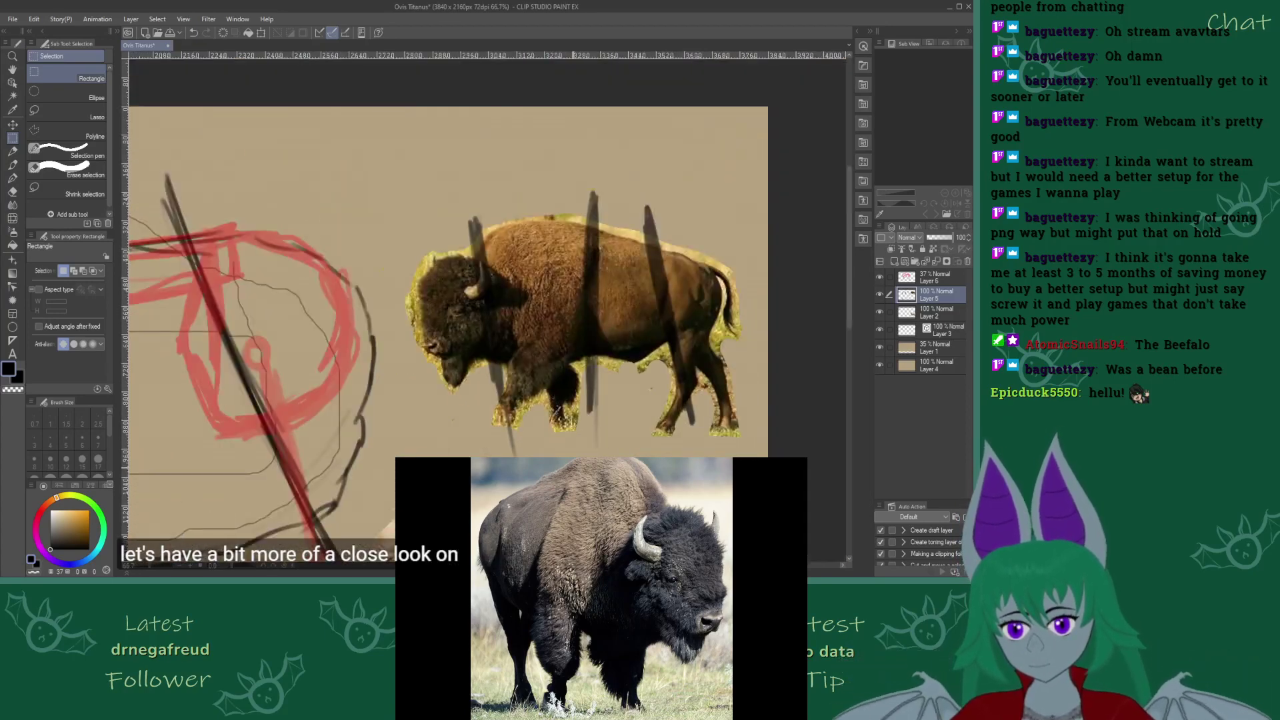
scroll(752, 295, "down", 3)
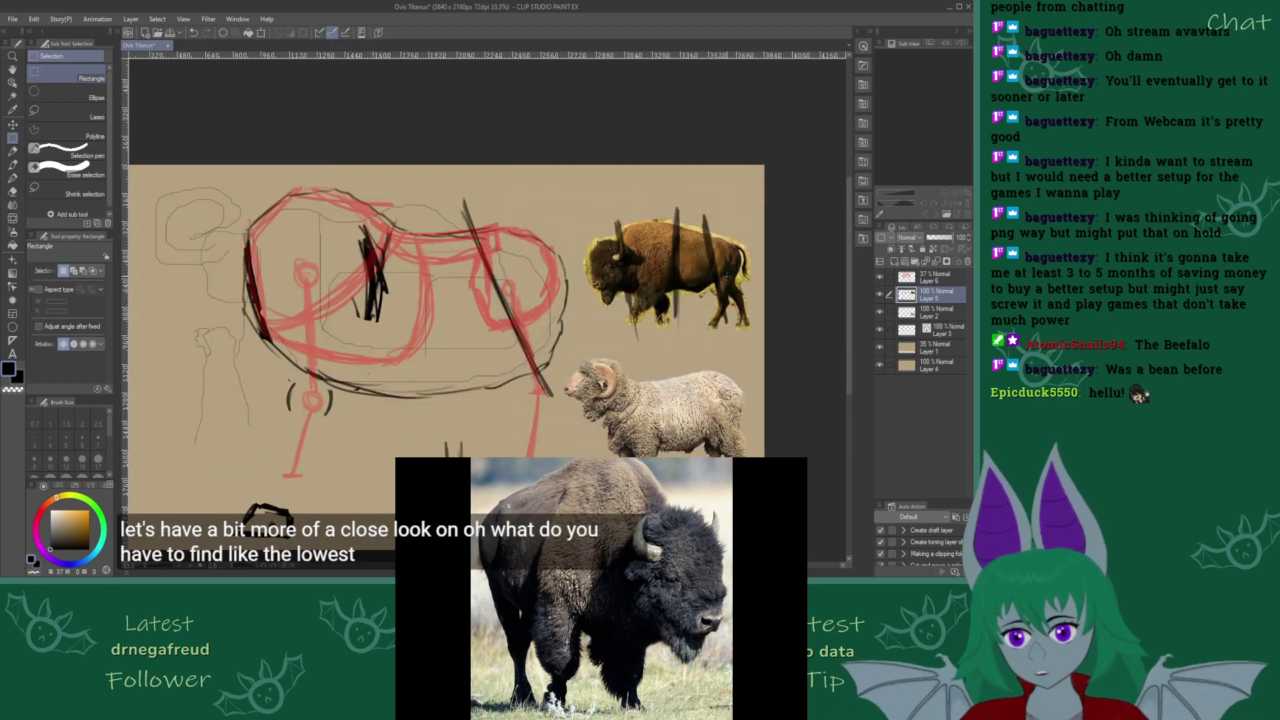
left_click_drag(396, 487, 492, 431)
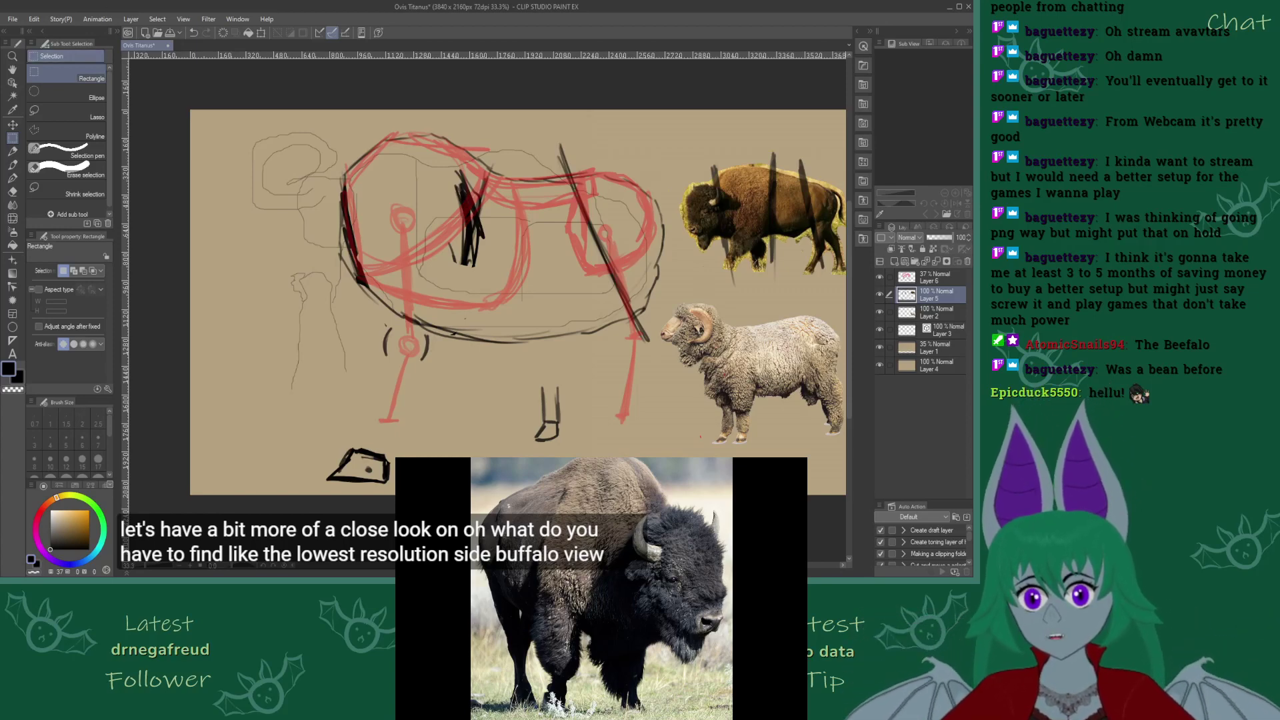
Switch to the browser's image results and browse for bison skeleton pictures
key("alt+Left")
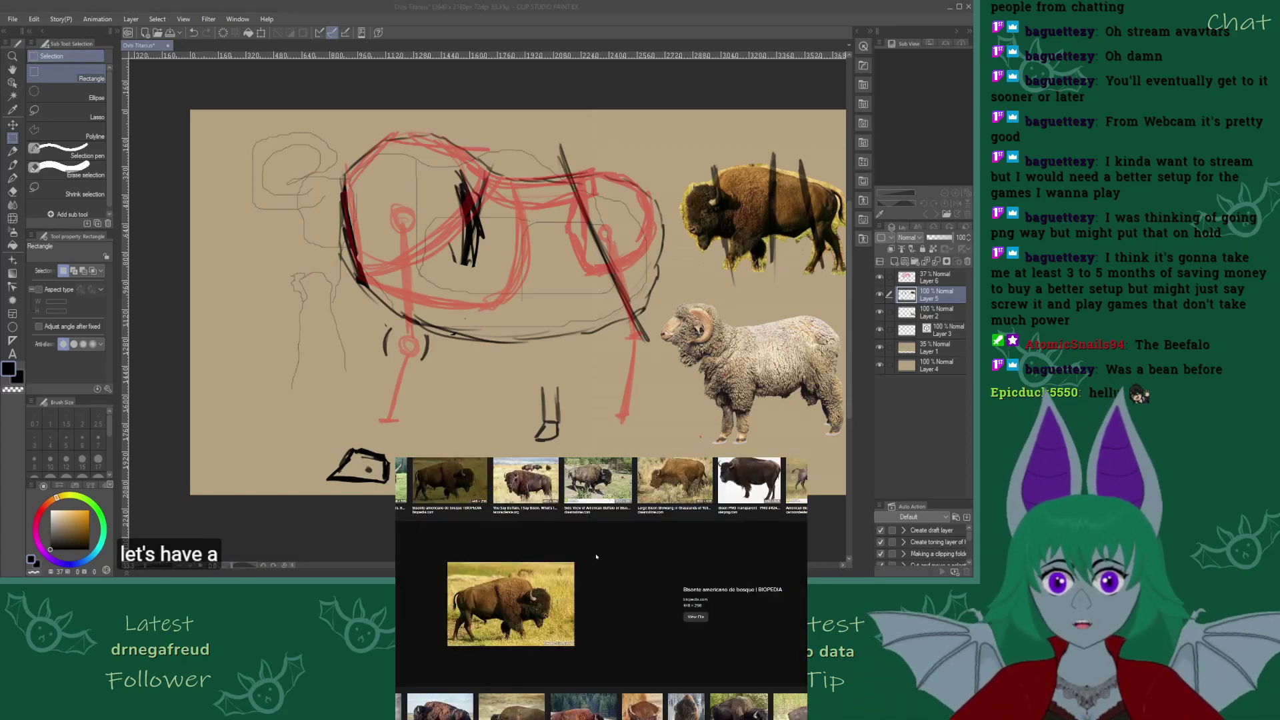
scroll(656, 574, "down", 1)
scroll(656, 573, "up", 3)
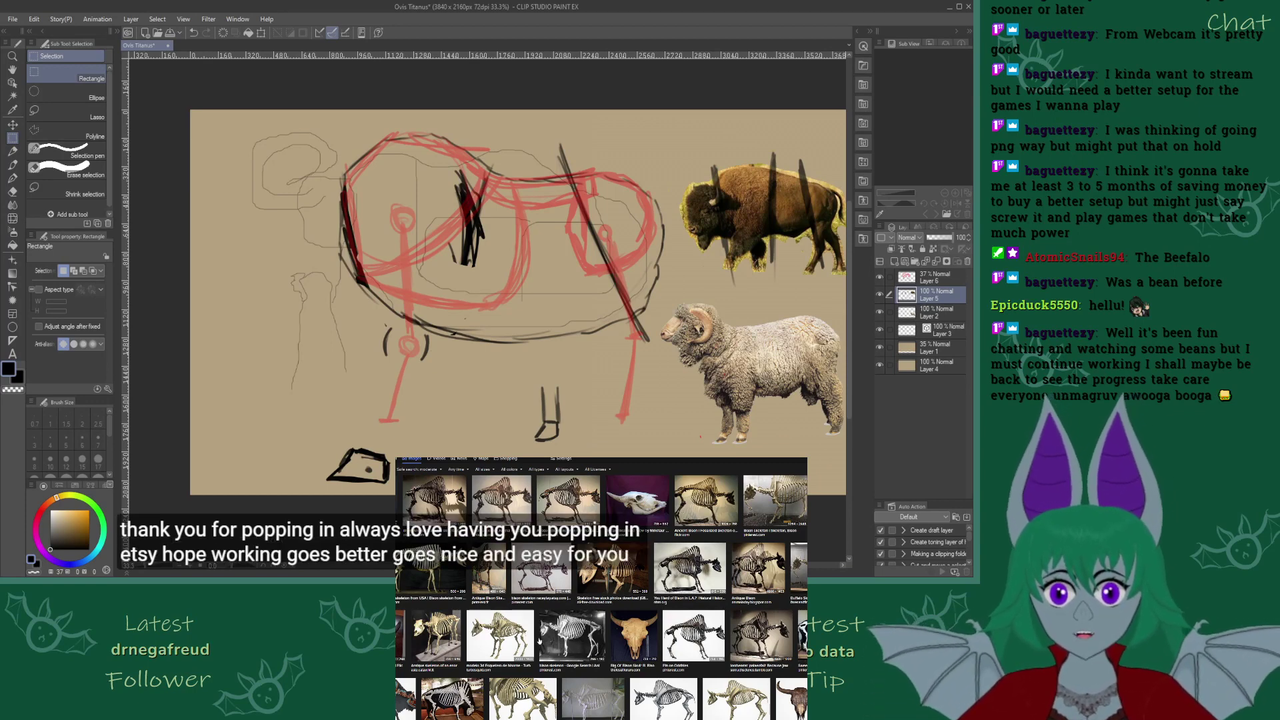
scroll(529, 635, "down", 1)
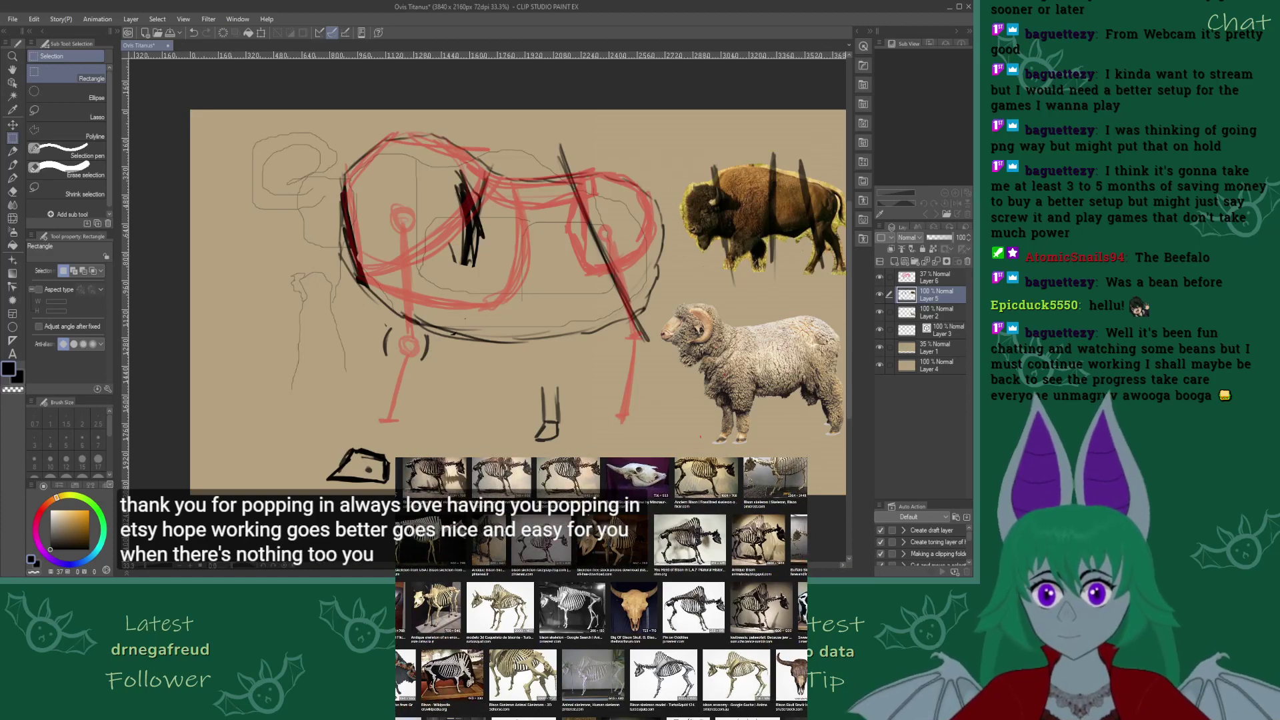
Preview several bison skeleton images, comparing their resolution, side view and shoulder placement
left_click(405, 673)
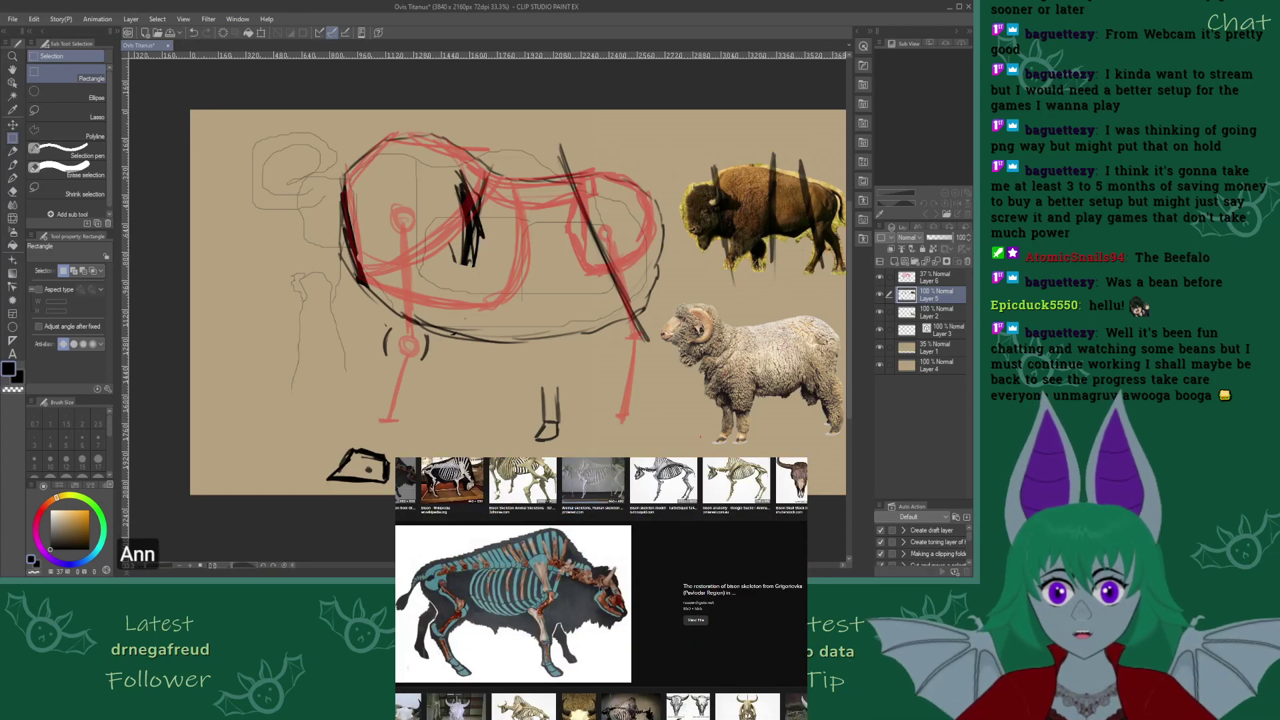
left_click(476, 487)
left_click(523, 480)
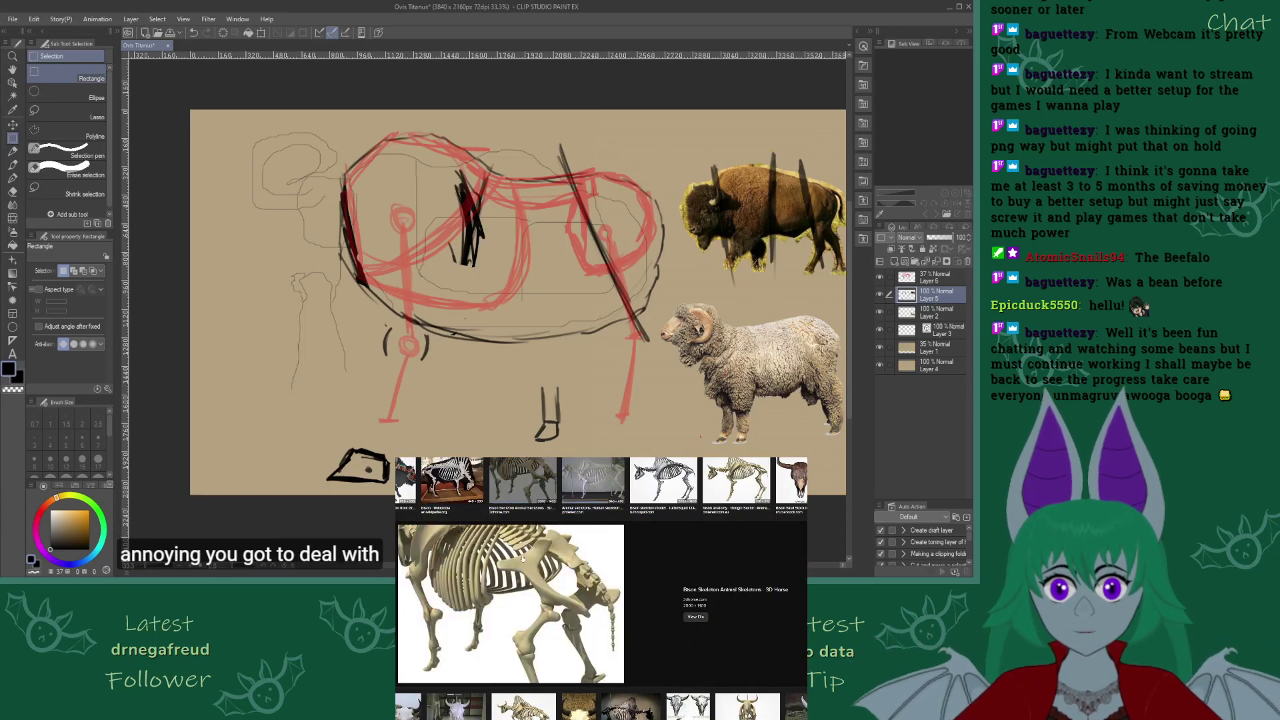
scroll(629, 578, "up", 1)
left_click(663, 534)
scroll(600, 533, "down", 1)
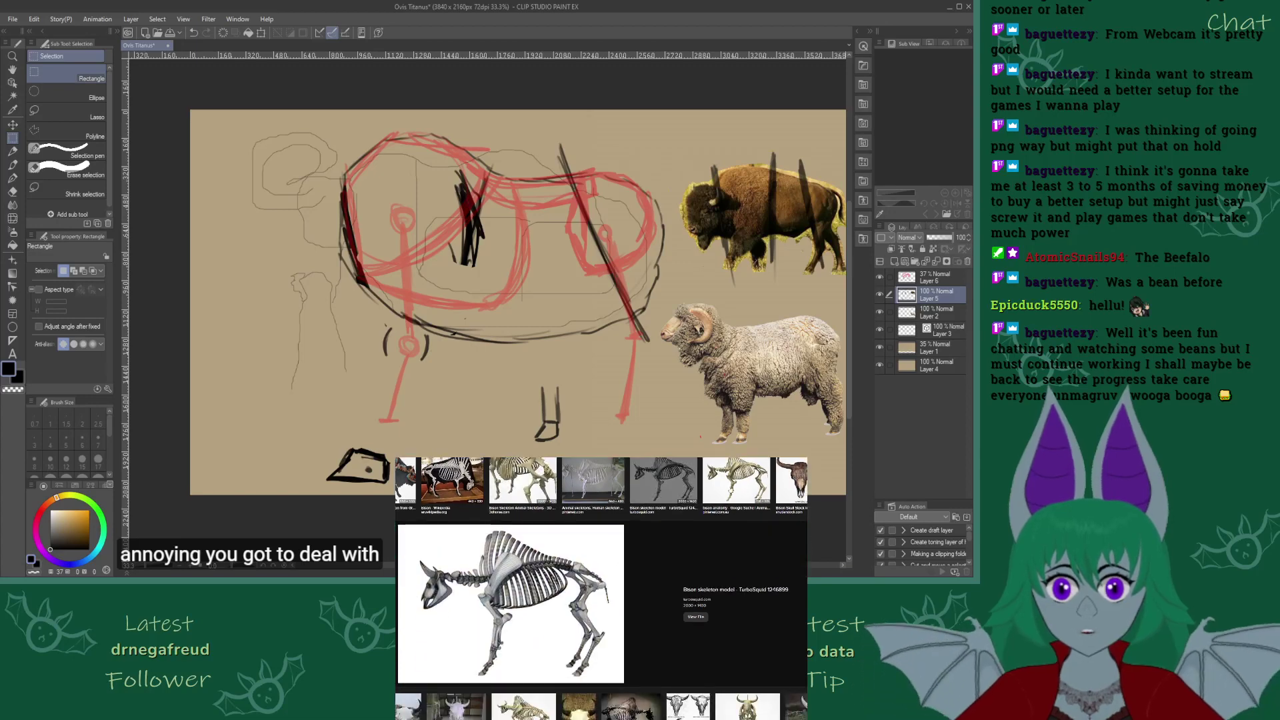
left_click(736, 479)
scroll(600, 587, "up", 2)
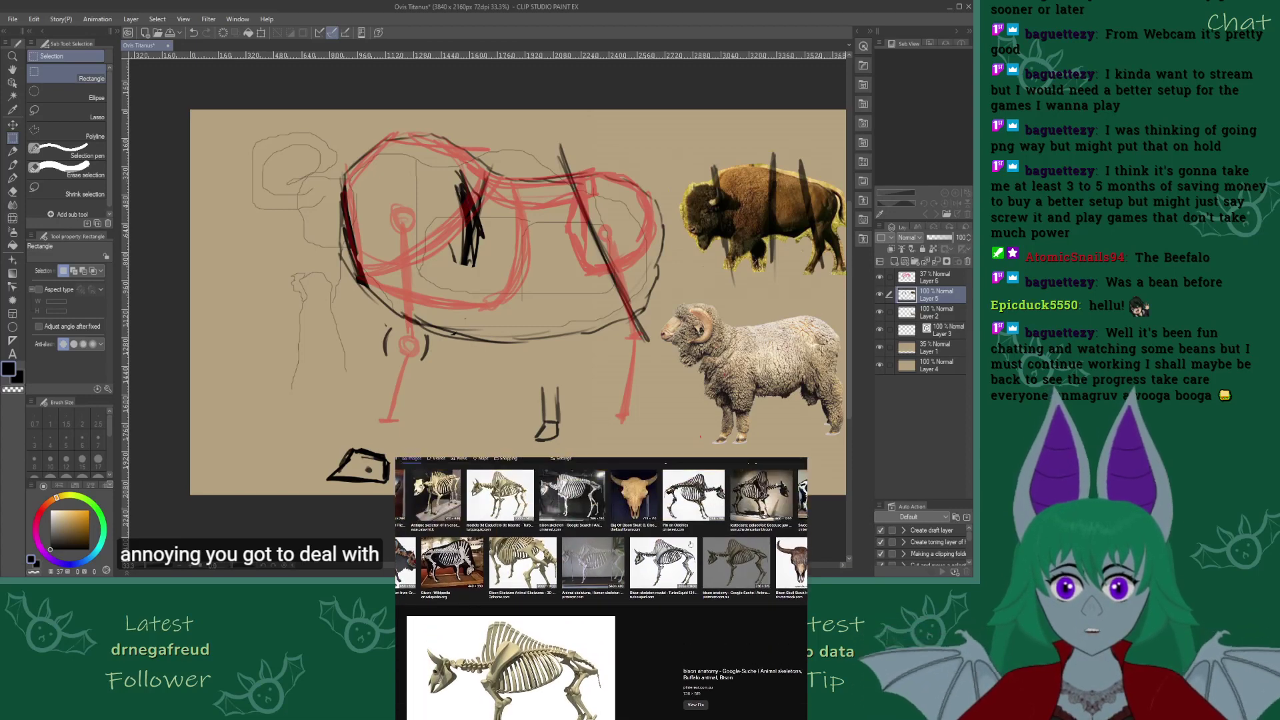
scroll(734, 527, "down", 1)
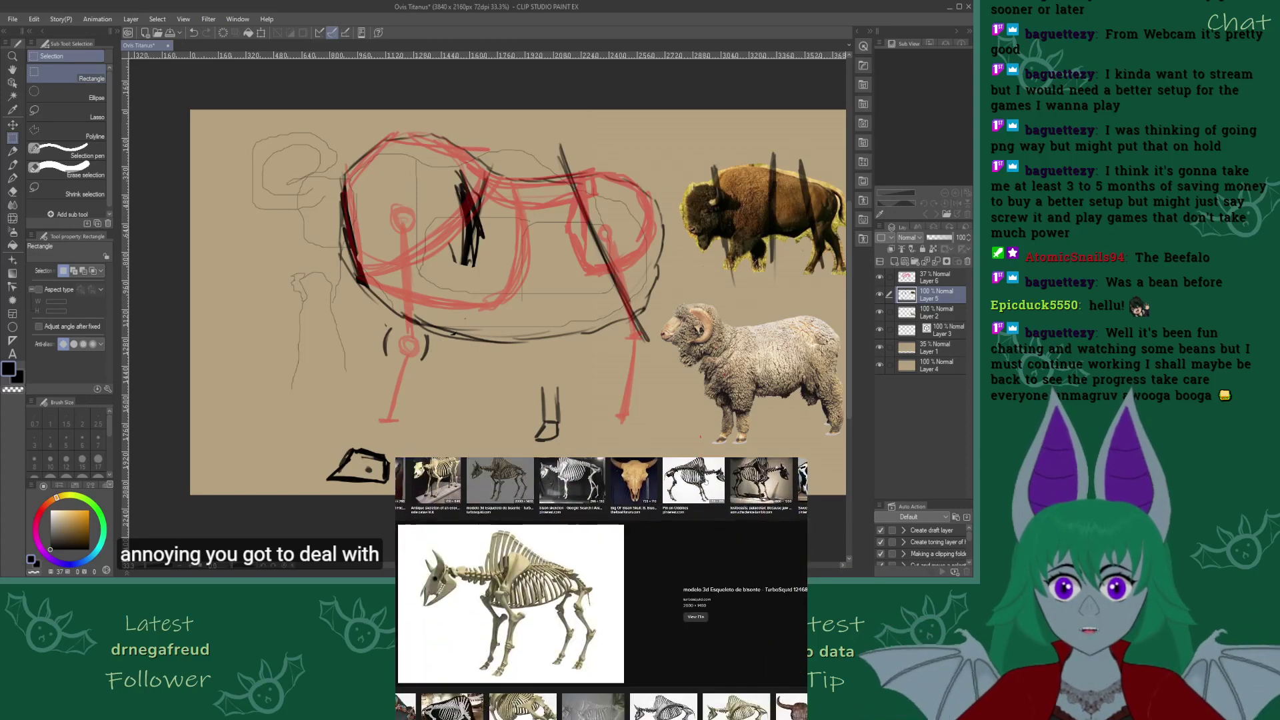
left_click(723, 480)
left_click(735, 478)
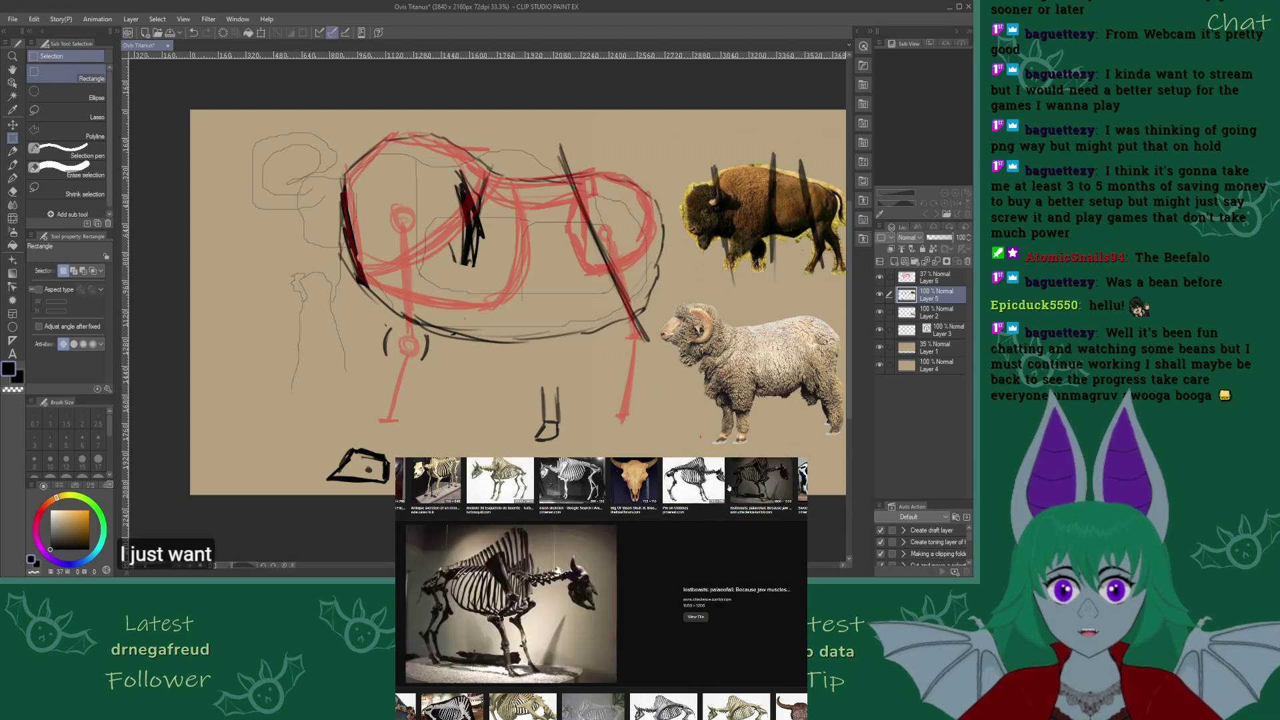
scroll(615, 622, "up", 2)
scroll(614, 622, "up", 2)
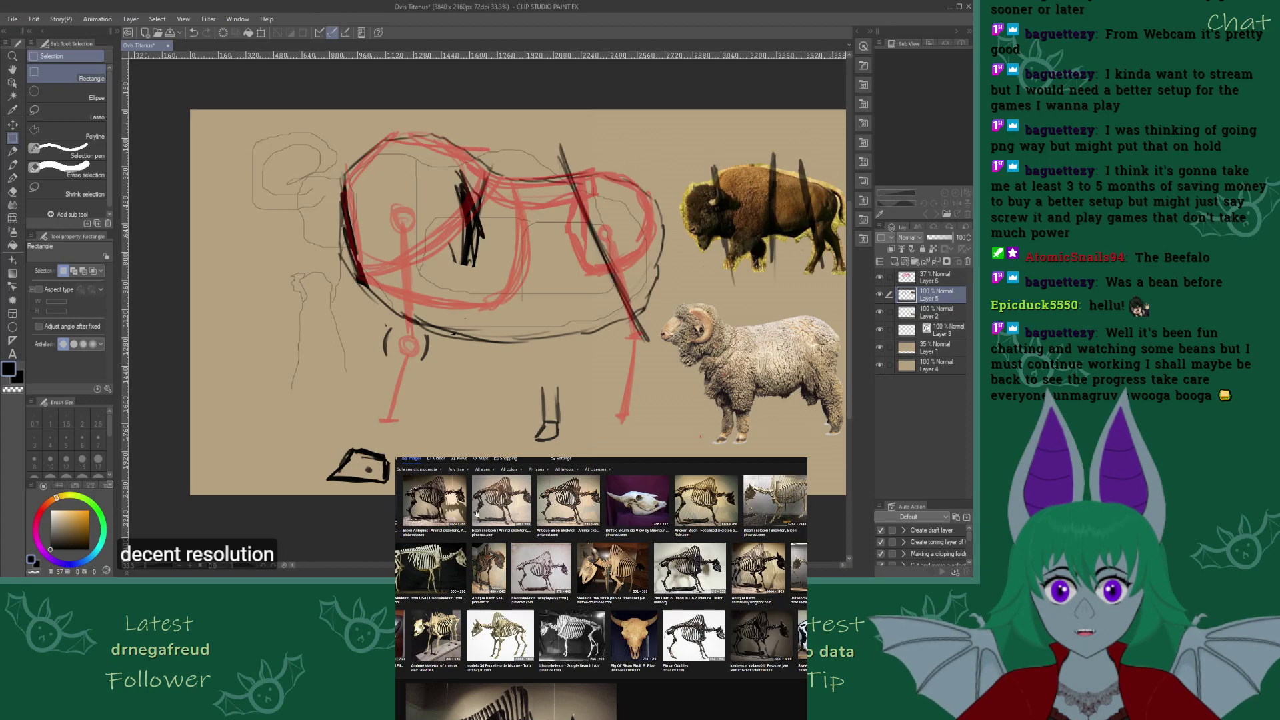
left_click(444, 576)
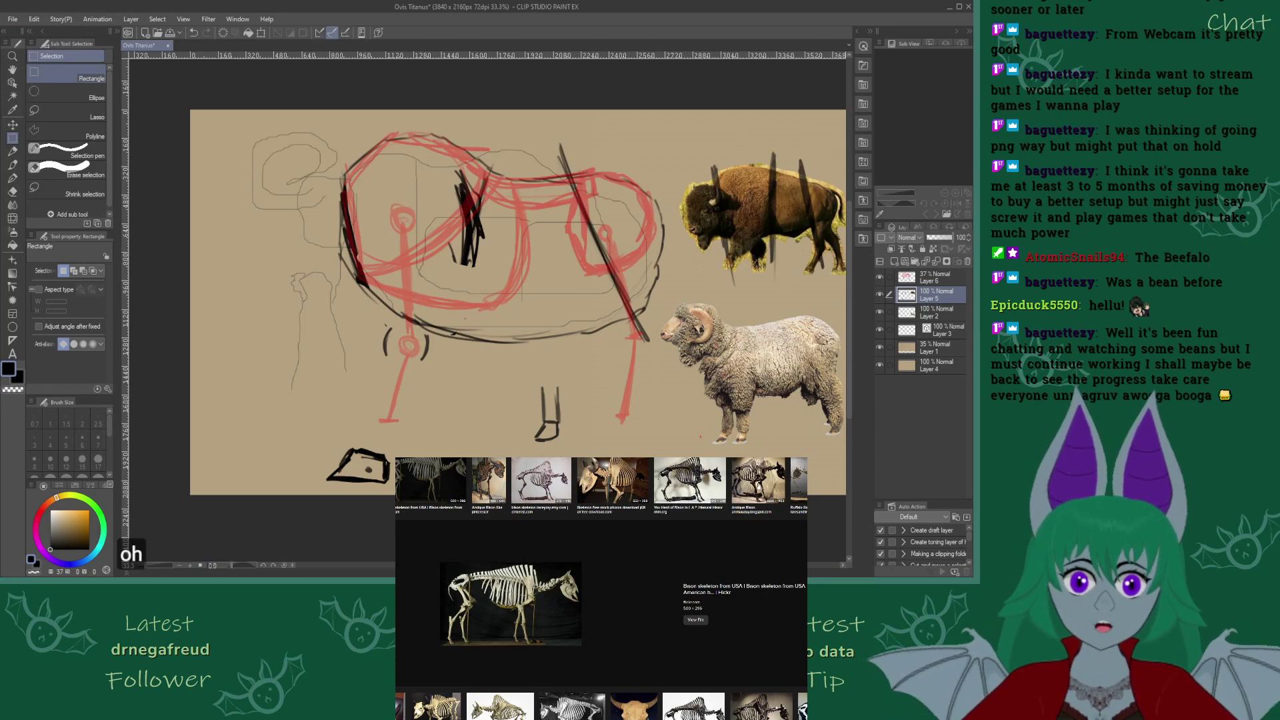
key("Right")
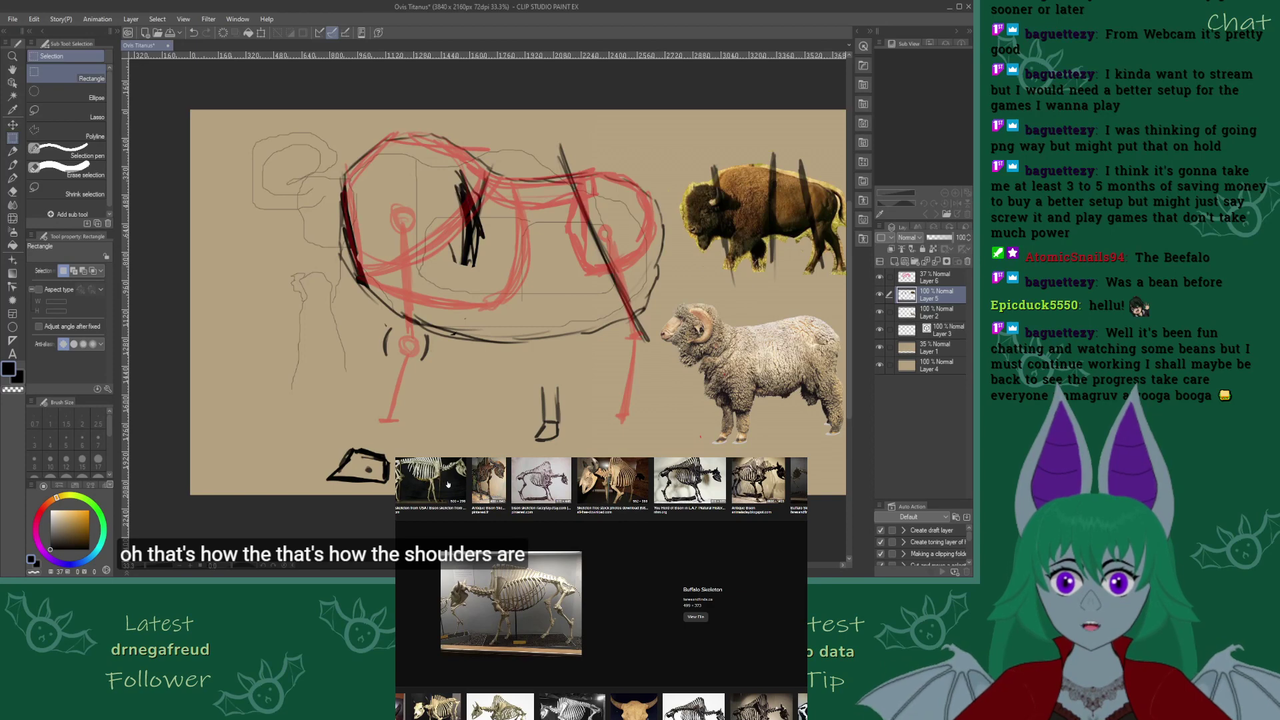
scroll(574, 497, "up", 2)
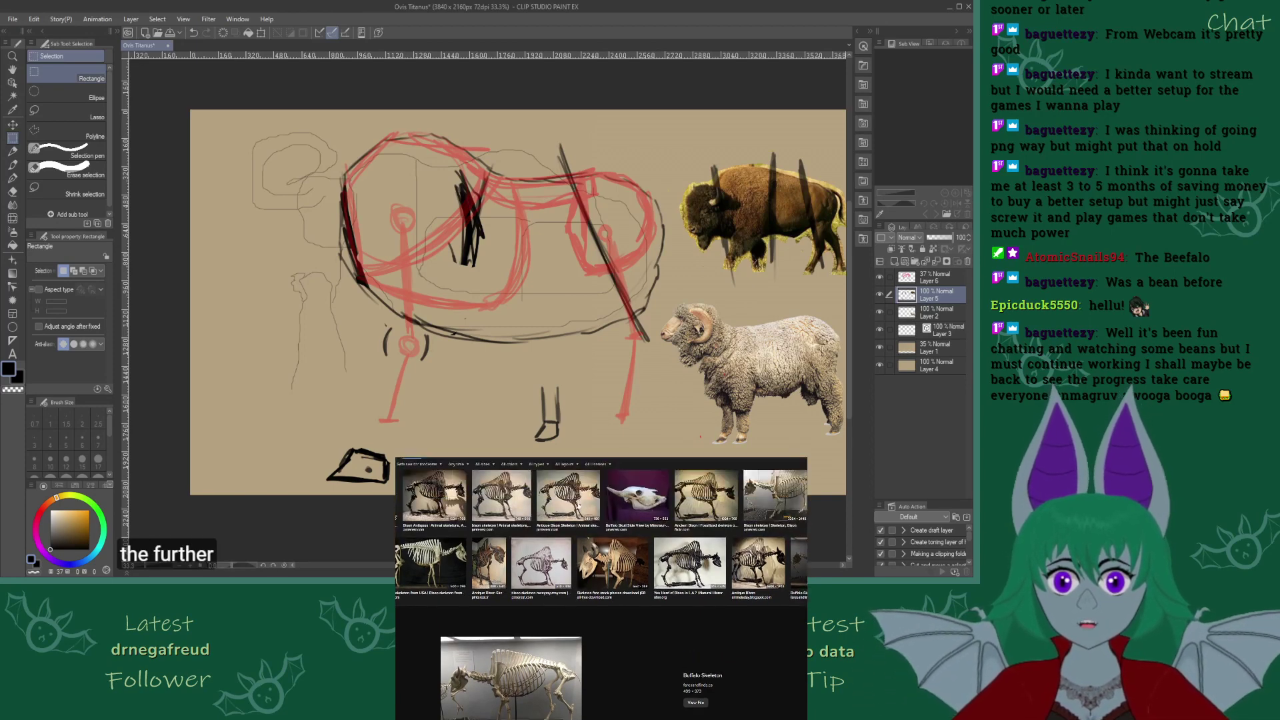
Choose the fossilized Ancient Bison skeleton photo, open it full size, and paste it into the Clip Studio Paint canvas on its own layer
left_click(707, 493)
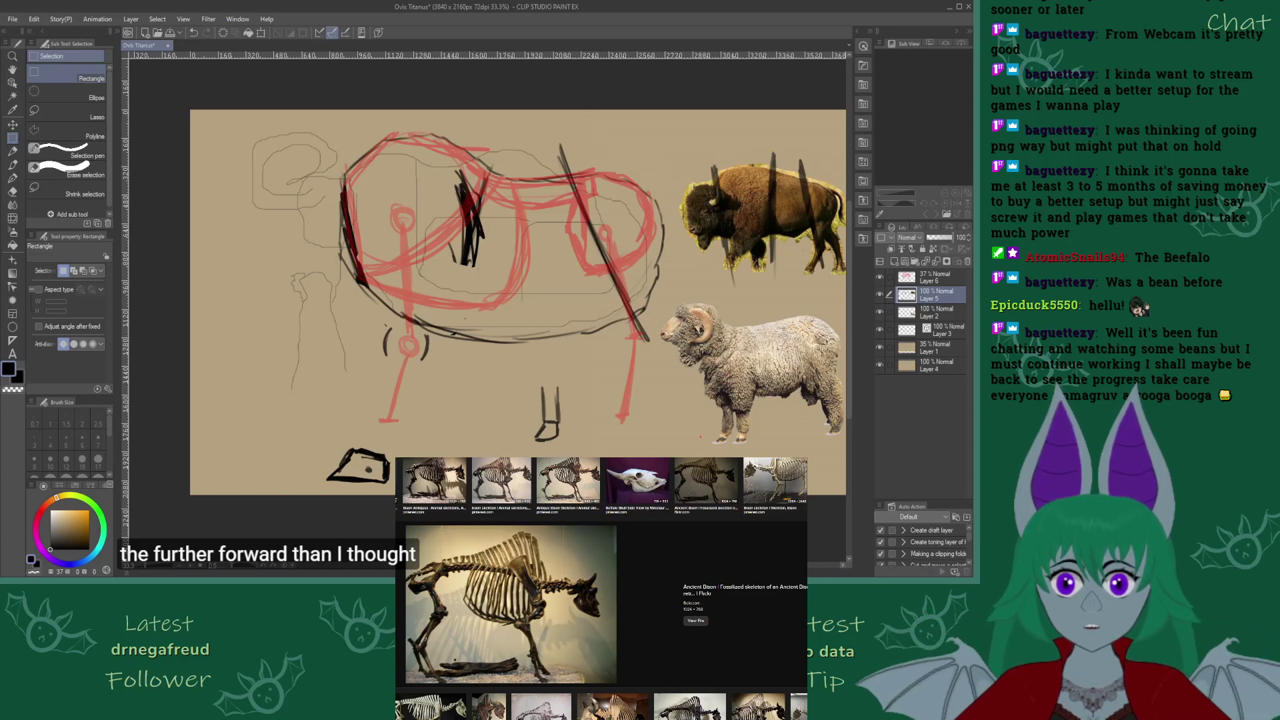
left_click(568, 480)
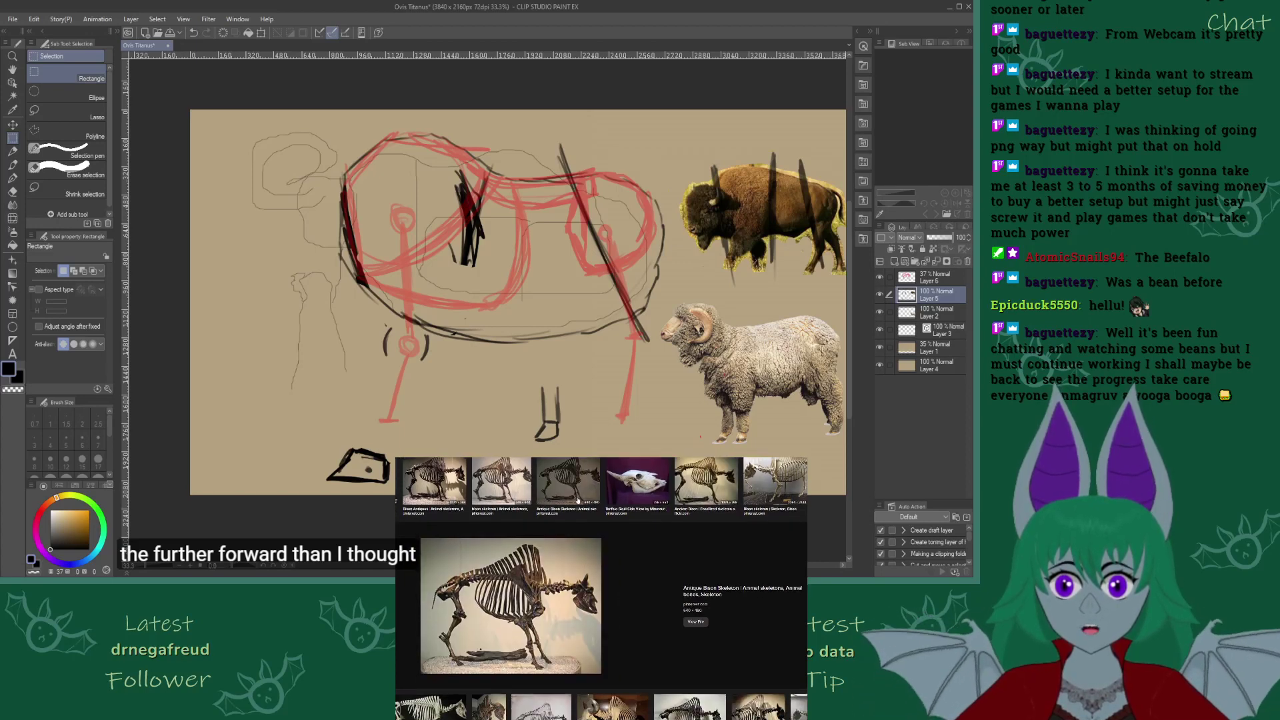
left_click(508, 475)
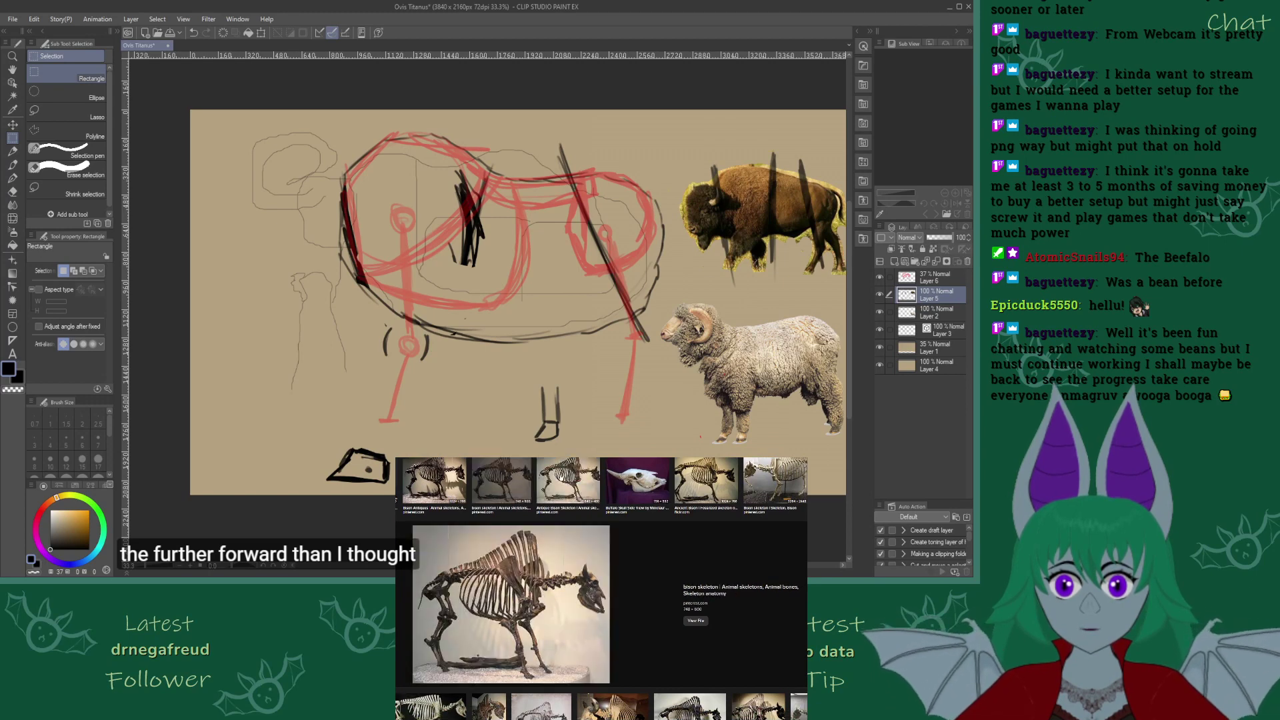
left_click(562, 476)
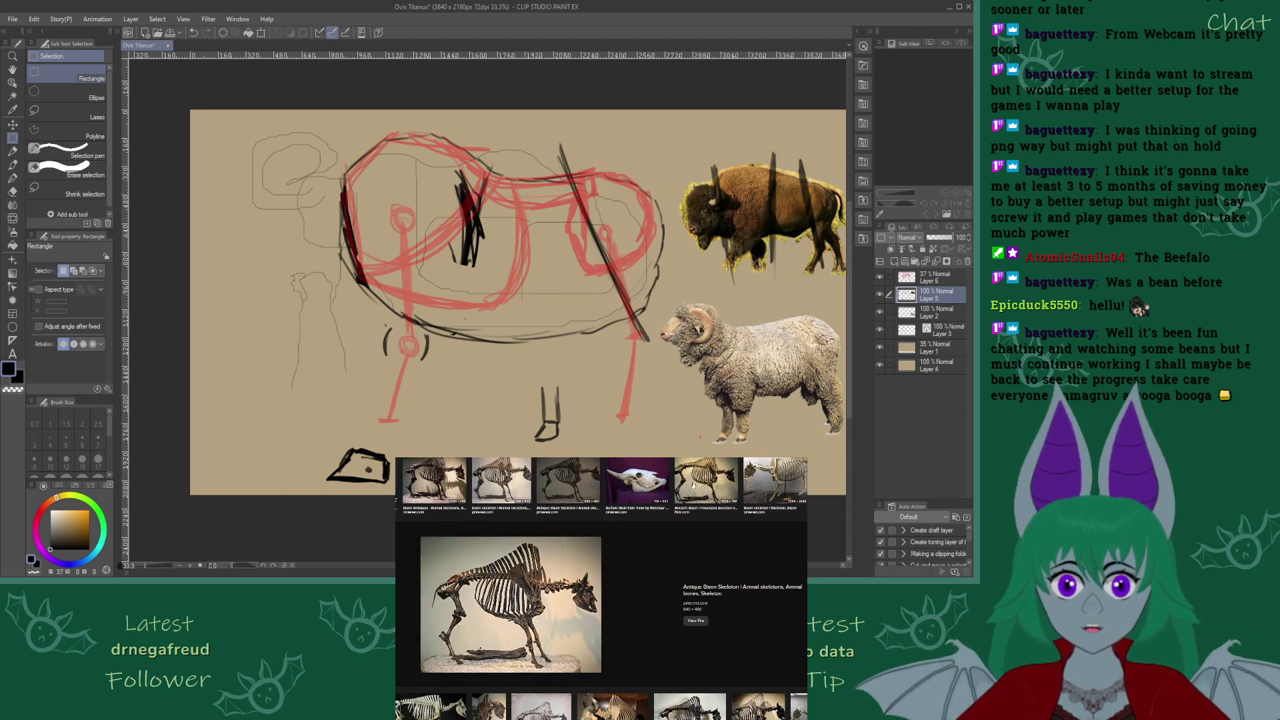
left_click(693, 485)
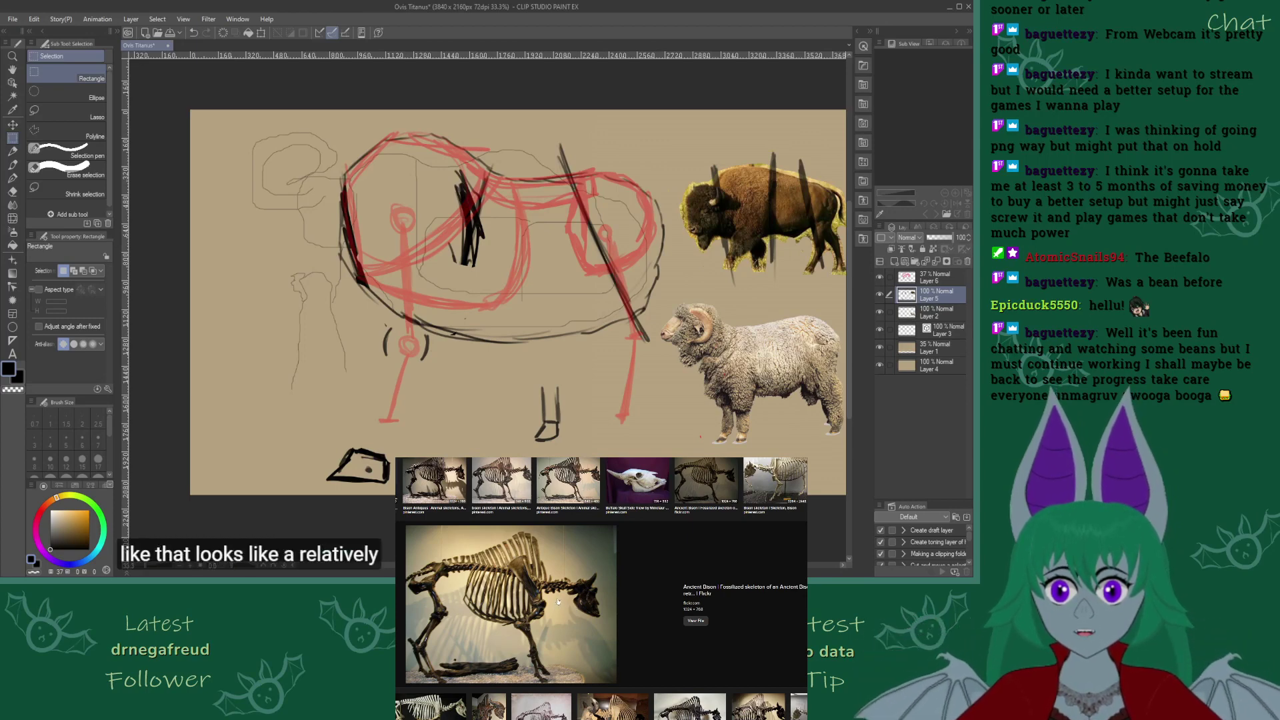
scroll(559, 602, "down", 2)
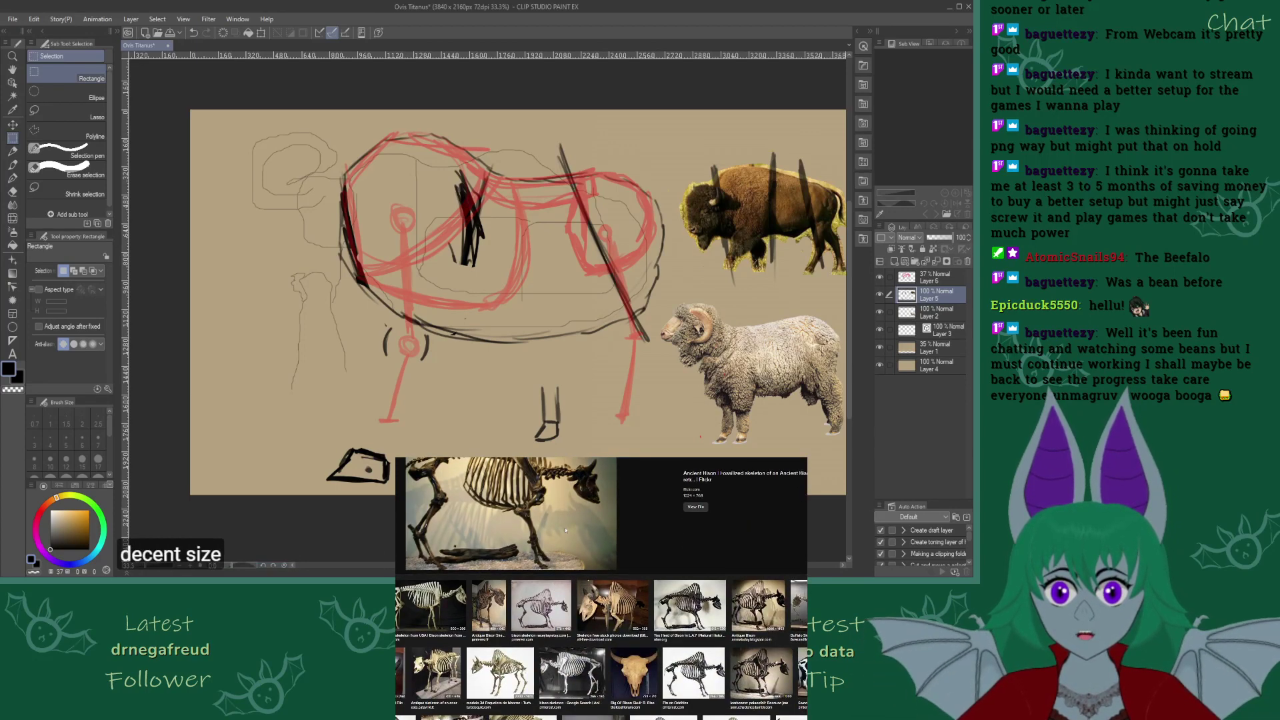
left_click(566, 530)
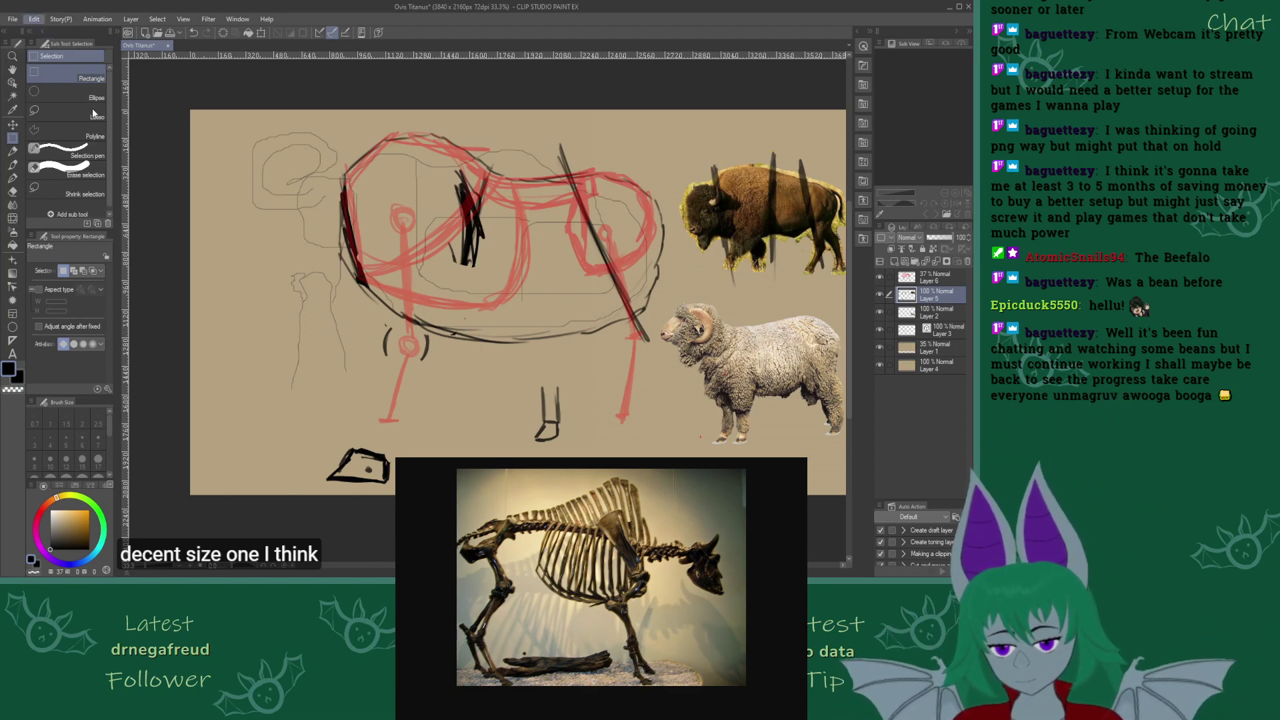
key("ctrl+v")
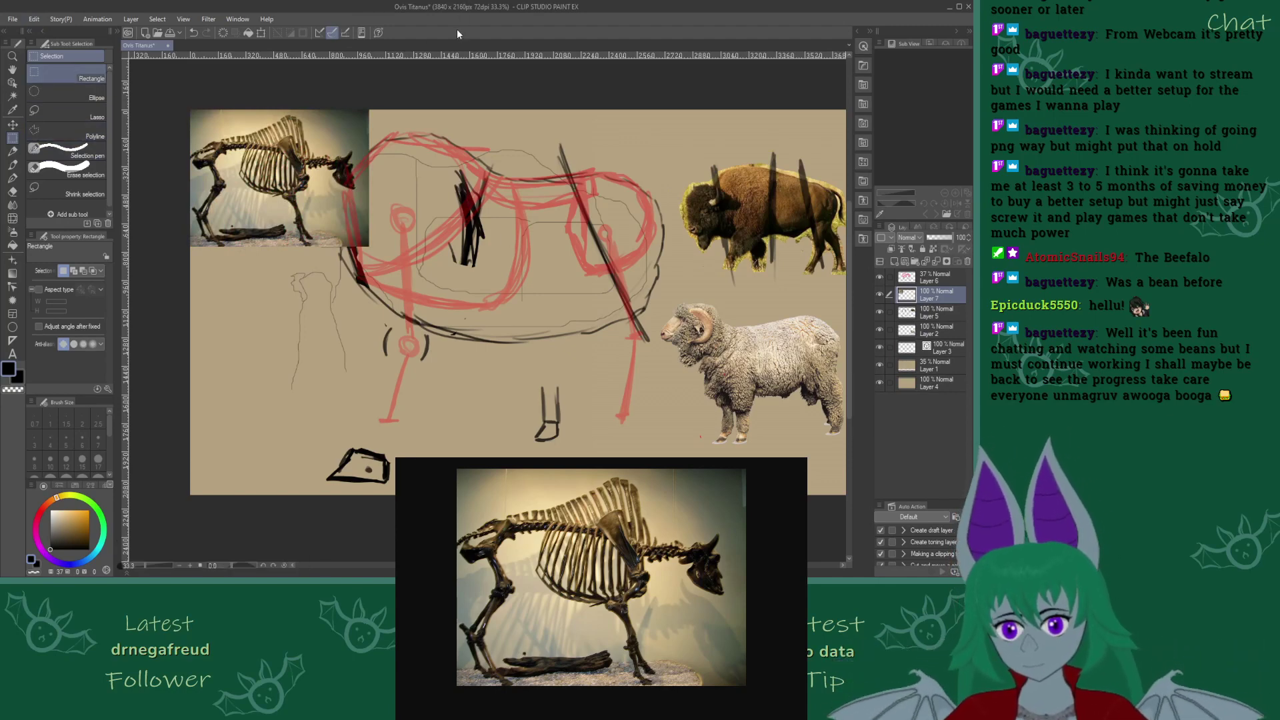
Flip the pasted skeleton photo horizontally, enlarge it to 243%, and position it under the red skeleton sketch
key("ctrl+t")
left_click(57, 271)
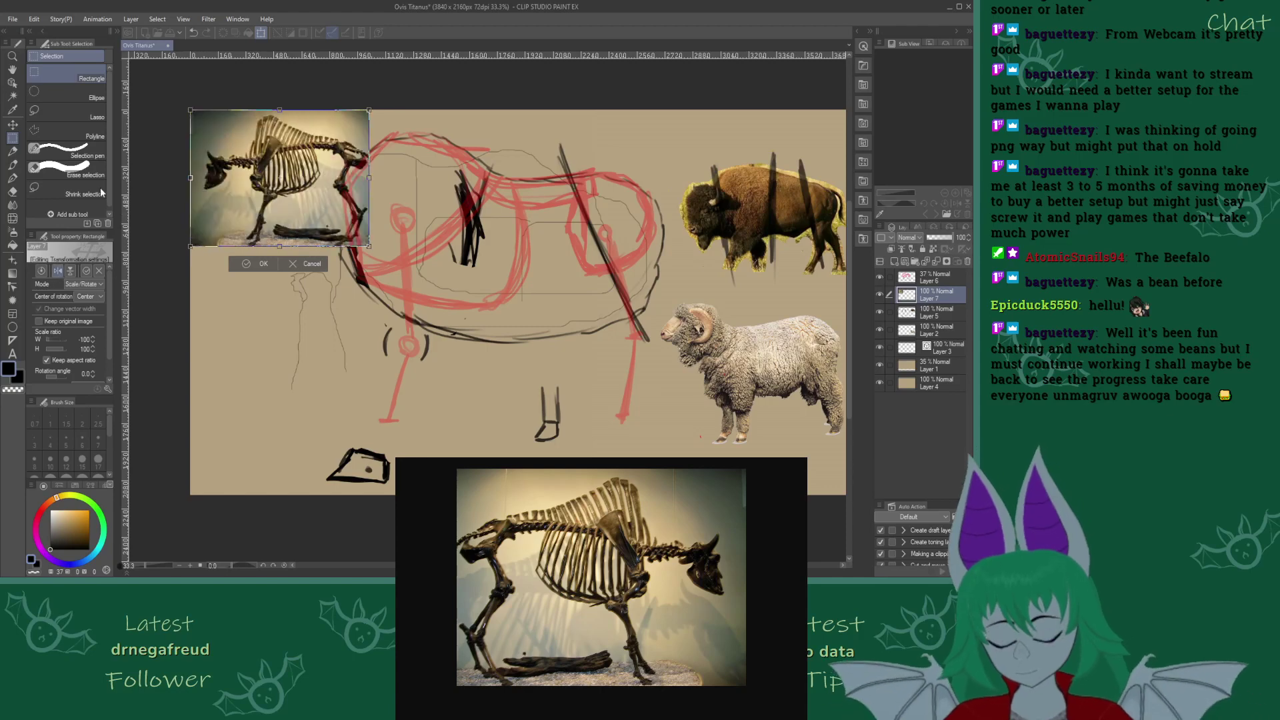
left_click_drag(375, 244, 587, 413)
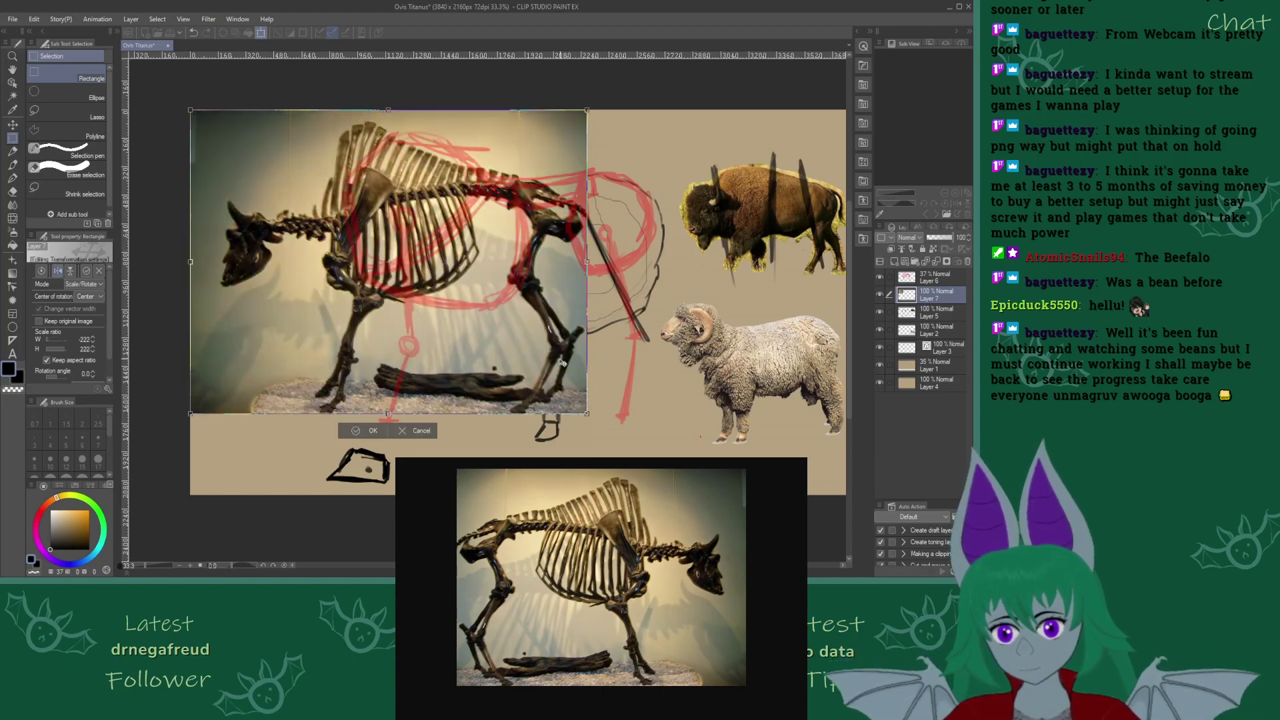
left_click_drag(548, 370, 622, 367)
mouse_move(637, 416)
left_mouse_down()
mouse_move(652, 418)
mouse_move(625, 400)
left_mouse_up()
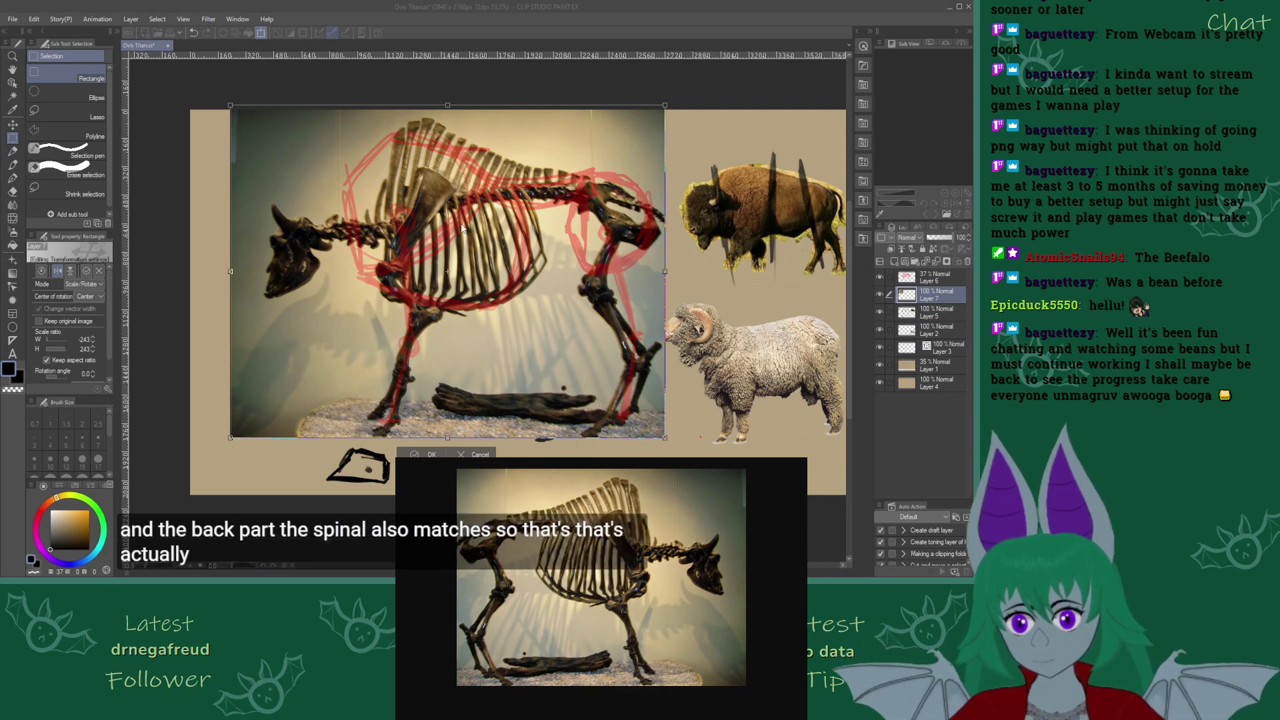
Apply the transformation and set the opacity of the red skeleton sketch on Layer 6 to 100%
left_click(934, 277)
left_click_drag(951, 239, 962, 242)
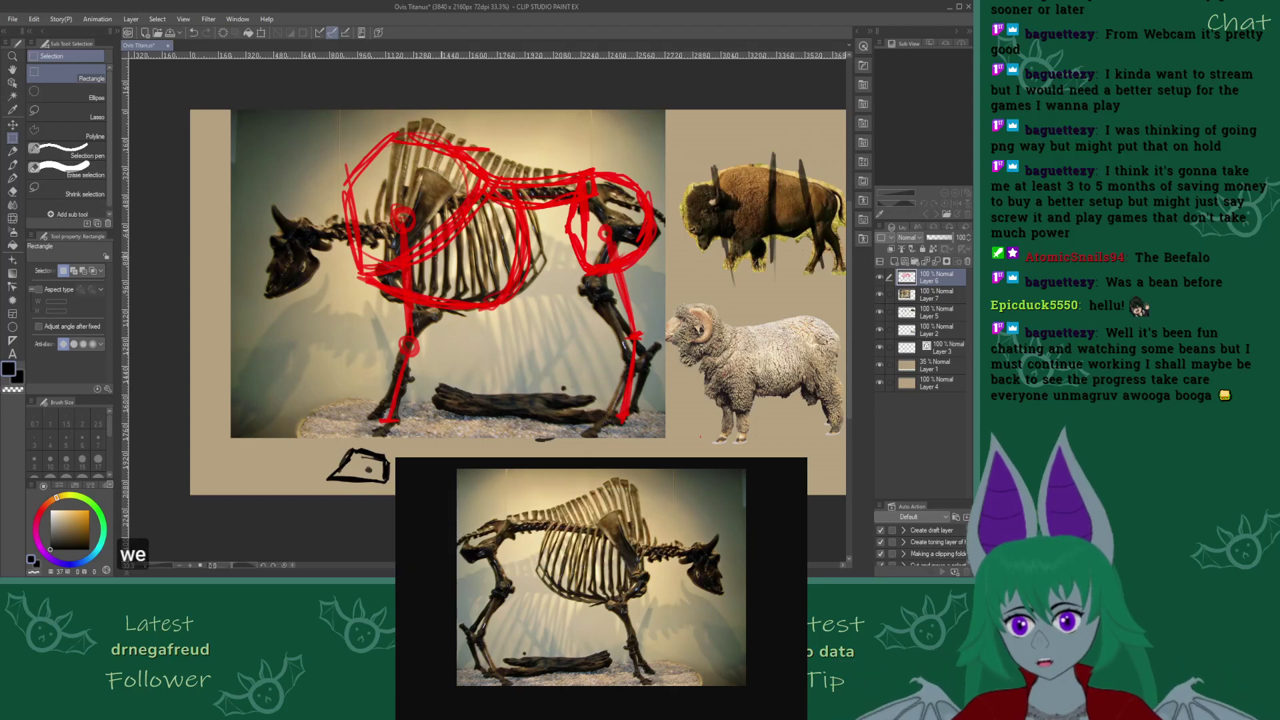
Mark the hind knee, hock, front elbow and shoulder joints with black circles, and undo those circles
left_click(12, 164)
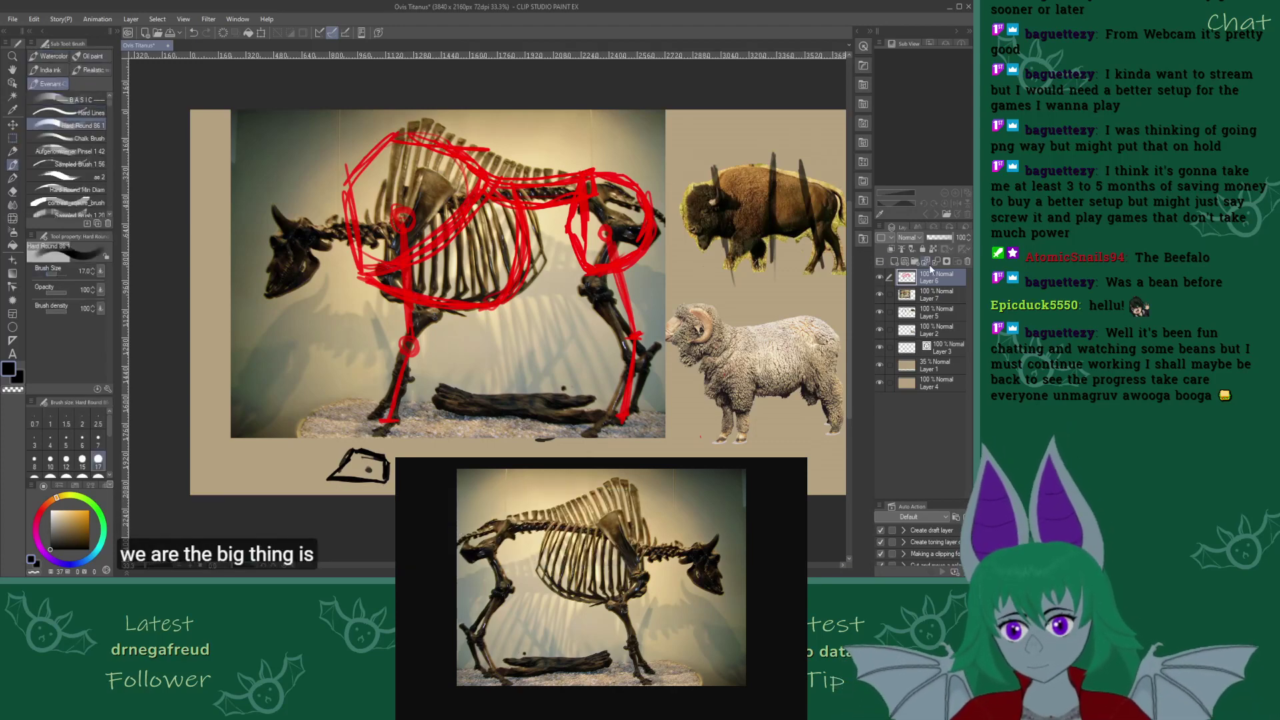
mouse_move(604, 257)
left_mouse_down()
mouse_move(579, 318)
mouse_move(590, 259)
left_mouse_up()
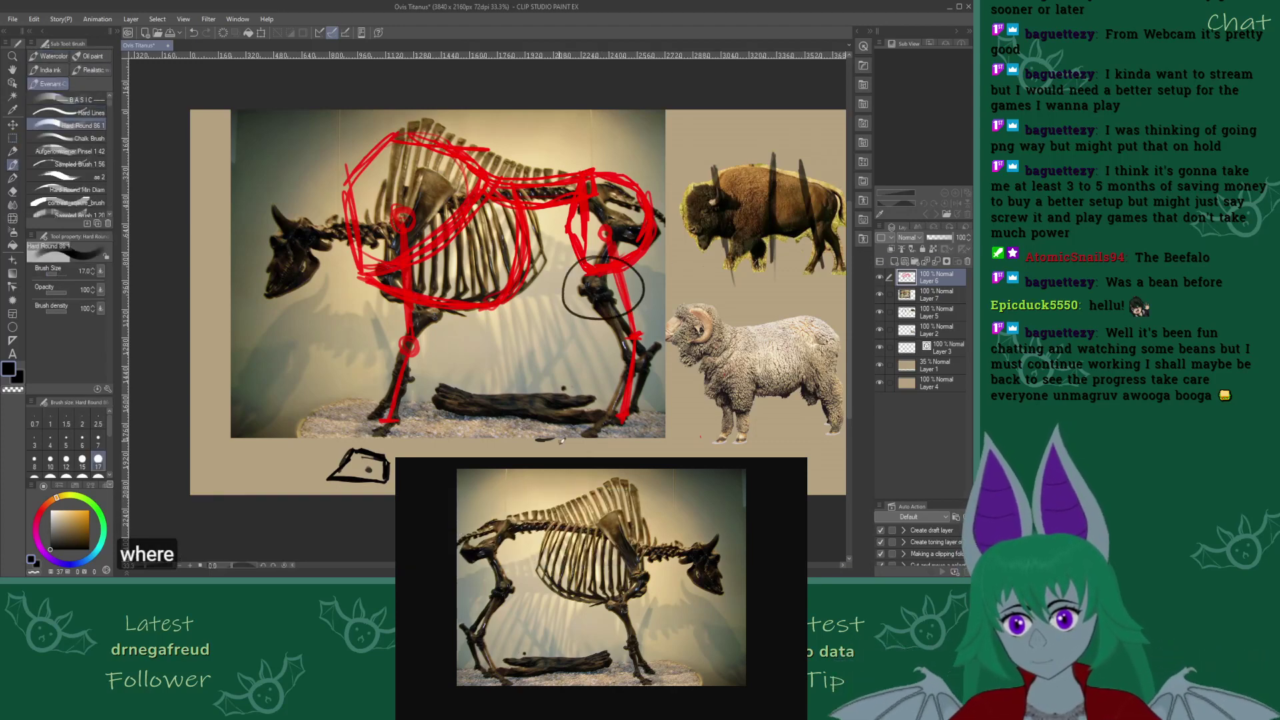
mouse_move(625, 343)
left_mouse_down()
mouse_move(618, 375)
mouse_move(631, 331)
left_mouse_up()
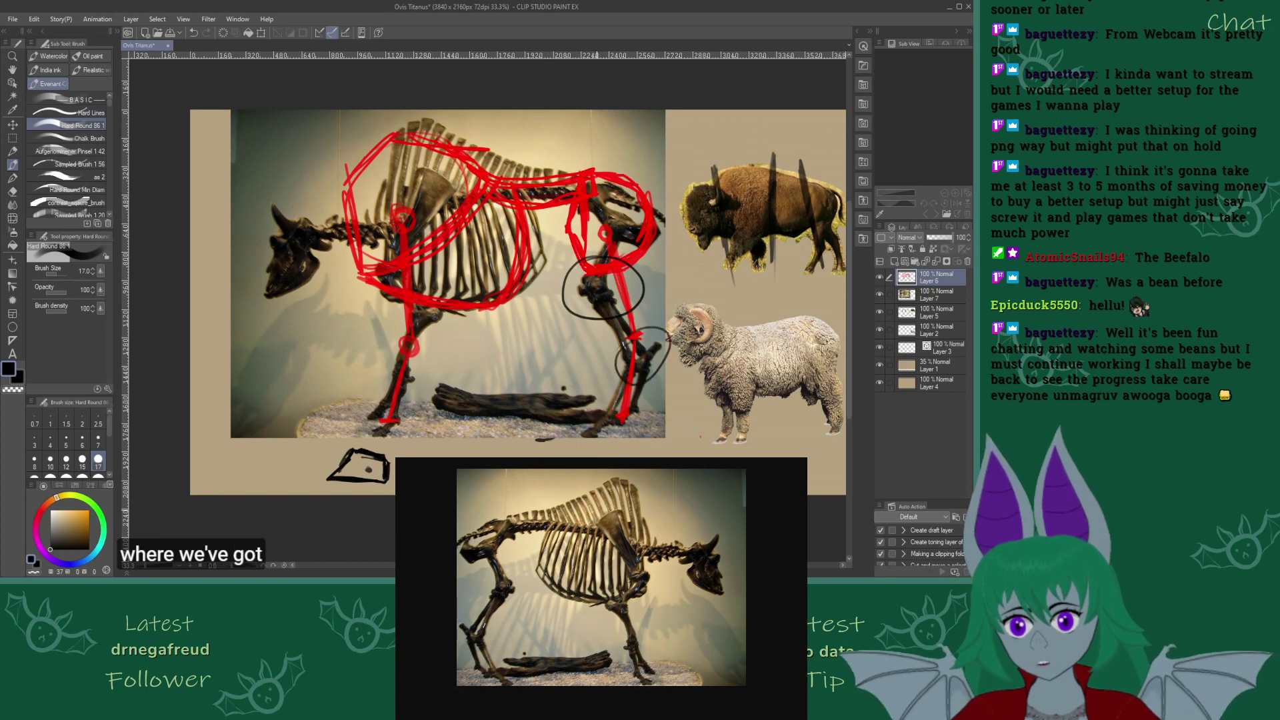
mouse_move(430, 293)
left_mouse_down()
mouse_move(421, 330)
mouse_move(440, 295)
left_mouse_up()
mouse_move(376, 250)
left_mouse_down()
mouse_move(367, 267)
mouse_move(393, 293)
left_mouse_up()
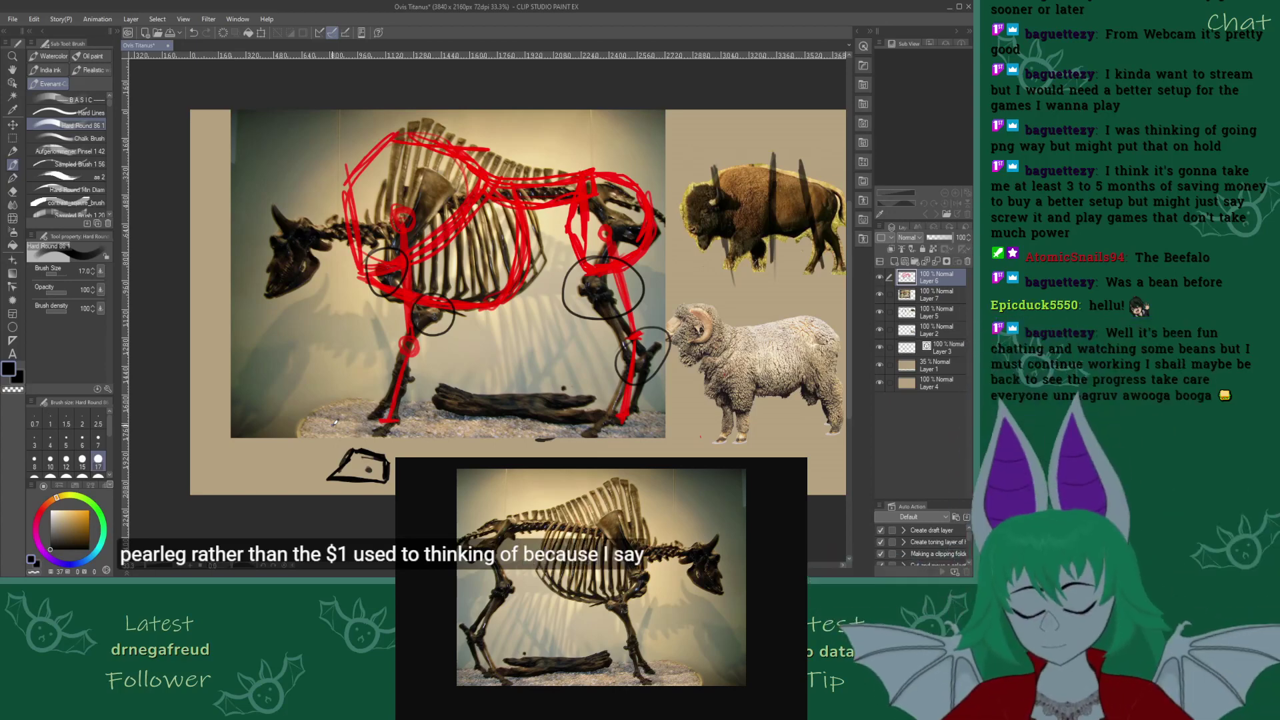
key("ctrl+z")
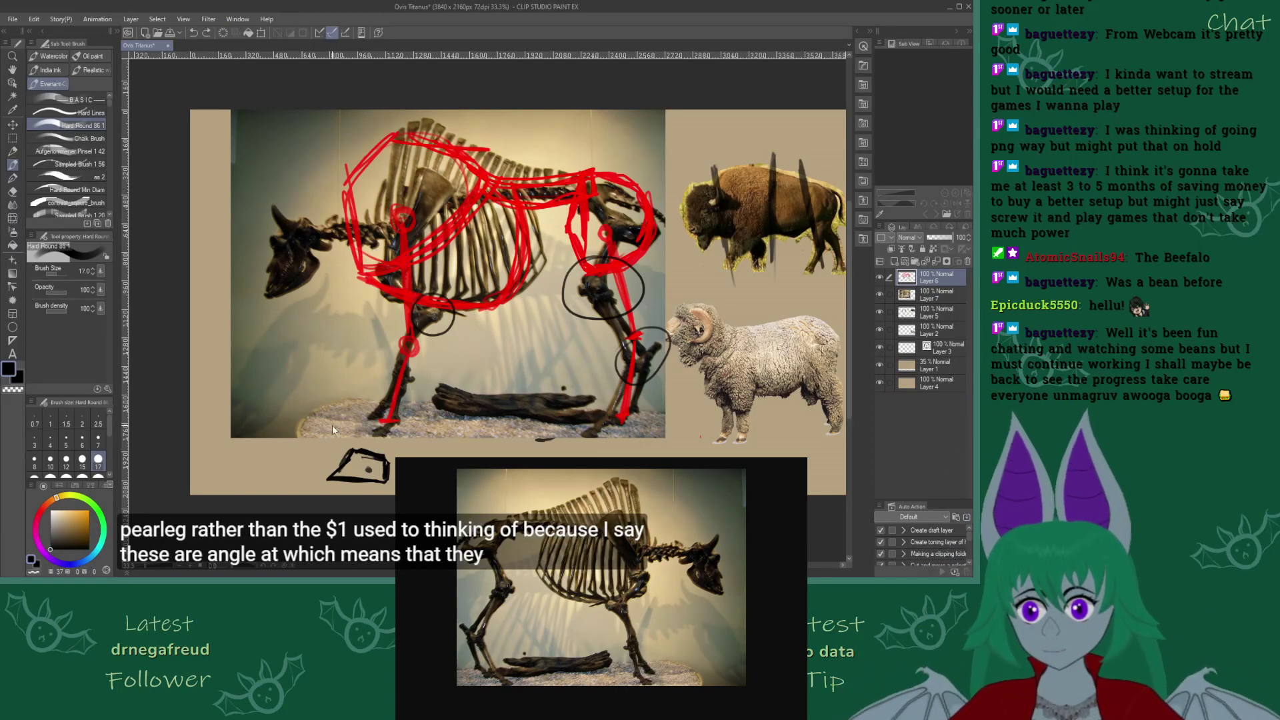
key("ctrl+z")
key("ctrl+z")
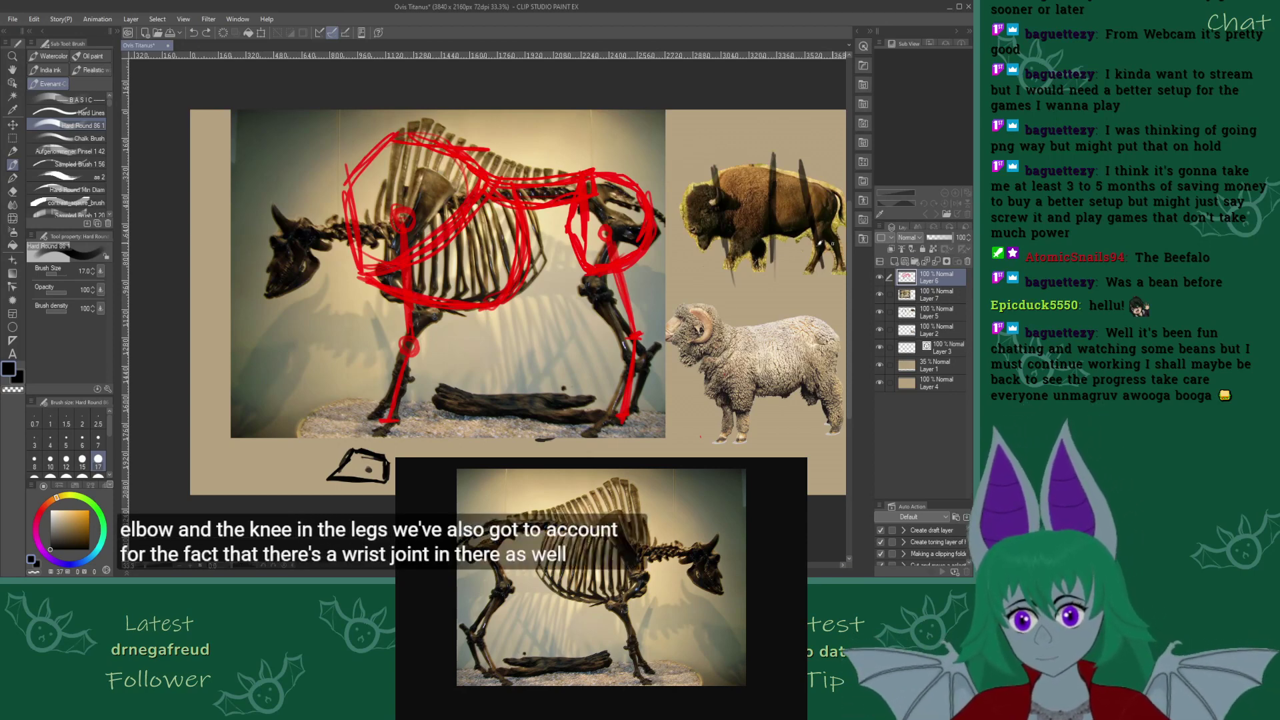
Erase the old hind leg line and redraw it in bright red along the knee, hock and lower leg of the skeleton photo
left_click(41, 515)
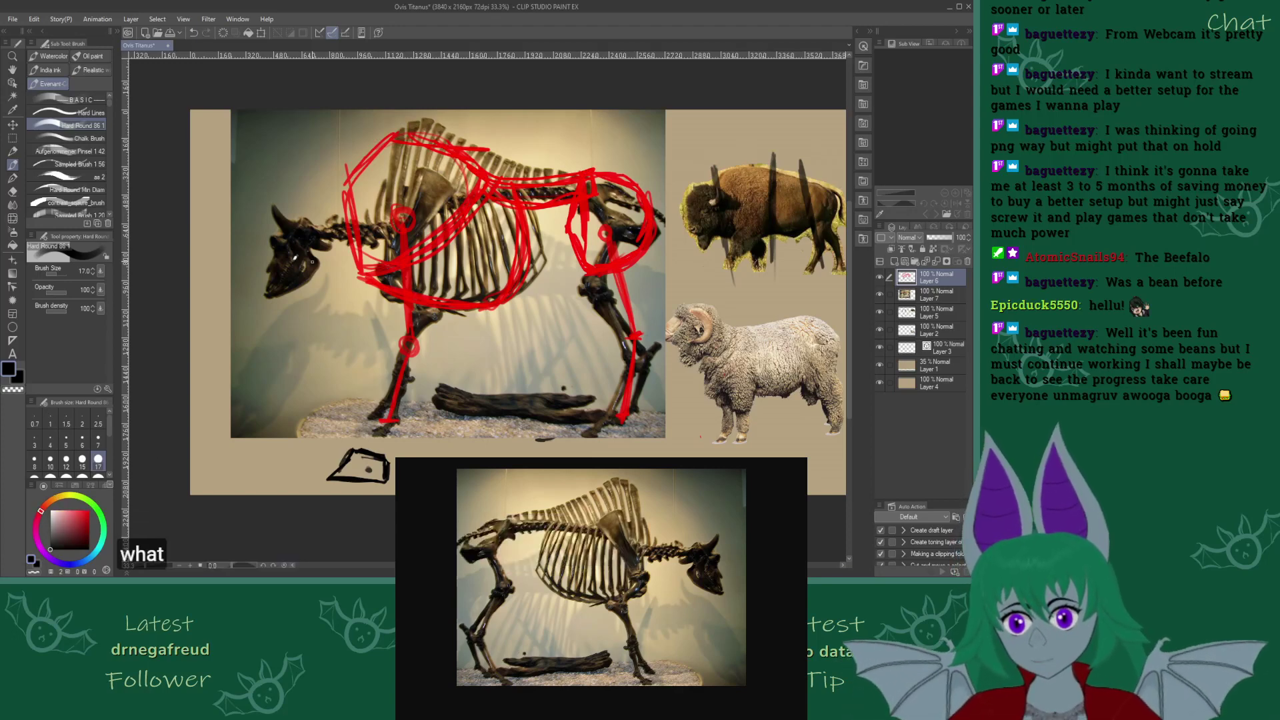
key("e")
left_click_drag(617, 250, 632, 360)
left_click(14, 164)
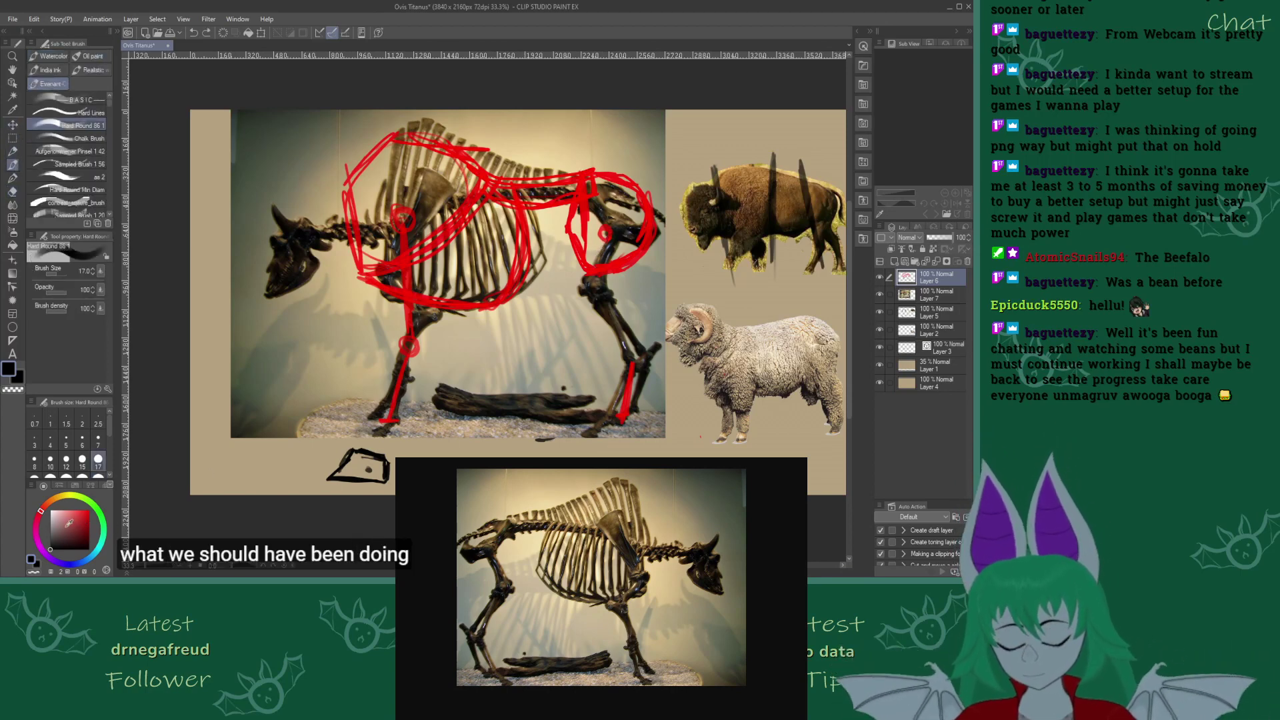
left_click(603, 234, "alt")
left_click_drag(605, 235, 582, 288)
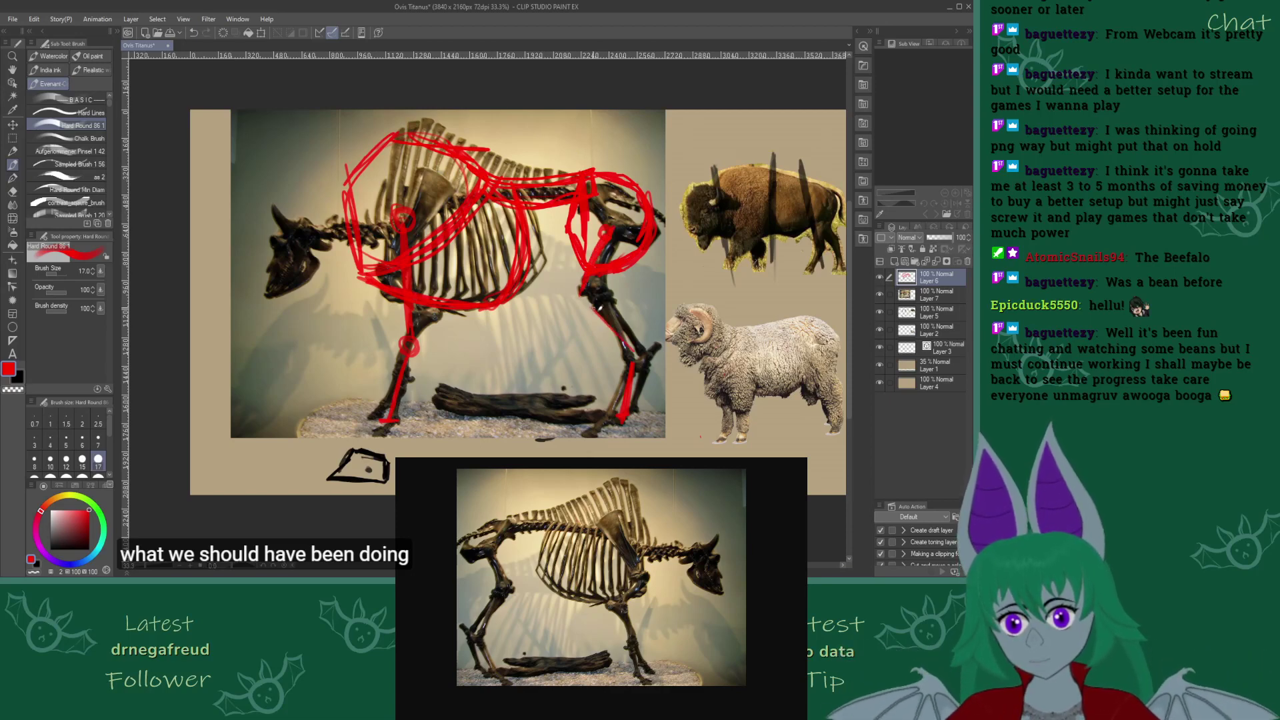
left_click_drag(582, 289, 638, 360)
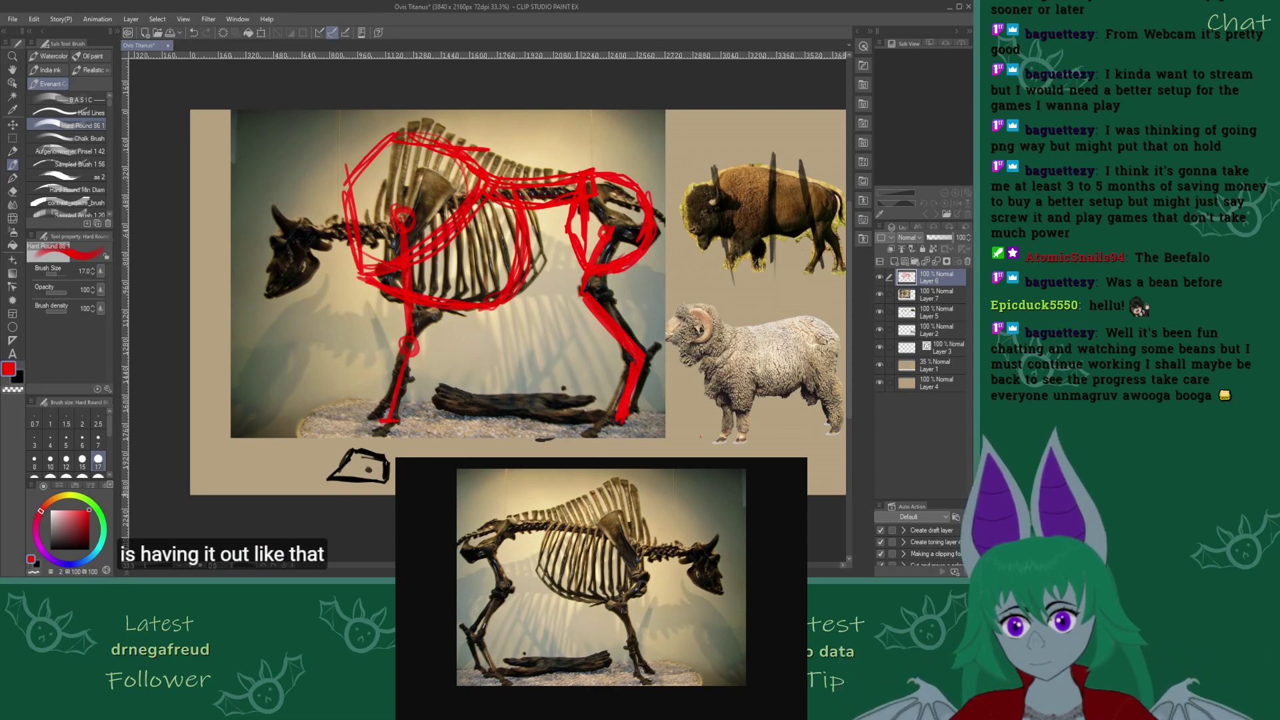
Erase the red lines crossing the shoulder blade and upper foreleg, and move the shoulder joint circle down to the skeleton's shoulder
left_click(12, 191)
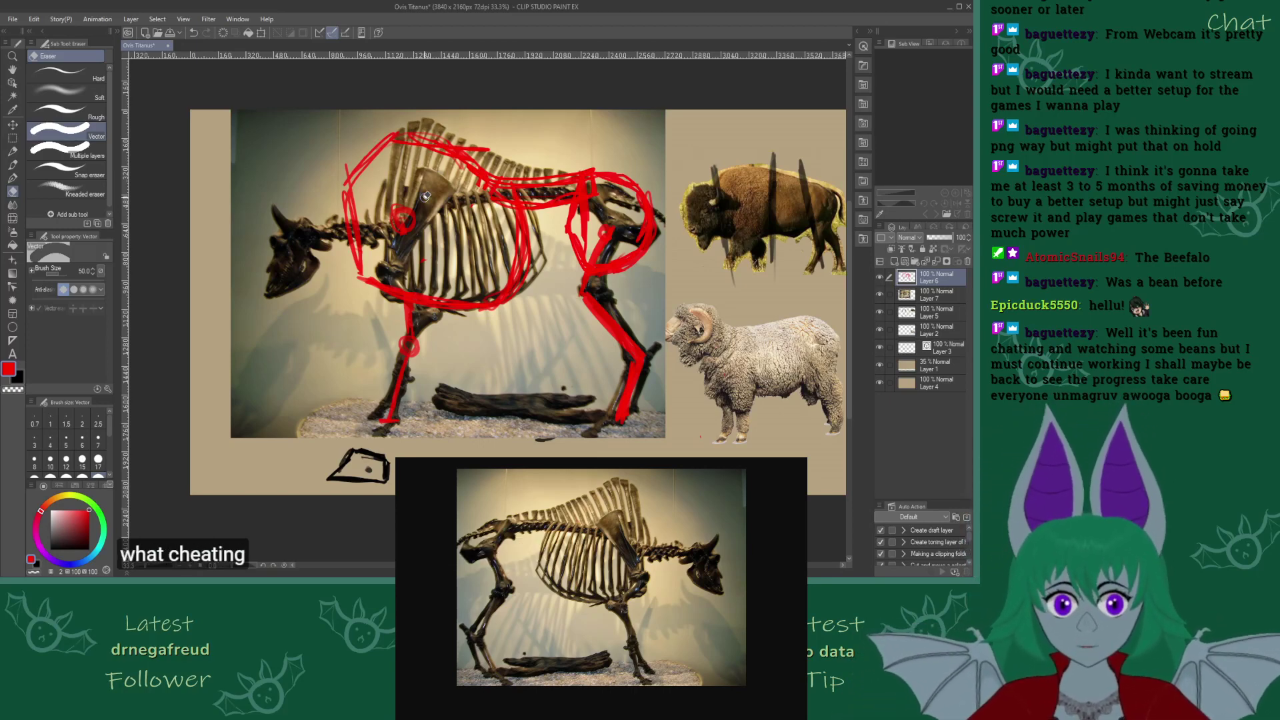
key("b")
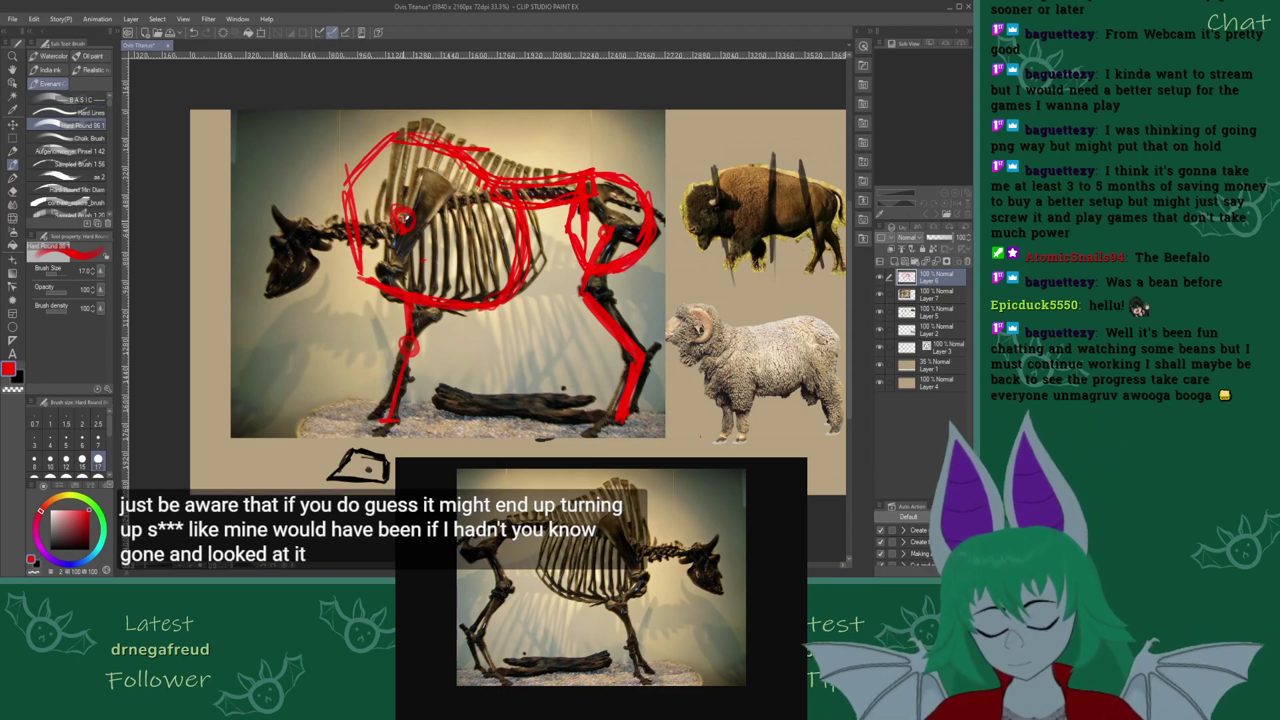
left_click(13, 138)
left_click_drag(388, 225, 413, 273)
left_click(447, 254)
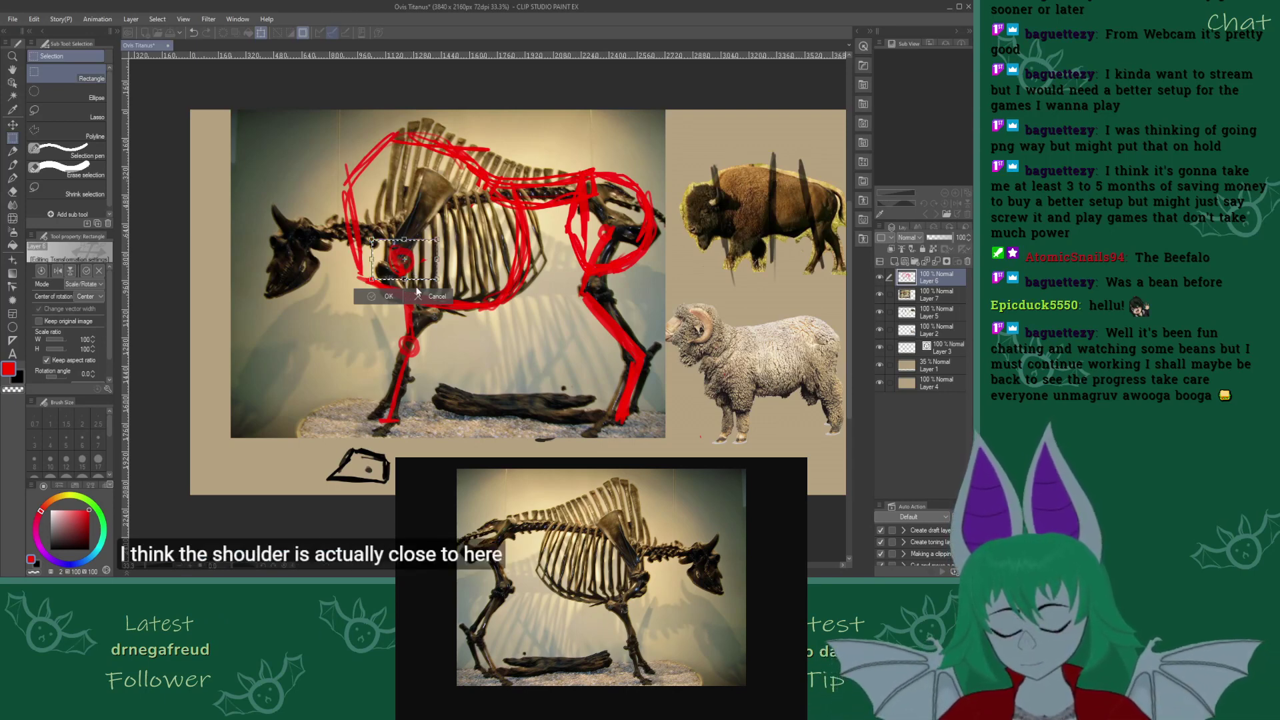
key("Return")
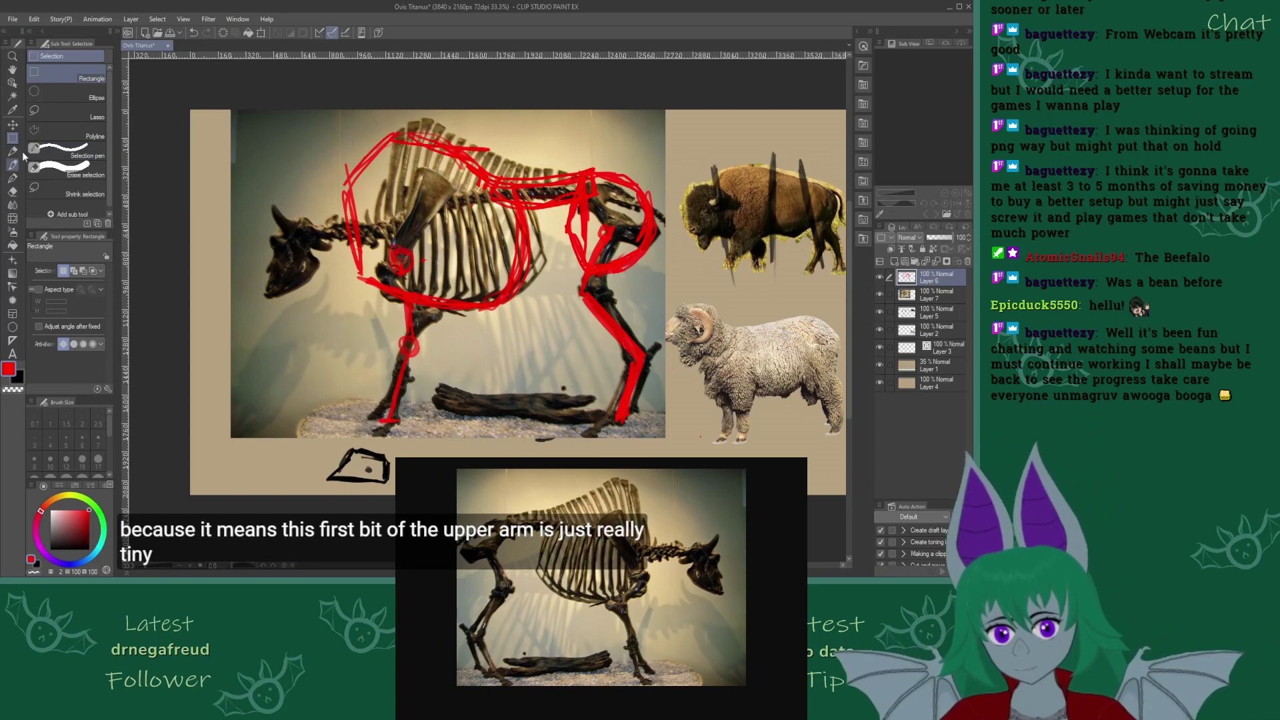
Sketch the short upper arm and elbow circle in red, and erase the old foreleg and lower chest lines
key("b")
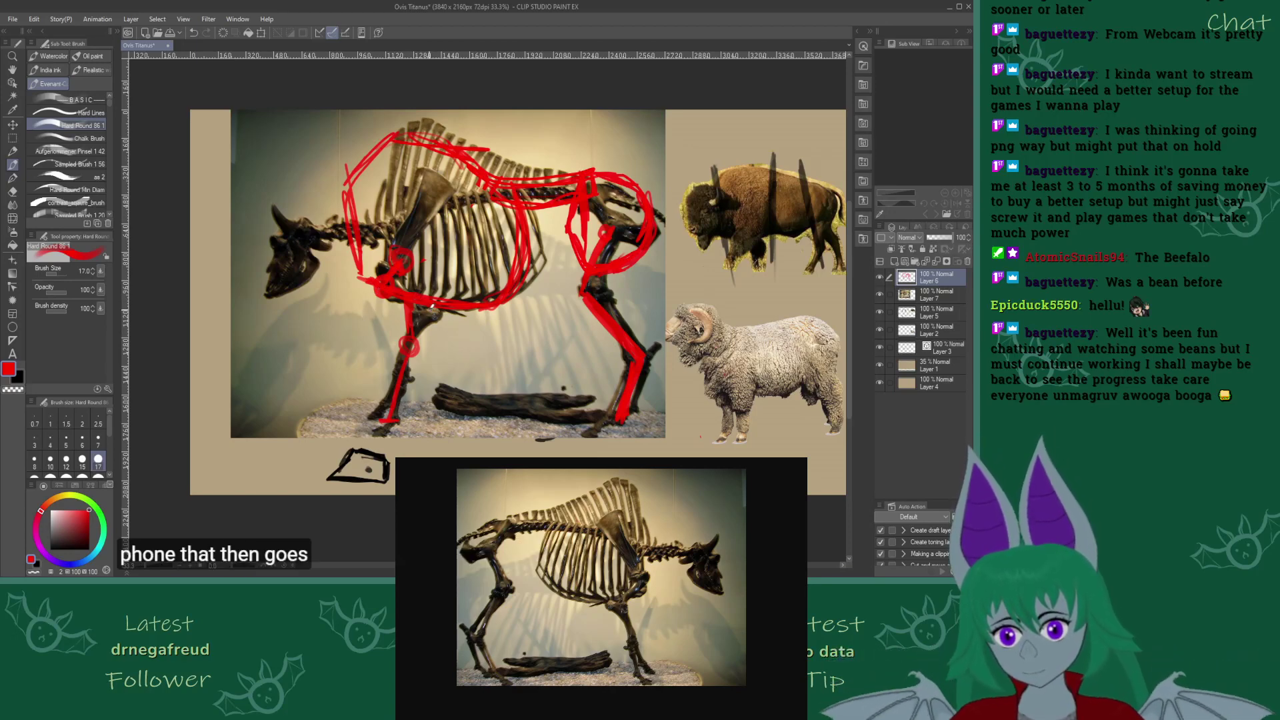
left_click_drag(419, 318, 432, 308)
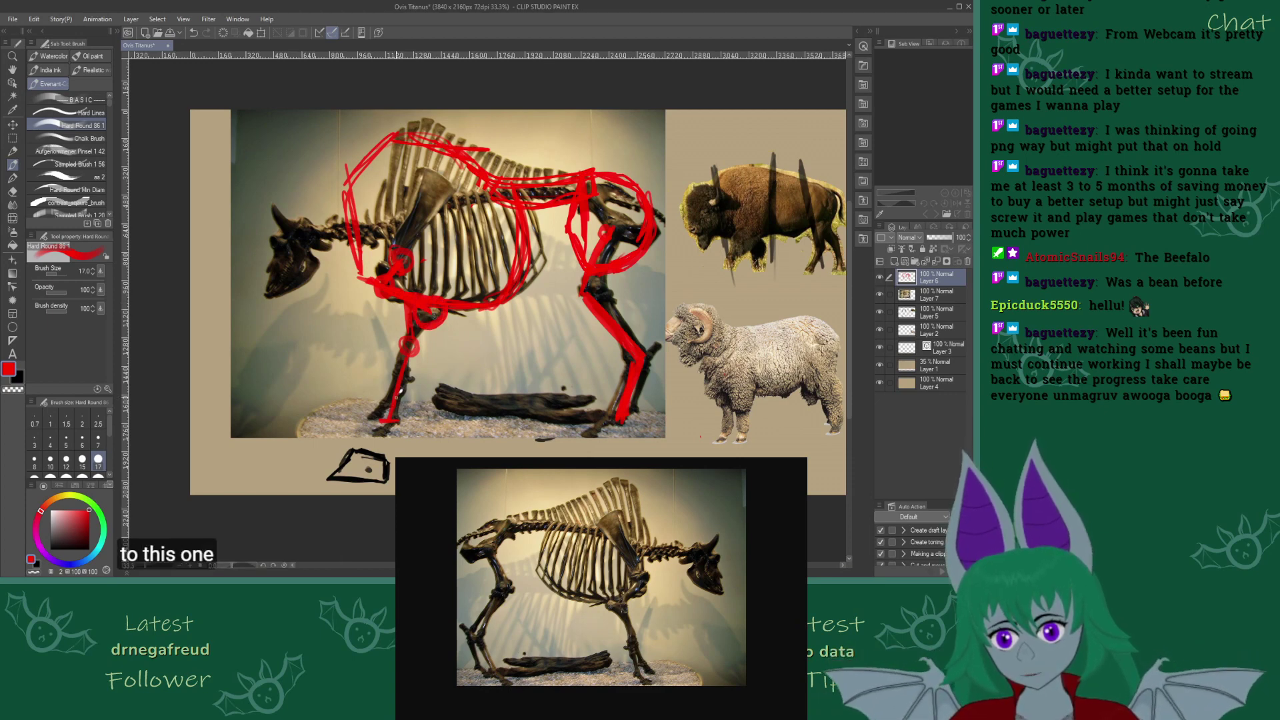
key("e")
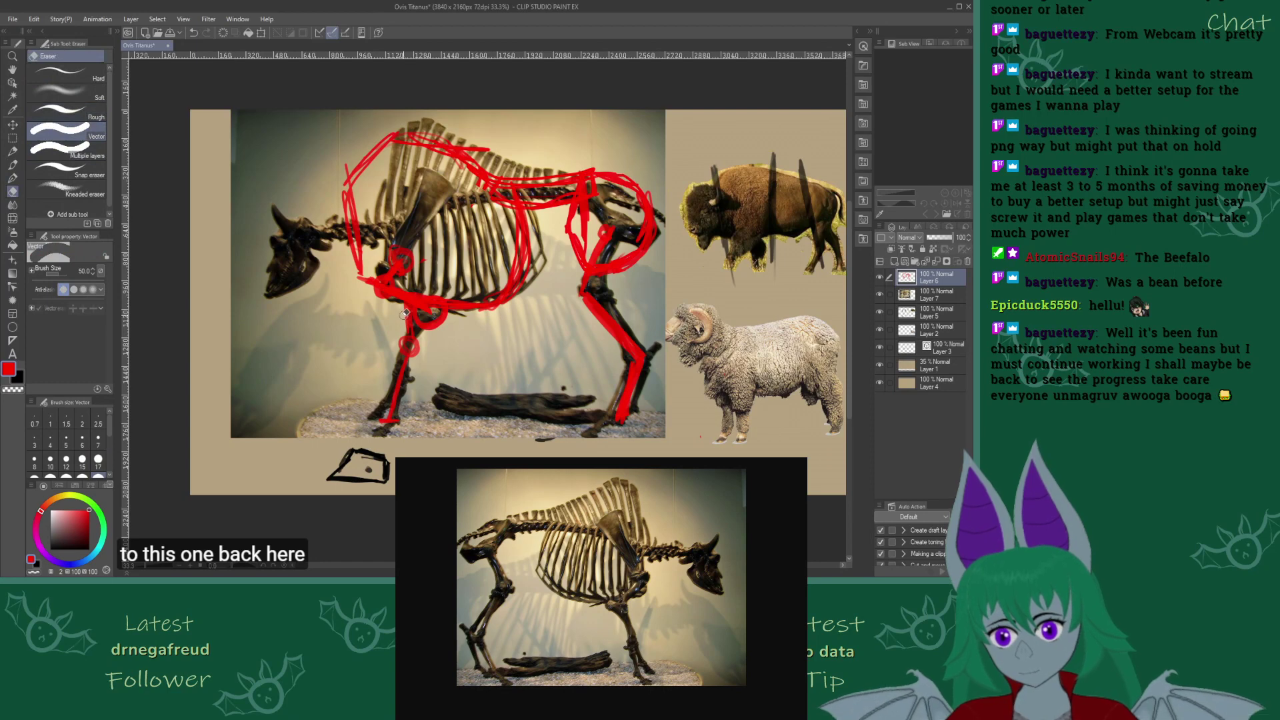
mouse_move(406, 306)
left_mouse_down()
mouse_move(416, 358)
mouse_move(400, 362)
mouse_move(398, 397)
left_mouse_up()
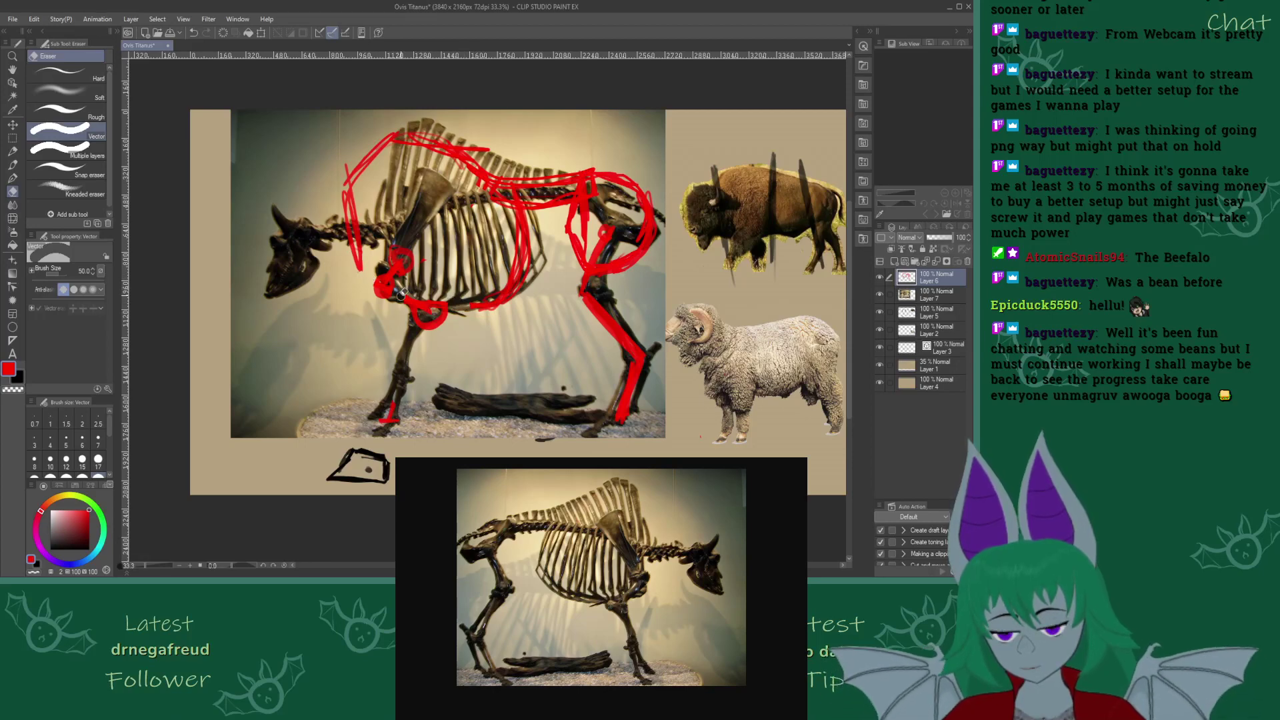
Circle the wrist joint on the foreleg, and erase the red shoulder, upper arm, elbow and wrist markings
left_click(13, 165)
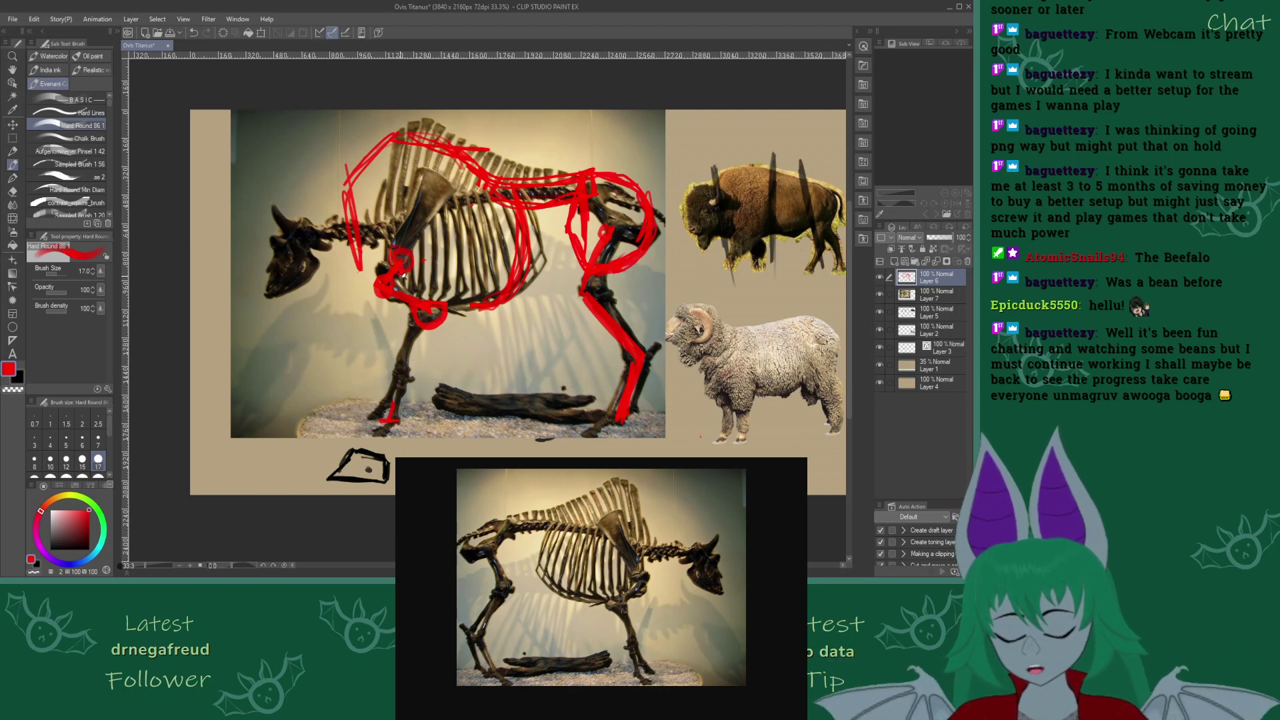
mouse_move(409, 371)
left_mouse_down()
mouse_move(390, 380)
mouse_move(397, 363)
mouse_move(406, 383)
left_mouse_up()
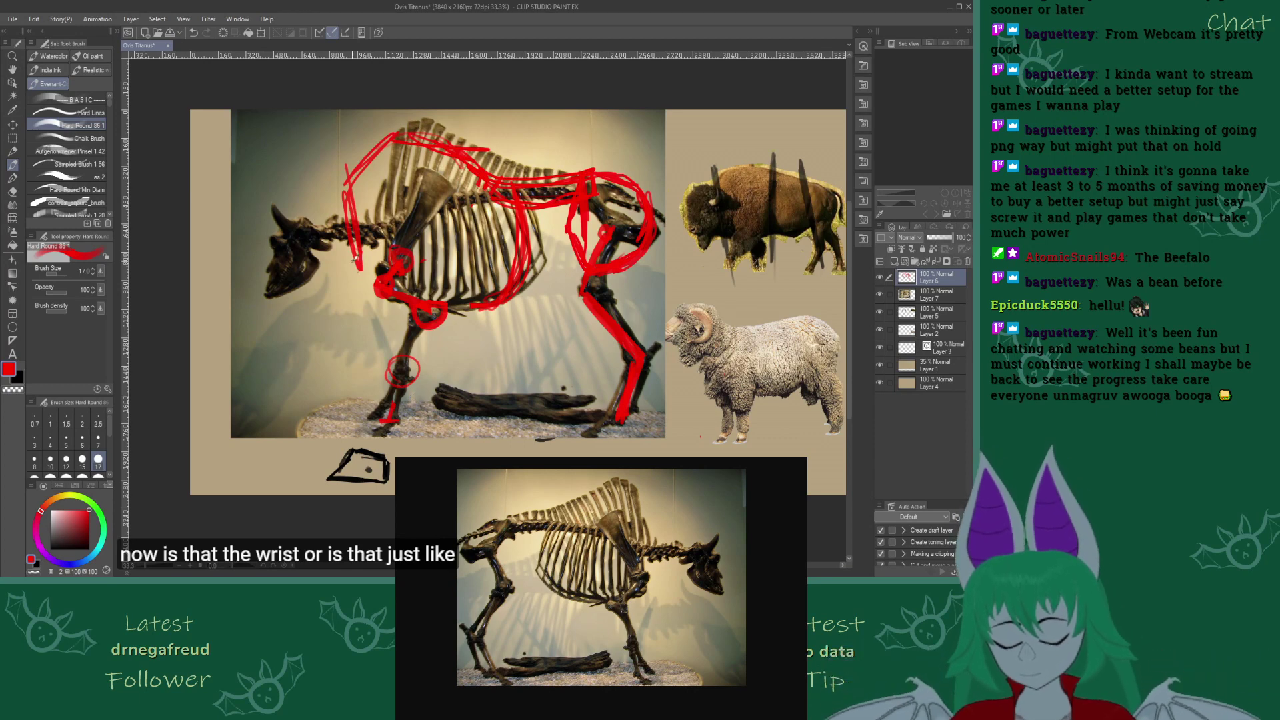
left_click(12, 191)
mouse_move(392, 241)
left_mouse_down()
mouse_move(380, 283)
mouse_move(400, 272)
left_mouse_up()
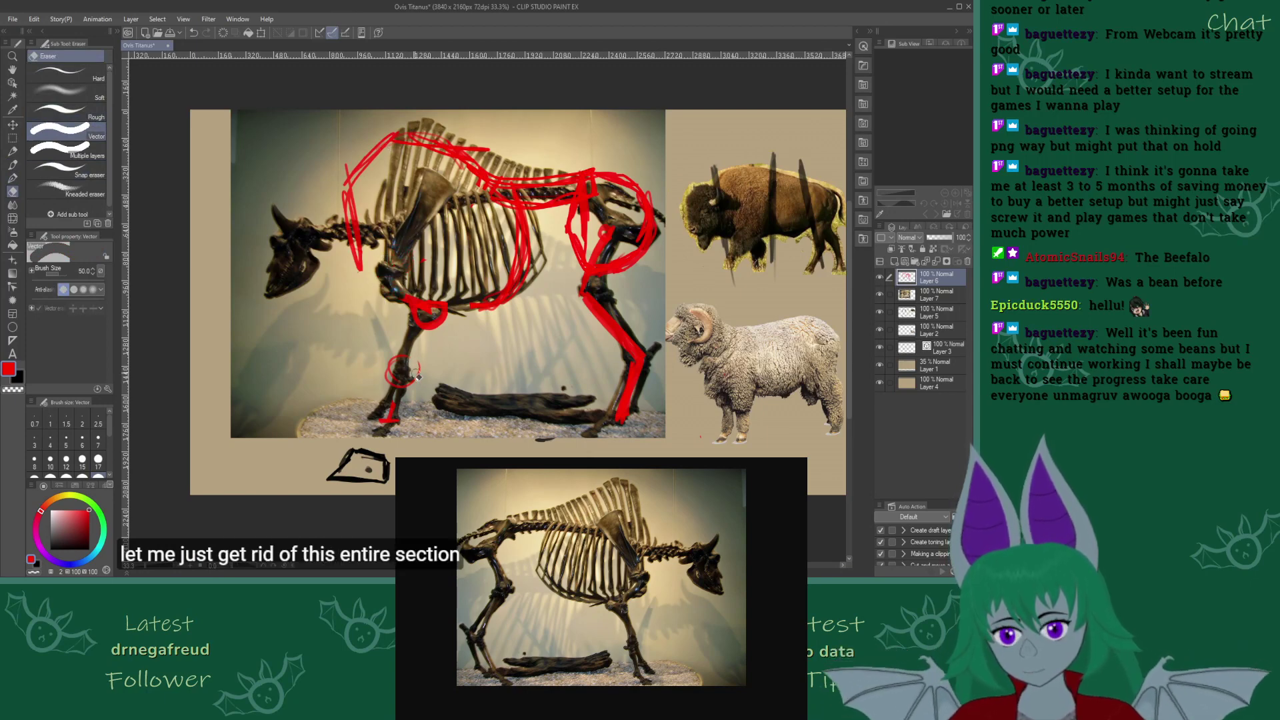
mouse_move(417, 363)
left_mouse_down()
mouse_move(385, 364)
mouse_move(400, 366)
mouse_move(433, 325)
mouse_move(419, 334)
mouse_move(404, 309)
mouse_move(436, 321)
left_mouse_up()
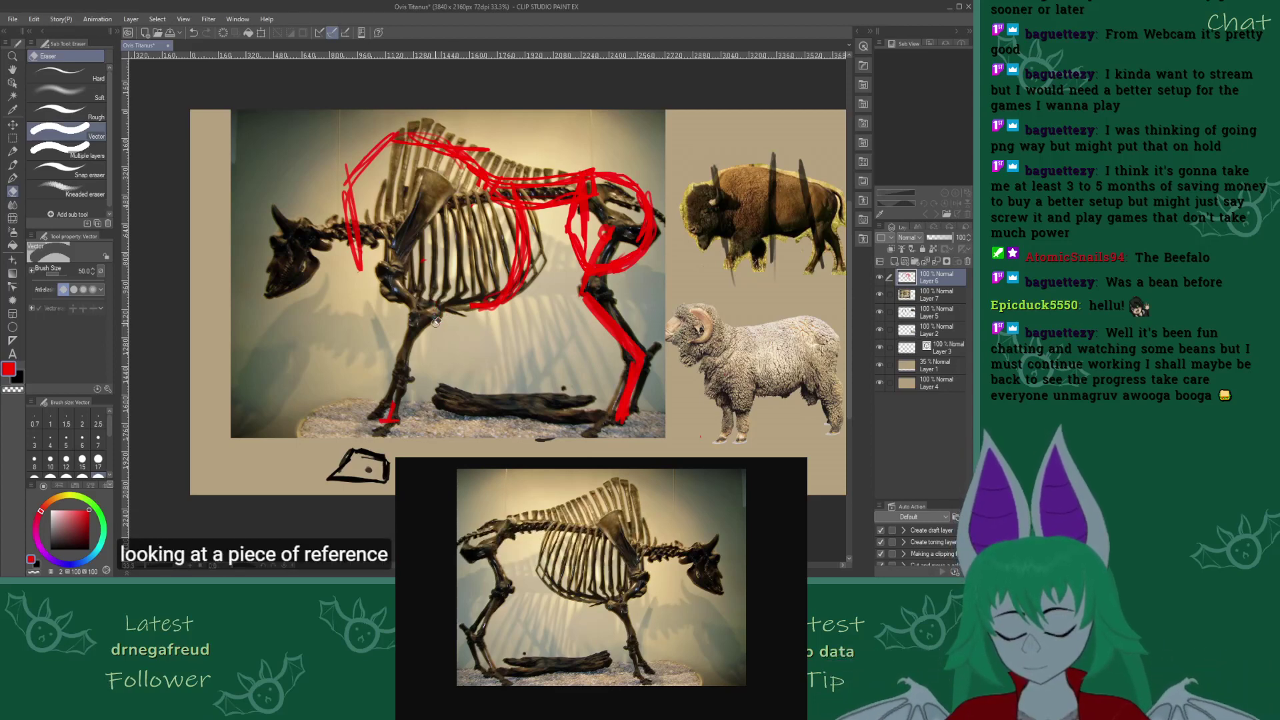
Circle the shoulder, elbow and wrist joints of the skeleton's front leg in red
left_click(12, 164)
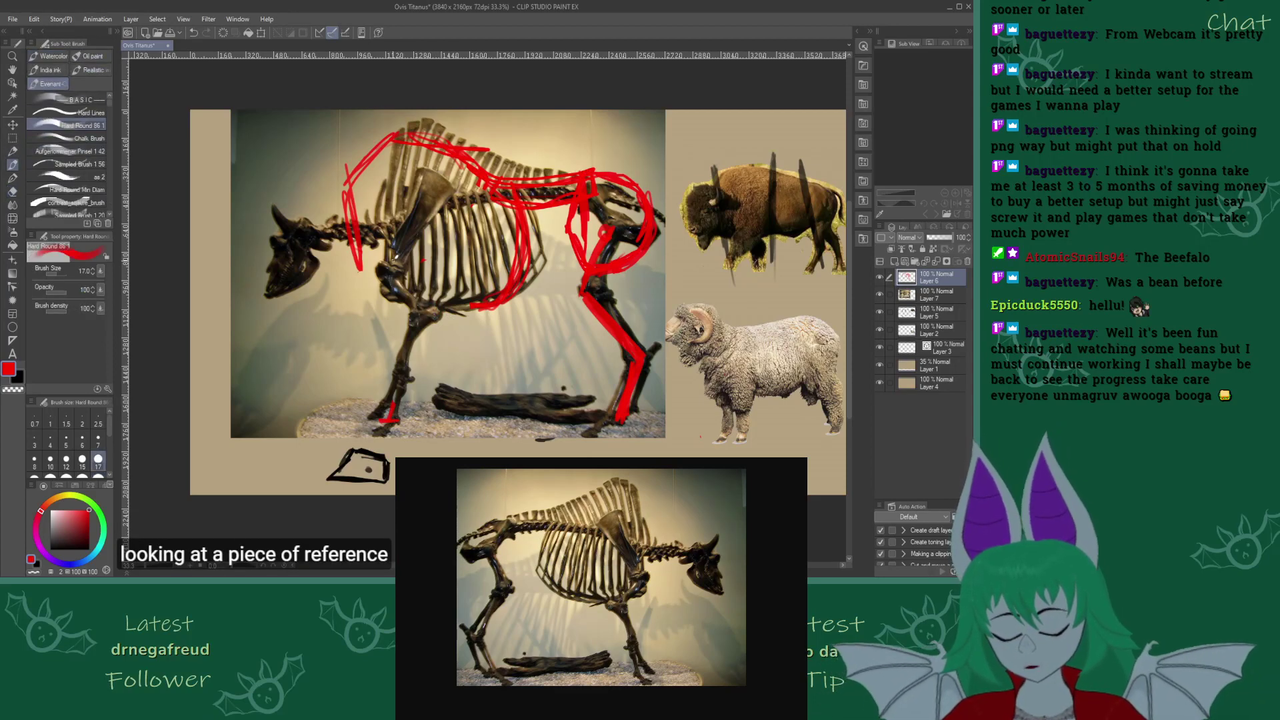
mouse_move(395, 253)
left_mouse_down()
mouse_move(367, 272)
mouse_move(395, 293)
mouse_move(372, 275)
left_mouse_up()
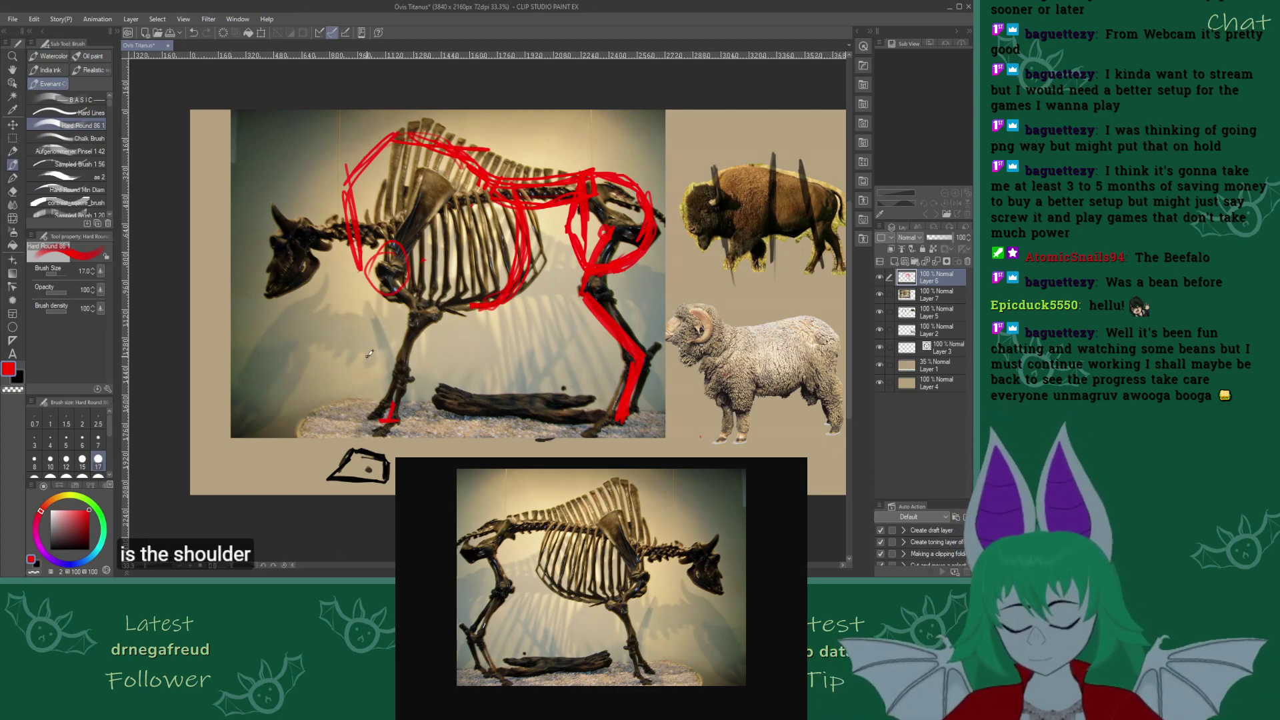
mouse_move(423, 308)
left_mouse_down()
mouse_move(432, 301)
mouse_move(440, 318)
mouse_move(393, 388)
mouse_move(392, 366)
mouse_move(395, 387)
left_mouse_up()
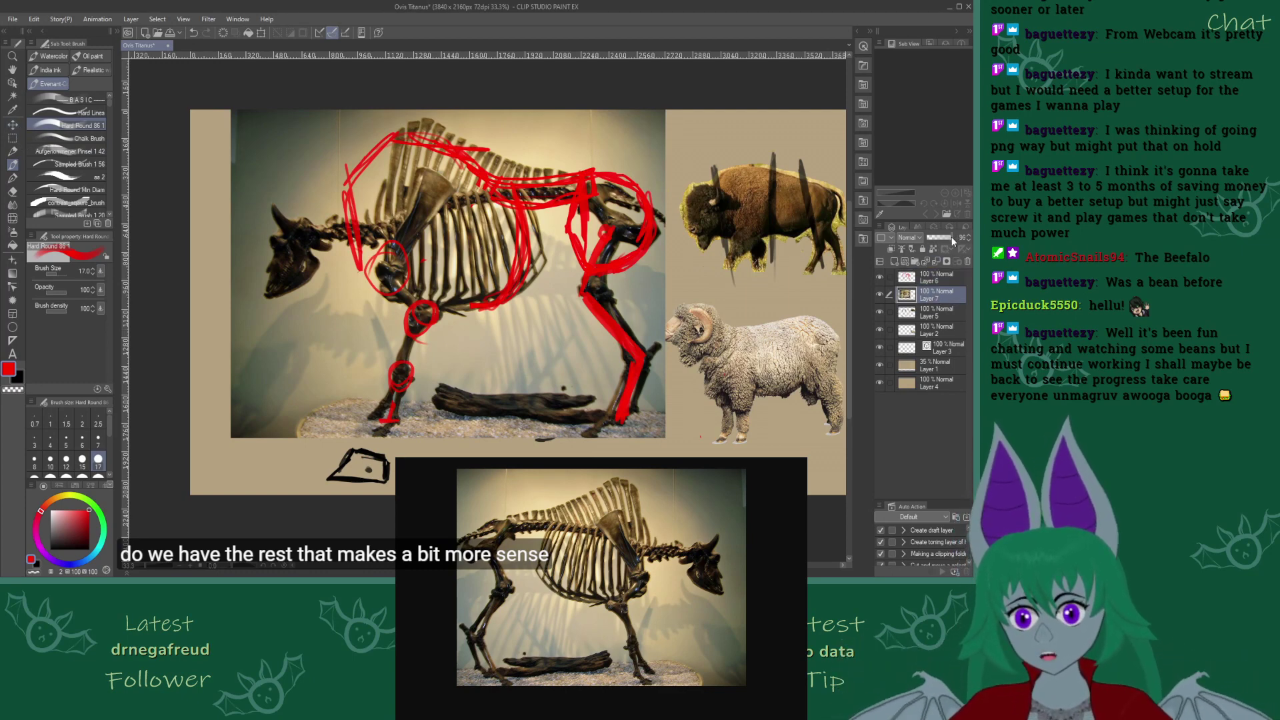
Lower the opacity of the skeleton photo on Layer 7 to 0%
left_click_drag(950, 237, 934, 233)
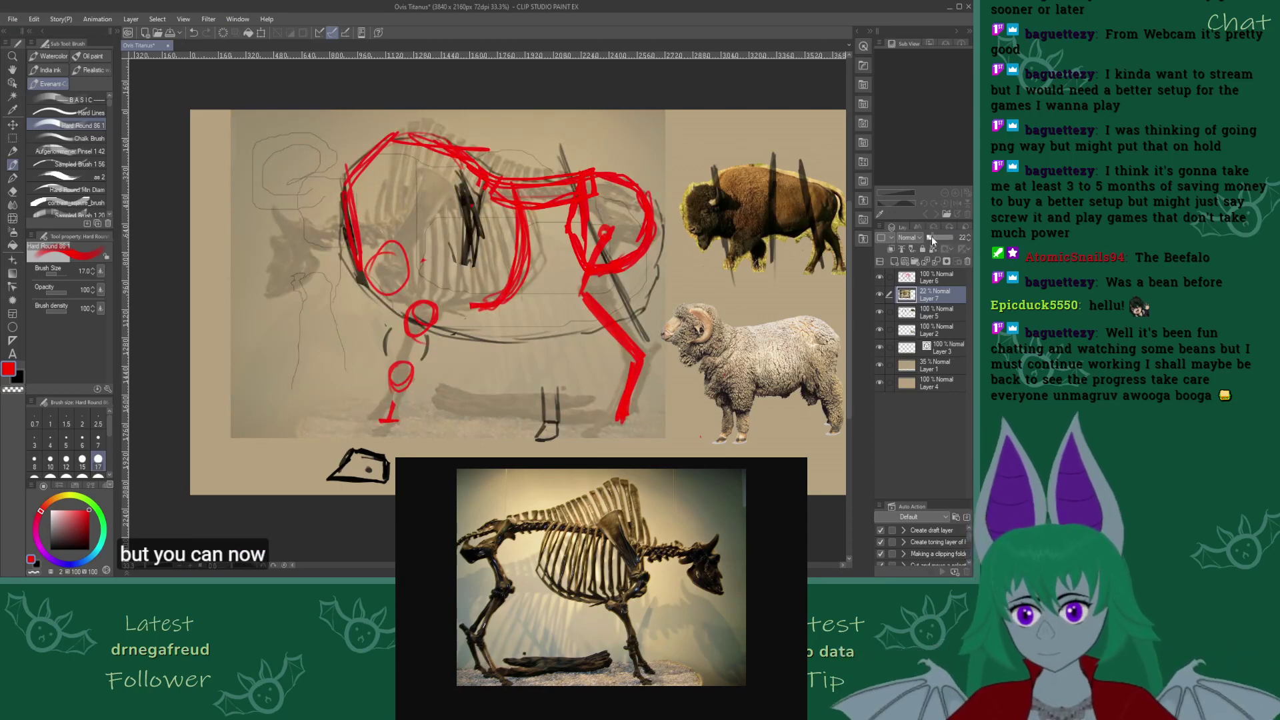
left_click_drag(931, 236, 927, 237)
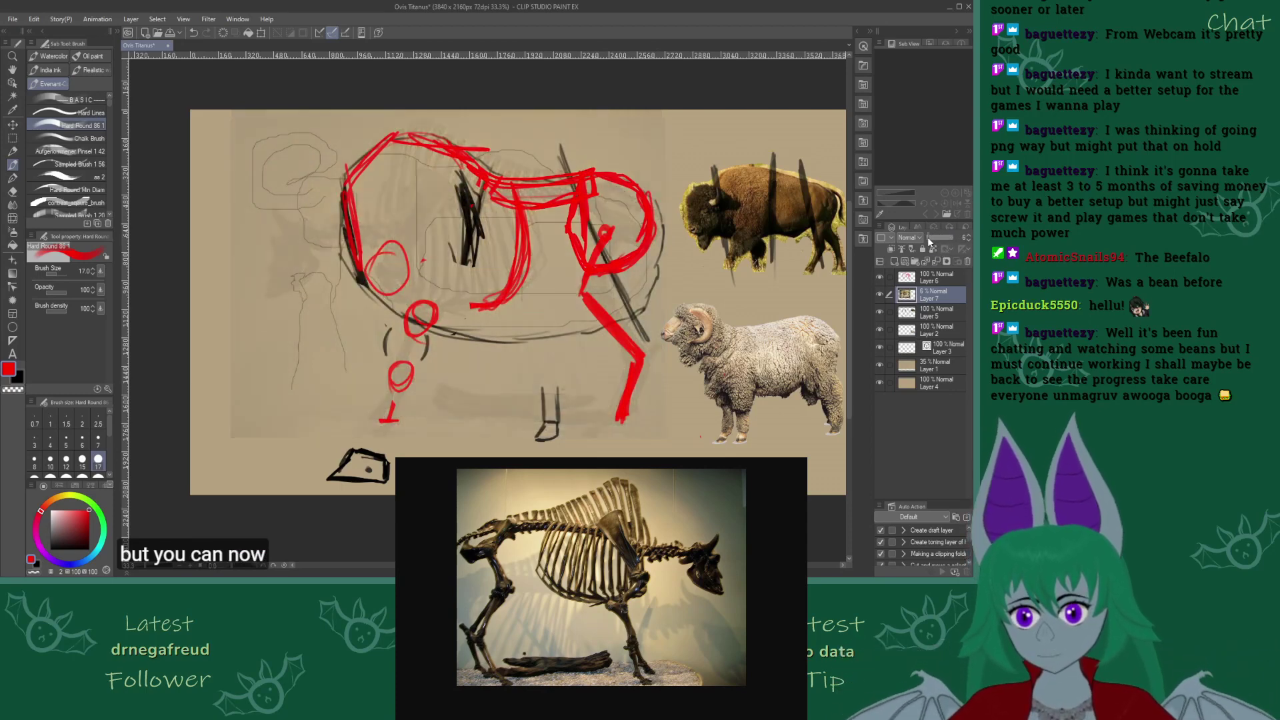
On Layer 6, draw red bone lines joining the front leg's shoulder to the elbow and the elbow to the wrist
left_click(941, 278)
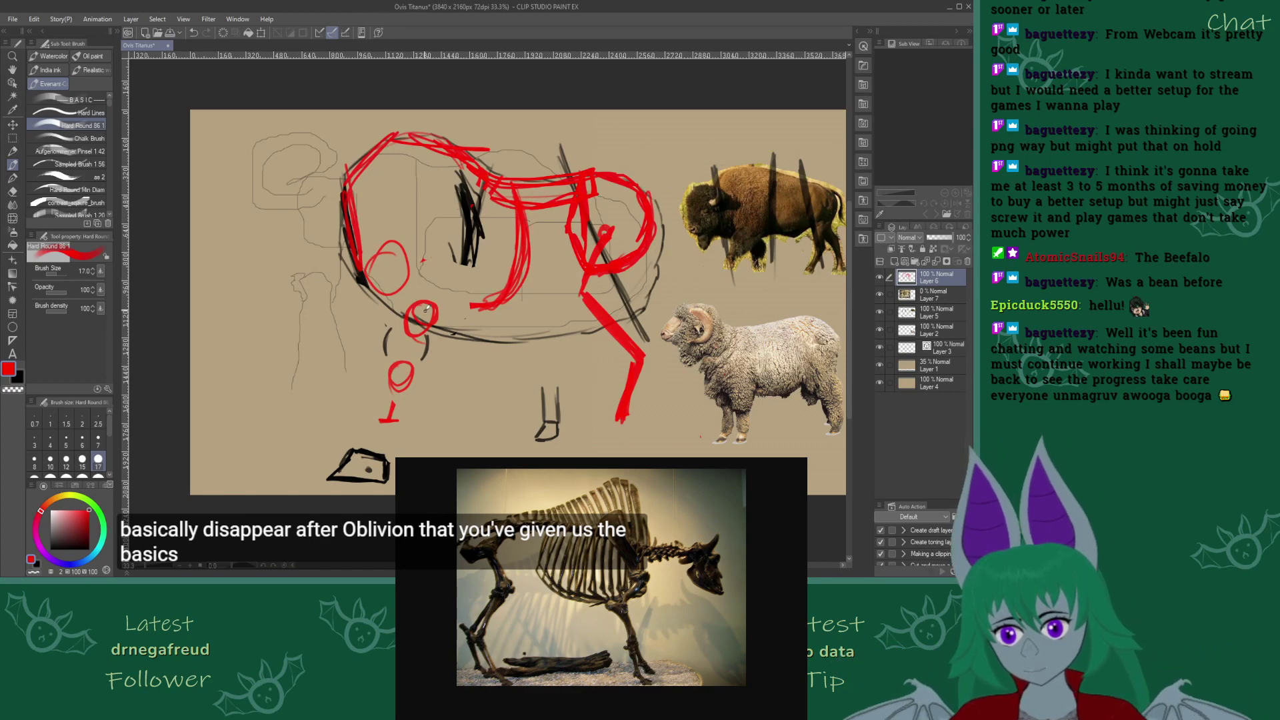
mouse_move(425, 308)
left_mouse_down()
mouse_move(383, 280)
mouse_move(403, 299)
left_mouse_up()
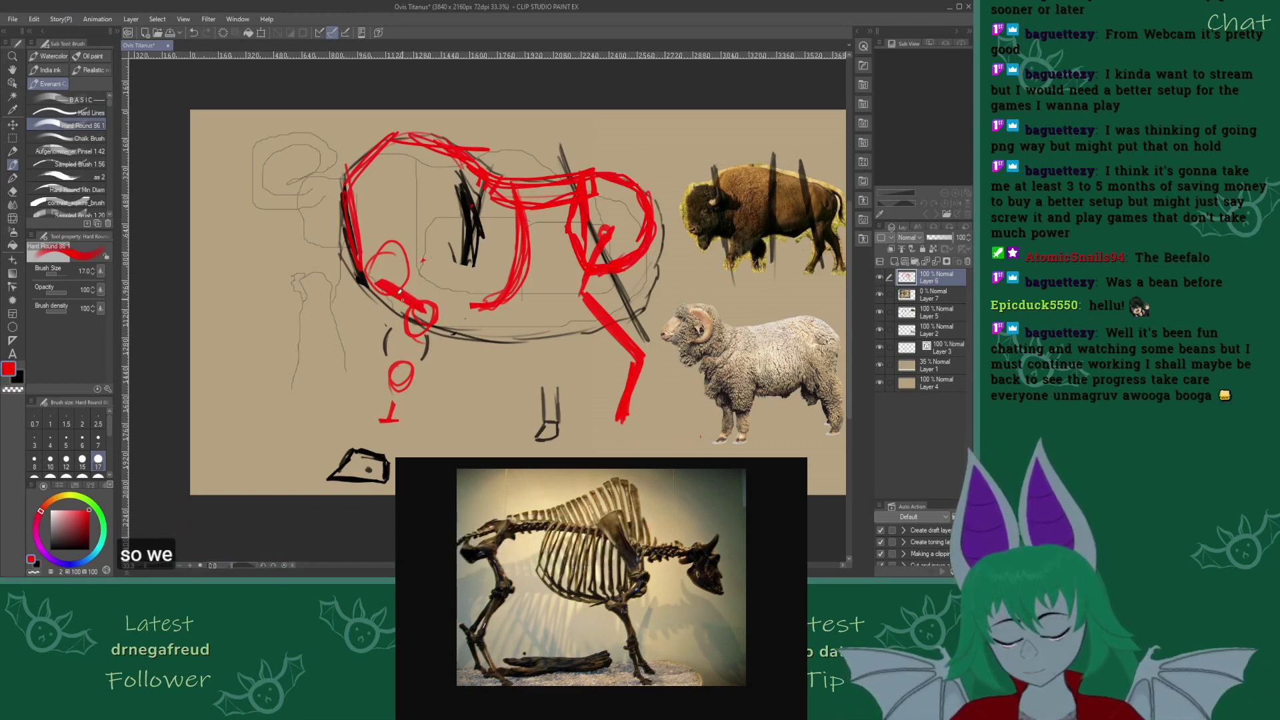
mouse_move(408, 372)
left_mouse_down()
mouse_move(419, 312)
mouse_move(400, 371)
mouse_move(402, 320)
left_mouse_up()
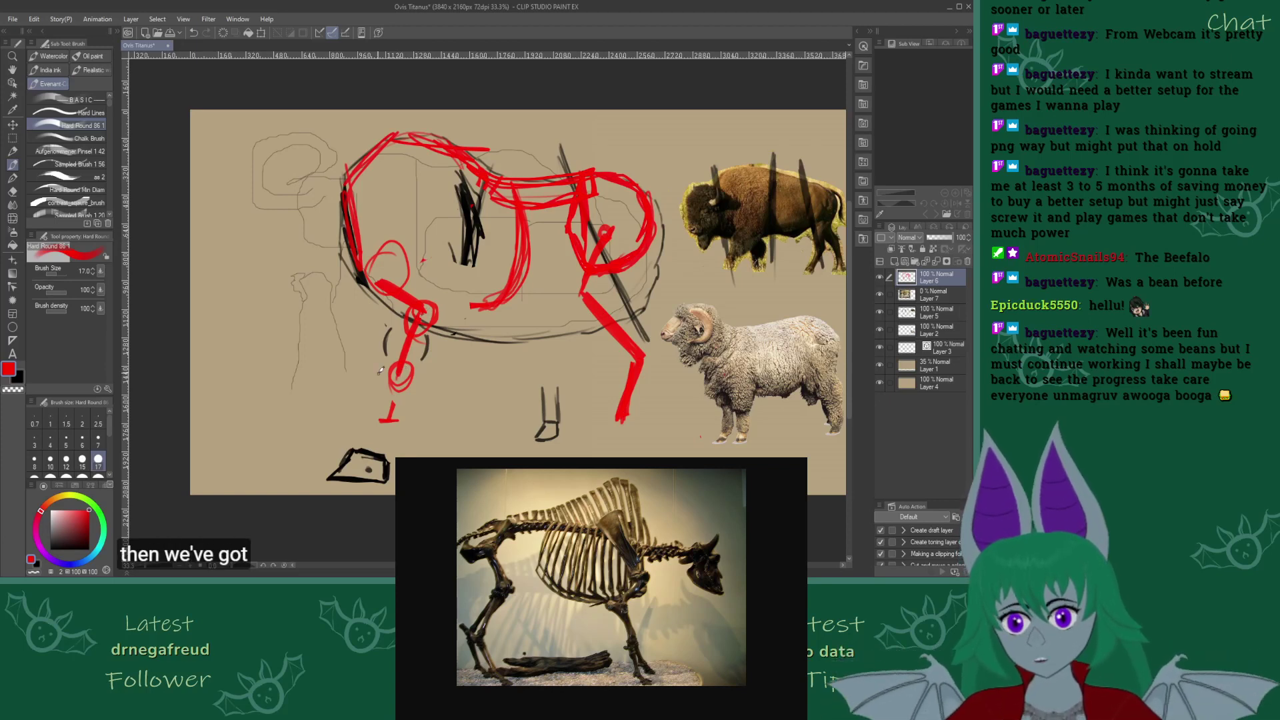
Sketch the red lower front leg and add hooves to the ends of the front and hind legs
mouse_move(403, 366)
left_mouse_down()
mouse_move(393, 416)
mouse_move(384, 403)
mouse_move(372, 424)
mouse_move(409, 425)
mouse_move(377, 424)
mouse_move(388, 385)
left_mouse_up()
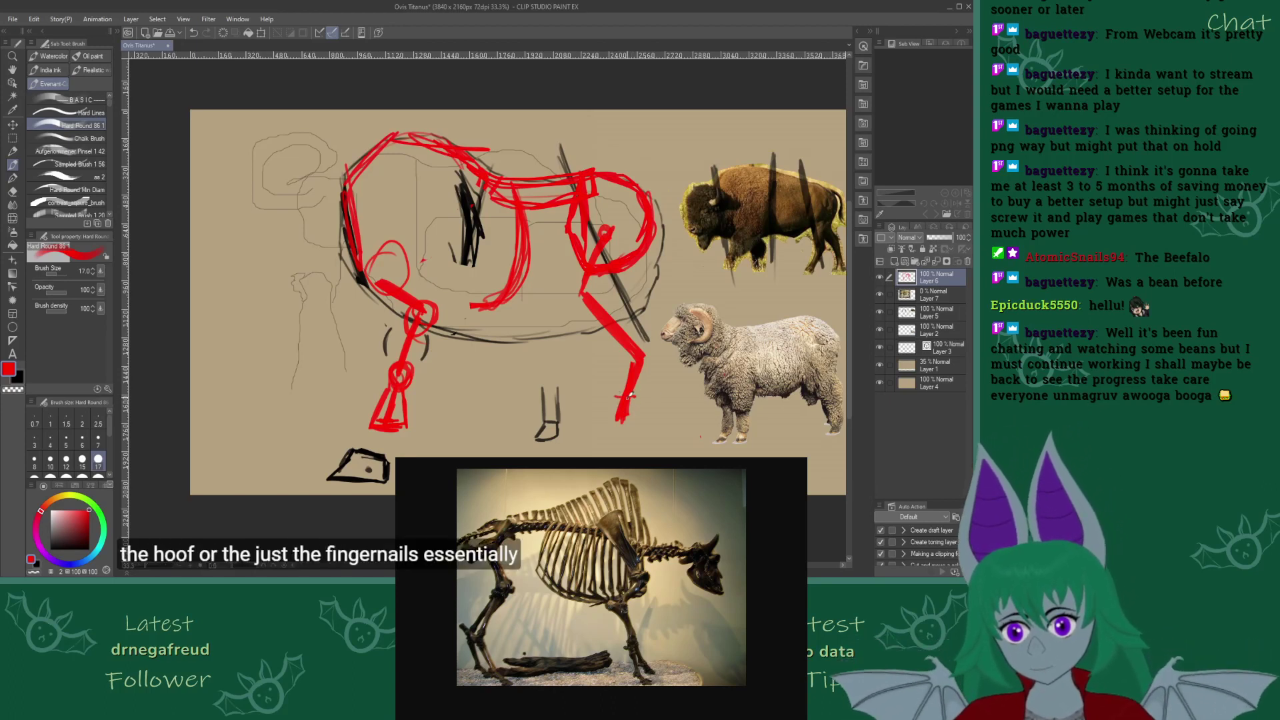
mouse_move(629, 396)
left_mouse_down()
mouse_move(606, 423)
mouse_move(634, 419)
left_mouse_up()
Show the skeleton photo on Layer 7 at 100% opacity to compare it with the red sketch, and return it to 0%
left_click(929, 291)
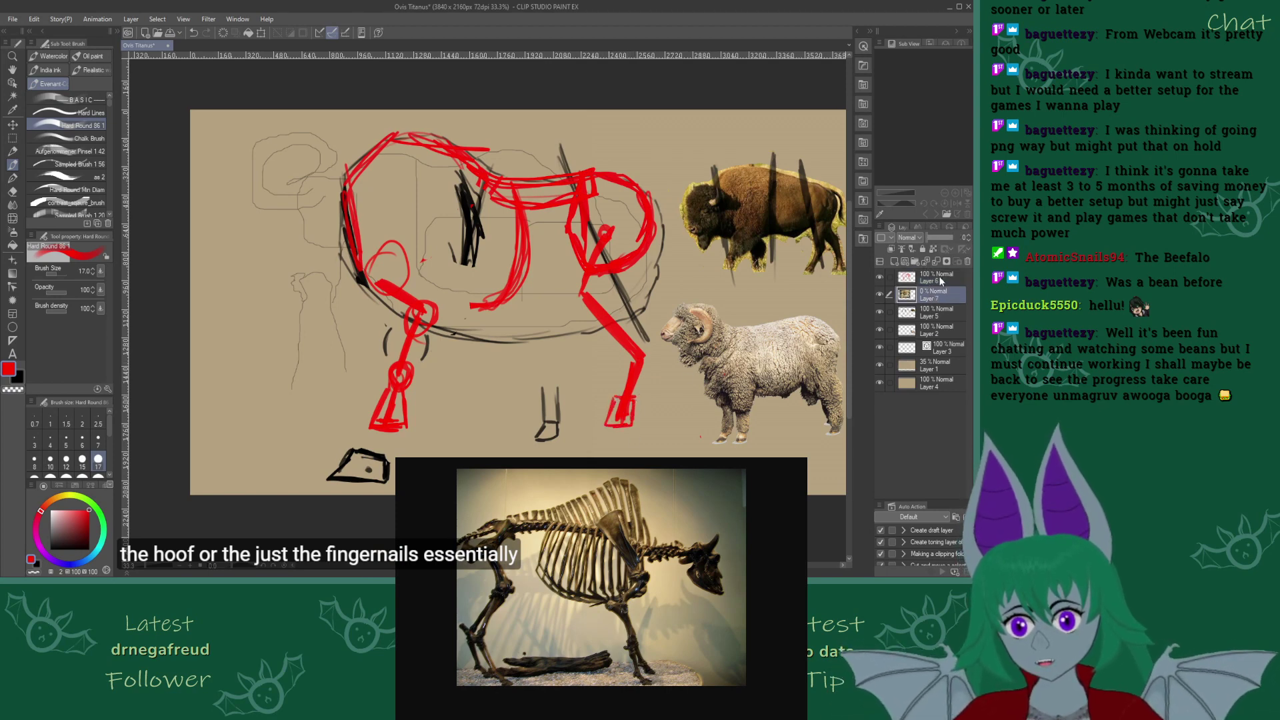
left_click_drag(955, 248, 960, 253)
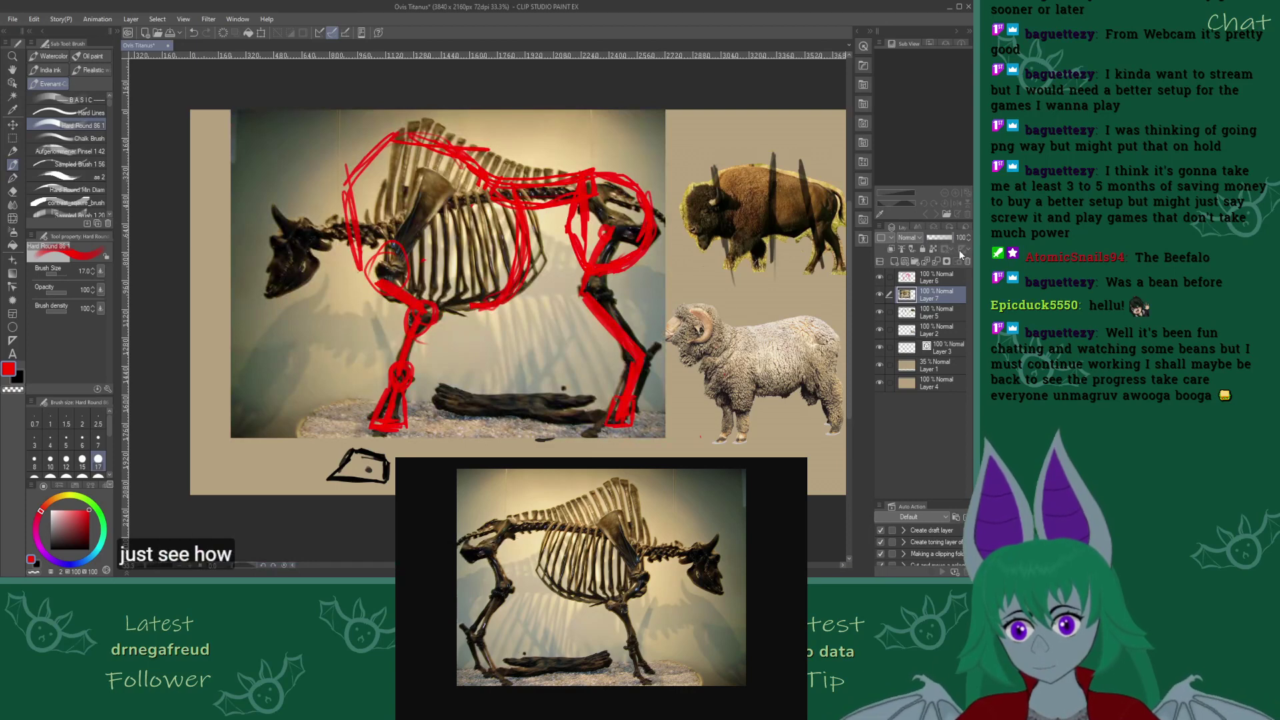
left_click(954, 250)
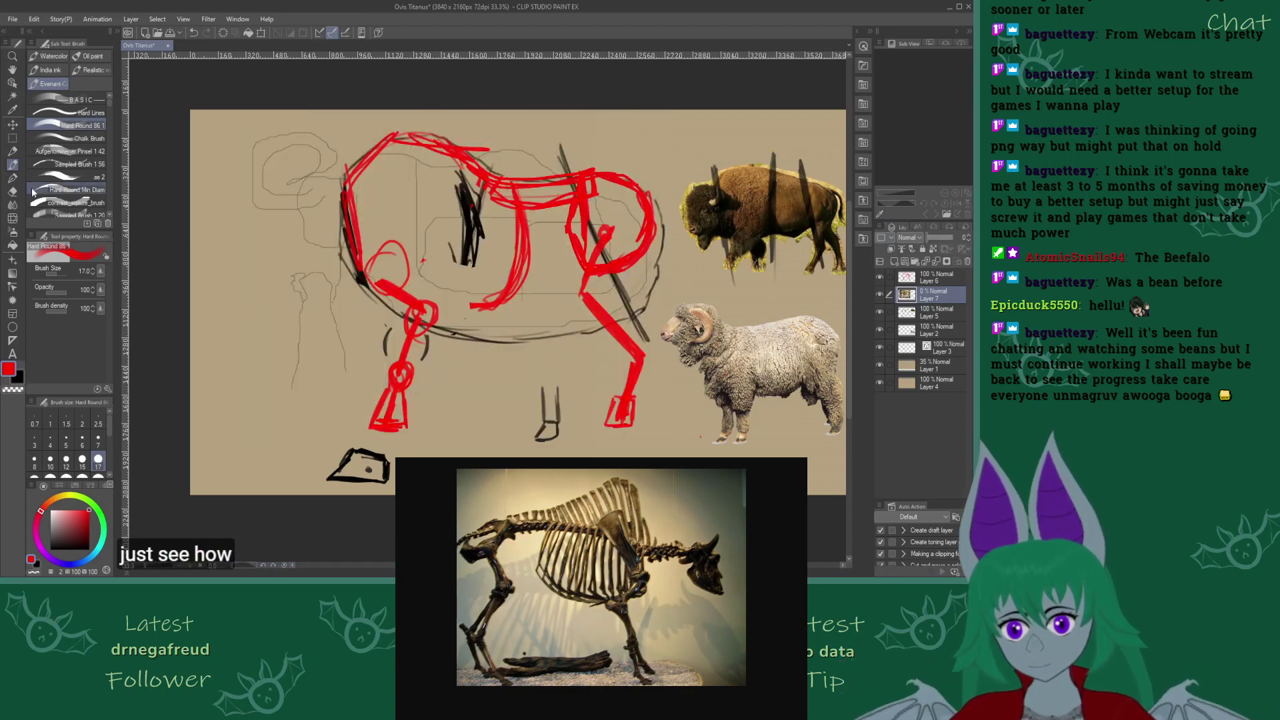
Erase the red hoof outlines from the front and hind legs on Layer 6
key("e")
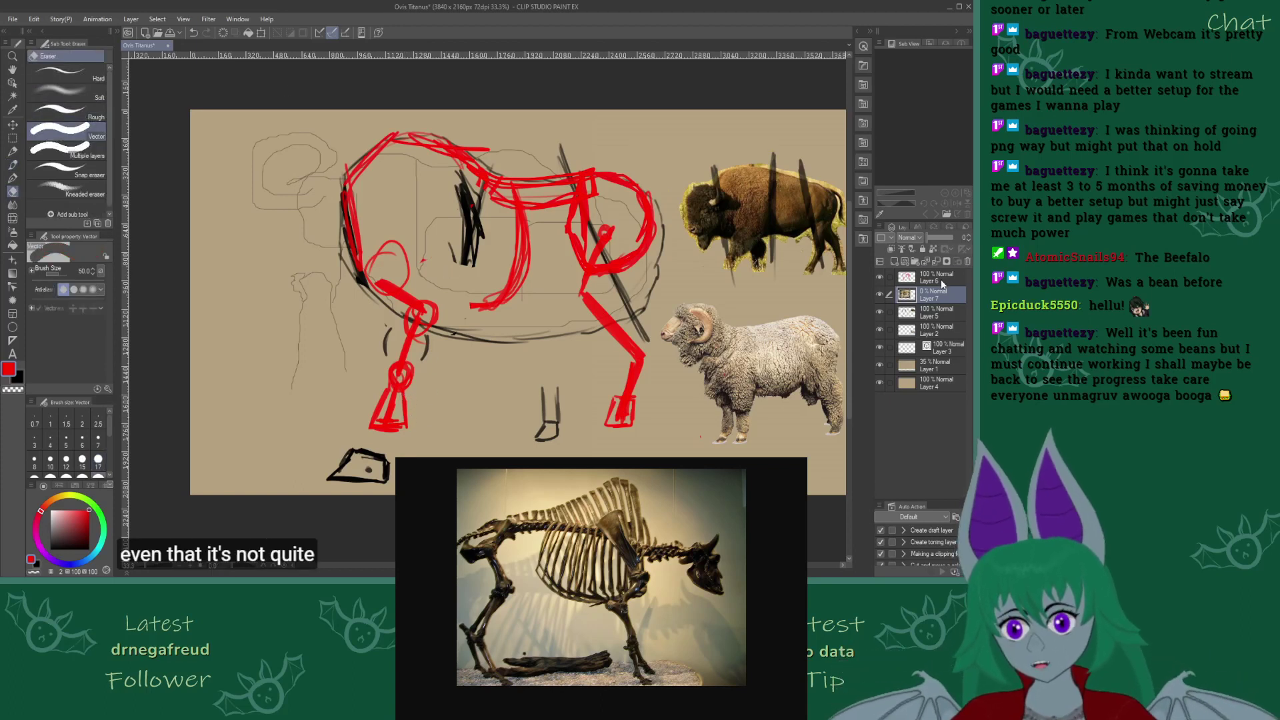
key("alt+bracketright")
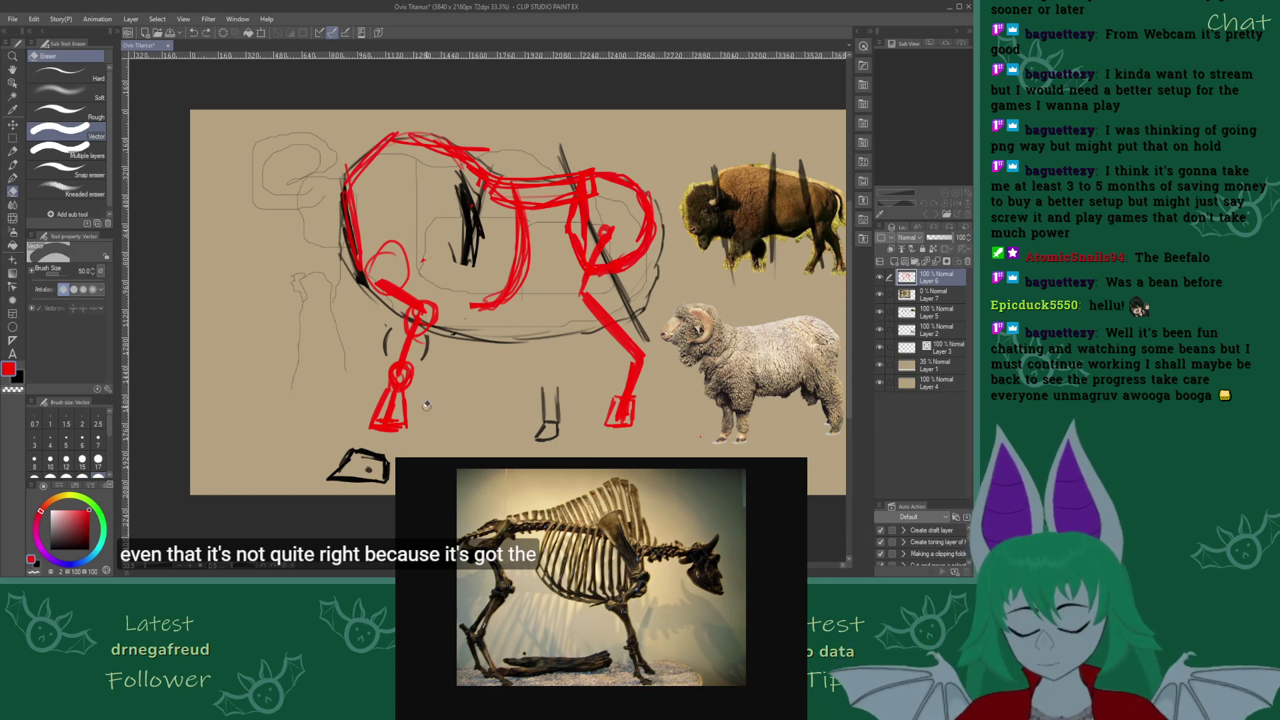
mouse_move(396, 417)
left_mouse_down()
mouse_move(379, 407)
mouse_move(374, 426)
mouse_move(386, 393)
left_mouse_up()
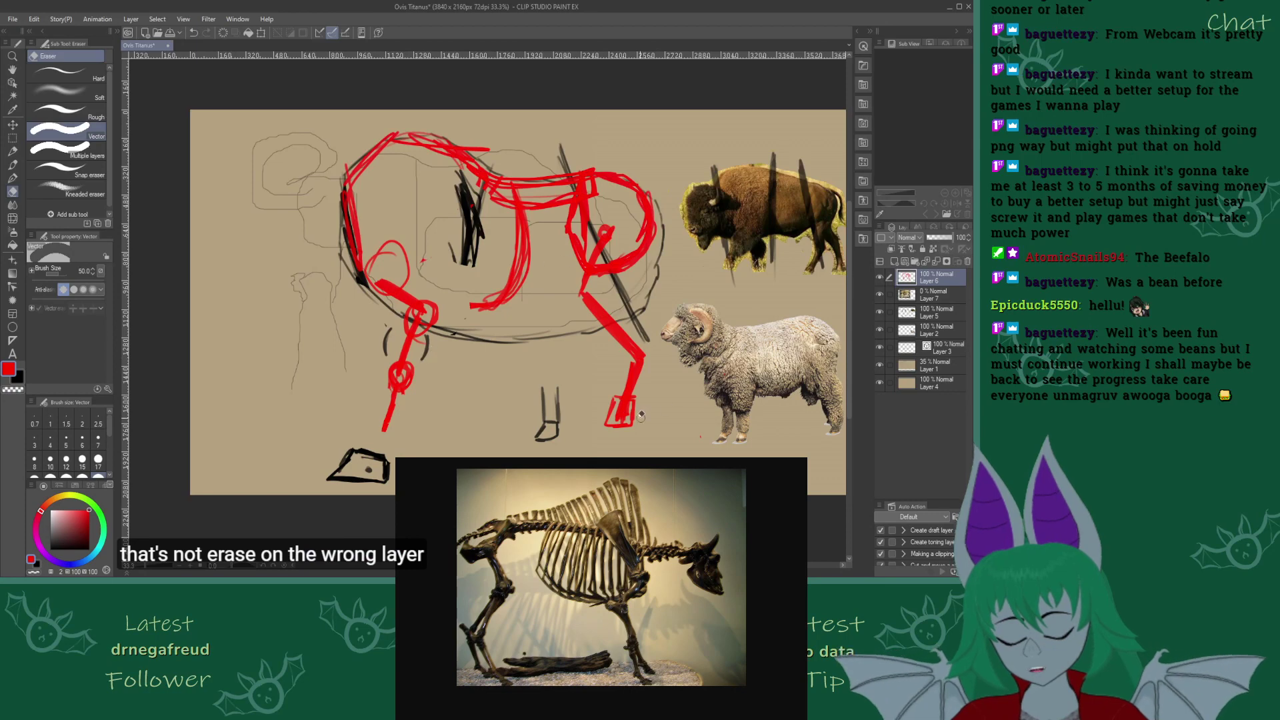
mouse_move(640, 416)
left_mouse_down()
mouse_move(614, 387)
mouse_move(610, 435)
mouse_move(630, 425)
left_mouse_up()
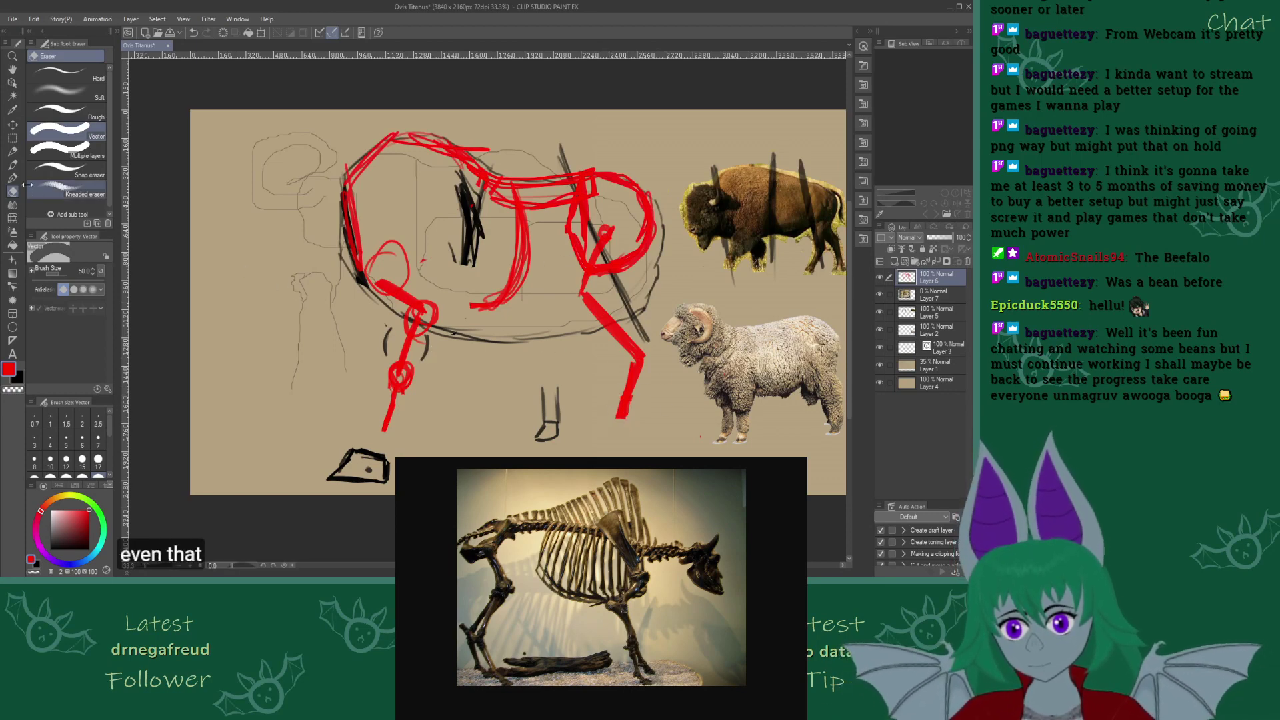
With the Hard Round brush, draw red joint circles on the hind leg and boxy hooves beneath both the hind and front legs
left_click(12, 165)
left_click(71, 124)
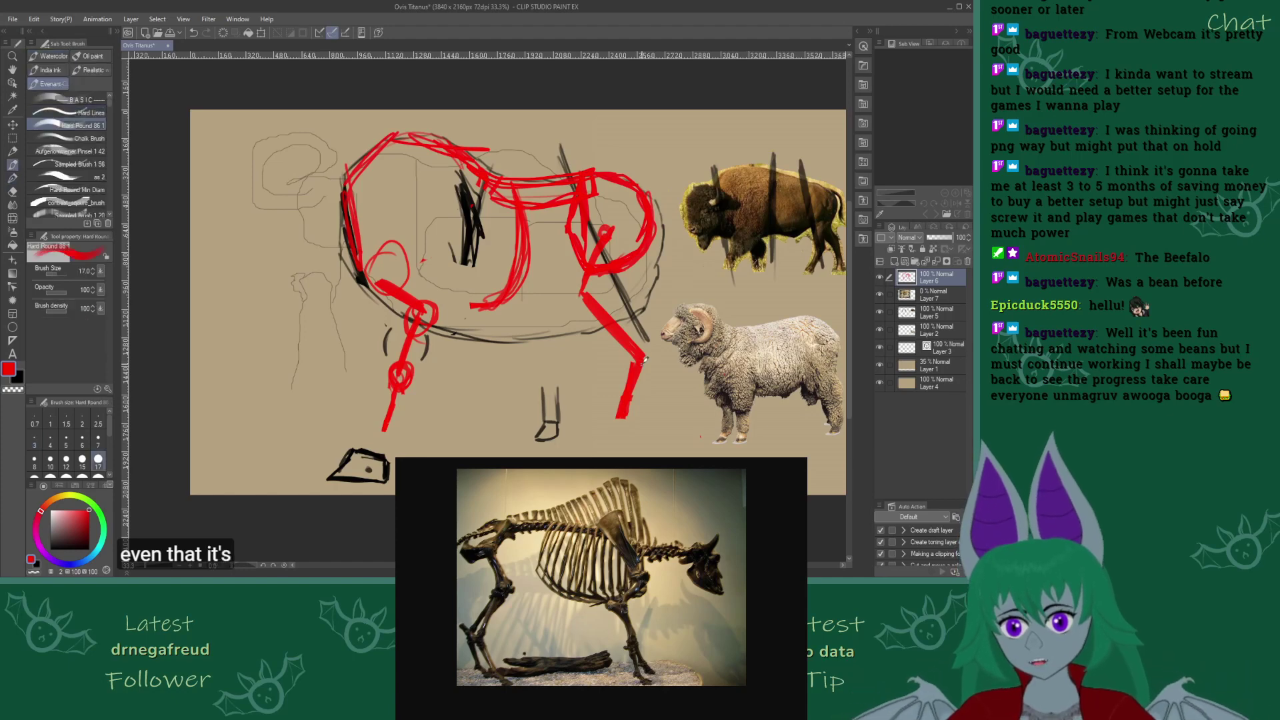
left_click_drag(640, 346, 636, 354)
left_click_drag(588, 288, 581, 299)
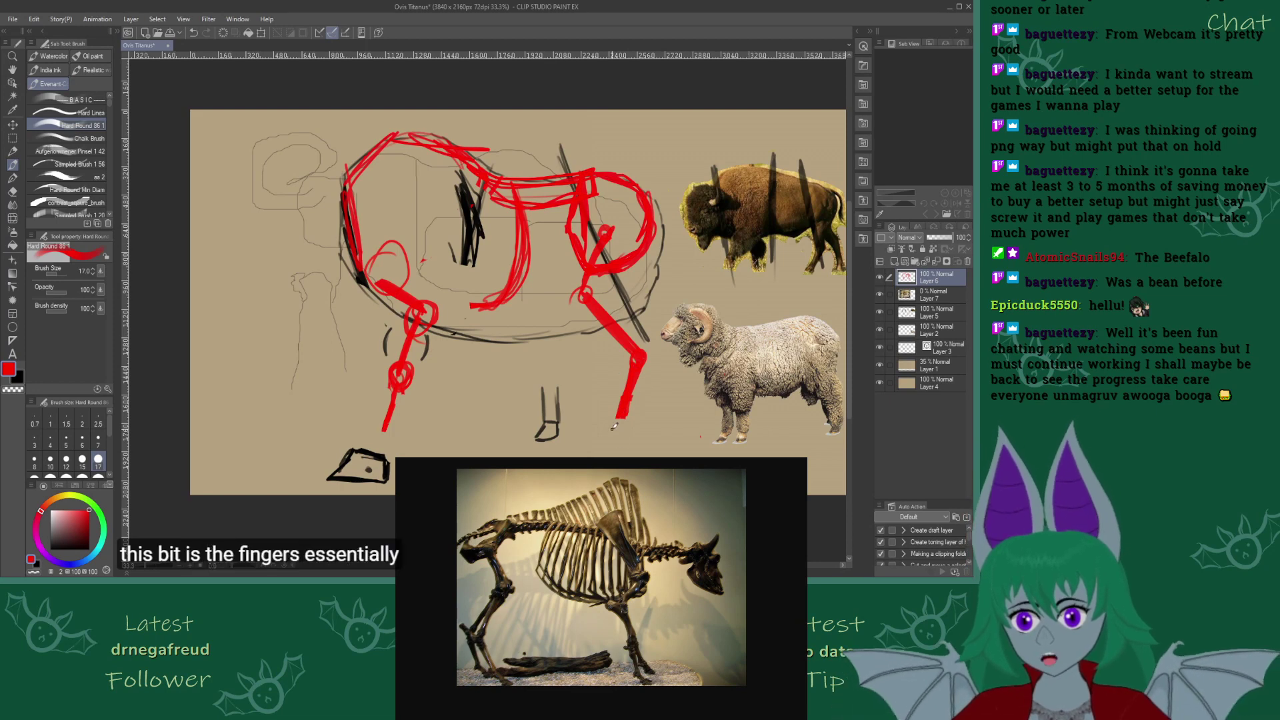
mouse_move(614, 427)
left_mouse_down()
mouse_move(626, 430)
mouse_move(608, 444)
mouse_move(624, 441)
left_mouse_up()
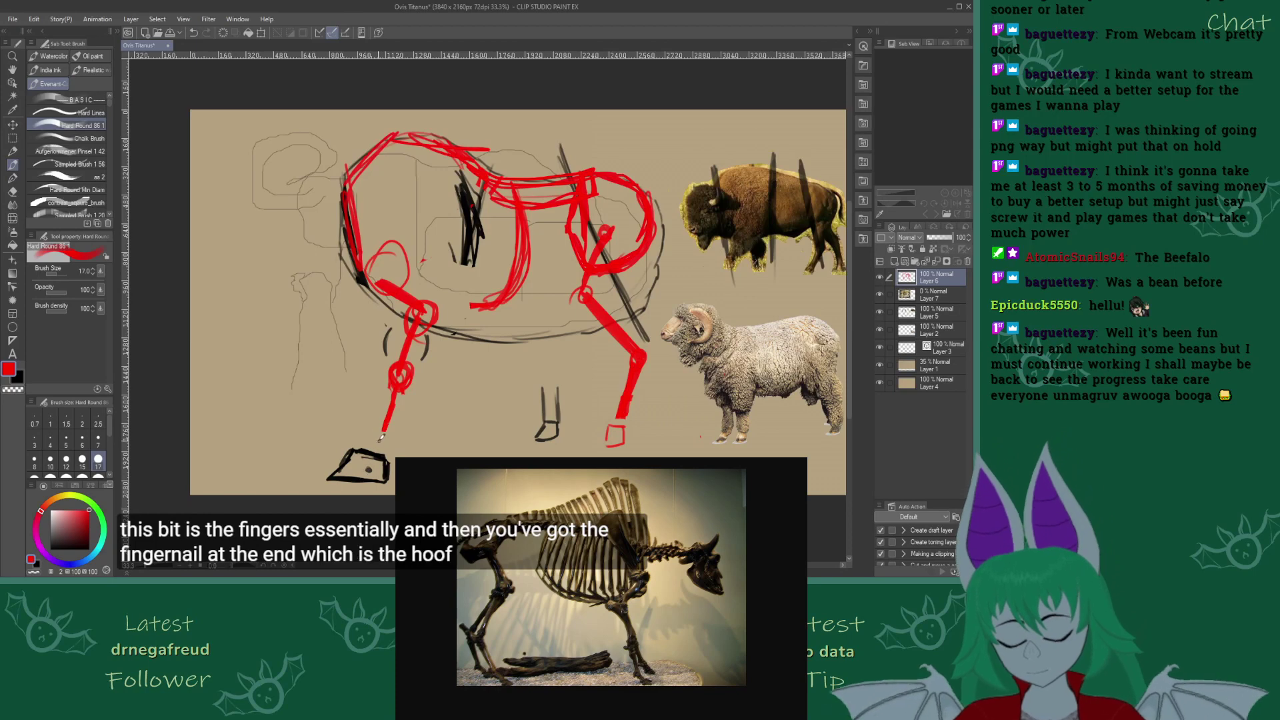
mouse_move(374, 432)
left_mouse_down()
mouse_move(395, 434)
mouse_move(393, 453)
mouse_move(371, 450)
mouse_move(365, 433)
mouse_move(379, 431)
left_mouse_up()
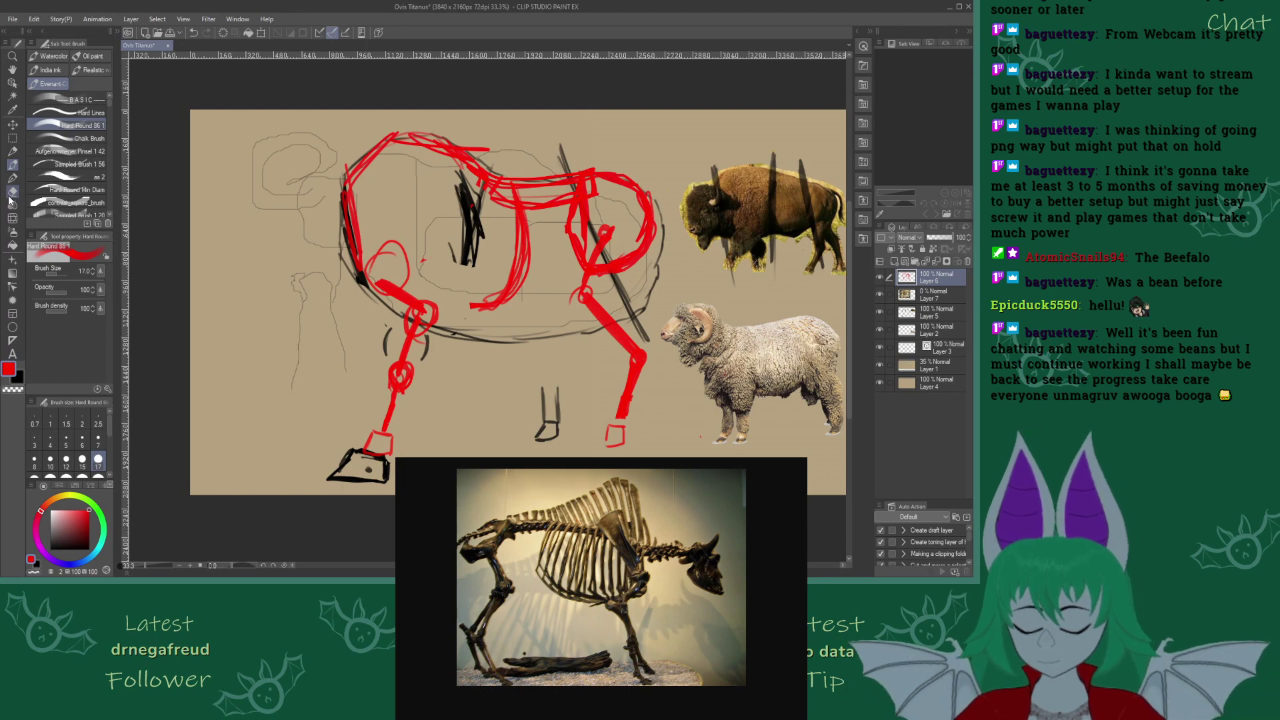
Reveal the Layer 7 skeleton photo to check the leg and hoof placement, and hide it again before returning to Layer 6
left_click(940, 294)
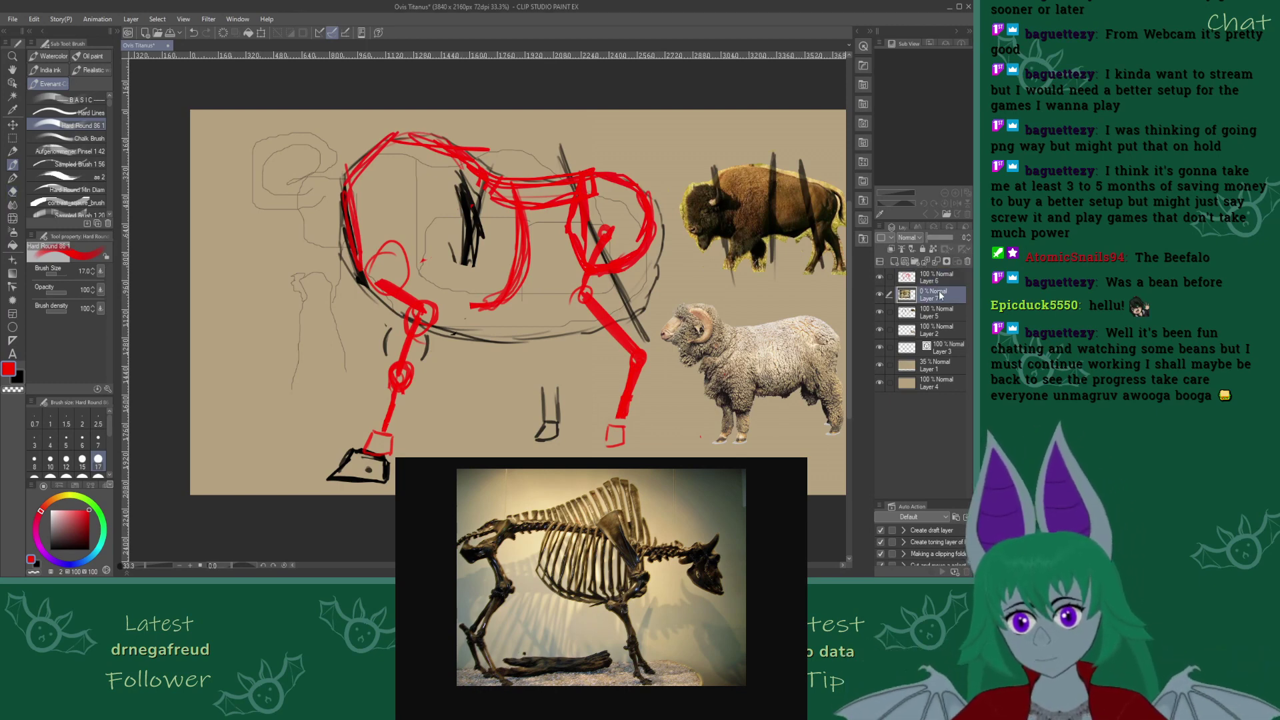
mouse_move(933, 237)
left_mouse_down()
mouse_move(962, 242)
mouse_move(901, 223)
left_mouse_up()
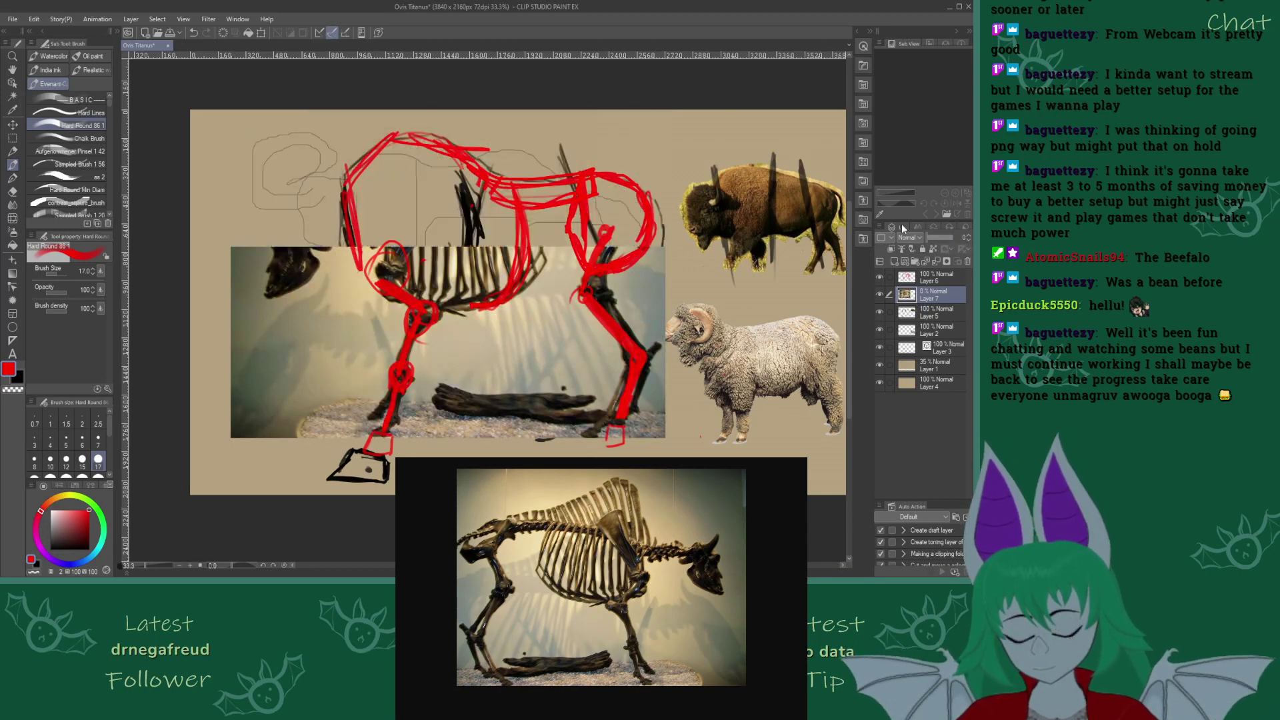
left_click(937, 278)
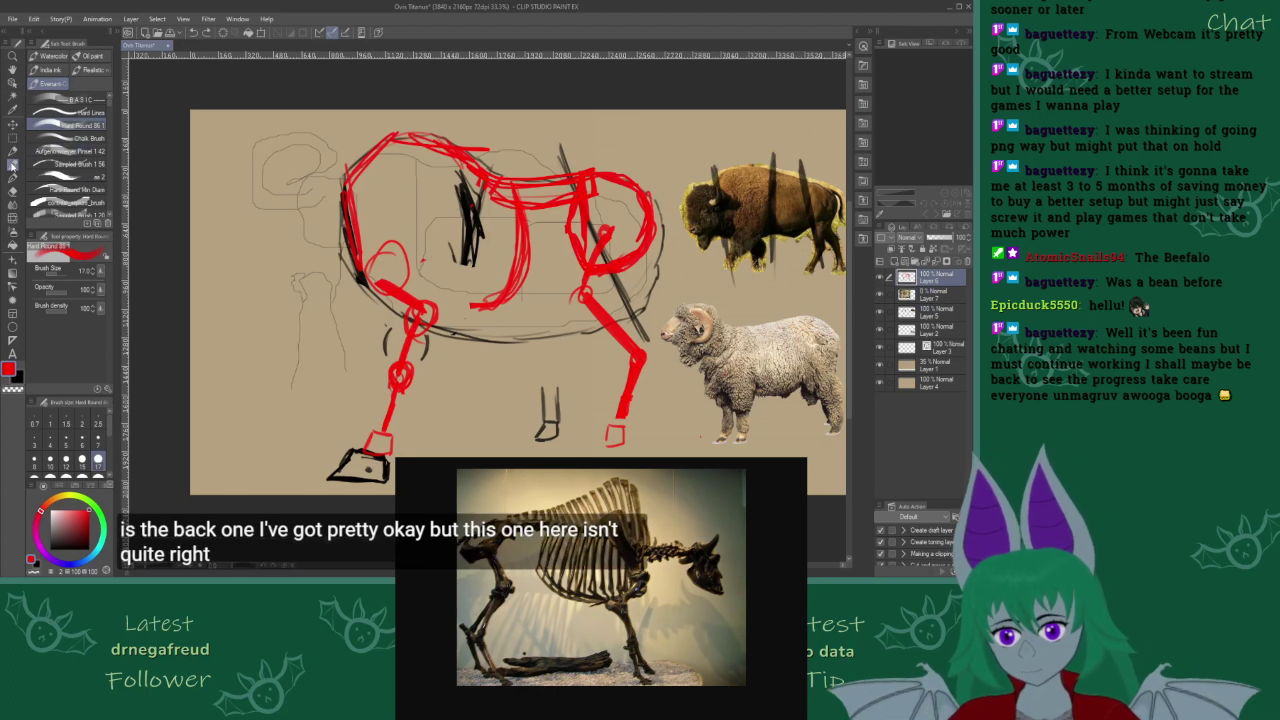
Draw a level red ground line between the hooves and reshape the front foot to stand on it
left_click_drag(377, 422, 392, 419)
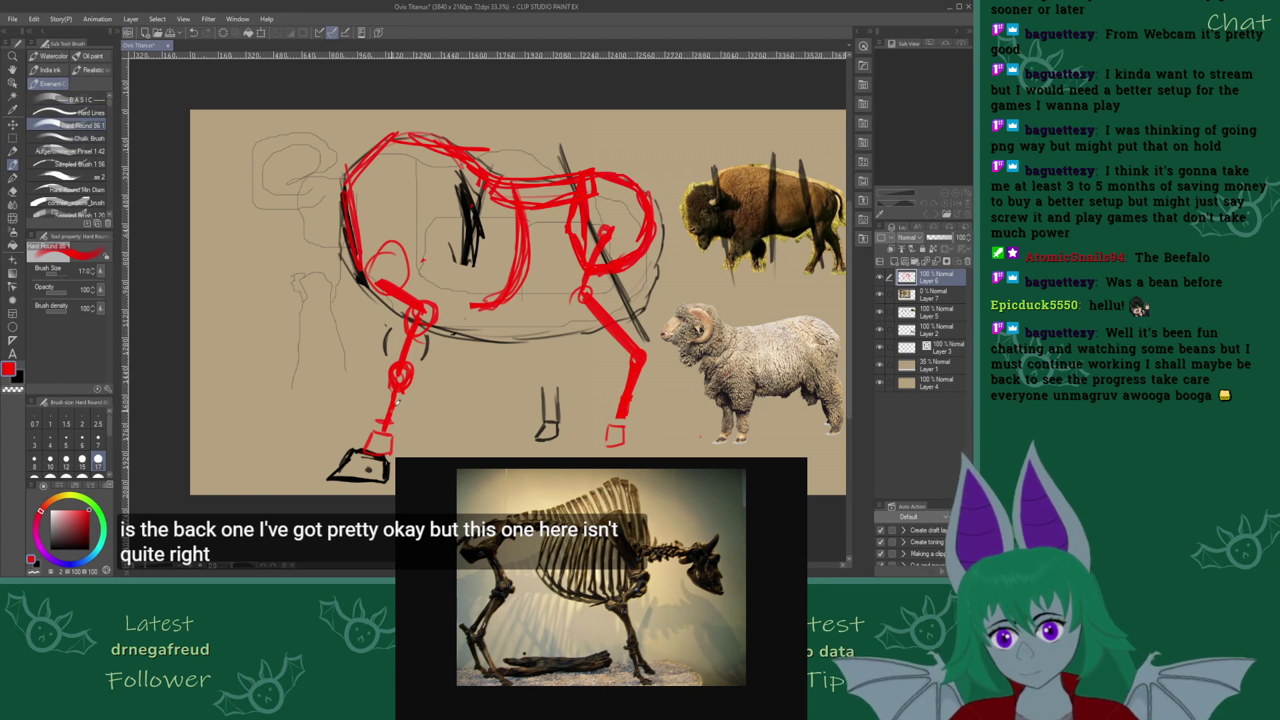
left_click_drag(627, 438, 375, 444)
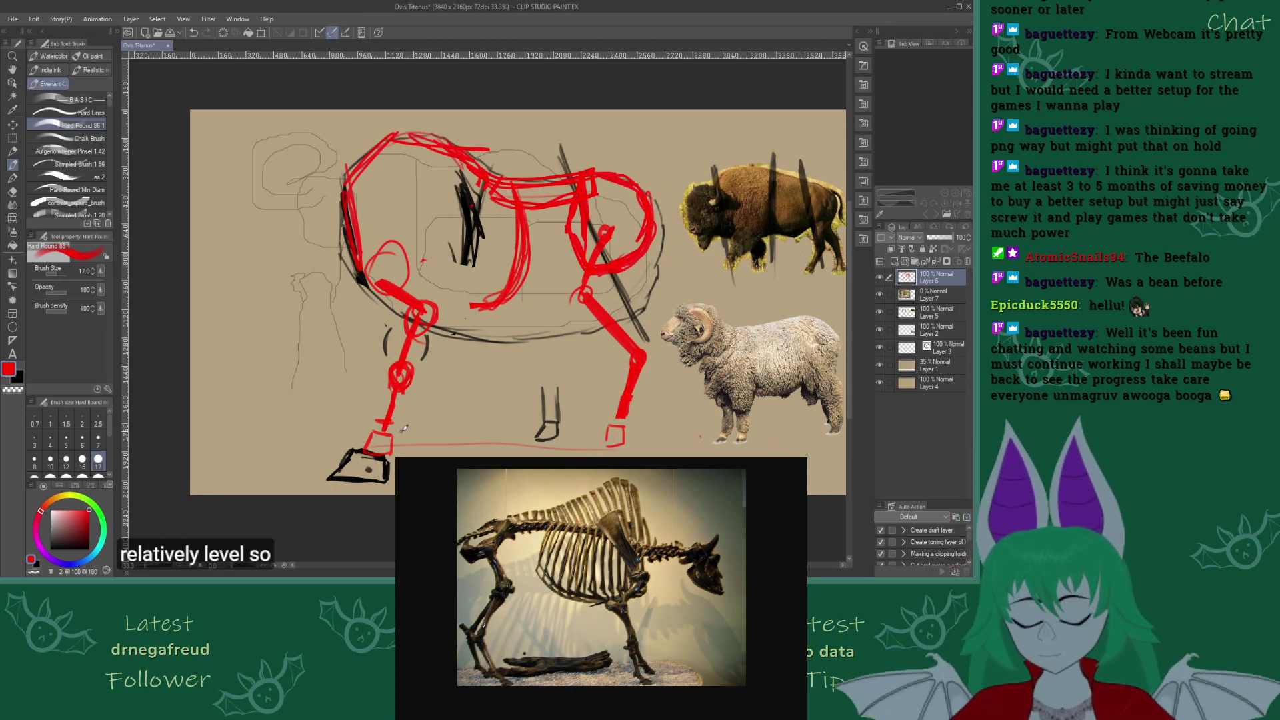
mouse_move(394, 423)
left_mouse_down()
mouse_move(393, 443)
mouse_move(366, 441)
mouse_move(394, 446)
mouse_move(368, 447)
left_mouse_up()
key("e")
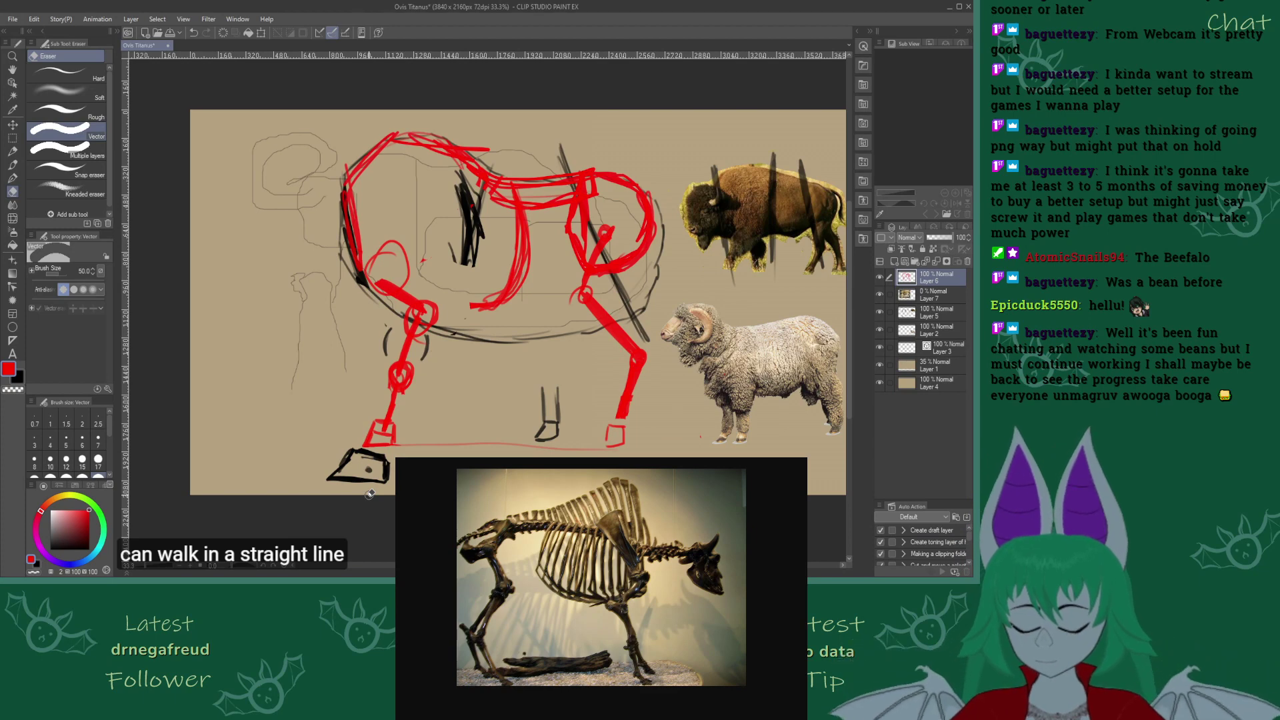
Draw the red underside of the ribcage from the front elbow joint to the rear rib curve
key("b")
mouse_move(434, 311)
left_mouse_down()
mouse_move(483, 306)
mouse_move(470, 303)
left_mouse_up()
left_click_drag(524, 258, 514, 288)
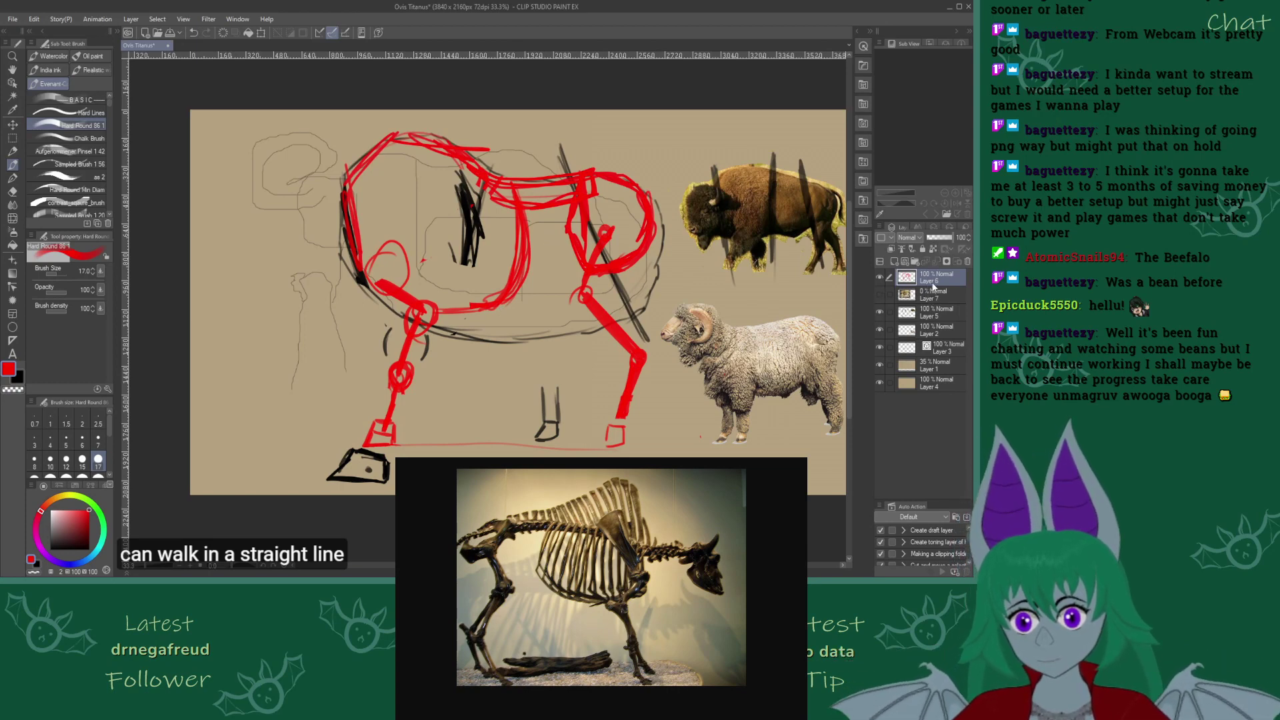
Move the red skeleton sketch below Layer 5, lower its opacity to about 36%, and make Layer 5 the active layer
left_click_drag(935, 276, 922, 319)
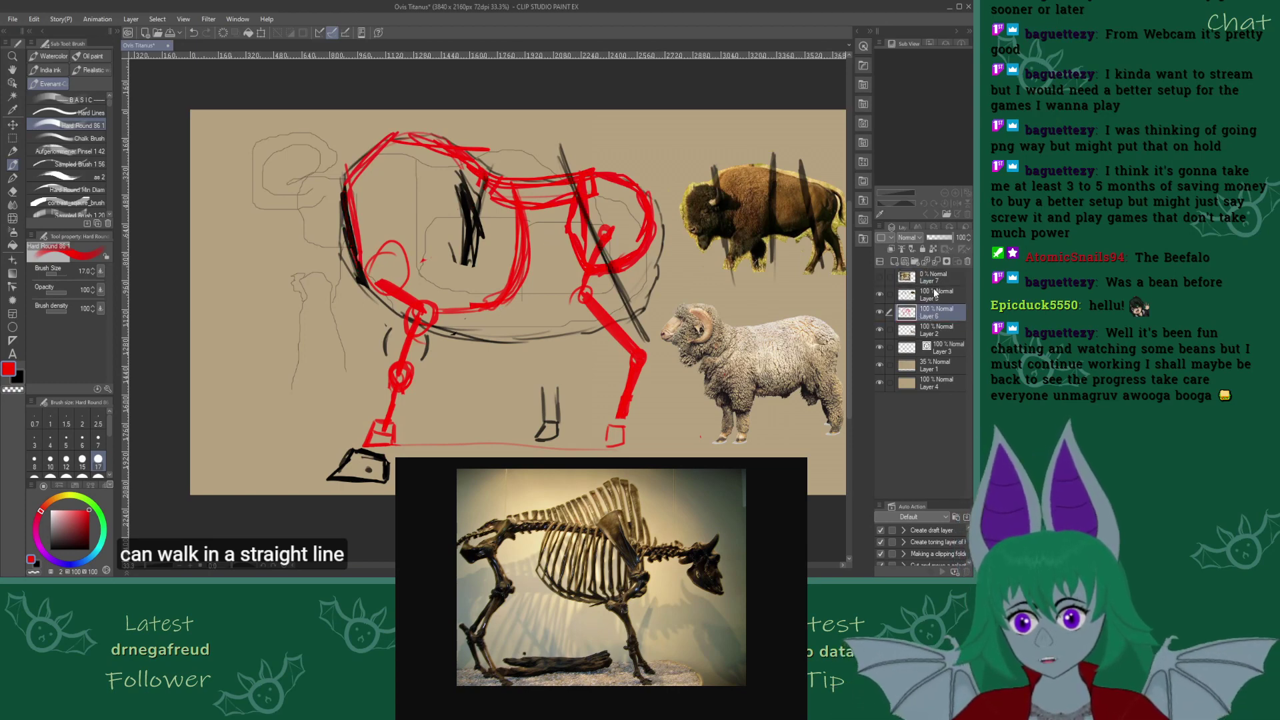
left_click(940, 238)
left_click(936, 238)
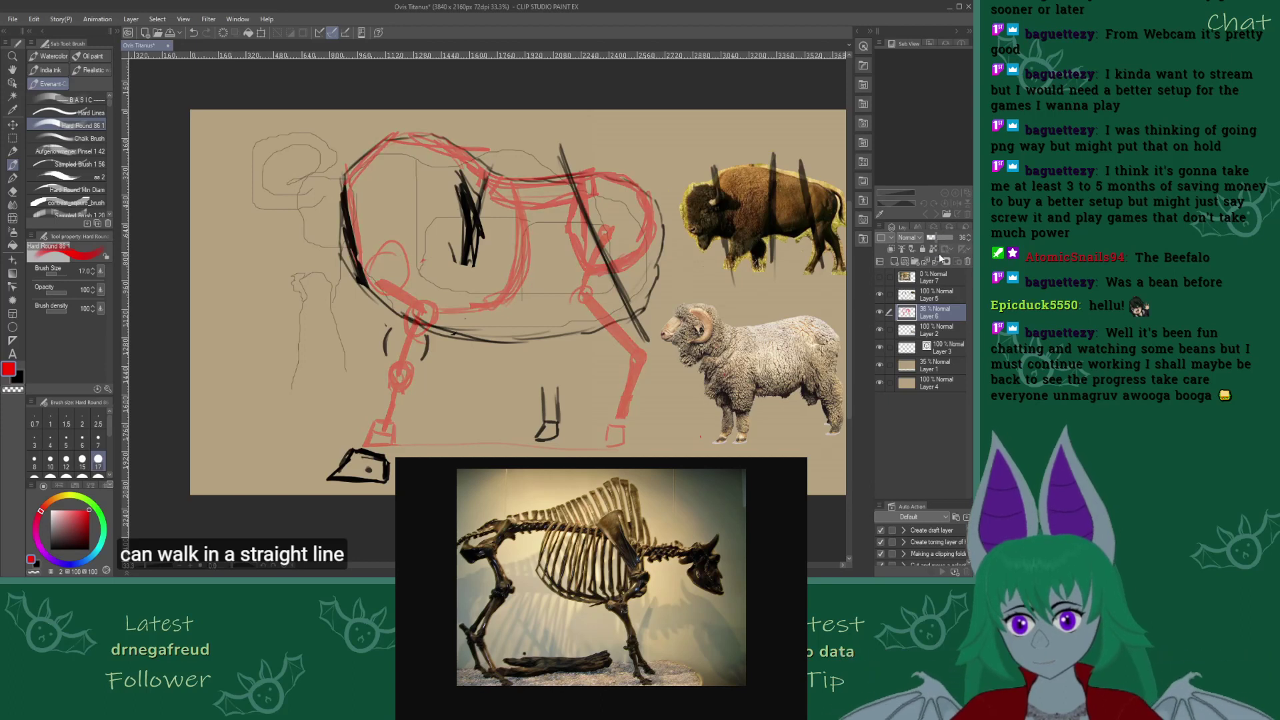
left_click(937, 294)
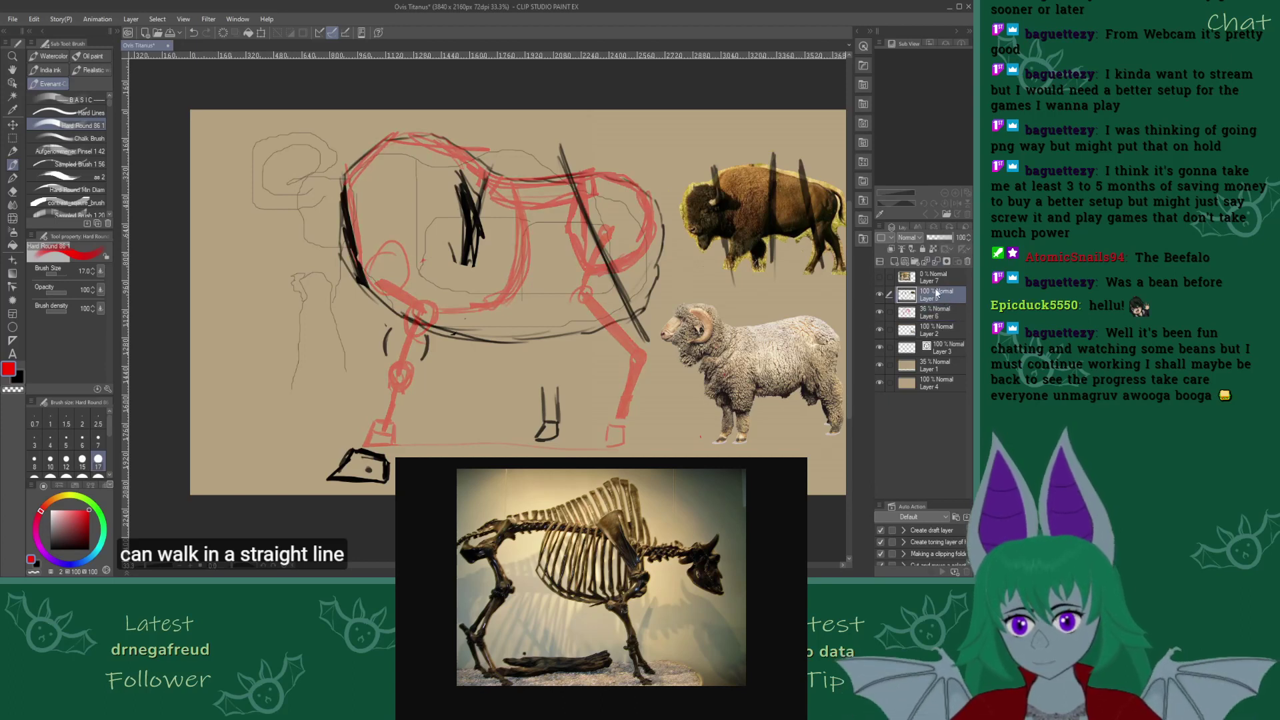
left_click(879, 294)
left_click(879, 293)
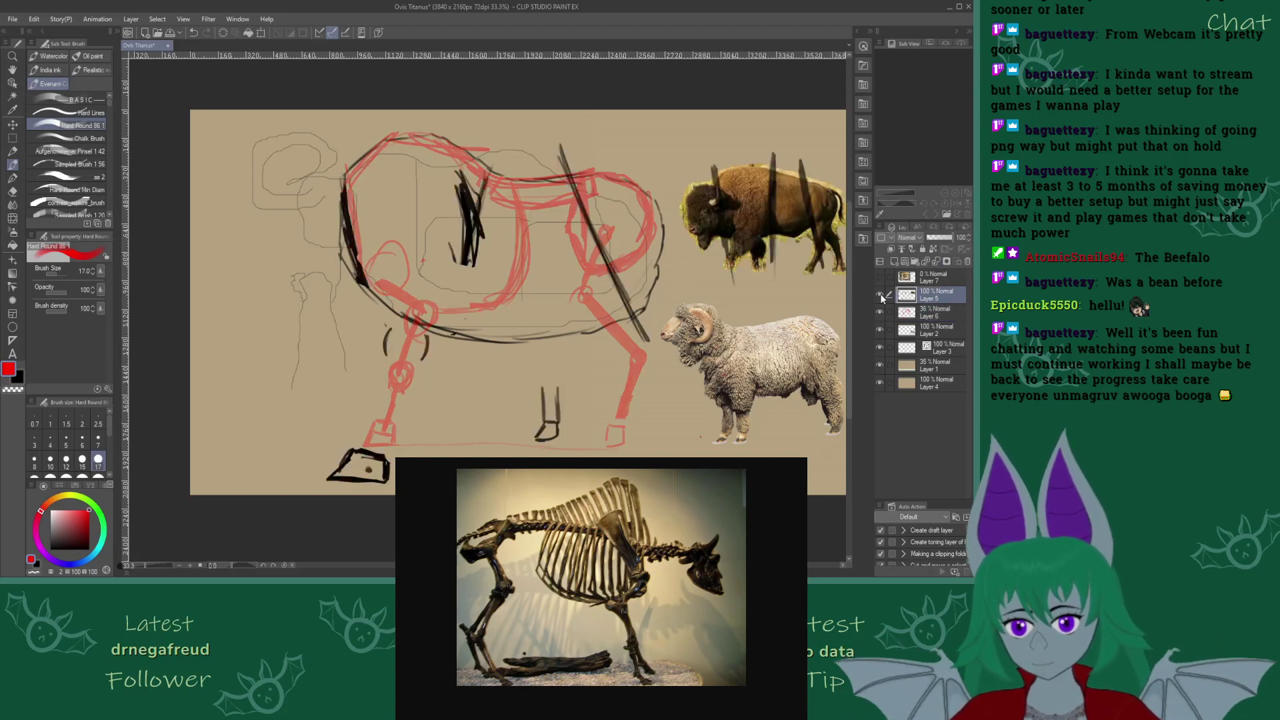
Set the drawing colour to black and move the curved knee marks down around the front leg's lower joint, clearing the selection
left_click(32, 560)
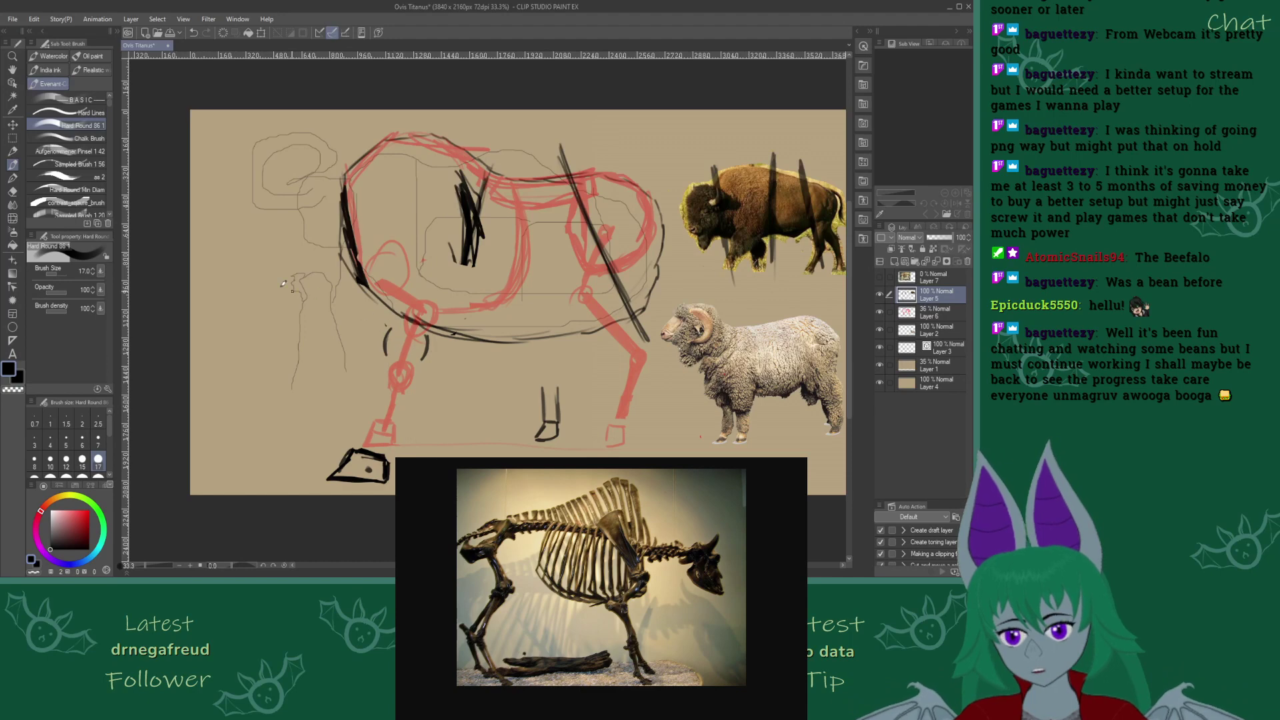
key("m")
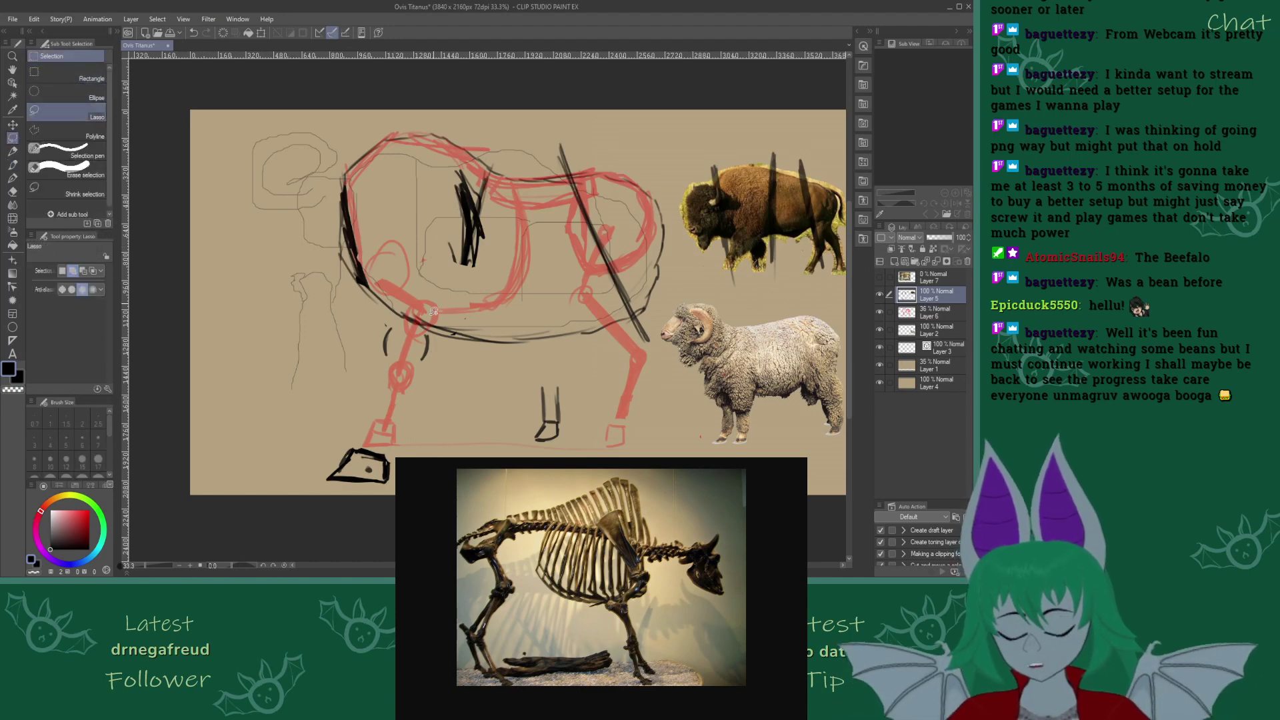
mouse_move(434, 311)
left_mouse_down()
mouse_move(401, 368)
mouse_move(376, 327)
mouse_move(432, 330)
mouse_move(443, 358)
mouse_move(427, 384)
left_mouse_up()
left_click(448, 389)
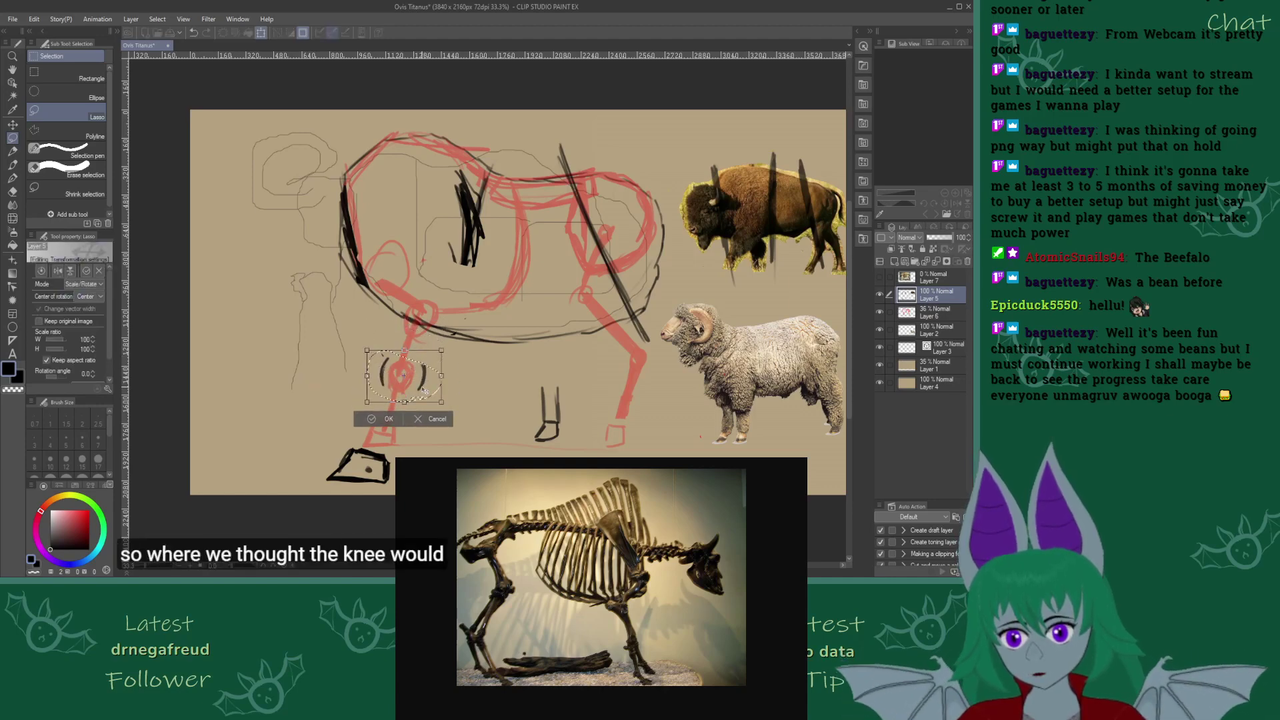
left_click(389, 420)
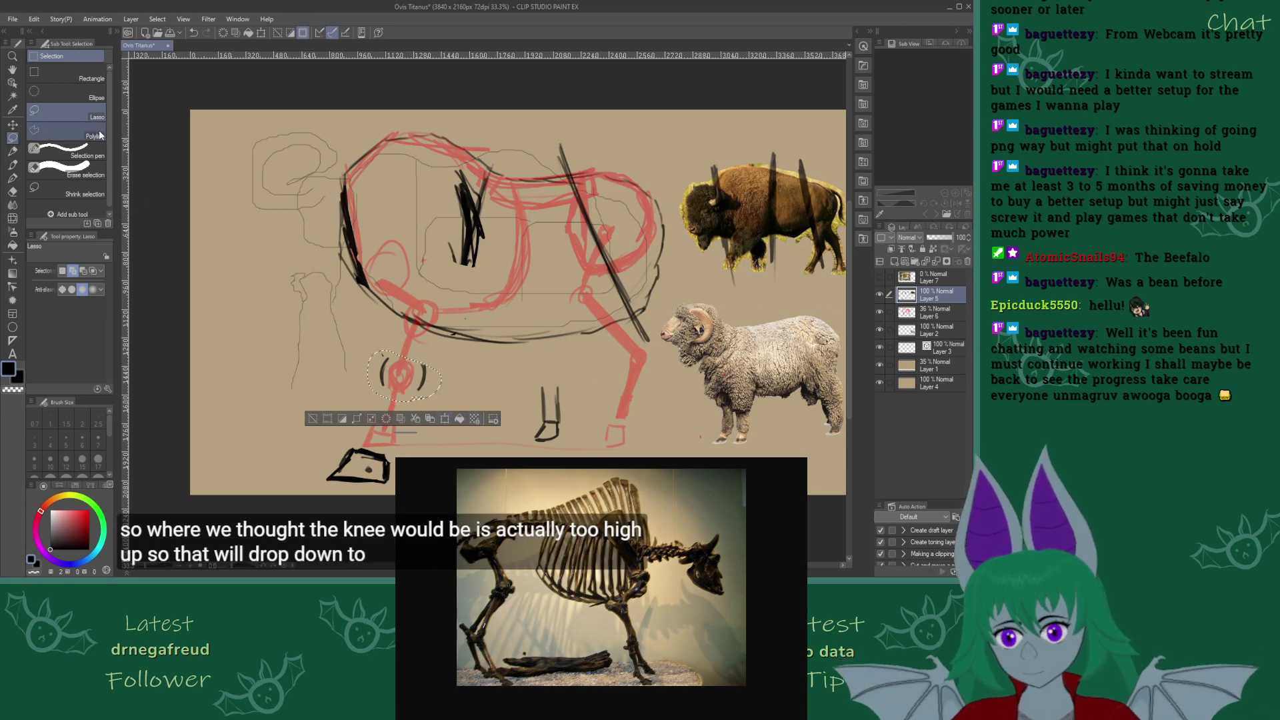
left_click(67, 74)
key("ctrl+d")
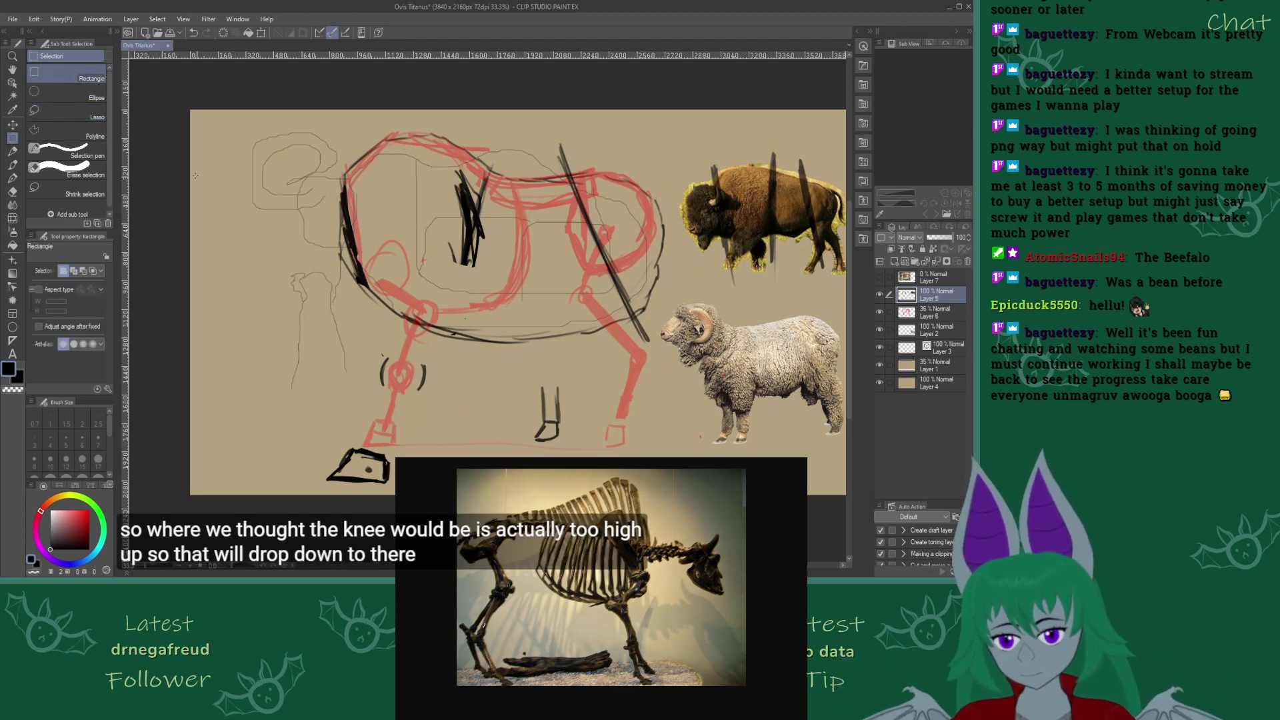
Outline the hind leg's hock with a black oval and tighten the curved mark behind the front knee
left_click(12, 166)
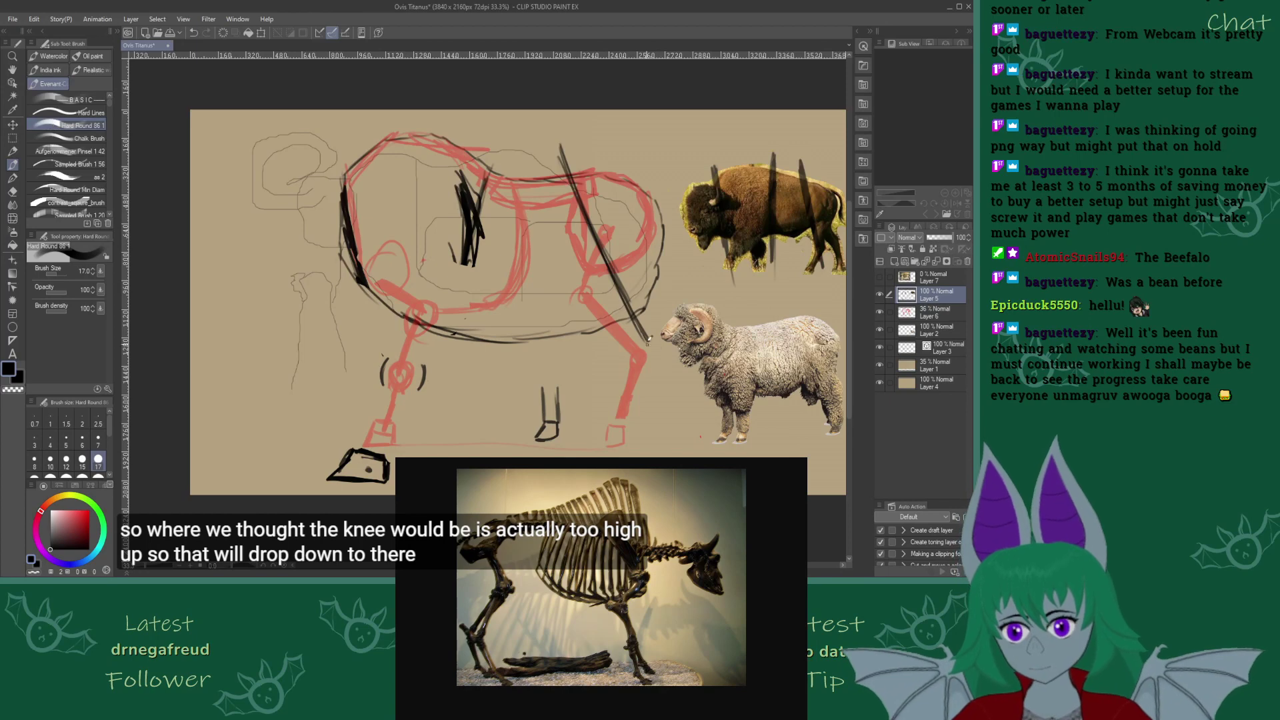
mouse_move(649, 342)
left_mouse_down()
mouse_move(653, 365)
mouse_move(620, 368)
mouse_move(648, 341)
mouse_move(654, 363)
mouse_move(623, 360)
mouse_move(652, 345)
mouse_move(648, 366)
mouse_move(627, 368)
left_mouse_up()
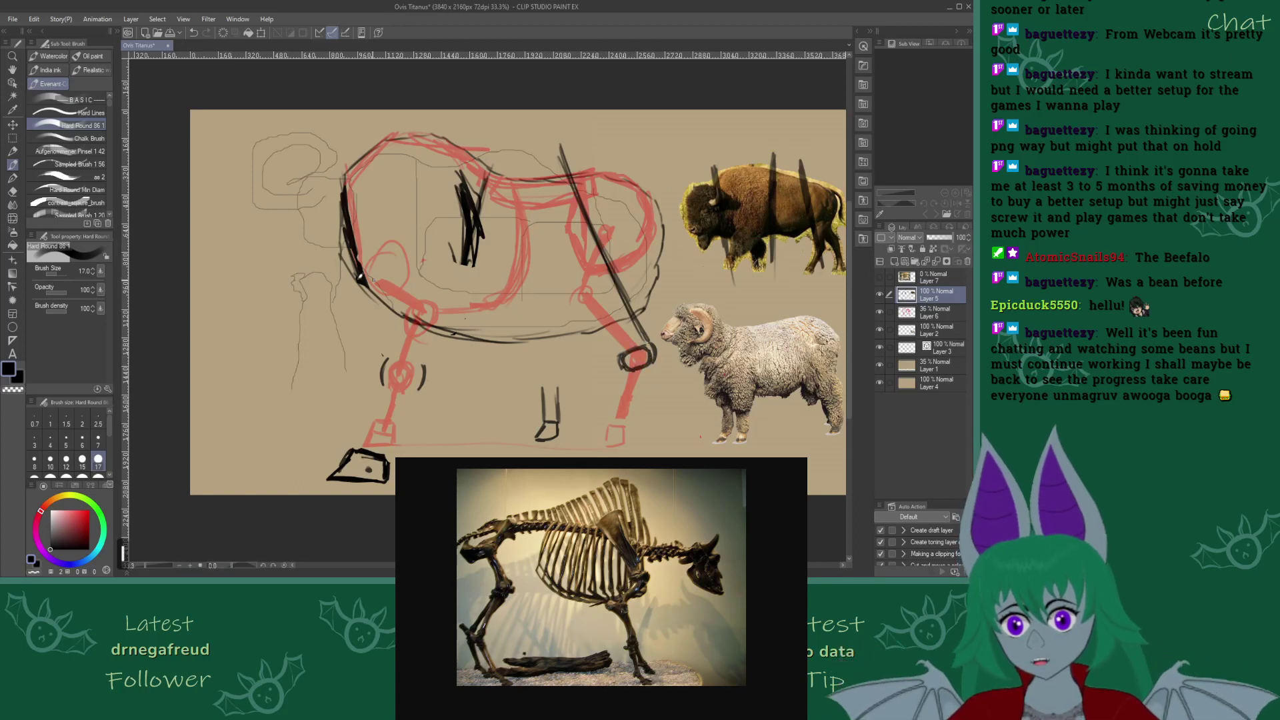
left_click_drag(421, 370, 422, 390)
key("e")
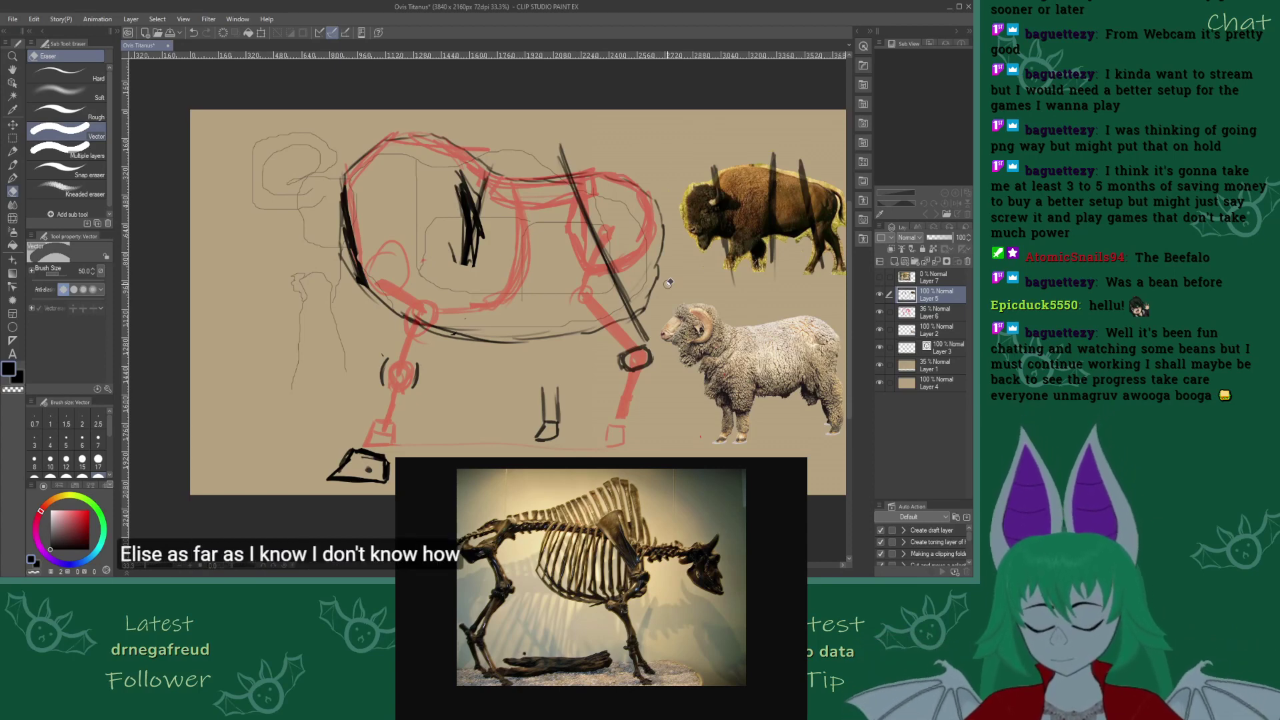
left_click(12, 164)
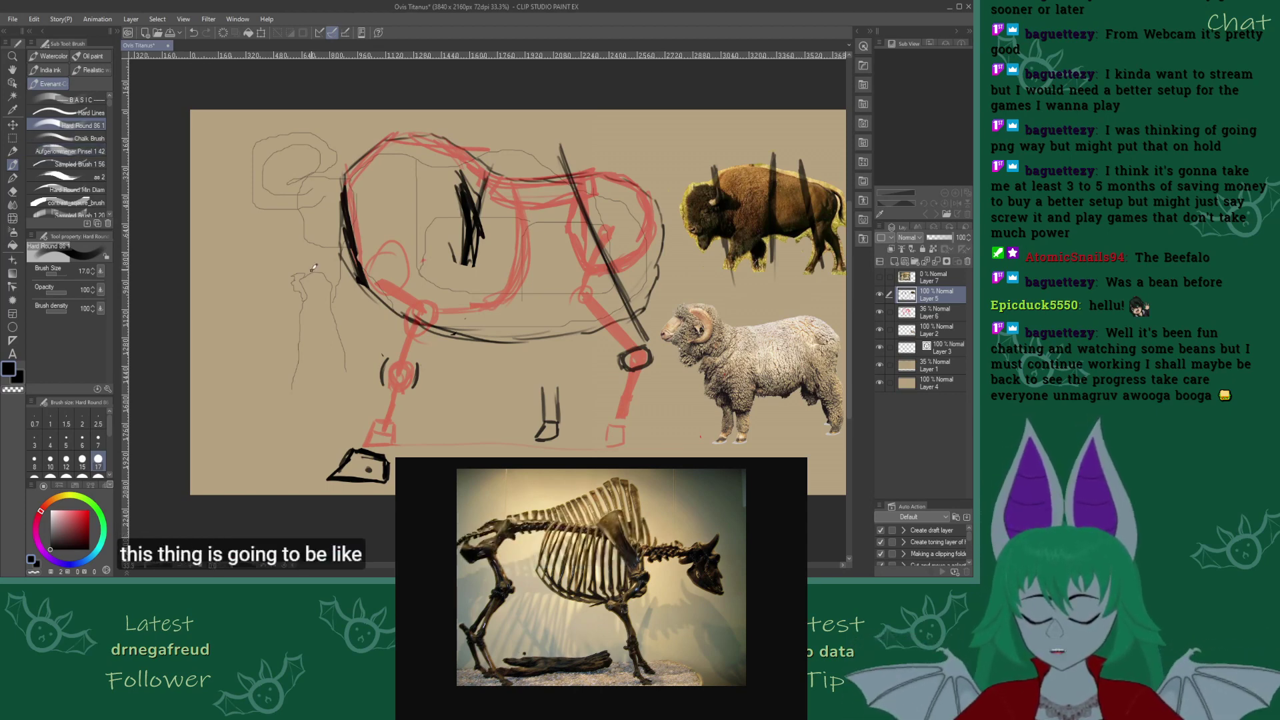
left_click_drag(324, 270, 303, 271)
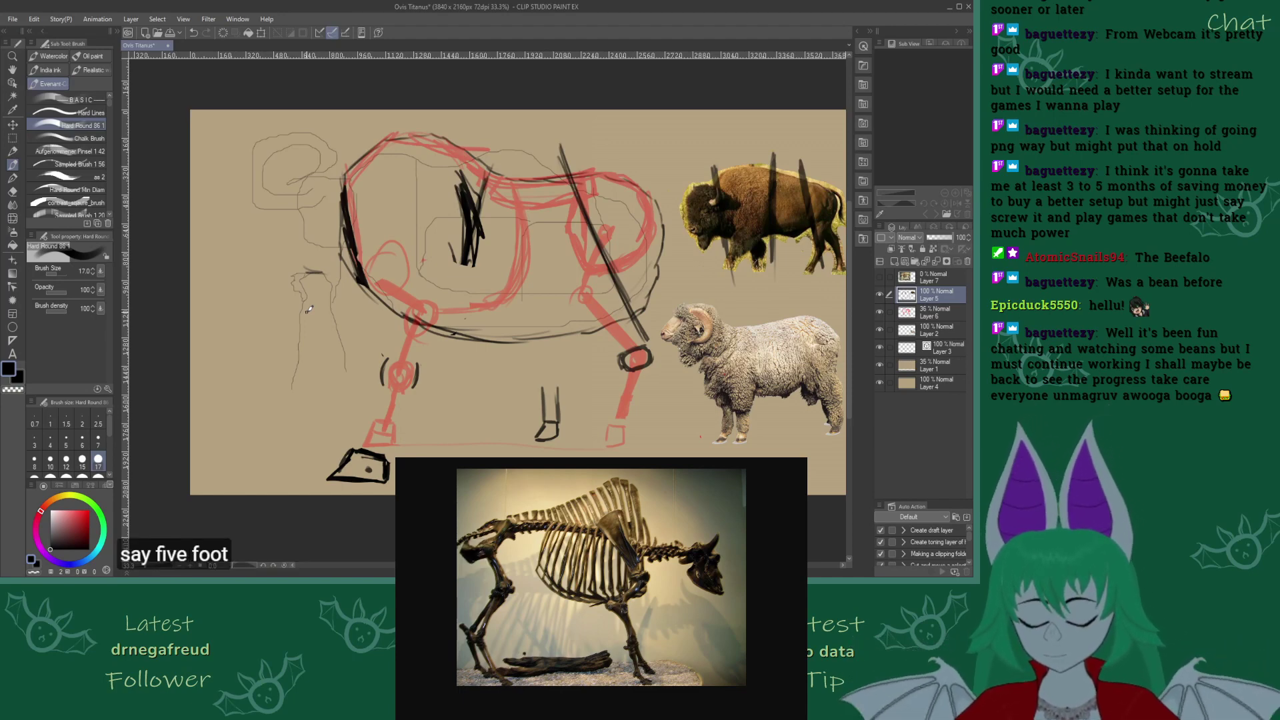
mouse_move(346, 368)
left_mouse_down()
mouse_move(334, 434)
mouse_move(281, 444)
left_mouse_up()
left_click_drag(291, 380, 280, 443)
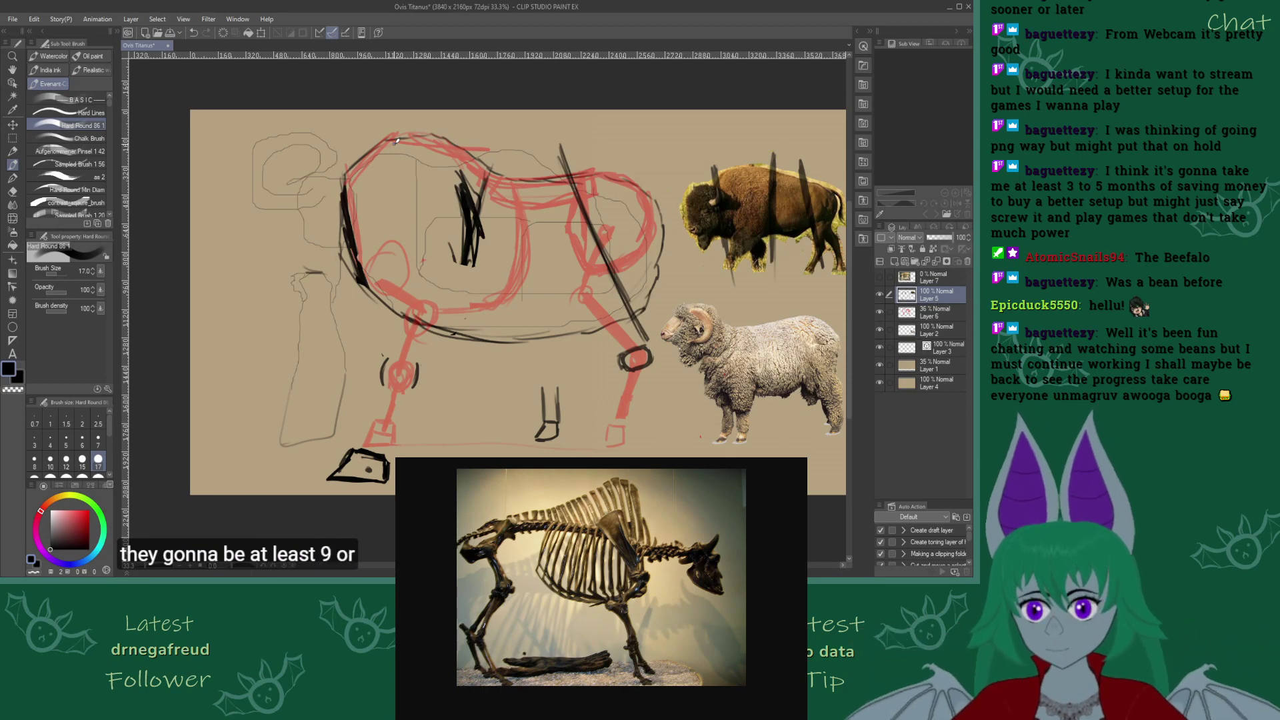
key("ctrl+z")
key("ctrl+z")
key("ctrl+z")
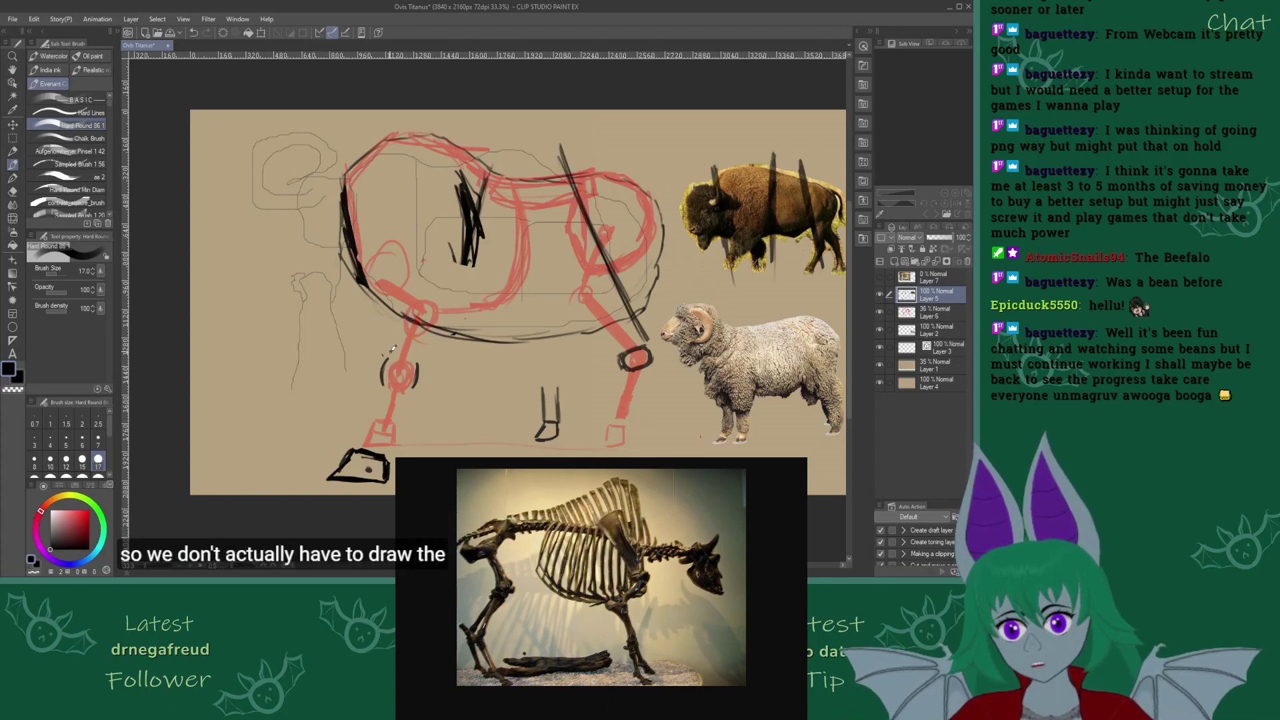
Outline both sides of the upper front leg in black, from the chest and shoulder down to the knee
left_click_drag(365, 278, 386, 359)
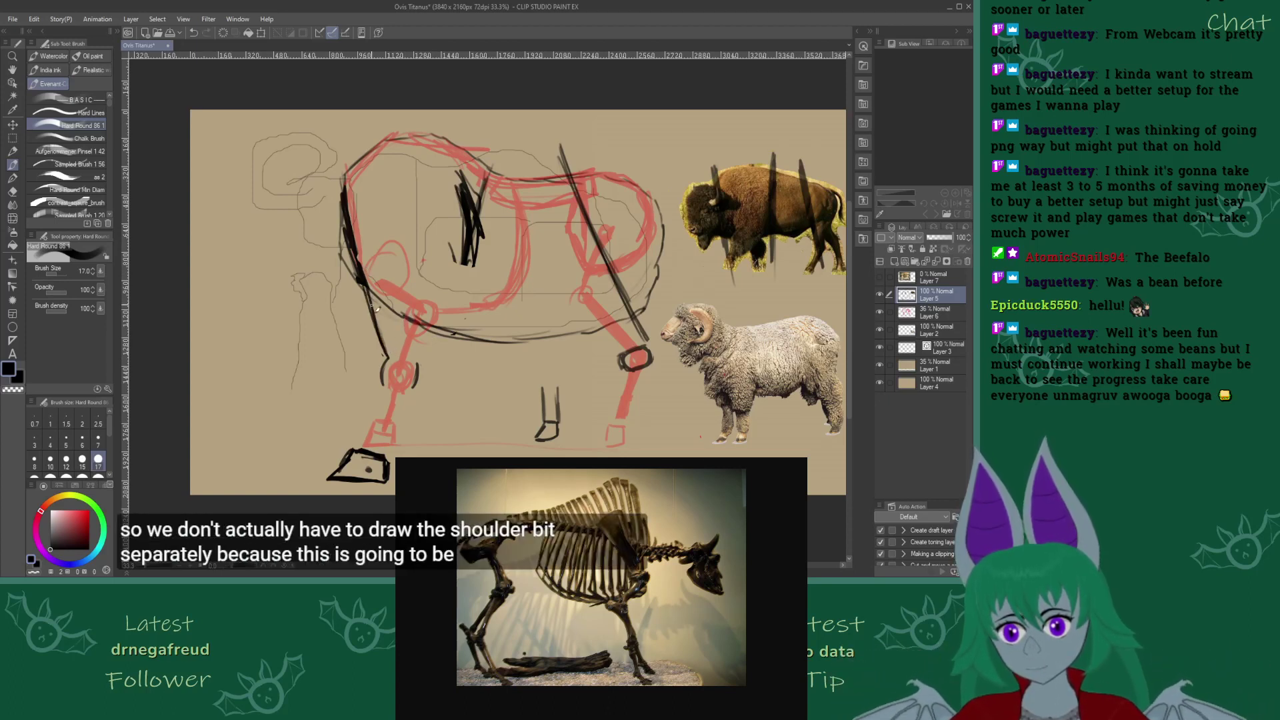
left_click_drag(377, 308, 385, 376)
left_click_drag(373, 305, 380, 333)
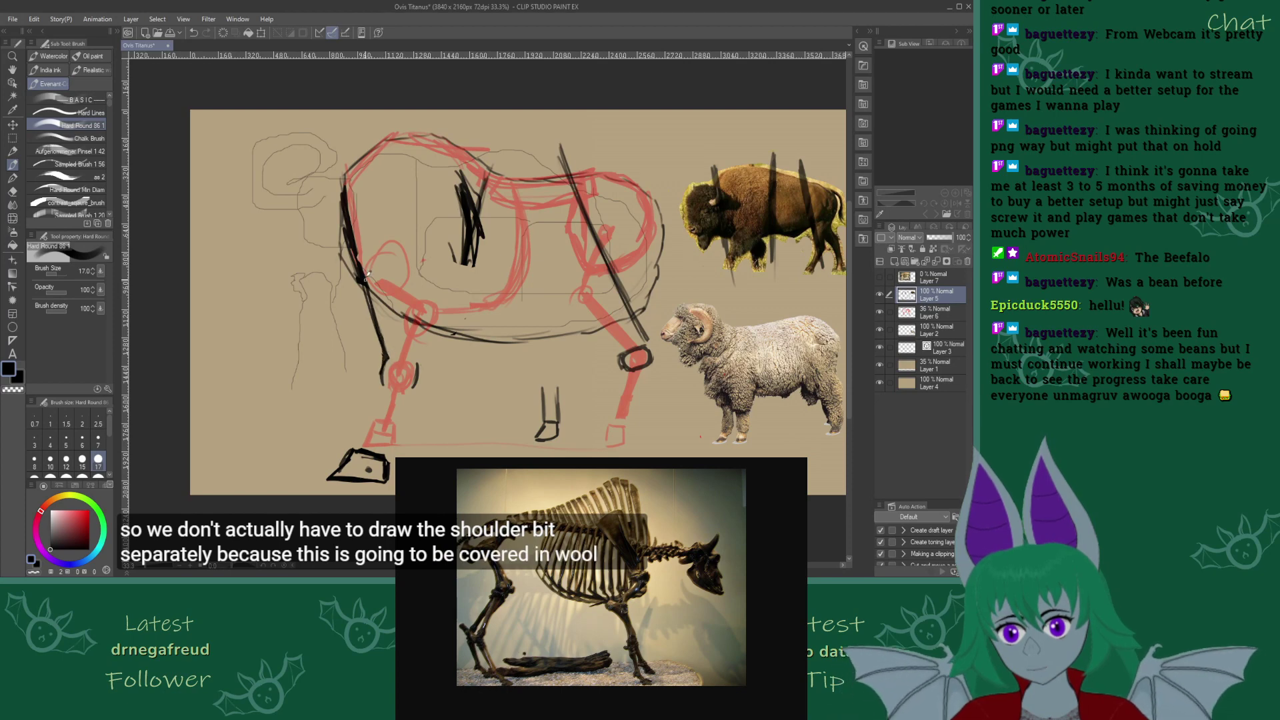
left_click_drag(369, 280, 385, 357)
left_click_drag(474, 248, 420, 375)
left_click_drag(443, 333, 419, 384)
left_click_drag(463, 303, 426, 363)
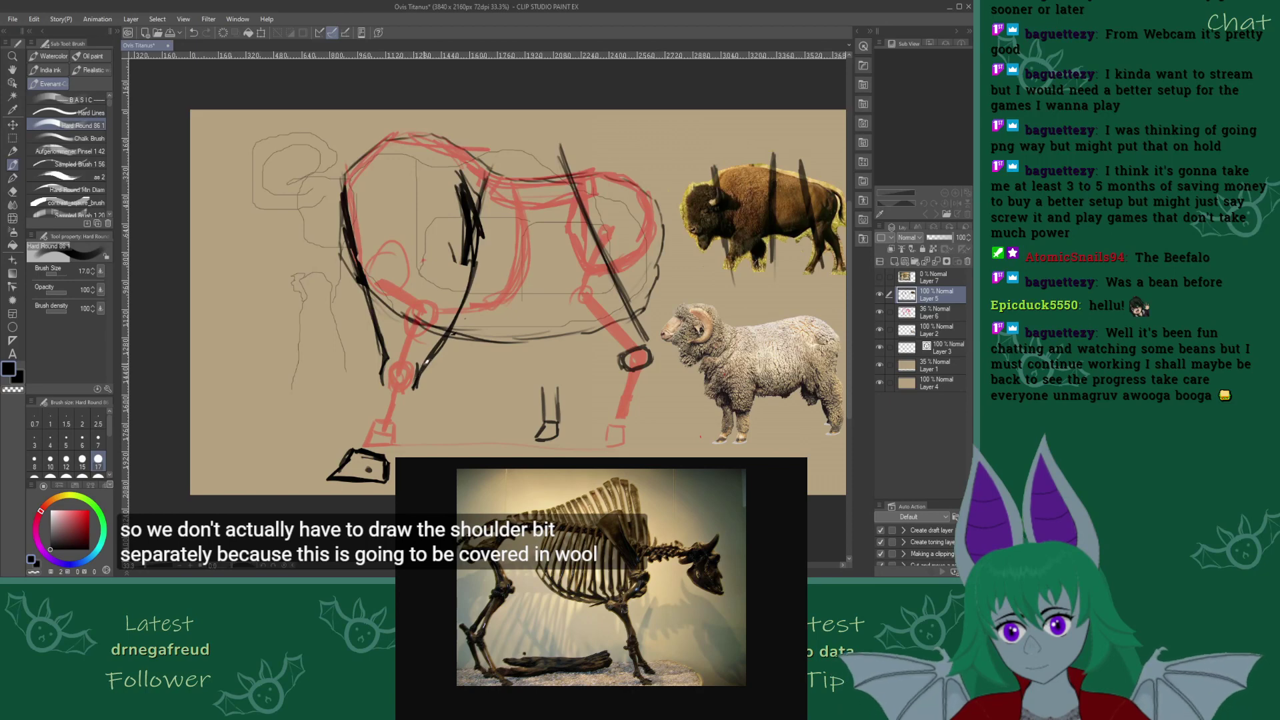
mouse_move(478, 237)
left_mouse_down()
mouse_move(463, 300)
mouse_move(467, 284)
left_mouse_up()
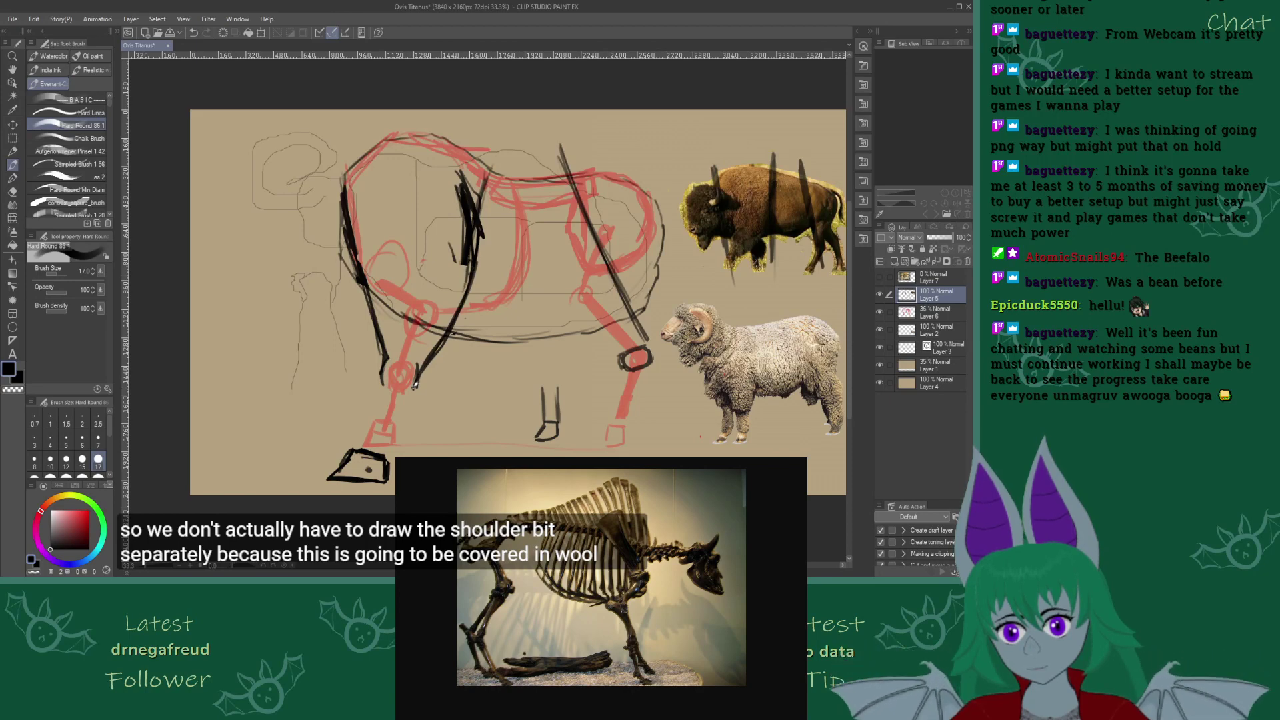
Draw the front and back edges of the lower front leg in black from the knee to the hoof
mouse_move(390, 460)
left_mouse_down()
mouse_move(400, 417)
mouse_move(388, 468)
left_mouse_up()
mouse_move(419, 379)
left_mouse_down()
mouse_move(388, 467)
mouse_move(379, 394)
left_mouse_up()
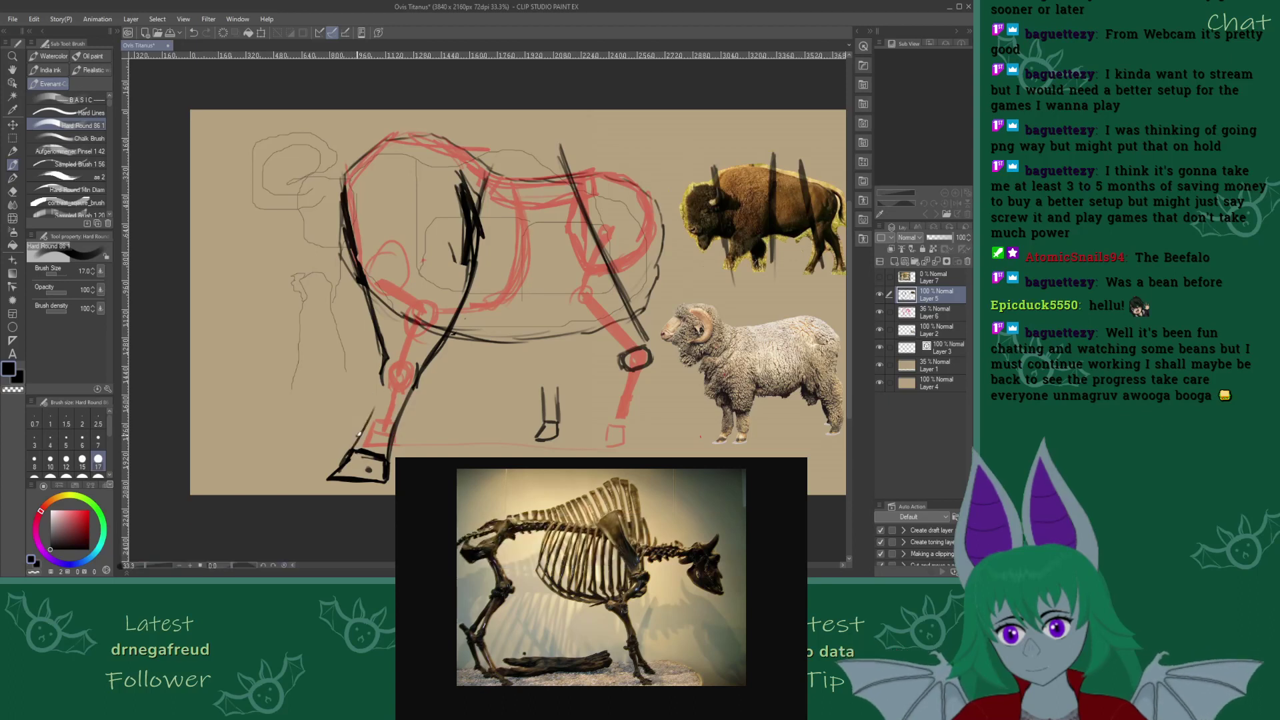
left_click_drag(357, 448, 381, 390)
left_click_drag(360, 441, 384, 385)
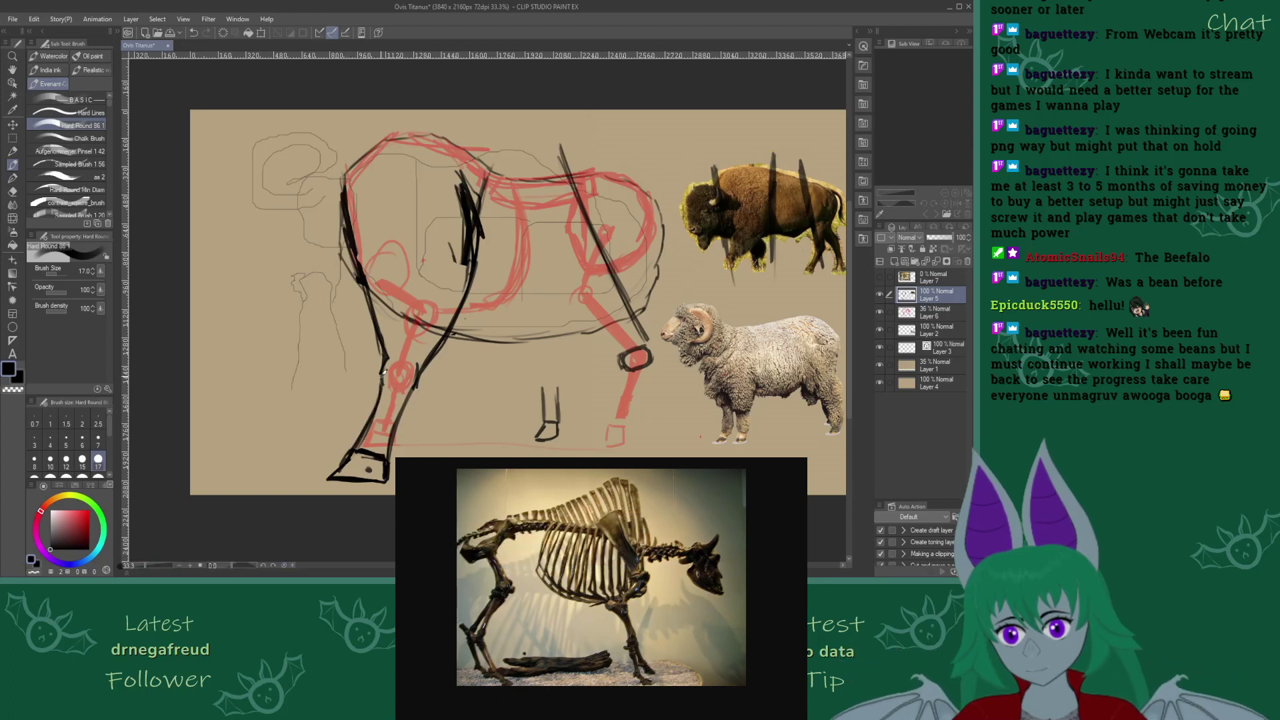
mouse_move(363, 433)
left_mouse_down()
mouse_move(381, 394)
mouse_move(347, 466)
left_mouse_up()
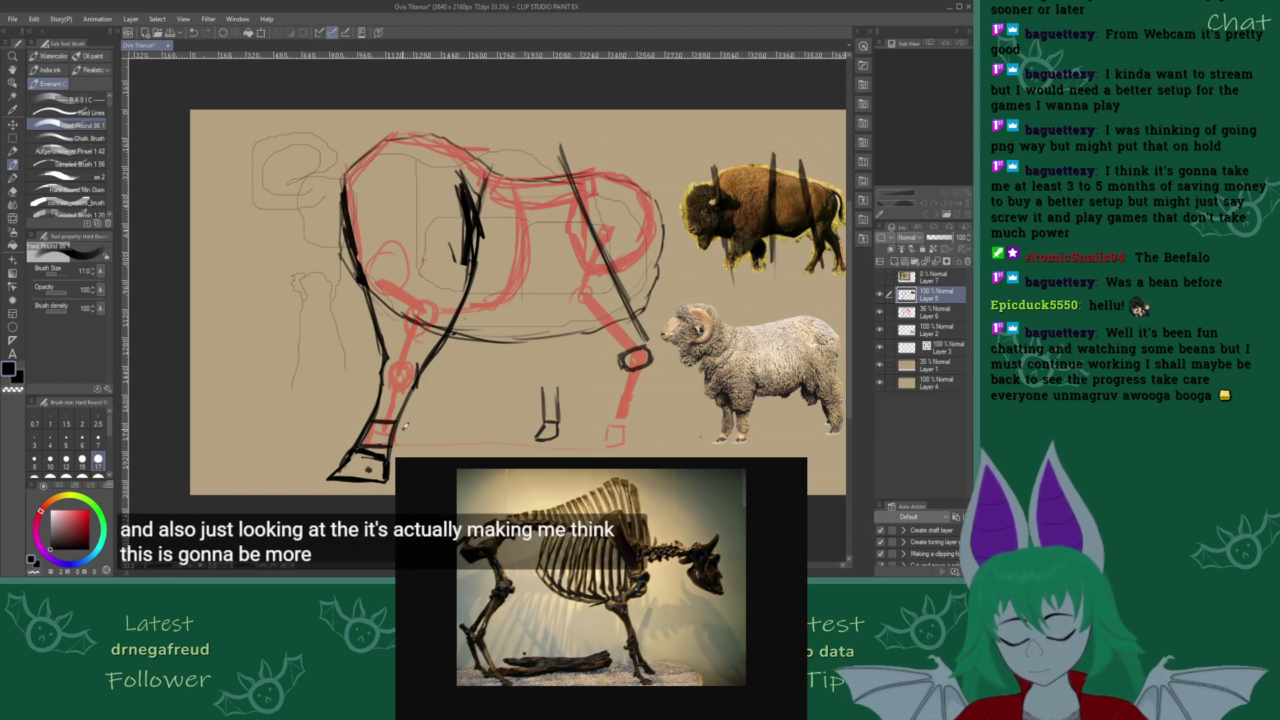
Erase the low front hoof and redraw it as a wide flared hoof resting on the red ground line
mouse_move(395, 418)
left_mouse_down()
mouse_move(402, 445)
mouse_move(380, 477)
mouse_move(323, 480)
mouse_move(387, 460)
mouse_move(372, 453)
mouse_move(395, 429)
mouse_move(392, 445)
mouse_move(404, 439)
left_mouse_up()
key("e")
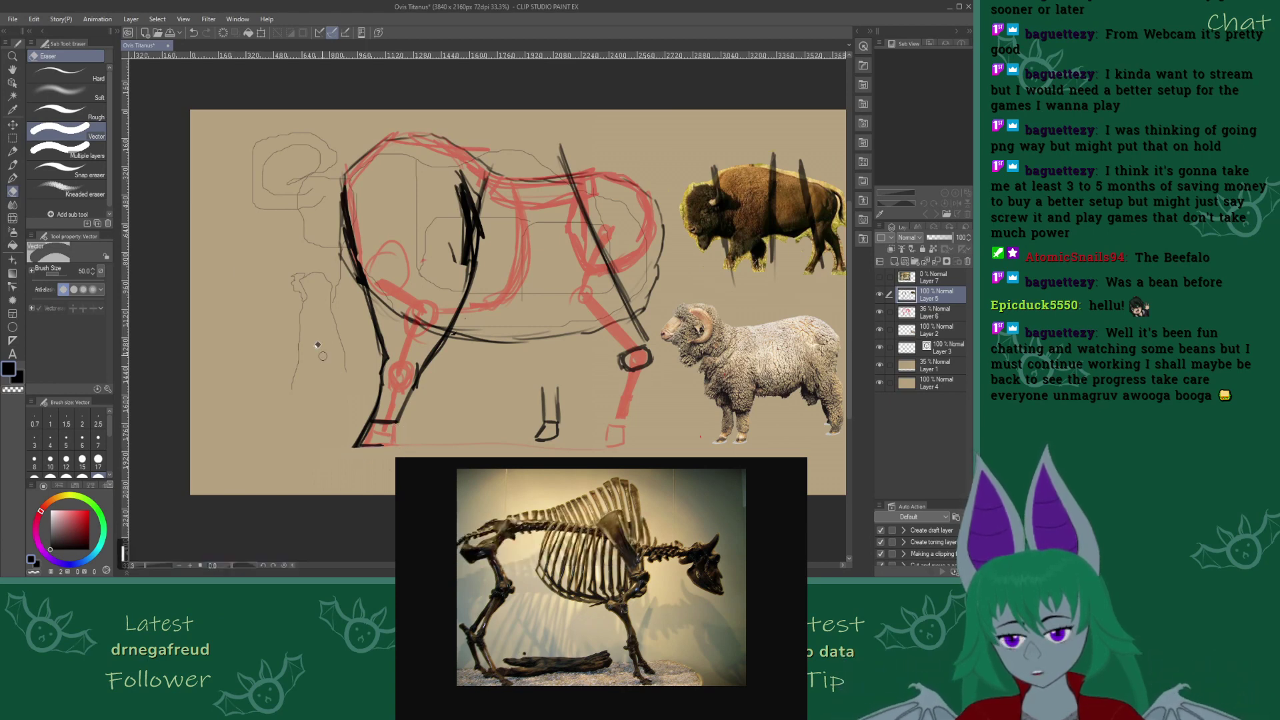
left_click(12, 164)
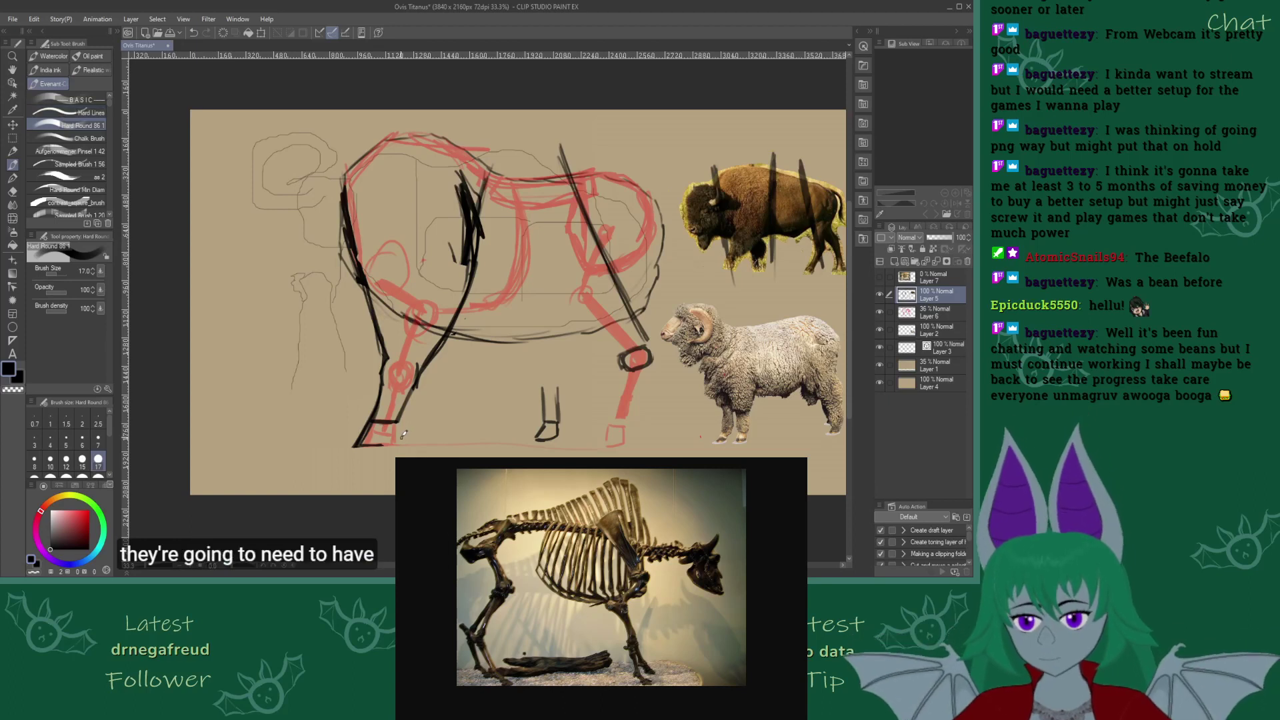
mouse_move(400, 420)
left_mouse_down()
mouse_move(398, 435)
mouse_move(384, 426)
mouse_move(408, 408)
left_mouse_up()
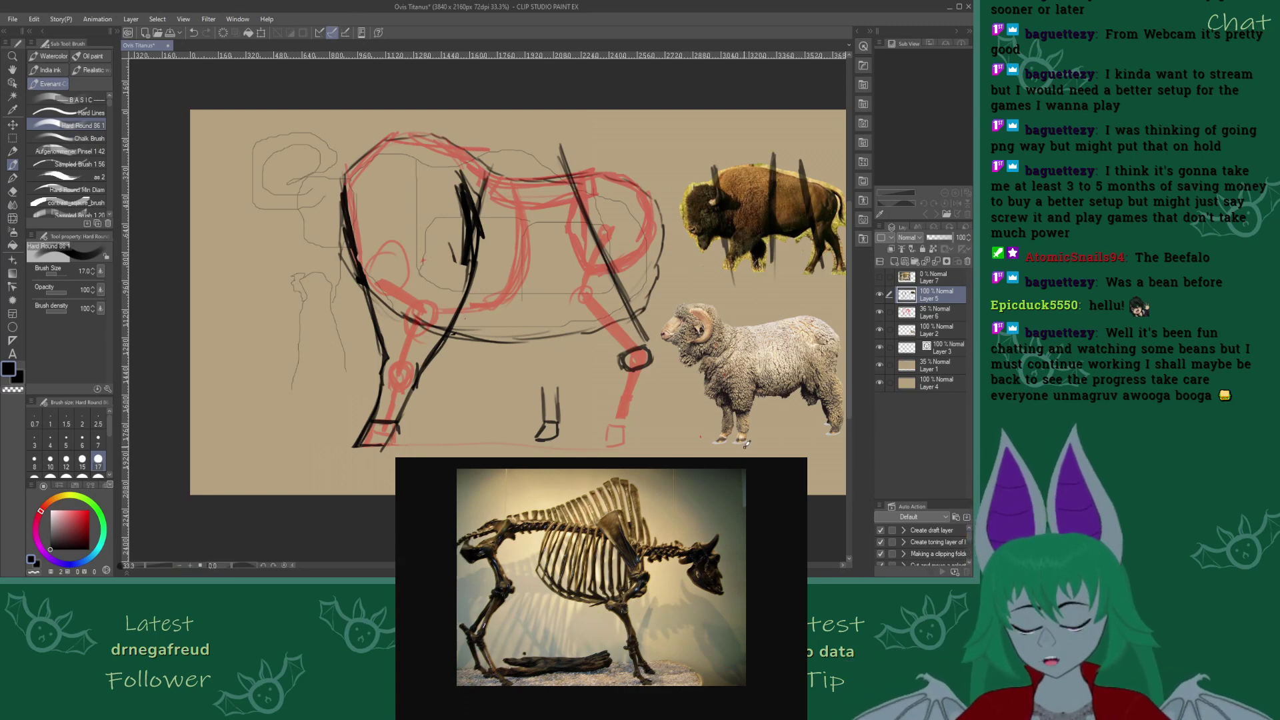
key("ctrl+z")
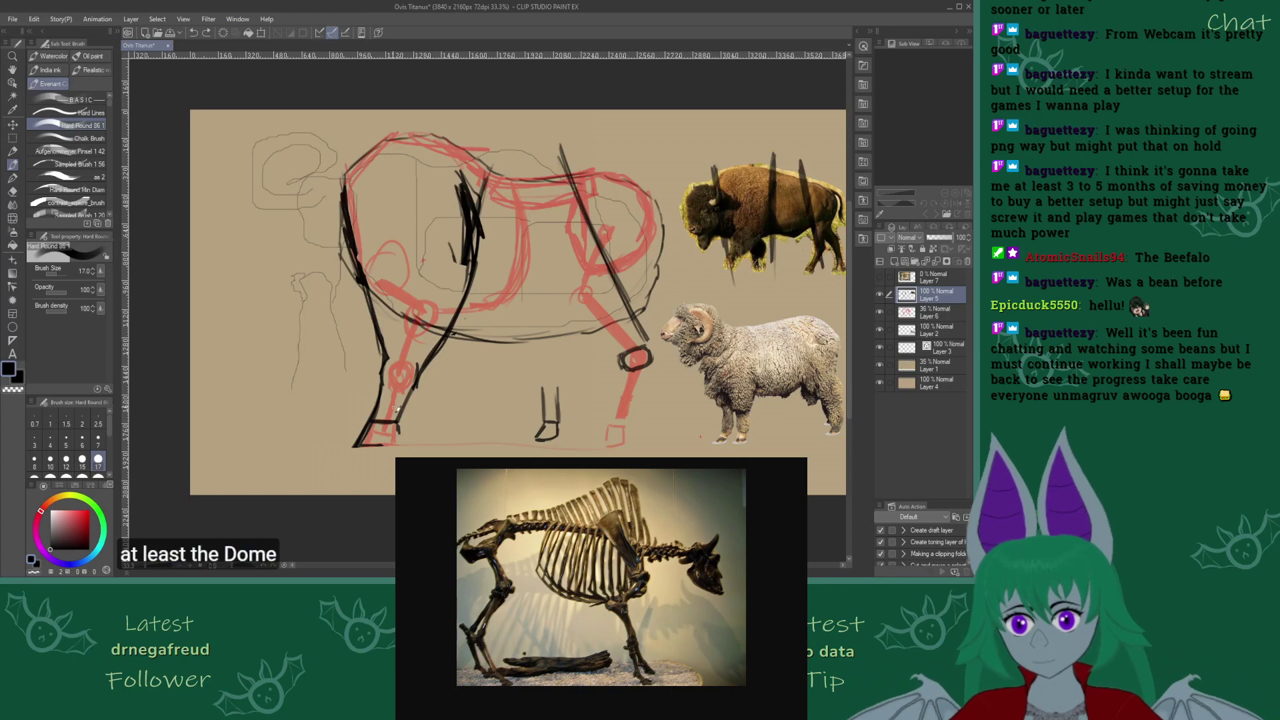
left_click_drag(399, 419, 408, 448)
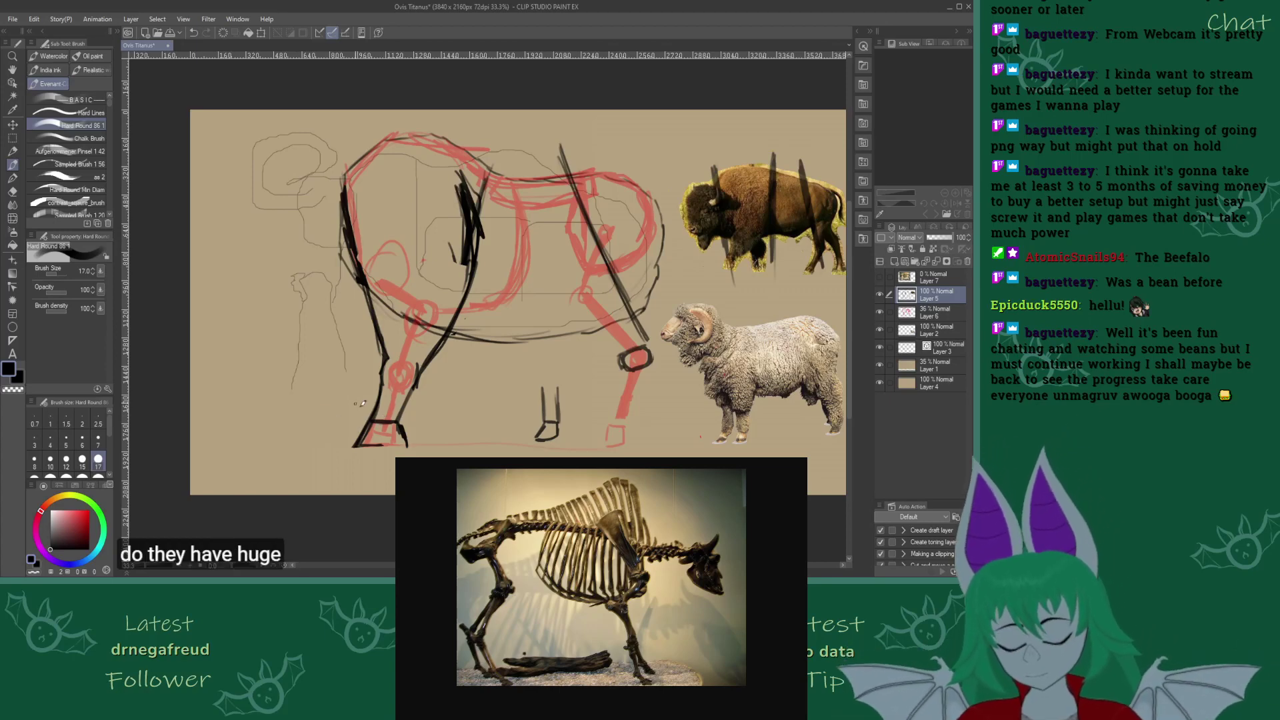
mouse_move(400, 445)
left_mouse_down()
mouse_move(358, 443)
mouse_move(404, 444)
mouse_move(390, 448)
left_mouse_up()
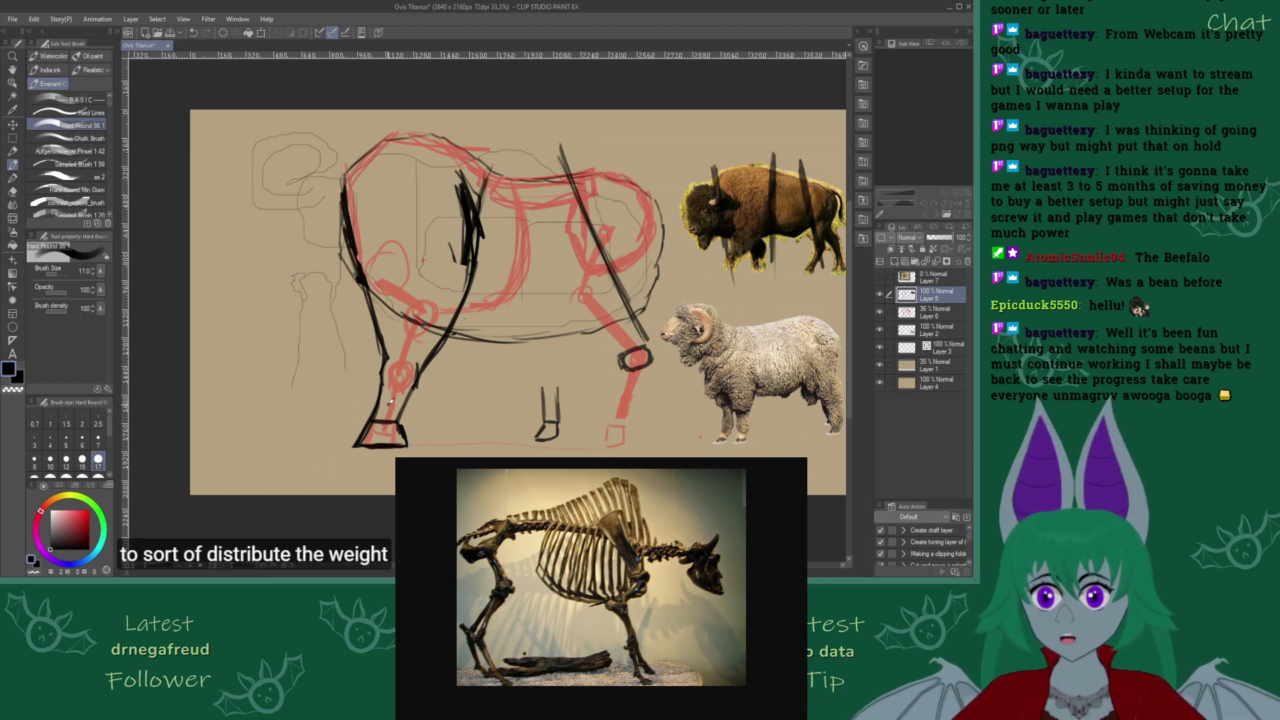
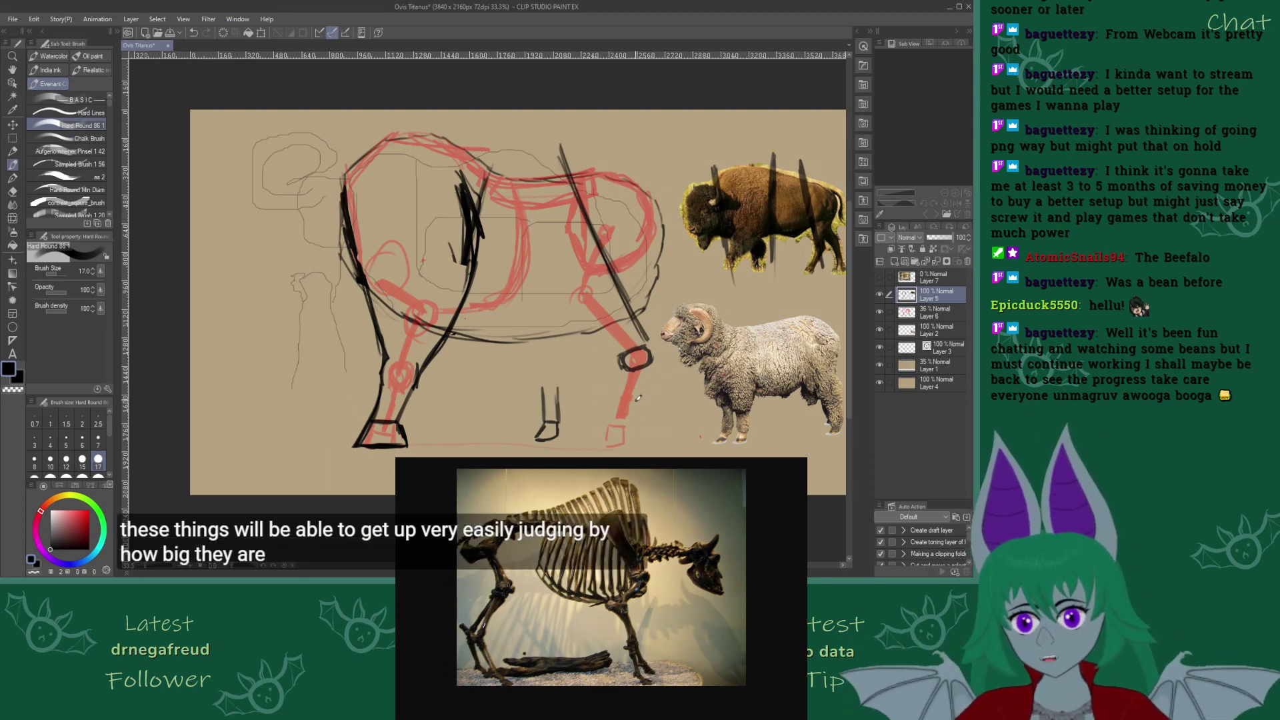
Draw a matching flared hind hoof on the ground line and outline both sides of the lower hind leg up to the hock
mouse_move(622, 416)
left_mouse_down()
mouse_move(606, 420)
mouse_move(635, 419)
mouse_move(608, 420)
mouse_move(633, 418)
mouse_move(598, 435)
mouse_move(636, 430)
mouse_move(642, 443)
mouse_move(600, 446)
mouse_move(644, 441)
left_mouse_up()
mouse_move(612, 447)
left_mouse_down()
mouse_move(630, 451)
mouse_move(642, 433)
left_mouse_up()
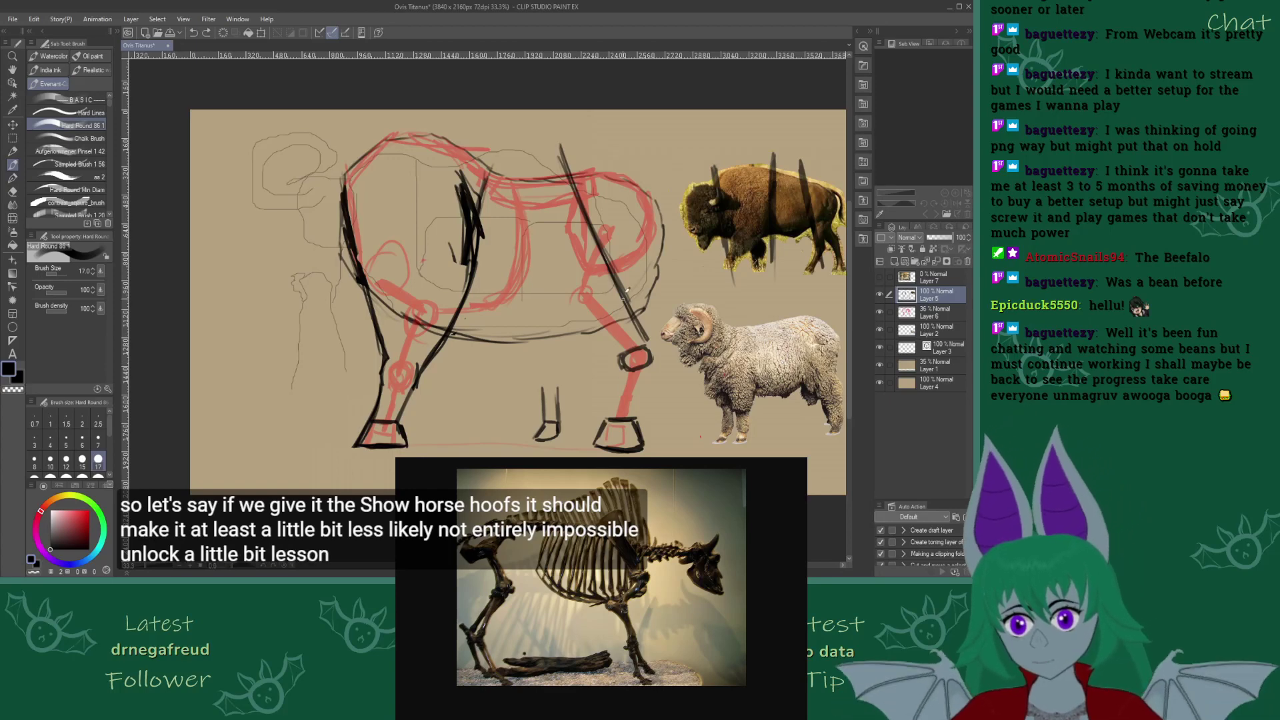
mouse_move(625, 364)
left_mouse_down()
mouse_move(610, 416)
mouse_move(641, 390)
mouse_move(639, 422)
left_mouse_up()
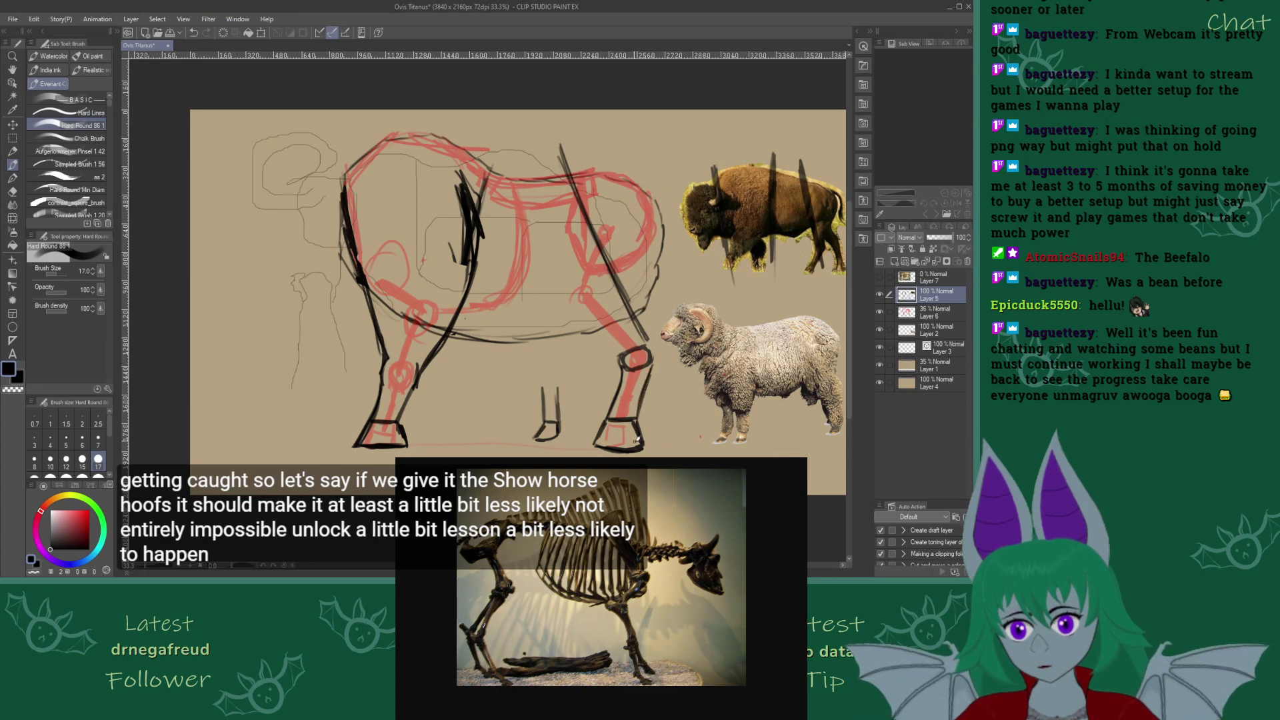
left_click_drag(652, 360, 639, 430)
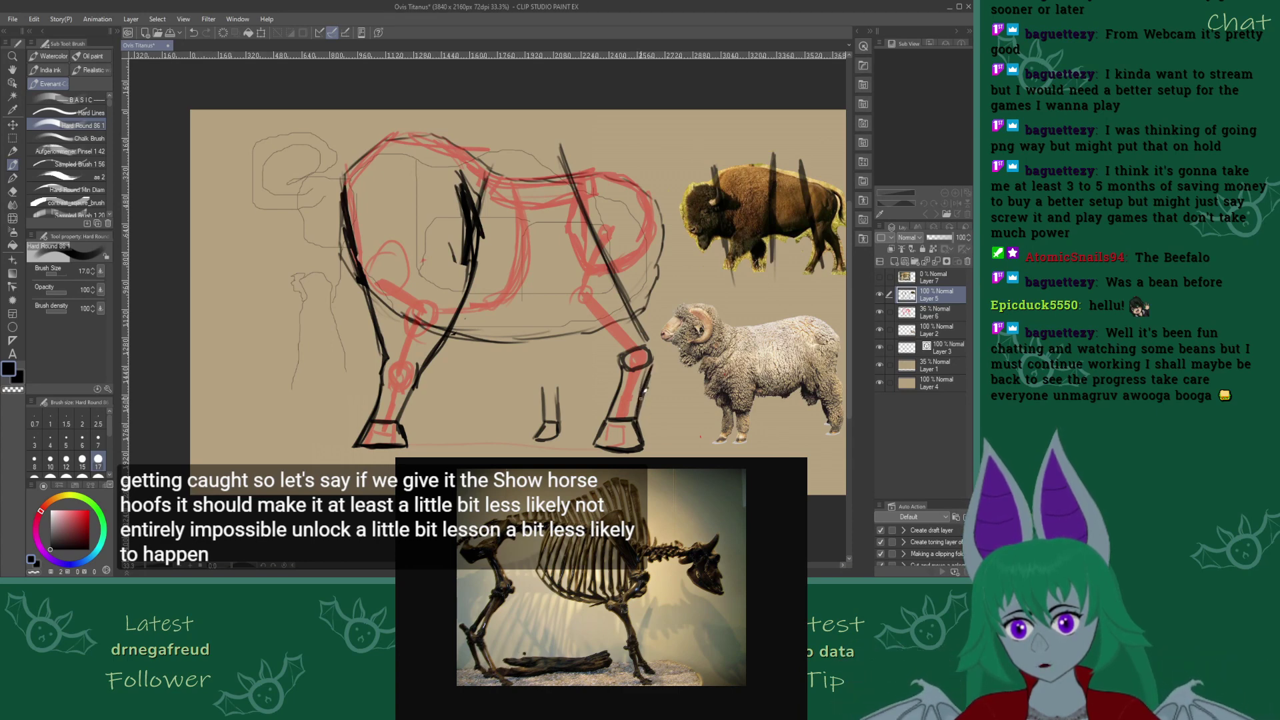
left_click_drag(658, 354, 643, 396)
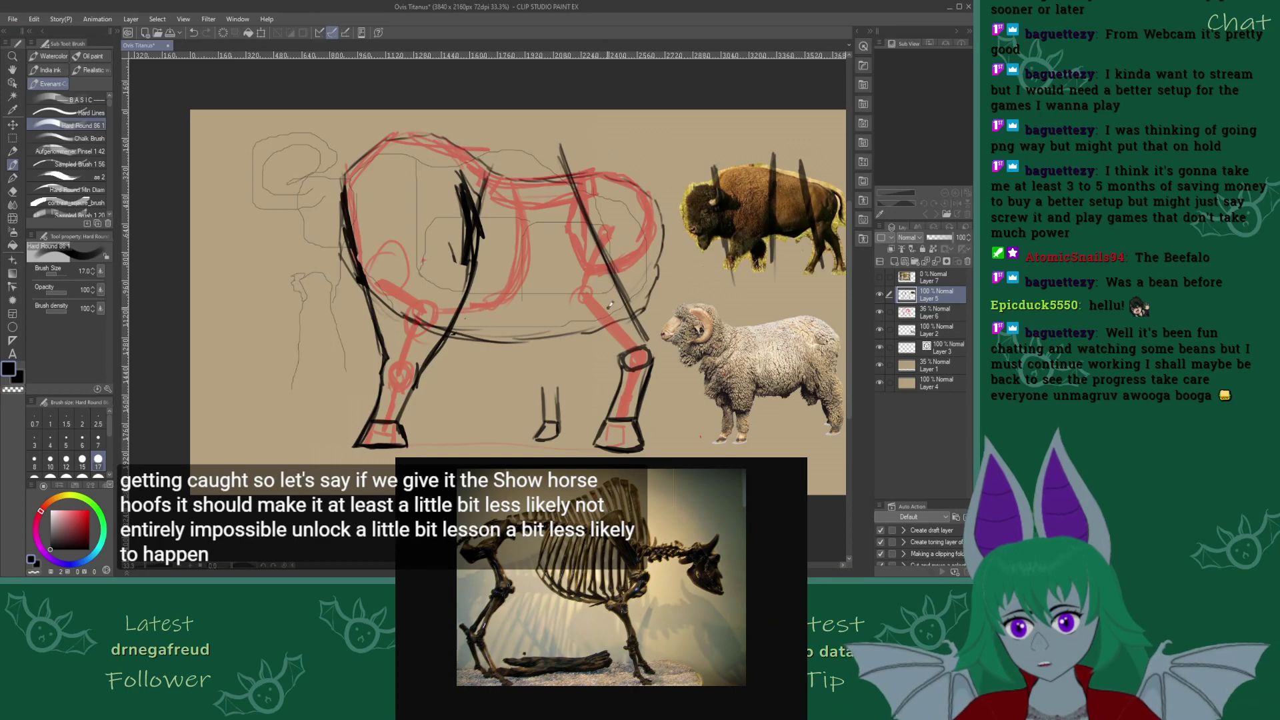
Draw curved front and rear thigh contours down to the hock, and erase the straight diagonal line across the hindquarters
mouse_move(560, 220)
left_mouse_down()
mouse_move(538, 282)
mouse_move(626, 360)
mouse_move(597, 341)
left_mouse_up()
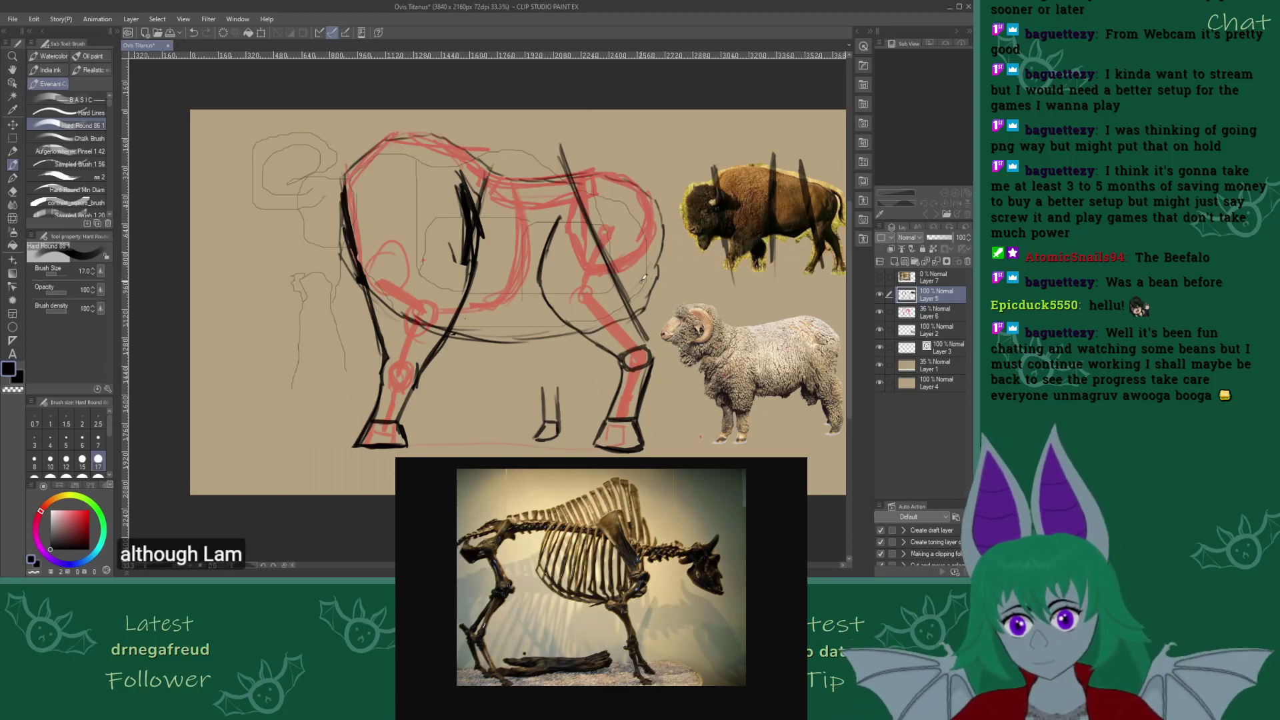
key("e")
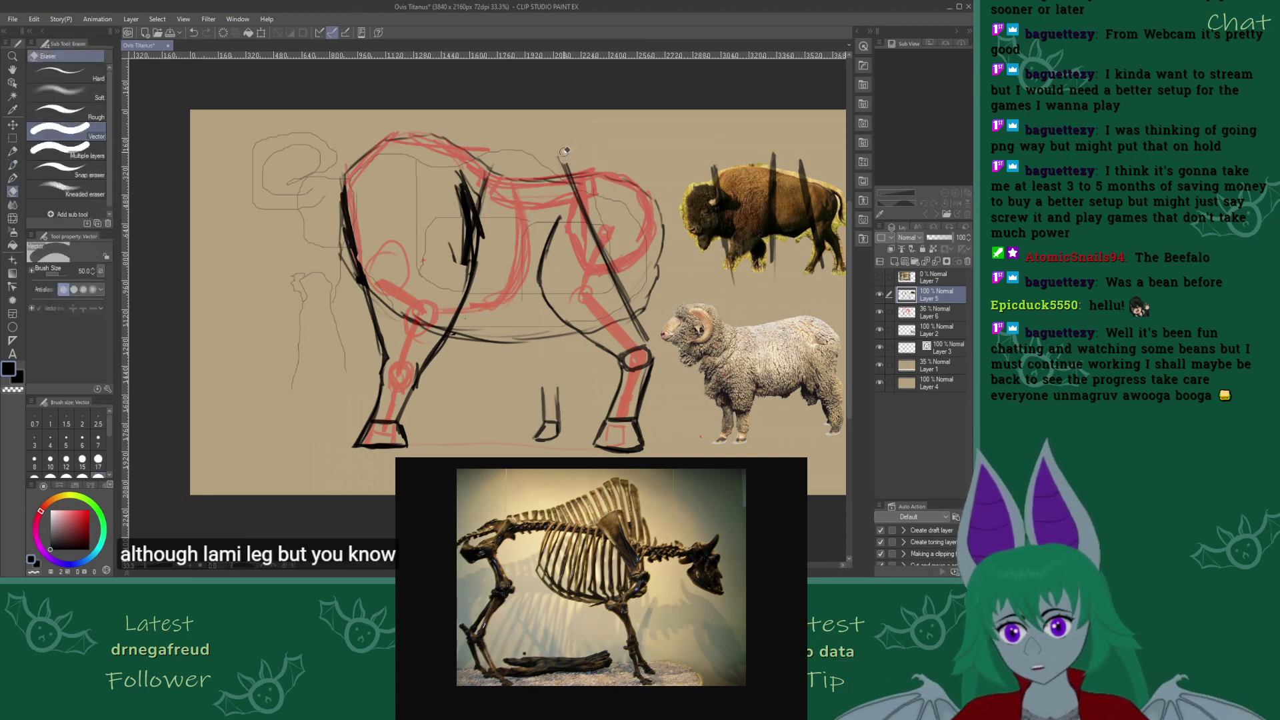
mouse_move(564, 161)
left_mouse_down()
mouse_move(647, 335)
mouse_move(636, 313)
left_mouse_up()
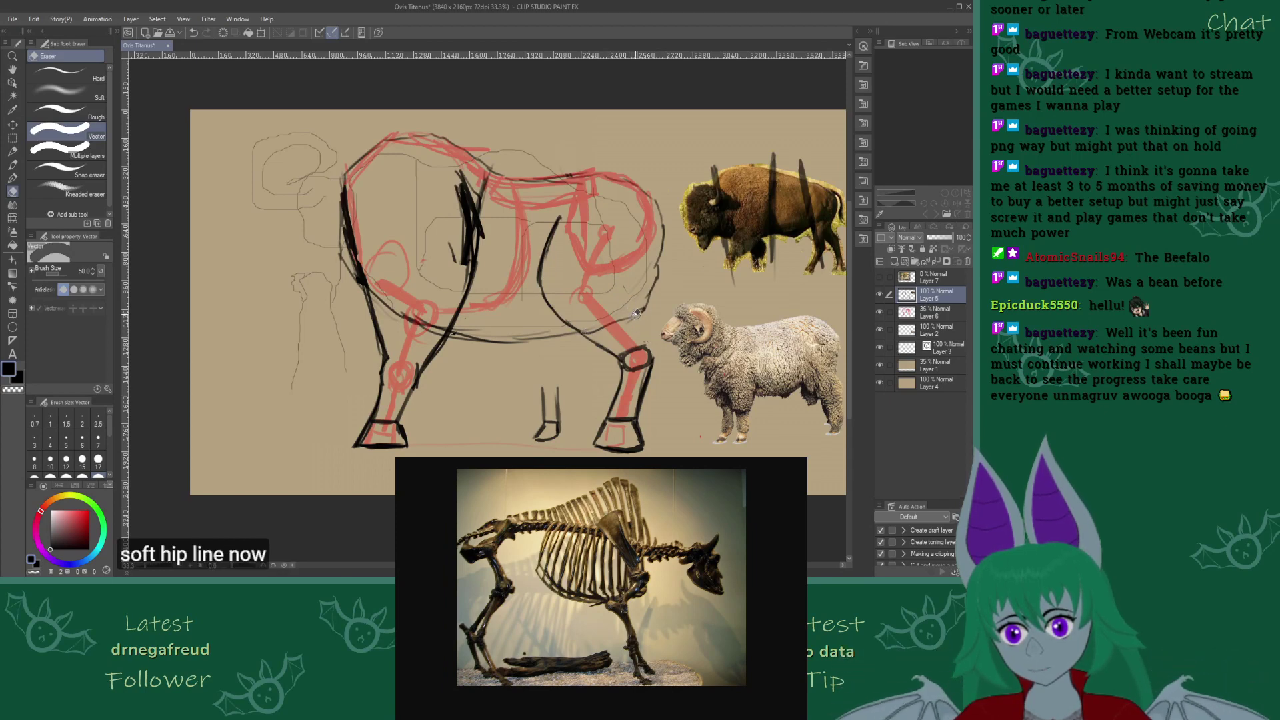
key("b")
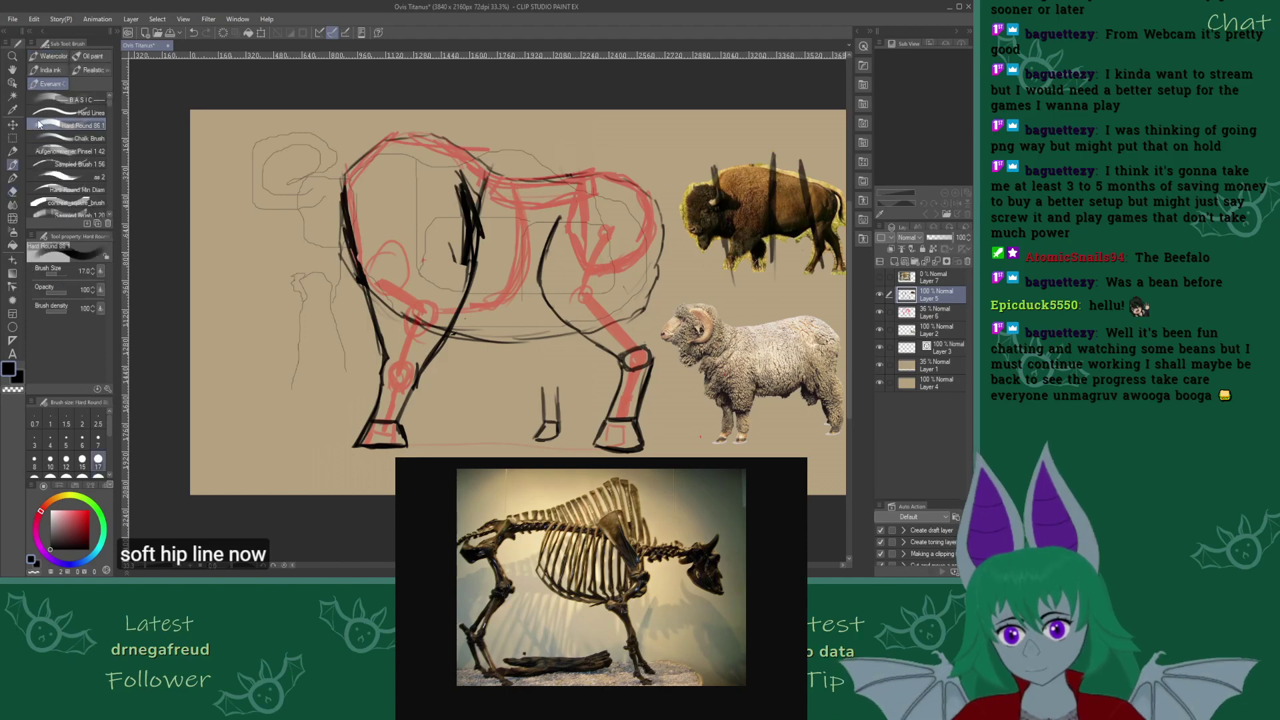
mouse_move(648, 347)
left_mouse_down()
mouse_move(638, 270)
mouse_move(645, 328)
mouse_move(643, 303)
left_mouse_up()
left_click_drag(666, 240, 639, 309)
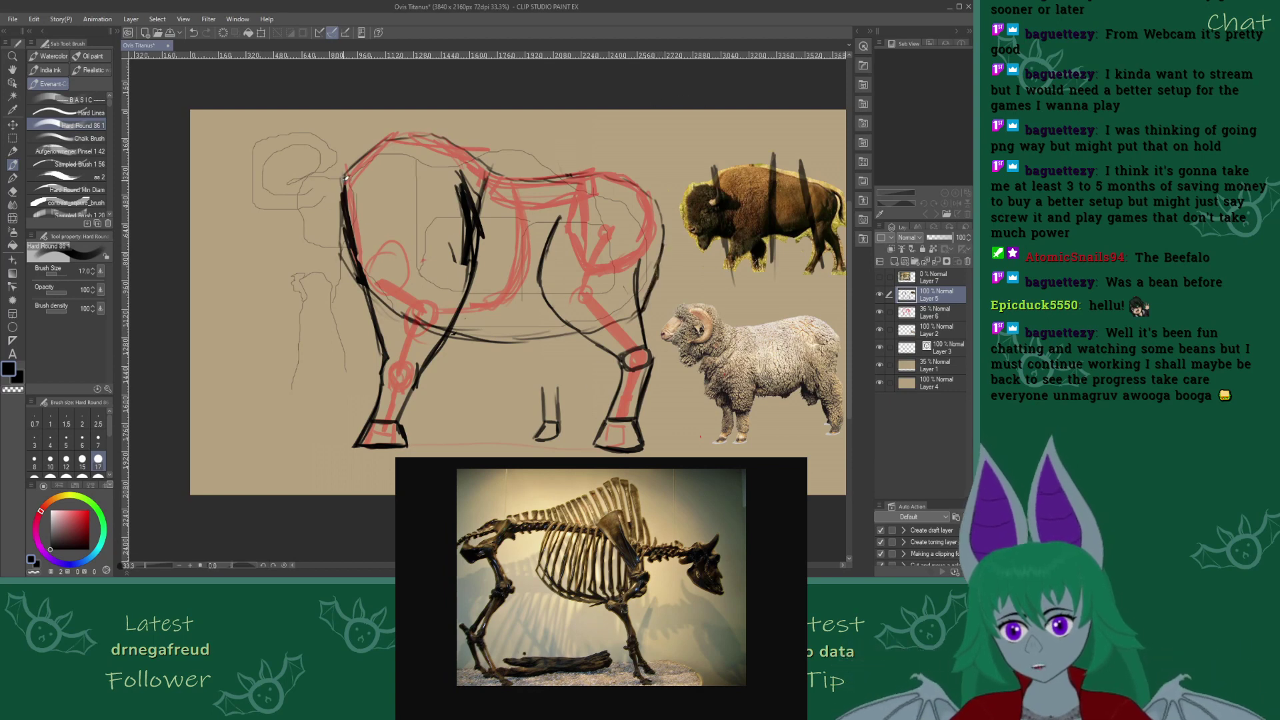
Outline the body in black along the chest, belly, humped back and rump, ending with a short hanging tail
mouse_move(346, 177)
left_mouse_down()
mouse_move(342, 234)
mouse_move(359, 277)
mouse_move(347, 246)
left_mouse_up()
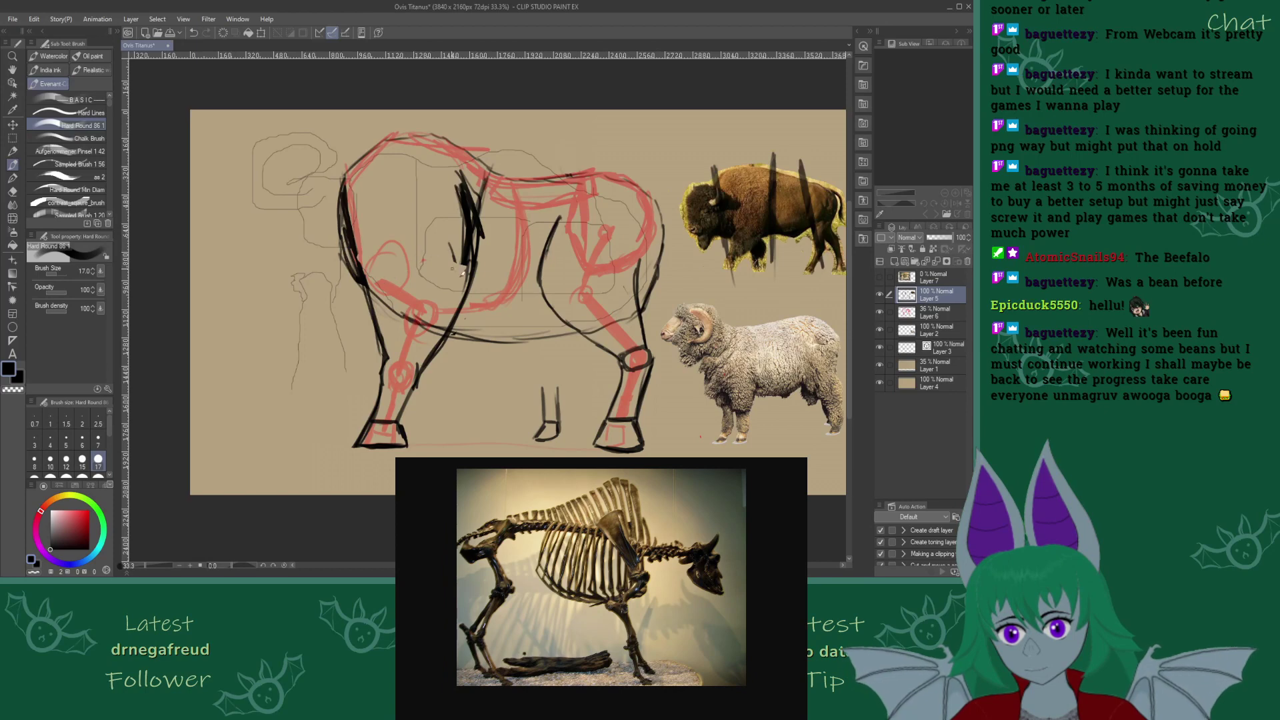
mouse_move(448, 328)
left_mouse_down()
mouse_move(573, 331)
mouse_move(527, 347)
mouse_move(584, 326)
left_mouse_up()
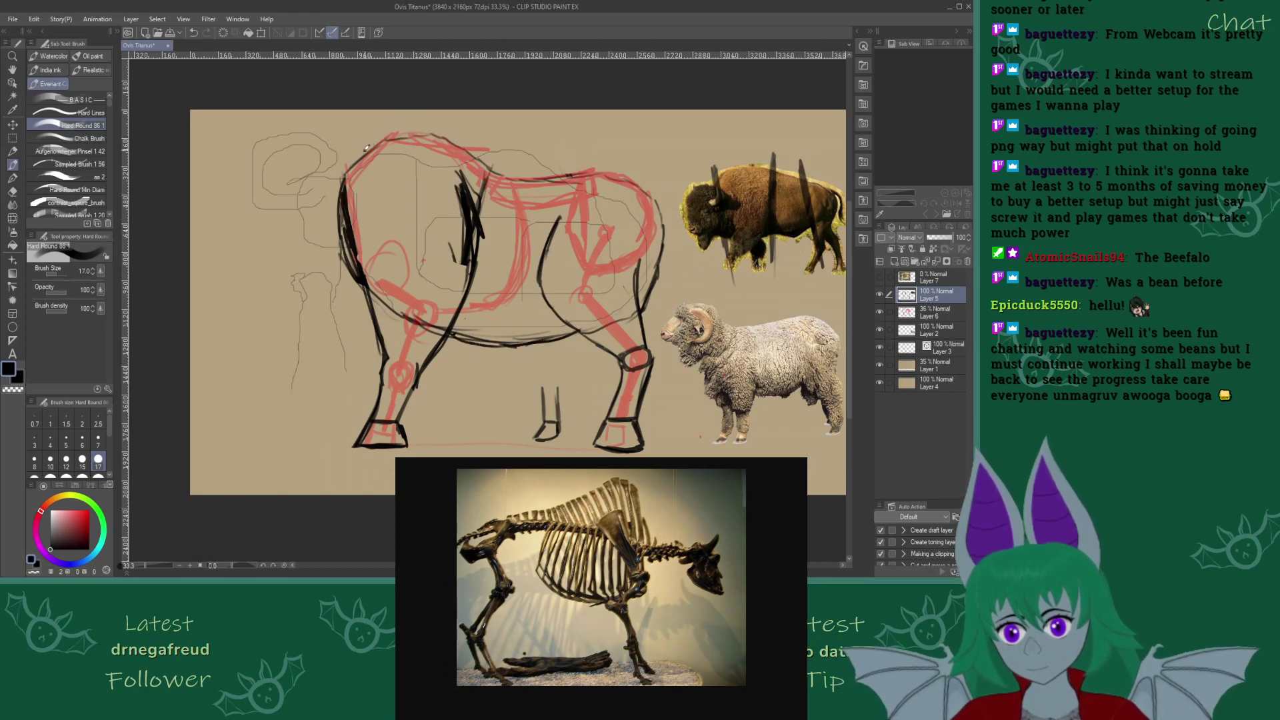
mouse_move(354, 158)
left_mouse_down()
mouse_move(432, 120)
mouse_move(411, 125)
mouse_move(456, 125)
mouse_move(517, 170)
mouse_move(632, 171)
mouse_move(665, 194)
mouse_move(672, 295)
left_mouse_up()
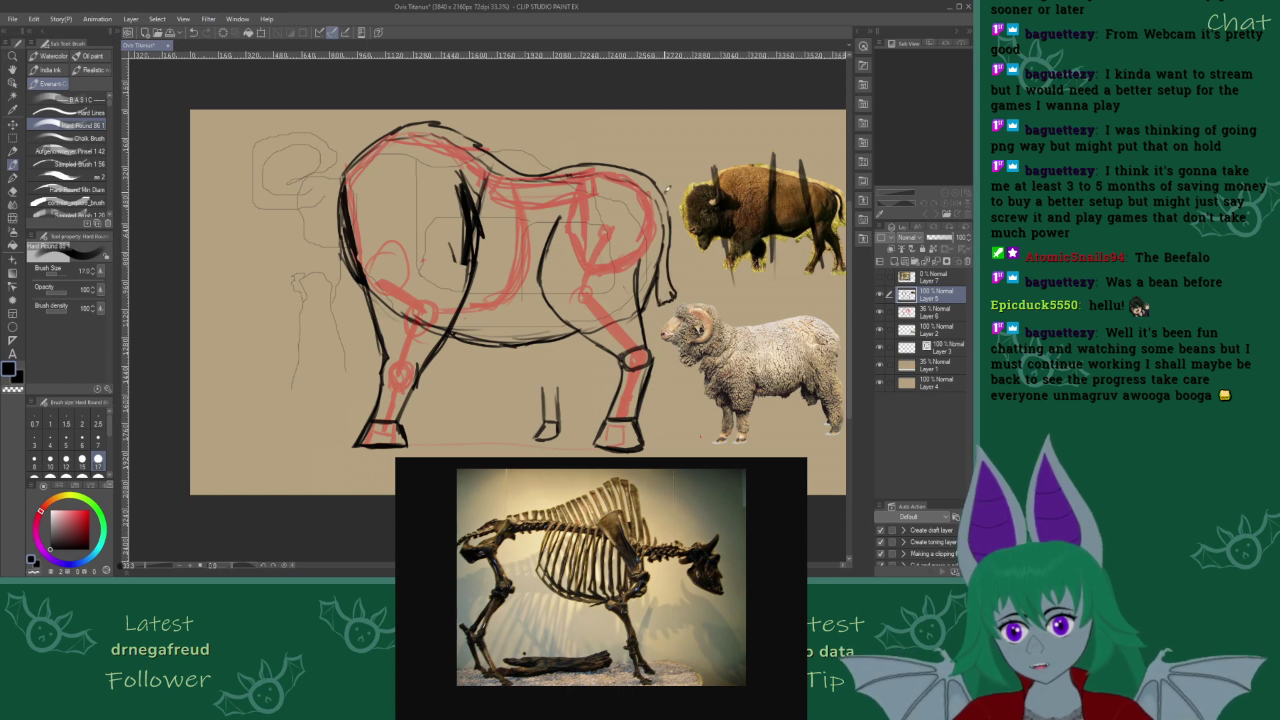
Hide Layers 6, 2, 3 and 1, leaving the black outline on Layer 5 over the Layer 4 background
left_click(879, 347)
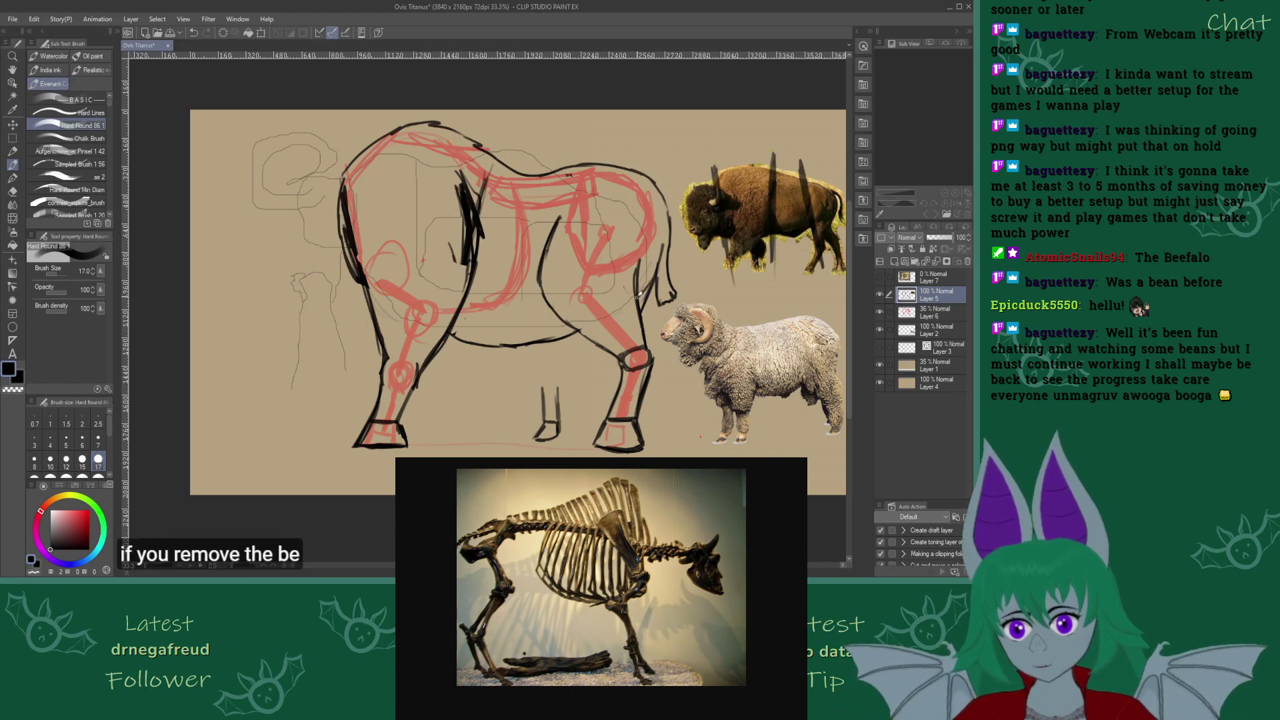
left_click(13, 191)
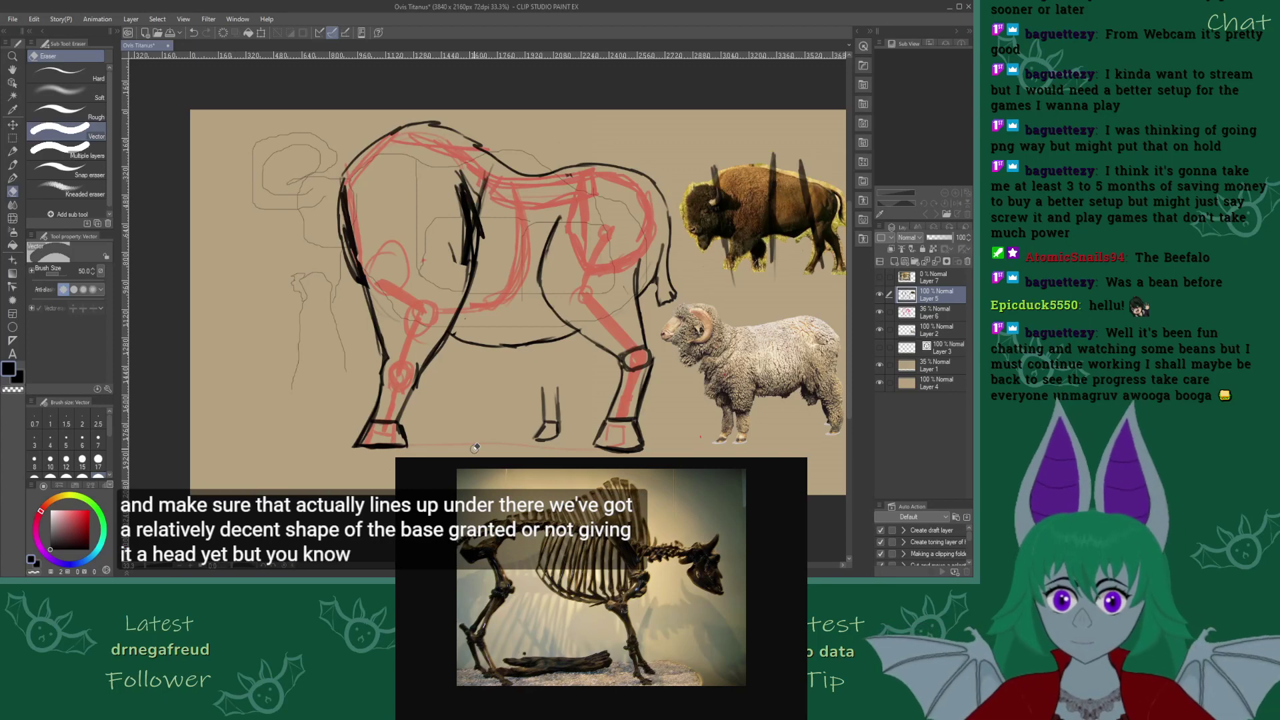
left_click_drag(886, 304, 885, 407)
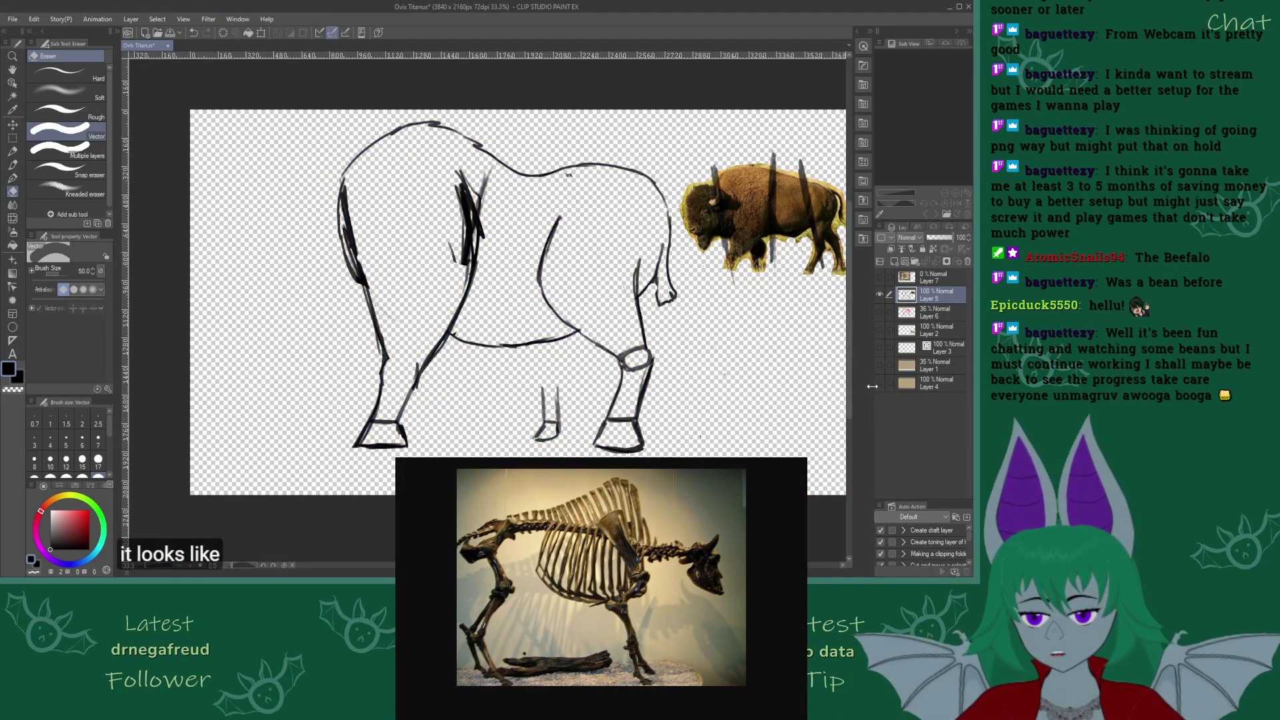
left_click(880, 384)
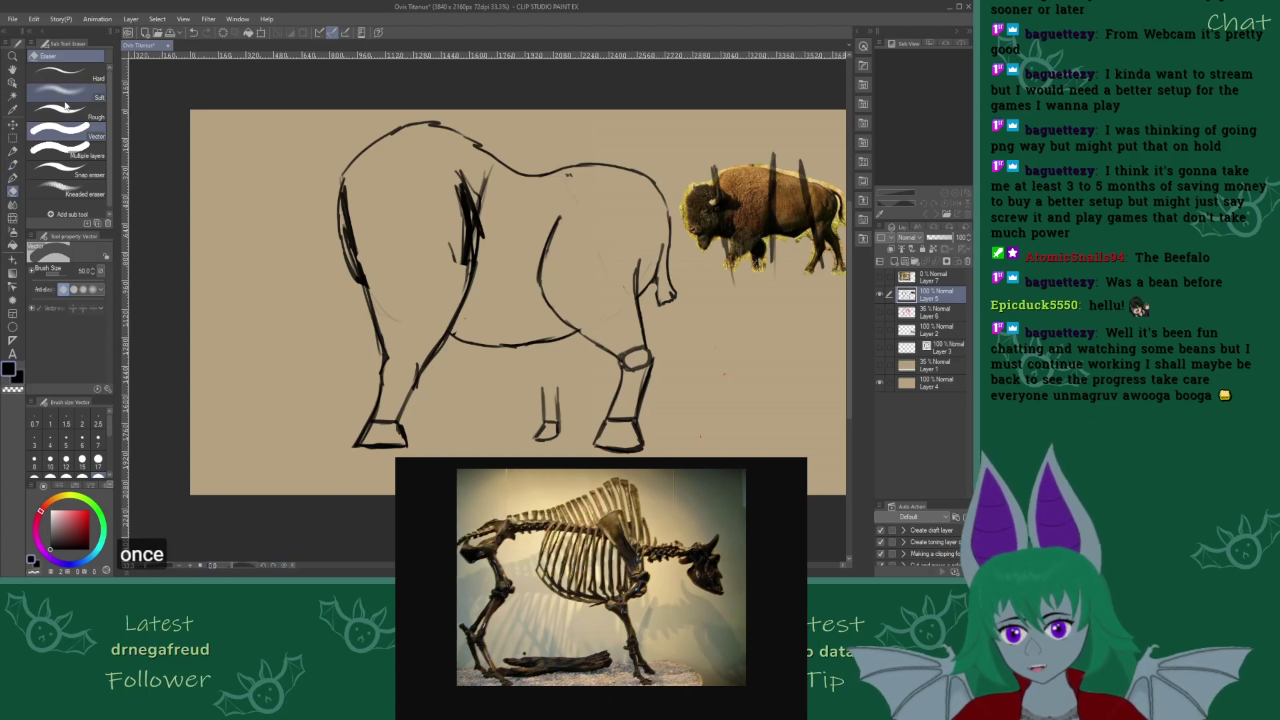
Erase the heavy shoulder and chest hatching and the stray small leg with its hoof under the belly
mouse_move(487, 231)
left_mouse_down()
mouse_move(484, 187)
mouse_move(464, 203)
mouse_move(455, 189)
mouse_move(458, 277)
mouse_move(461, 239)
mouse_move(451, 267)
mouse_move(453, 250)
mouse_move(490, 203)
mouse_move(484, 246)
mouse_move(482, 222)
mouse_move(456, 292)
mouse_move(469, 225)
mouse_move(450, 299)
left_mouse_up()
mouse_move(356, 216)
left_mouse_down()
mouse_move(353, 198)
mouse_move(371, 280)
mouse_move(348, 190)
mouse_move(375, 286)
mouse_move(353, 206)
left_mouse_up()
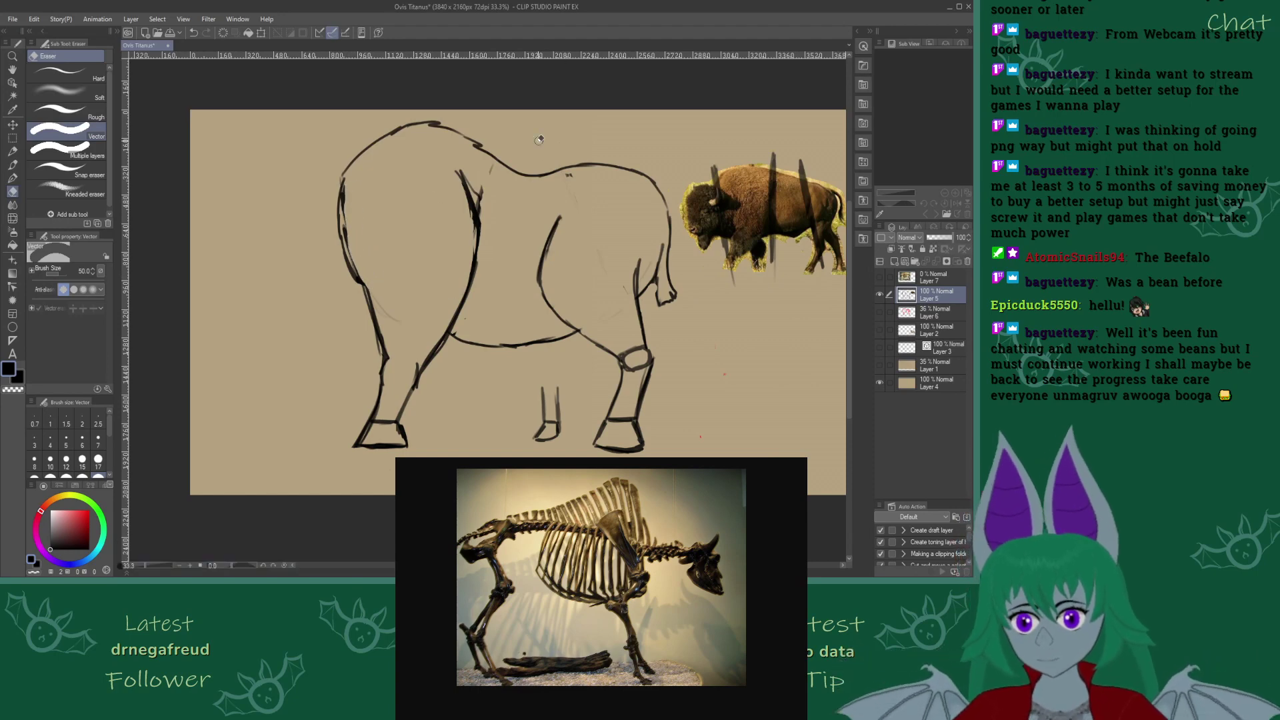
mouse_move(558, 382)
left_mouse_down()
mouse_move(556, 426)
mouse_move(538, 451)
mouse_move(550, 388)
mouse_move(560, 434)
left_mouse_up()
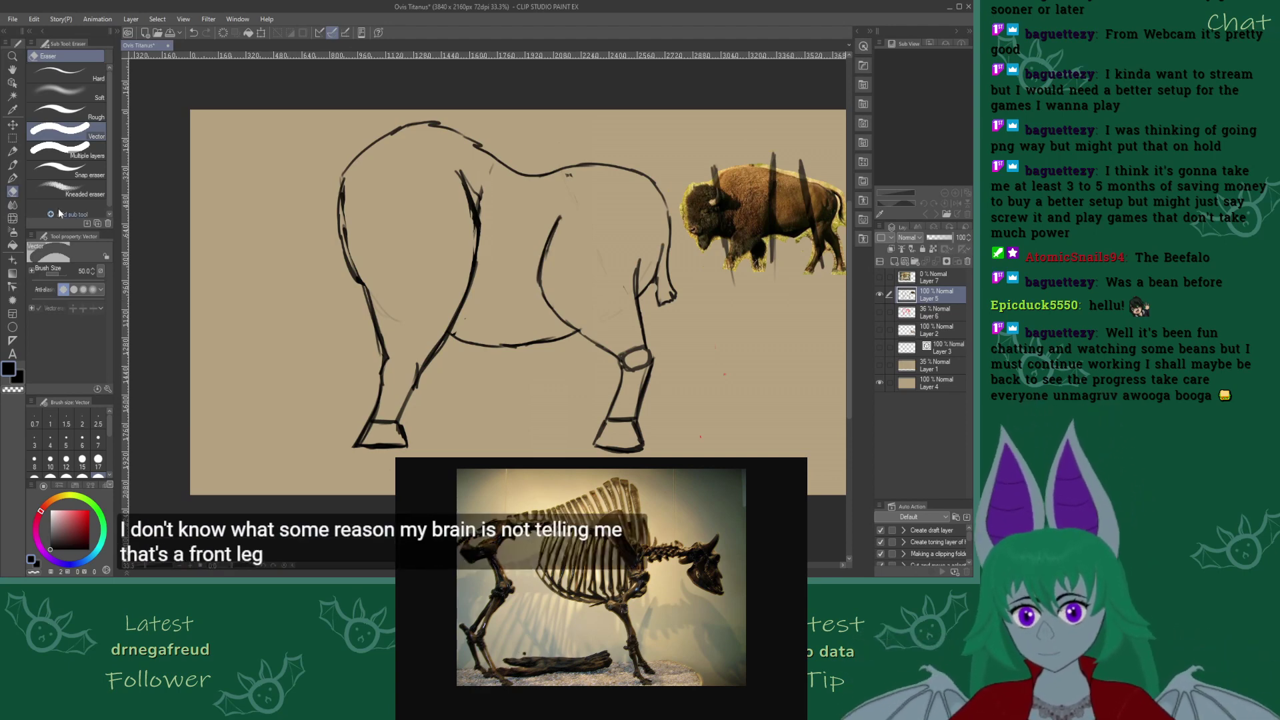
Return to the Hard Round brush, show the red skeleton on Layer 6 again and hide Layer 1
left_click(12, 164)
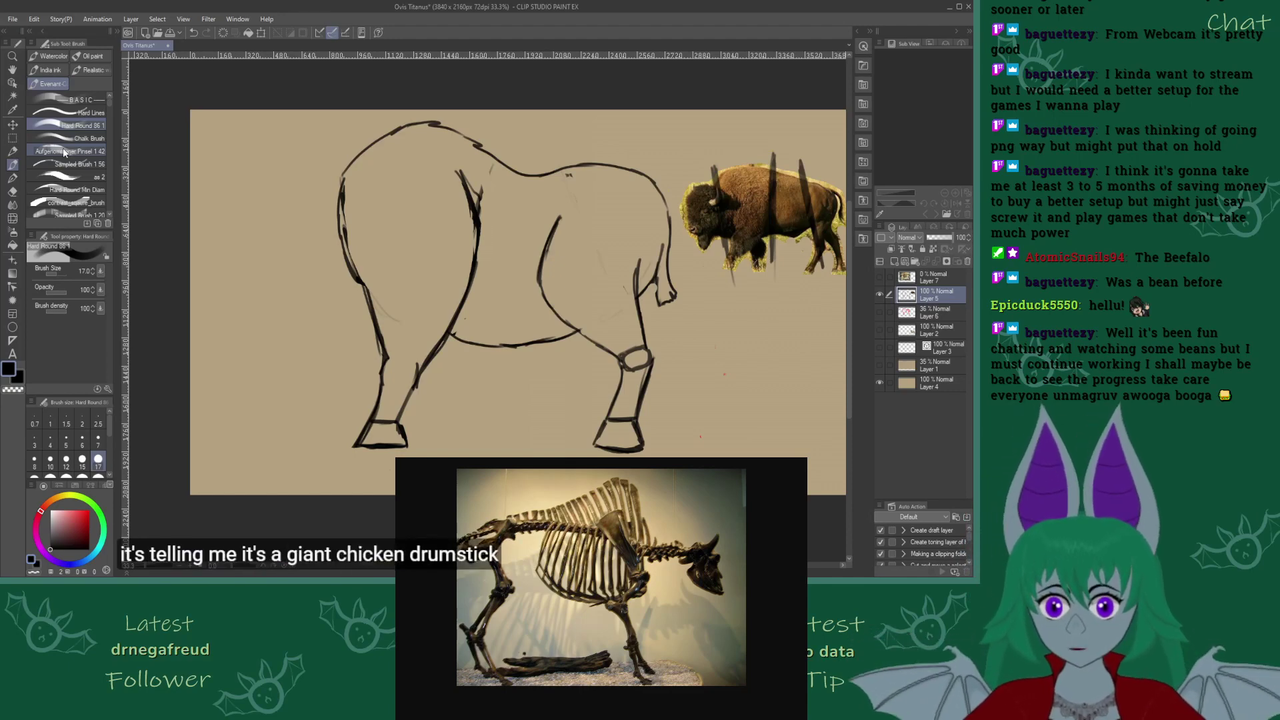
left_click(880, 311)
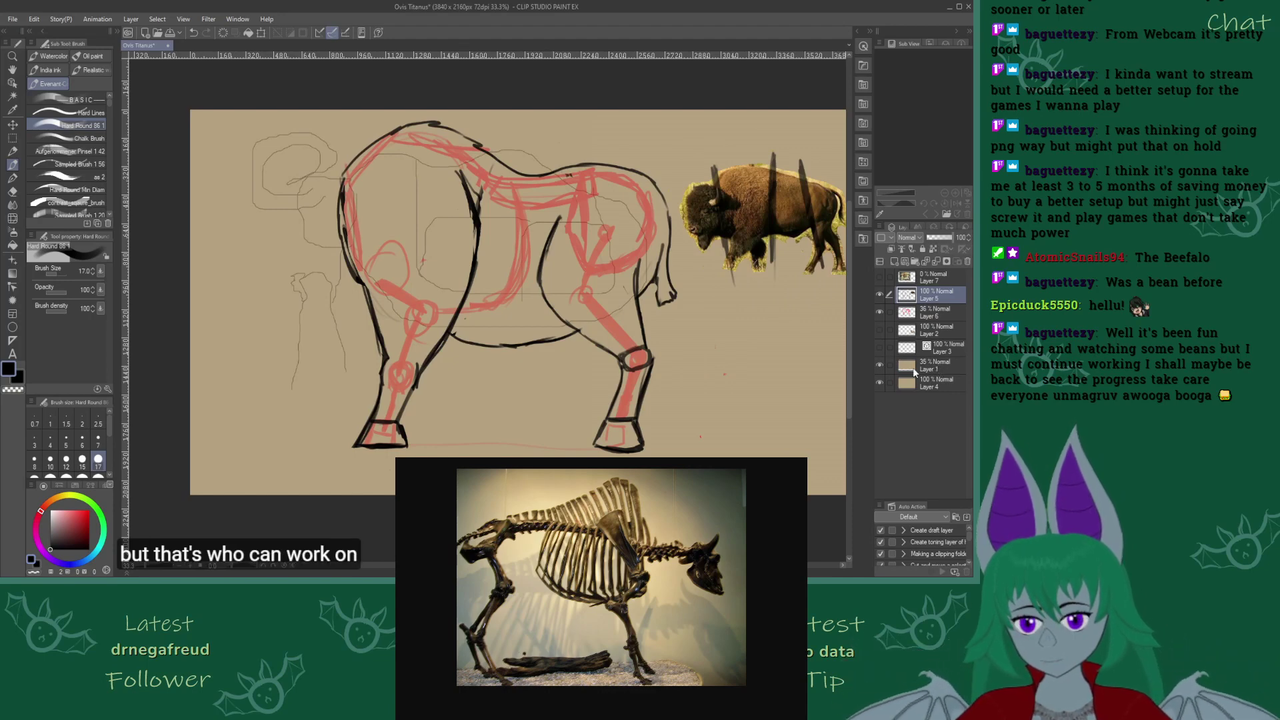
left_click(880, 365)
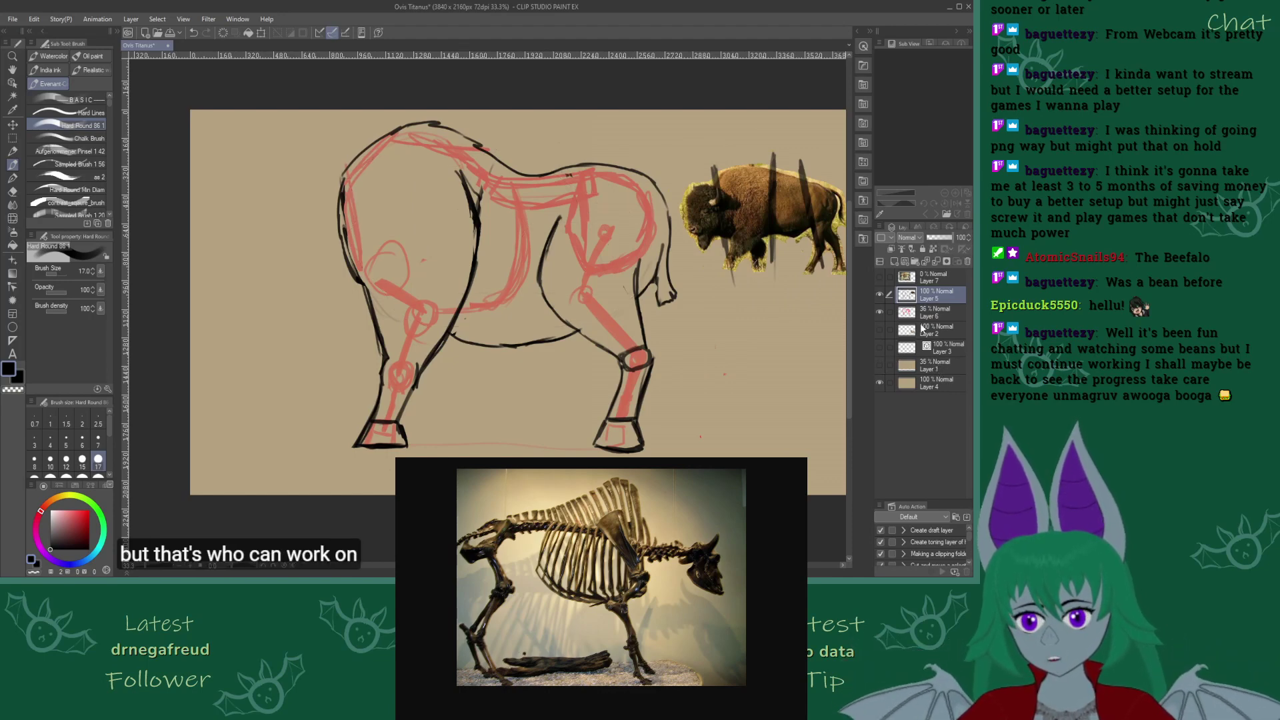
Show the sheep reference on Layer 2 and check which content sits on Layer 5
left_click(879, 329)
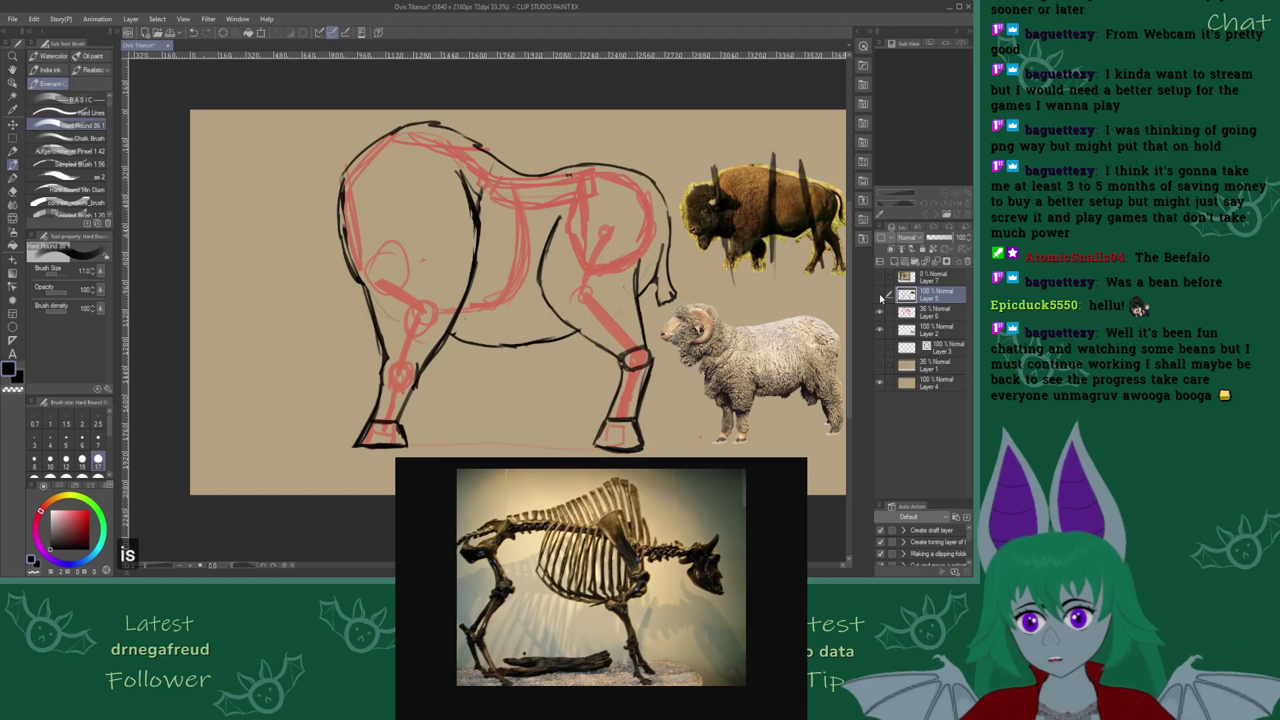
left_click(878, 295)
left_click(878, 294)
left_click(12, 137)
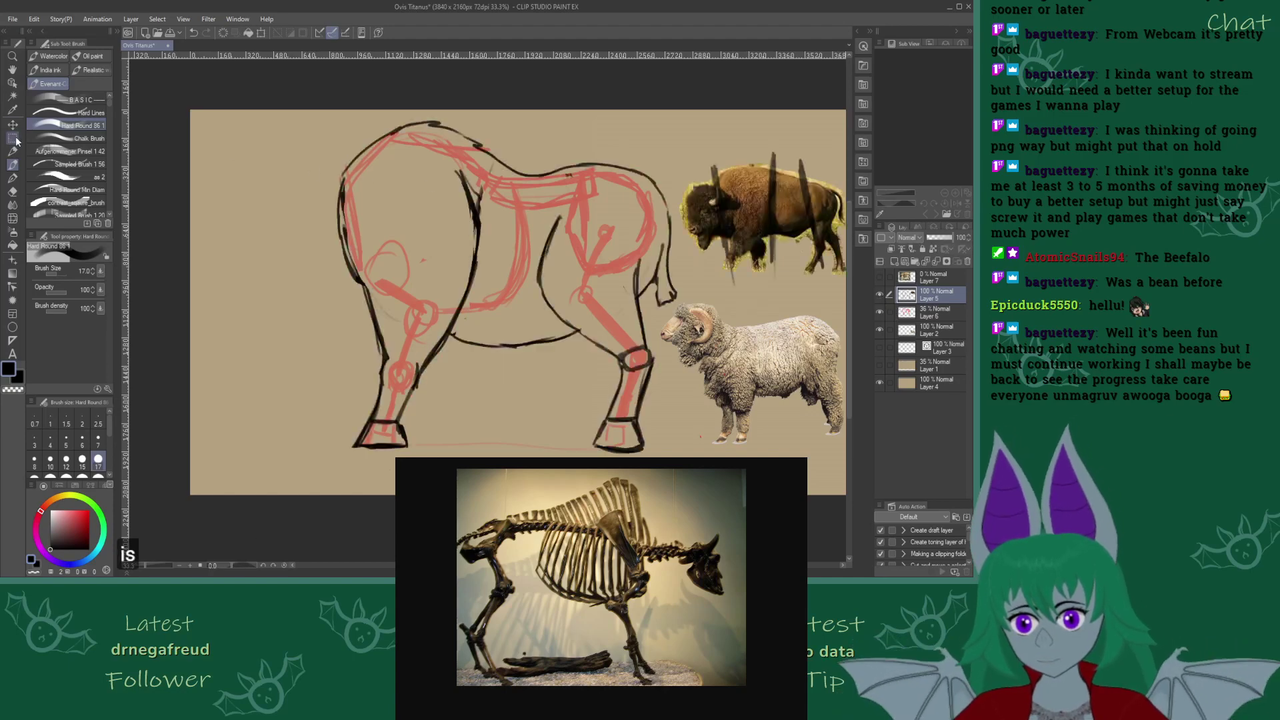
left_click_drag(670, 128, 742, 282)
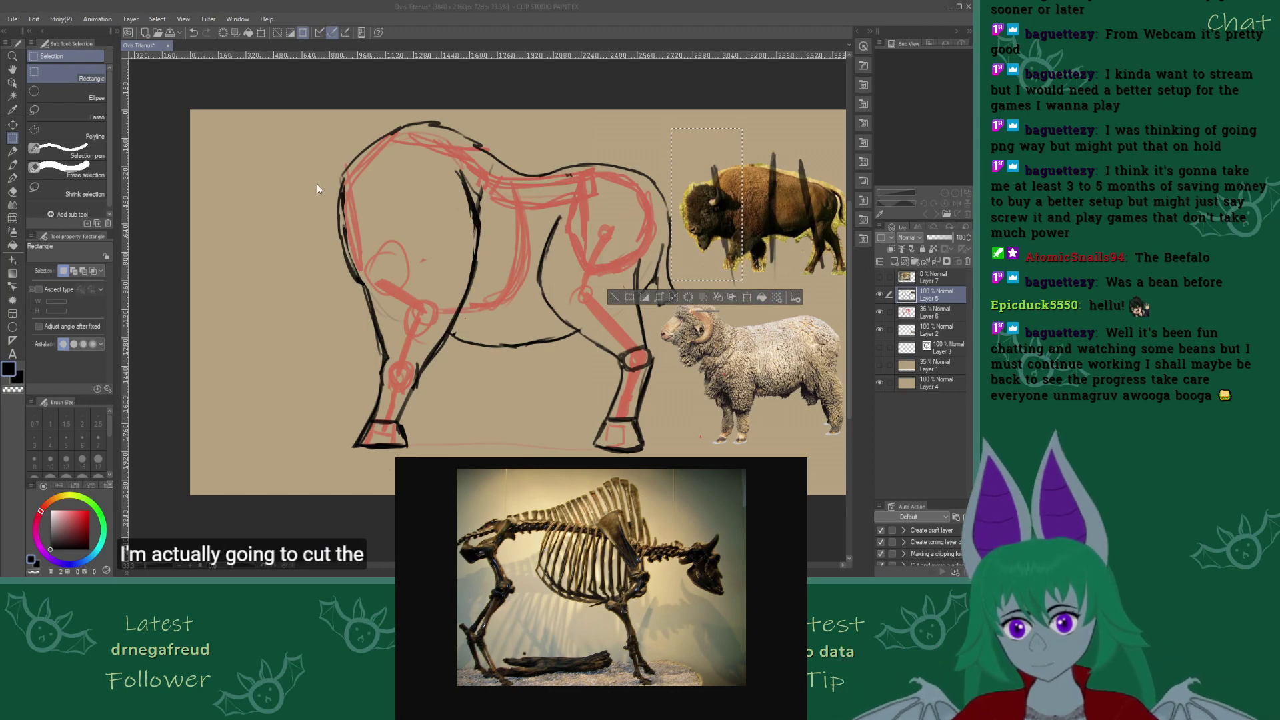
key("ctrl+d")
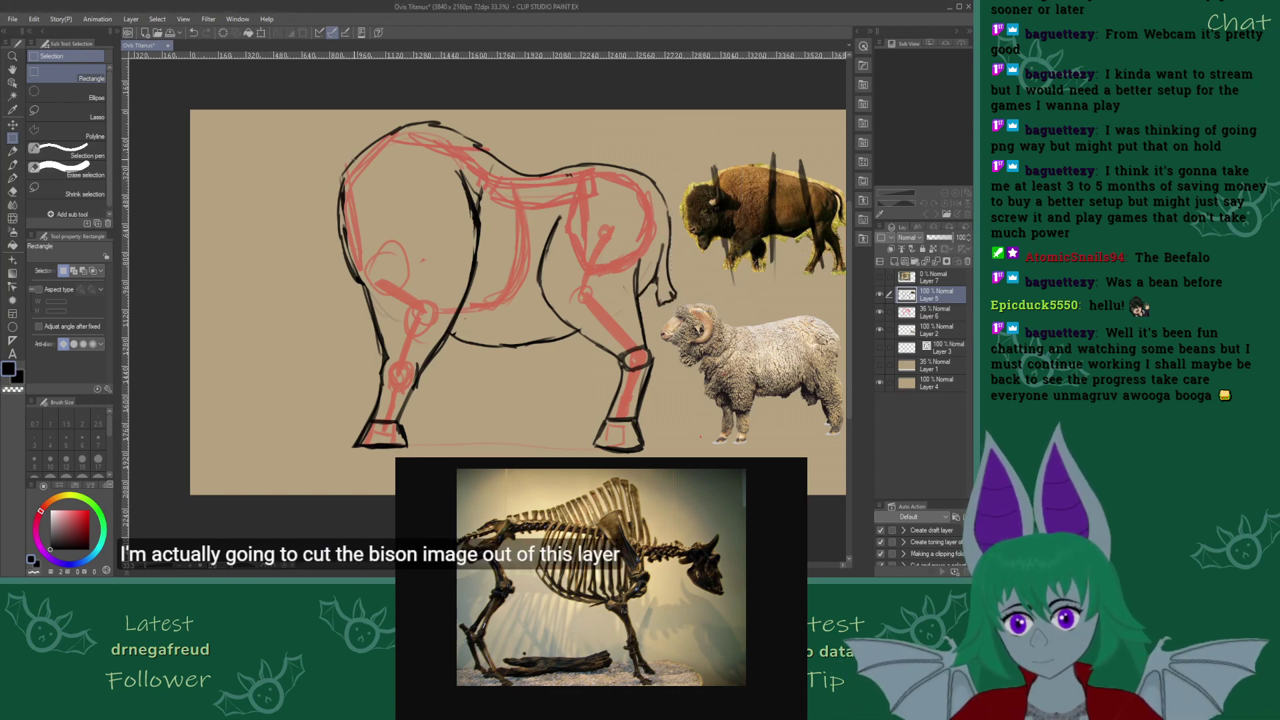
Lasso the bison reference on Layer 5, cut and paste it onto its own layer, and hide that layer
left_click(67, 112)
mouse_move(716, 282)
left_mouse_down()
mouse_move(687, 259)
mouse_move(677, 164)
mouse_move(768, 124)
mouse_move(834, 147)
mouse_move(859, 244)
mouse_move(824, 281)
mouse_move(695, 297)
left_mouse_up()
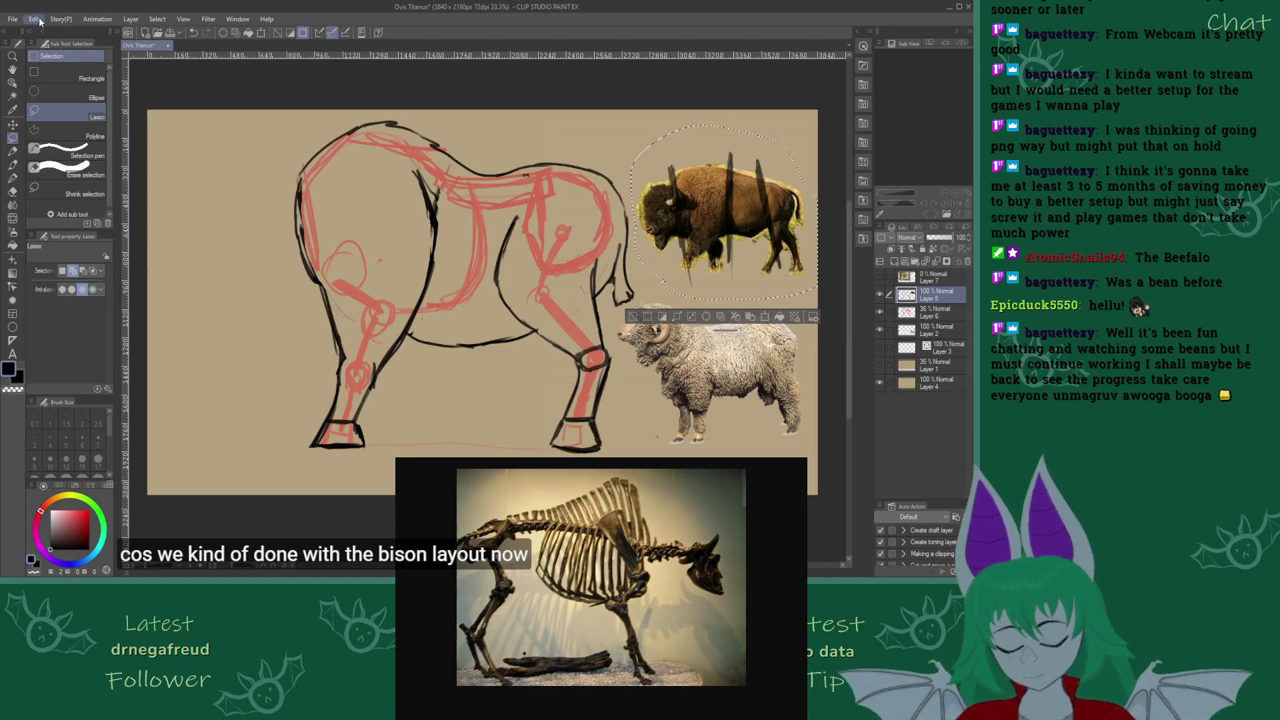
key("Delete")
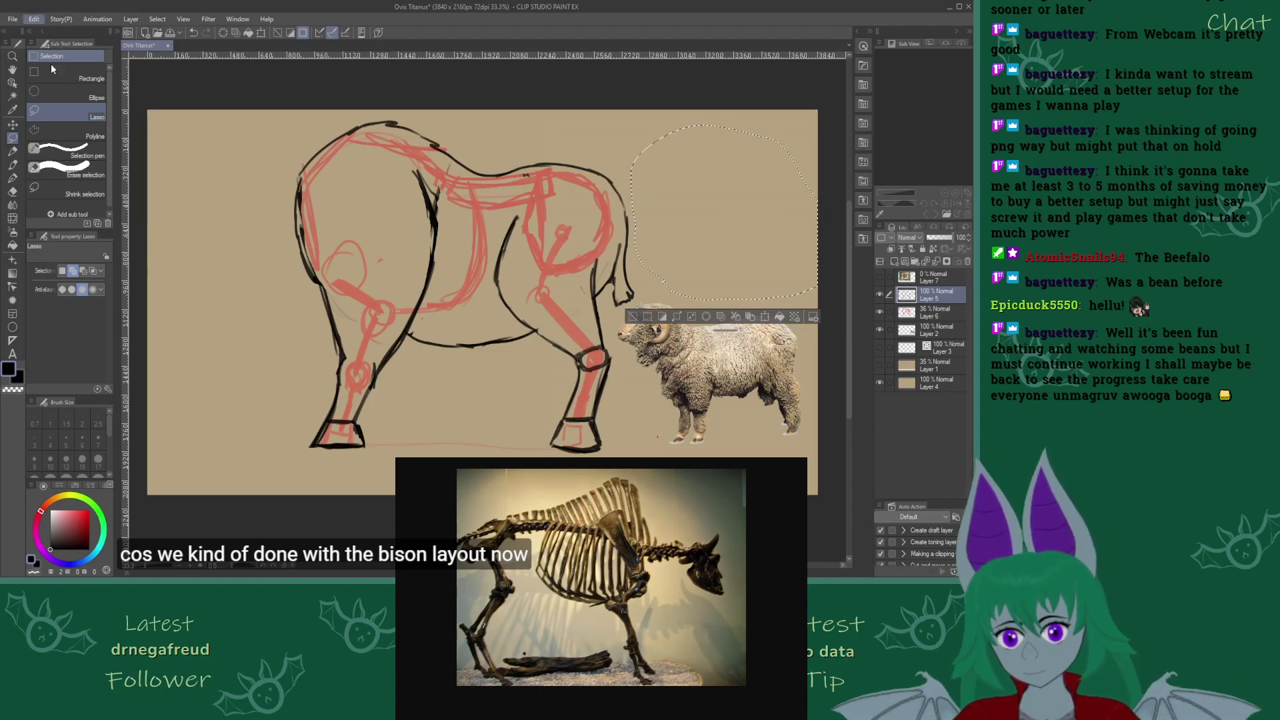
key("ctrl+v")
left_click(880, 295)
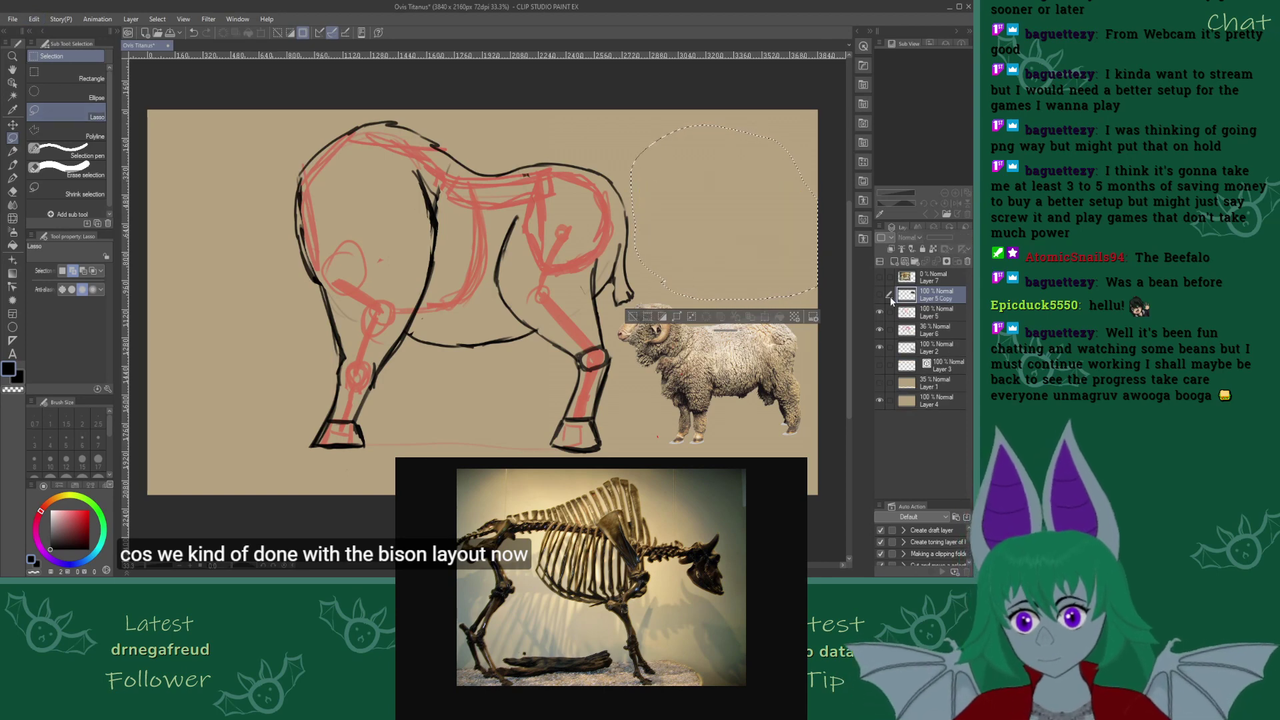
Make Layer 5 with the black outline active again and clear the lasso selection
left_click(893, 313)
left_click(880, 313)
left_click(880, 313)
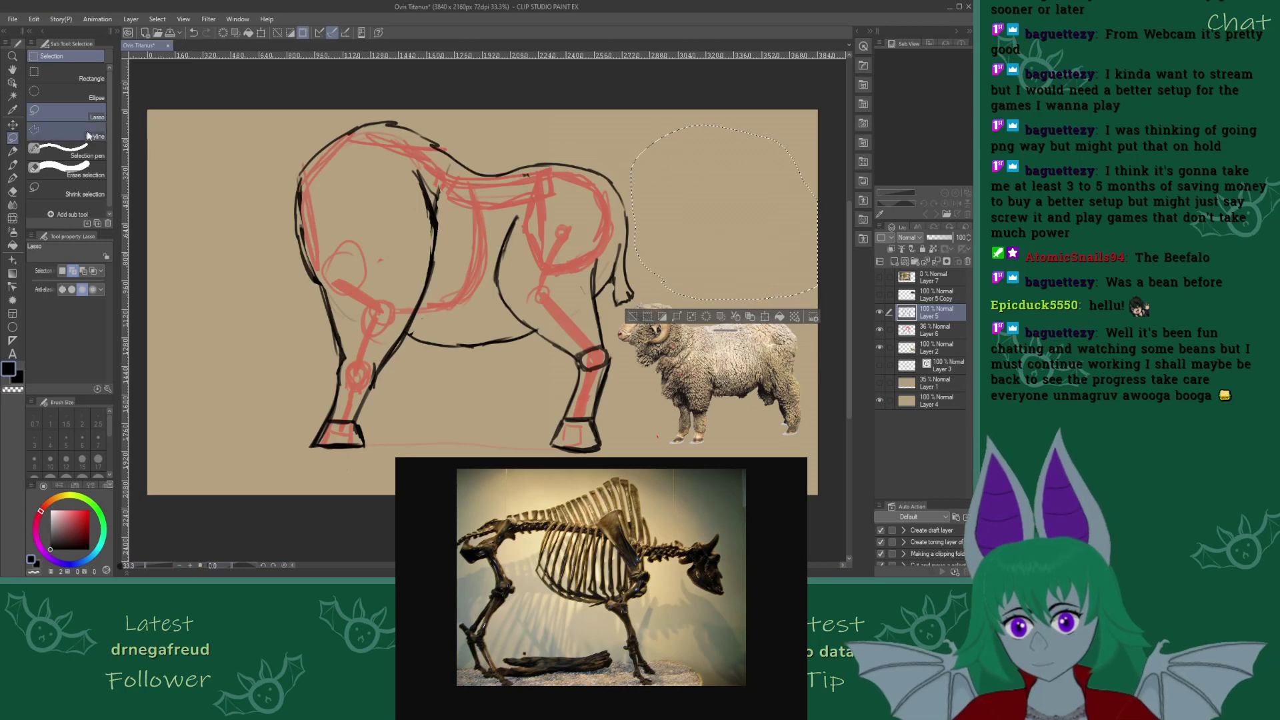
left_click(67, 74)
left_click(270, 176)
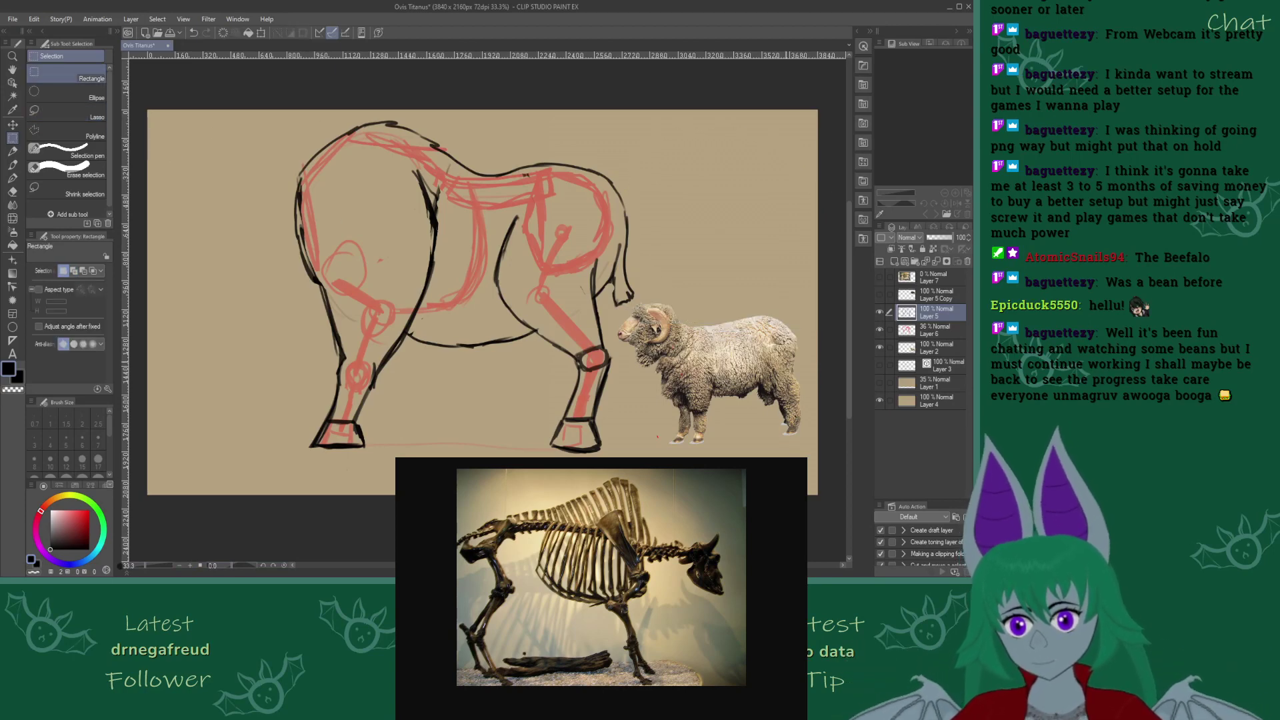
Scale the sheep reference on Layer 2 to 235% and move it so its head sits behind the creature's hind leg
left_click(931, 352)
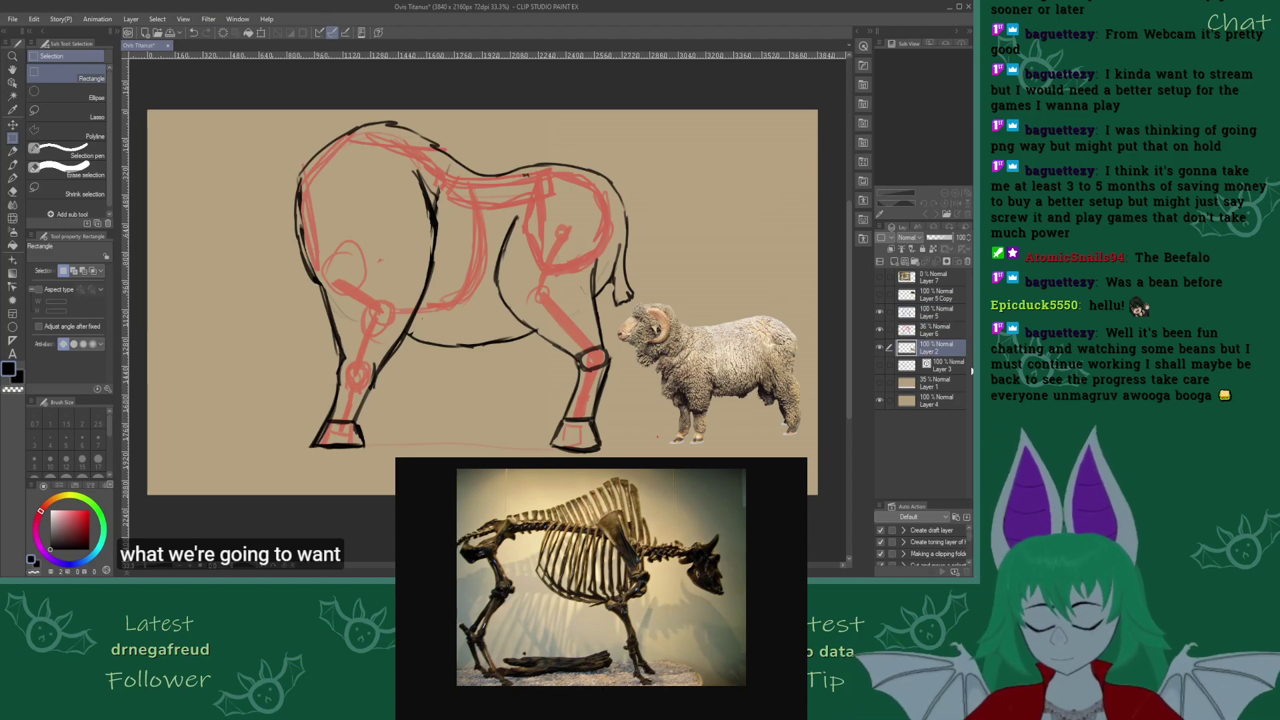
key("ctrl+t")
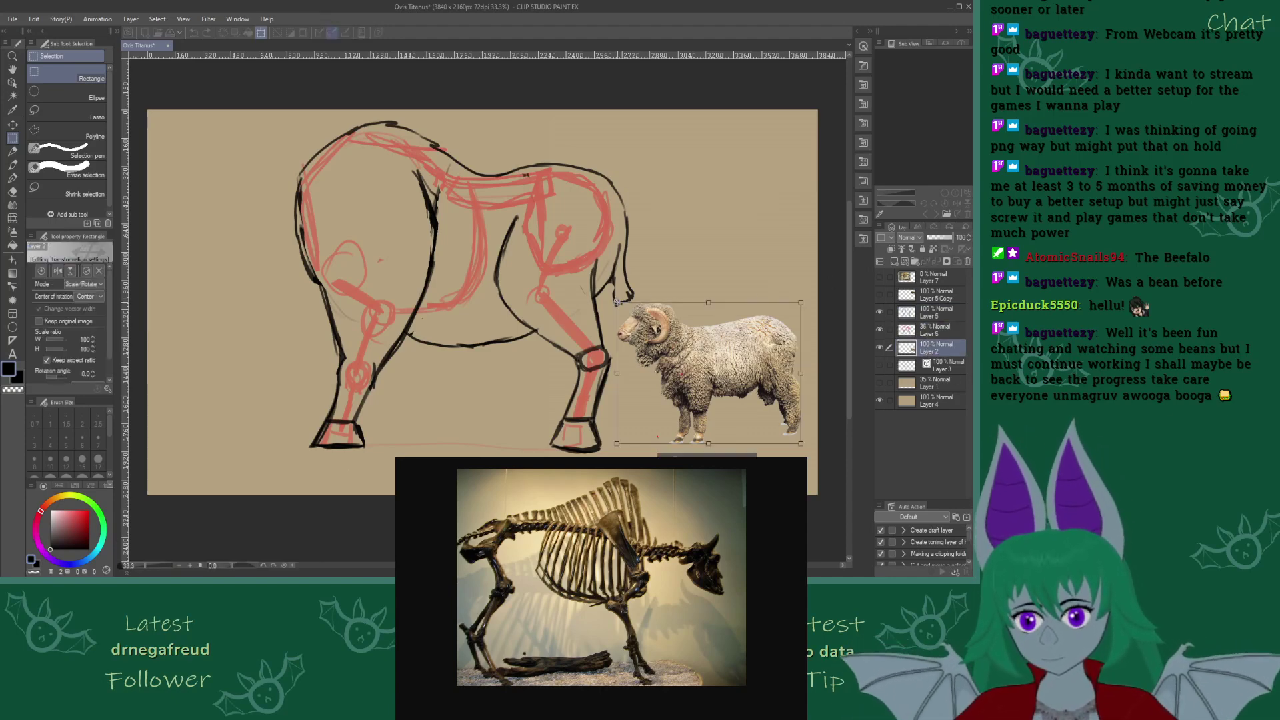
left_click_drag(616, 302, 362, 84)
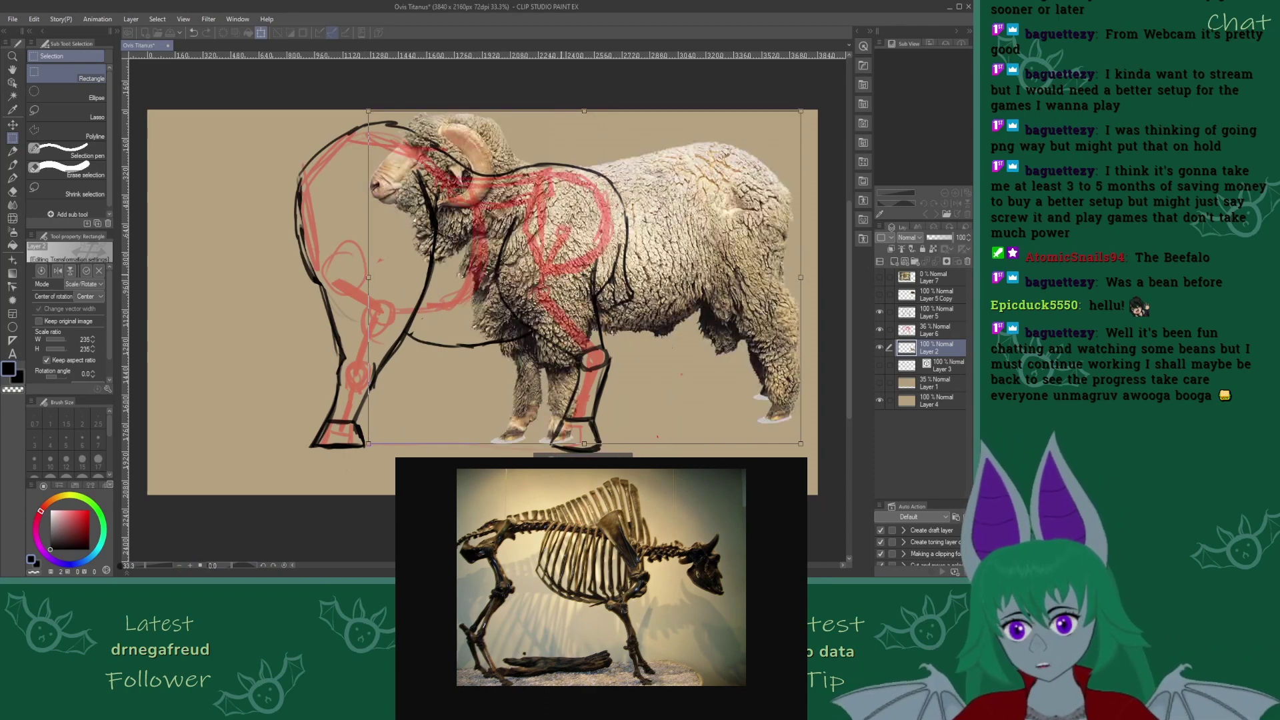
mouse_move(533, 280)
left_mouse_down()
mouse_move(786, 410)
mouse_move(825, 481)
left_mouse_up()
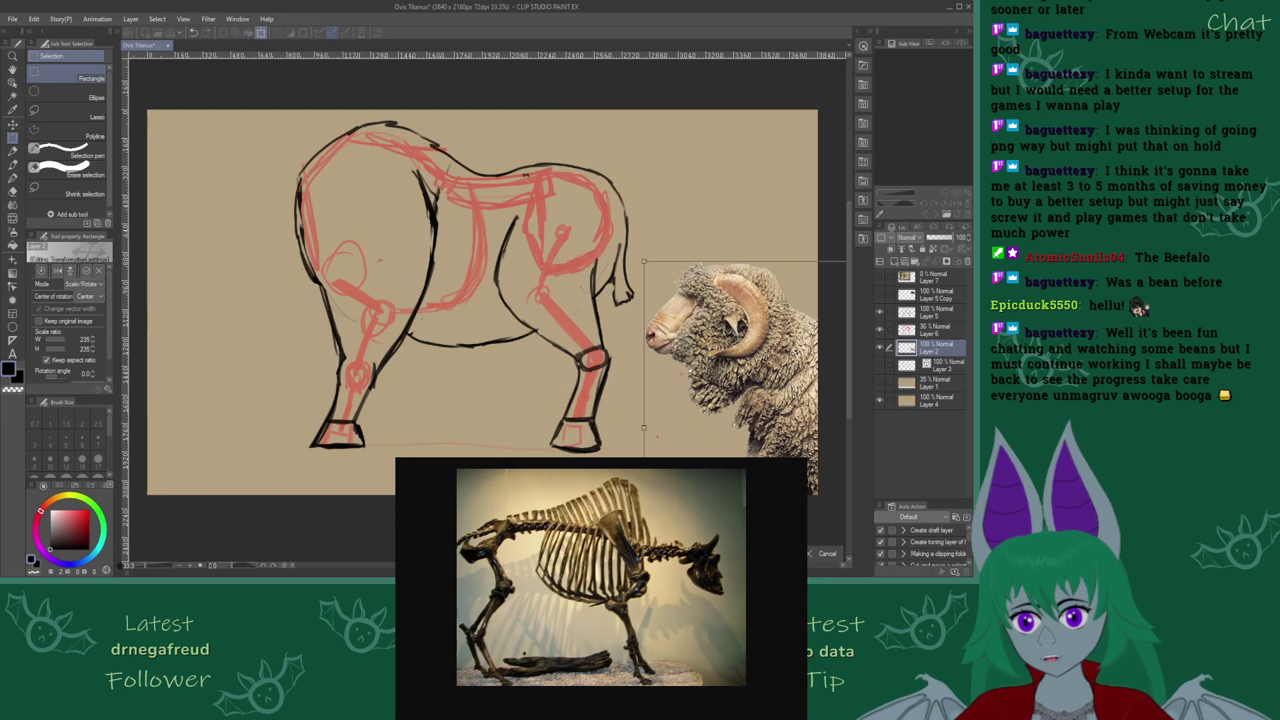
key("Return")
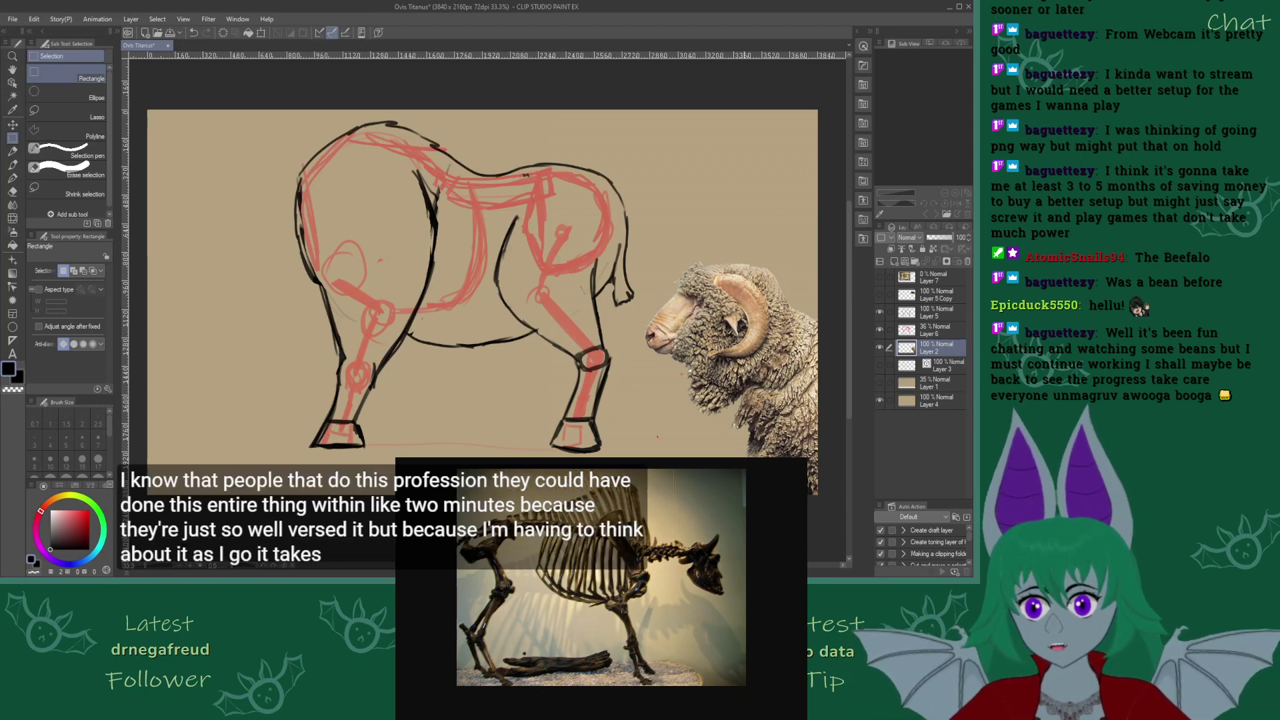
Return to the Hard Round brush on Layer 5 and mark the neck's upper and lower attachment with short ticks on the chest front
key("b")
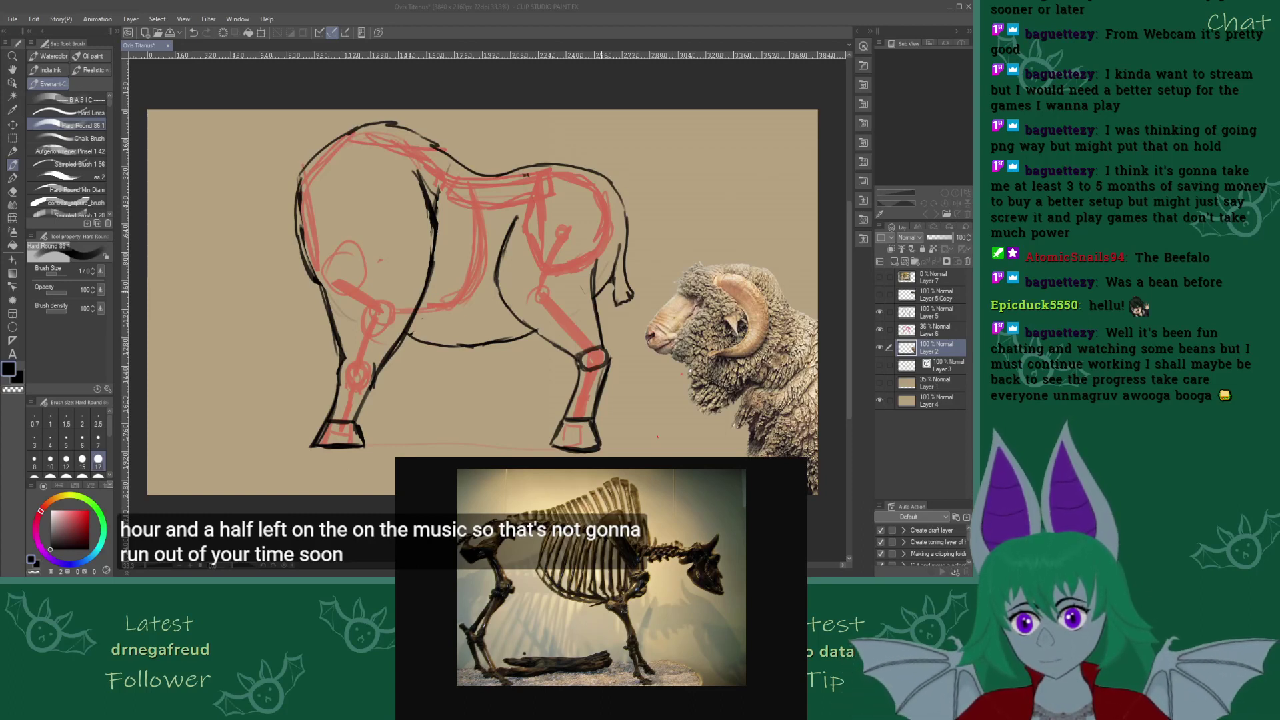
left_click(947, 311)
left_click(879, 311)
left_click(879, 311)
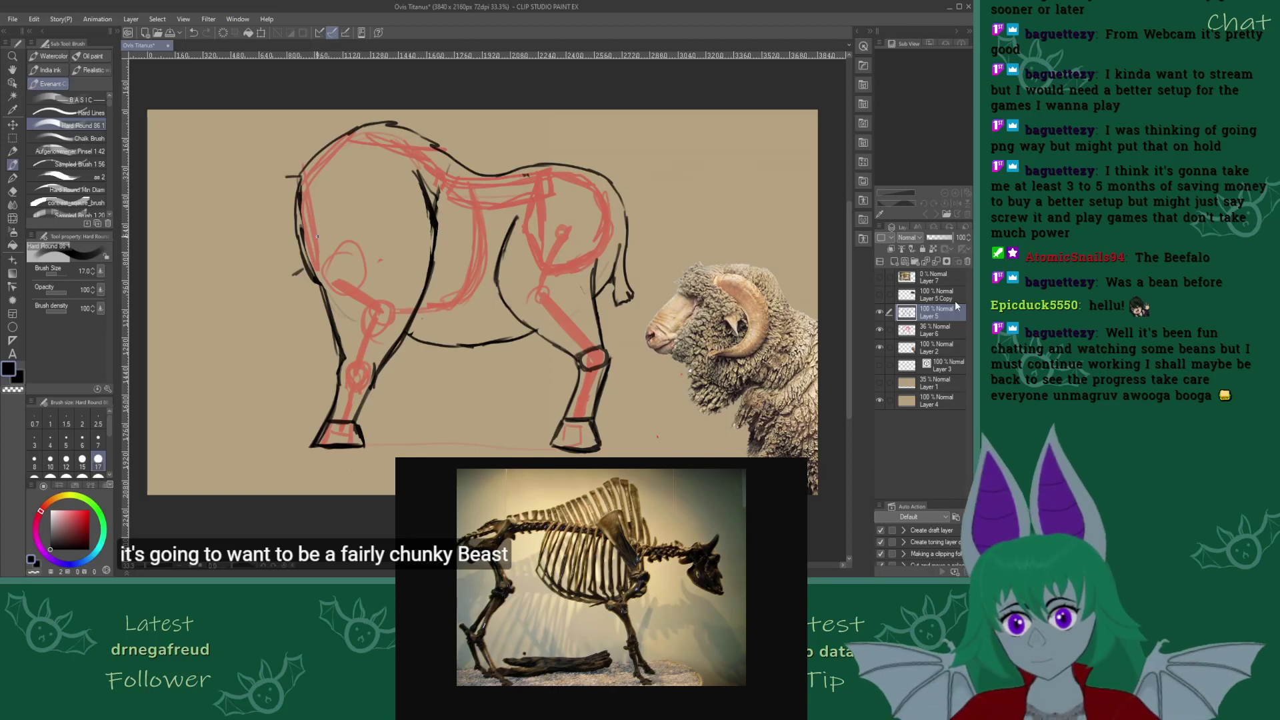
Extend the spine in red on Layer 6 as a band running through the shoulder hump to the chest front
left_click(935, 328)
key("x")
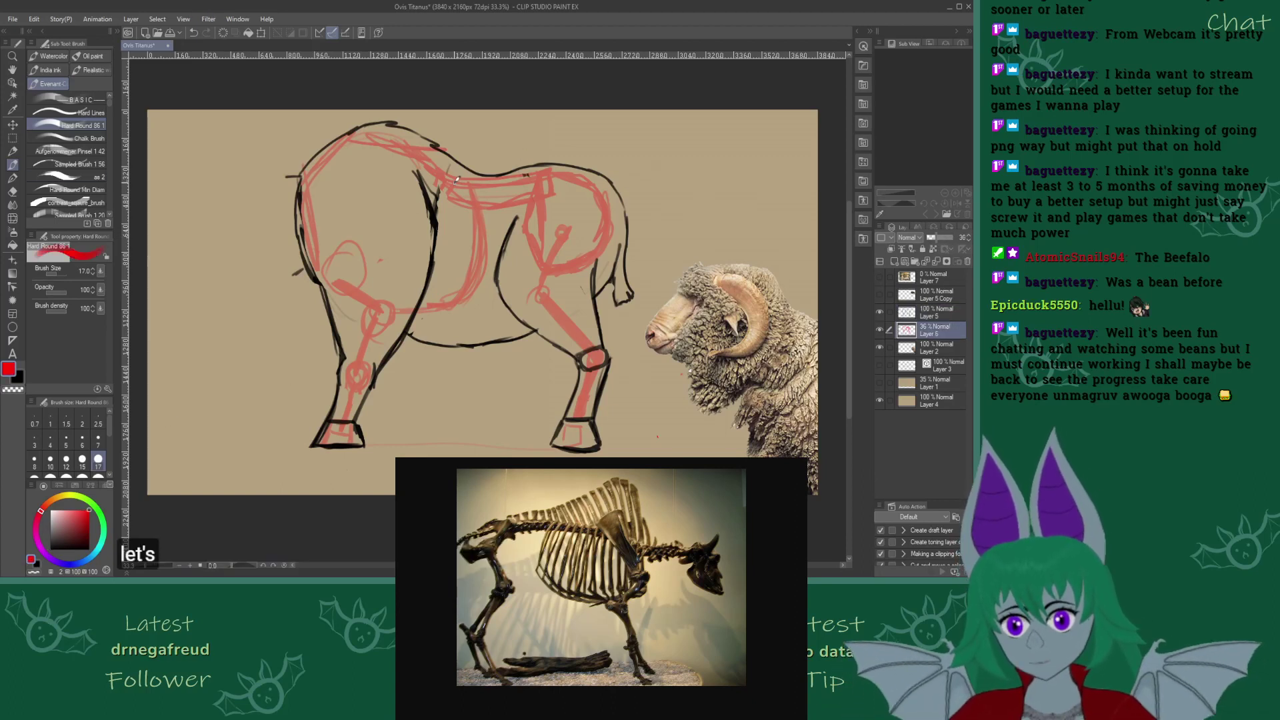
mouse_move(407, 177)
left_mouse_down()
mouse_move(304, 201)
mouse_move(403, 195)
left_mouse_up()
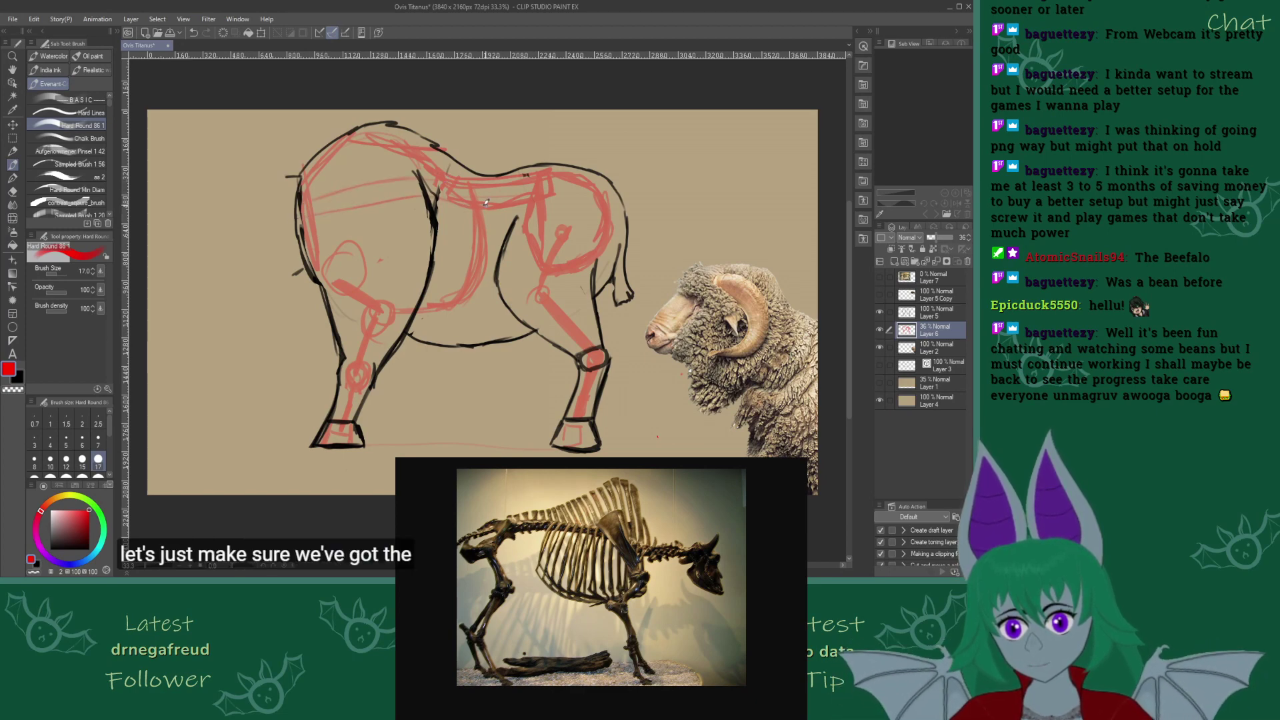
mouse_move(590, 194)
left_mouse_down()
mouse_move(404, 191)
mouse_move(316, 211)
left_mouse_up()
mouse_move(384, 184)
left_mouse_down()
mouse_move(326, 198)
mouse_move(344, 195)
left_mouse_up()
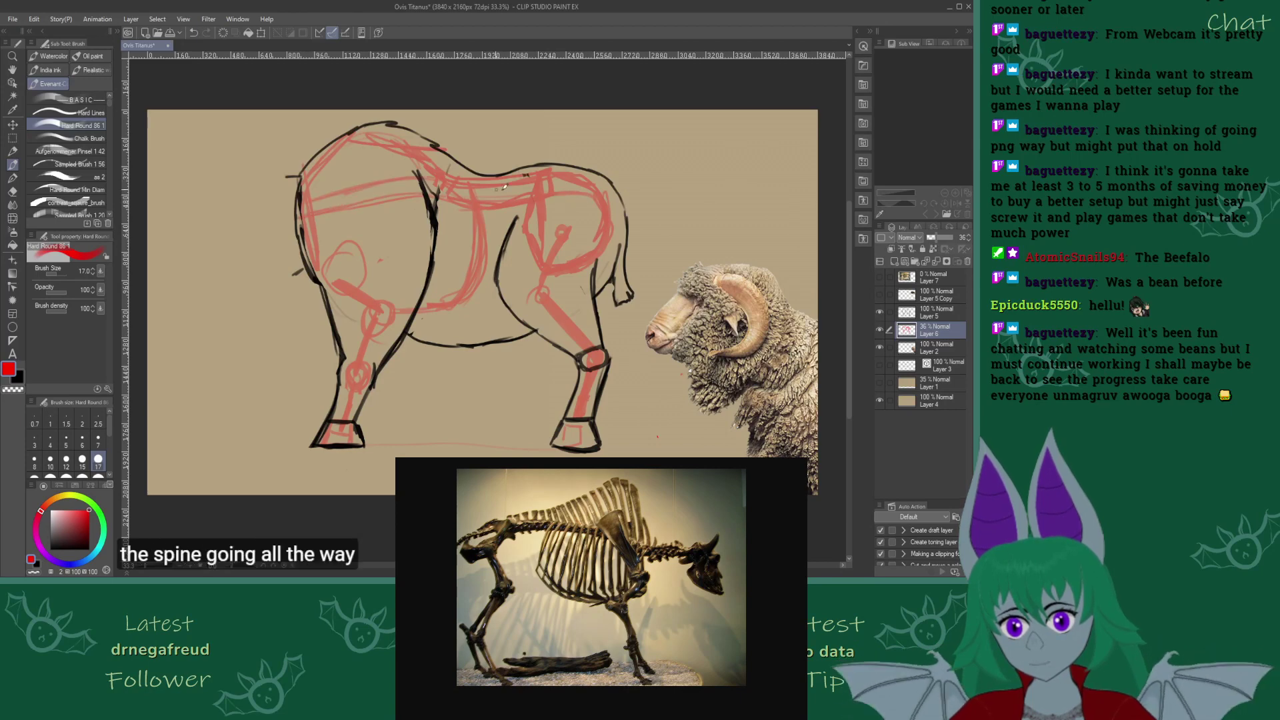
Draw a small neck joint circle in black on Layer 5 at the spine's front end and an arched curve for the lowered head
left_click(937, 312)
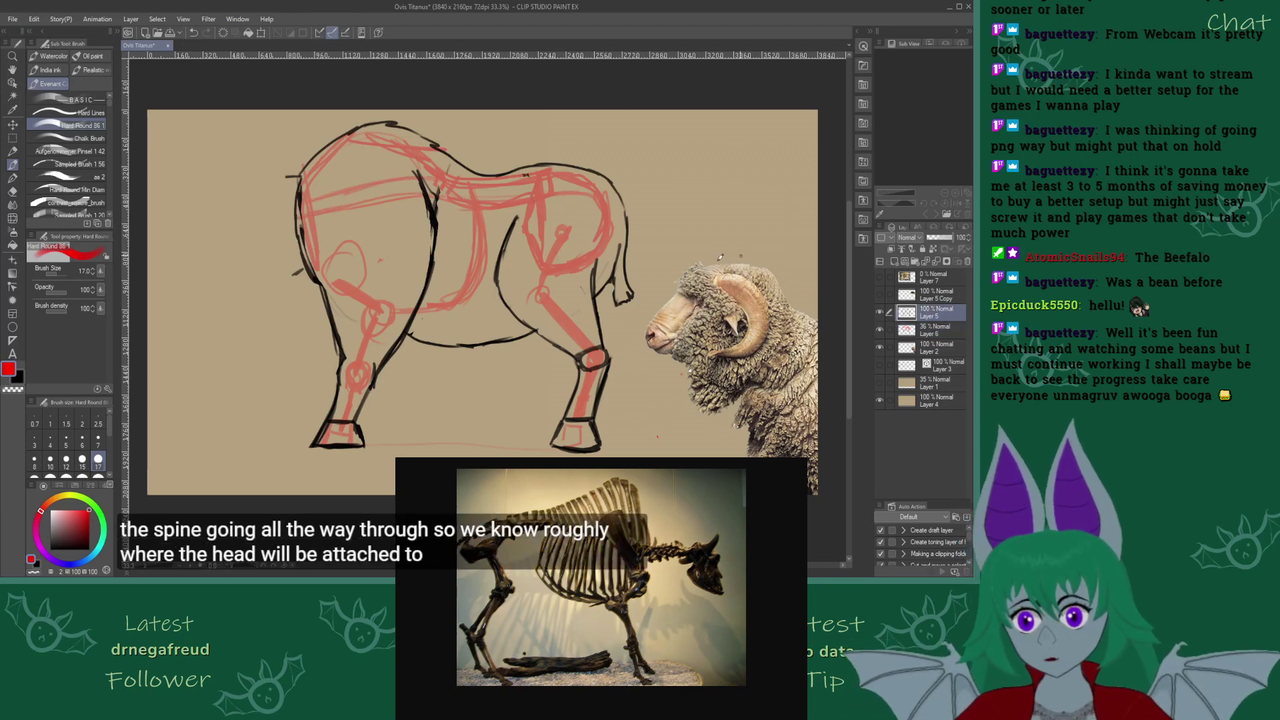
left_click(59, 533)
left_click(51, 549)
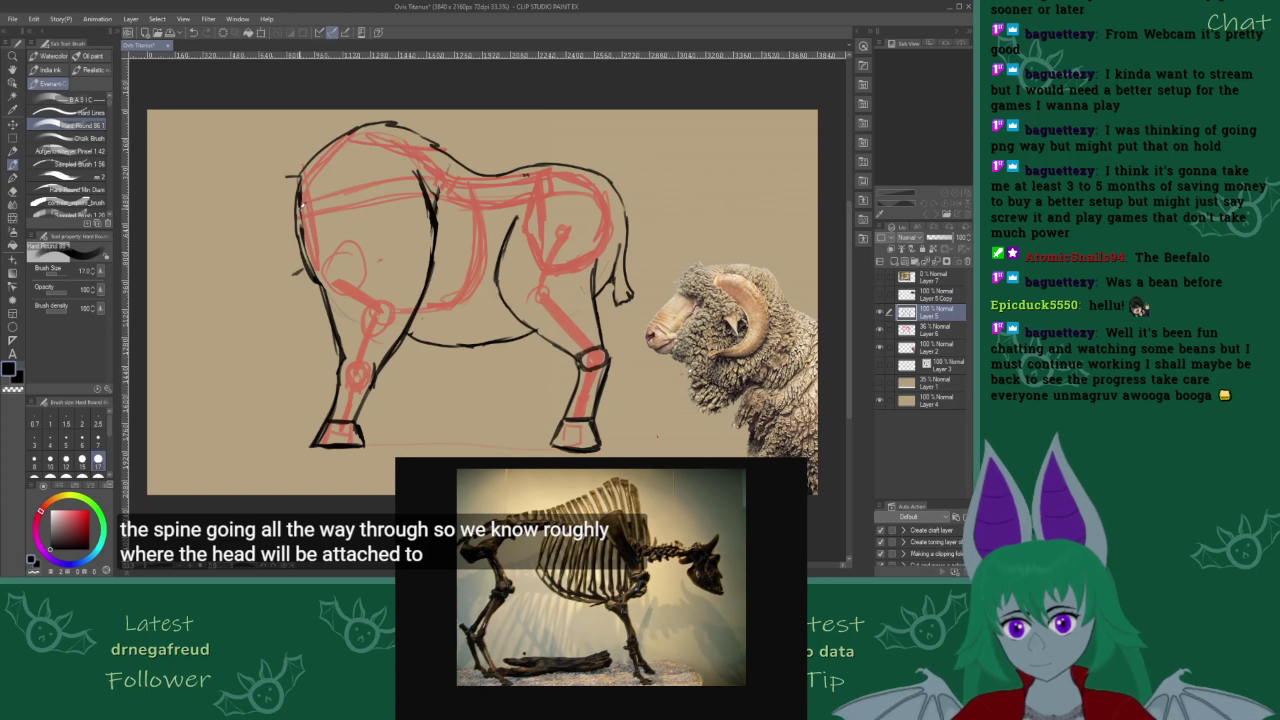
left_click_drag(290, 207, 300, 215)
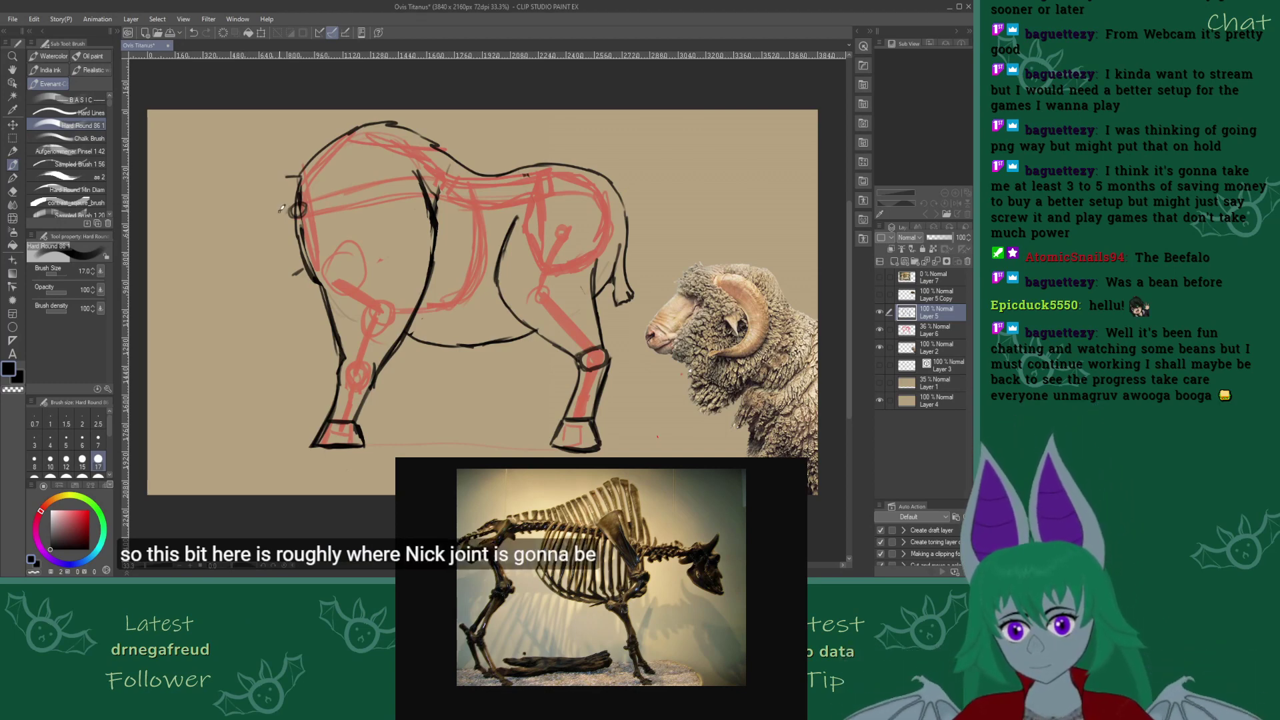
left_click_drag(269, 205, 285, 224)
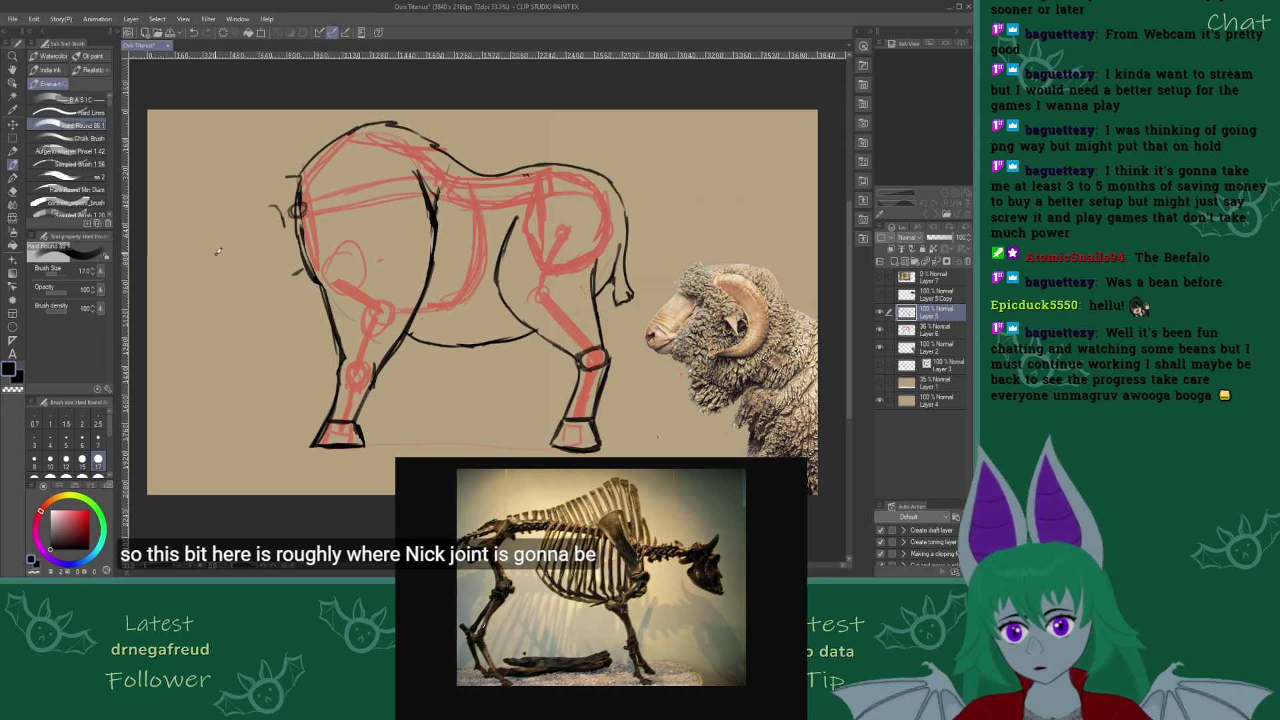
mouse_move(215, 263)
left_mouse_down()
mouse_move(232, 227)
mouse_move(271, 202)
left_mouse_up()
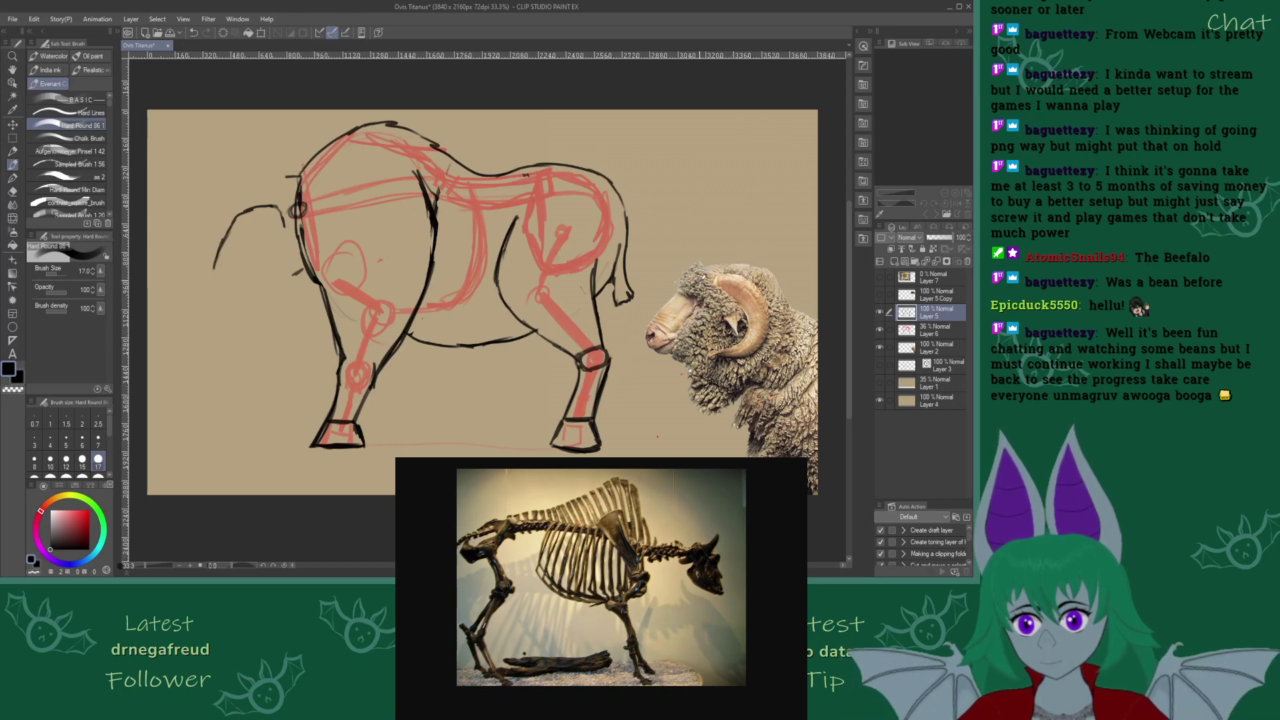
Trace the skull outline, muzzle and jaw line in black over the sheep reference's head
mouse_move(700, 274)
left_mouse_down()
mouse_move(733, 267)
mouse_move(774, 281)
mouse_move(758, 353)
left_mouse_up()
mouse_move(676, 354)
left_mouse_down()
mouse_move(768, 342)
mouse_move(666, 354)
mouse_move(652, 340)
mouse_move(671, 335)
mouse_move(651, 335)
mouse_move(687, 292)
left_mouse_up()
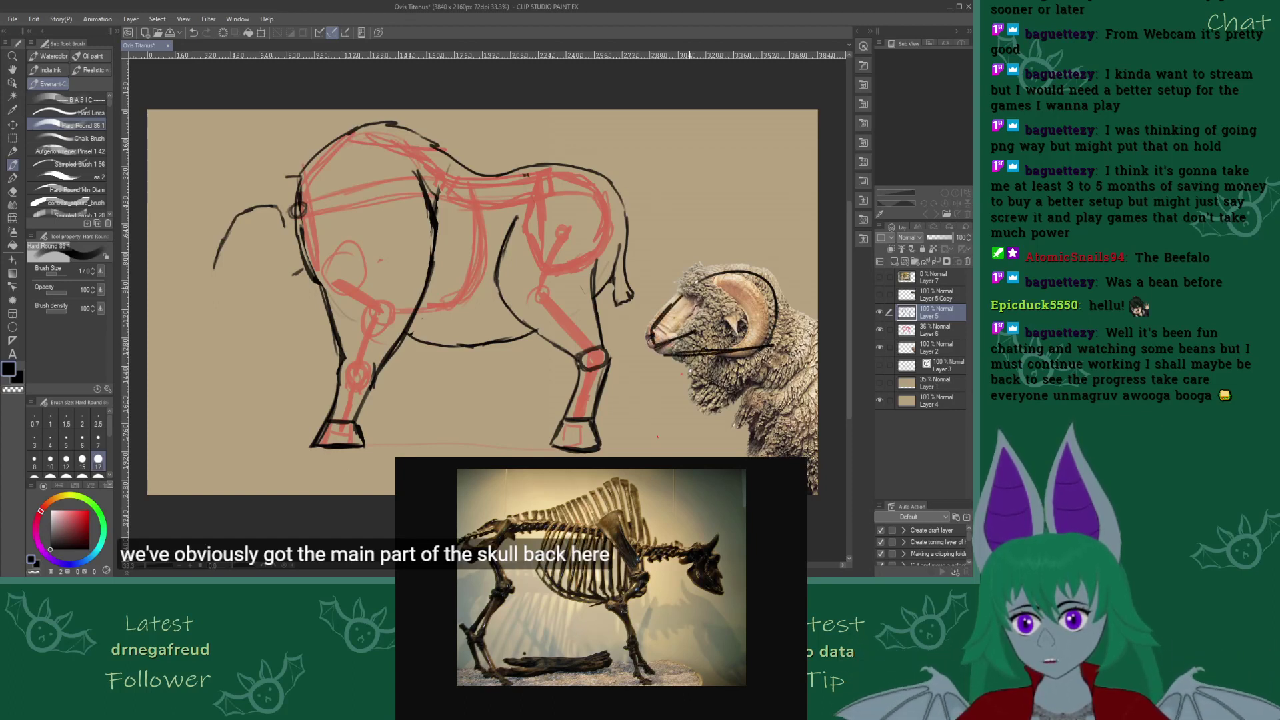
left_click_drag(653, 346, 706, 322)
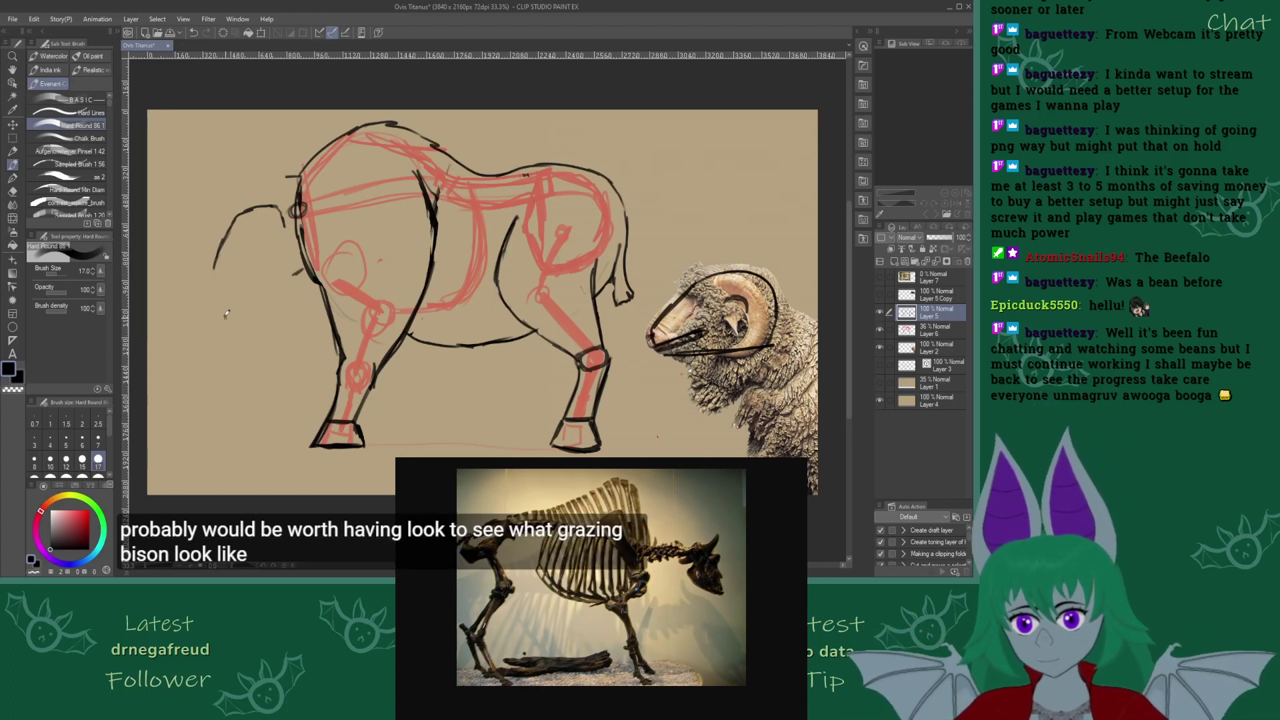
Mark the muzzle tip, extend the forehead curve down to it, and connect the skull to the neck joint with a short box
left_click_drag(207, 305, 220, 312)
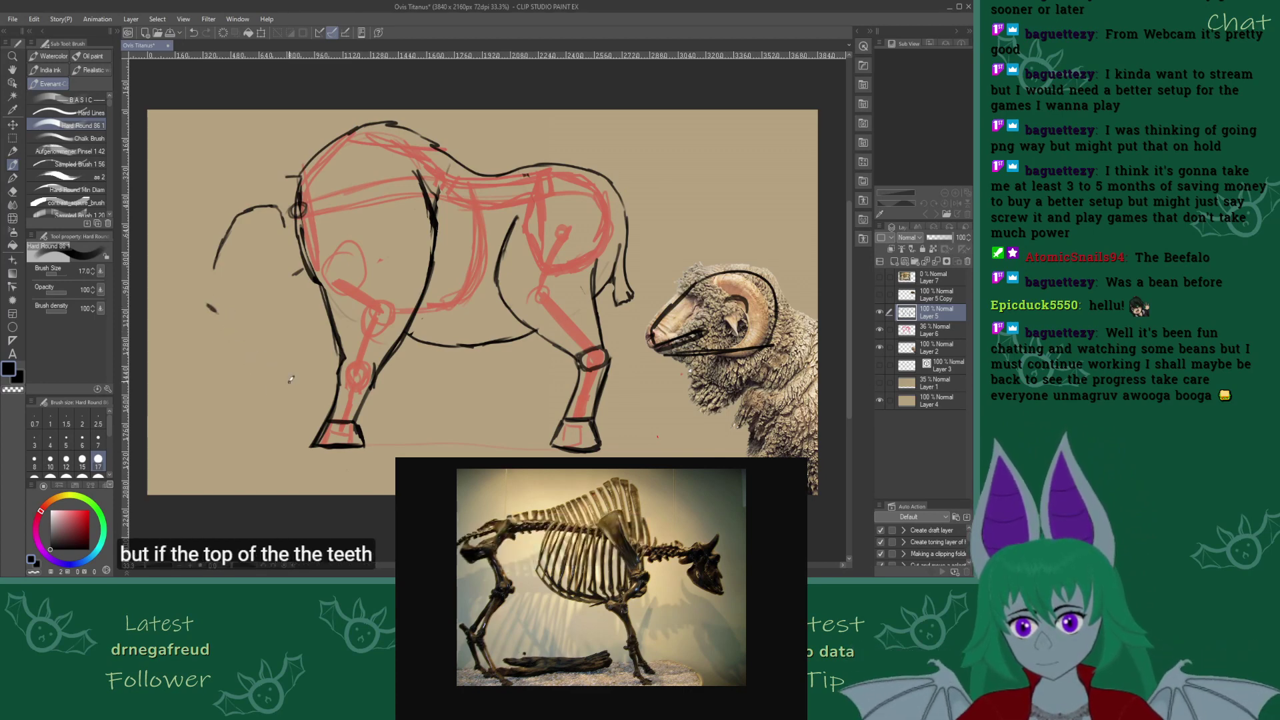
mouse_move(300, 393)
left_mouse_down()
mouse_move(247, 398)
mouse_move(276, 398)
left_mouse_up()
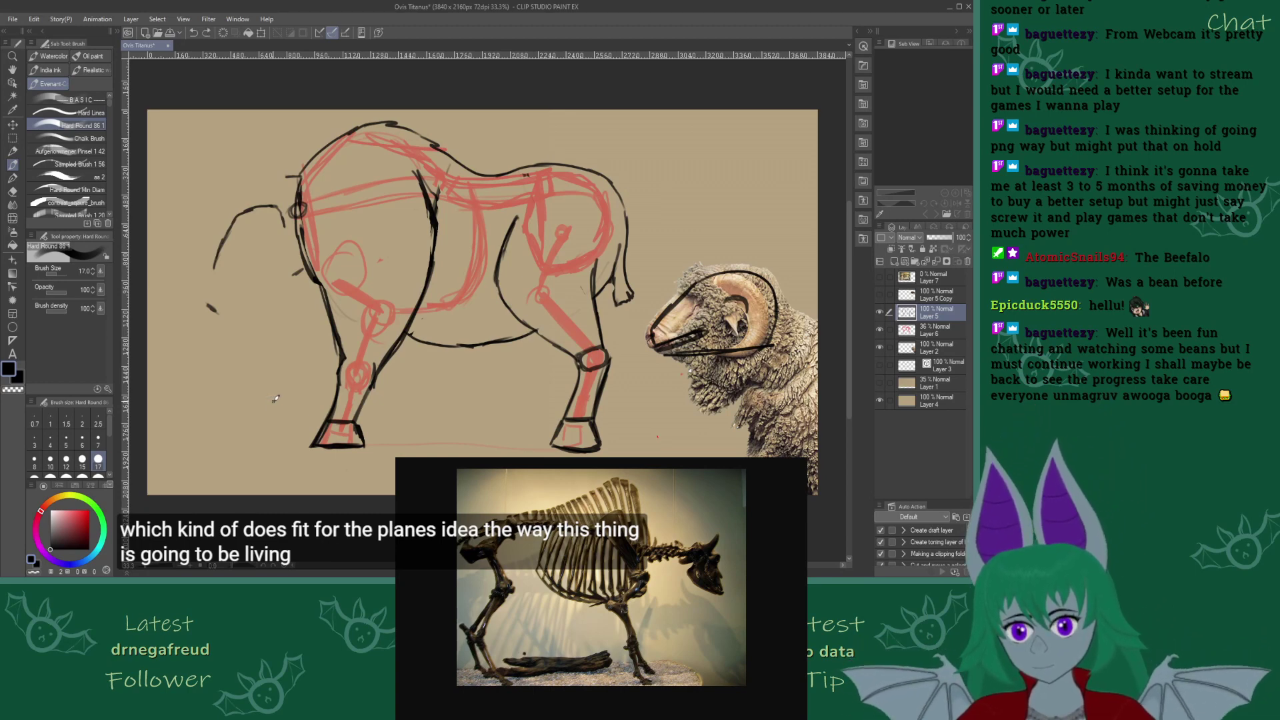
mouse_move(207, 302)
left_mouse_down()
mouse_move(242, 207)
mouse_move(264, 199)
mouse_move(221, 230)
mouse_move(285, 223)
left_mouse_up()
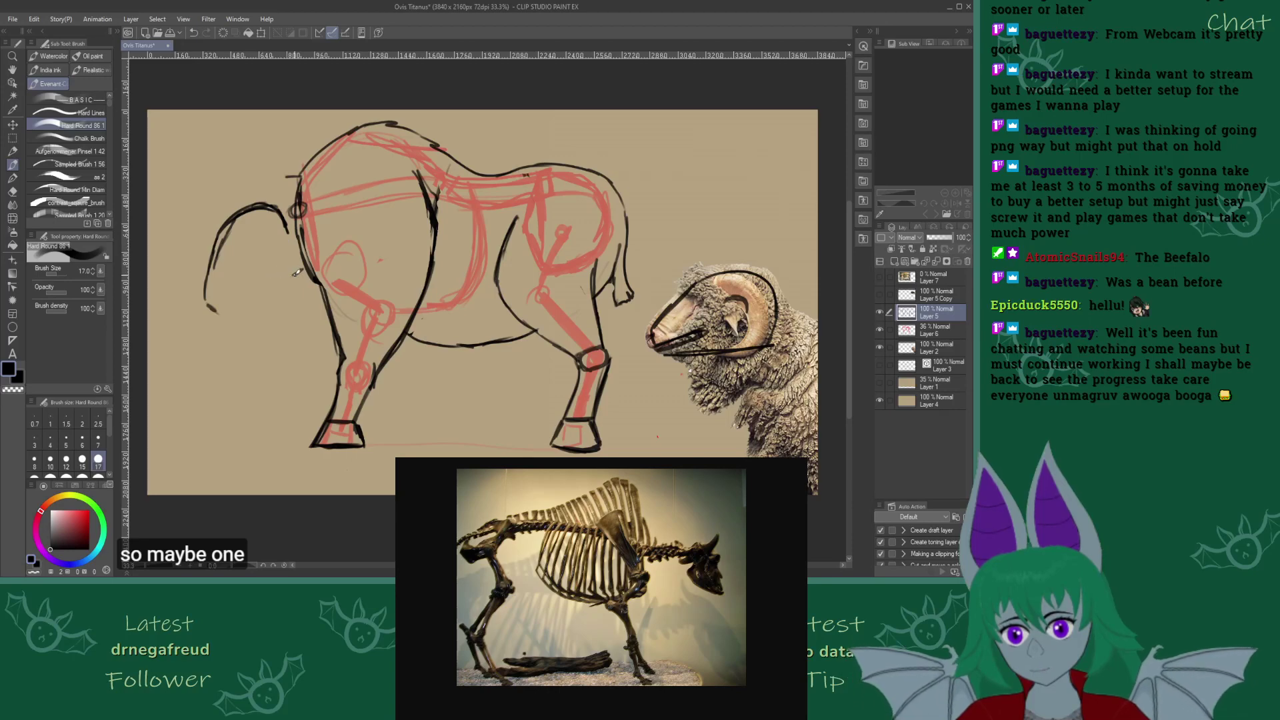
mouse_move(282, 217)
left_mouse_down()
mouse_move(306, 196)
mouse_move(314, 215)
left_mouse_up()
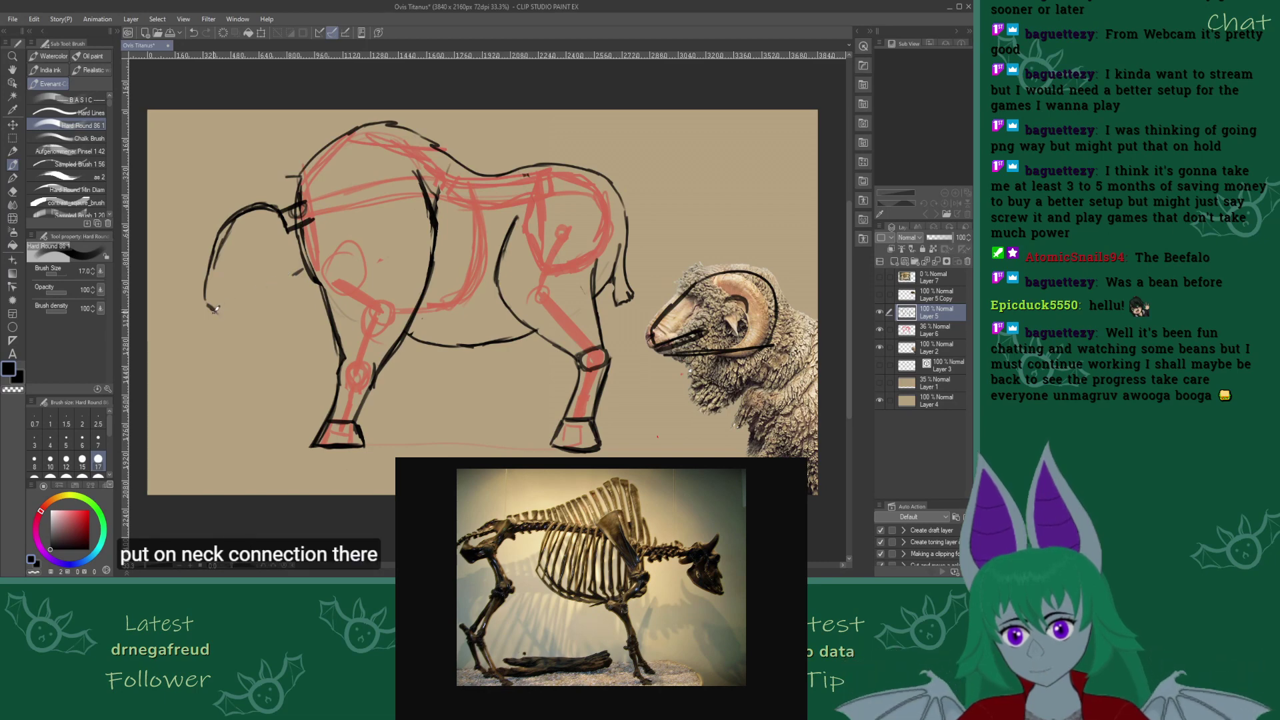
Add the slanted muzzle edge and jaw line to the creature's head, and draw a small round eye socket set back on the skull
mouse_move(210, 309)
left_mouse_down()
mouse_move(238, 285)
mouse_move(237, 246)
mouse_move(245, 255)
mouse_move(229, 260)
left_mouse_up()
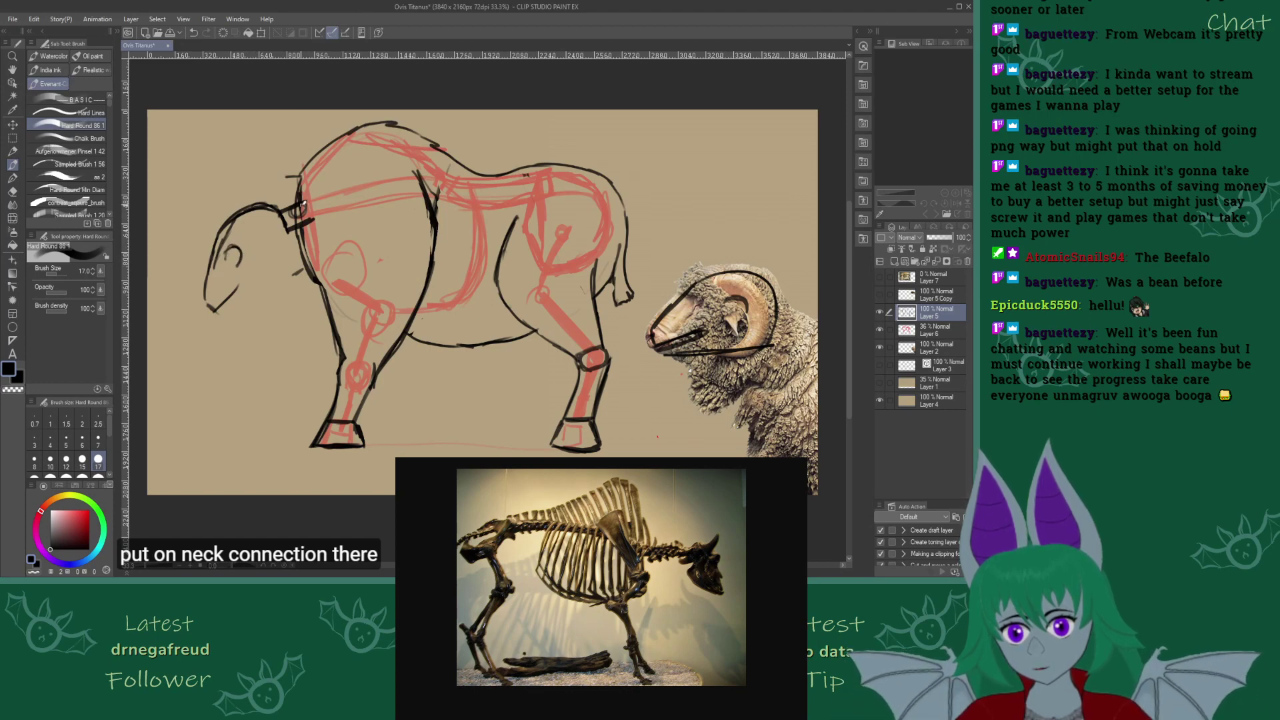
left_click_drag(303, 227, 290, 235)
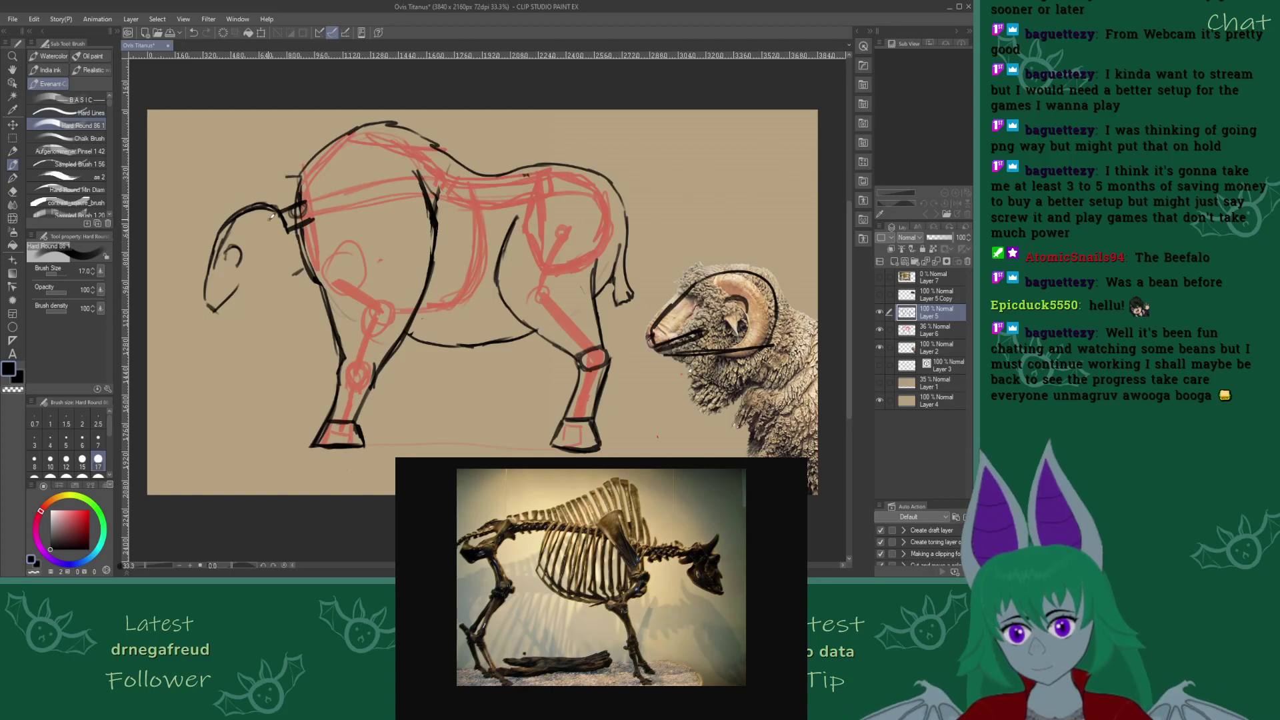
key("ctrl+z")
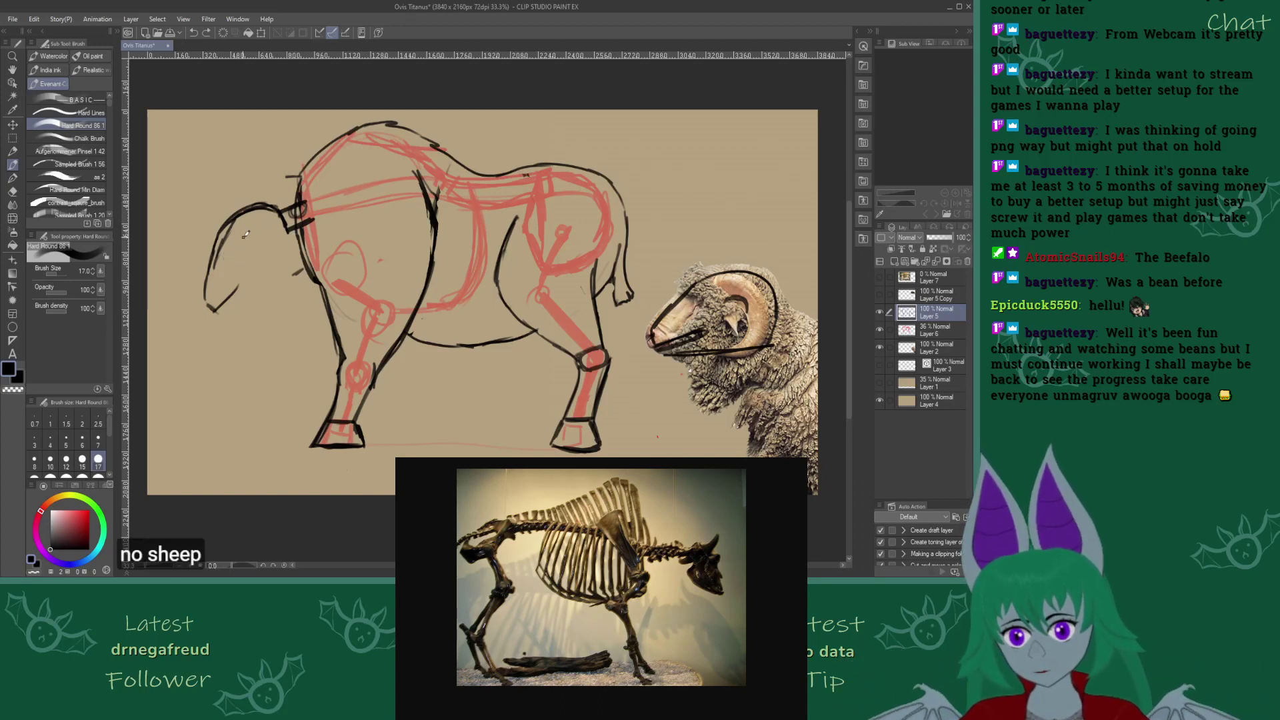
left_click_drag(239, 244, 238, 246)
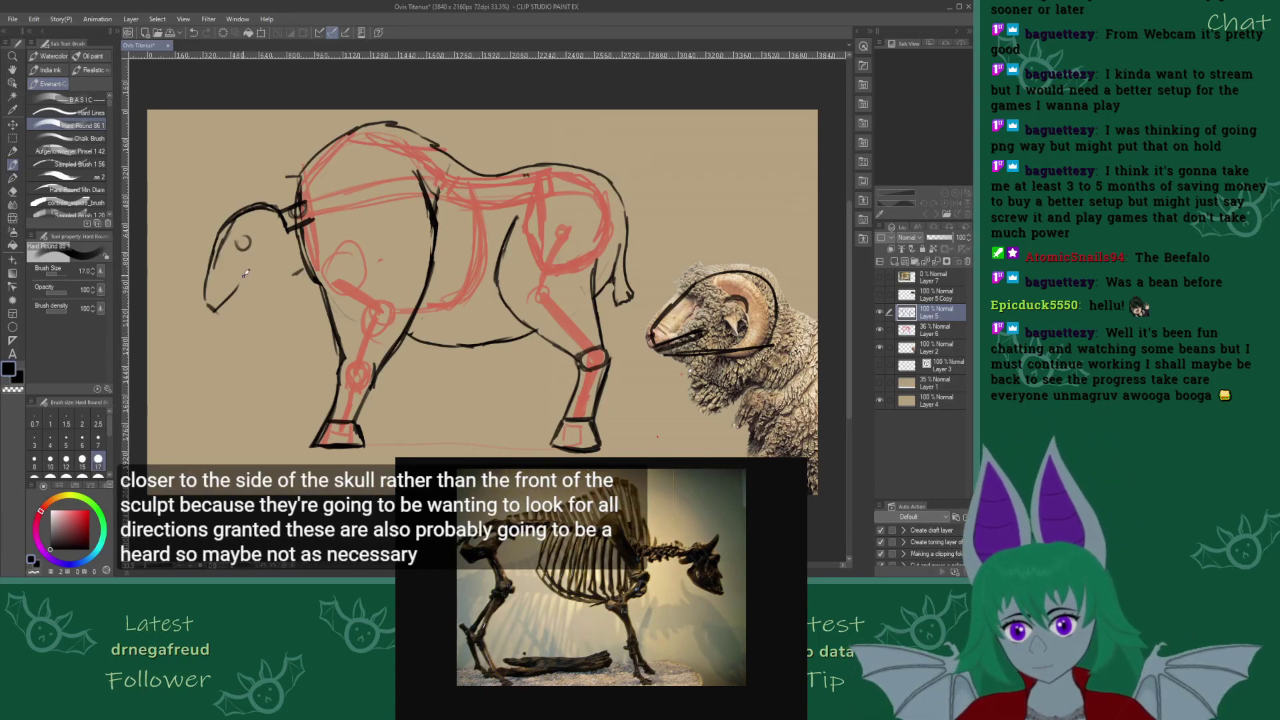
left_click_drag(245, 273, 210, 302)
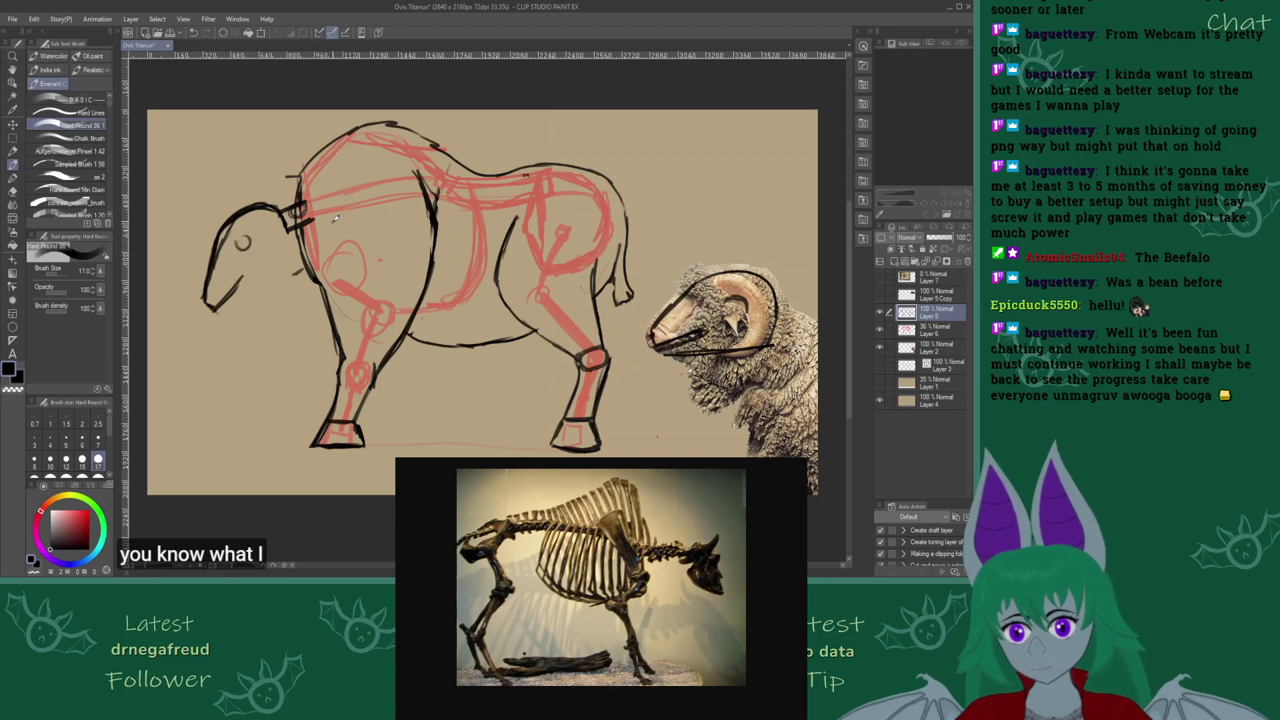
Lasso the creature's head on Layer 5, copy it onto a new layer above Layer 6, and recolour the copied lines red
left_click(12, 136)
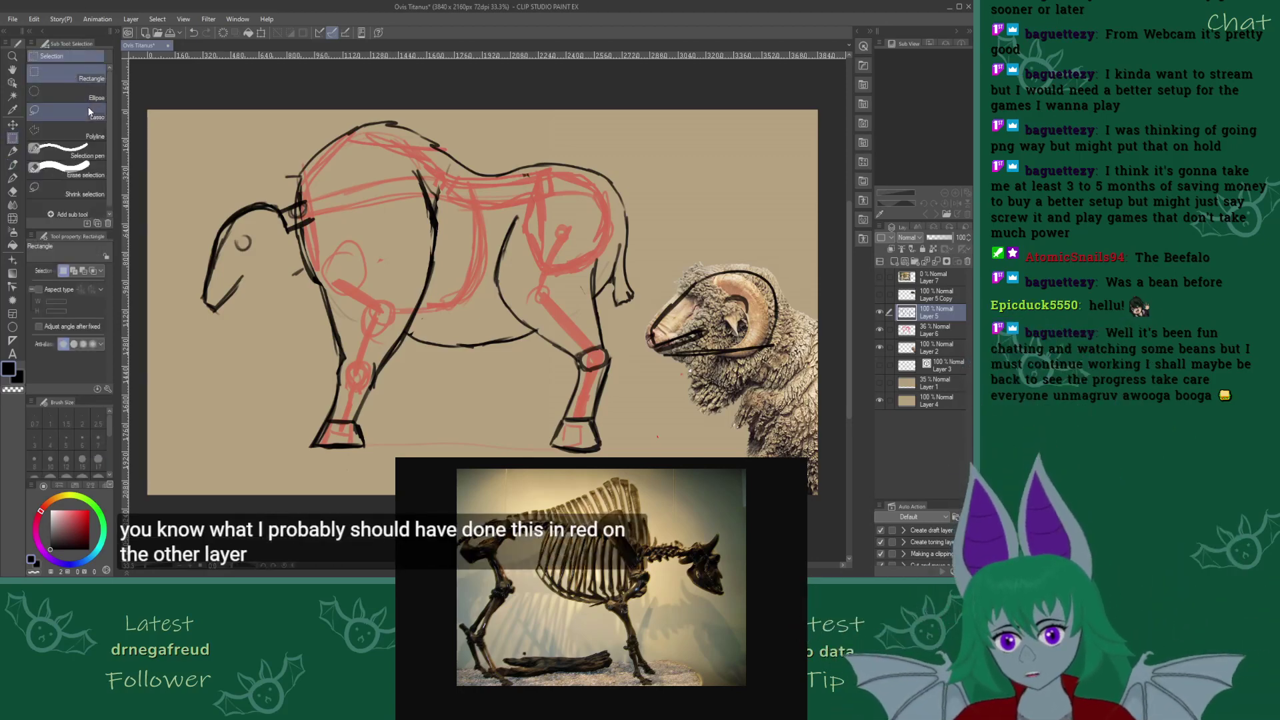
left_click(67, 112)
mouse_move(230, 334)
left_mouse_down()
mouse_move(183, 272)
mouse_move(284, 187)
mouse_move(293, 253)
mouse_move(262, 324)
mouse_move(230, 334)
left_mouse_up()
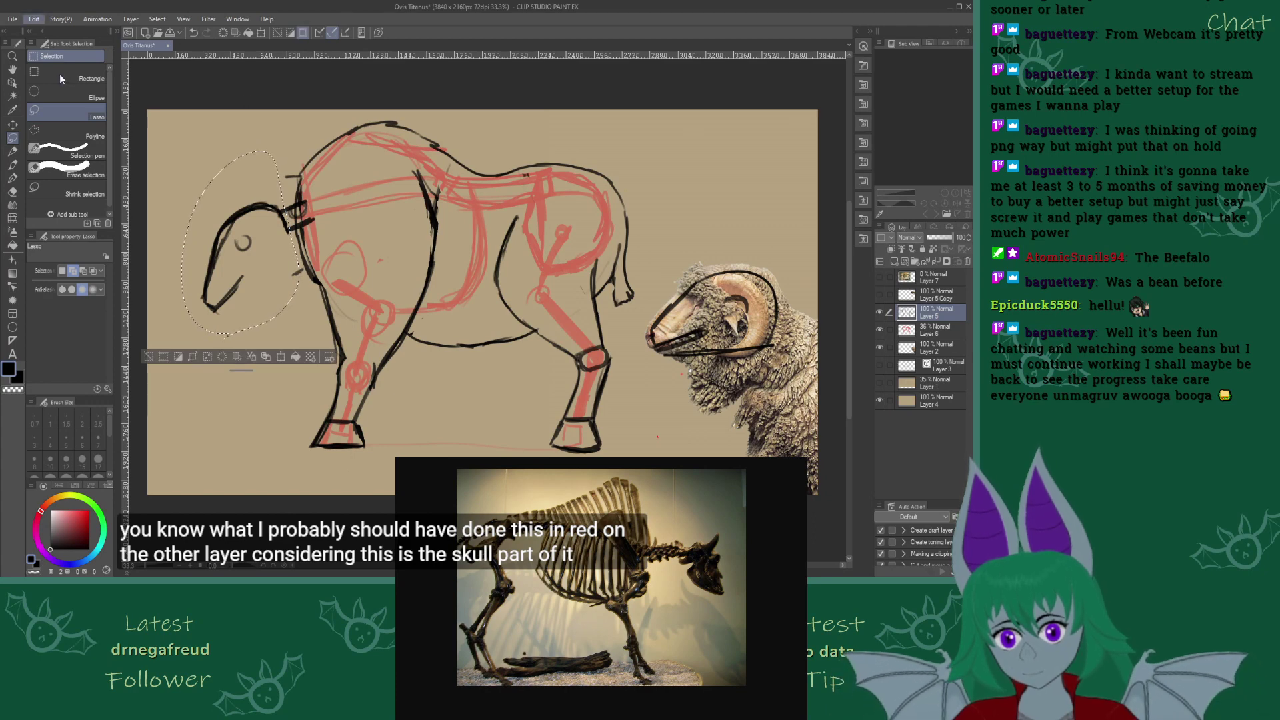
left_click(930, 329)
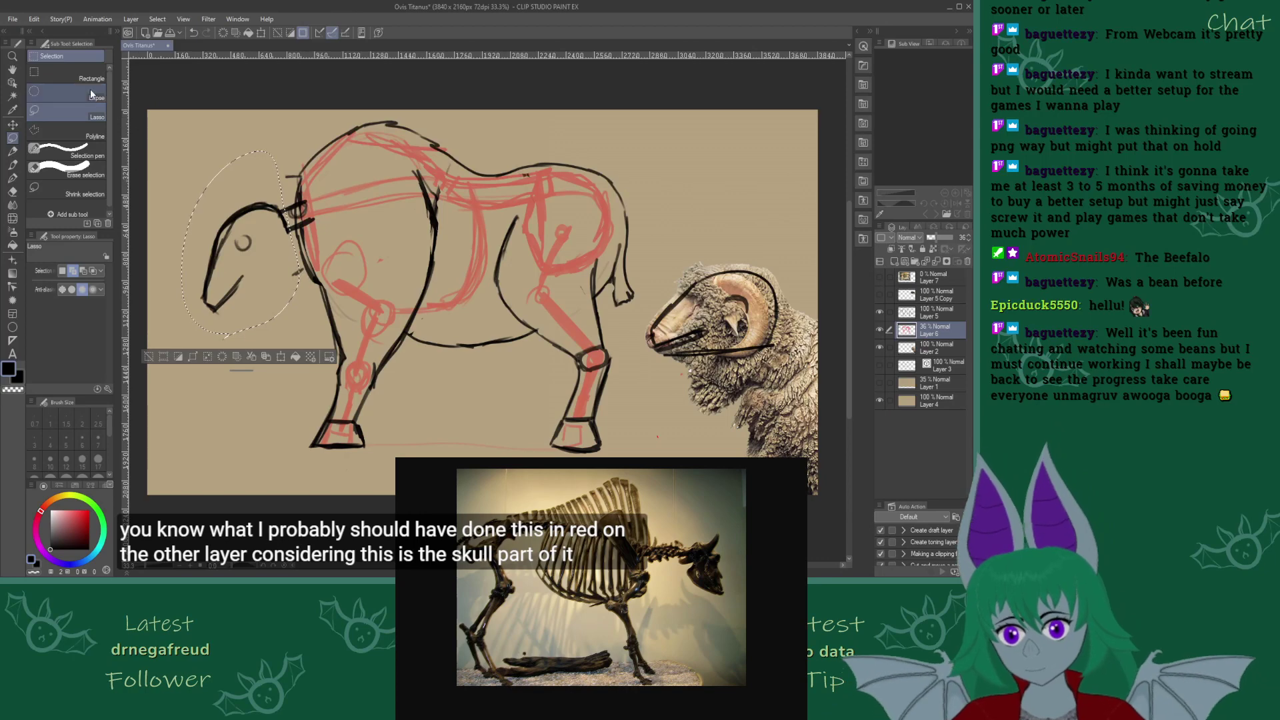
key("ctrl+v")
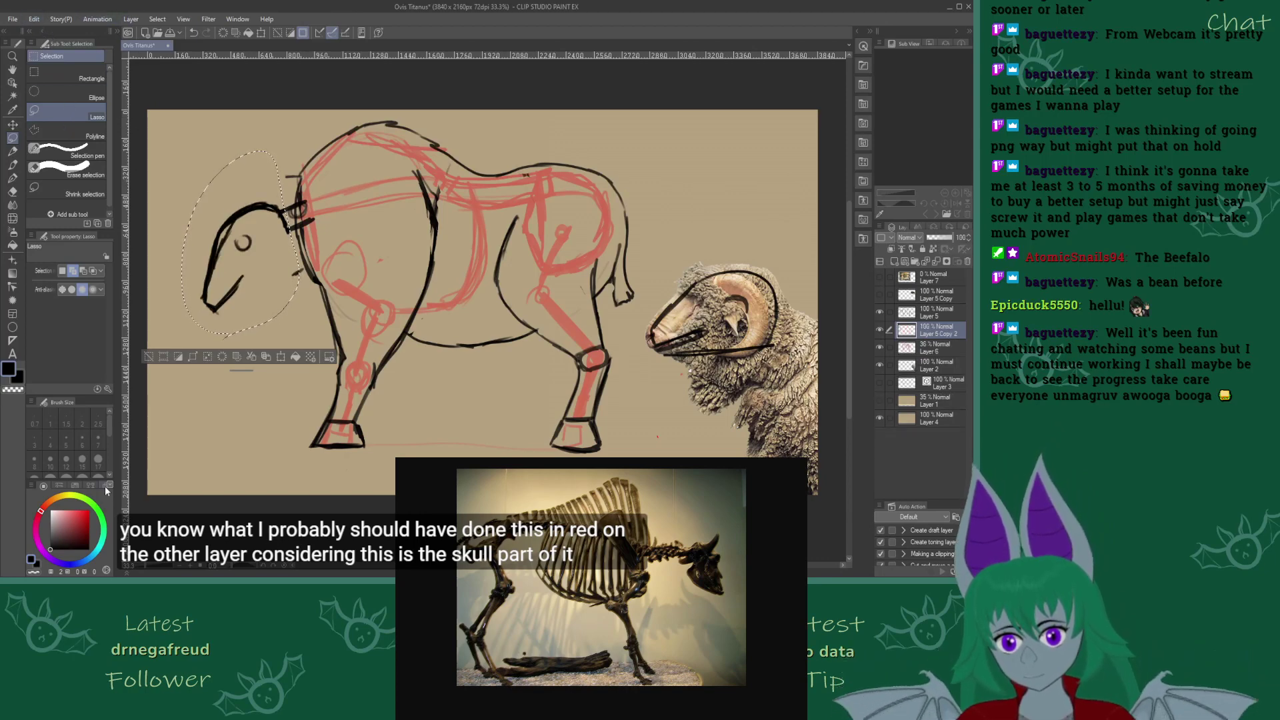
left_click(89, 510)
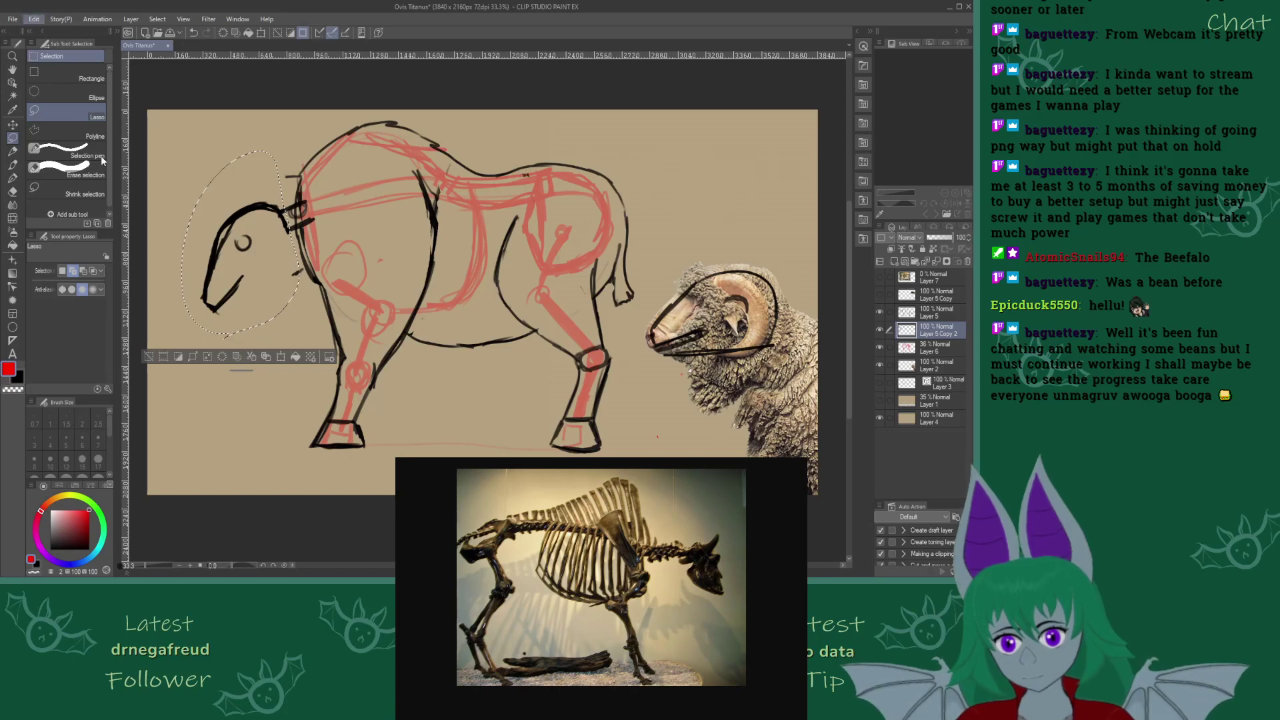
key("ctrl+shift+u")
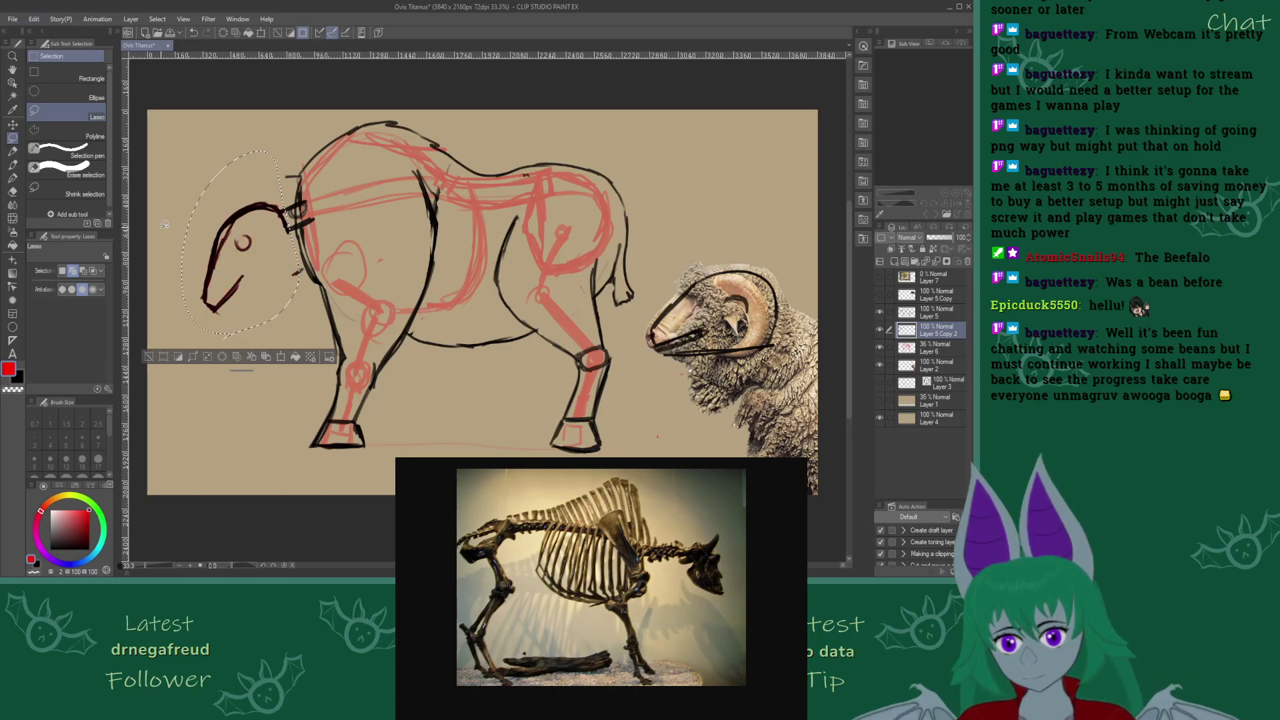
Remove the original black head lines inside the selection on Layer 5 and clear the selection
left_click(932, 316)
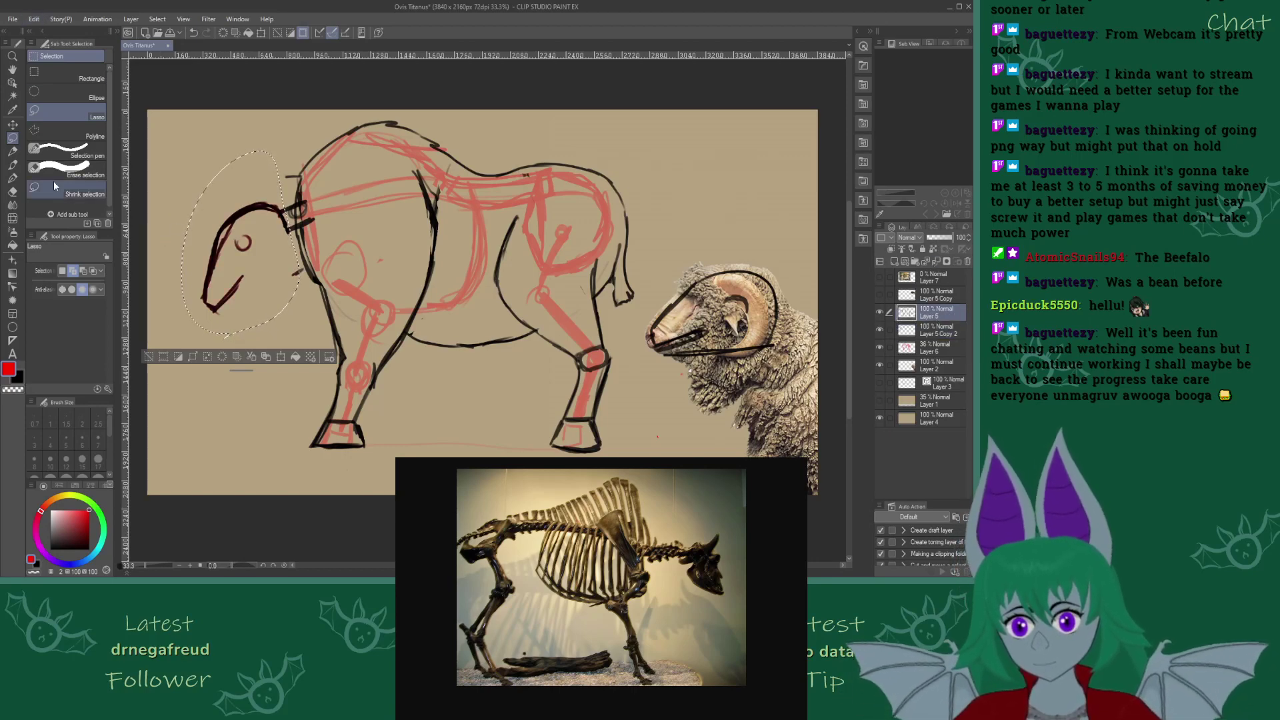
left_click(15, 191)
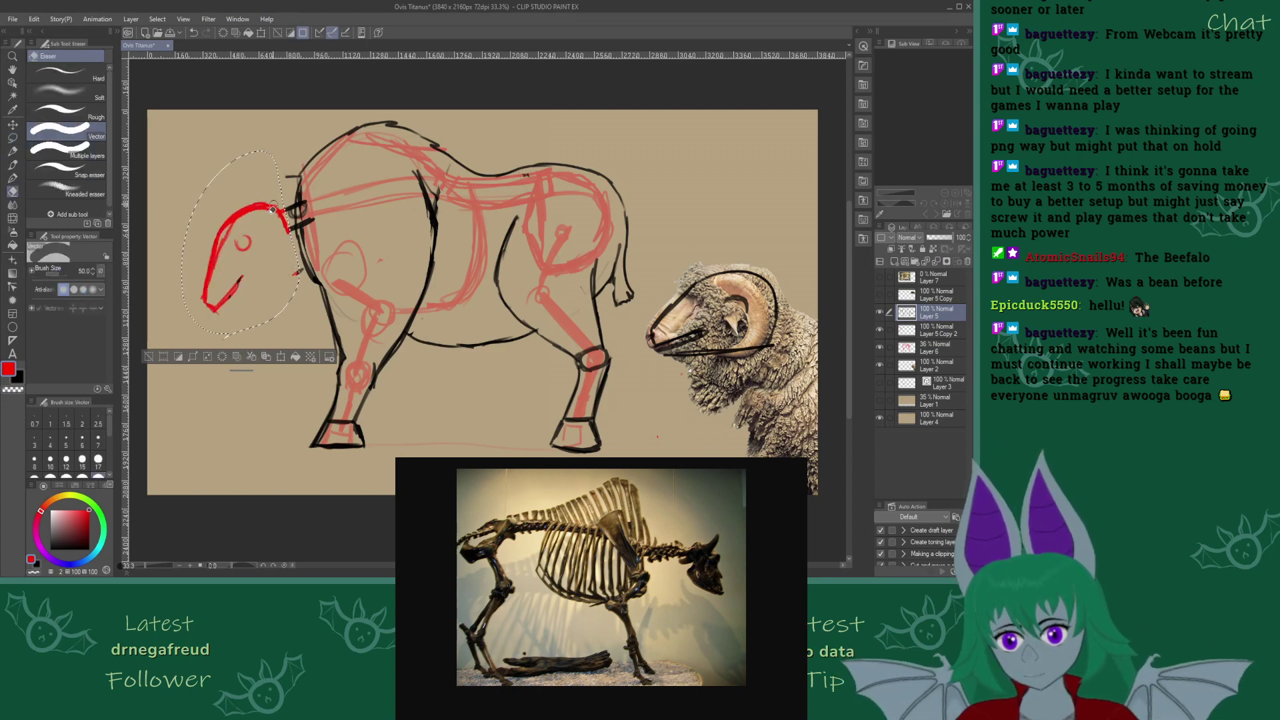
left_click(12, 137)
key("b")
key("ctrl+d")
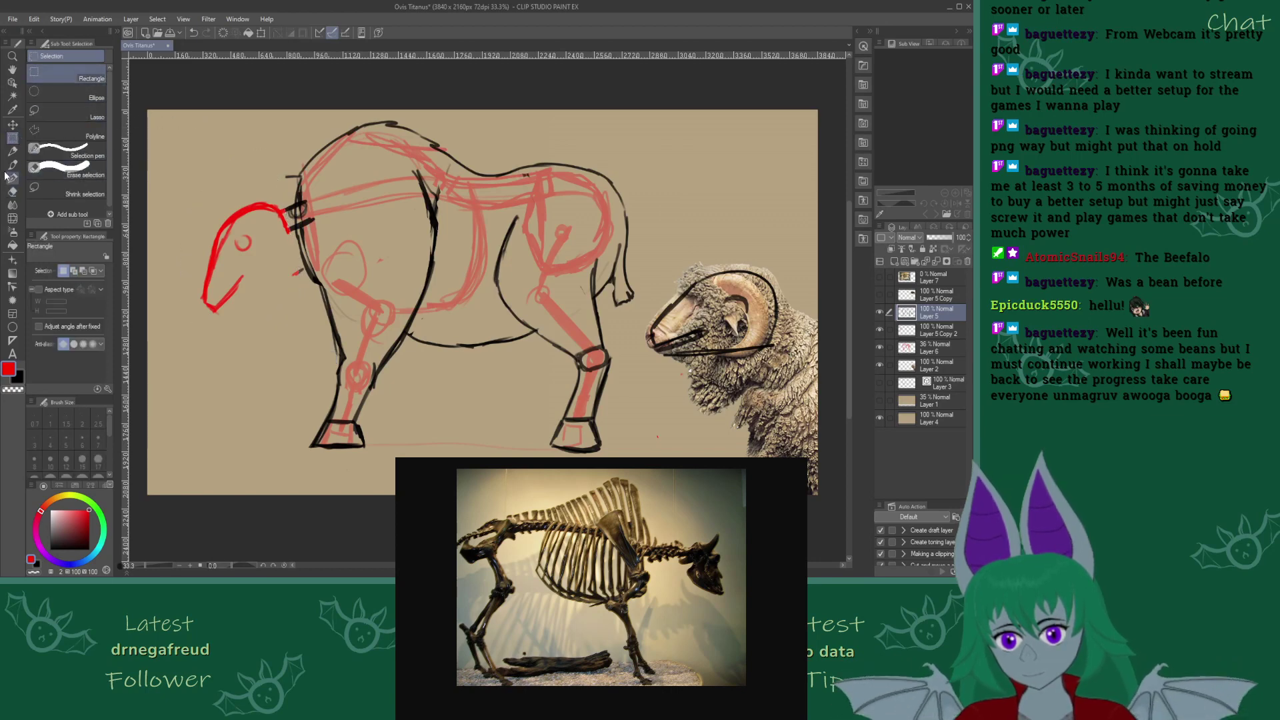
left_click(50, 122)
Try merging the red head layer down into the semi-transparent skeleton layer, Layer 6, and undo the merge
left_click(883, 331)
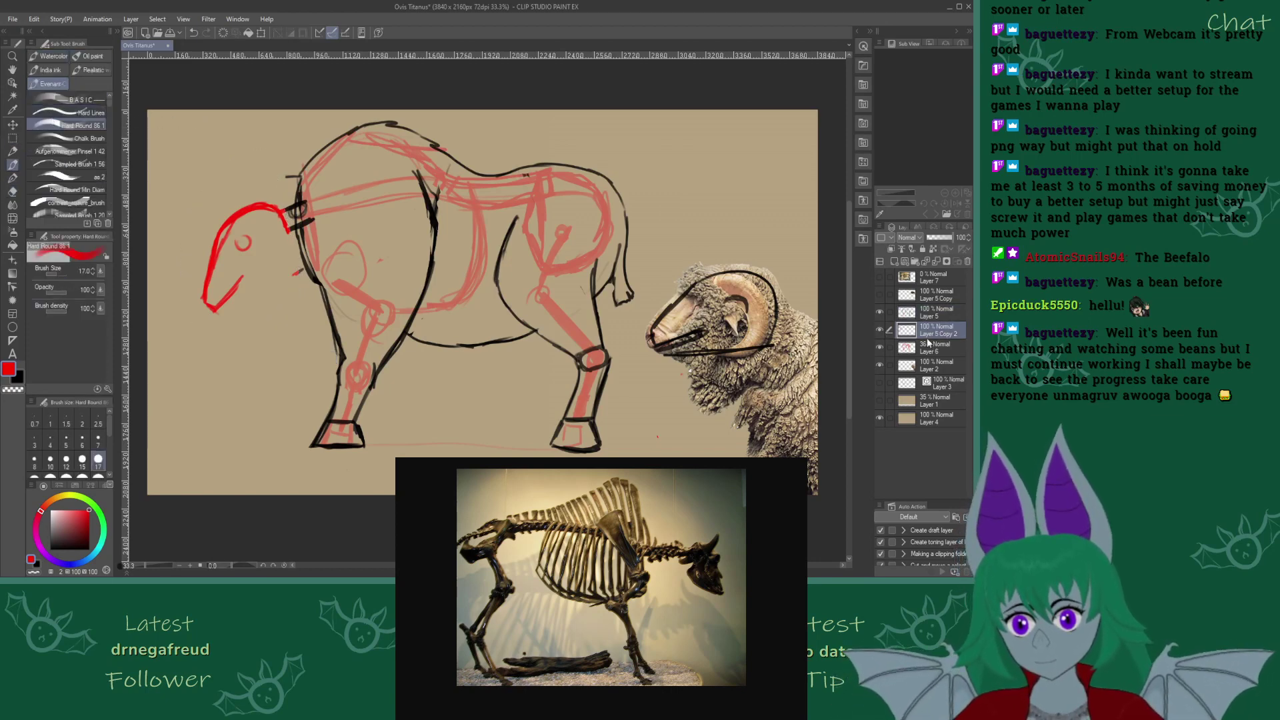
left_click(879, 331)
left_click(879, 330)
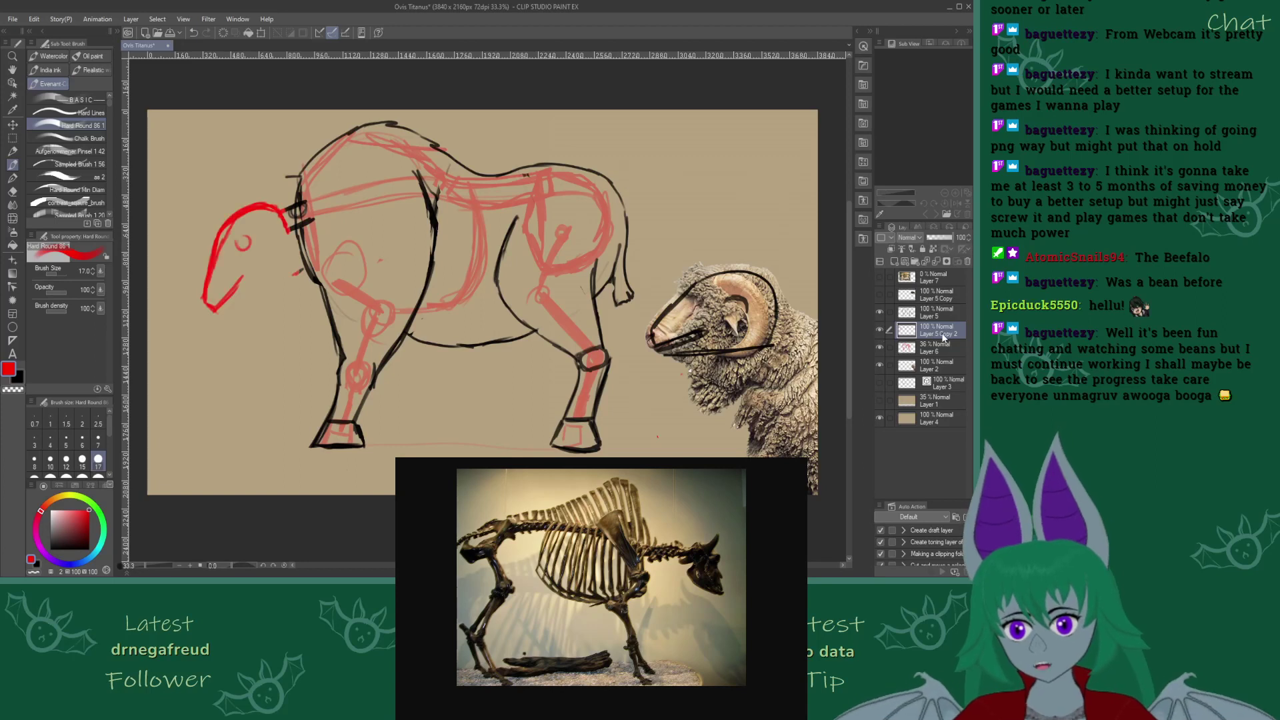
left_click(879, 330)
left_click(879, 330)
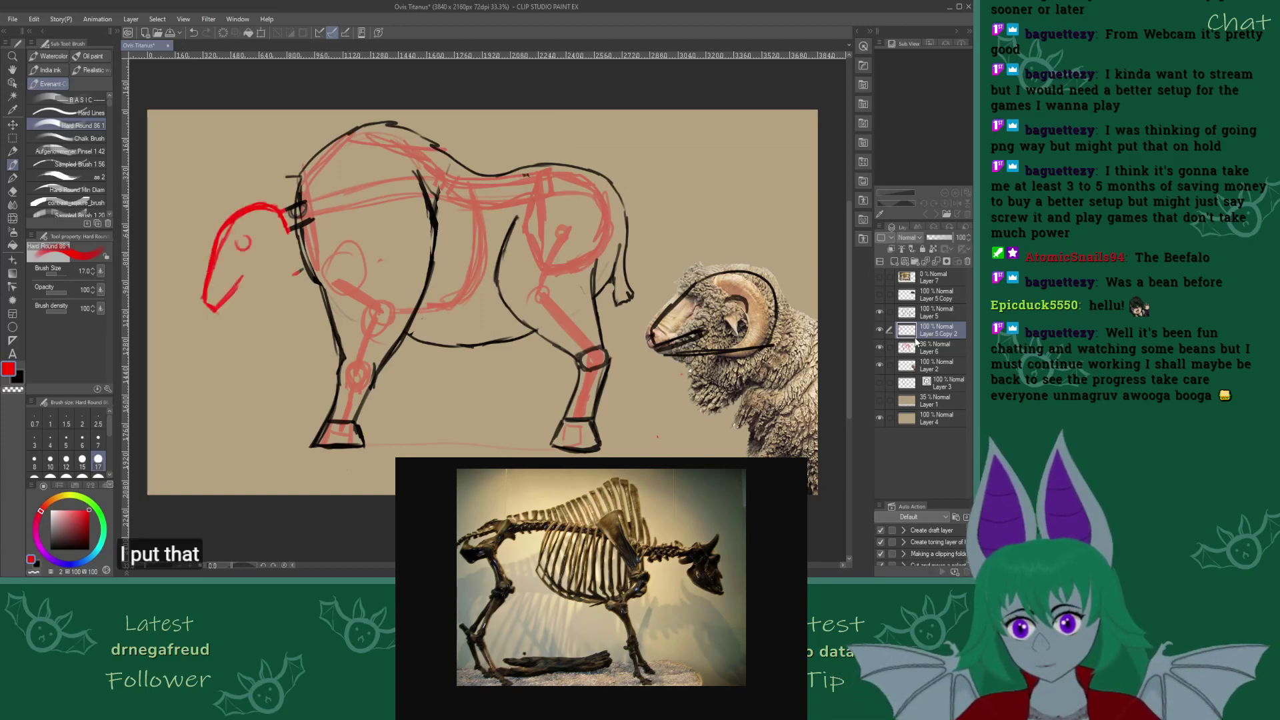
left_click(937, 262)
left_click(879, 330)
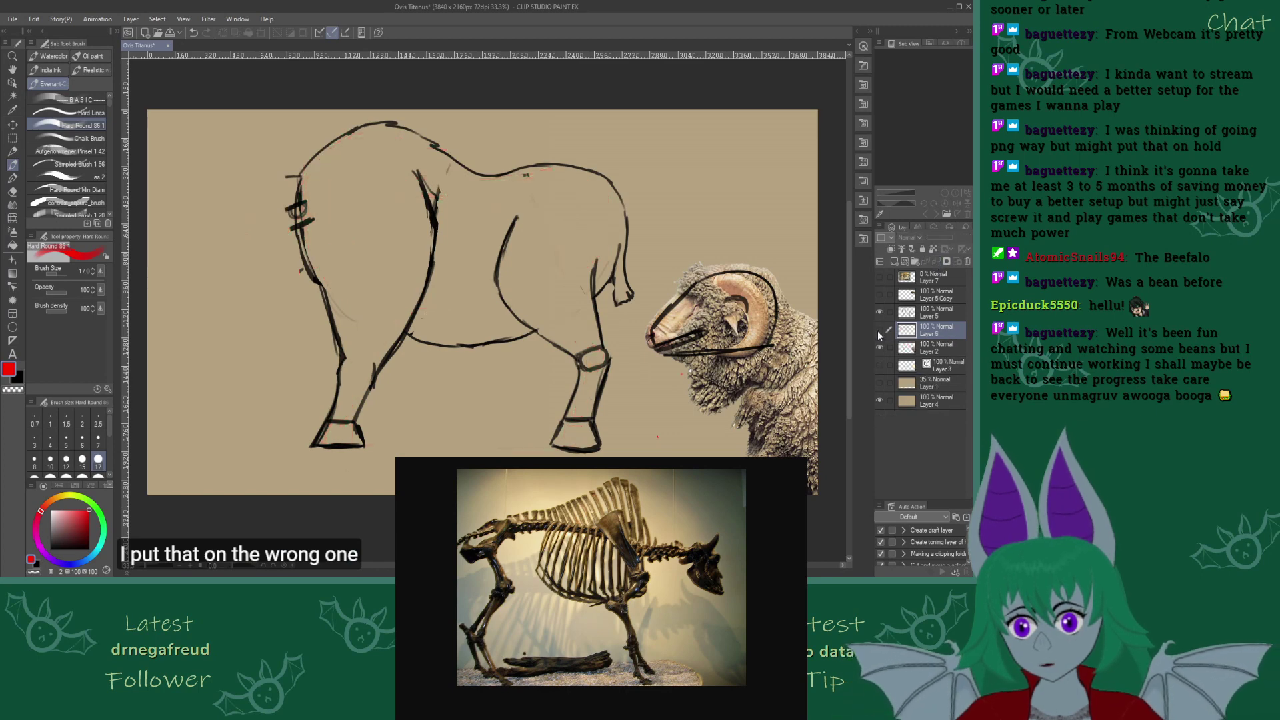
left_click(879, 330)
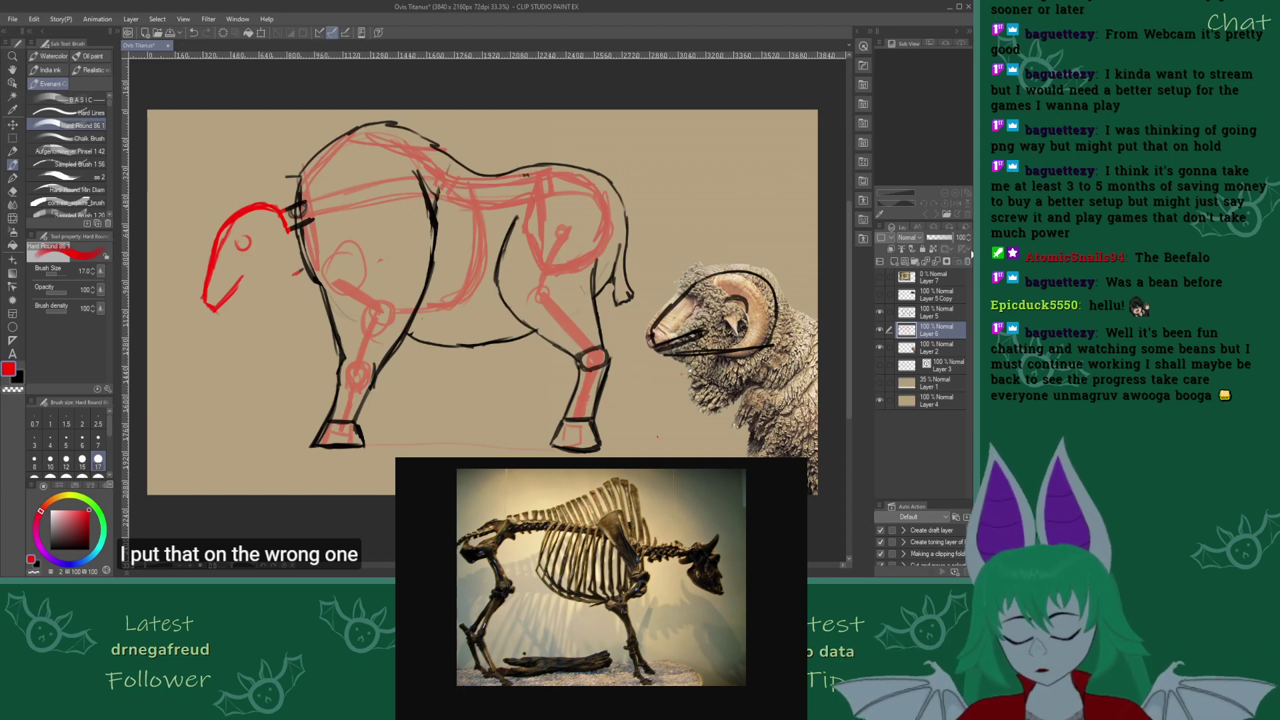
key("ctrl+shift+d")
Raise Layer 6 to 100% opacity, merge the red head layer down into it, and set the merged layer to 40% opacity
left_click(957, 345)
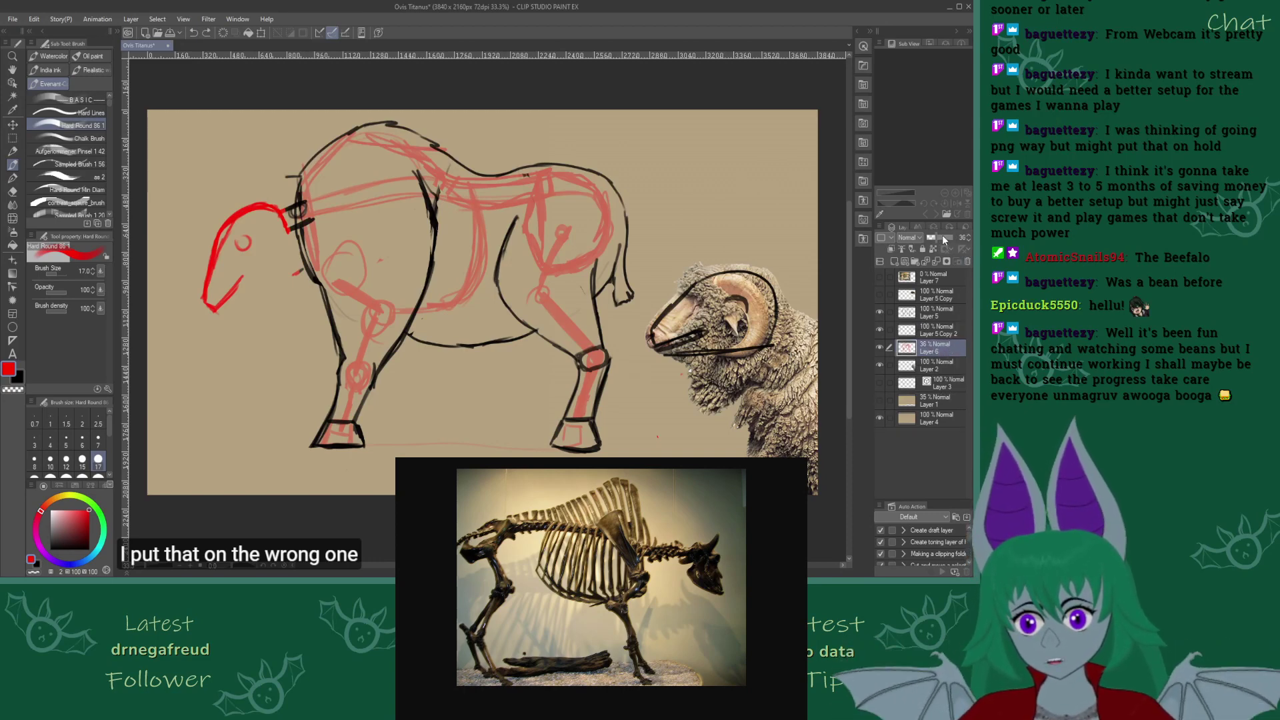
left_click_drag(942, 237, 971, 240)
left_click(950, 333)
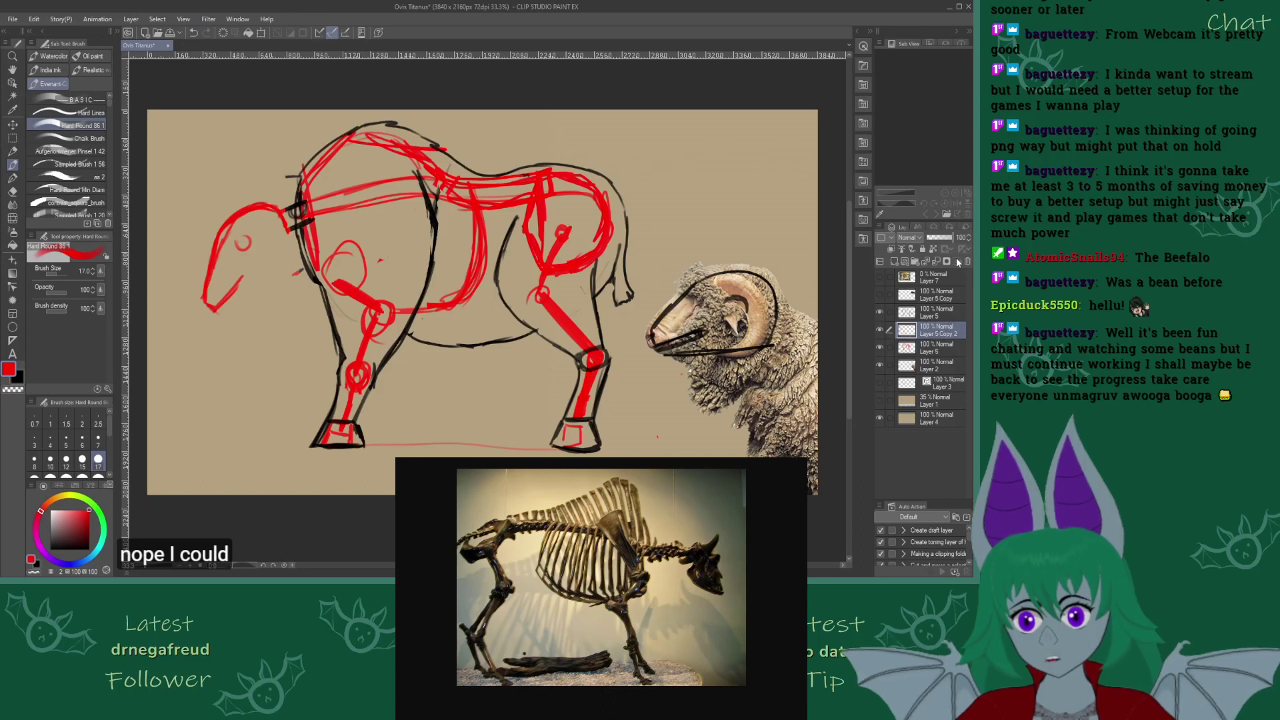
left_click(937, 262)
left_click_drag(942, 237, 937, 235)
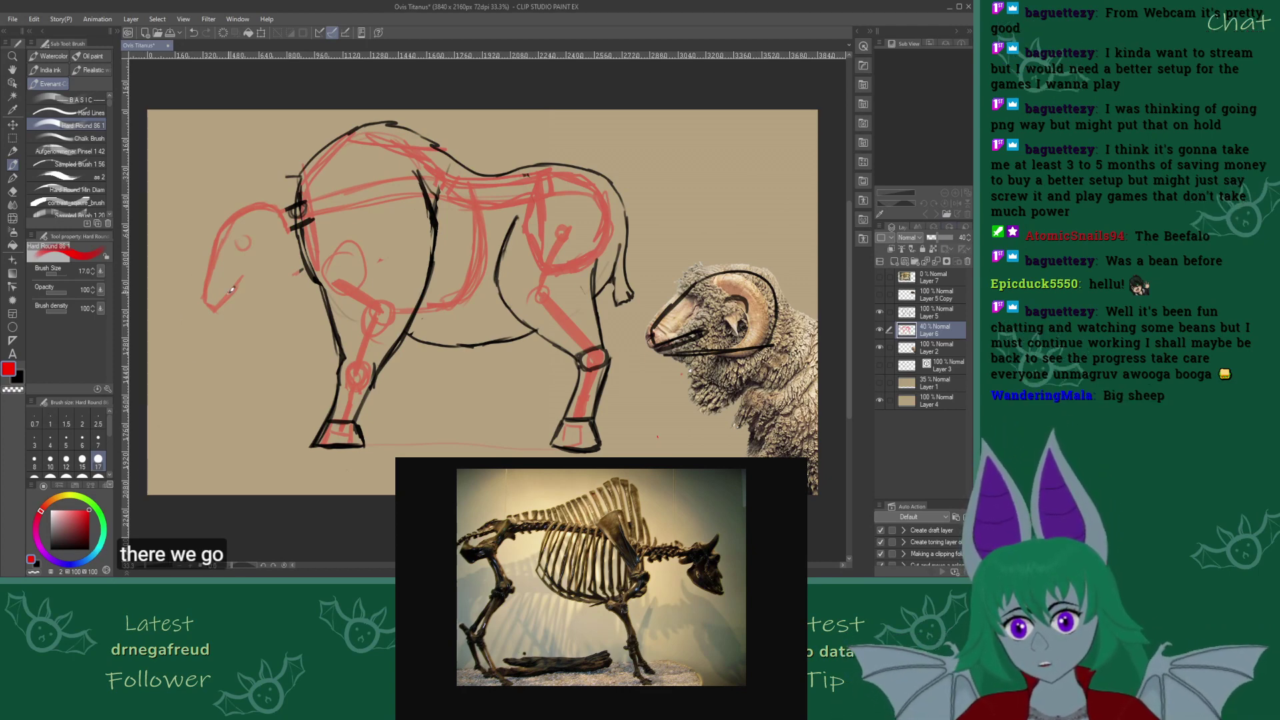
Erase the black skull tracing over the sheep reference's head on Layer 5 and return to the Hard Round brush
key("e")
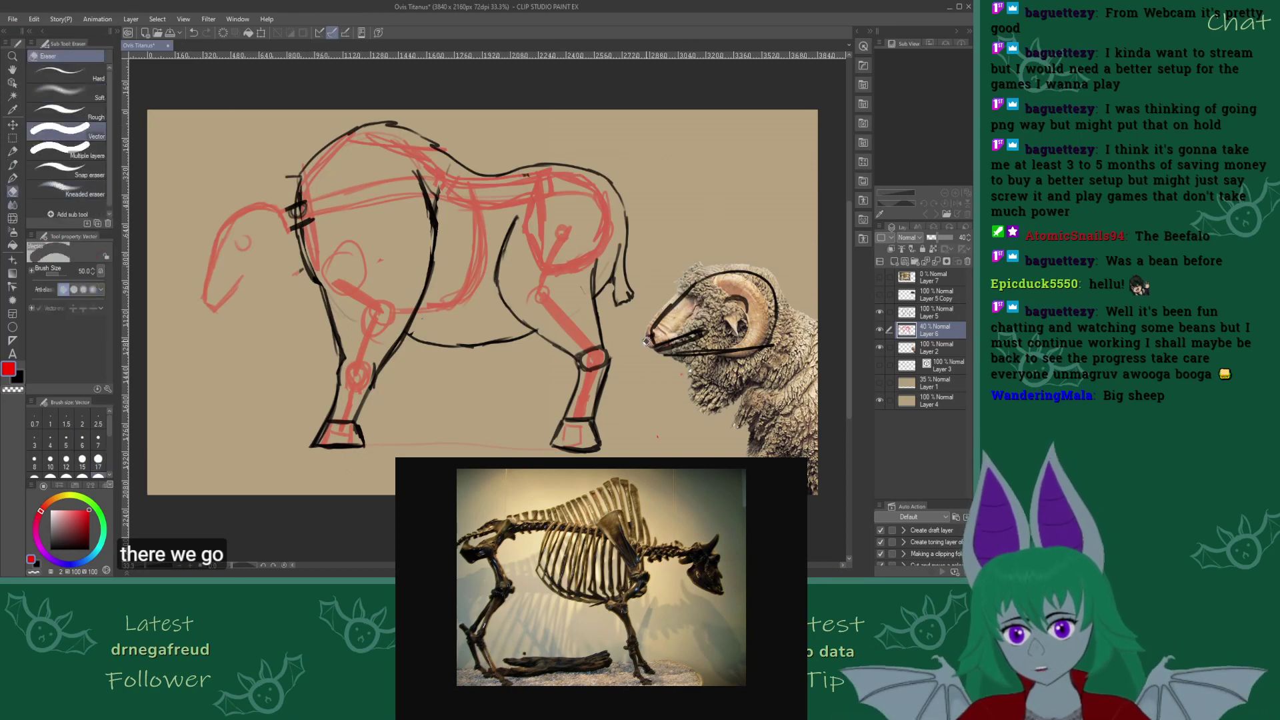
left_click(712, 326, "ctrl")
left_click_drag(650, 337, 733, 260)
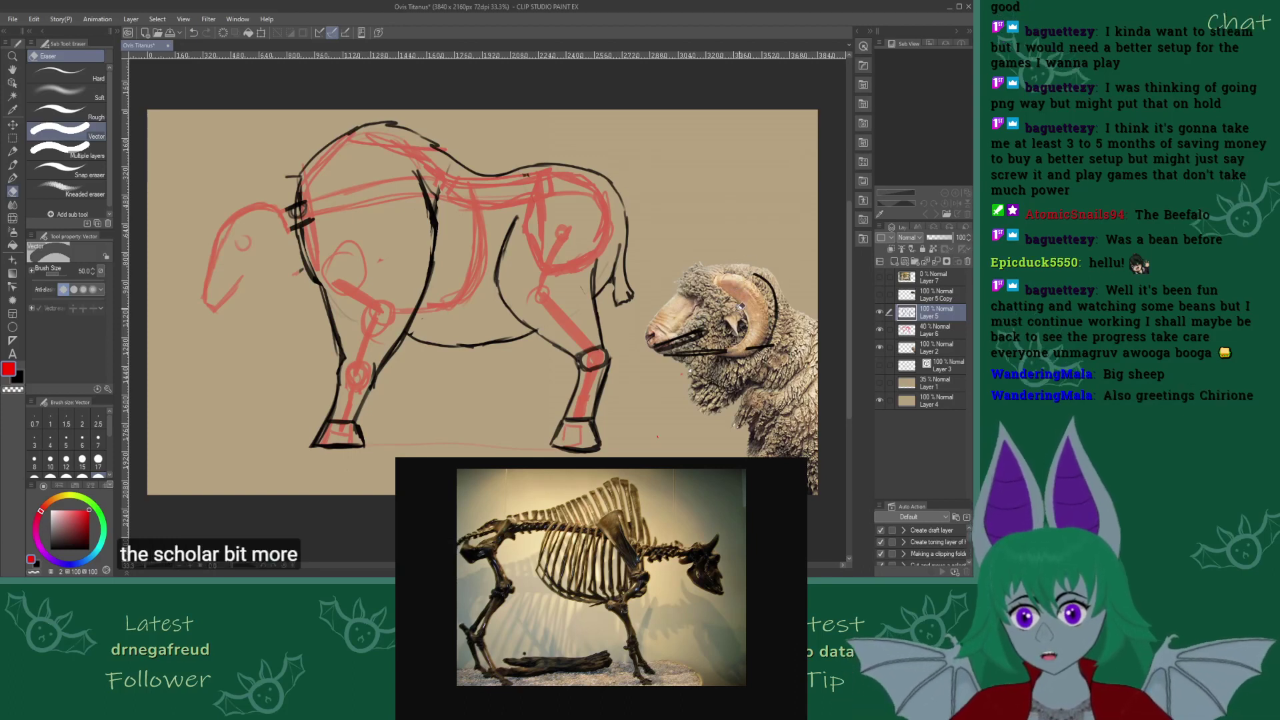
mouse_move(708, 347)
left_mouse_down()
mouse_move(657, 350)
mouse_move(702, 323)
mouse_move(714, 353)
mouse_move(757, 344)
mouse_move(772, 286)
mouse_move(760, 256)
left_mouse_up()
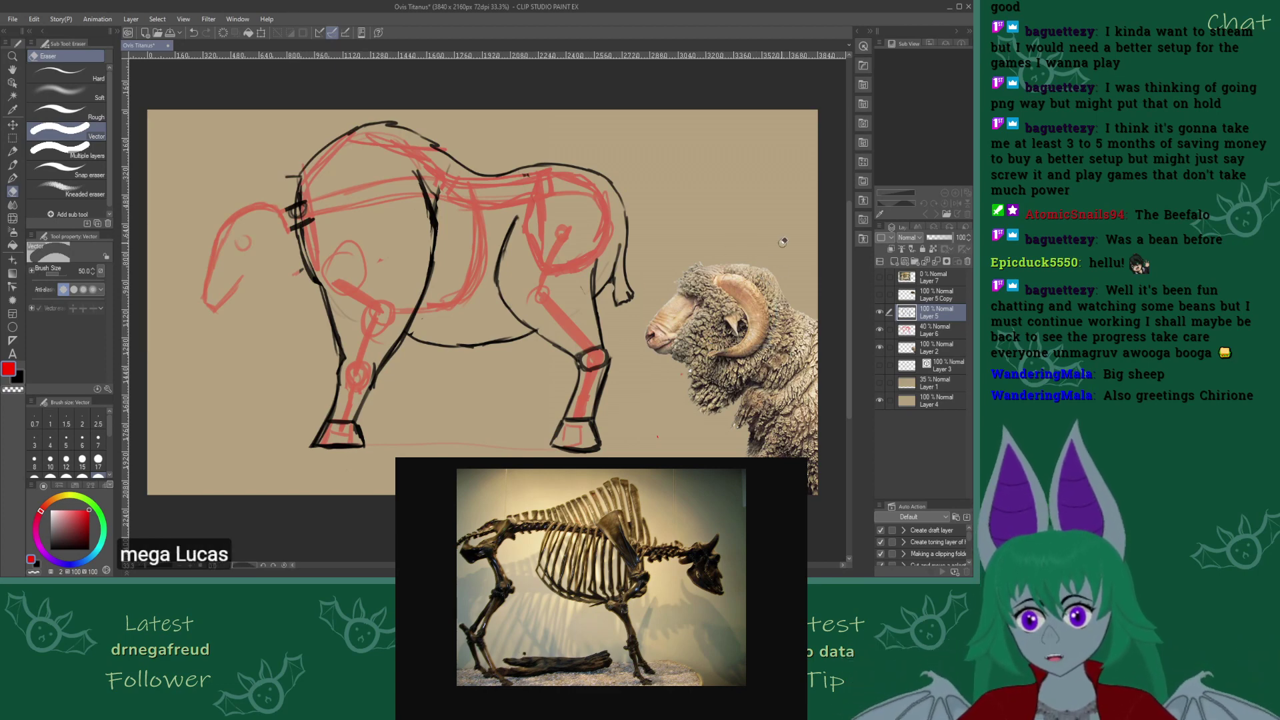
left_click(12, 164)
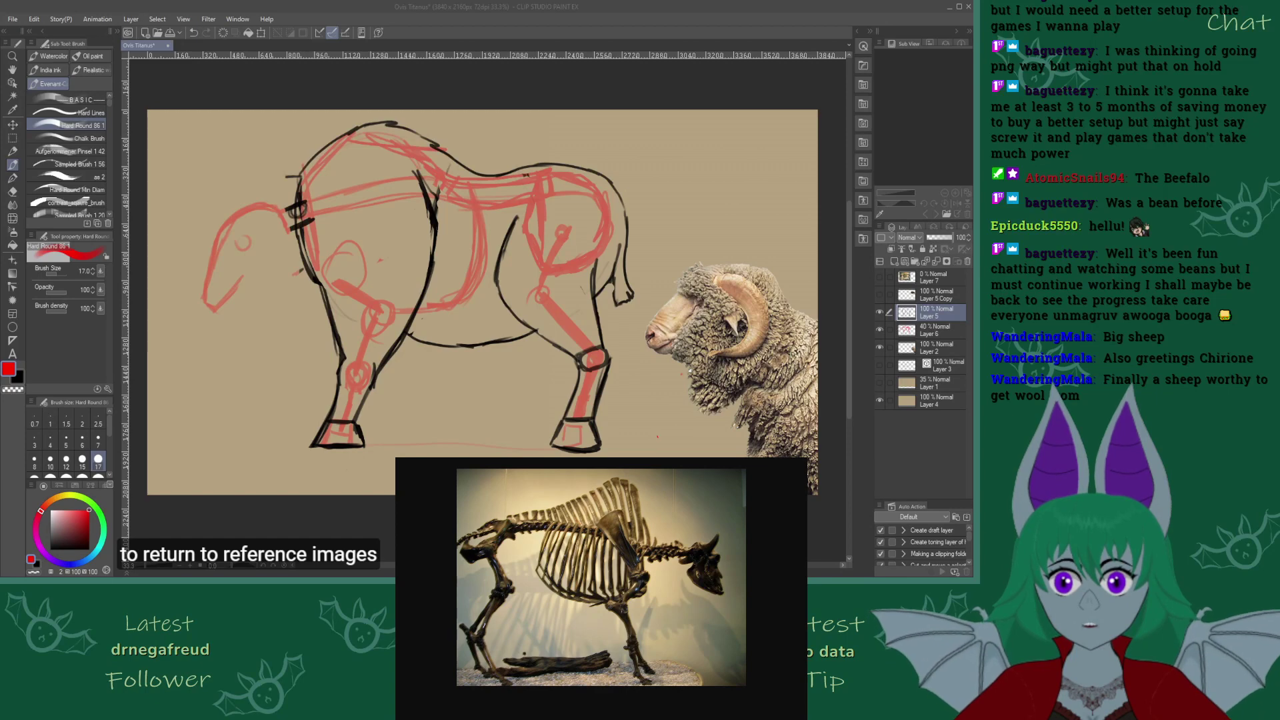
Search the web image results for a side-view sheep skull and open the horned sheep skull photo
key("Escape")
scroll(601, 587, "up", 3)
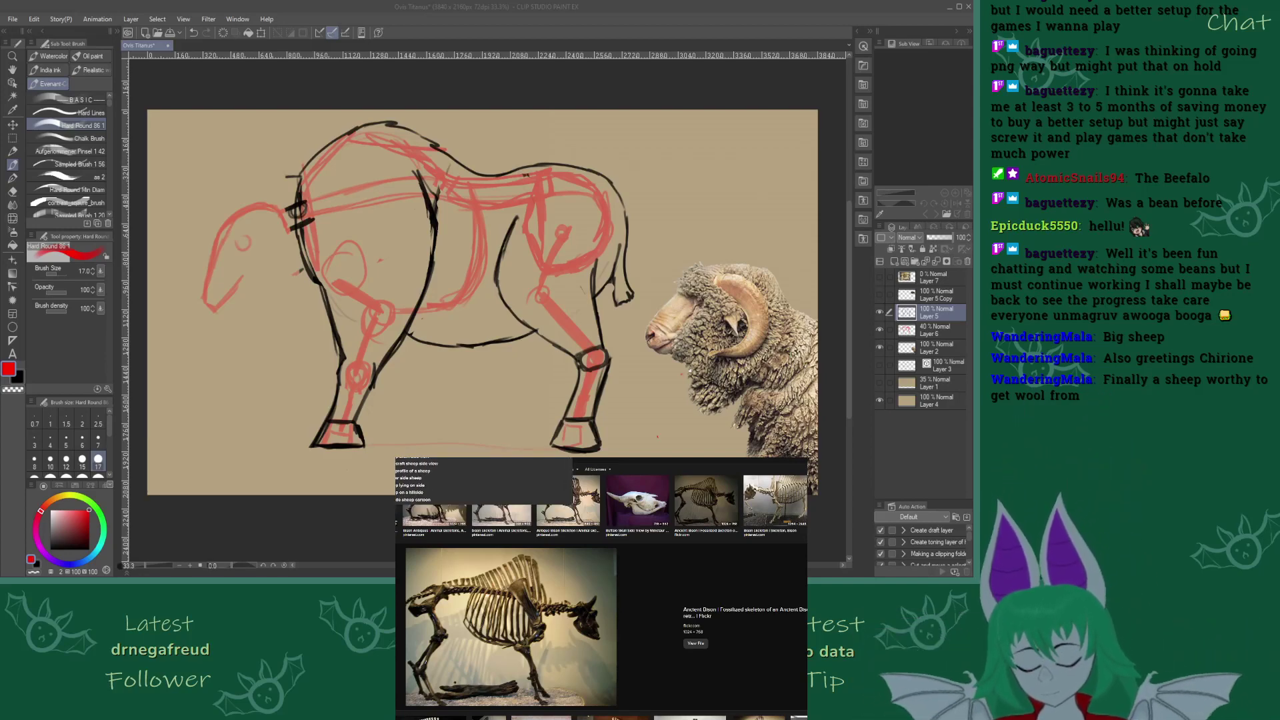
key("Escape")
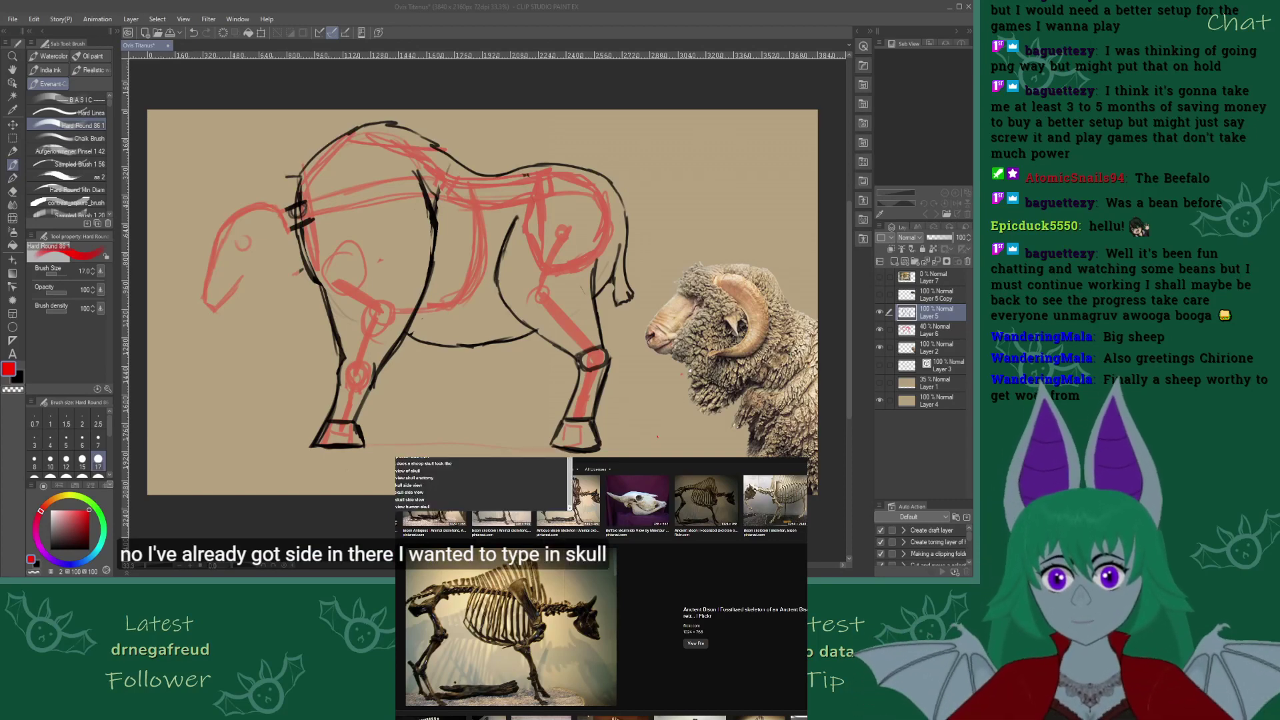
key("Return")
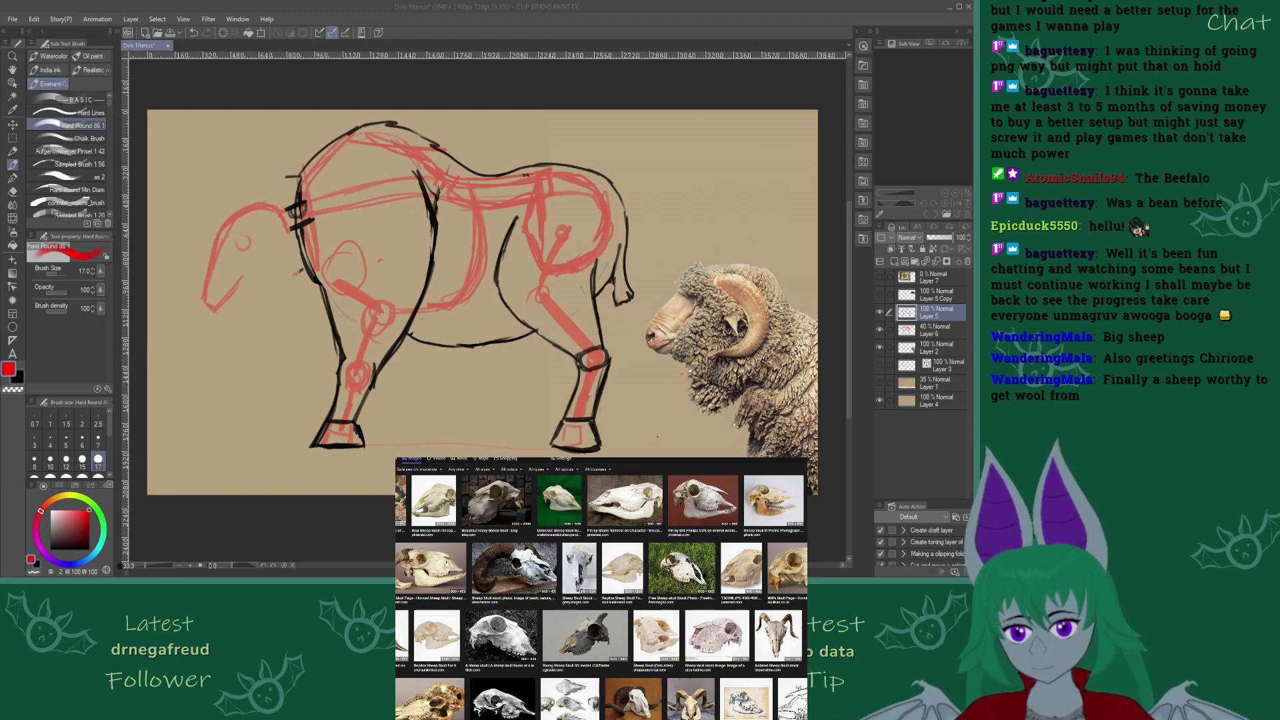
left_click(452, 566)
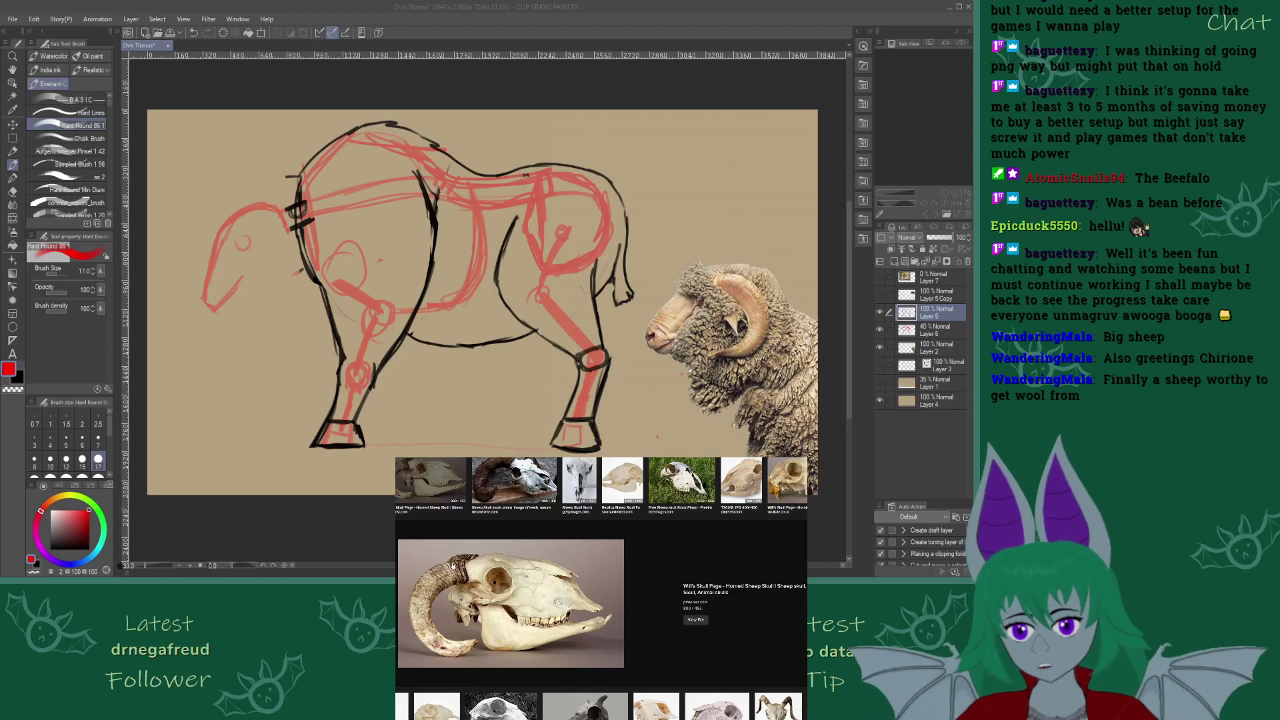
left_click(696, 619)
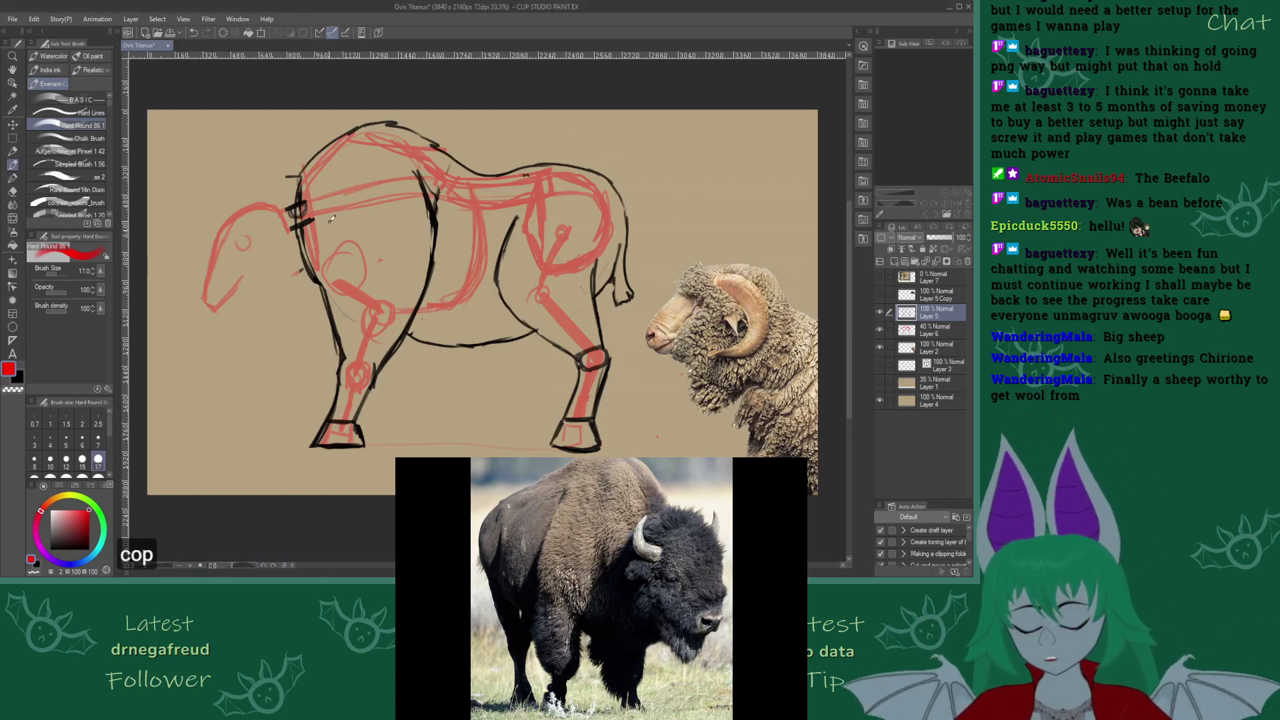
Paste the horned sheep skull photo into the drawing, flip it horizontally, and place it beside the creature's front hoof
key("ctrl+c")
key("ctrl+v")
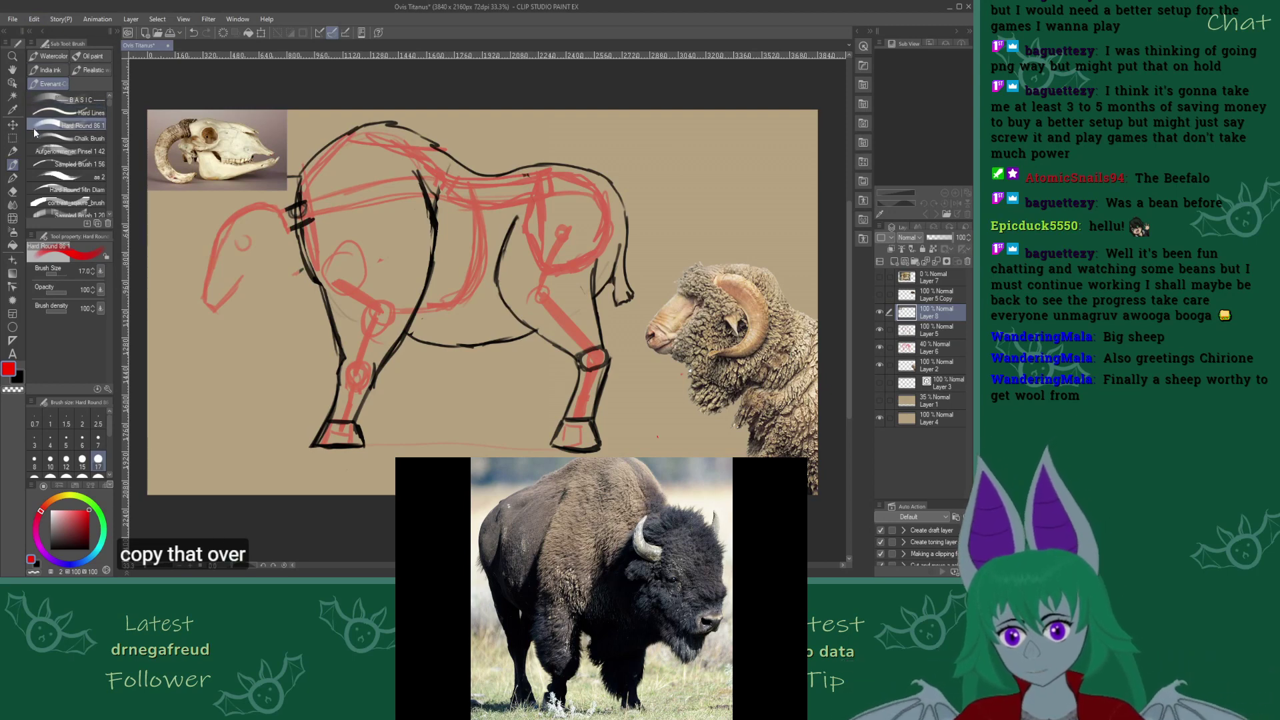
key("m")
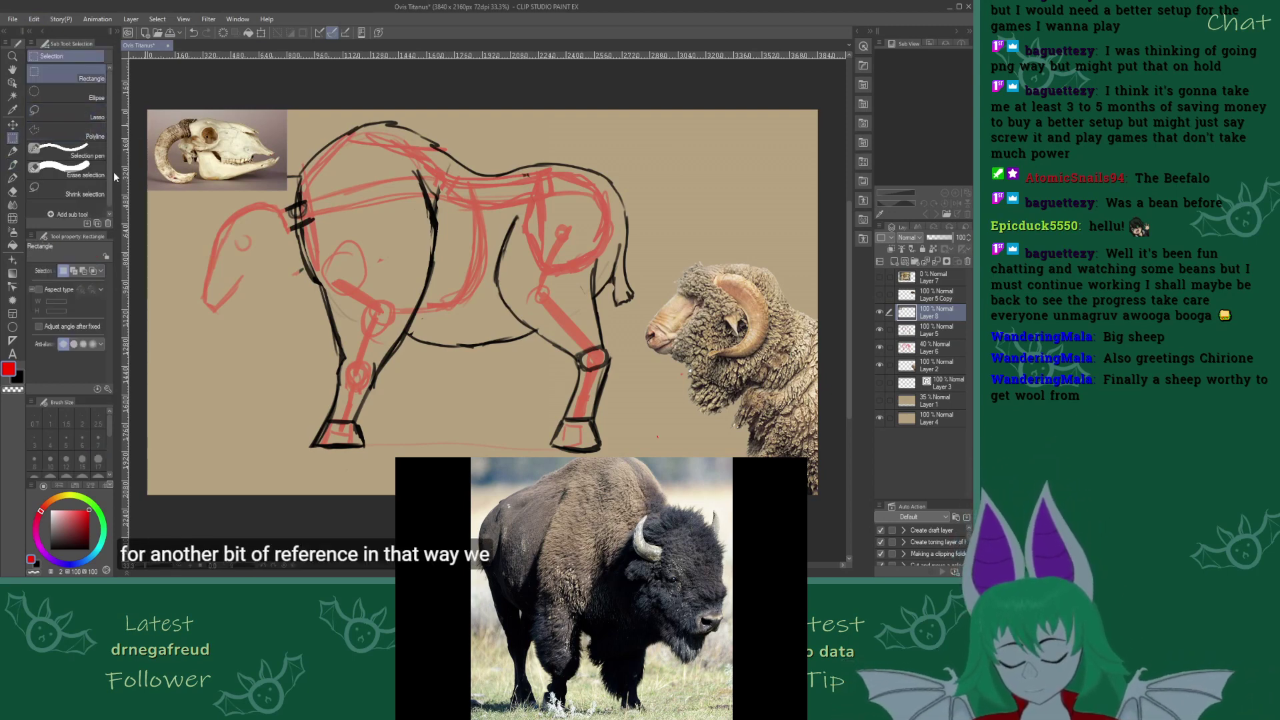
key("ctrl+t")
left_click(58, 271)
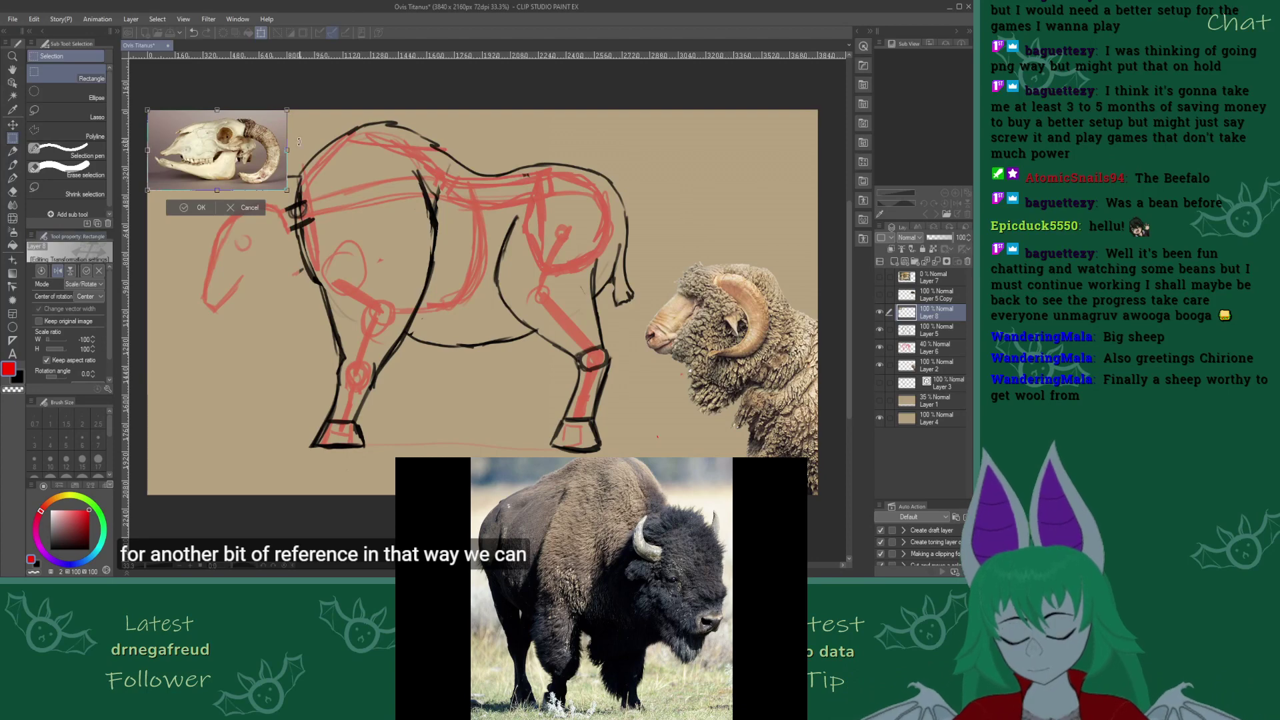
left_click_drag(237, 189, 244, 480)
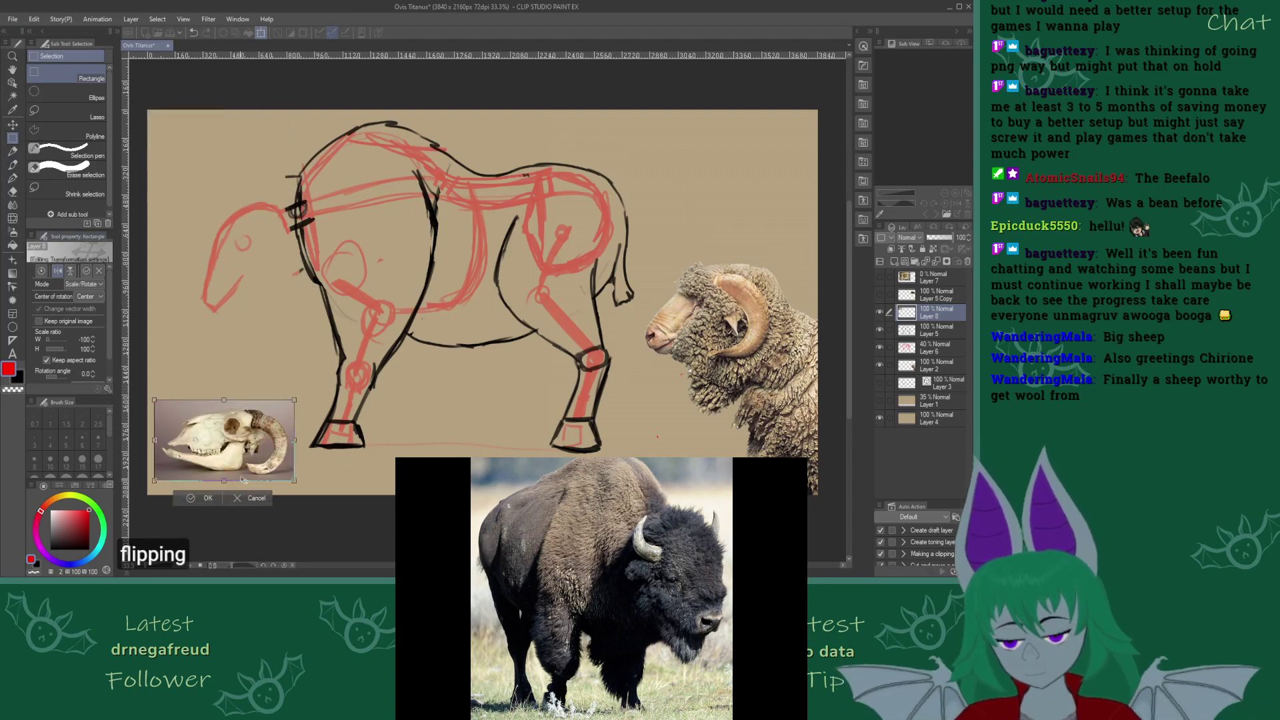
left_click(206, 498)
Mark the skull photo's nose tip in red on Layer 6 and move the photo's layer beneath that layer
left_click(12, 164)
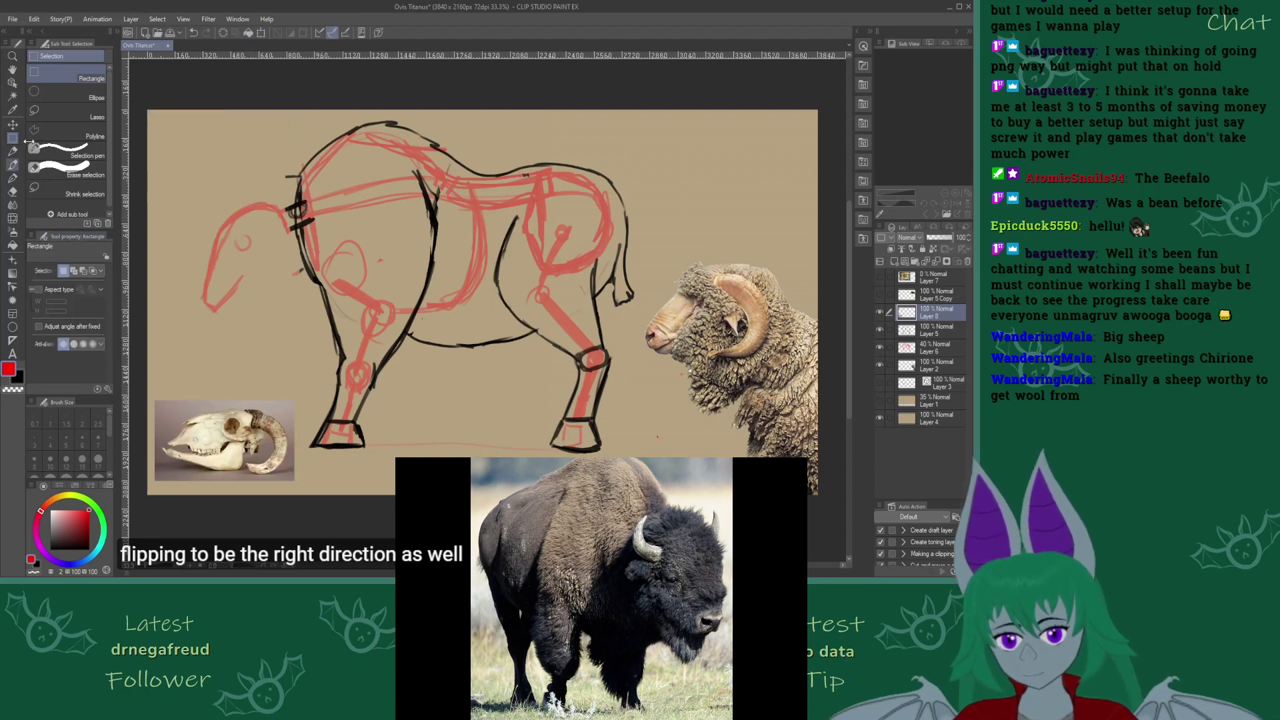
left_click(941, 347)
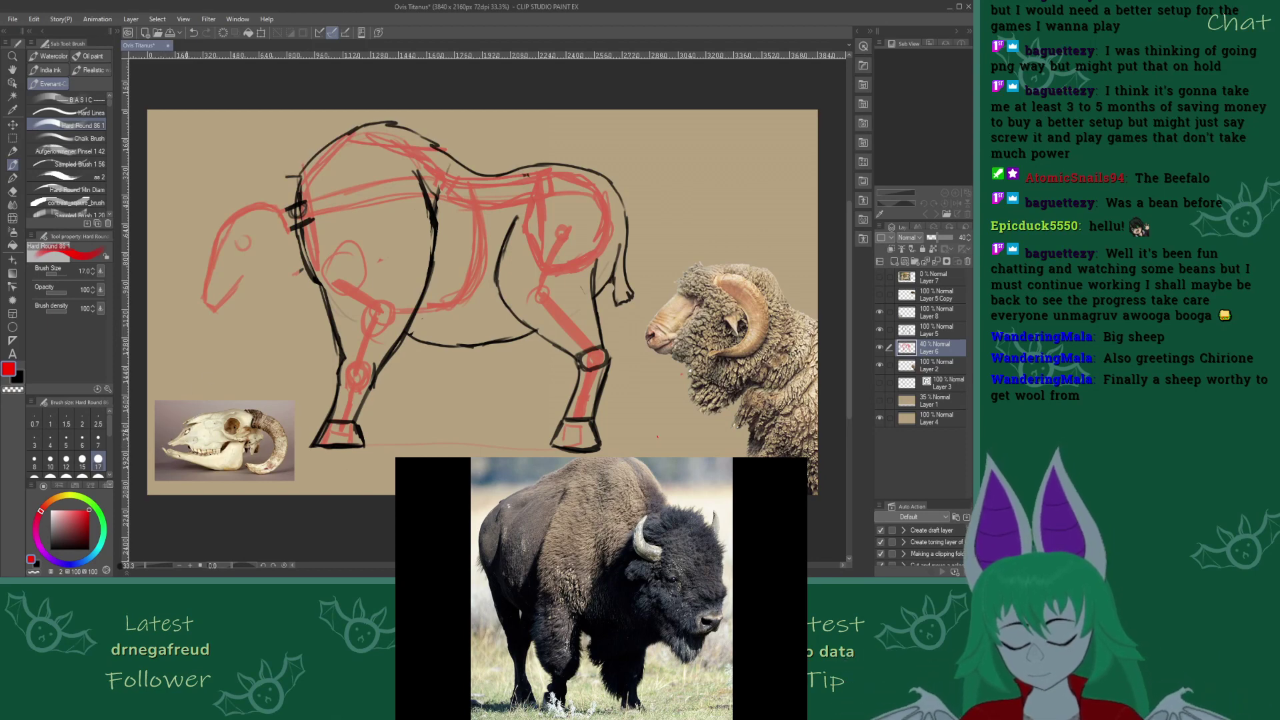
left_click_drag(936, 317, 942, 350)
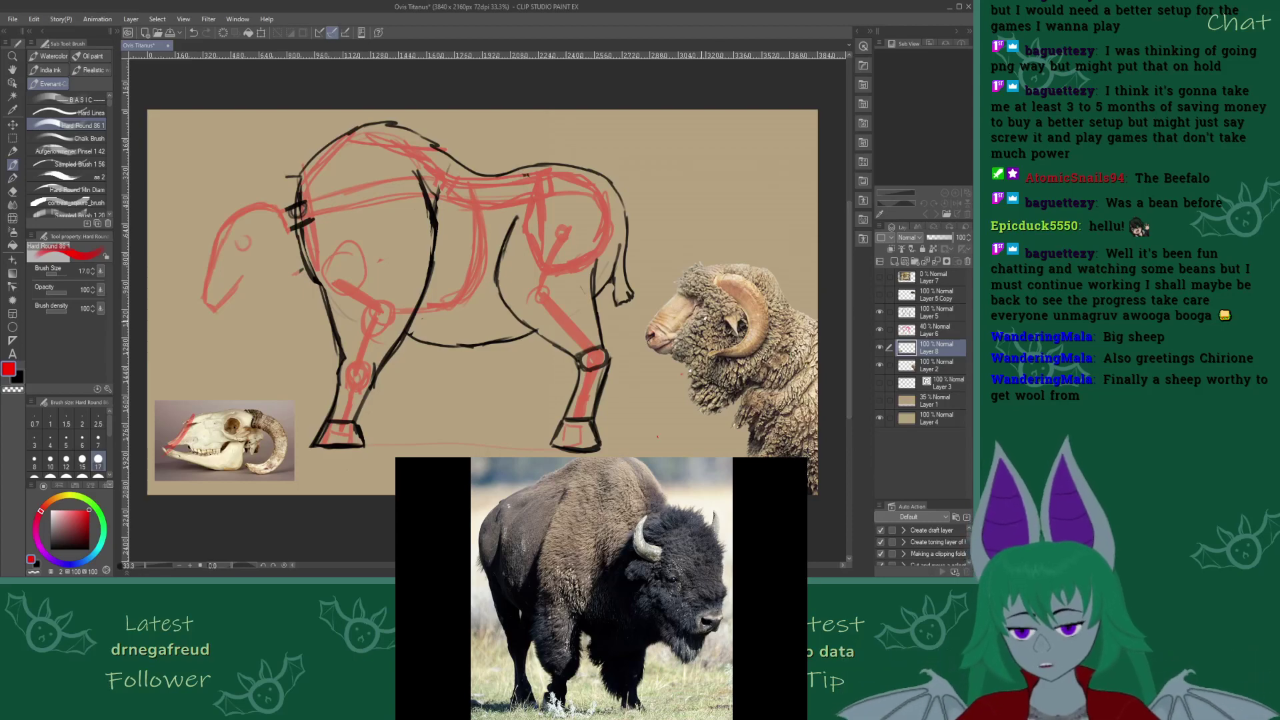
Try a curved red line across the sheep reference's muzzle to mark off the nose, and undo it
mouse_move(657, 308)
left_mouse_down()
mouse_move(661, 349)
mouse_move(659, 301)
left_mouse_up()
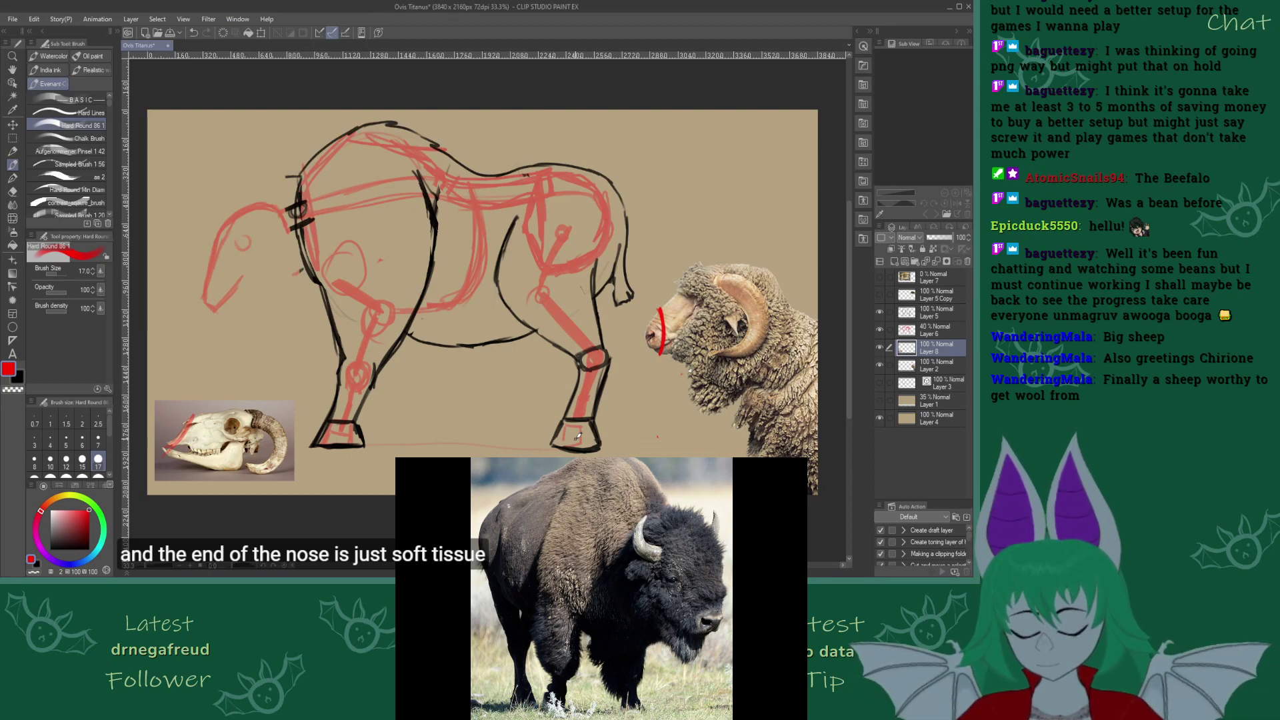
key("ctrl+z")
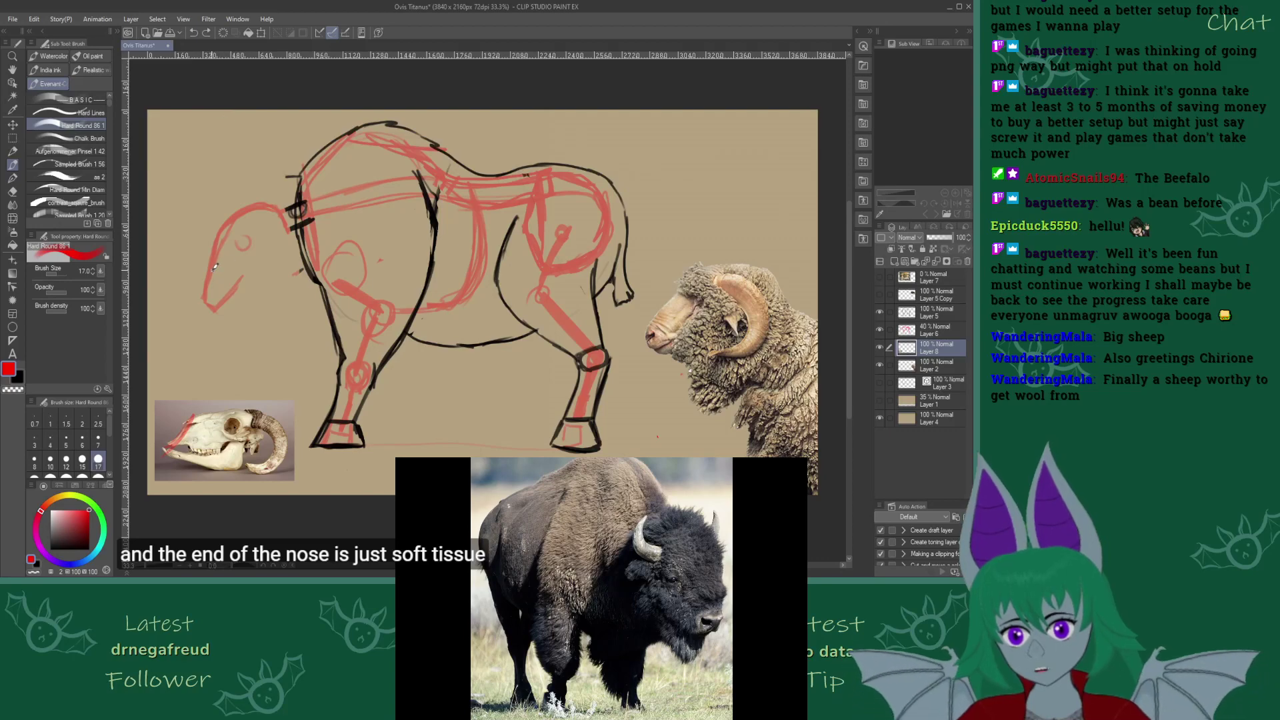
On Layer 6, erase the stray outer red line along the front of the skull's muzzle
left_click_drag(212, 270, 218, 266)
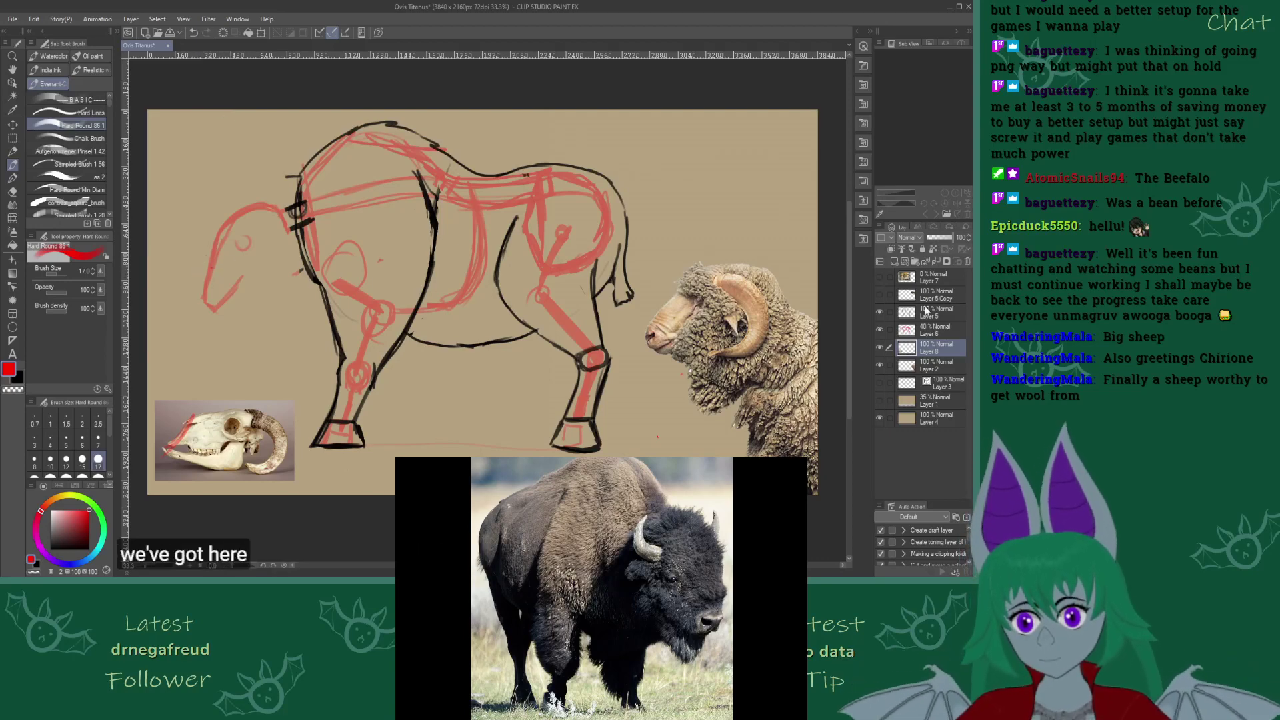
left_click(928, 334)
left_click(880, 330)
left_click(879, 329)
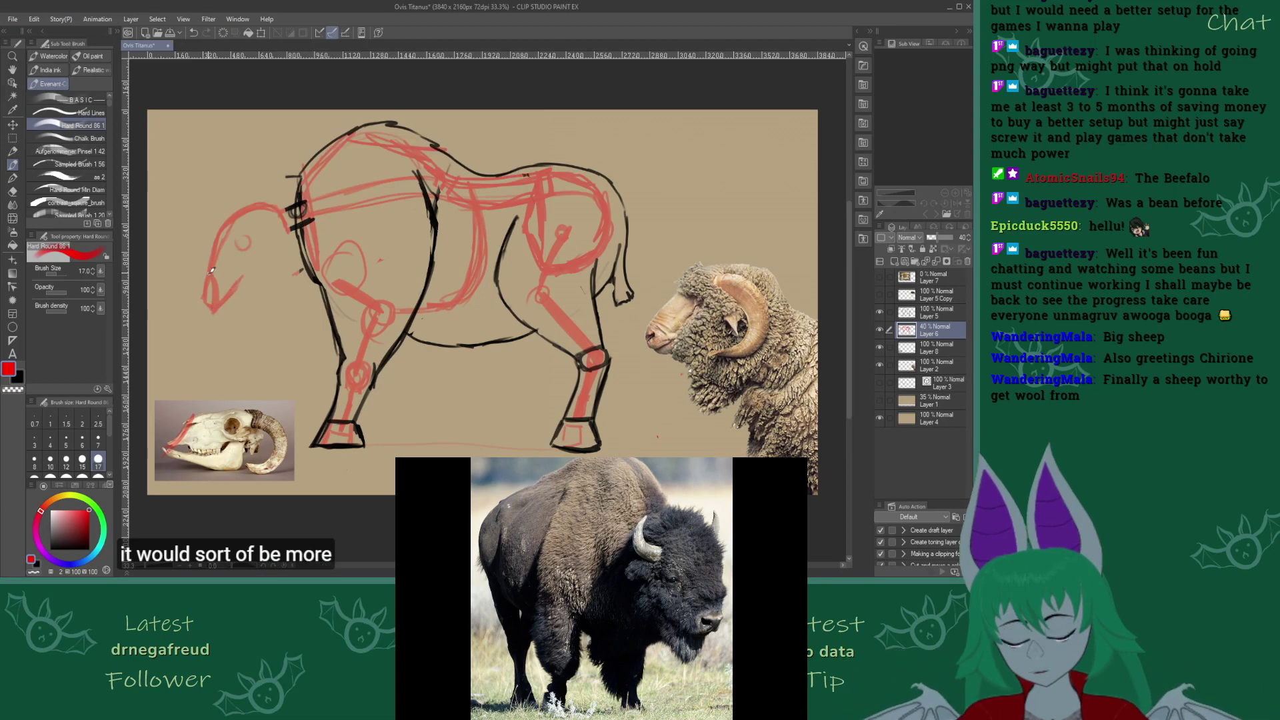
key("e")
left_click_drag(206, 293, 202, 269)
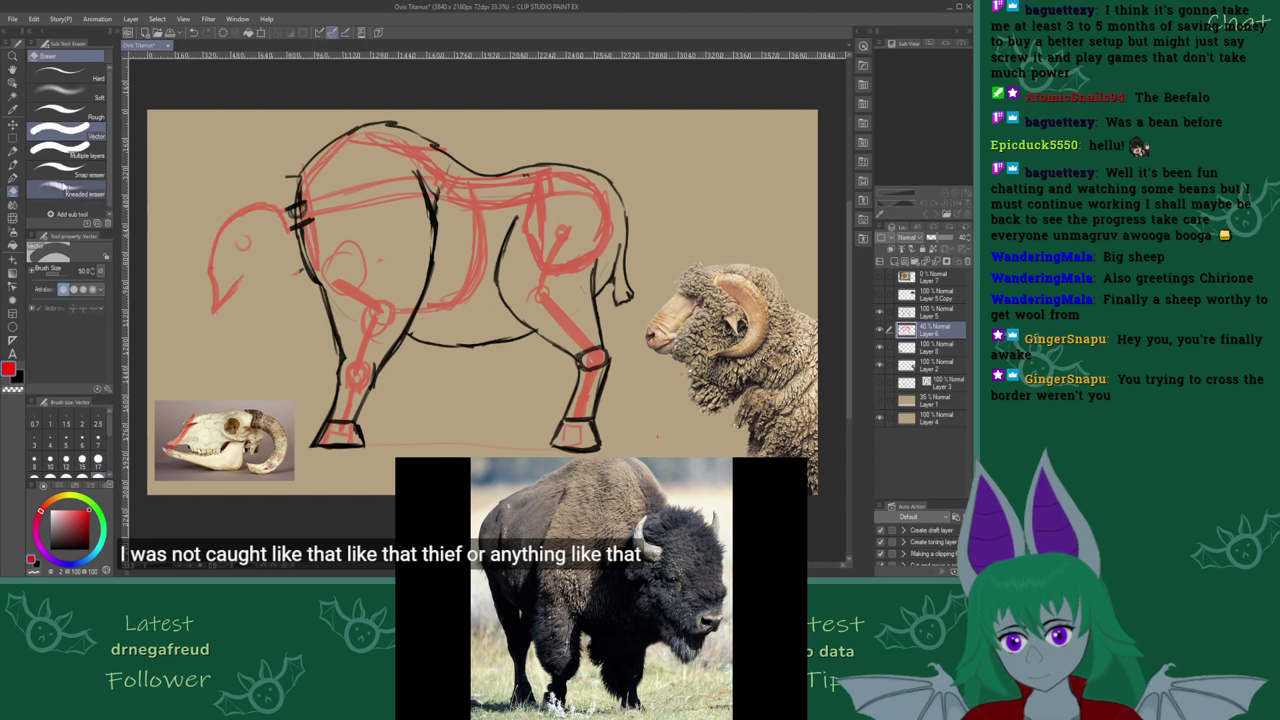
Lasso the red line under the skull's muzzle, shift it slightly with a transform, and draw the lower jaw in red
left_click(12, 165)
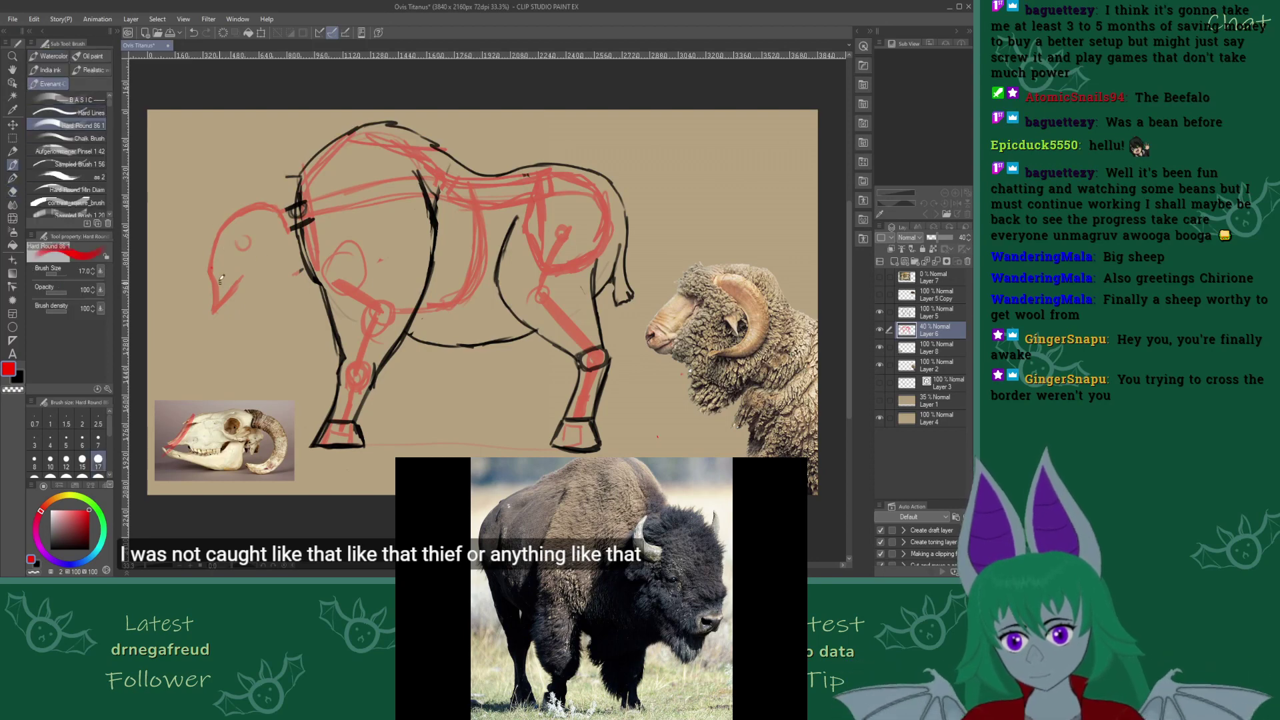
key("m")
left_click(64, 113)
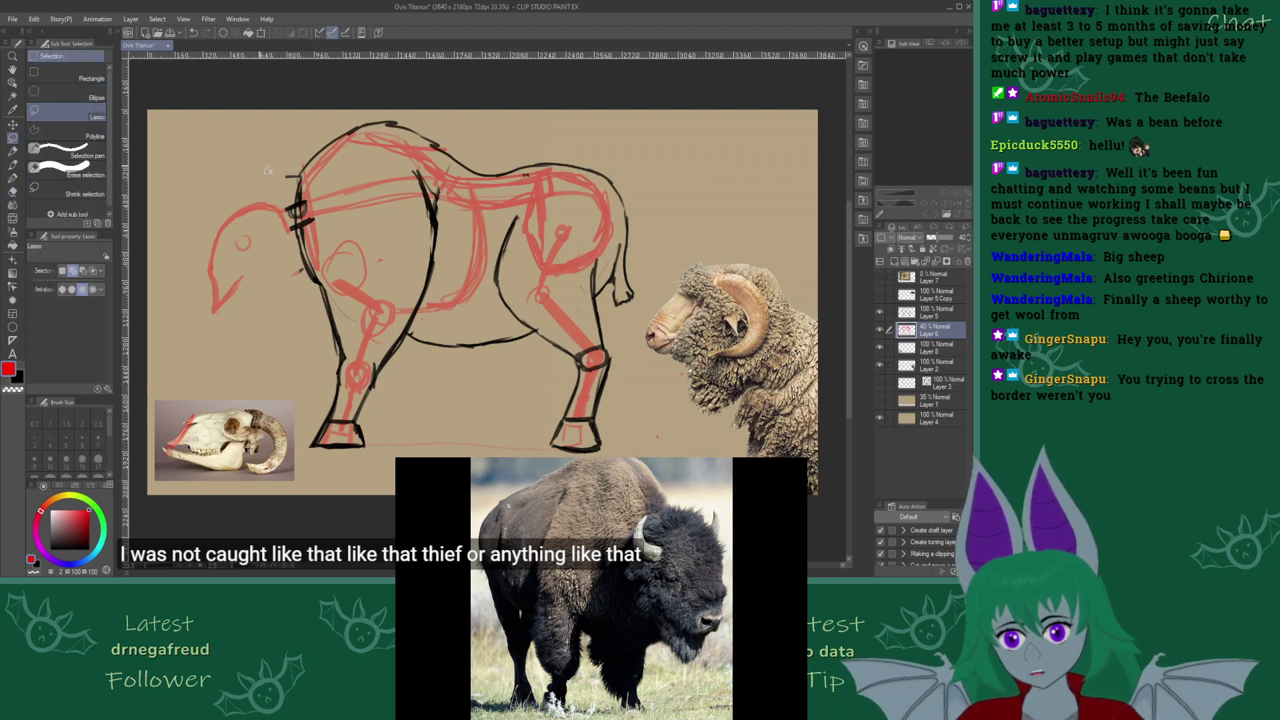
mouse_move(208, 331)
left_mouse_down()
mouse_move(258, 254)
mouse_move(218, 278)
mouse_move(195, 332)
left_mouse_up()
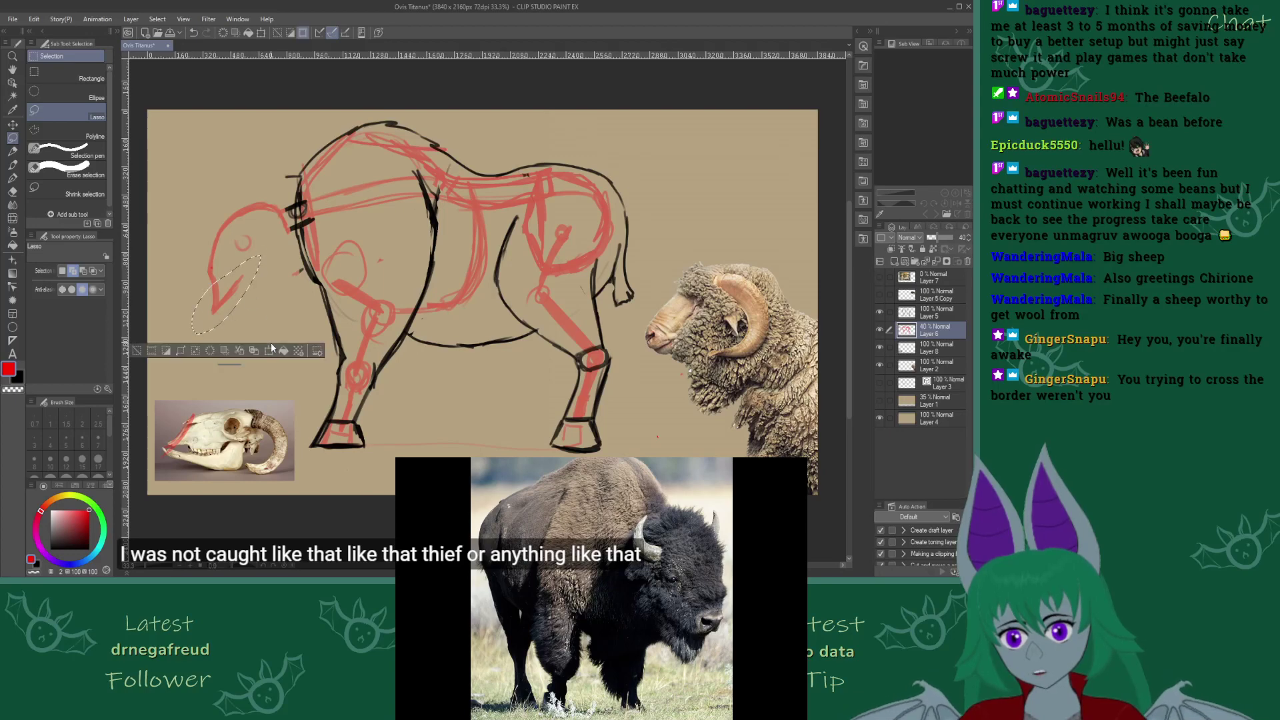
left_click(268, 350)
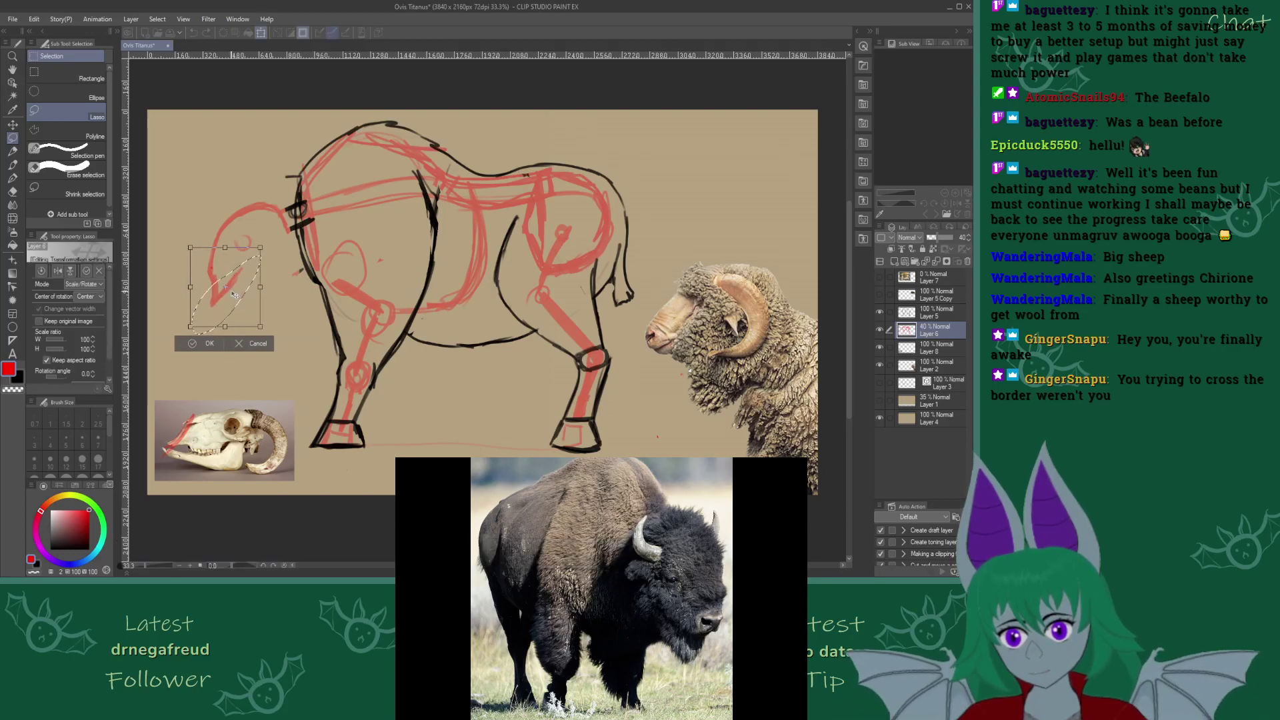
left_click(209, 346)
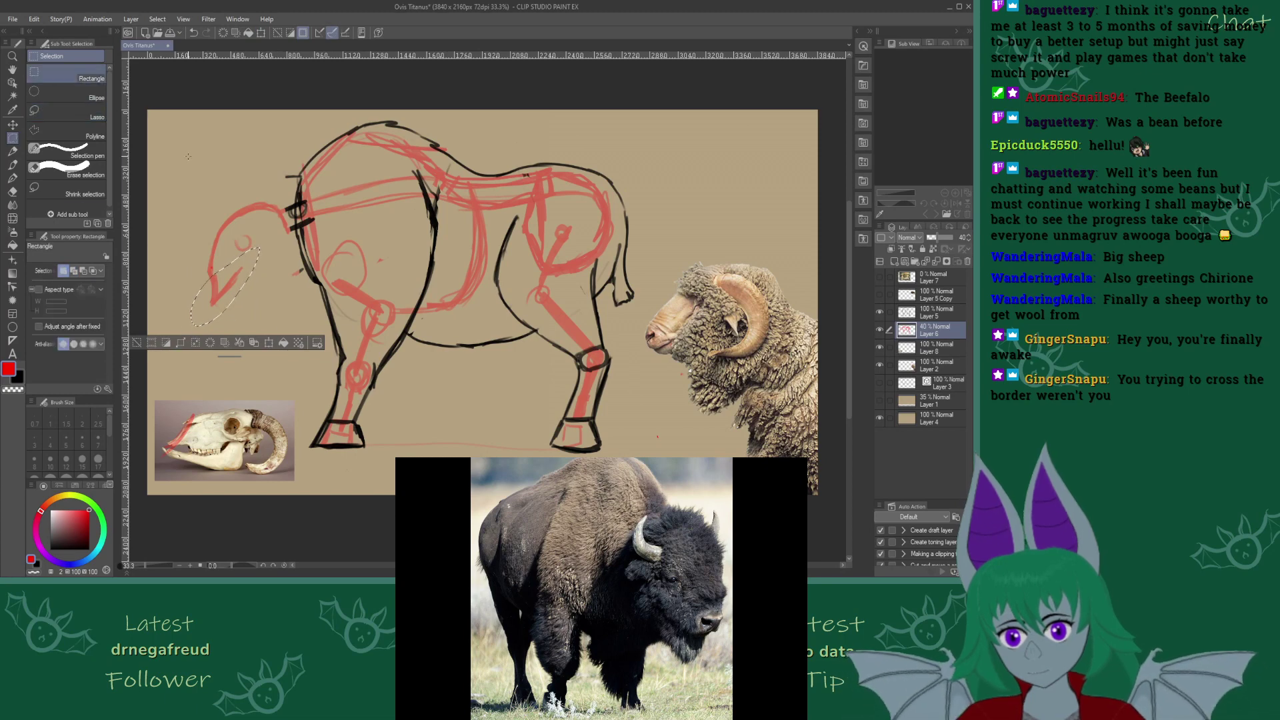
key("ctrl+d")
key("b")
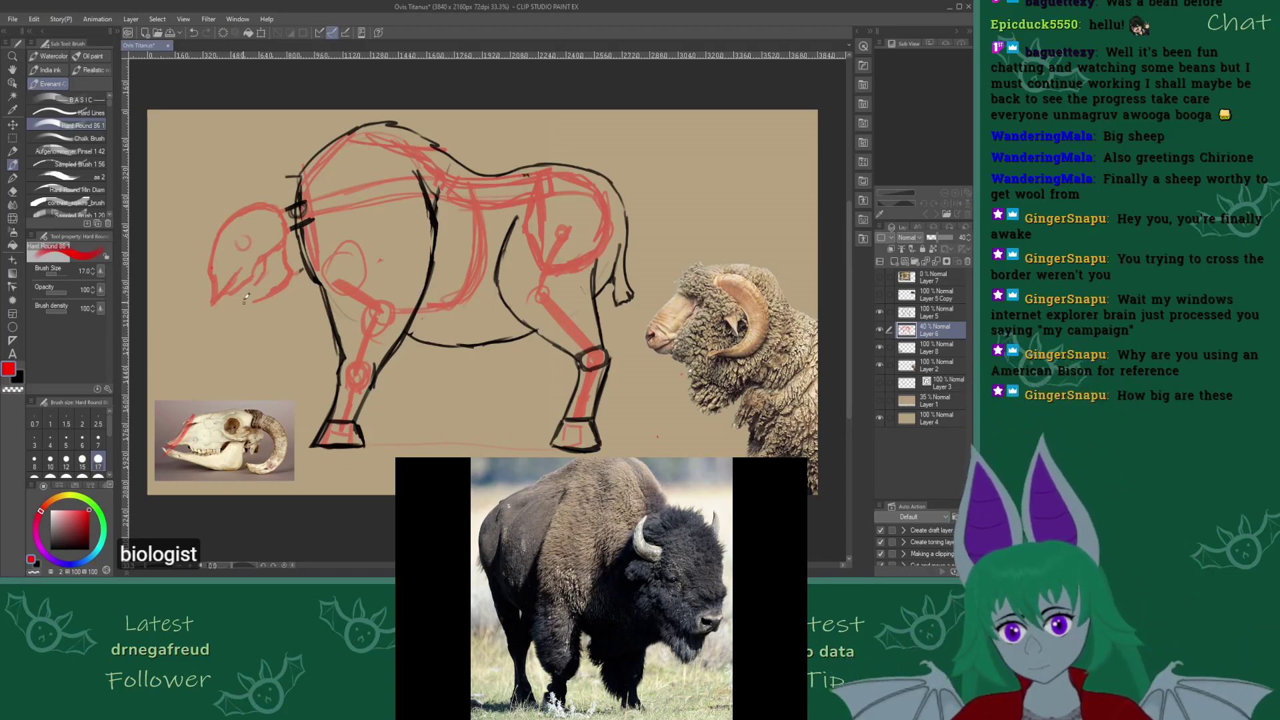
mouse_move(214, 308)
left_mouse_down()
mouse_move(278, 289)
mouse_move(215, 312)
mouse_move(270, 284)
mouse_move(216, 310)
mouse_move(263, 273)
mouse_move(229, 298)
mouse_move(258, 280)
mouse_move(235, 294)
left_mouse_up()
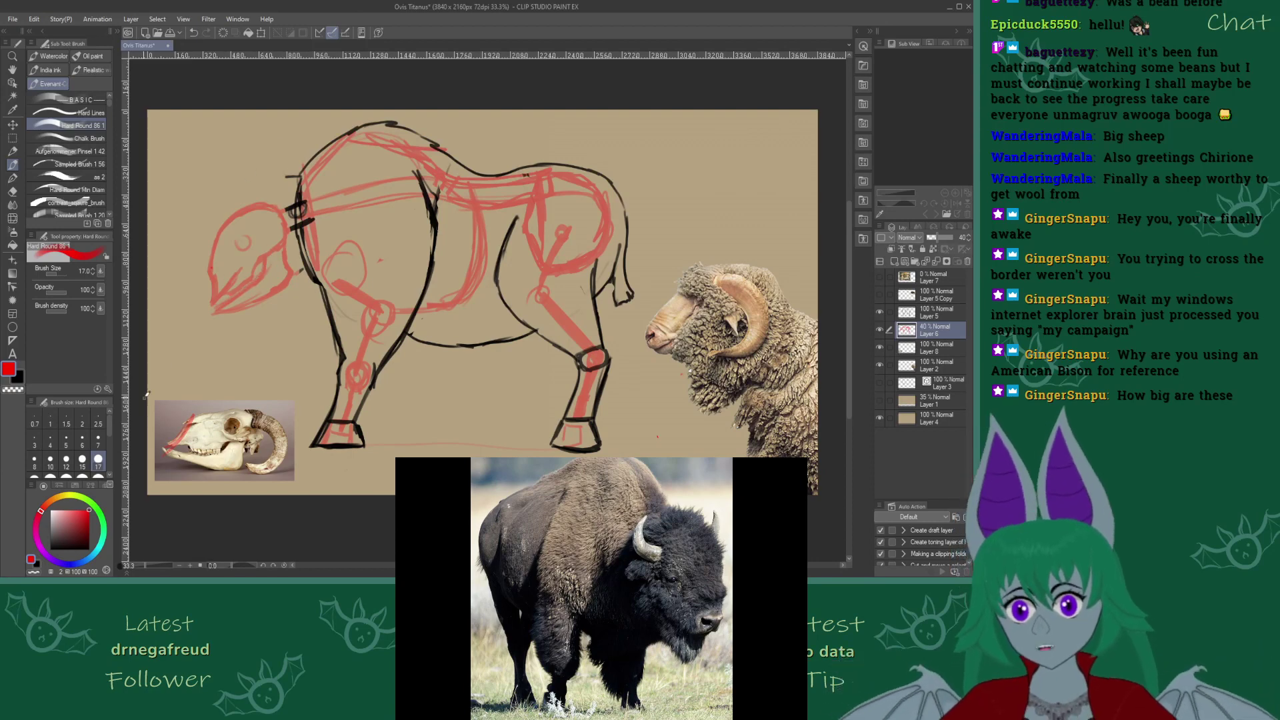
Make Layer 5 the active layer and switch the drawing colour to black
left_click(934, 315)
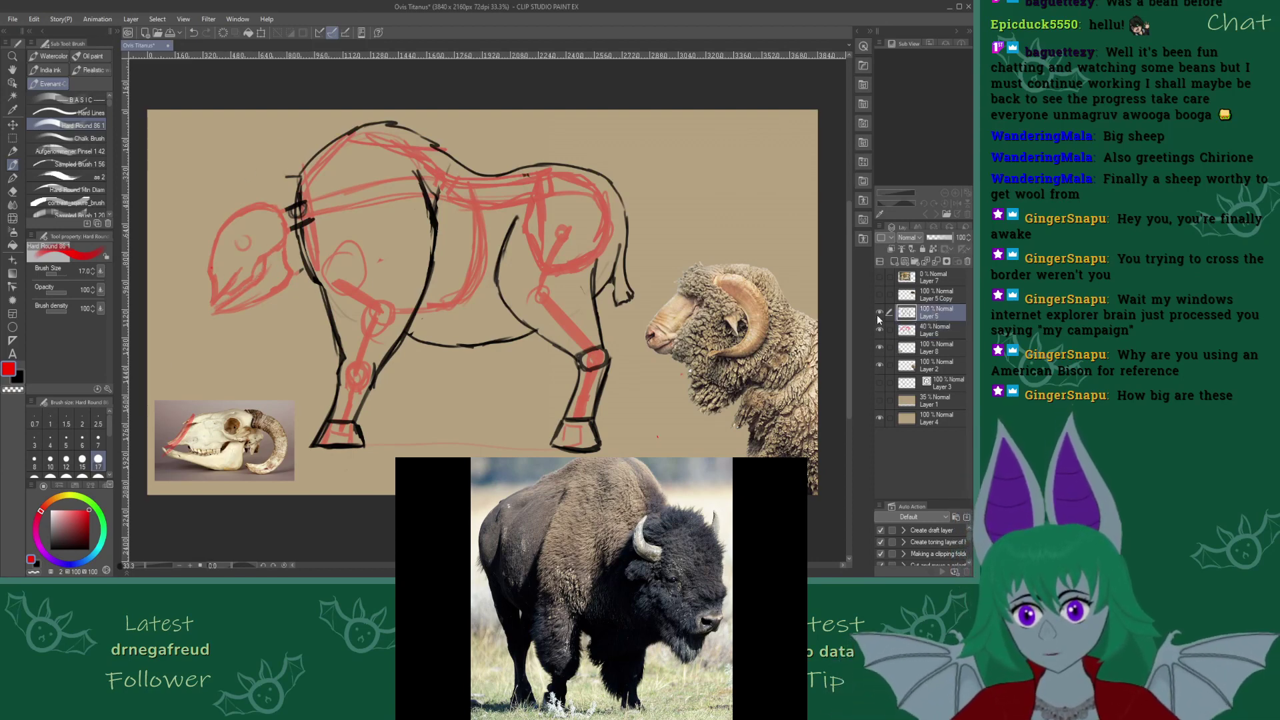
left_click(878, 312)
left_click(879, 312)
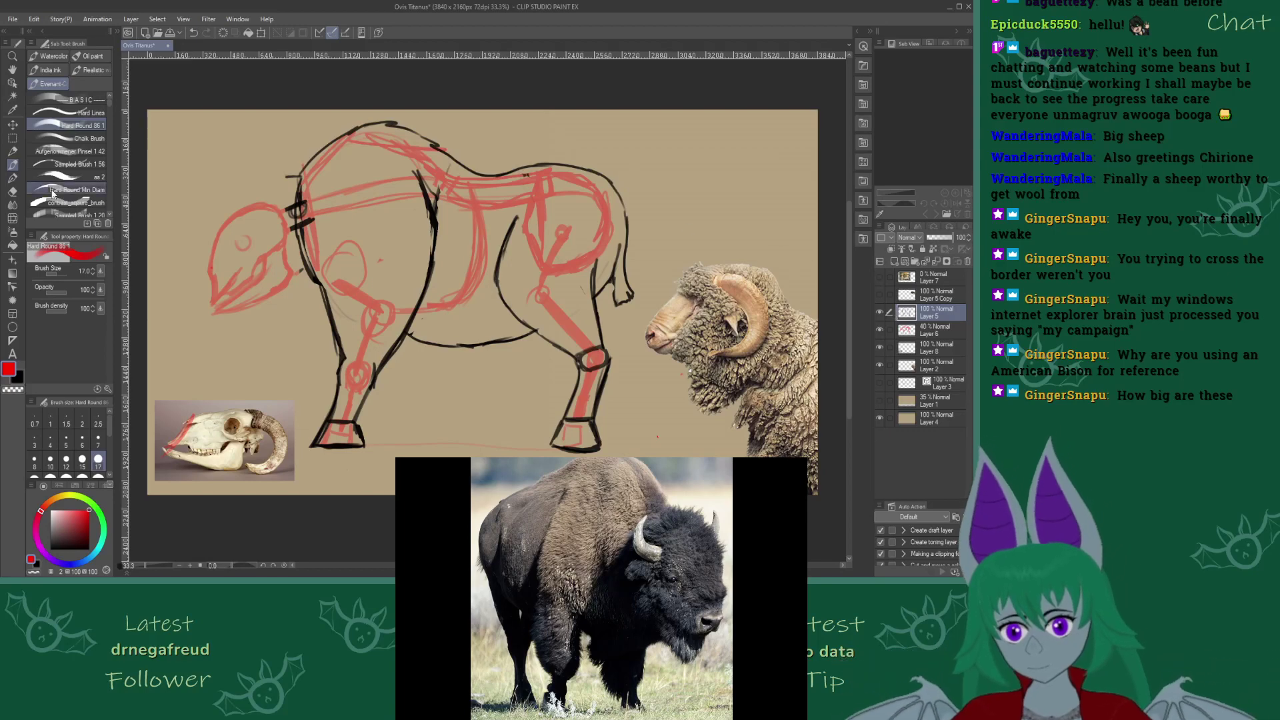
left_click(31, 571)
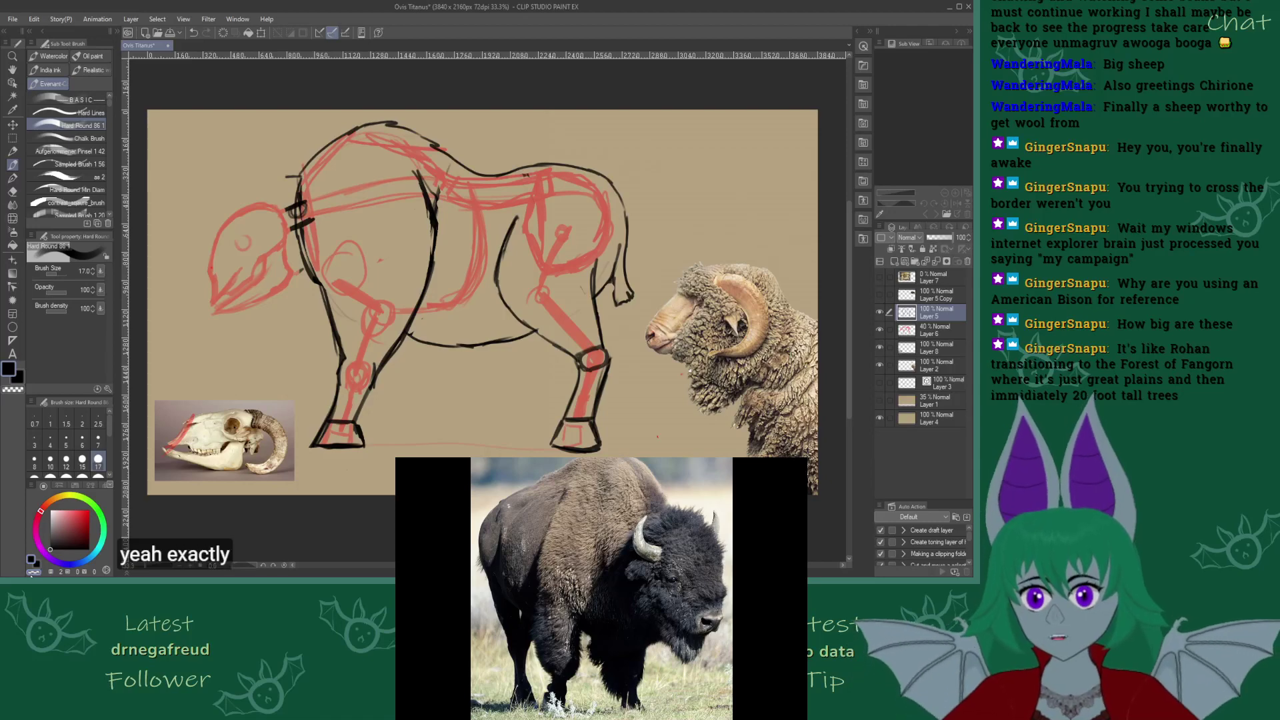
Sketch a stepped tree-line diagram in the empty area above the sheep reference, and undo it
left_click_drag(846, 327, 846, 282)
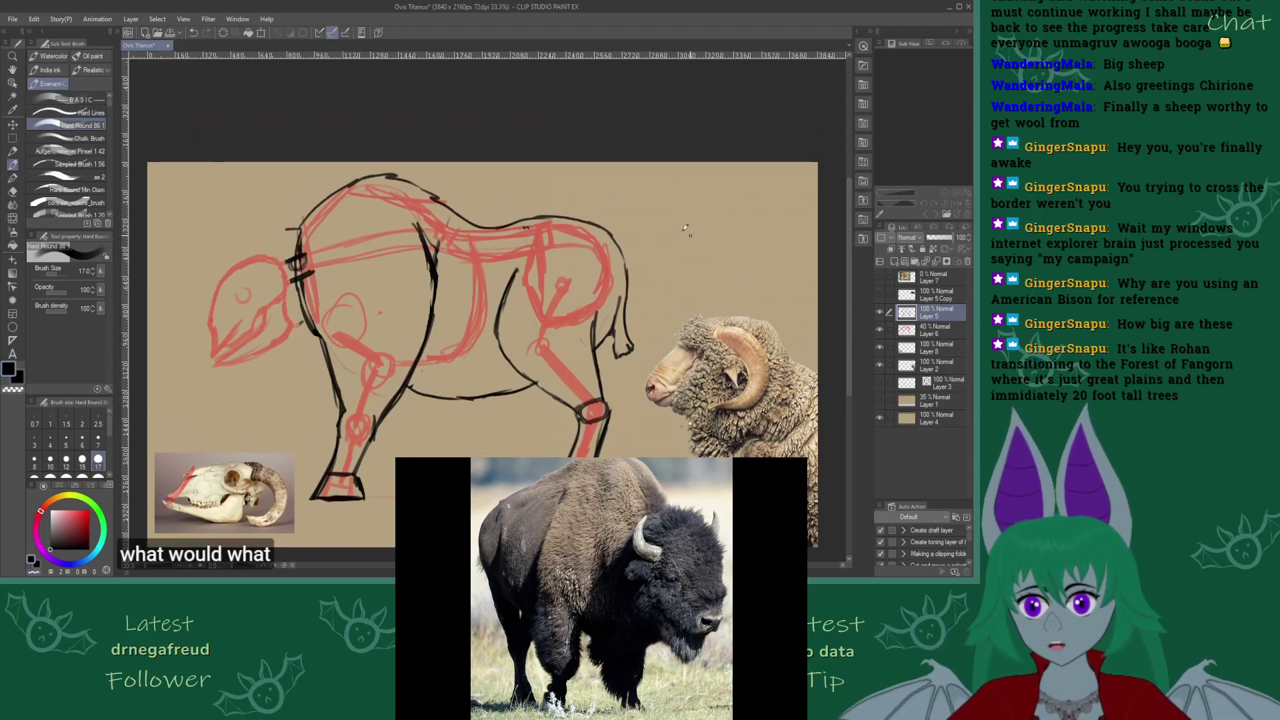
mouse_move(594, 177)
left_mouse_down()
mouse_move(704, 182)
mouse_move(686, 303)
left_mouse_up()
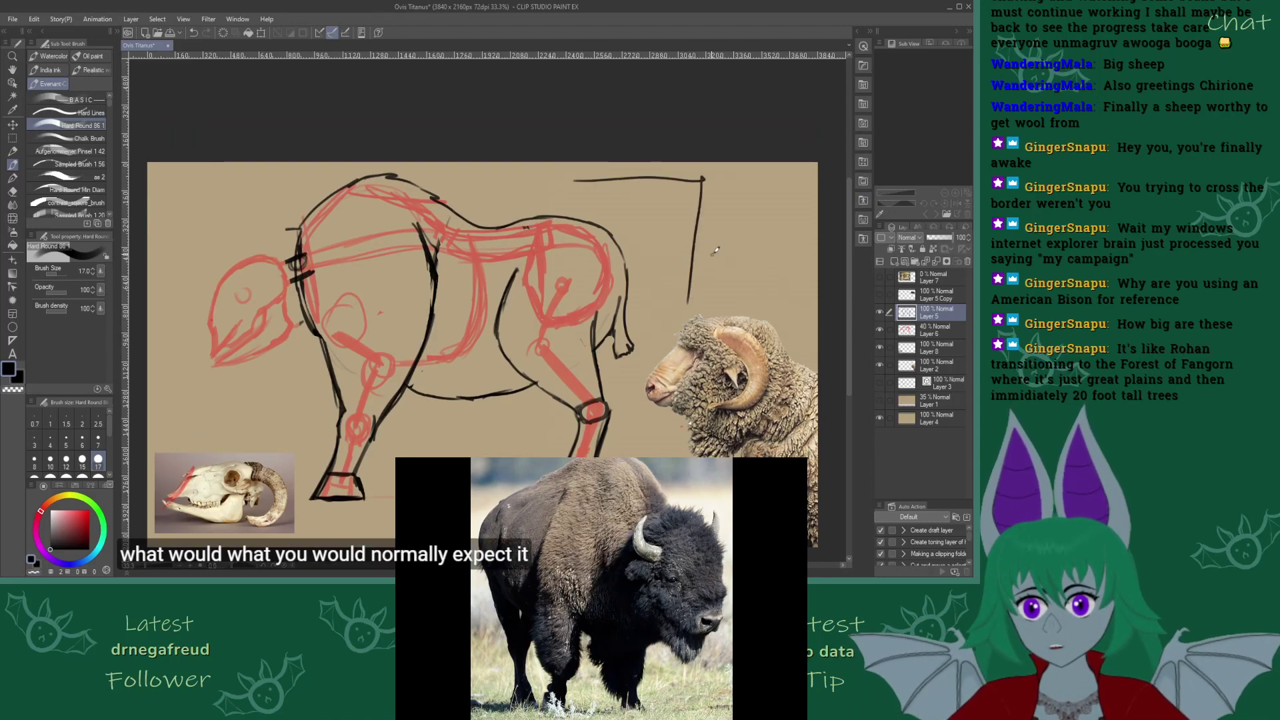
mouse_move(695, 239)
left_mouse_down()
mouse_move(778, 279)
mouse_move(780, 295)
mouse_move(823, 298)
left_mouse_up()
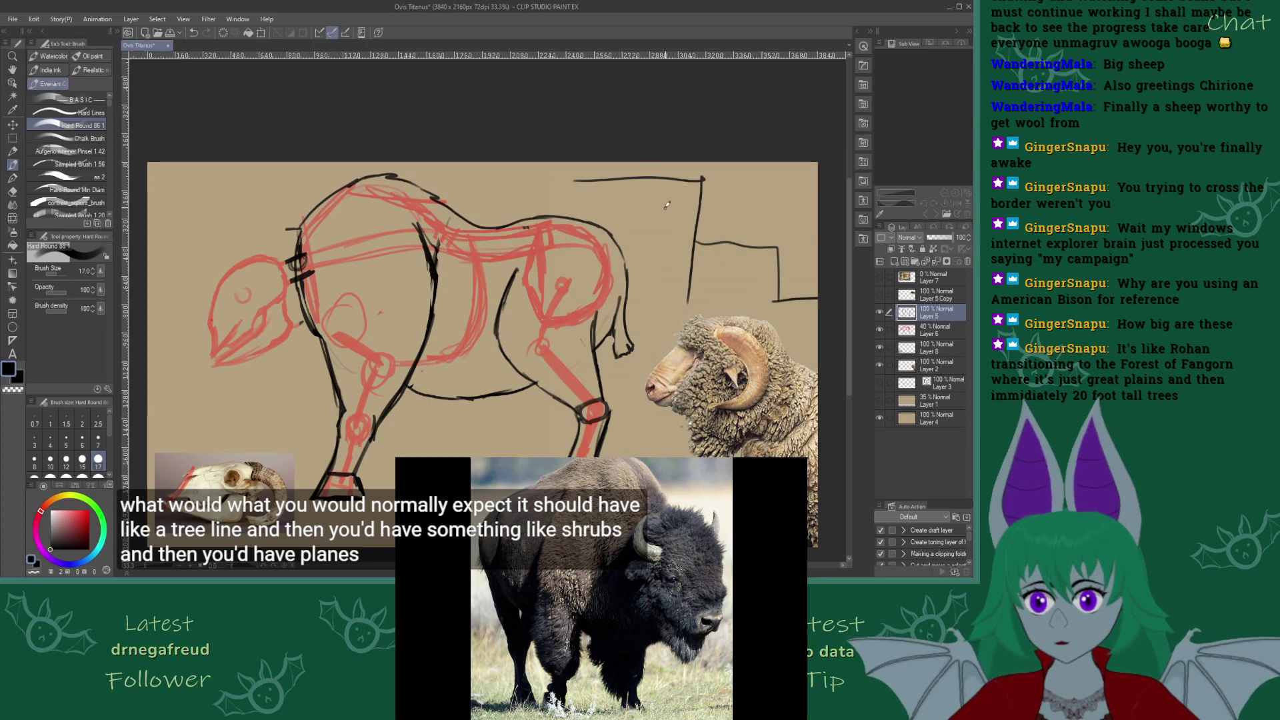
mouse_move(667, 200)
left_mouse_down()
mouse_move(745, 297)
mouse_move(742, 243)
mouse_move(737, 273)
left_mouse_up()
mouse_move(720, 241)
left_mouse_down()
mouse_move(732, 301)
mouse_move(716, 280)
left_mouse_up()
mouse_move(708, 255)
left_mouse_down()
mouse_move(754, 258)
mouse_move(815, 297)
left_mouse_up()
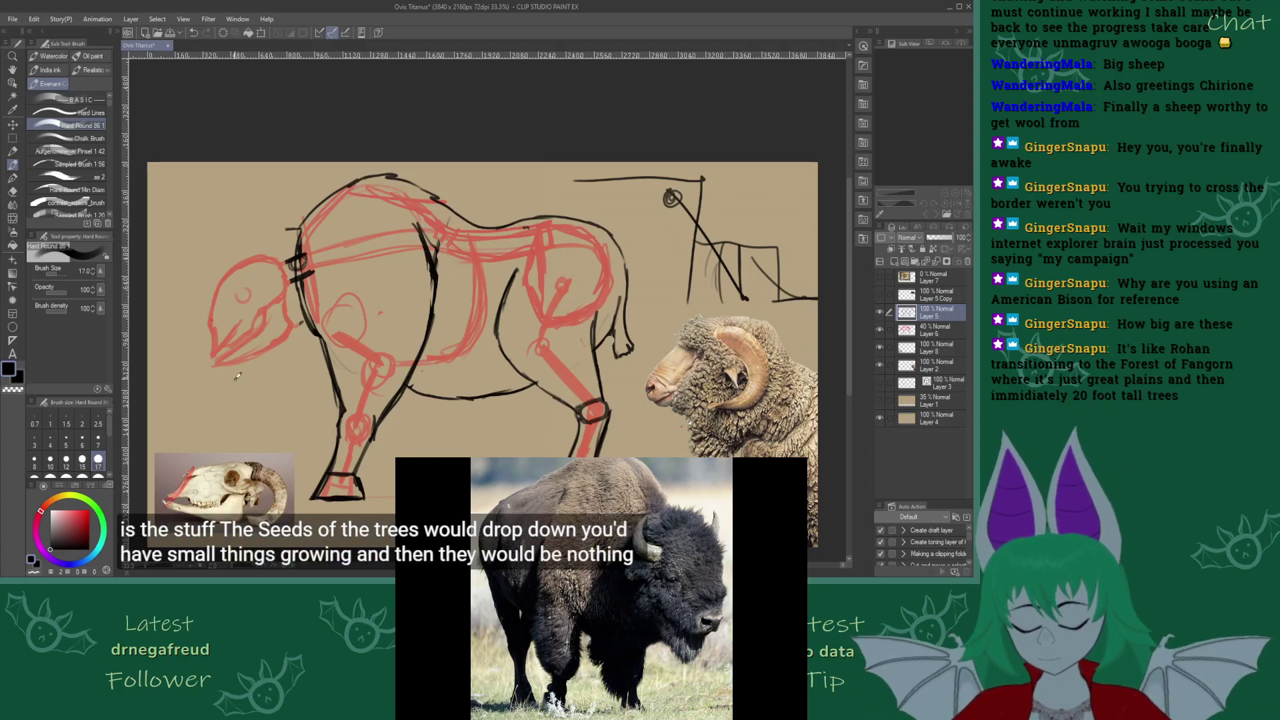
key("ctrl+z")
key("ctrl+z")
key("ctrl+z")
key("ctrl+z")
key("ctrl+z")
key("ctrl+z")
key("ctrl+z")
key("ctrl+z")
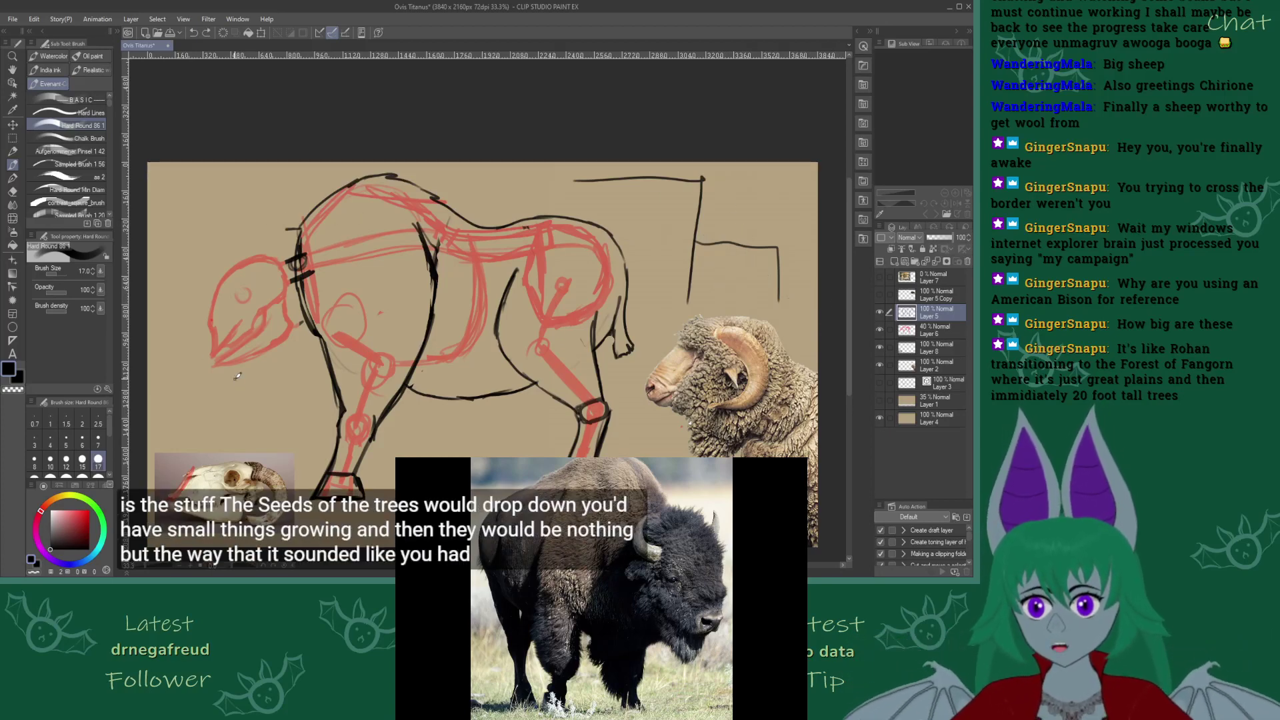
Sketch a single sharp drop with a small oval at its foot above the sheep reference, and undo it
mouse_move(623, 180)
left_mouse_down()
mouse_move(714, 198)
mouse_move(710, 290)
mouse_move(720, 295)
mouse_move(709, 297)
mouse_move(932, 291)
left_mouse_up()
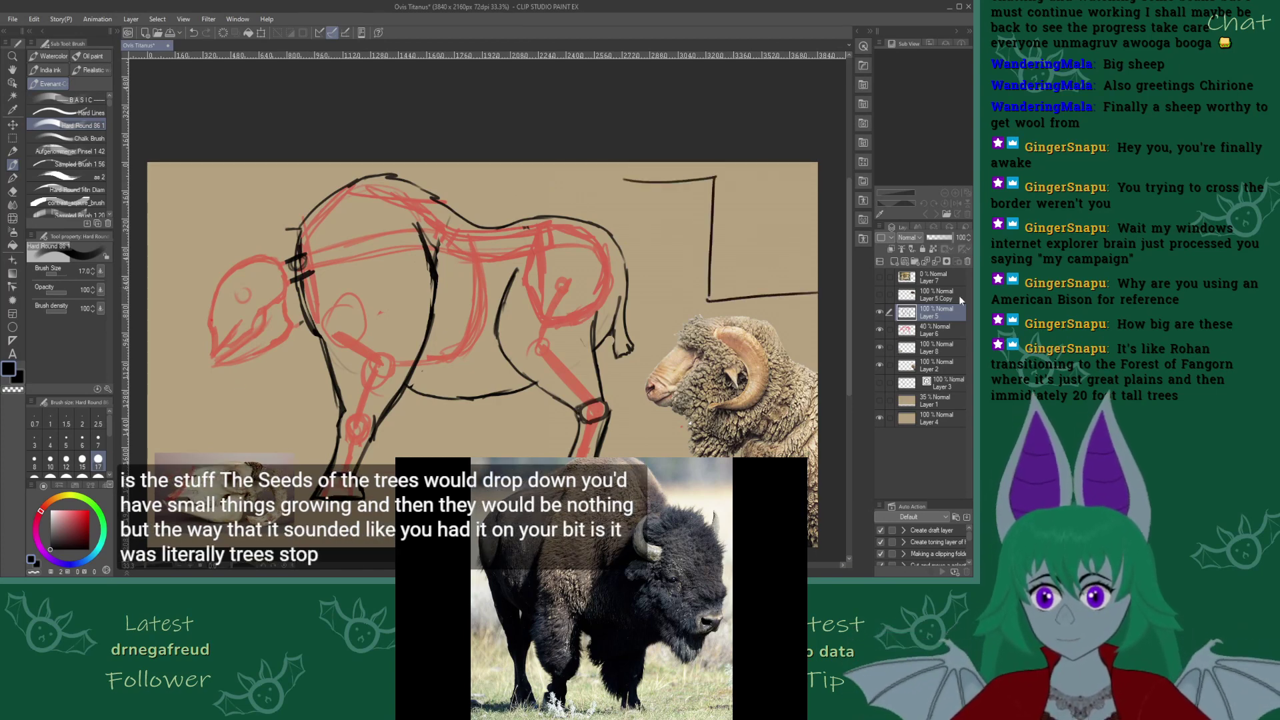
mouse_move(720, 299)
left_mouse_down()
mouse_move(752, 268)
mouse_move(723, 287)
left_mouse_up()
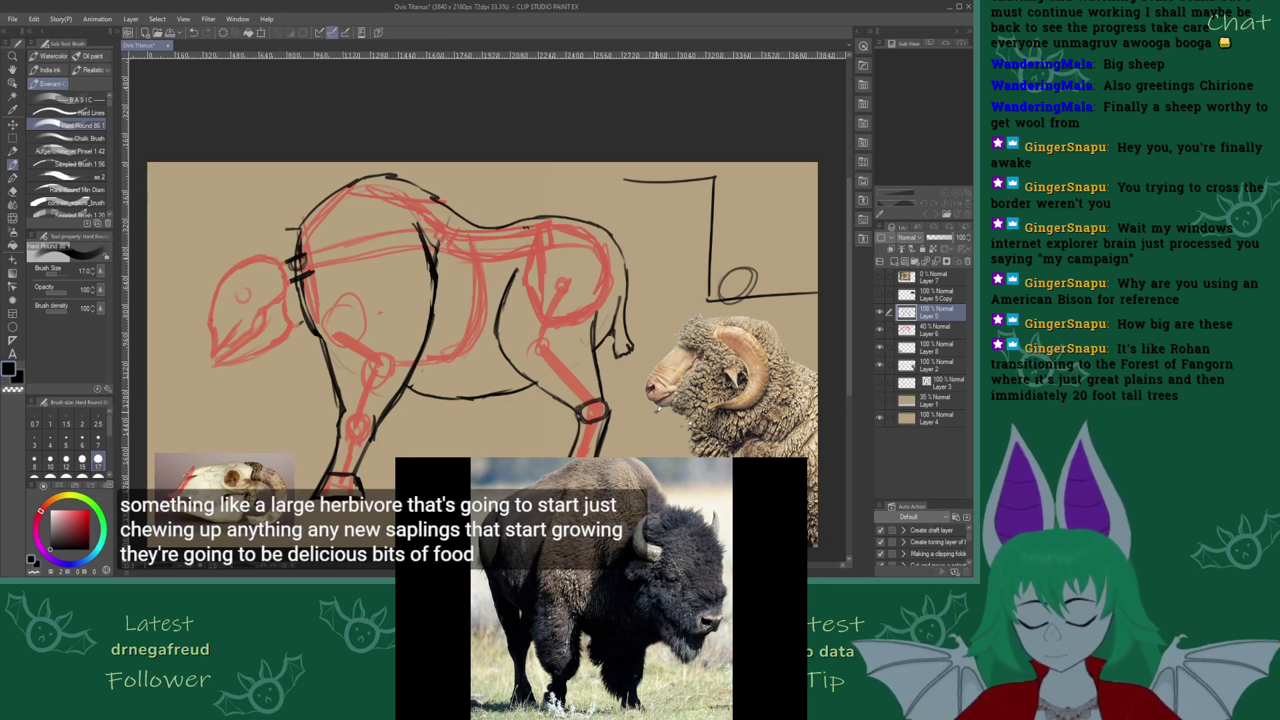
key("ctrl+z")
key("ctrl+z")
key("ctrl+z")
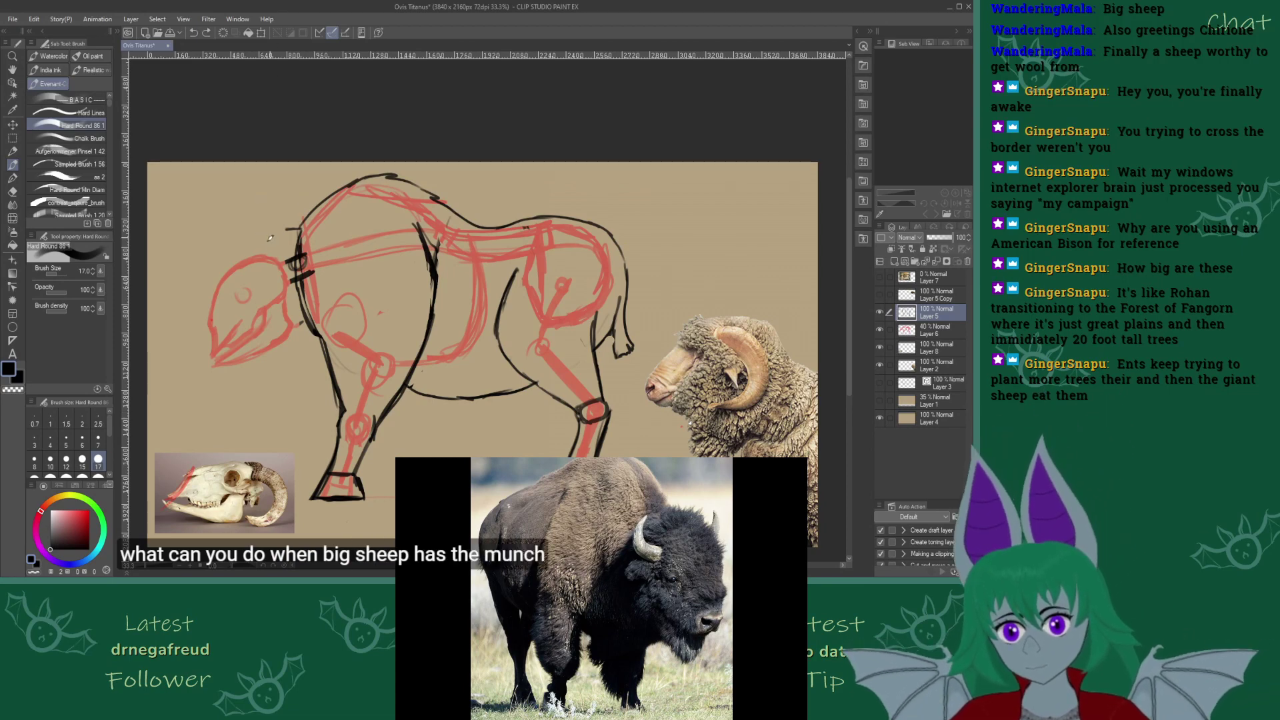
Outline the lowered head in black around the red skull, from neck over forehead and muzzle to jaw, and add the nostril and eye
mouse_move(206, 296)
left_mouse_down()
mouse_move(233, 252)
mouse_move(296, 235)
mouse_move(336, 194)
left_mouse_up()
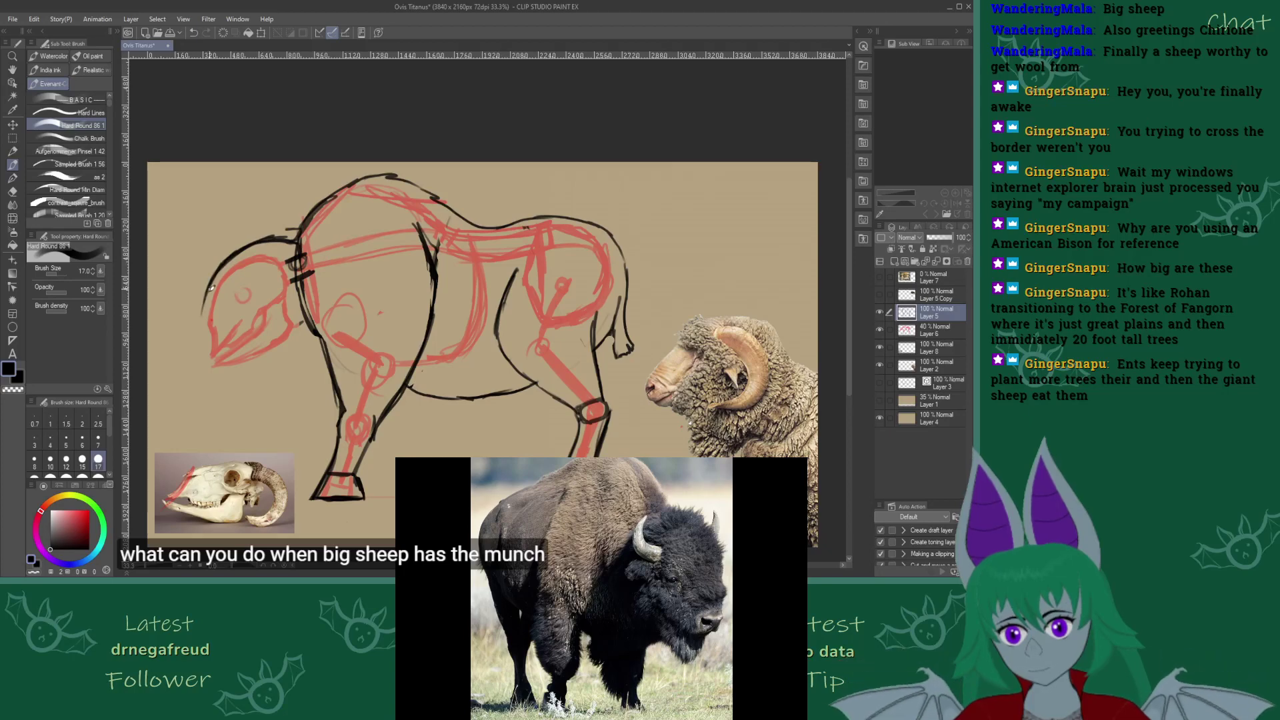
left_click_drag(210, 287, 209, 317)
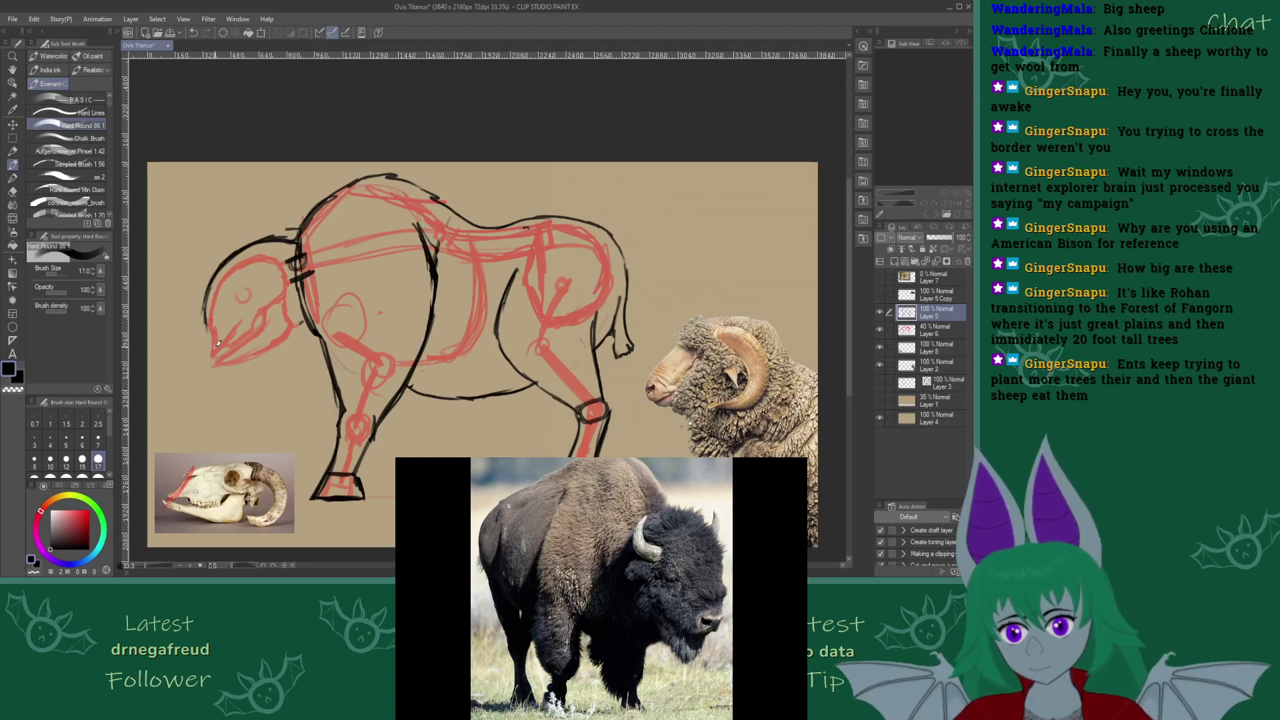
mouse_move(205, 310)
left_mouse_down()
mouse_move(193, 349)
mouse_move(212, 375)
mouse_move(286, 344)
left_mouse_up()
mouse_move(214, 377)
left_mouse_down()
mouse_move(305, 319)
mouse_move(291, 339)
mouse_move(308, 311)
left_mouse_up()
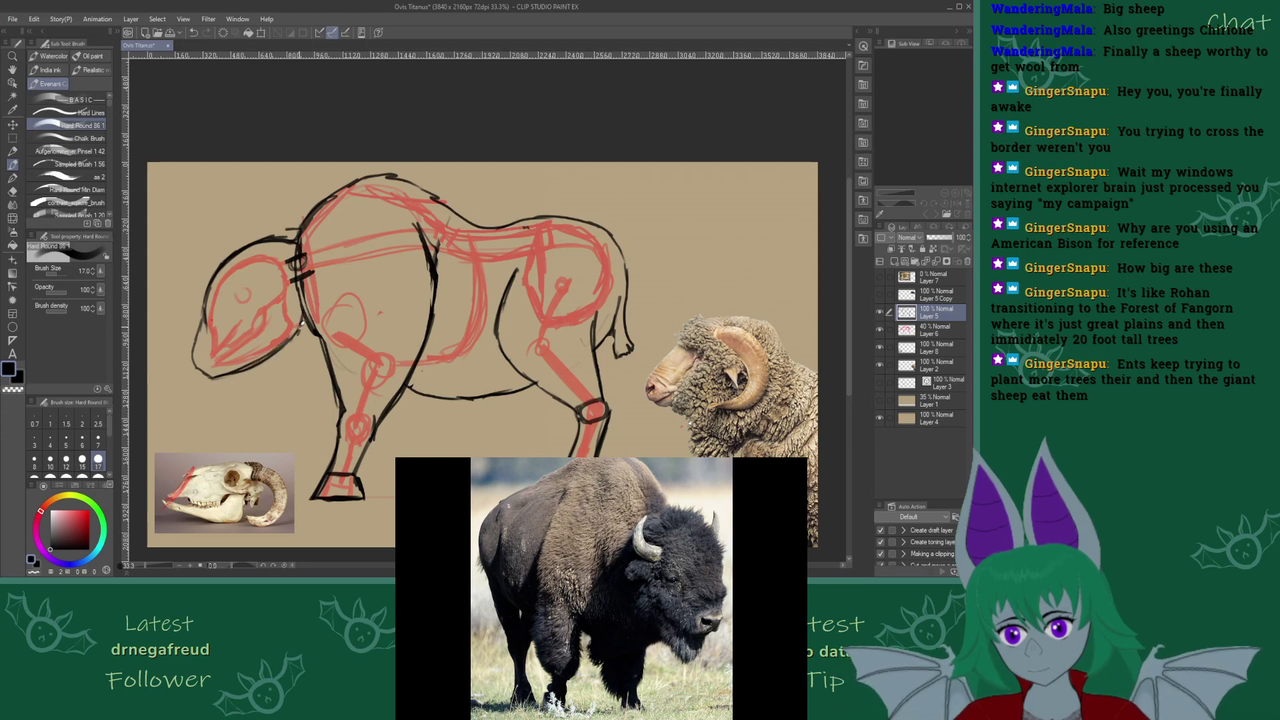
mouse_move(209, 374)
left_mouse_down()
mouse_move(194, 361)
mouse_move(204, 348)
mouse_move(197, 367)
left_mouse_up()
key("ctrl+z")
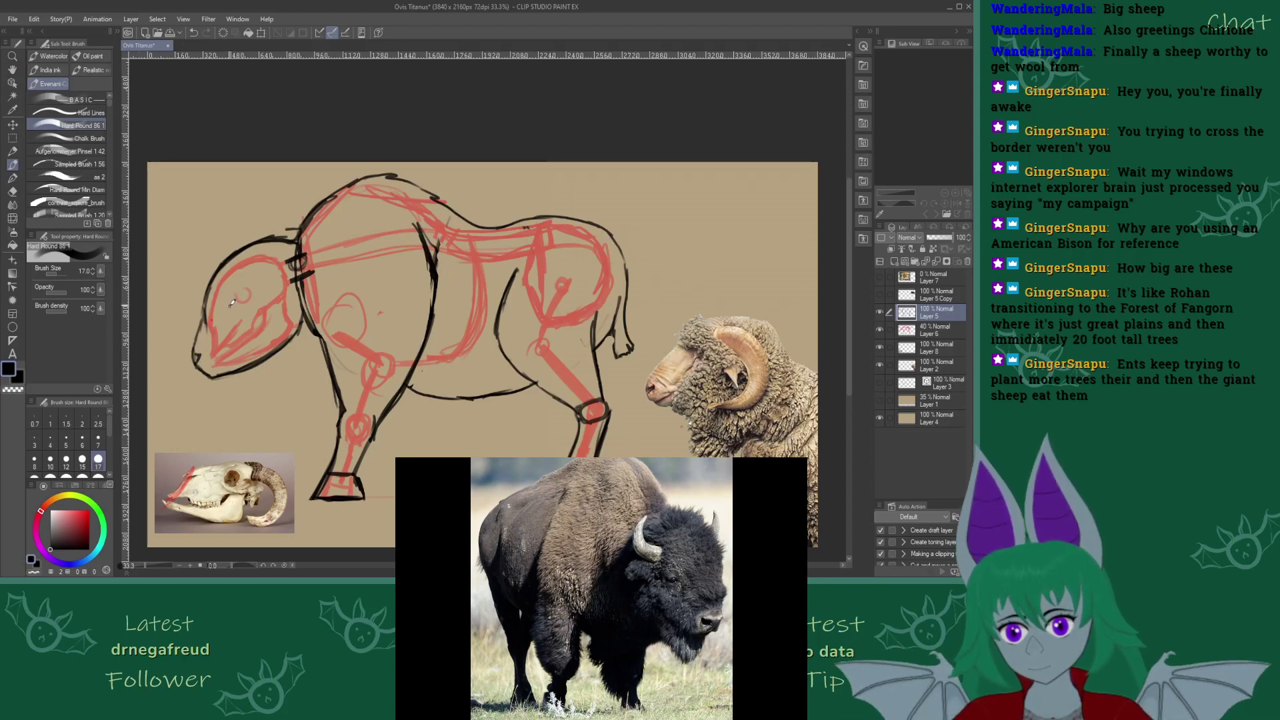
left_click_drag(227, 304, 233, 313)
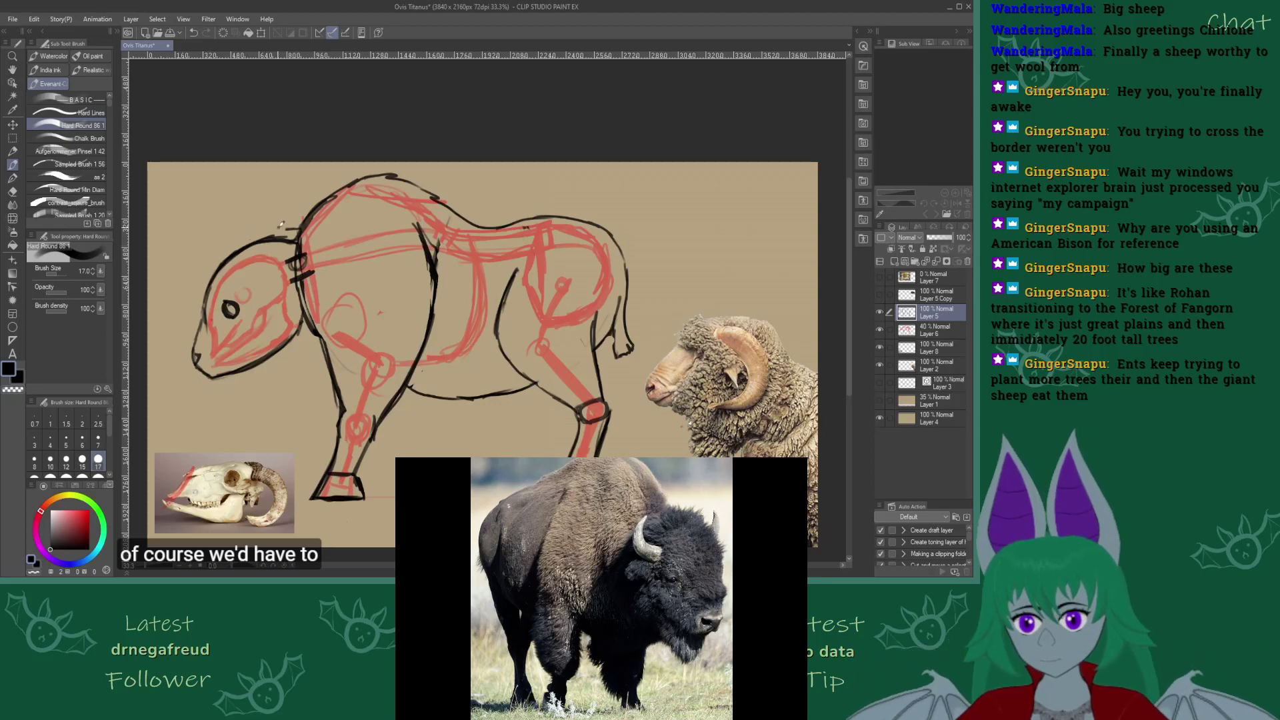
Try a long black horn looping over the head and sweeping down below the jaw, and undo it
mouse_move(244, 268)
left_mouse_down()
mouse_move(241, 222)
mouse_move(279, 240)
mouse_move(302, 324)
mouse_move(265, 410)
mouse_move(214, 408)
mouse_move(269, 371)
mouse_move(243, 273)
left_mouse_up()
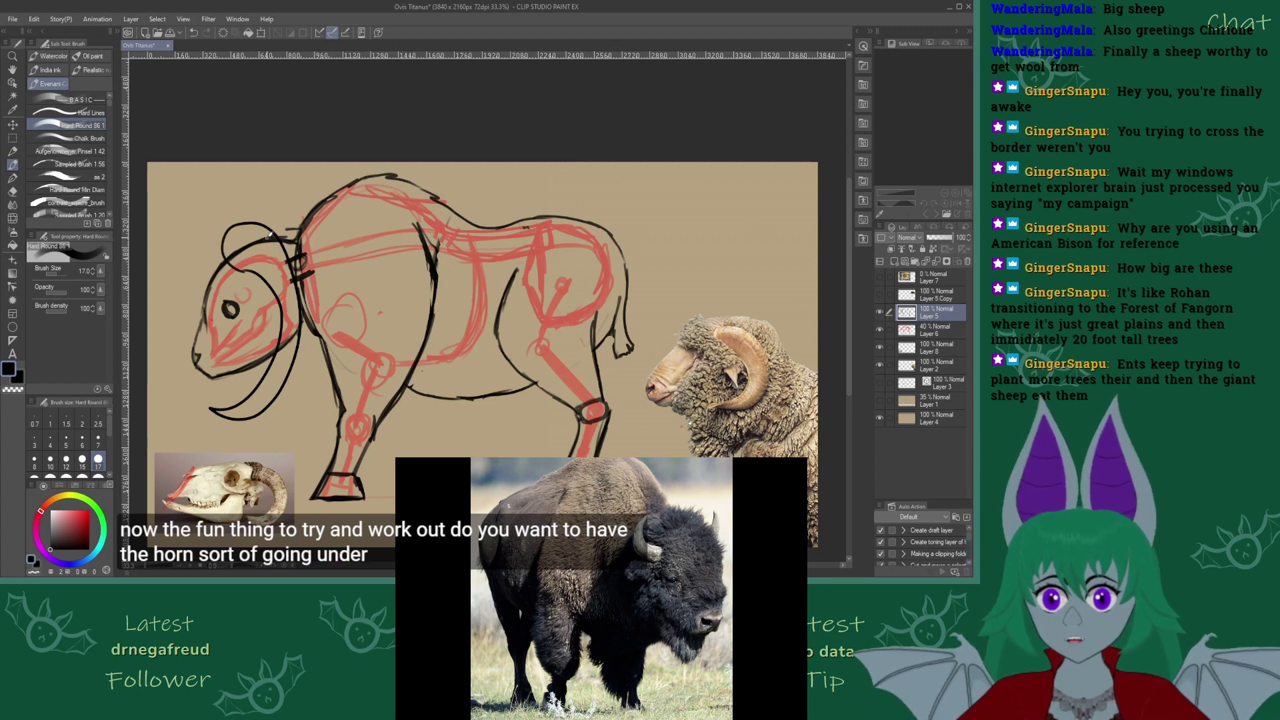
key("ctrl+z")
key("ctrl+z")
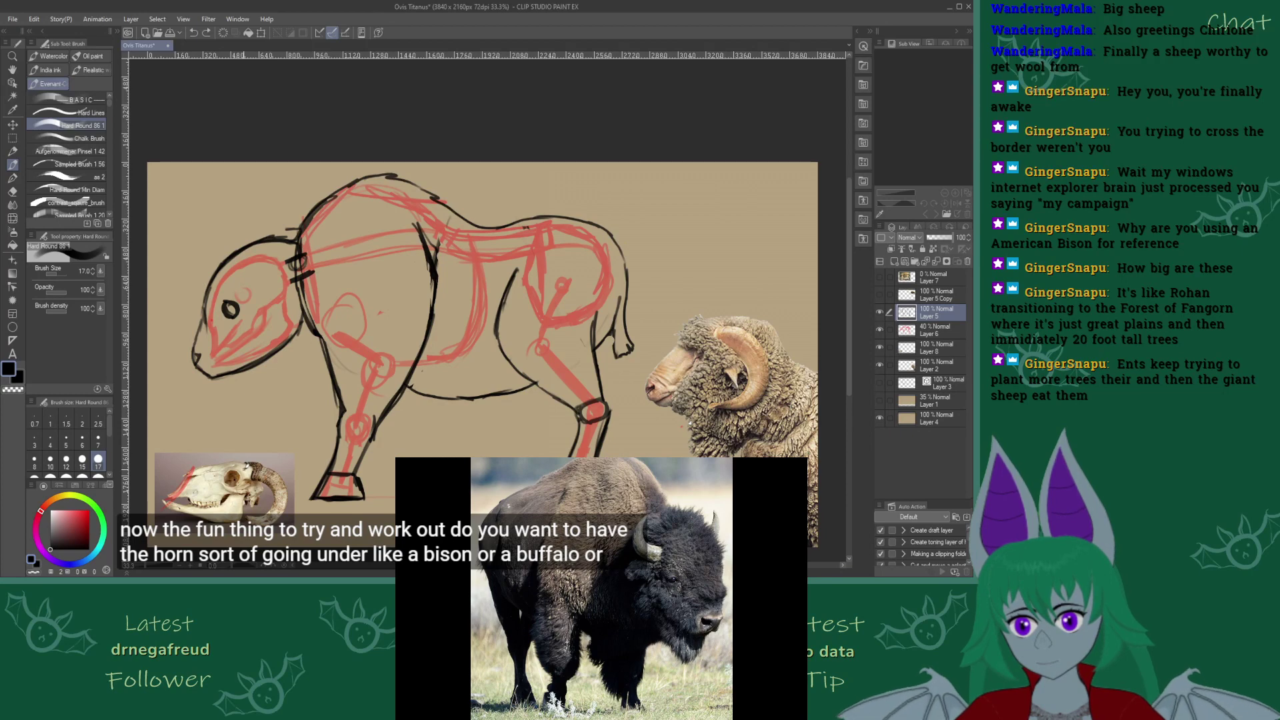
Trace the downward curve of the horns on the skull photo and the sheep reference in black, and undo both strokes
left_click_drag(246, 465, 268, 526)
left_click_drag(716, 325, 740, 406)
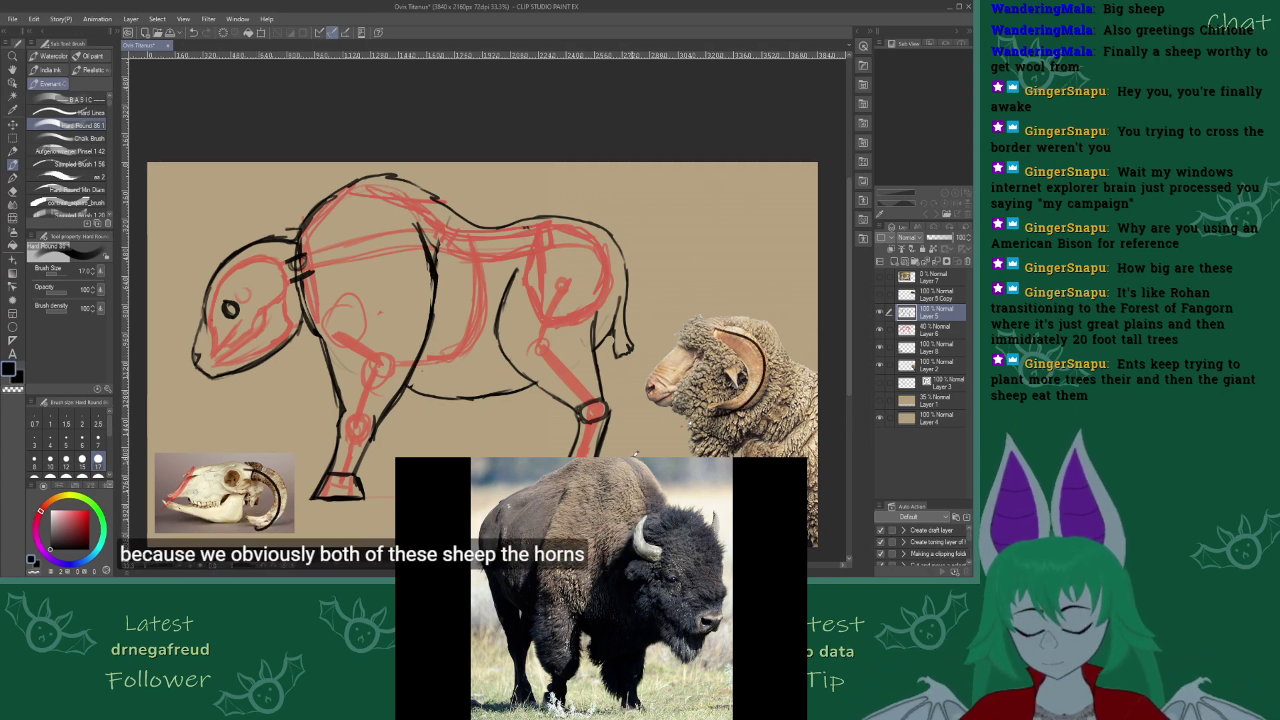
key("ctrl+z")
key("ctrl+z")
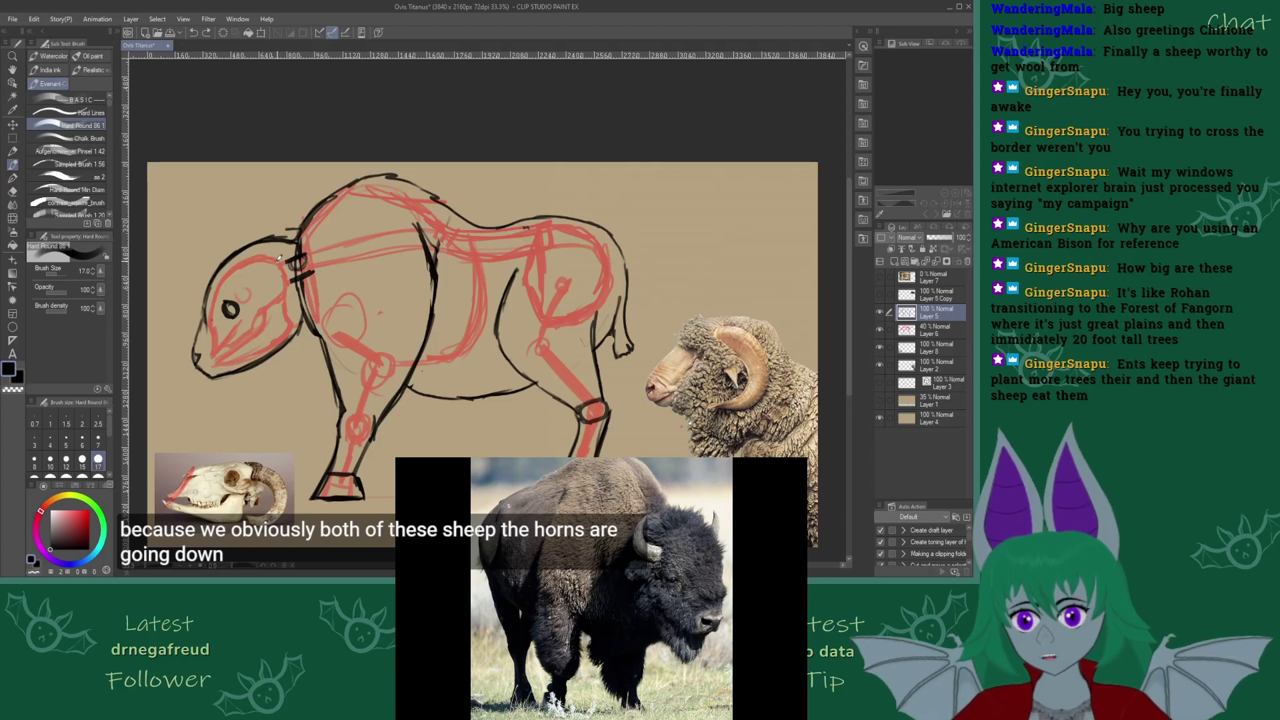
Try a large black horn rising from the forehead and curling into a spiral above the head, and undo it
mouse_move(266, 261)
left_mouse_down()
mouse_move(224, 255)
mouse_move(216, 206)
mouse_move(258, 197)
left_mouse_up()
mouse_move(267, 272)
left_mouse_down()
mouse_move(192, 244)
mouse_move(297, 200)
mouse_move(253, 212)
left_mouse_up()
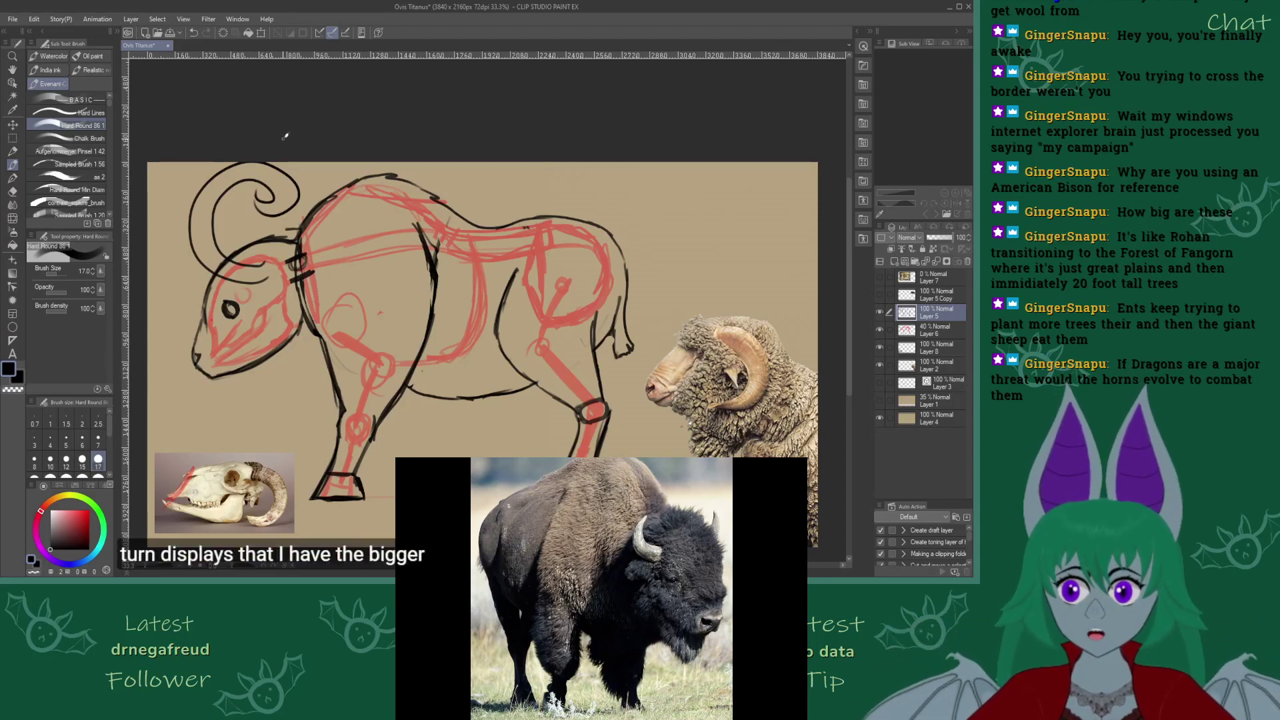
key("ctrl+z")
key("ctrl+z")
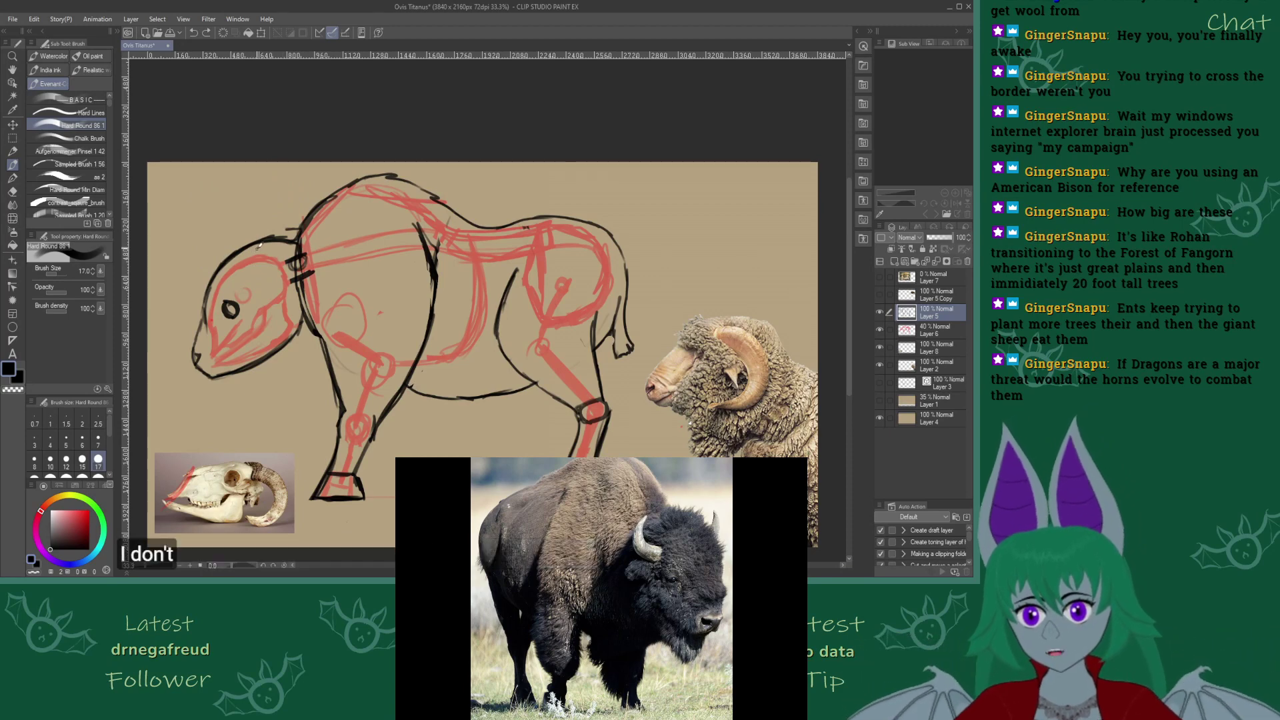
Try a black horn curving from the top of the head down behind the cheek and forward under the jaw, and undo it
mouse_move(257, 245)
left_mouse_down()
mouse_move(294, 320)
mouse_move(240, 401)
left_mouse_up()
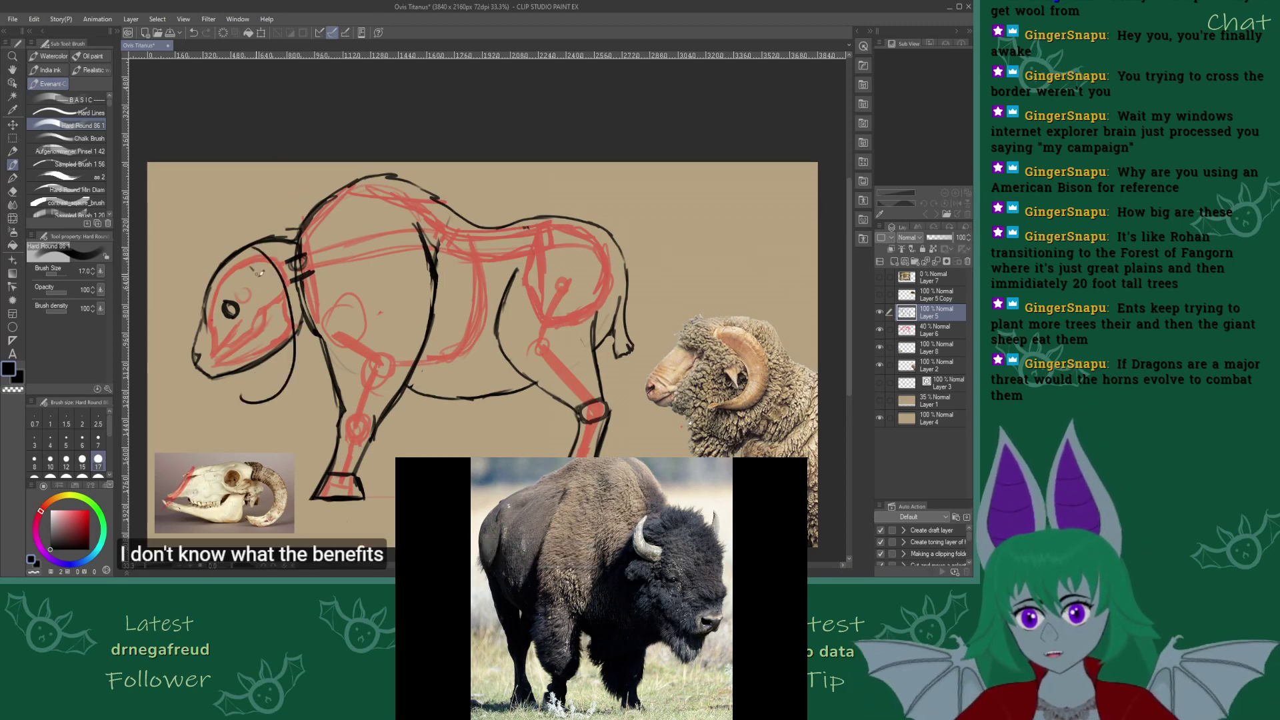
left_click_drag(256, 270, 263, 378)
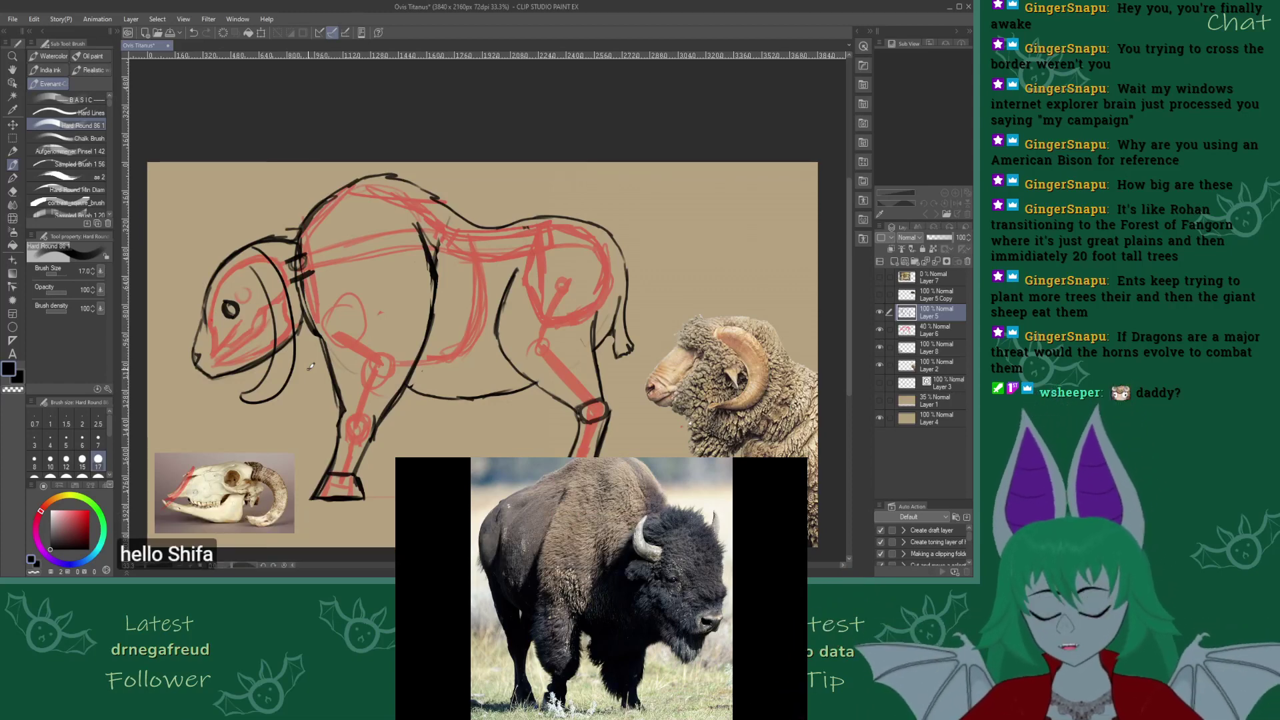
key("ctrl+z")
key("ctrl+z")
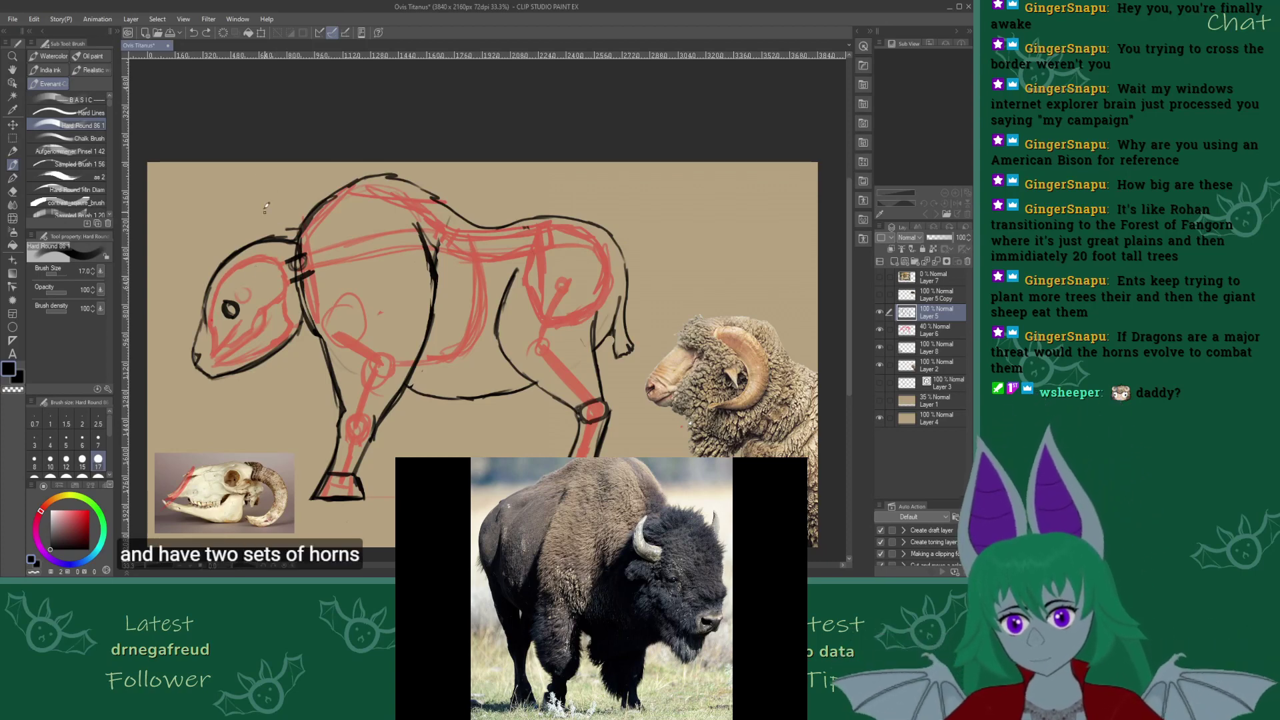
Draw a large black horn sweeping from behind the eye up over the head, and a second horn curving down behind the cheek
mouse_move(251, 291)
left_mouse_down()
mouse_move(264, 267)
mouse_move(256, 288)
mouse_move(230, 285)
mouse_move(186, 236)
mouse_move(251, 174)
left_mouse_up()
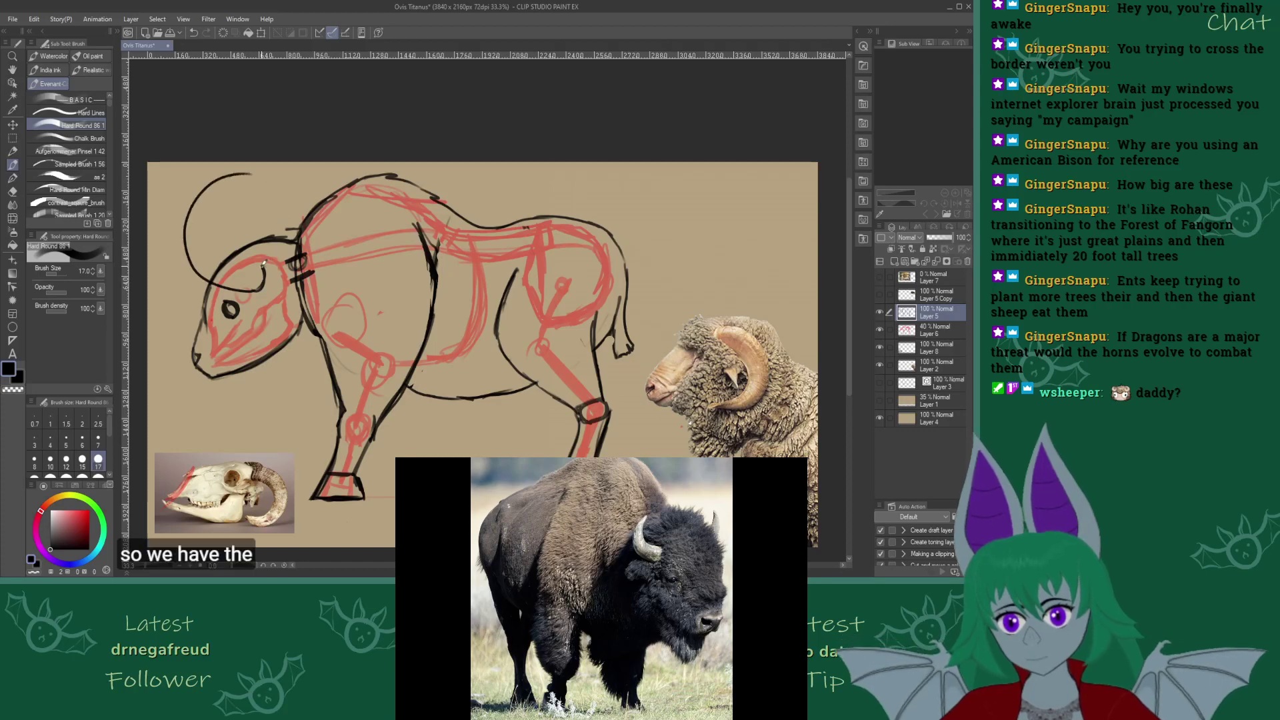
mouse_move(263, 265)
left_mouse_down()
mouse_move(225, 255)
mouse_move(219, 206)
mouse_move(259, 182)
mouse_move(255, 171)
mouse_move(268, 202)
left_mouse_up()
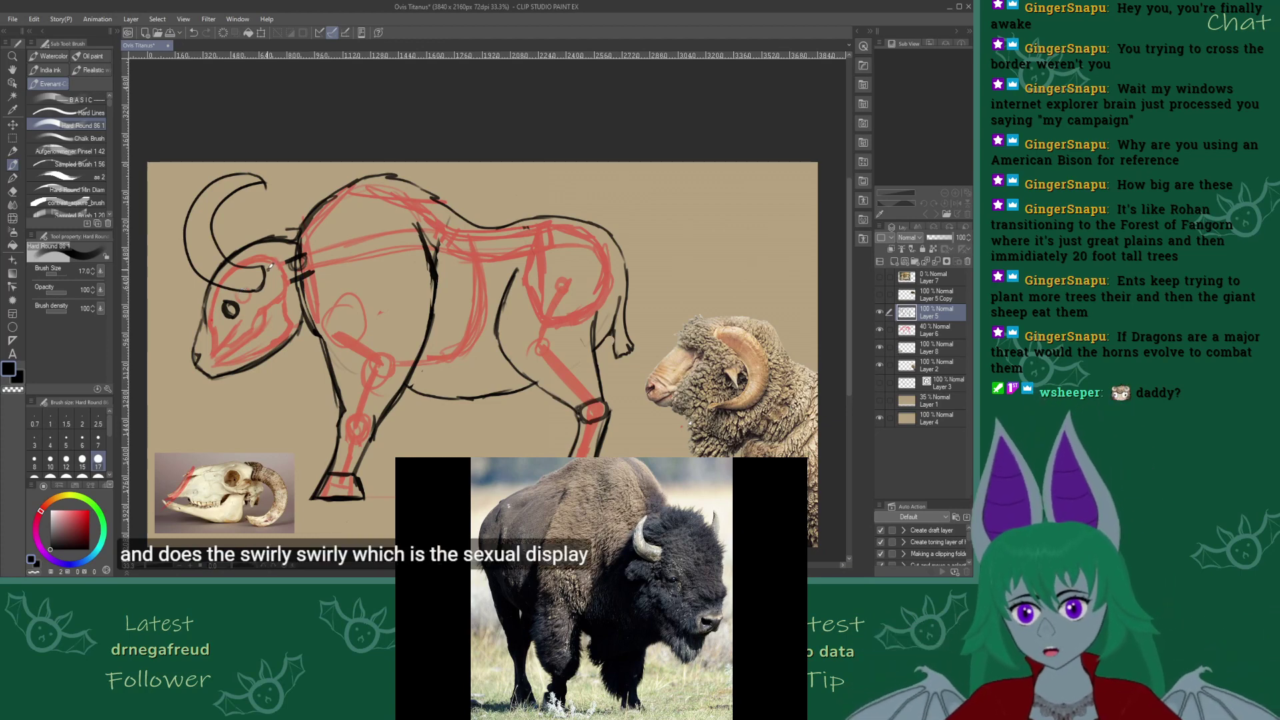
mouse_move(269, 267)
left_mouse_down()
mouse_move(313, 295)
mouse_move(325, 334)
mouse_move(308, 381)
mouse_move(303, 318)
mouse_move(306, 394)
left_mouse_up()
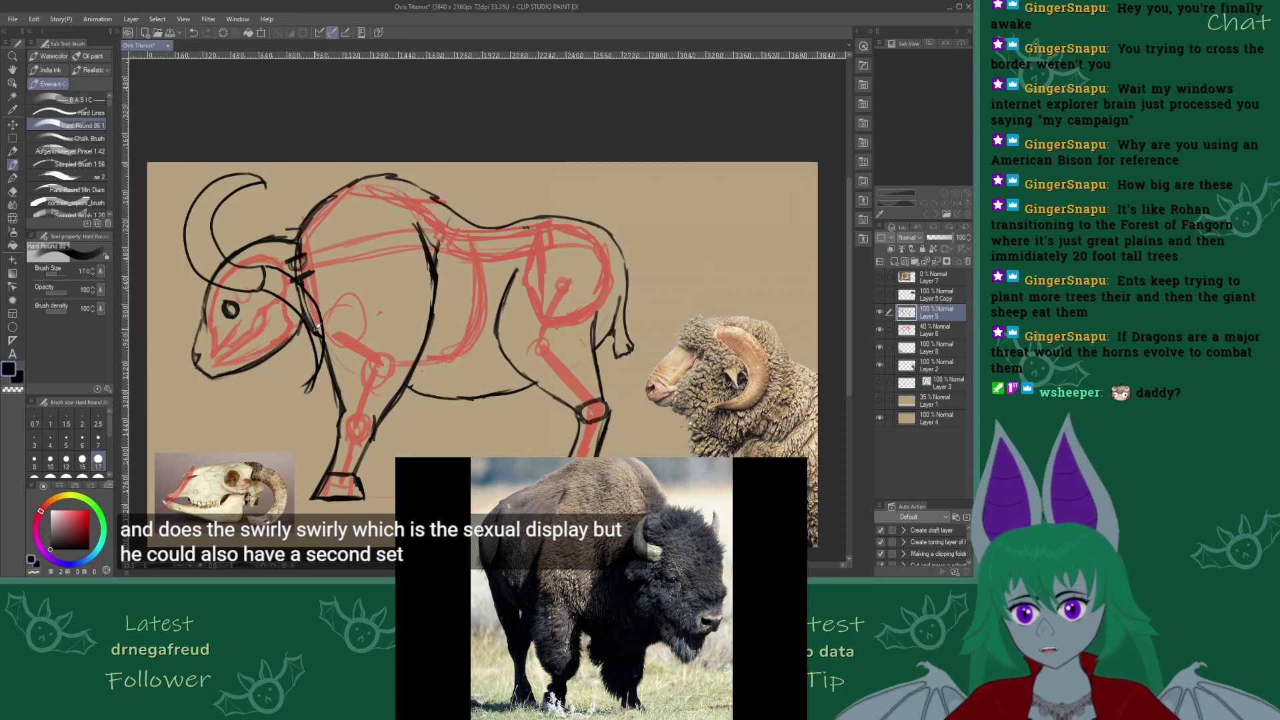
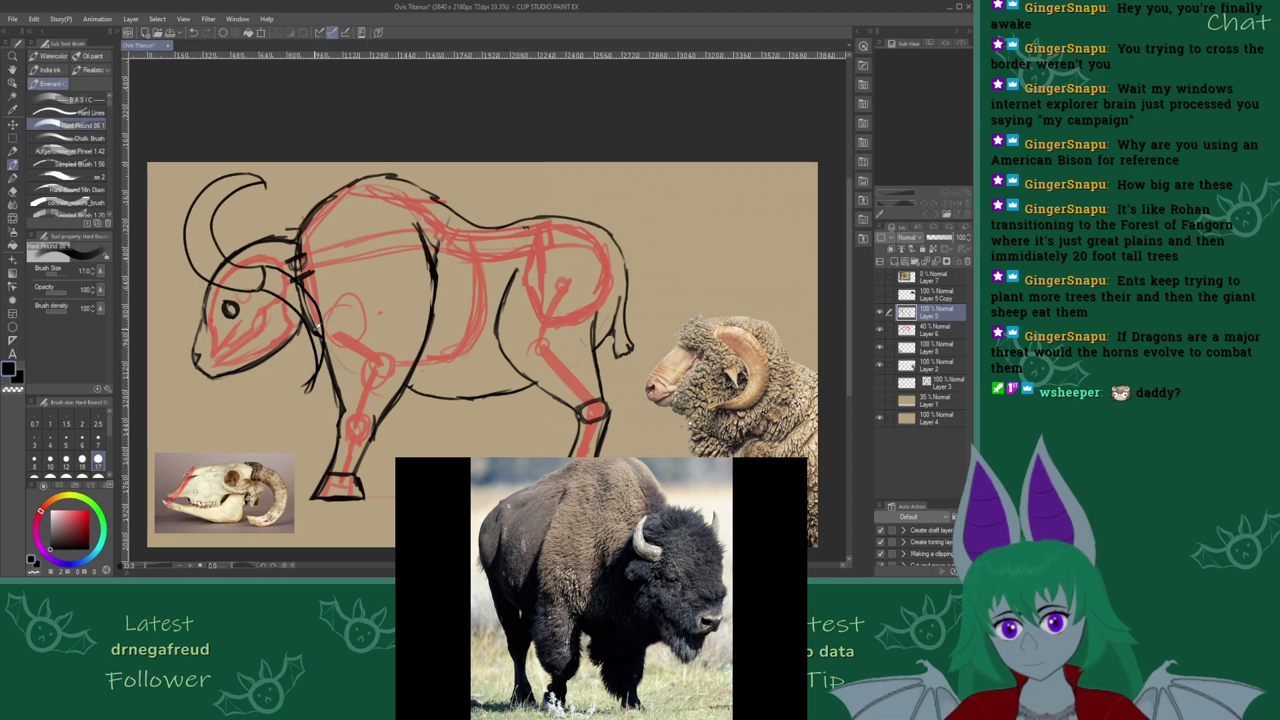
Reinforce the lower end of the downward horn with the Hard Round brush and add a short black stroke behind the eye
key("e")
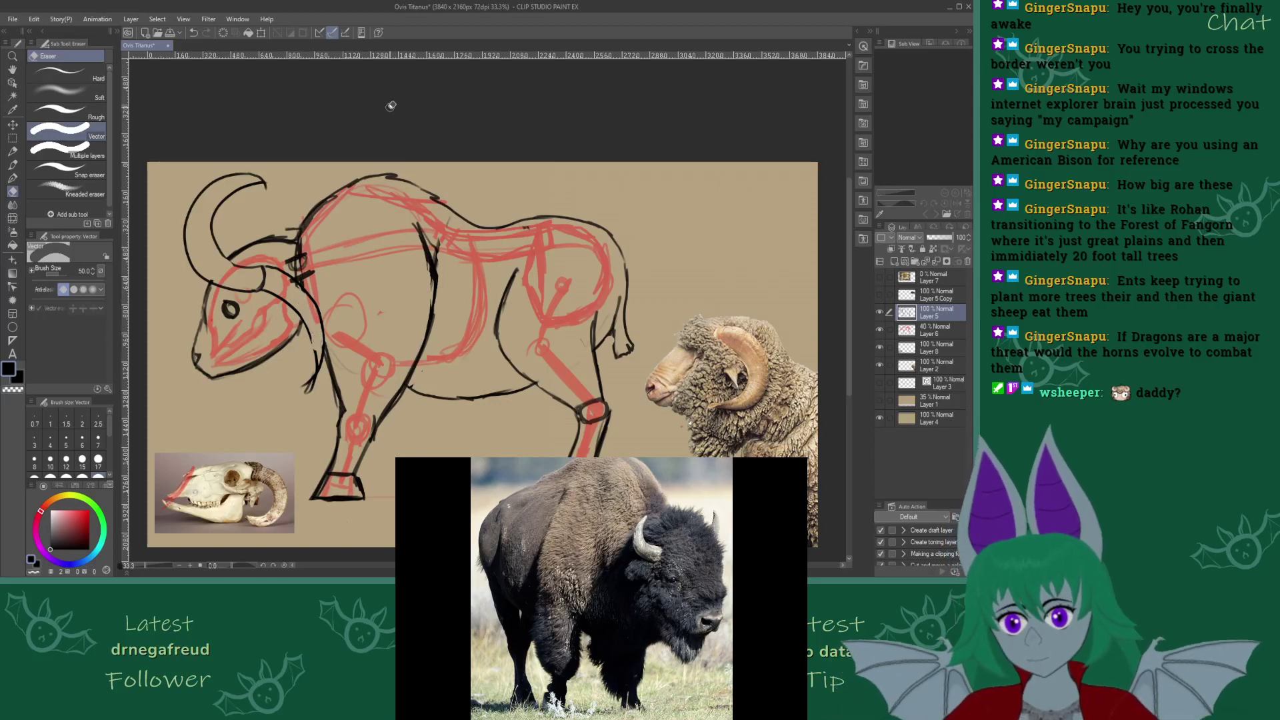
left_click(13, 164)
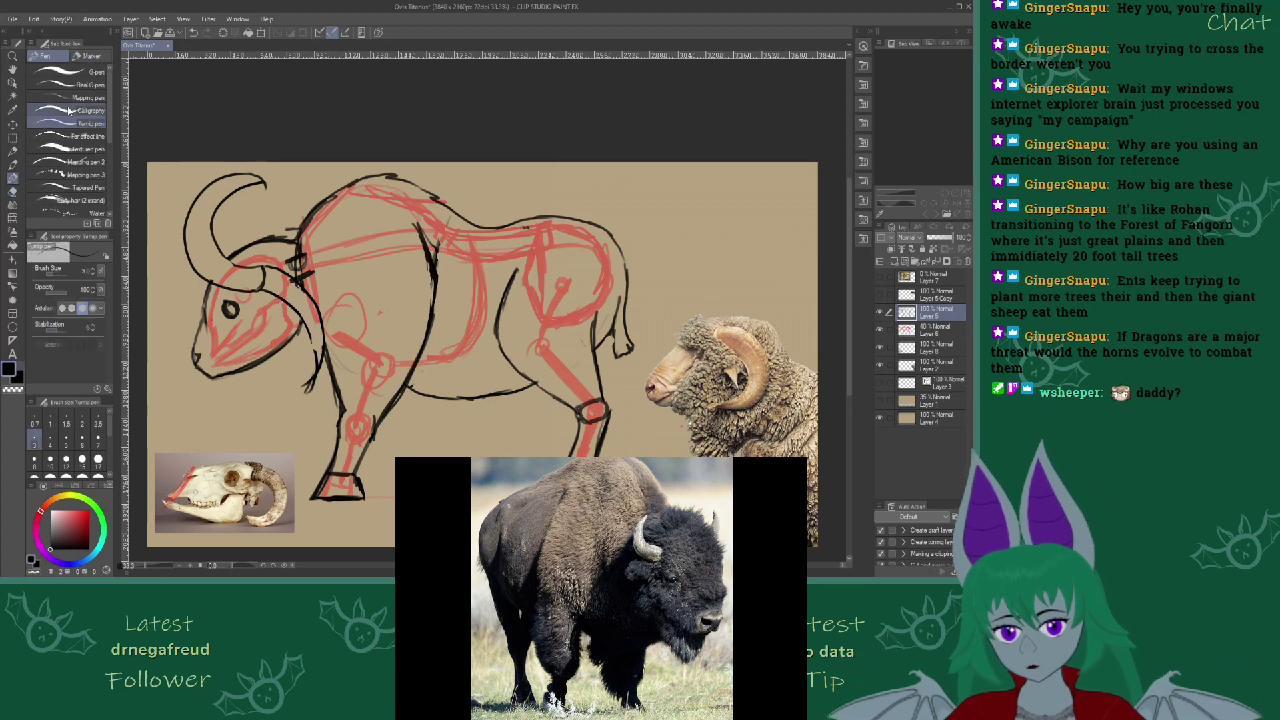
left_click_drag(318, 336, 307, 395)
left_click_drag(323, 332, 303, 397)
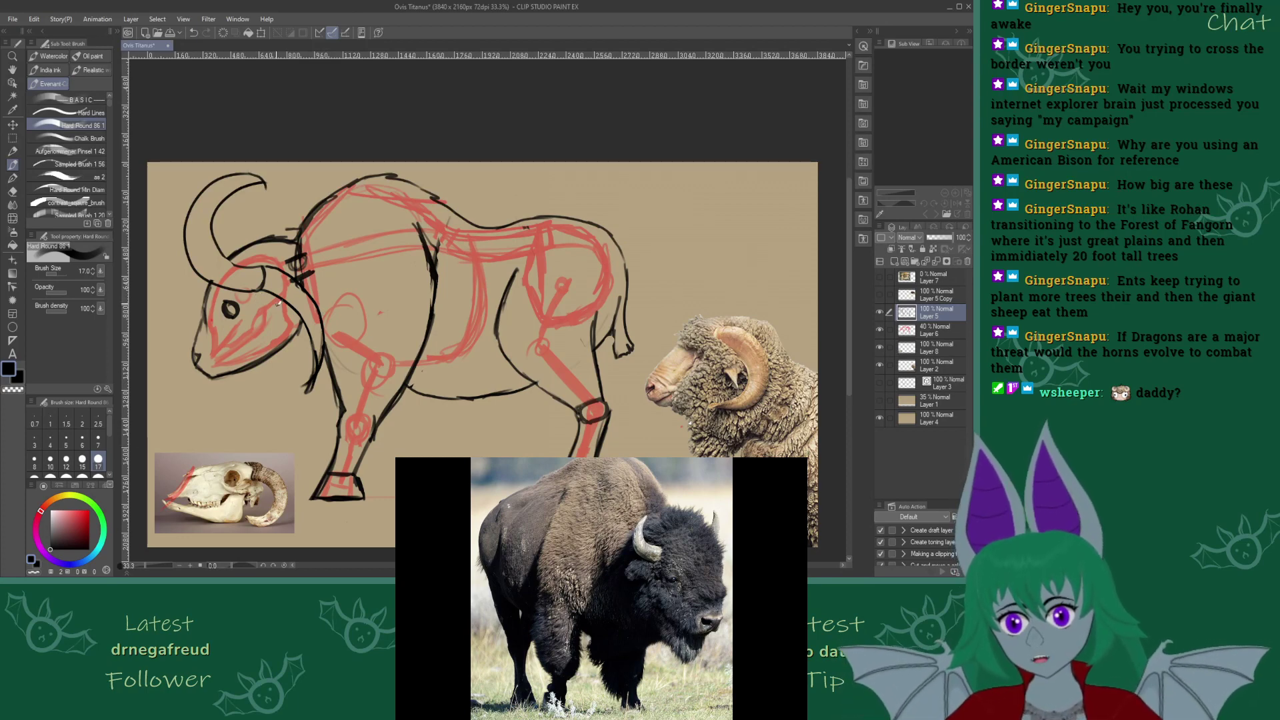
left_click_drag(263, 288, 279, 315)
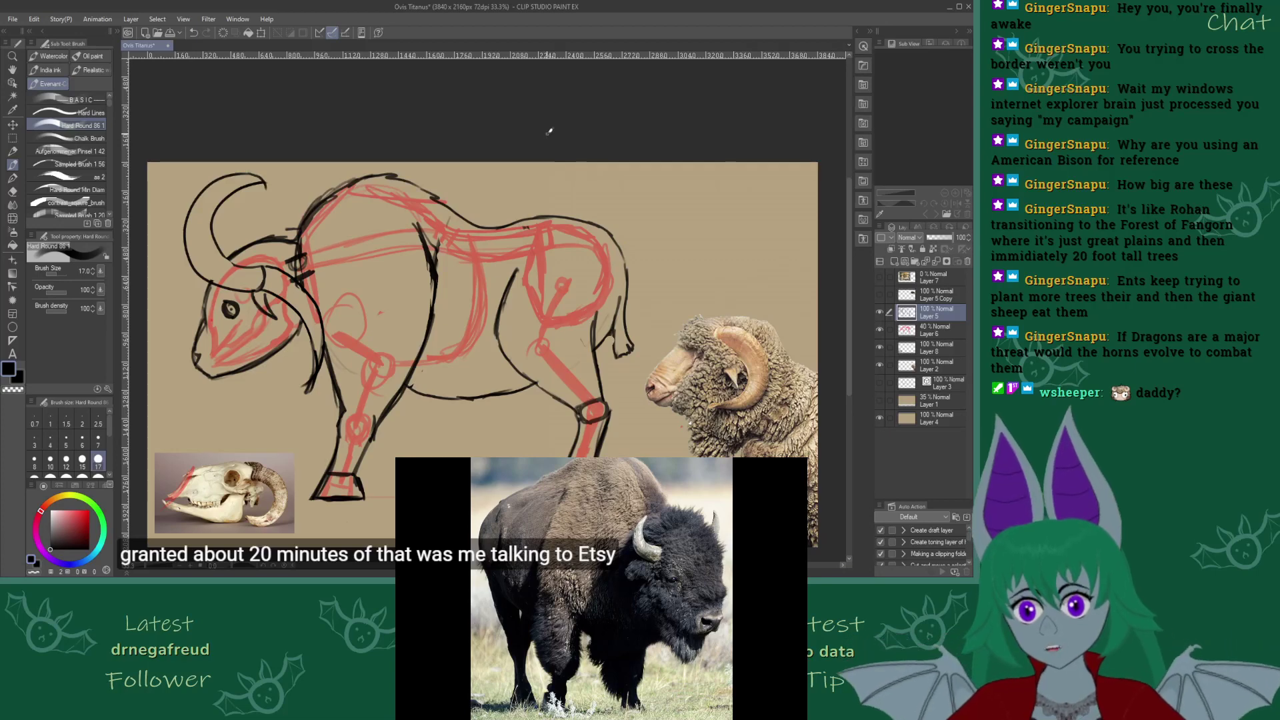
Hide Layers 6 and 5, show the original sketch on Layer 1, and raise its opacity to 100% to review it
left_click(880, 330)
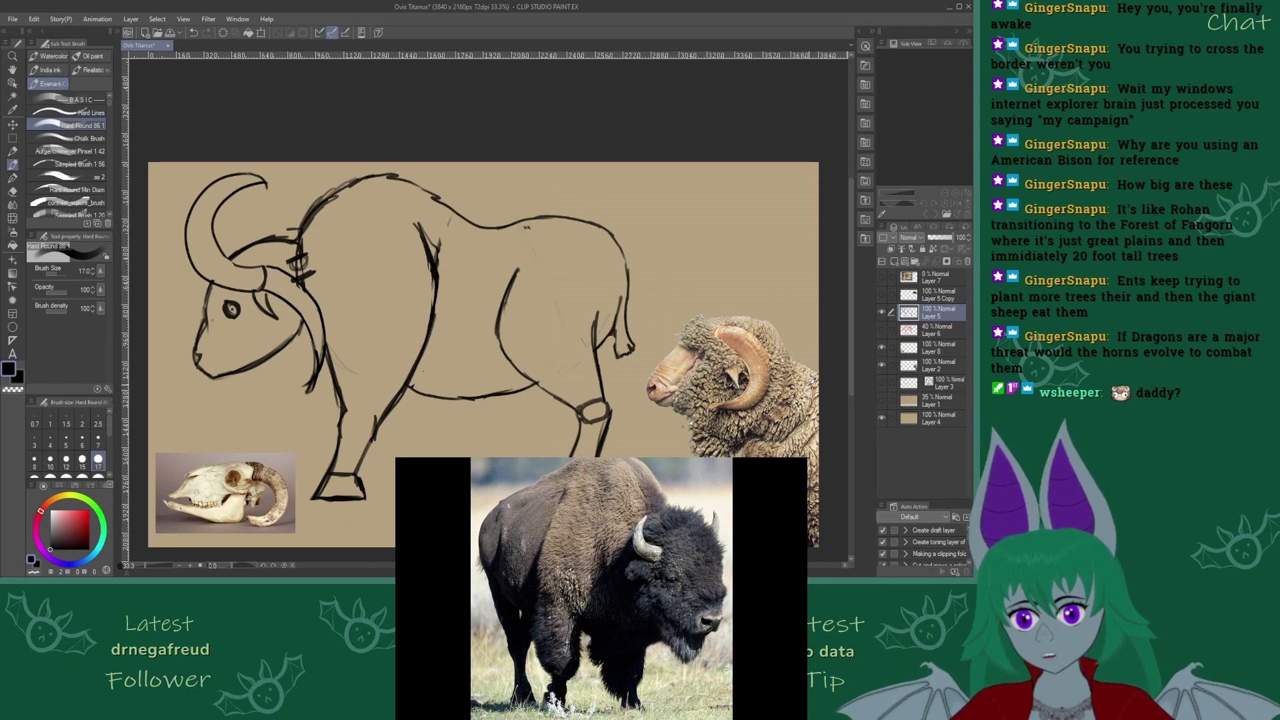
left_click(882, 400)
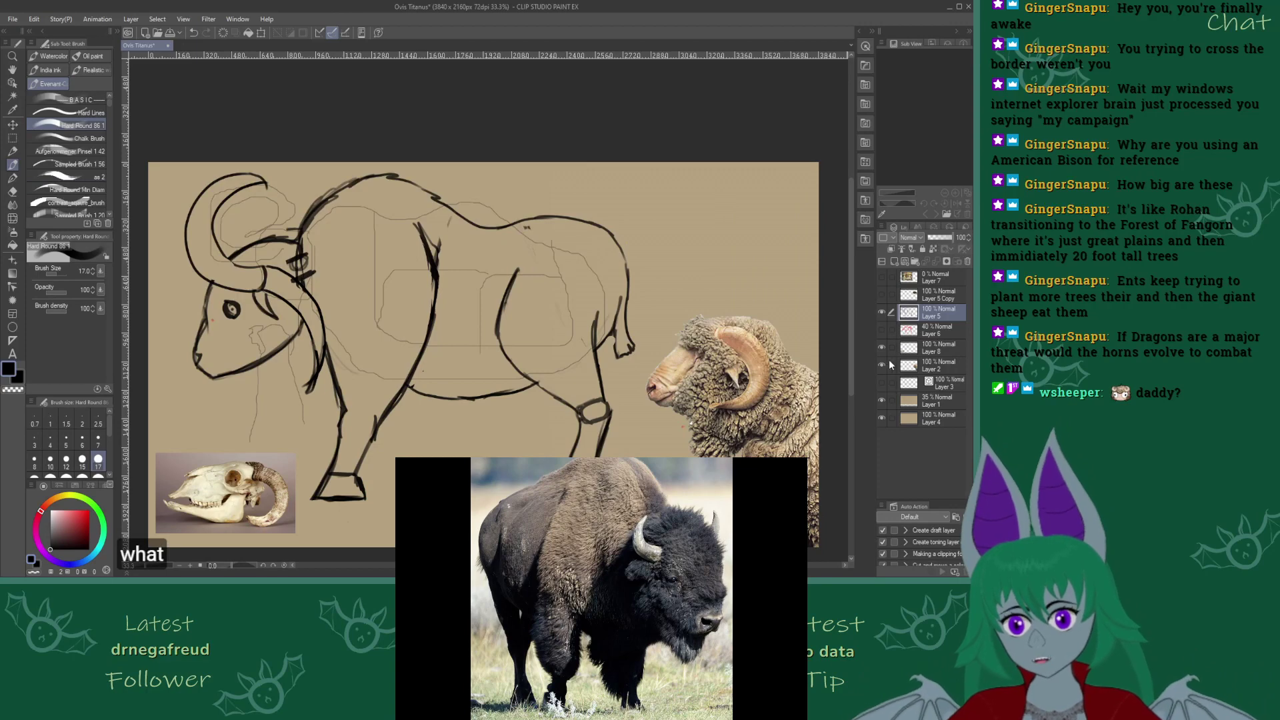
left_click(883, 313)
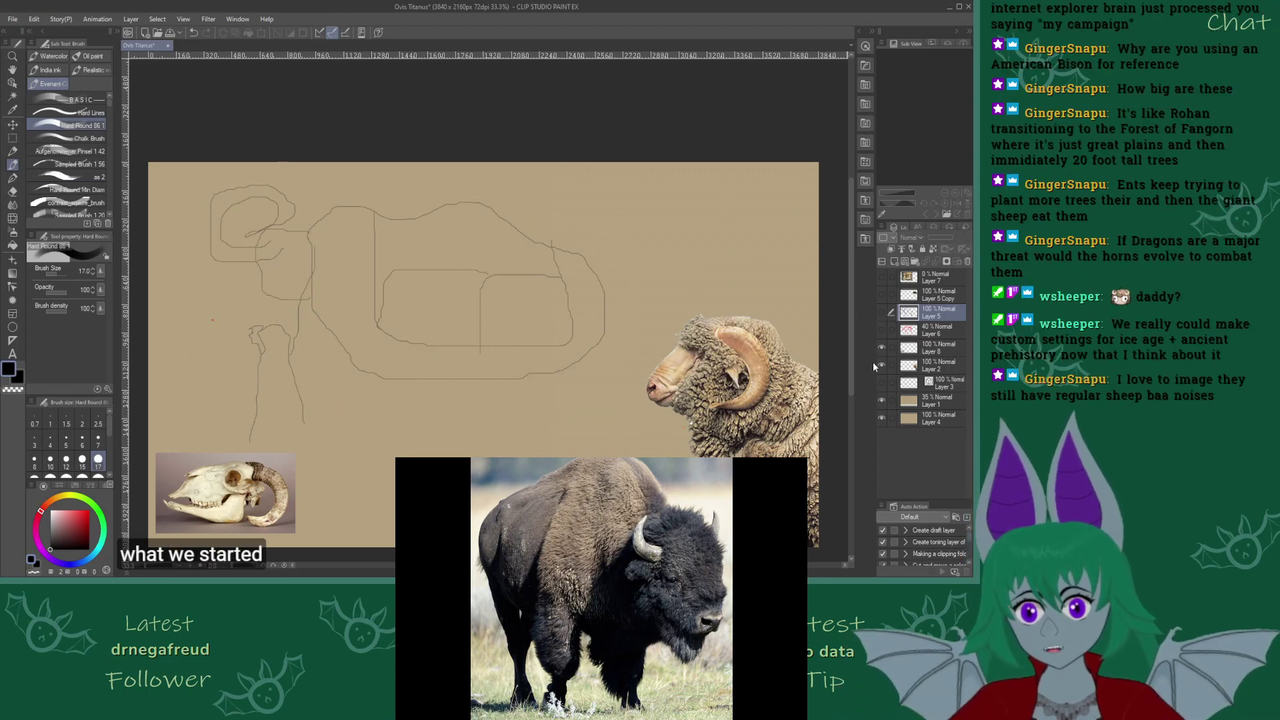
left_click(948, 399)
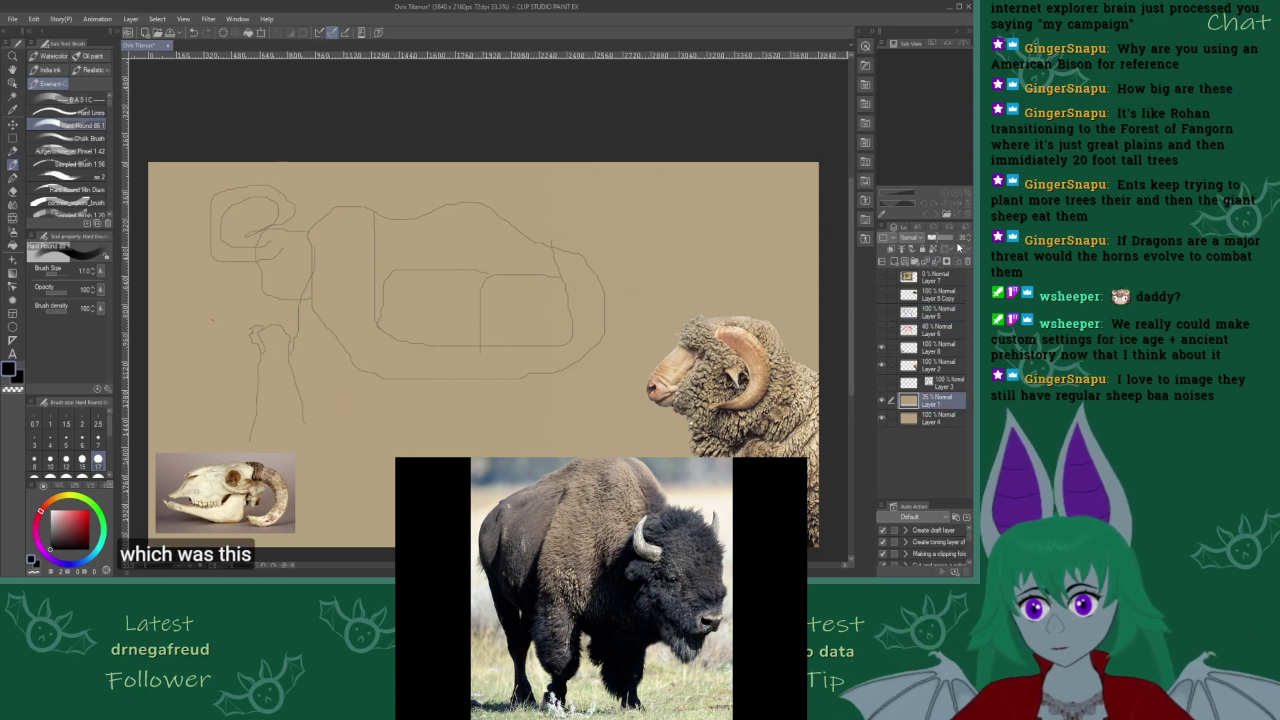
left_click_drag(957, 240, 972, 246)
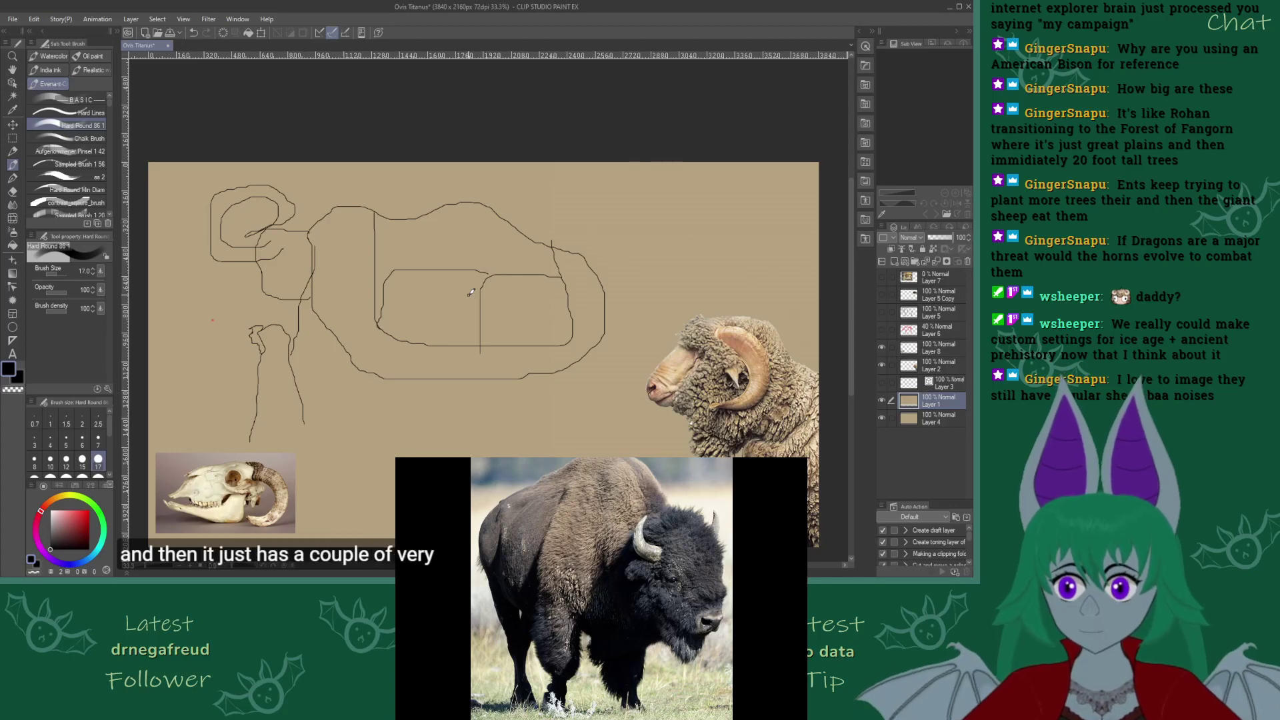
Hide Layer 1, show the creature outline on Layer 5 and the red skeleton on Layer 6, and briefly check Layer 3
left_click(882, 399)
left_click(881, 312)
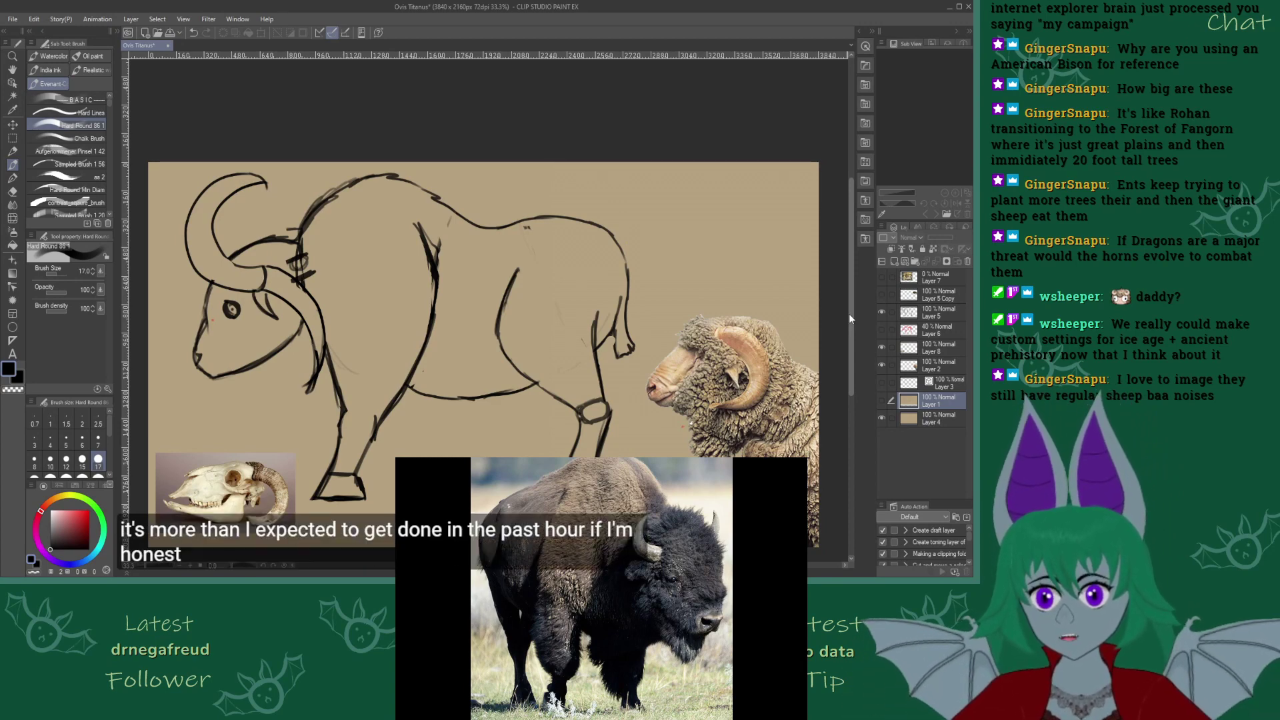
left_click(881, 329)
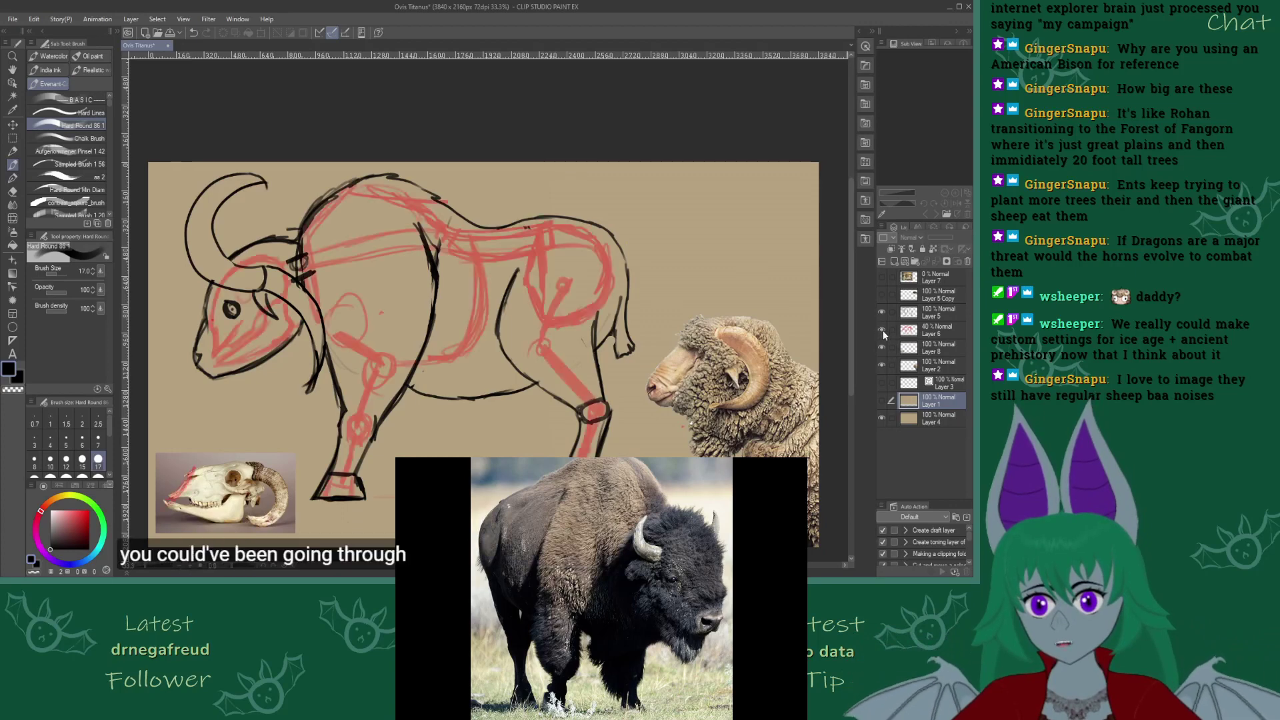
left_click(881, 384)
left_click(881, 383)
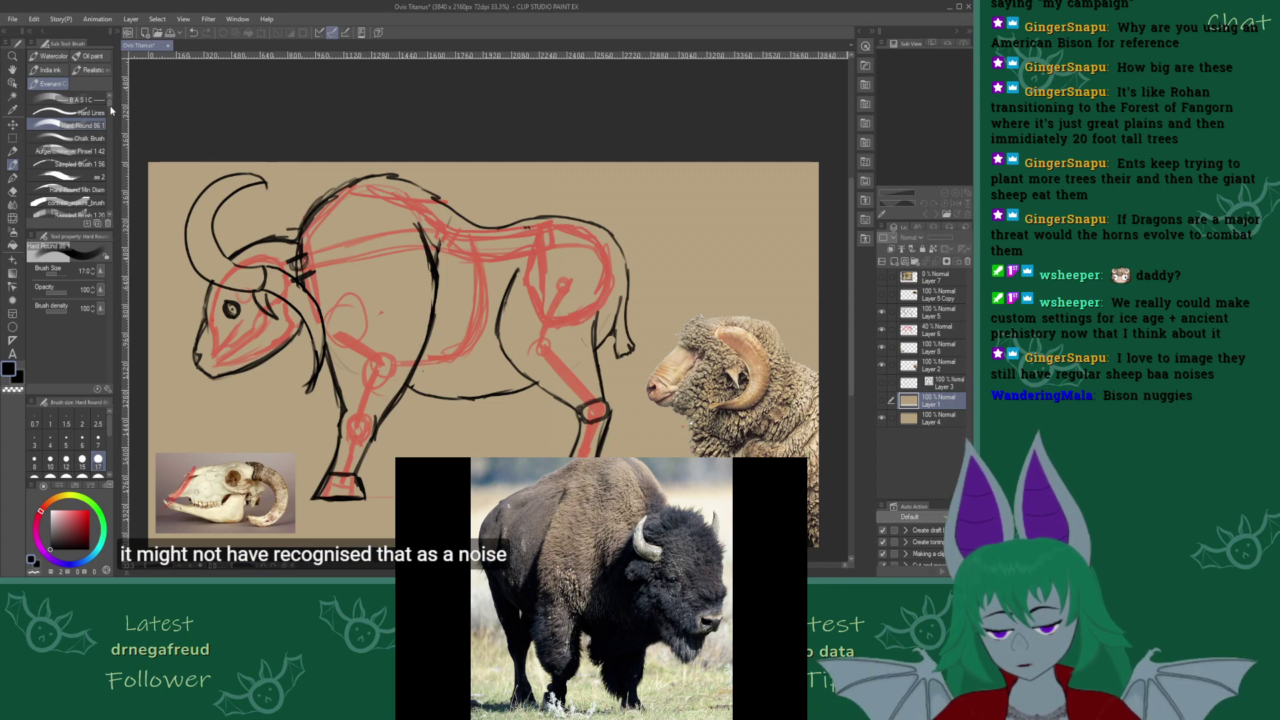
Choose the Fur Fluffy brush and add a new layer directly above Layer 5
mouse_move(107, 102)
left_mouse_down()
mouse_move(110, 202)
mouse_move(109, 159)
left_mouse_up()
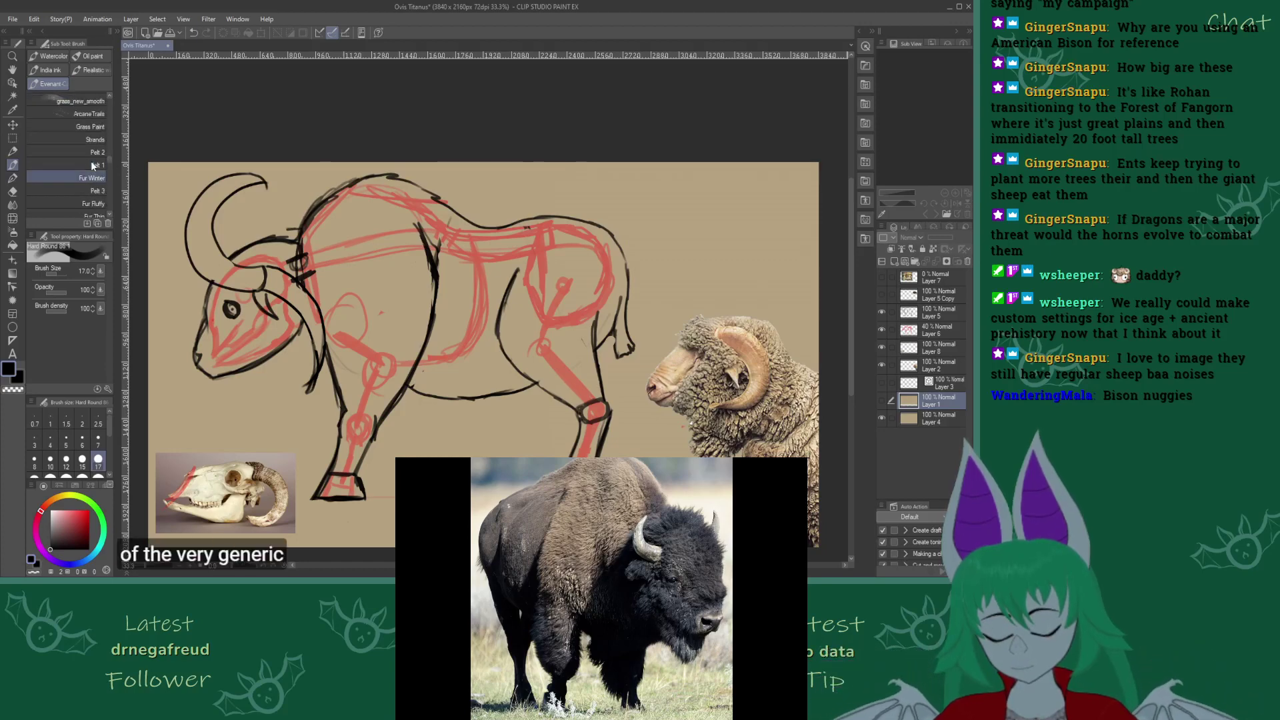
left_click(98, 179)
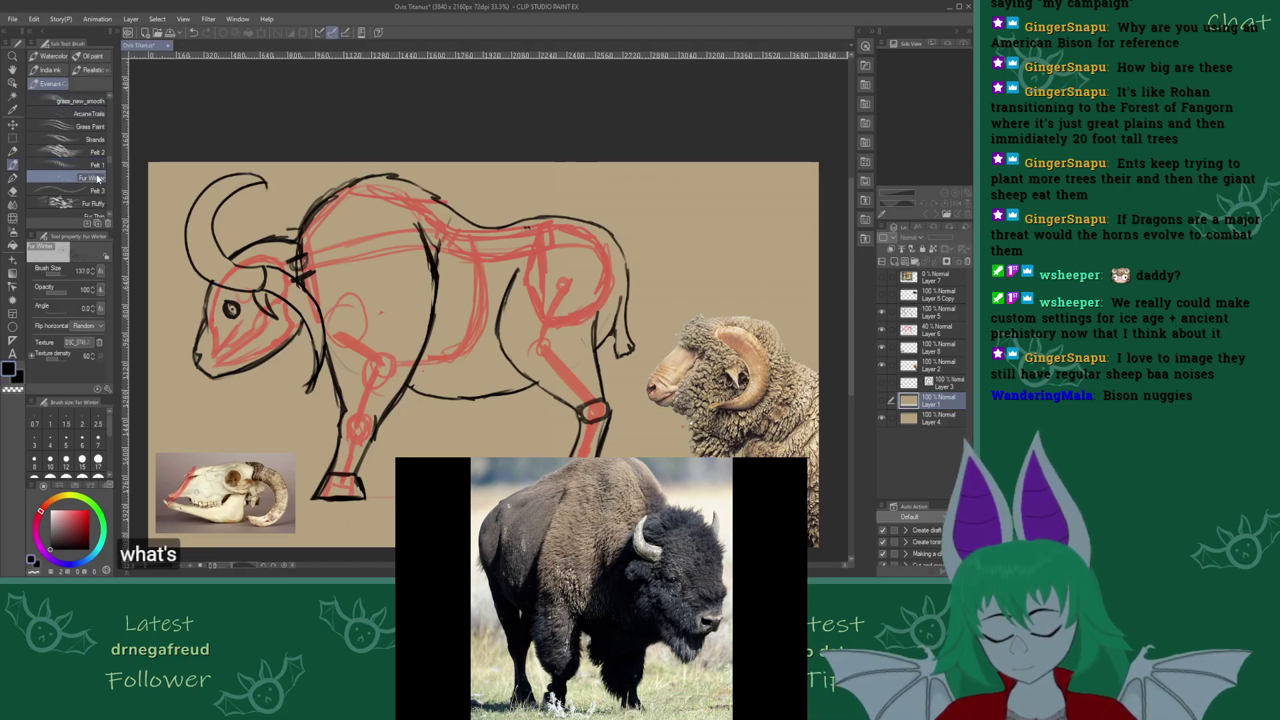
left_click(94, 204)
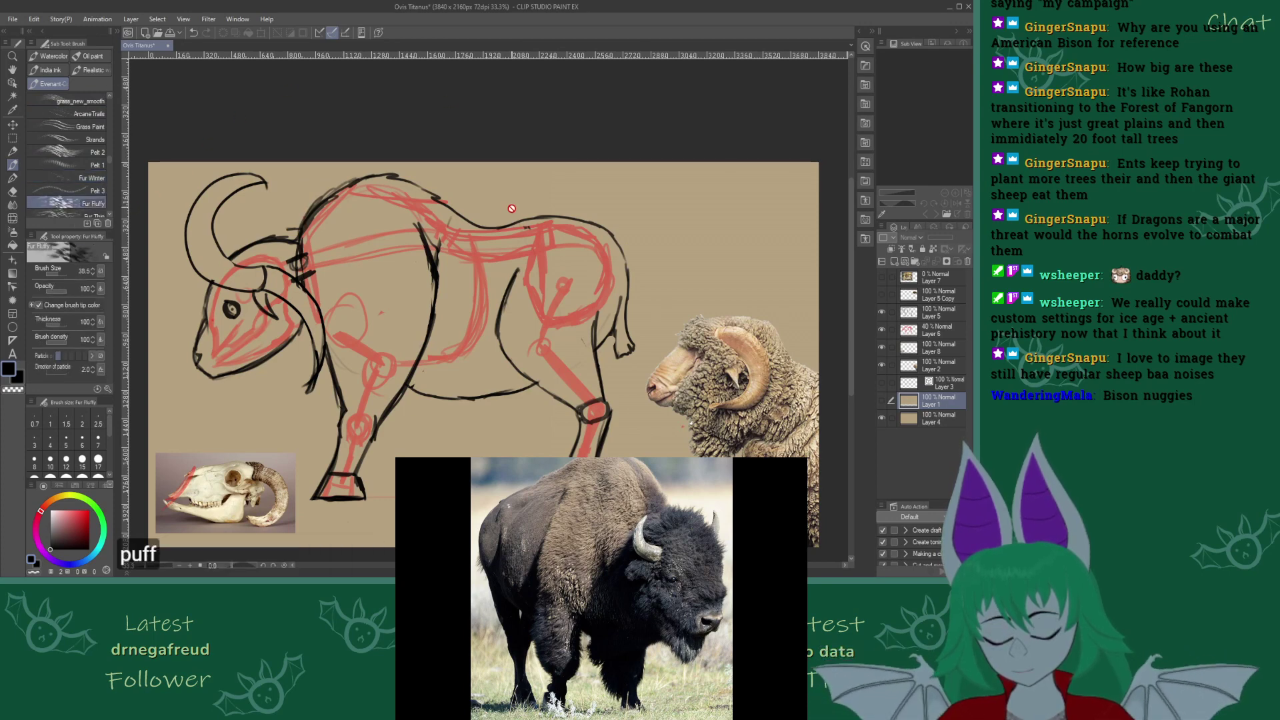
left_click(940, 314)
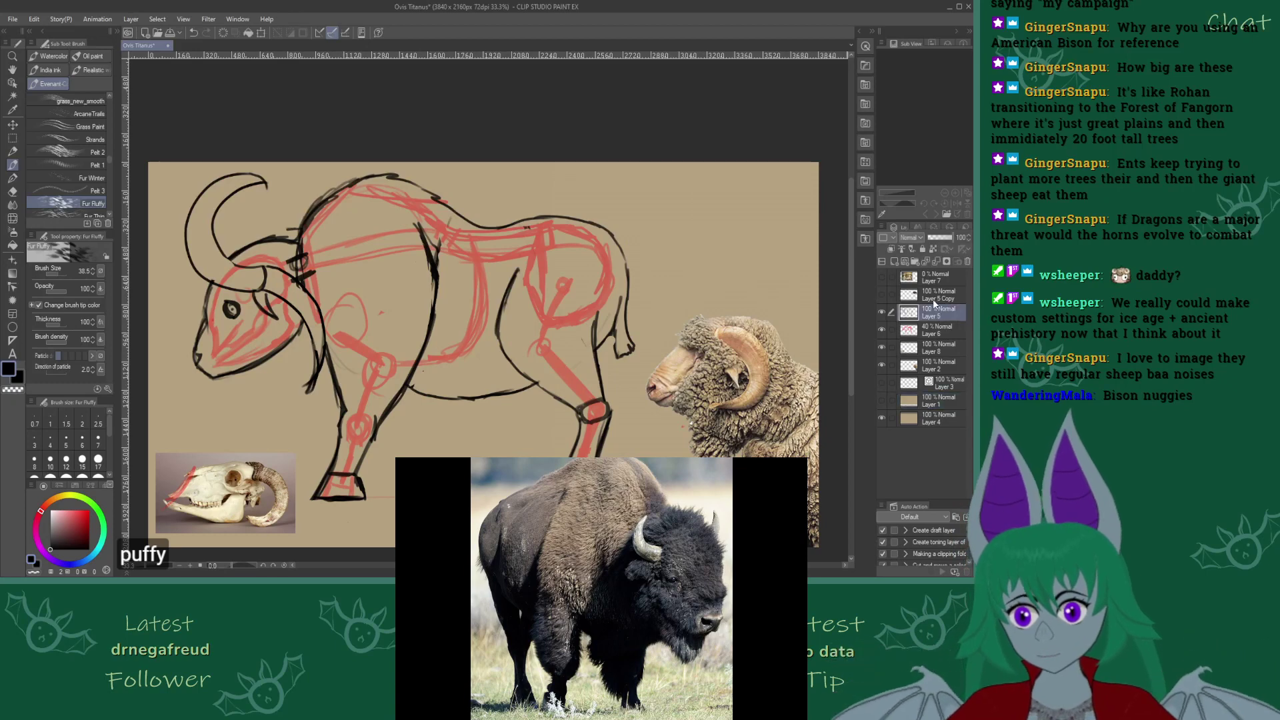
left_click(904, 262)
Try fluffy fur strokes below the belly, including one at brush size 17, and undo both
mouse_move(442, 457)
left_mouse_down()
mouse_move(480, 440)
mouse_move(524, 456)
left_mouse_up()
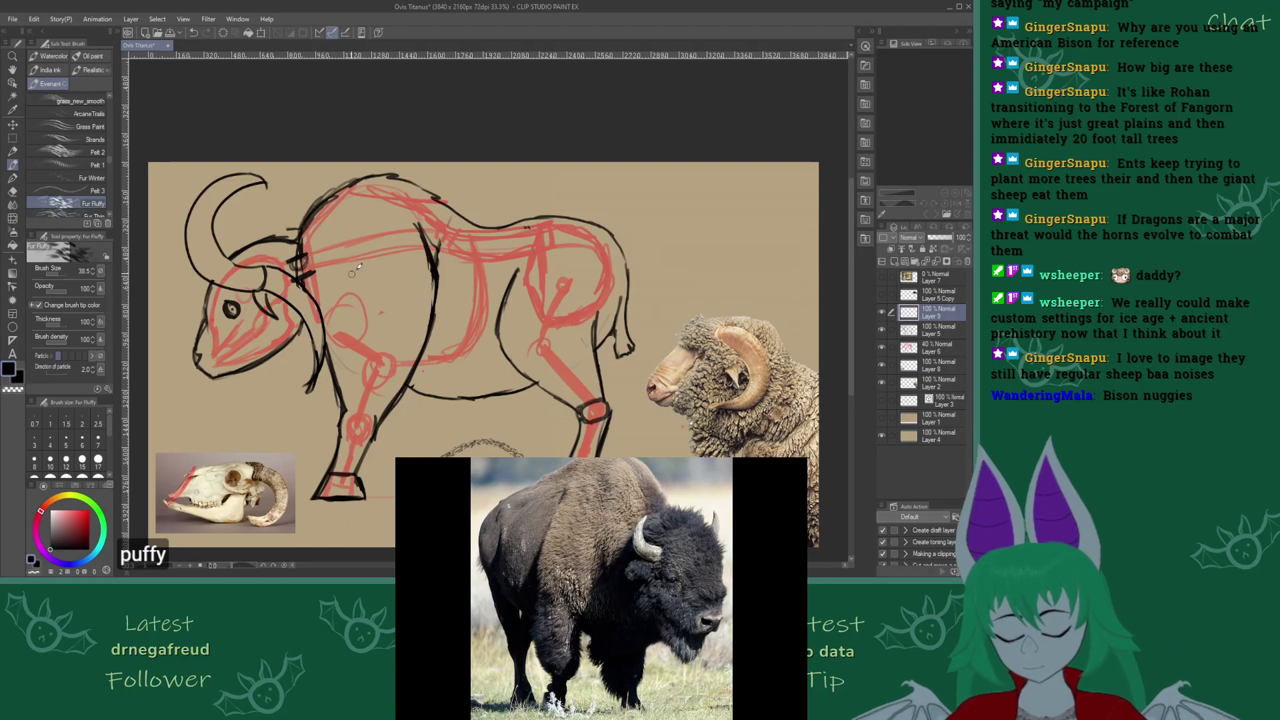
left_click(98, 459)
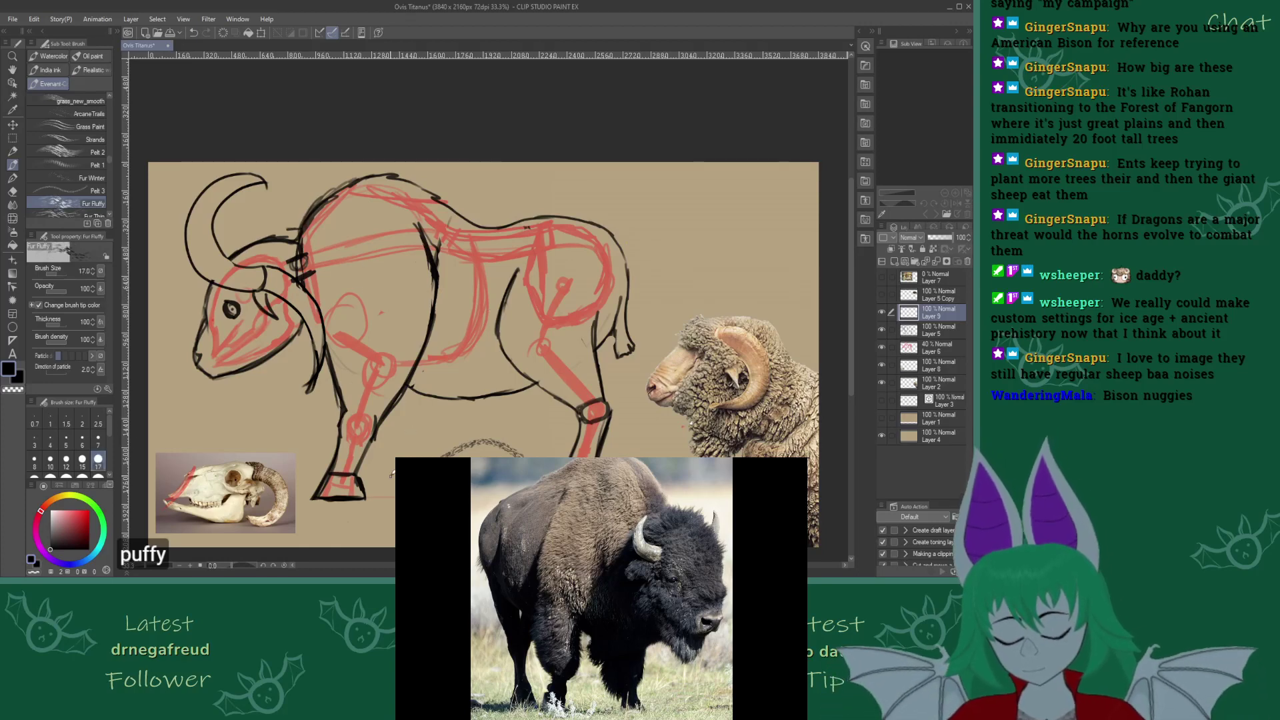
mouse_move(405, 457)
left_mouse_down()
mouse_move(440, 429)
mouse_move(520, 440)
left_mouse_up()
key("ctrl+z")
key("ctrl+z")
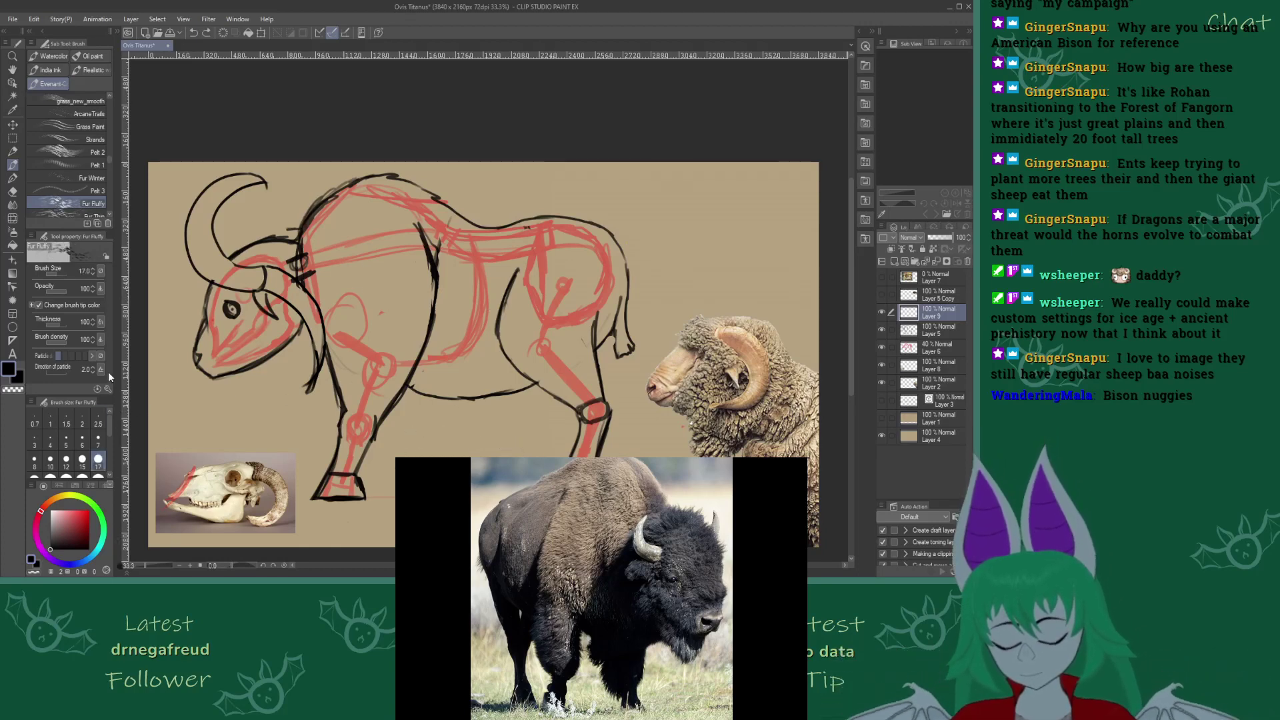
Try the Fur Fluffy brush at size 120 with two test strokes below the belly, undoing each one
scroll(107, 427, "down", 3)
left_click(98, 434)
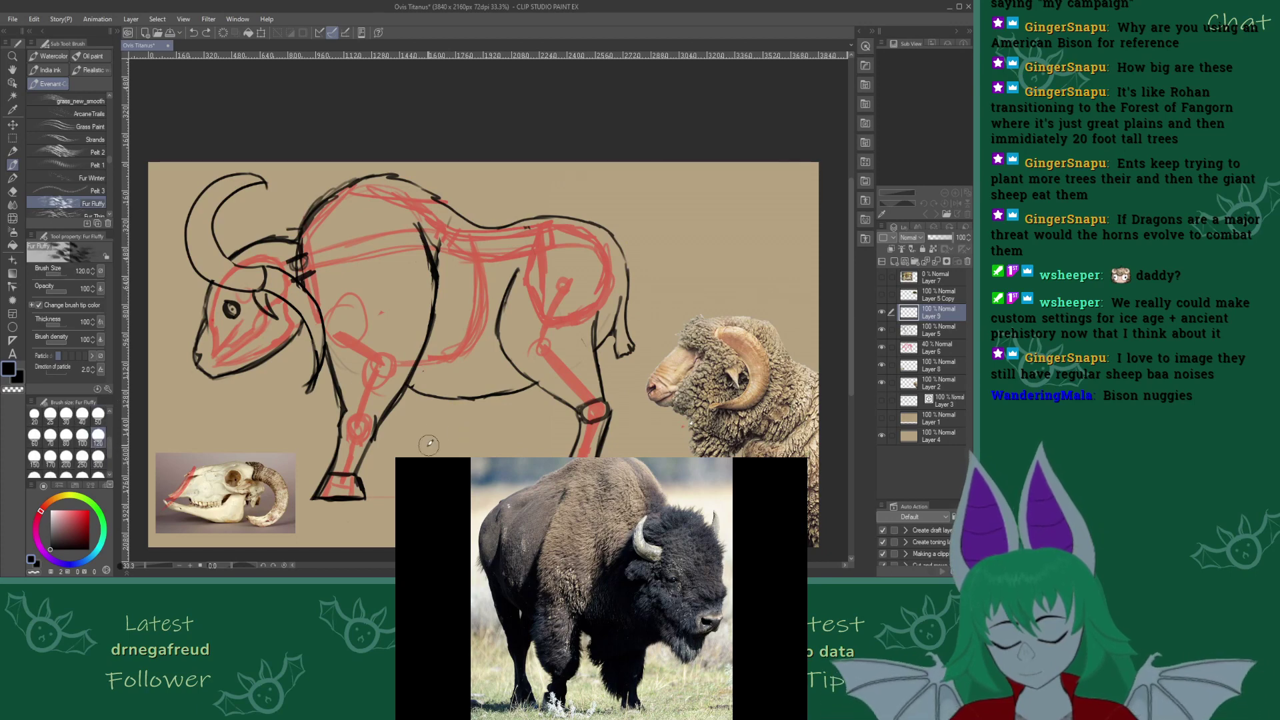
mouse_move(395, 454)
left_mouse_down()
mouse_move(459, 432)
mouse_move(540, 452)
left_mouse_up()
key("ctrl+z")
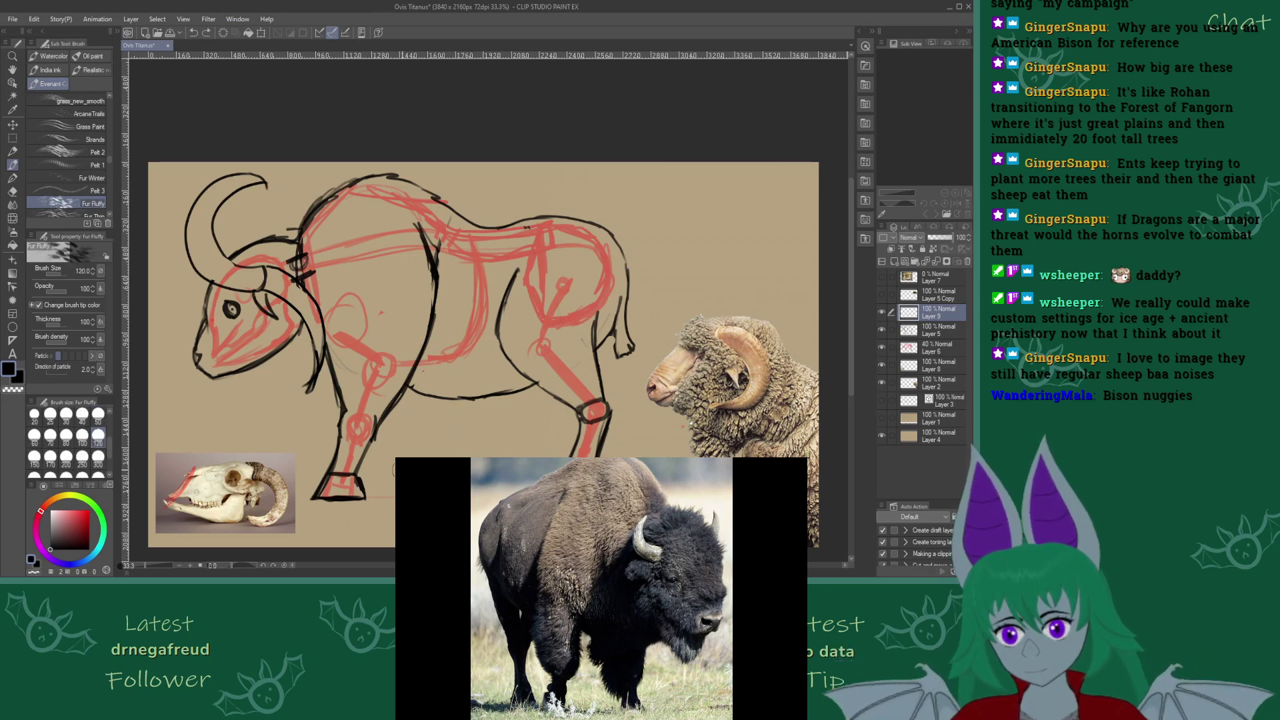
mouse_move(392, 470)
left_mouse_down()
mouse_move(485, 439)
mouse_move(554, 446)
left_mouse_up()
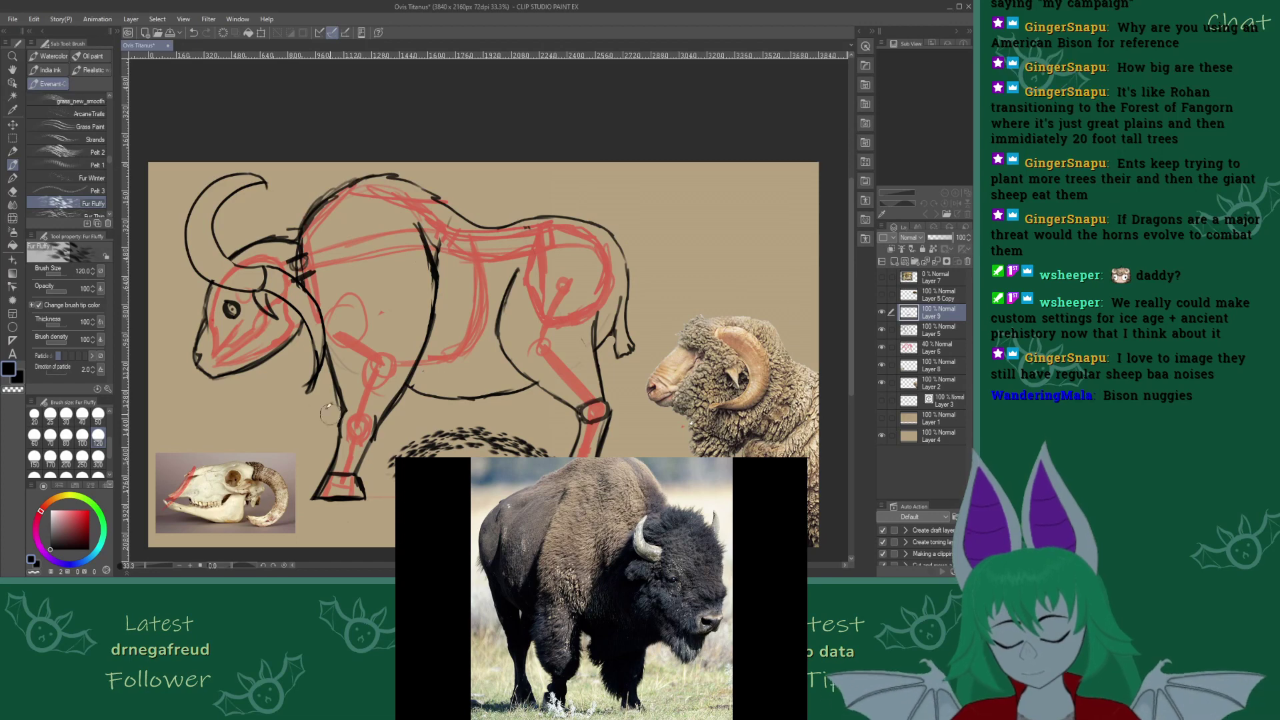
key("ctrl+z")
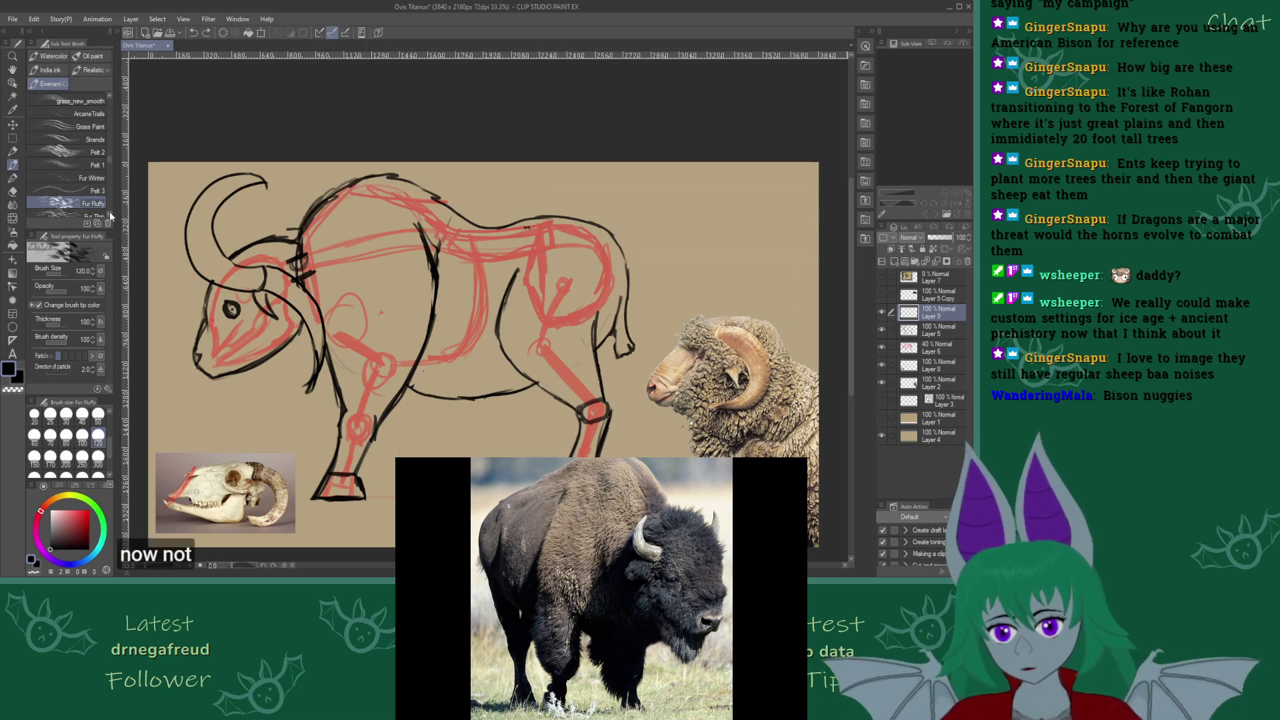
Switch to the Fur Thin brush, test it with one stroke below the belly, and undo the test stroke
scroll(110, 211, "down", 2)
left_click(94, 176)
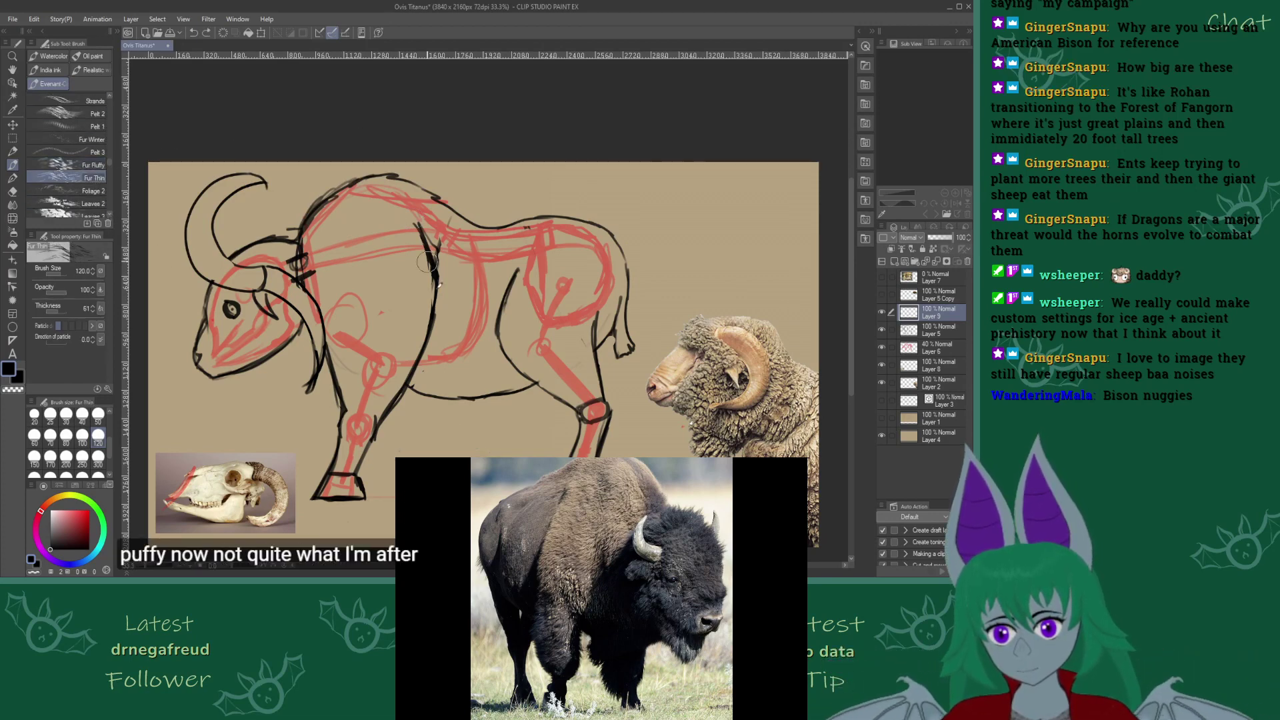
left_click_drag(405, 445, 490, 453)
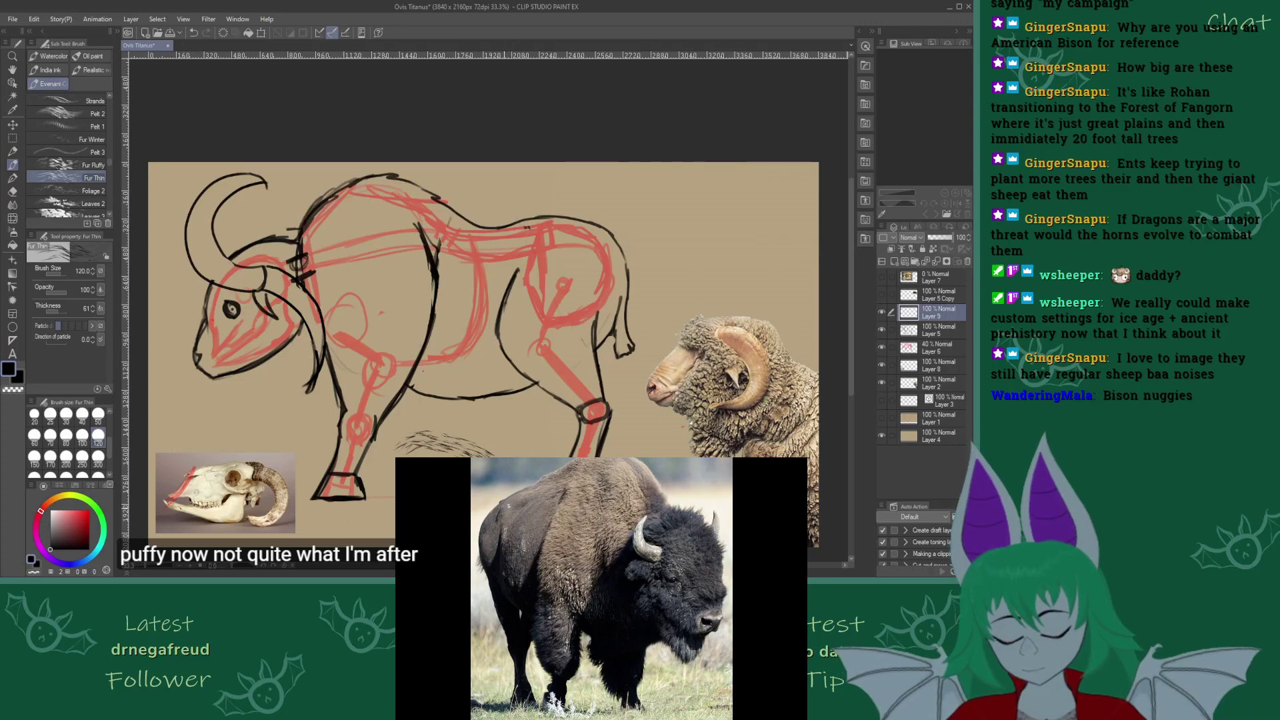
key("ctrl+z")
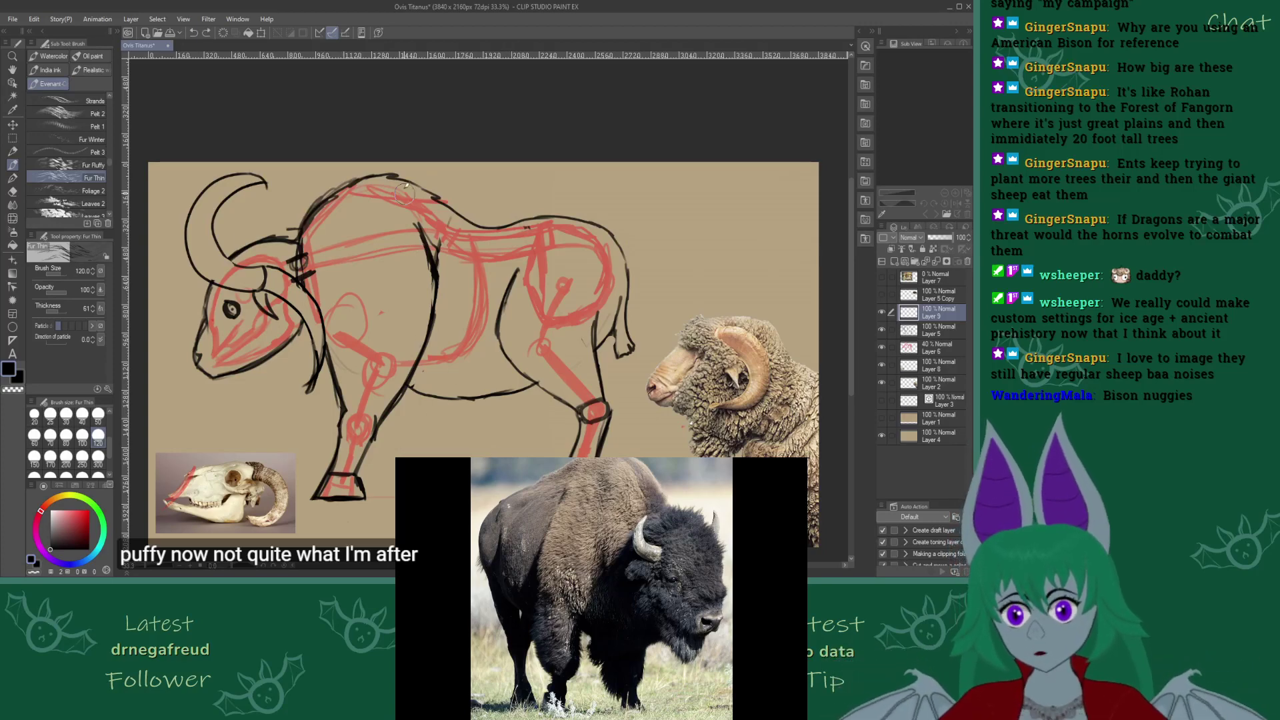
Brush thin black fur down the front and rear edges of the creature's shoulder mass toward the top of the front leg
left_click_drag(314, 223, 355, 413)
left_click_drag(403, 233, 414, 357)
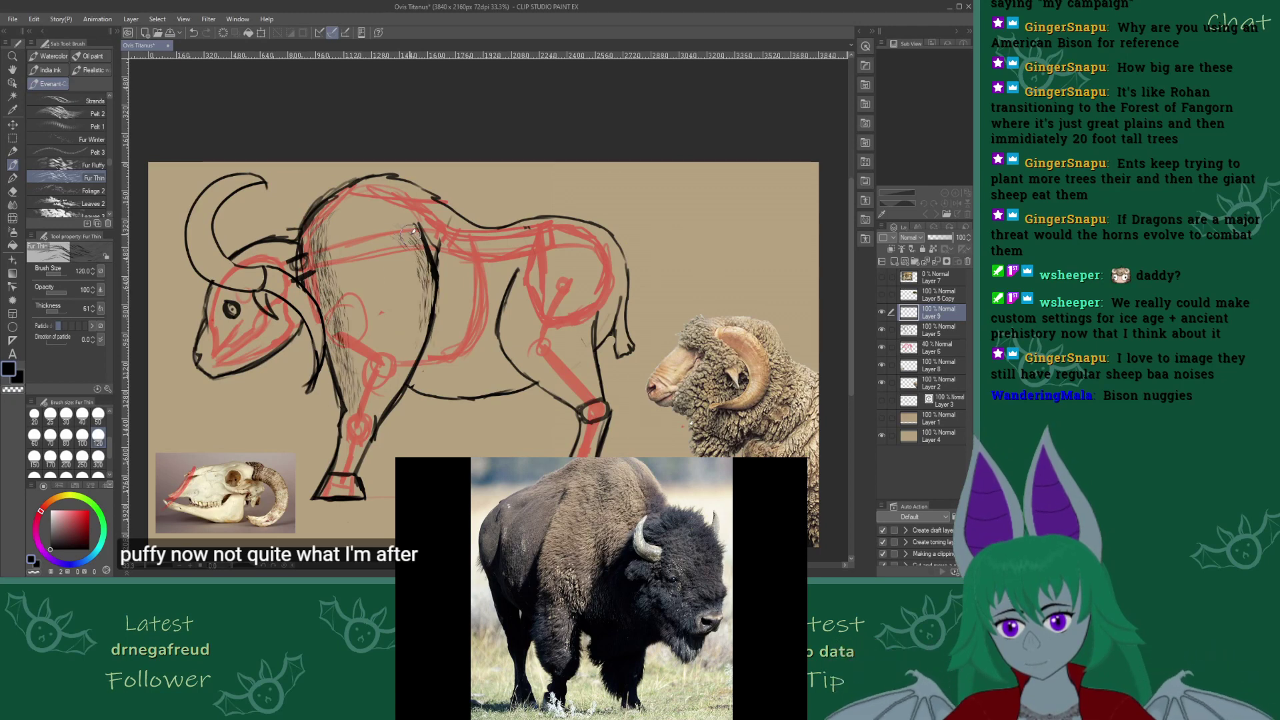
left_click_drag(428, 274, 408, 387)
left_click_drag(421, 301, 396, 410)
left_click_drag(400, 237, 404, 363)
left_click_drag(405, 290, 372, 400)
Fill the middle of the shoulder and the top of the hump with thin downward fur strokes
left_click_drag(337, 199, 344, 308)
mouse_move(344, 248)
left_mouse_down()
mouse_move(354, 387)
mouse_move(366, 348)
left_mouse_up()
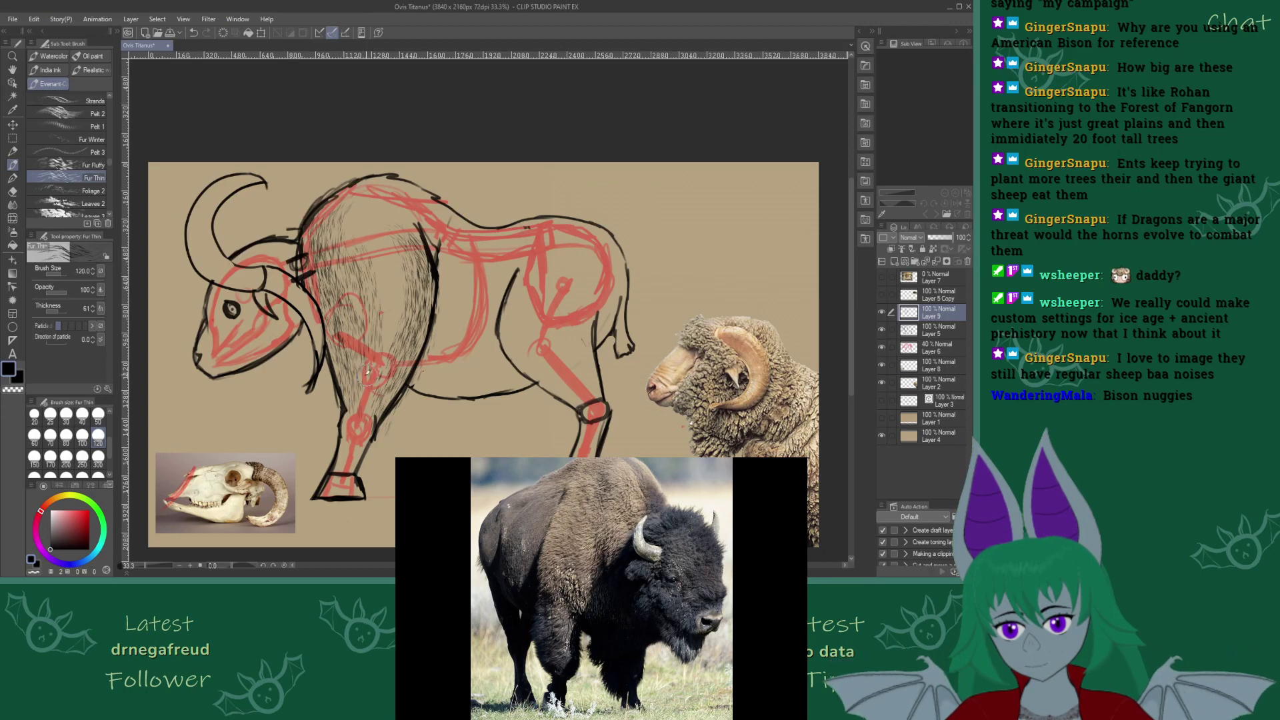
mouse_move(379, 269)
left_mouse_down()
mouse_move(374, 375)
mouse_move(400, 348)
left_mouse_up()
mouse_move(374, 195)
left_mouse_down()
mouse_move(358, 236)
mouse_move(373, 259)
mouse_move(388, 248)
mouse_move(393, 296)
left_mouse_up()
left_click_drag(371, 219, 391, 272)
mouse_move(368, 175)
left_mouse_down()
mouse_move(398, 223)
mouse_move(382, 190)
mouse_move(460, 236)
mouse_move(382, 204)
mouse_move(477, 239)
mouse_move(426, 230)
mouse_move(456, 310)
left_mouse_up()
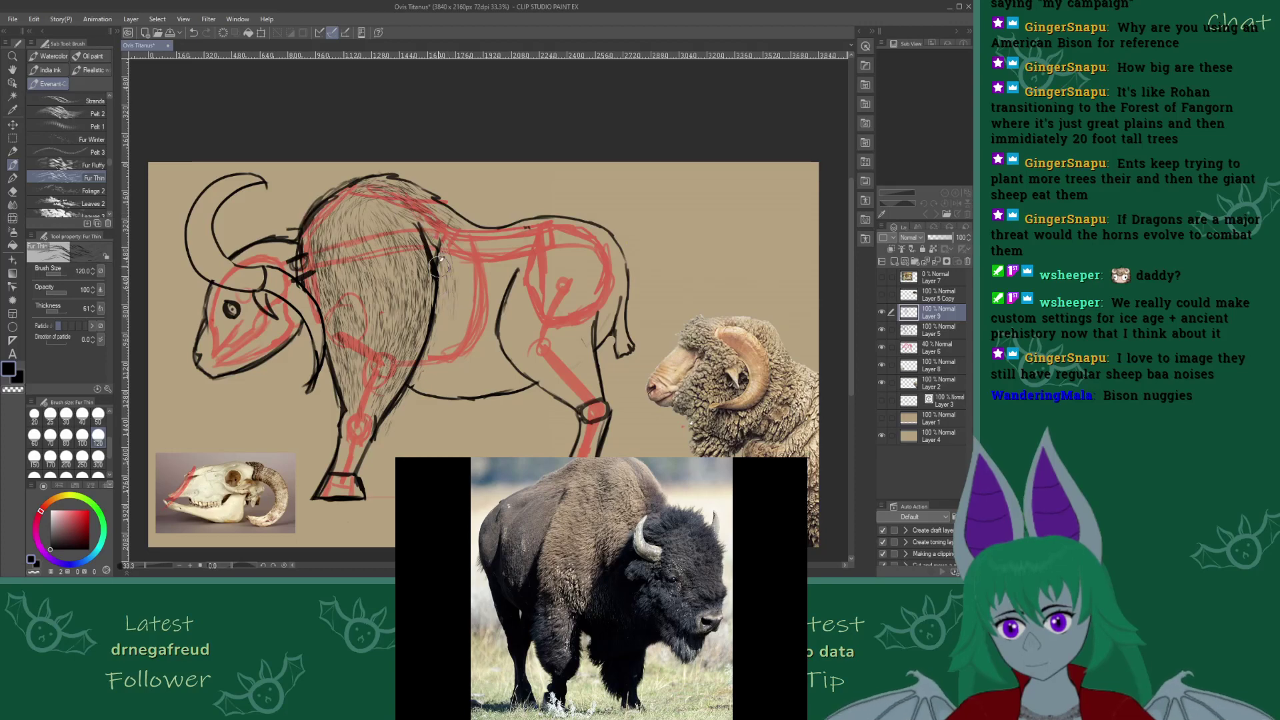
Cover the flank and belly behind the shoulder with thin downward-sweeping fur
left_click_drag(432, 260, 442, 352)
mouse_move(494, 265)
left_mouse_down()
mouse_move(501, 363)
mouse_move(478, 340)
left_mouse_up()
mouse_move(470, 283)
left_mouse_down()
mouse_move(467, 340)
mouse_move(410, 400)
left_mouse_up()
mouse_move(464, 344)
left_mouse_down()
mouse_move(469, 399)
mouse_move(482, 344)
mouse_move(543, 385)
left_mouse_up()
Brush thin black fur down the front of the hind thigh toward the knee
mouse_move(526, 269)
left_mouse_down()
mouse_move(506, 372)
mouse_move(508, 346)
left_mouse_up()
left_click_drag(560, 353, 577, 396)
left_click_drag(543, 290, 527, 363)
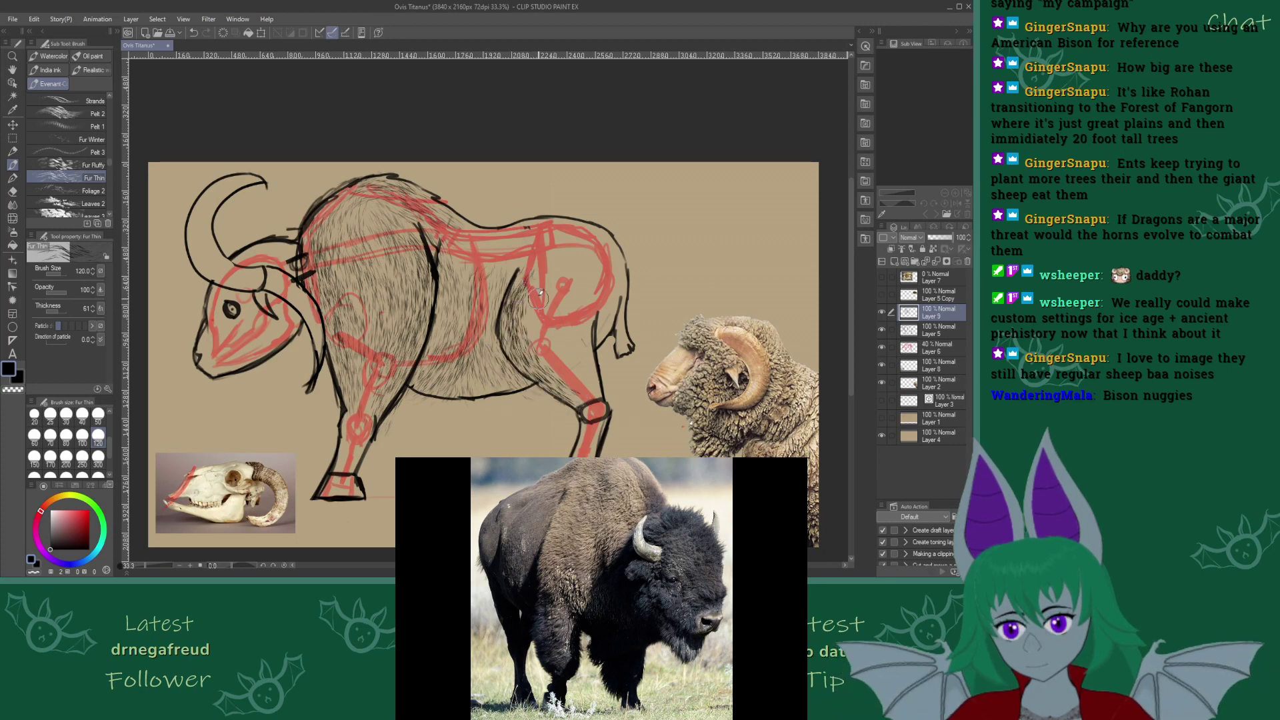
left_click_drag(526, 267, 504, 390)
left_click_drag(560, 373, 577, 413)
left_click_drag(533, 292, 532, 380)
left_click_drag(570, 390, 590, 413)
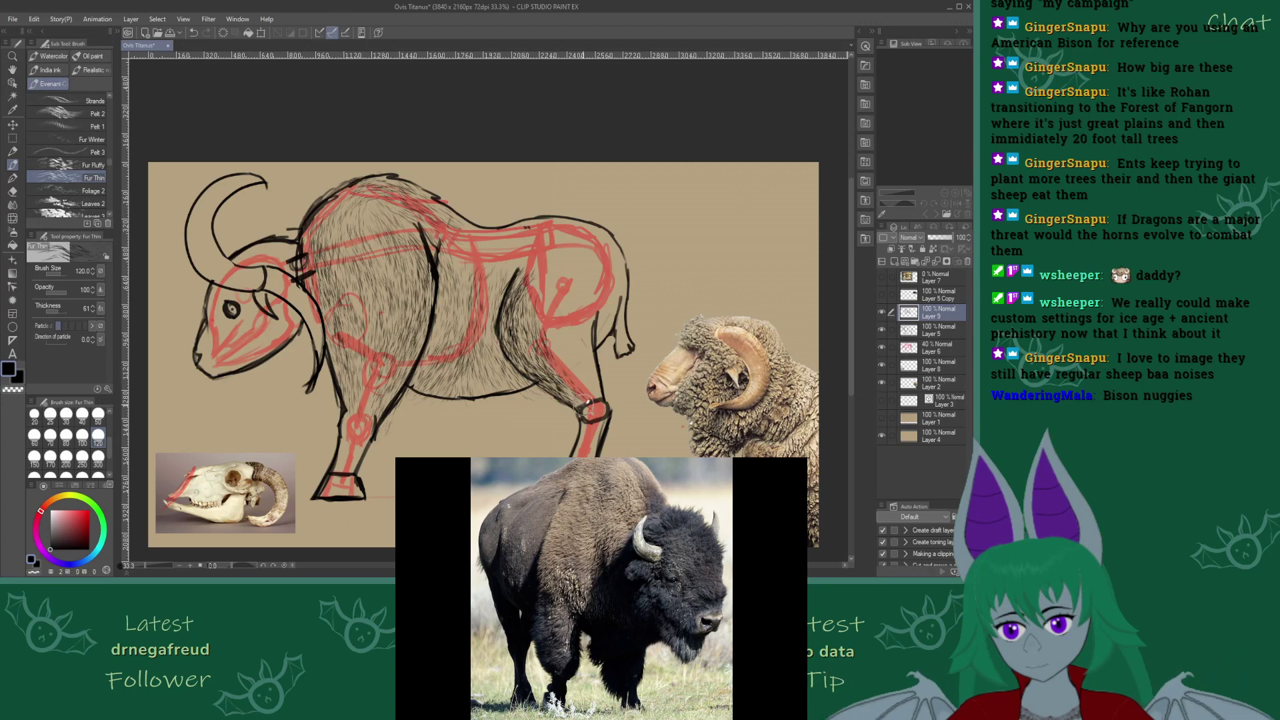
Extend the thin fur across the middle of the hind thigh down to the knee joint, touching up the belly
mouse_move(575, 297)
left_mouse_down()
mouse_move(595, 385)
mouse_move(572, 303)
mouse_move(594, 410)
mouse_move(562, 294)
mouse_move(553, 381)
left_mouse_up()
left_click_drag(566, 377, 587, 405)
left_click_drag(552, 305, 560, 360)
left_click_drag(492, 333, 476, 342)
Layer more thin fur down the front of the shoulder mass to the top of the front leg
mouse_move(337, 214)
left_mouse_down()
mouse_move(312, 330)
mouse_move(330, 336)
left_mouse_up()
left_click_drag(340, 334, 357, 420)
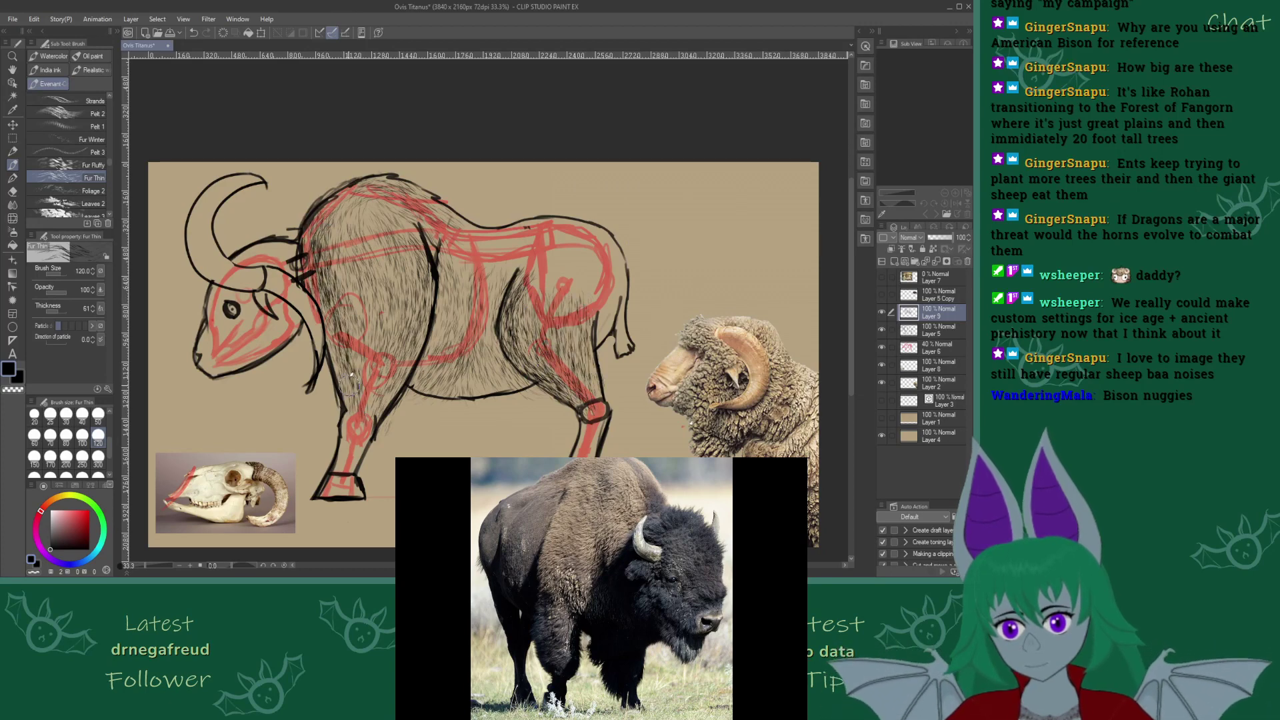
left_click_drag(316, 284, 353, 365)
left_click_drag(337, 213, 346, 314)
left_click_drag(340, 244, 360, 383)
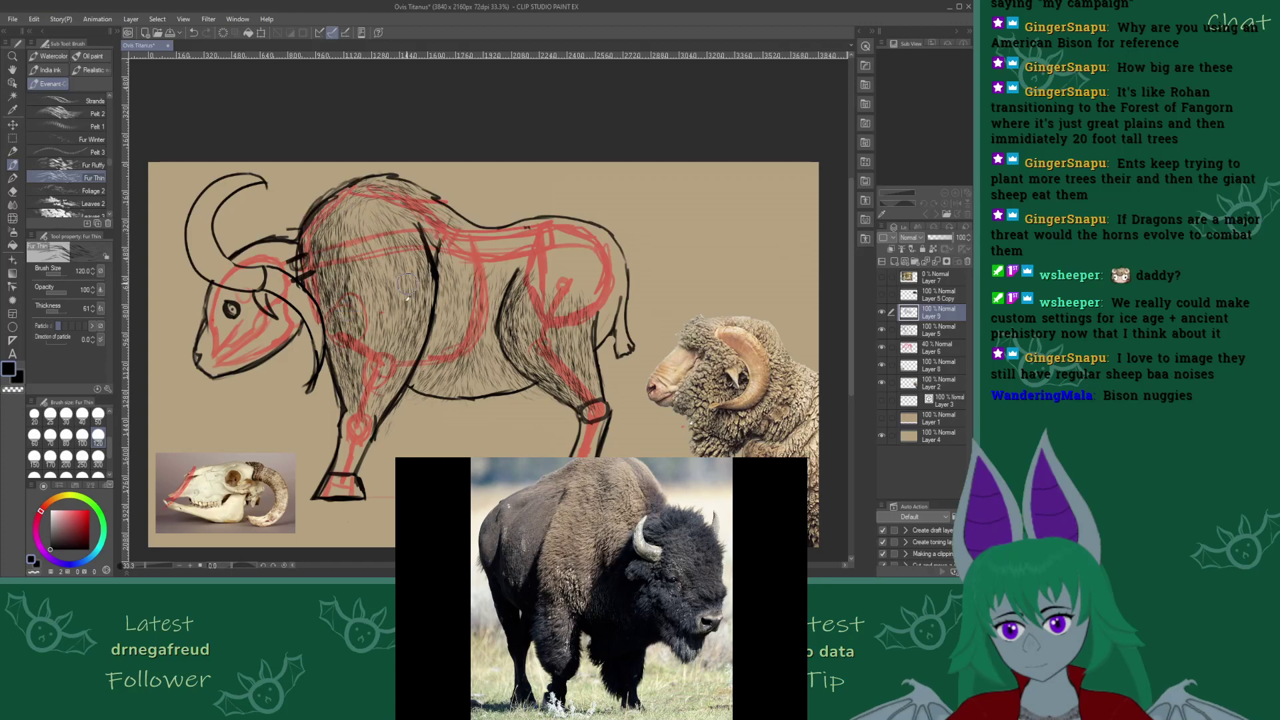
Thicken the thin fur over the middle and rear of the shoulder, tapering into the upper front leg
left_click_drag(422, 245, 428, 374)
left_click_drag(410, 356, 375, 408)
left_click_drag(410, 243, 383, 383)
mouse_move(401, 228)
left_mouse_down()
mouse_move(364, 400)
mouse_move(365, 350)
left_mouse_up()
left_click_drag(370, 280, 360, 406)
mouse_move(367, 235)
left_mouse_down()
mouse_move(357, 320)
mouse_move(368, 427)
left_mouse_up()
Cover the lower front leg with thin fur down to the hoof
mouse_move(380, 404)
left_mouse_down()
mouse_move(347, 484)
mouse_move(352, 439)
left_mouse_up()
left_click_drag(355, 440, 337, 487)
left_click_drag(346, 393, 333, 470)
left_click_drag(373, 420, 332, 504)
Add thin fur over the top of the hump and down behind the shoulder's rear contour line
mouse_move(354, 204)
left_mouse_down()
mouse_move(342, 240)
mouse_move(320, 251)
mouse_move(333, 270)
left_mouse_up()
mouse_move(363, 197)
left_mouse_down()
mouse_move(346, 270)
mouse_move(365, 288)
mouse_move(420, 276)
left_mouse_up()
mouse_move(374, 188)
left_mouse_down()
mouse_move(408, 198)
mouse_move(399, 242)
left_mouse_up()
mouse_move(433, 190)
left_mouse_down()
mouse_move(421, 237)
mouse_move(453, 251)
mouse_move(442, 234)
mouse_move(438, 320)
left_mouse_up()
left_click_drag(440, 267, 432, 376)
left_click_drag(435, 317, 427, 384)
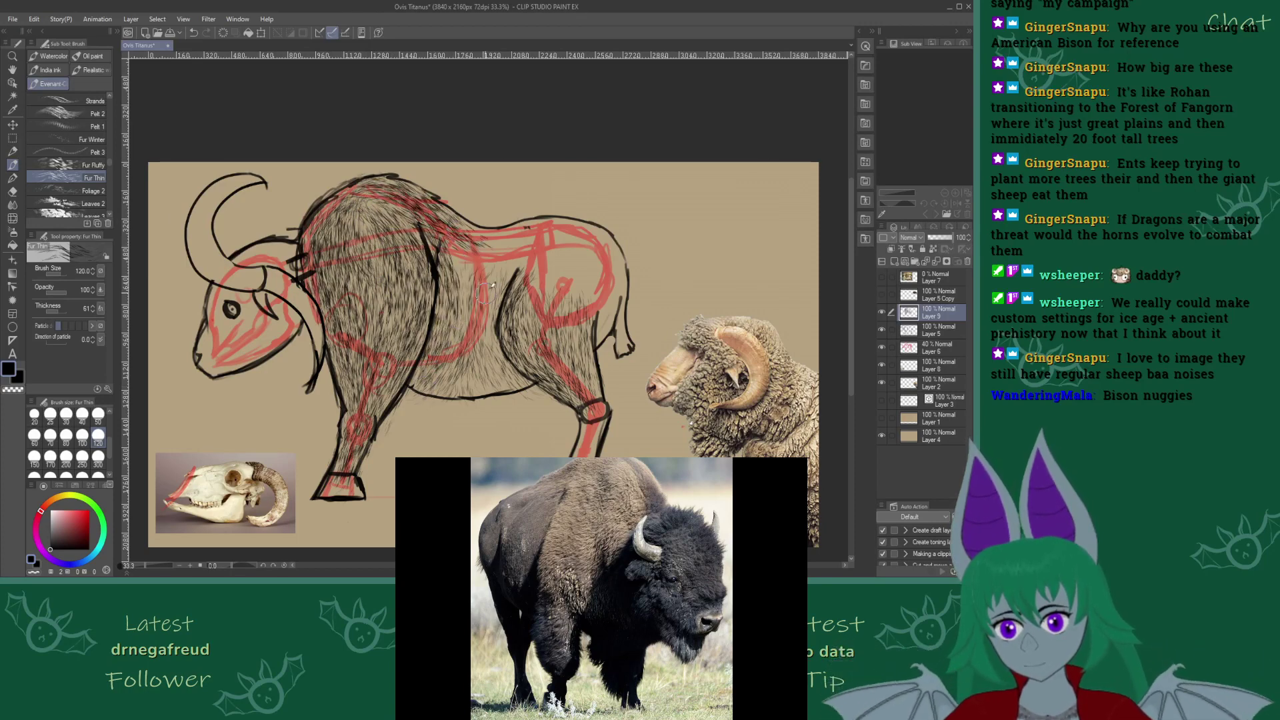
Thicken the thin fur across the flank and along the belly up to the hind thigh
left_click_drag(513, 250, 466, 364)
left_click_drag(477, 260, 460, 346)
left_click_drag(474, 303, 440, 390)
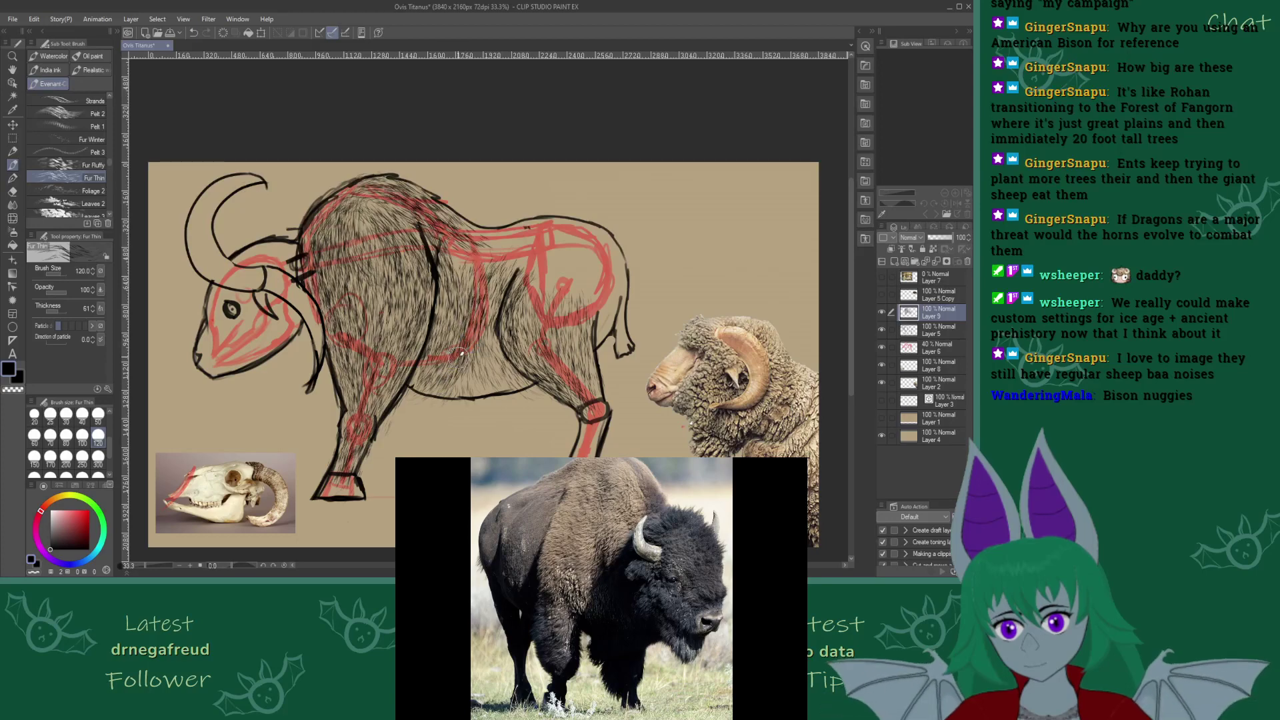
mouse_move(477, 340)
left_mouse_down()
mouse_move(460, 390)
mouse_move(475, 390)
left_mouse_up()
left_click_drag(507, 314, 487, 393)
left_click_drag(533, 333, 527, 396)
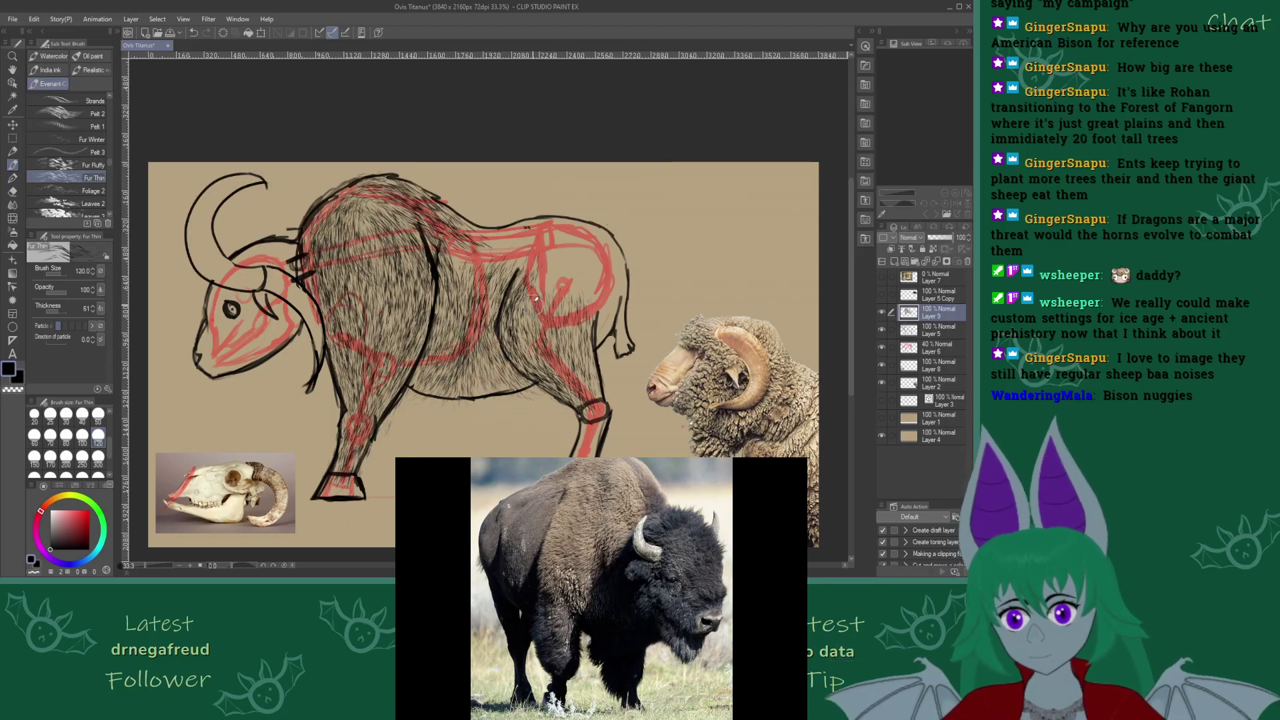
Fill the upper thigh, back and rump with thin fur following the body's contour
mouse_move(553, 275)
left_mouse_down()
mouse_move(533, 322)
mouse_move(545, 330)
left_mouse_up()
left_click_drag(576, 268, 568, 350)
left_click_drag(596, 303, 585, 342)
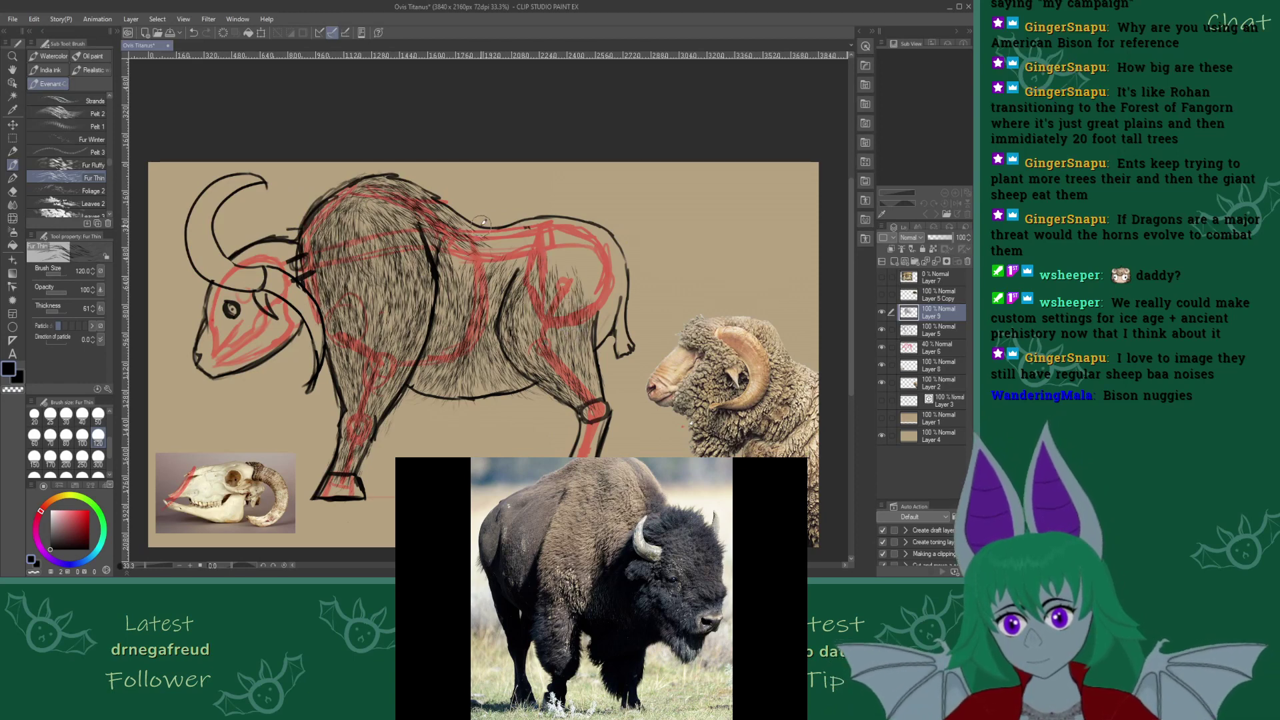
mouse_move(482, 222)
left_mouse_down()
mouse_move(587, 231)
mouse_move(603, 266)
left_mouse_up()
left_click_drag(567, 218, 616, 326)
mouse_move(466, 220)
left_mouse_down()
mouse_move(530, 270)
mouse_move(506, 267)
mouse_move(483, 300)
left_mouse_up()
mouse_move(443, 239)
left_mouse_down()
mouse_move(471, 288)
mouse_move(537, 283)
left_mouse_up()
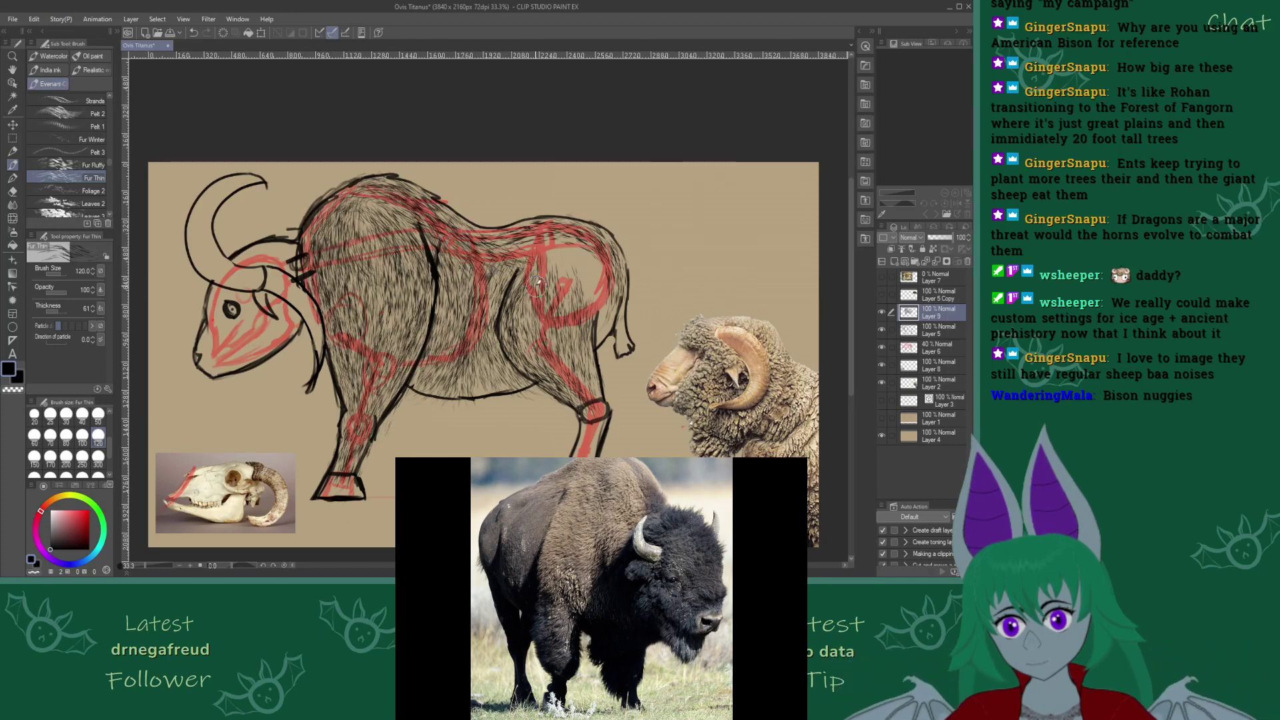
mouse_move(527, 233)
left_mouse_down()
mouse_move(546, 303)
mouse_move(570, 320)
mouse_move(592, 308)
mouse_move(588, 327)
left_mouse_up()
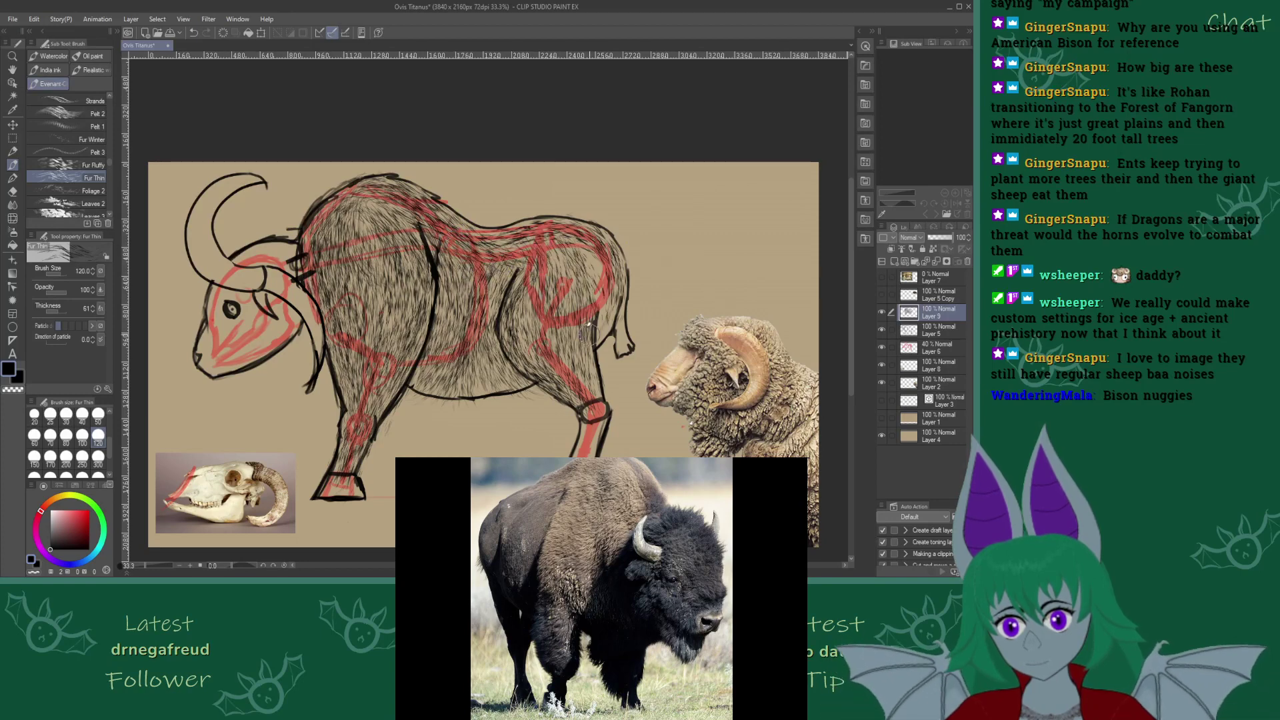
mouse_move(577, 234)
left_mouse_down()
mouse_move(604, 319)
mouse_move(600, 303)
left_mouse_up()
left_click_drag(580, 233, 619, 339)
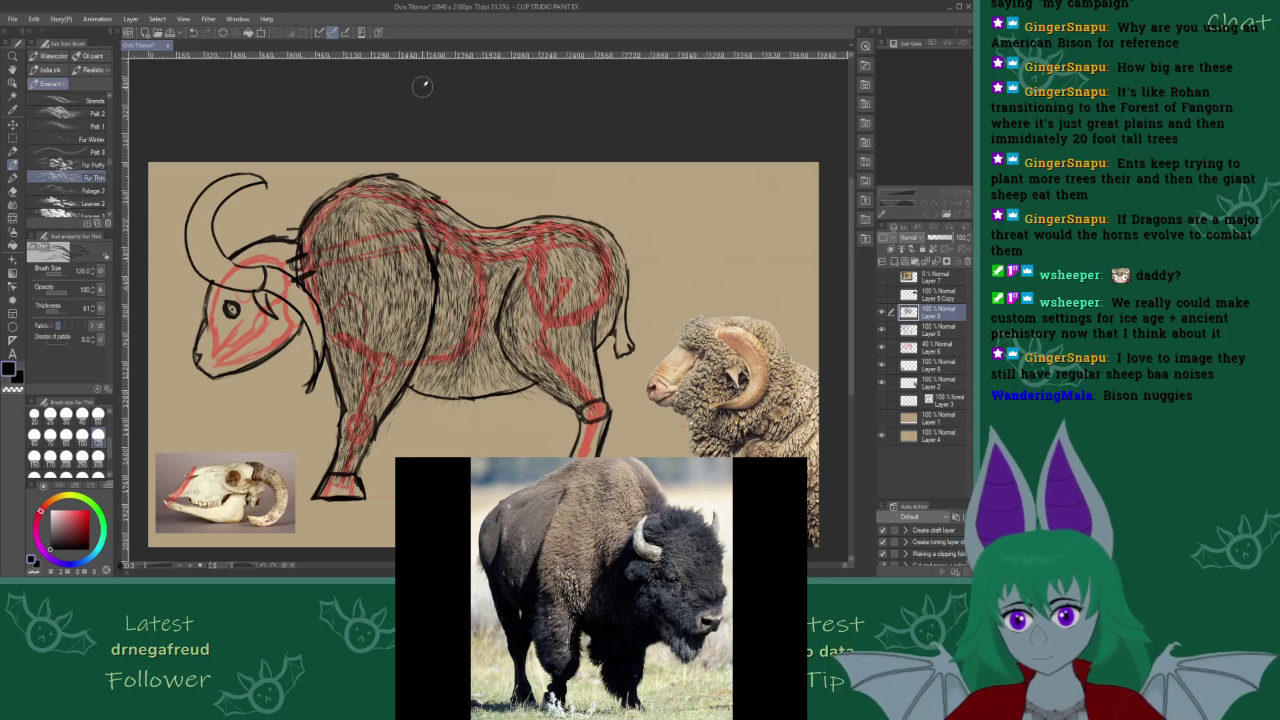
Hide the red skeleton on Layer 6, brush thin fur onto the lower hind leg and touch up the front of the shoulder
left_click(882, 347)
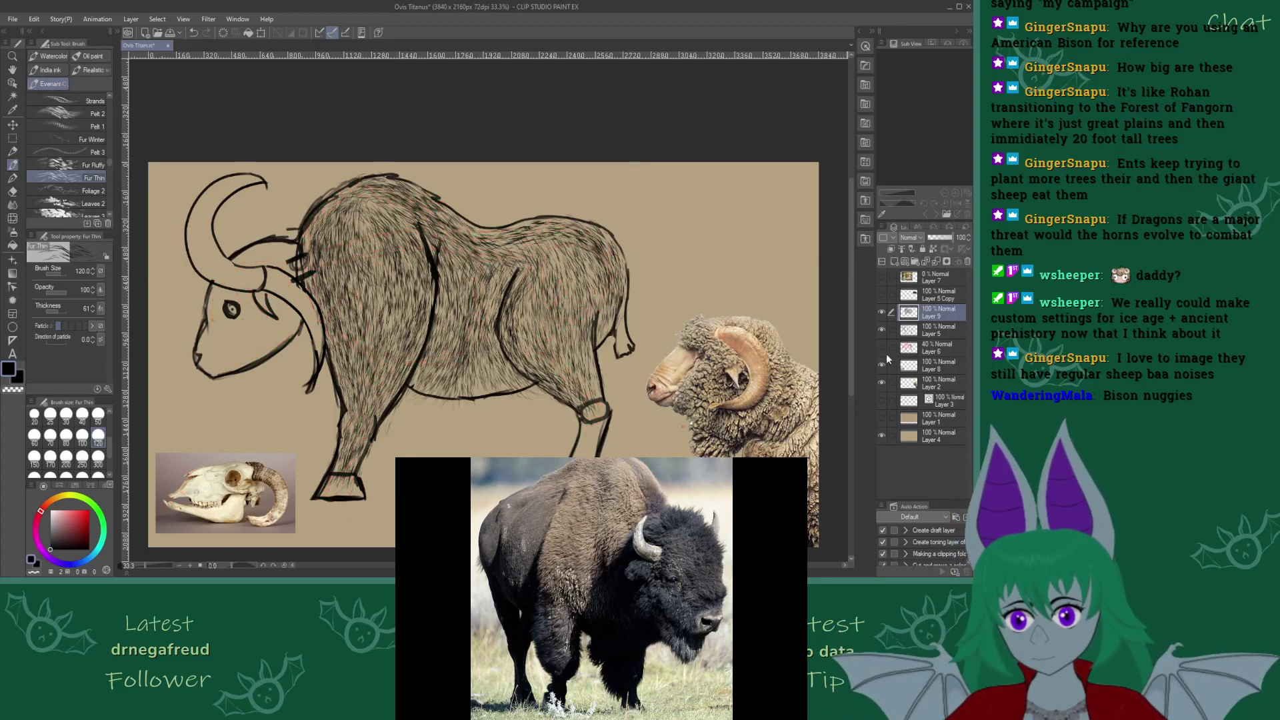
mouse_move(590, 418)
left_mouse_down()
mouse_move(575, 457)
mouse_move(591, 450)
left_mouse_up()
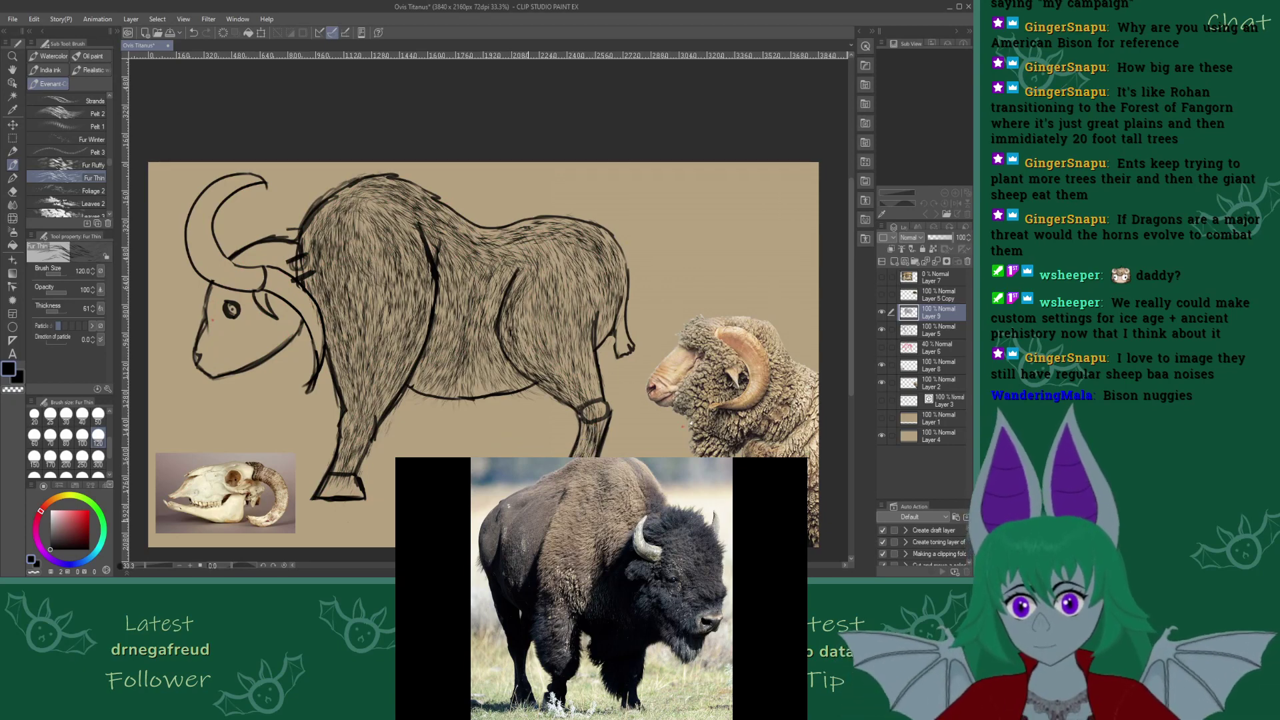
left_click_drag(333, 215, 323, 239)
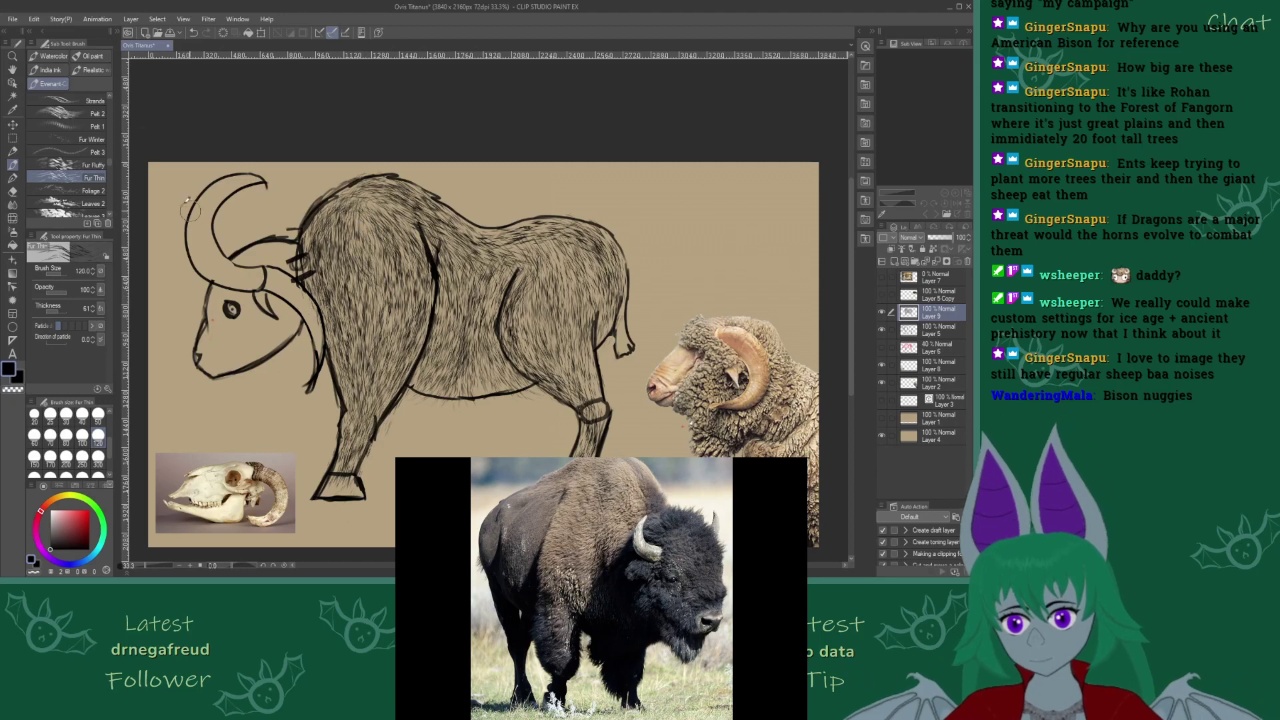
scroll(110, 162, "down", 5)
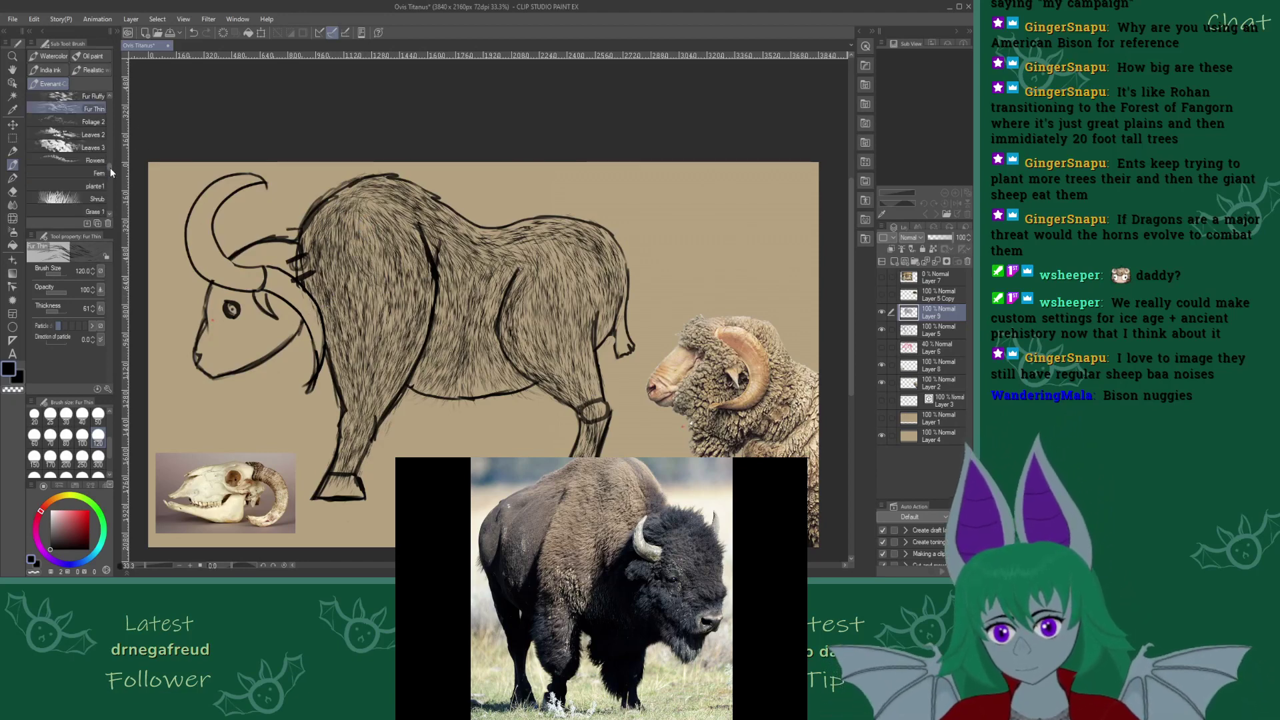
scroll(110, 168, "up", 3)
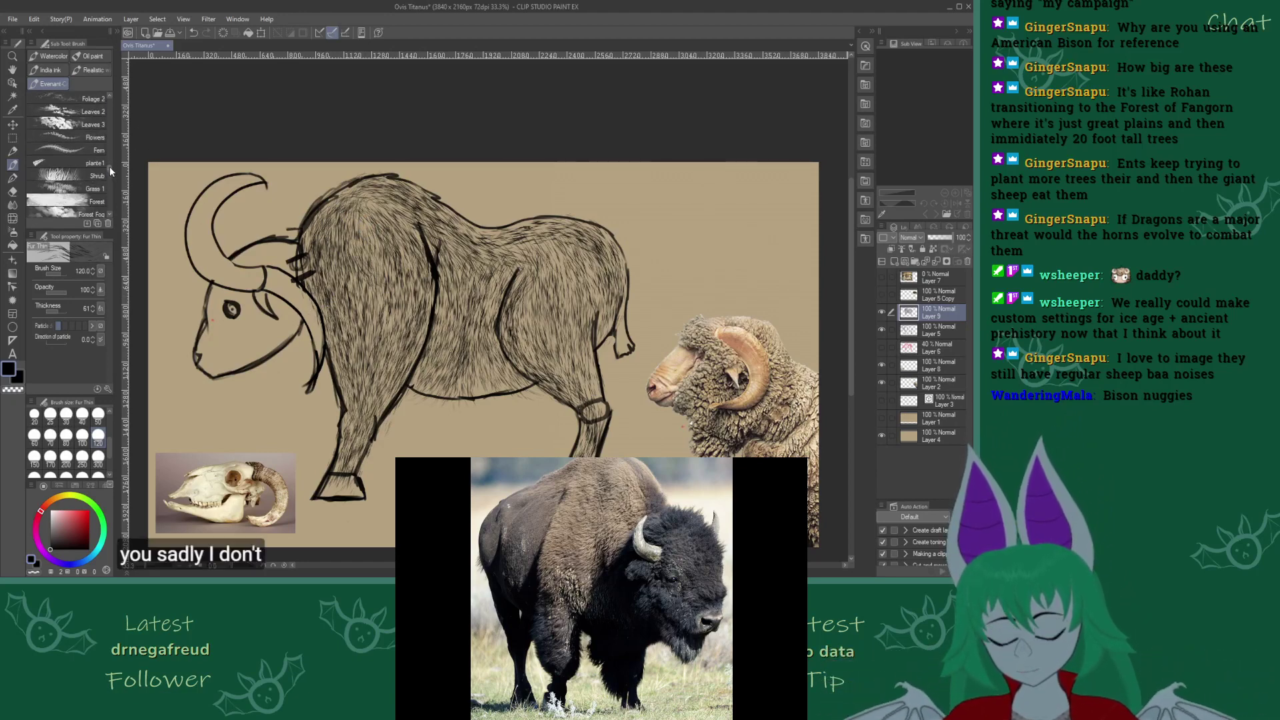
scroll(106, 164, "up", 4)
scroll(106, 162, "up", 4)
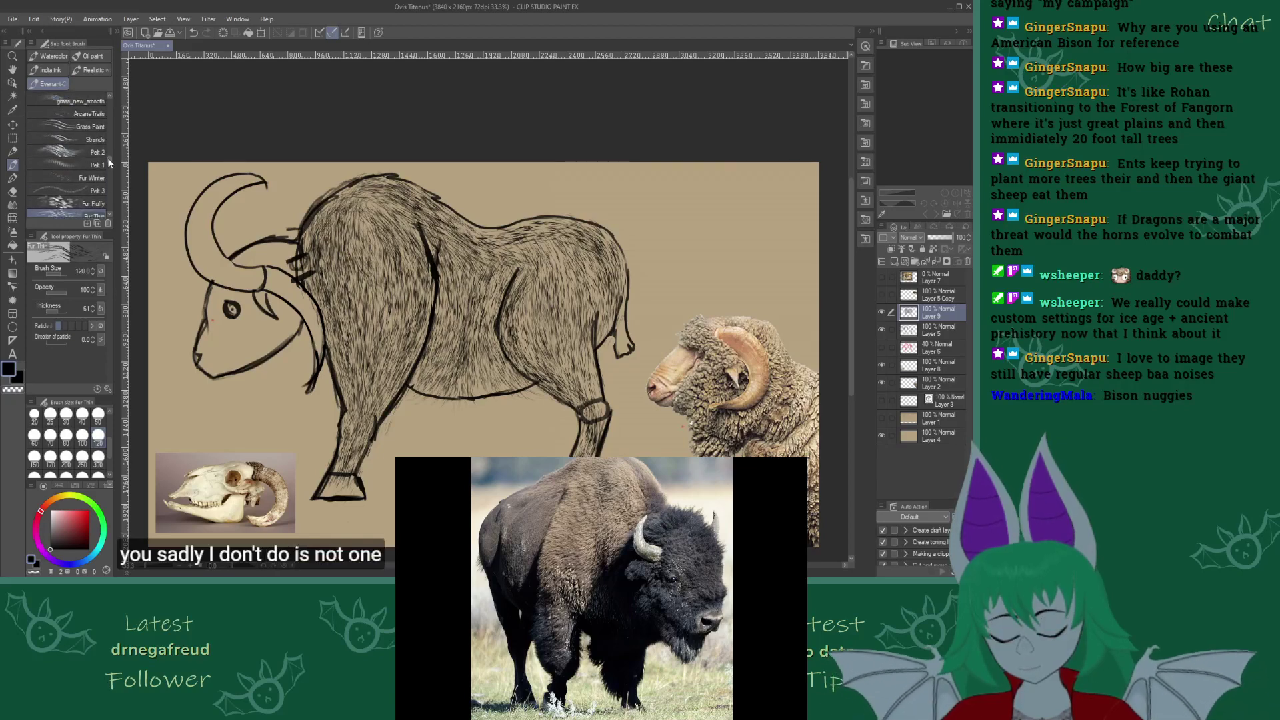
scroll(108, 155, "down", 2)
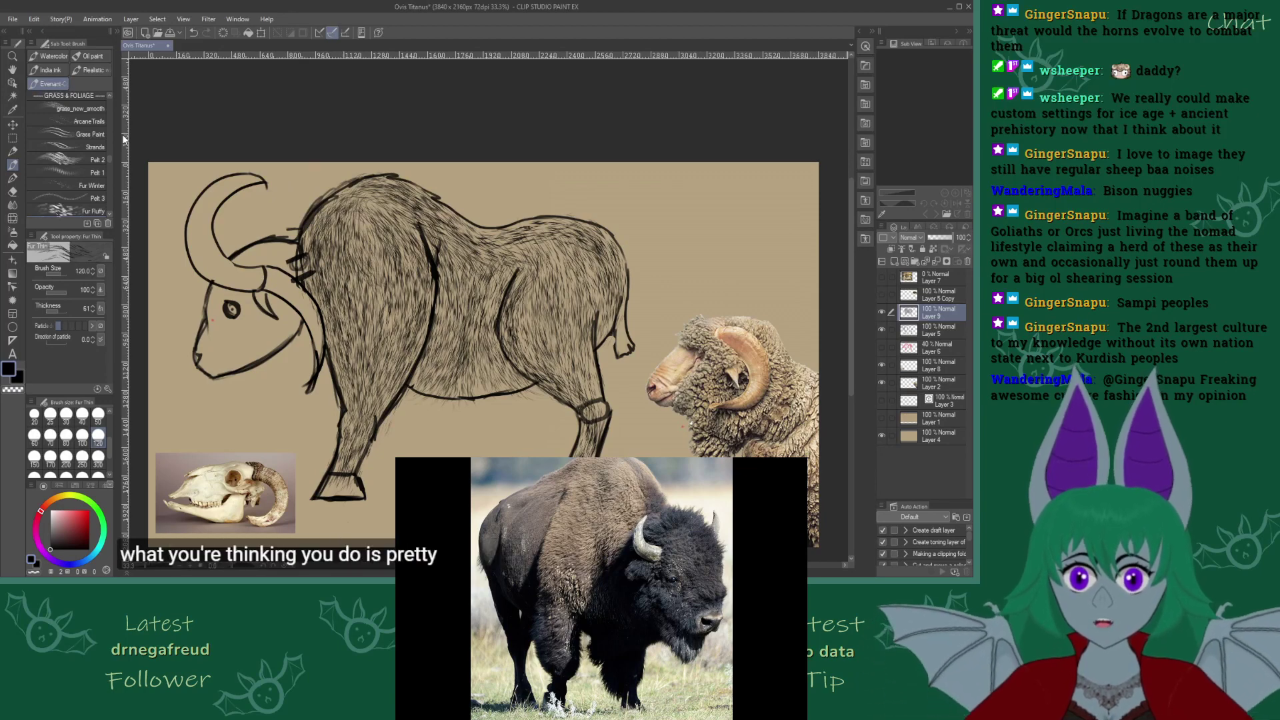
Show the original rough sketch on Layer 1 with the fur and outline layers hidden, then restore the previous layer visibility
left_click(881, 417)
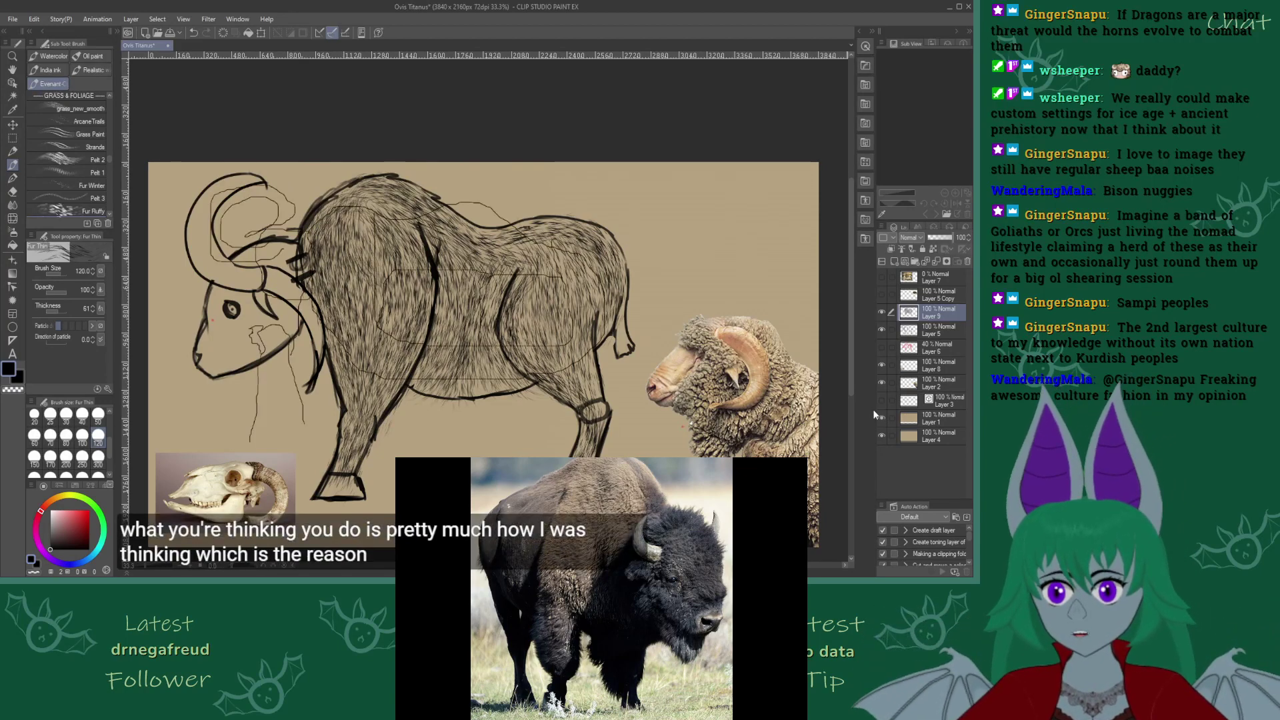
left_click(882, 312)
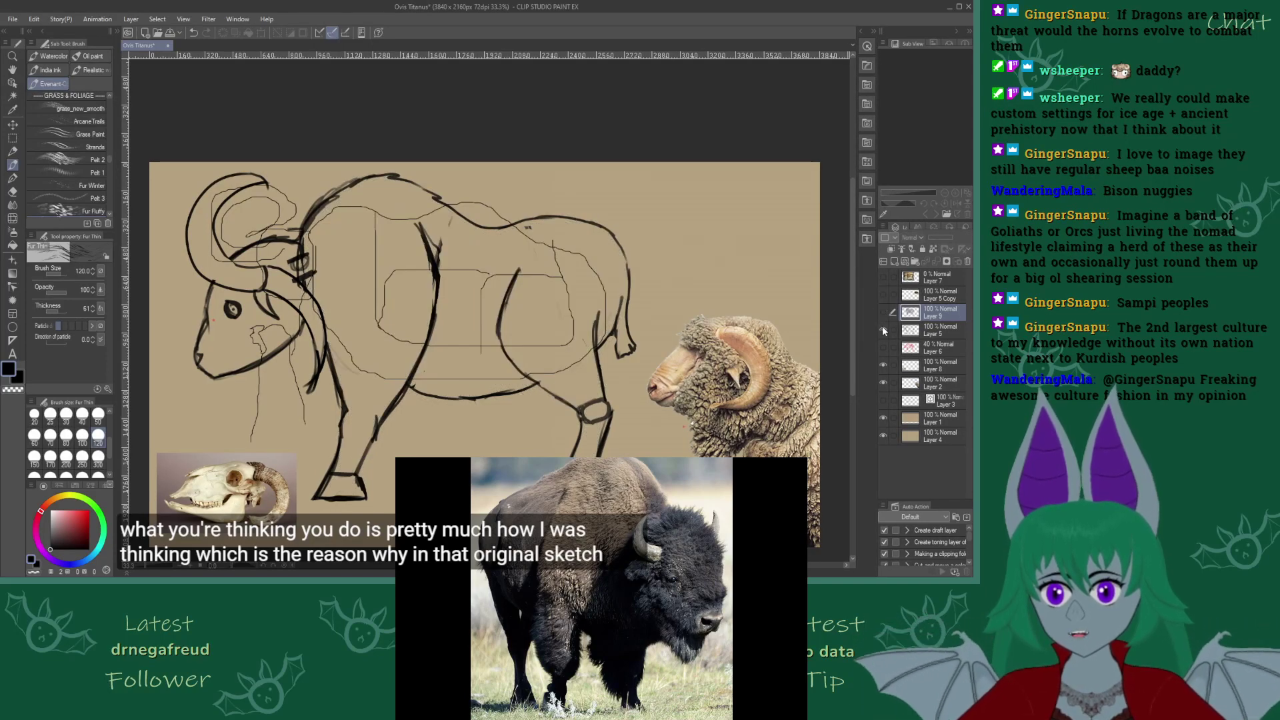
left_click(882, 328)
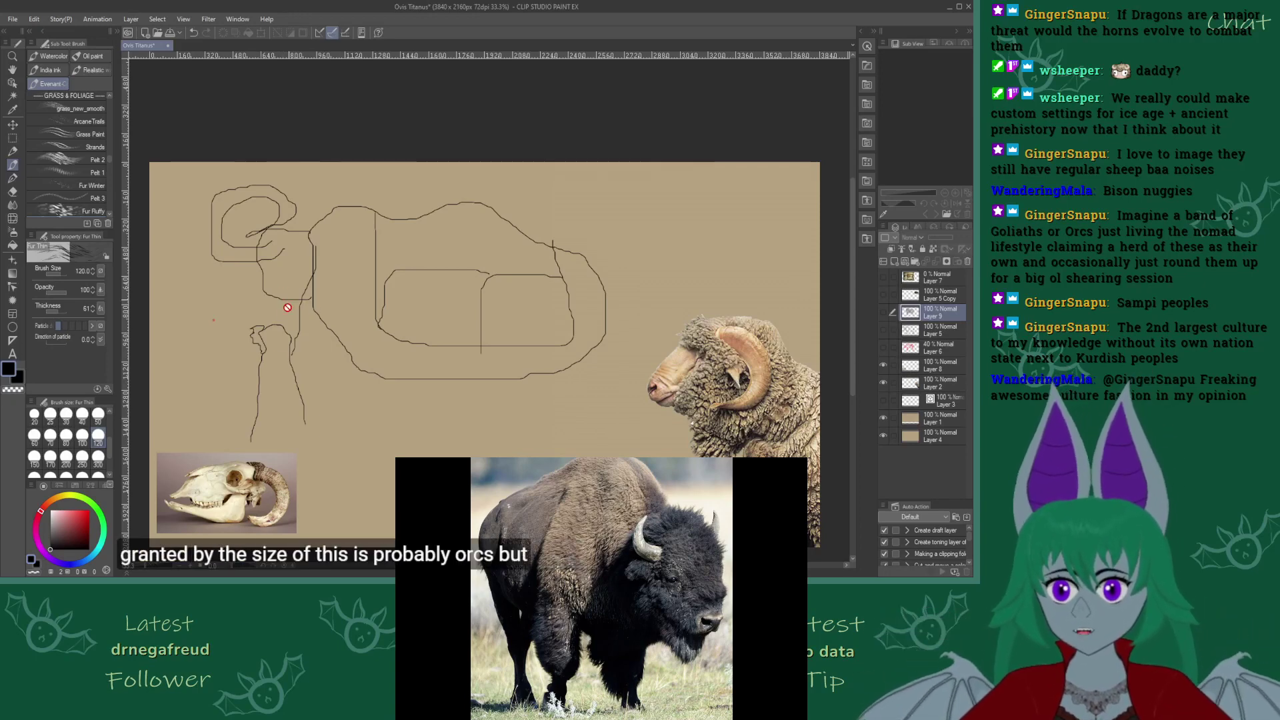
left_click(884, 312)
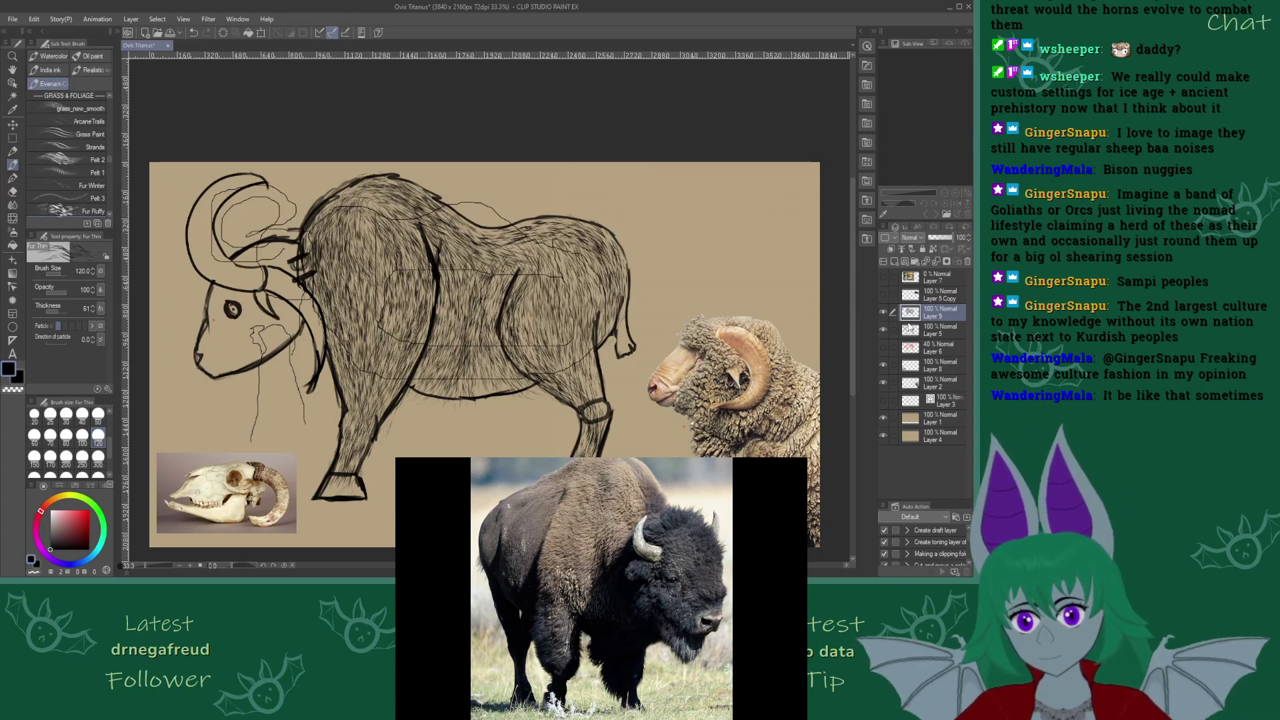
left_click(884, 418)
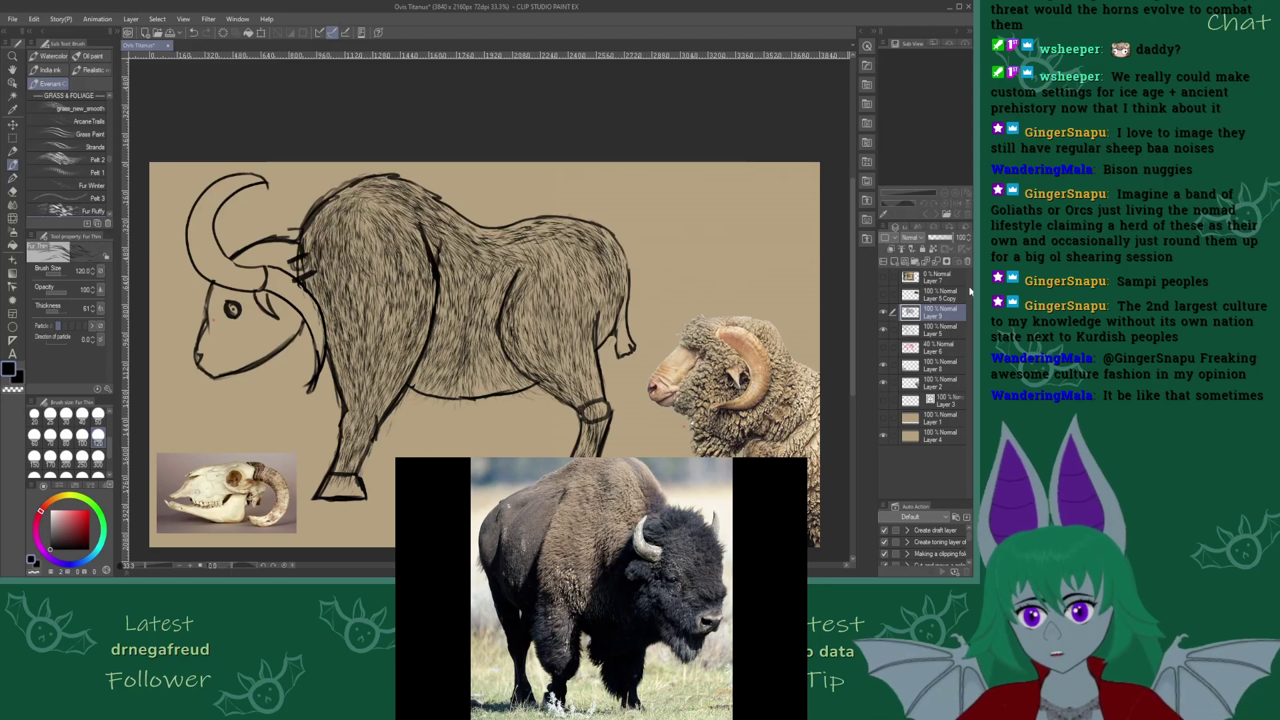
Test the Pelt 2 brush below the belly and undo the test strokes
left_click(79, 159)
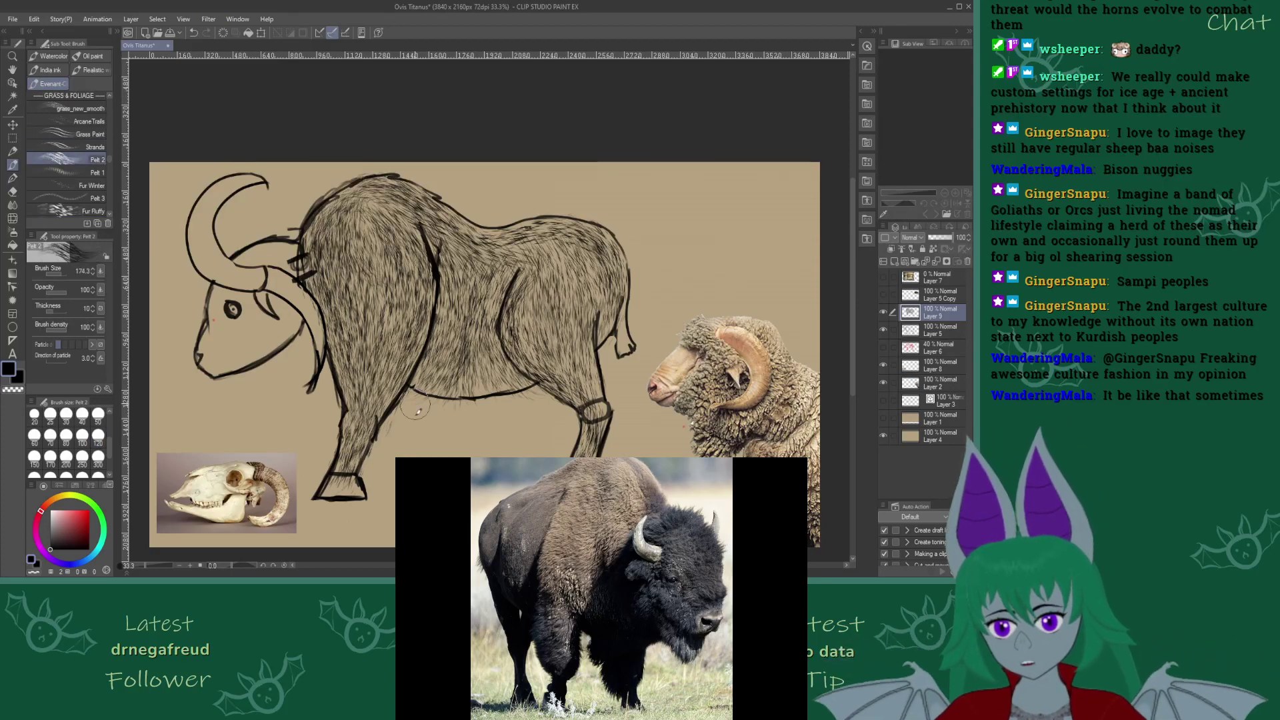
mouse_move(417, 468)
left_mouse_down()
mouse_move(501, 467)
mouse_move(417, 467)
left_mouse_up()
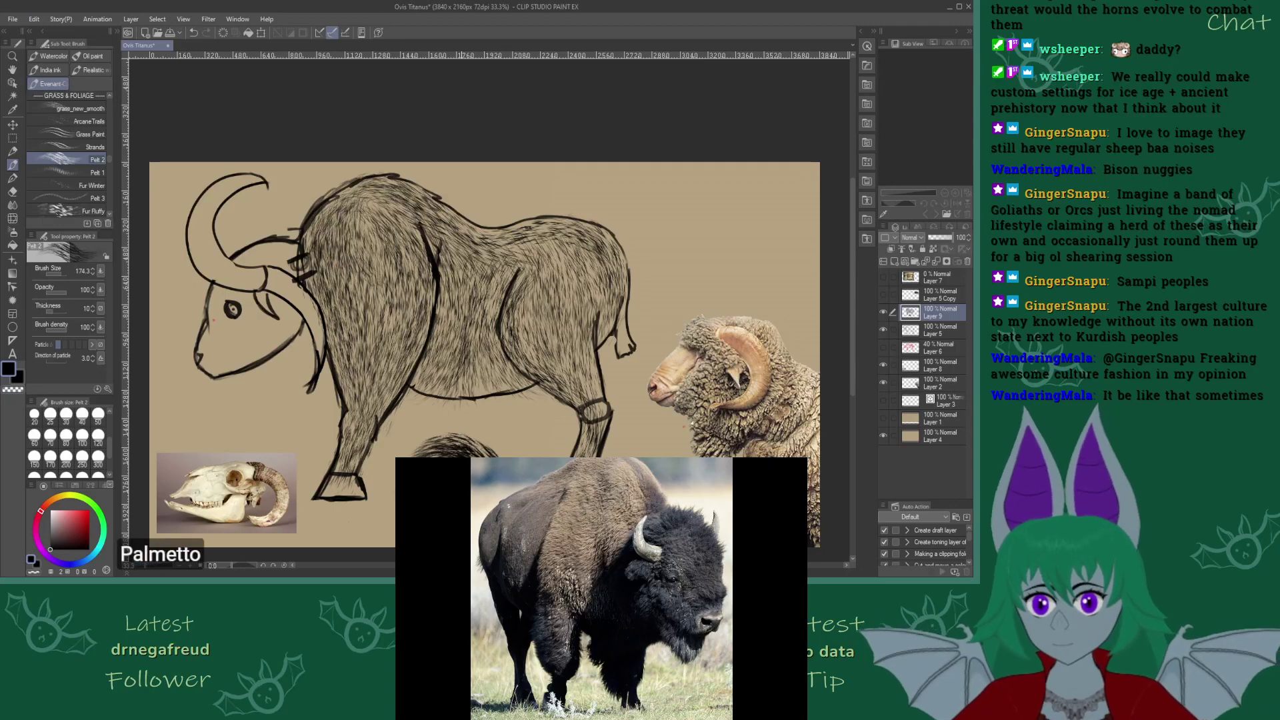
key("ctrl+z")
key("ctrl+z")
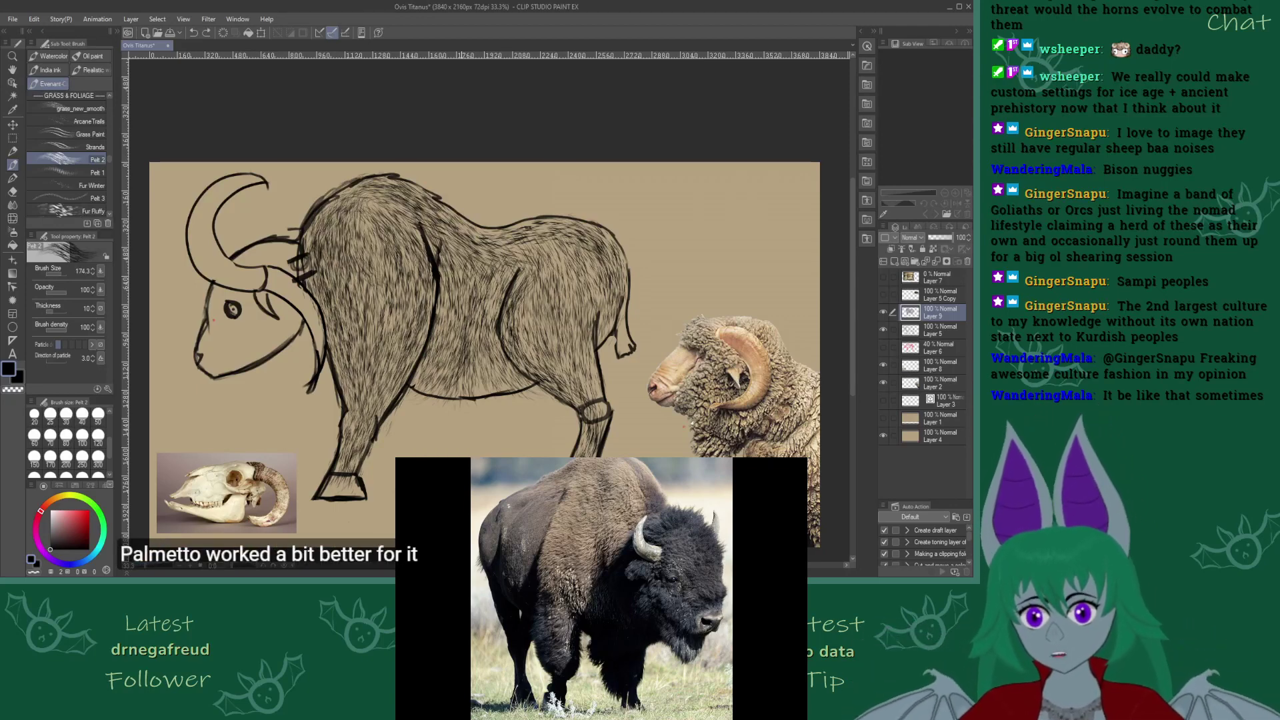
Test the Fur Winter brush with a patch below the belly and undo it
left_click(80, 185)
left_click_drag(390, 461, 485, 456)
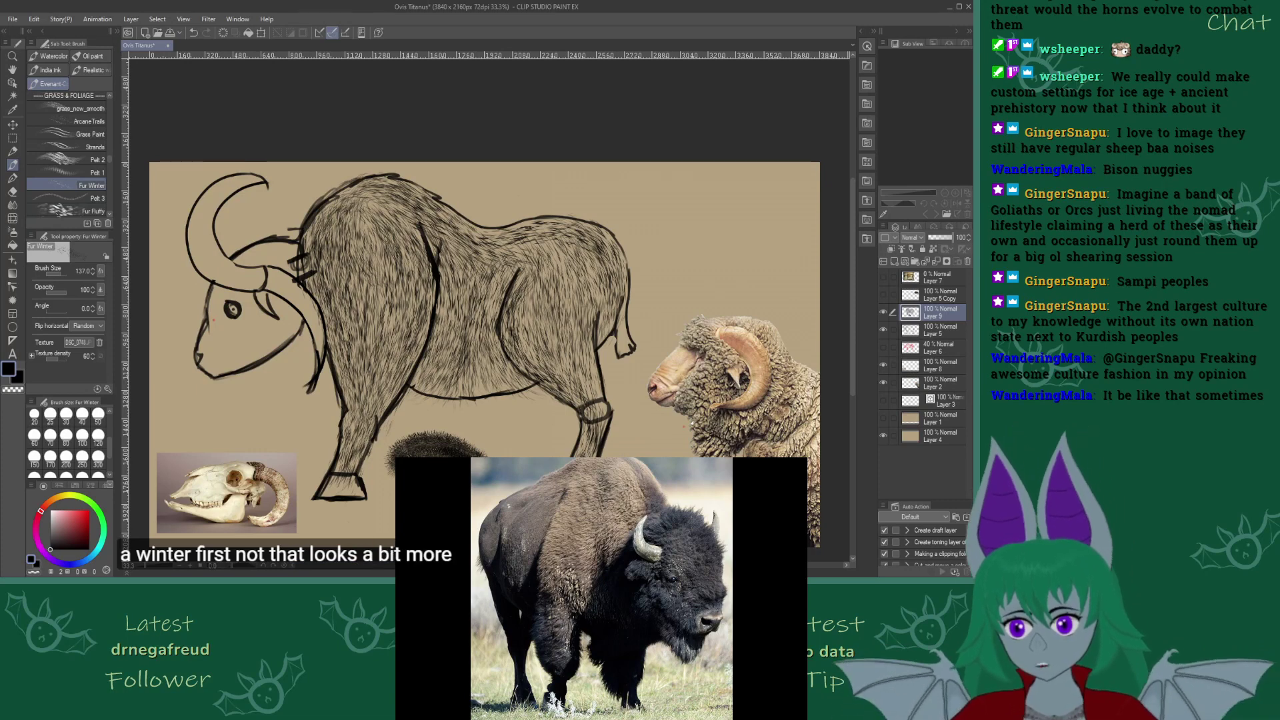
key("ctrl+z")
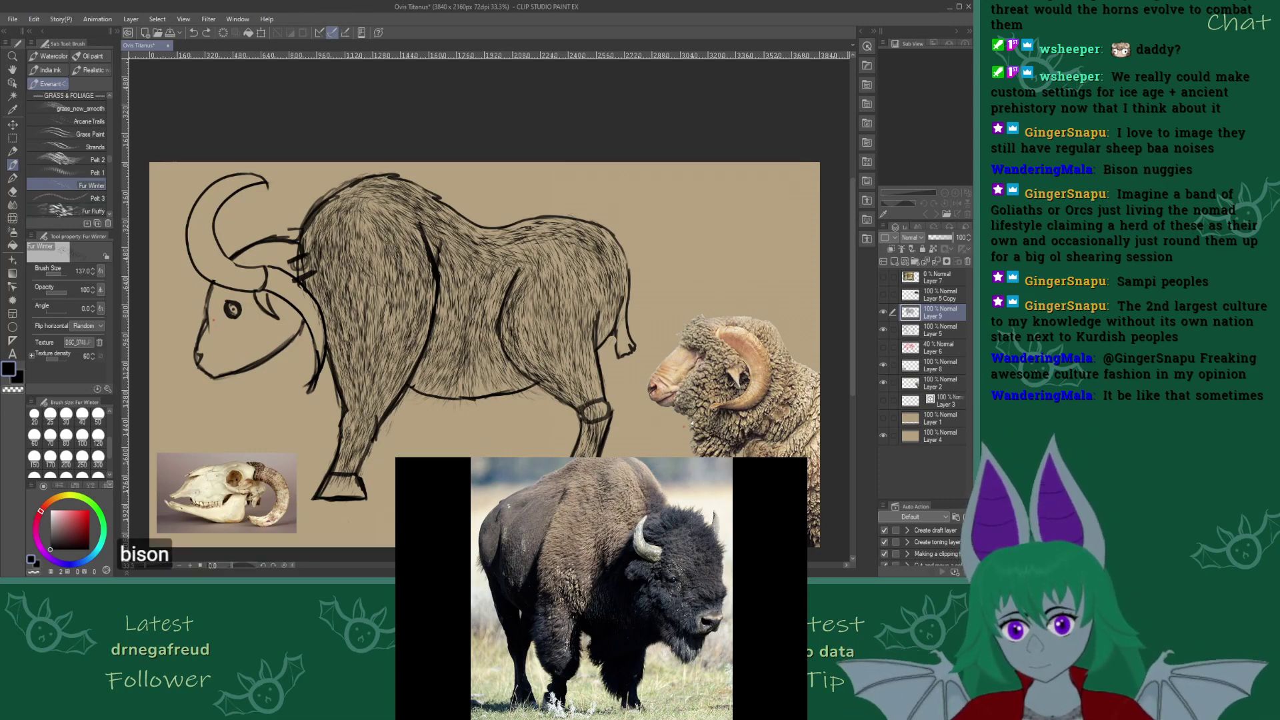
Test the Fur Fluffy brush with strokes below the belly and undo them
scroll(109, 211, "down", 3)
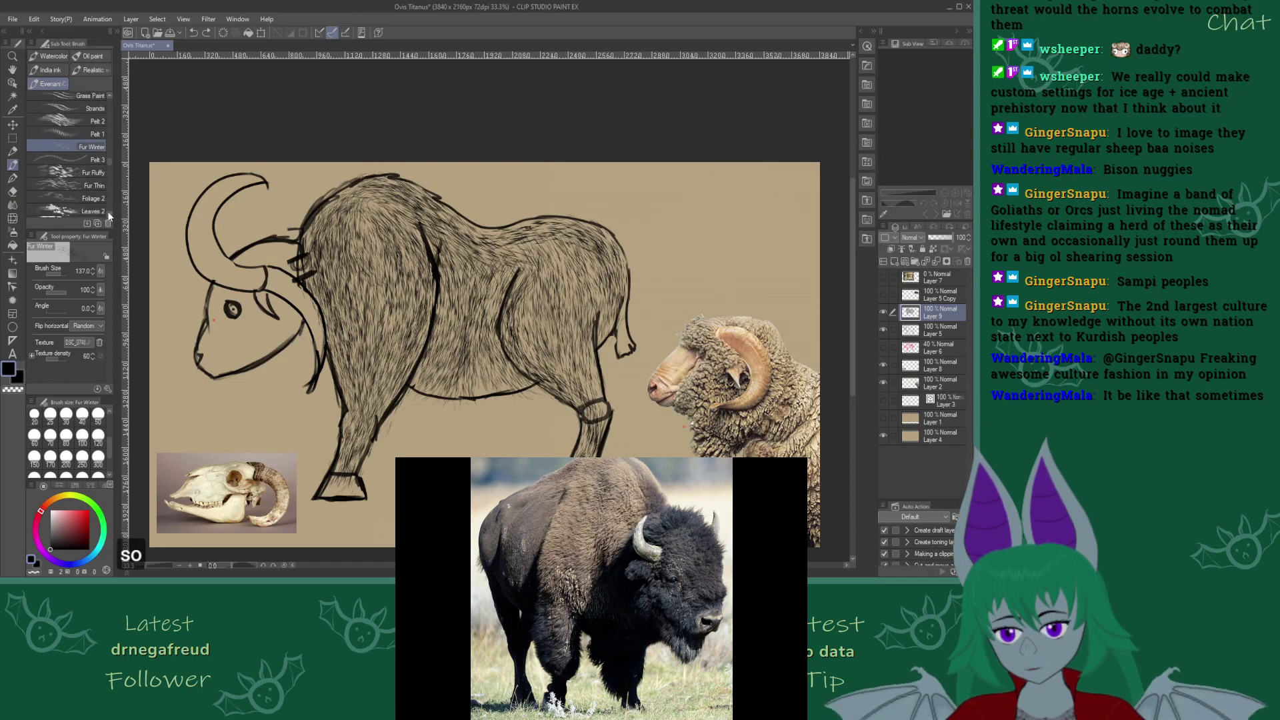
left_click(80, 172)
left_click_drag(404, 451, 493, 448)
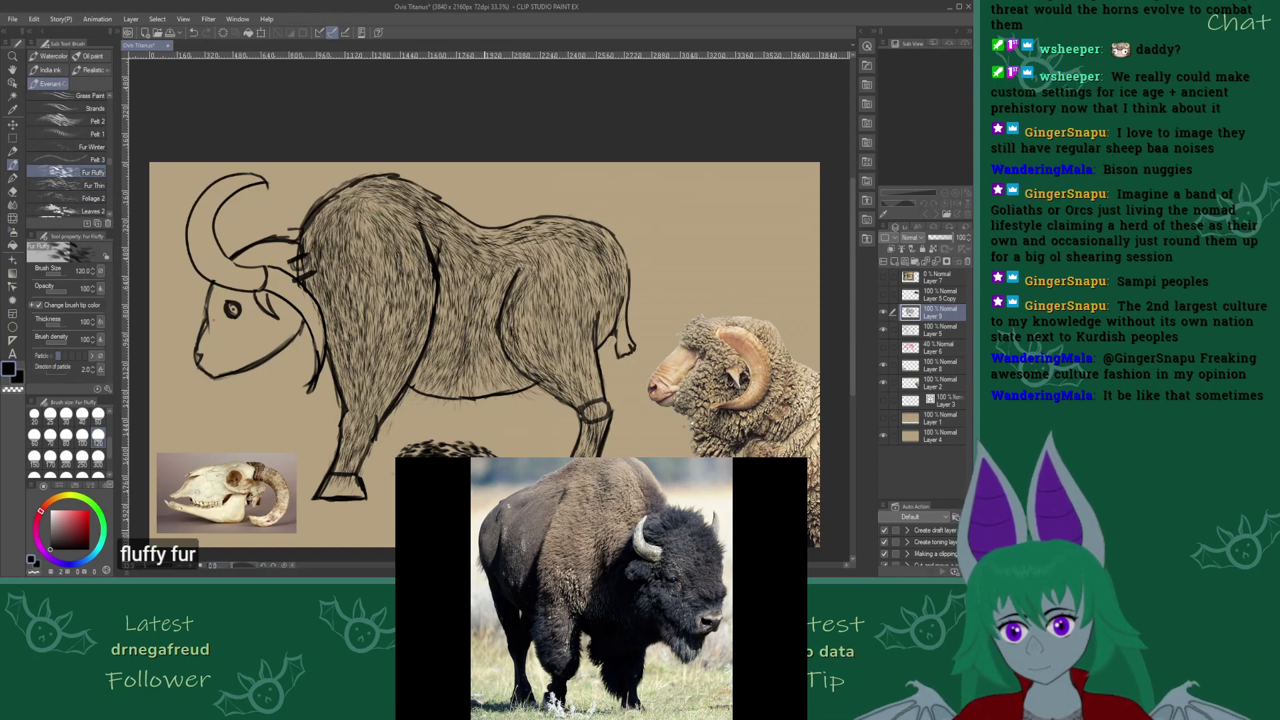
key("ctrl+z")
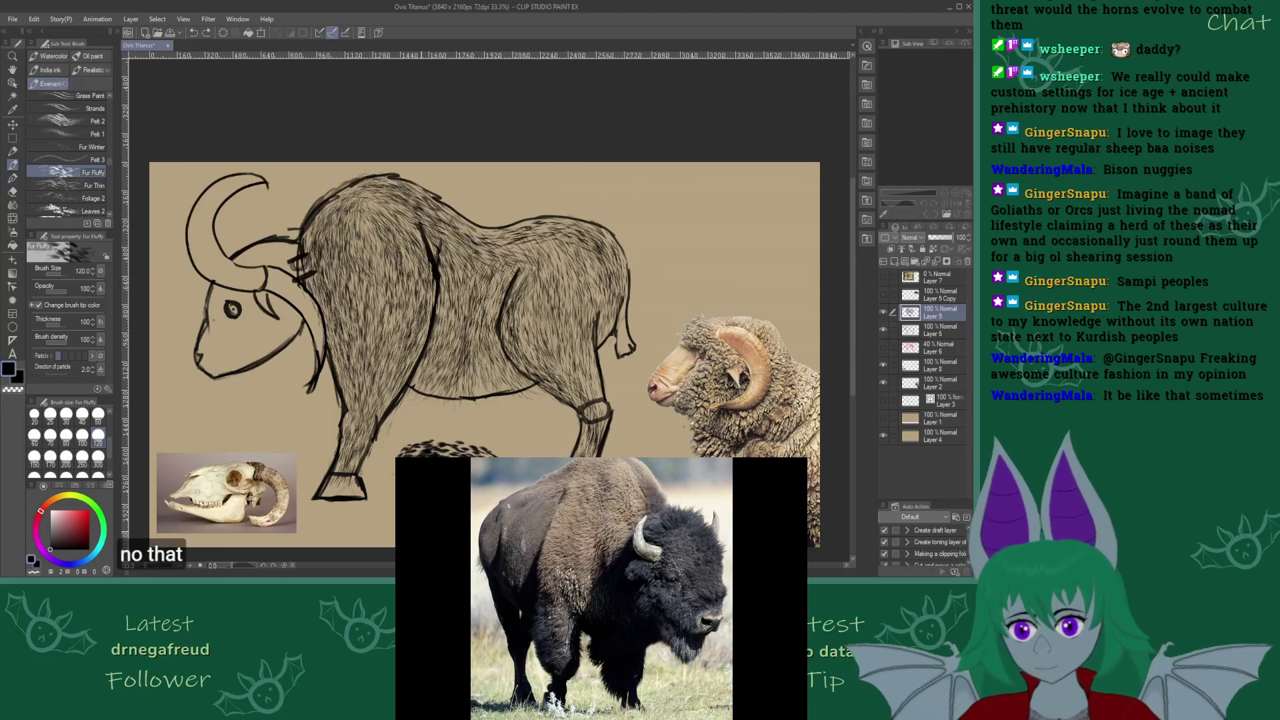
key("ctrl+z")
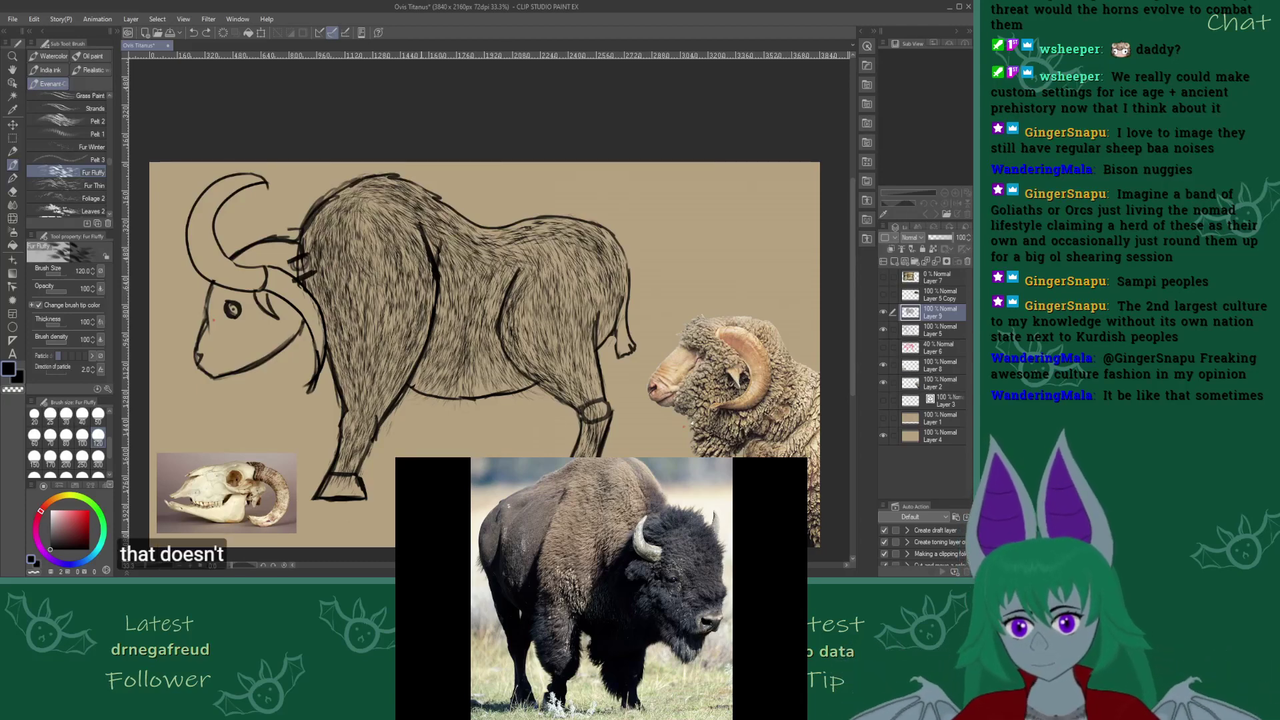
Return to the Fur Thin brush, test it with two strokes below the belly, and undo both
left_click(94, 186)
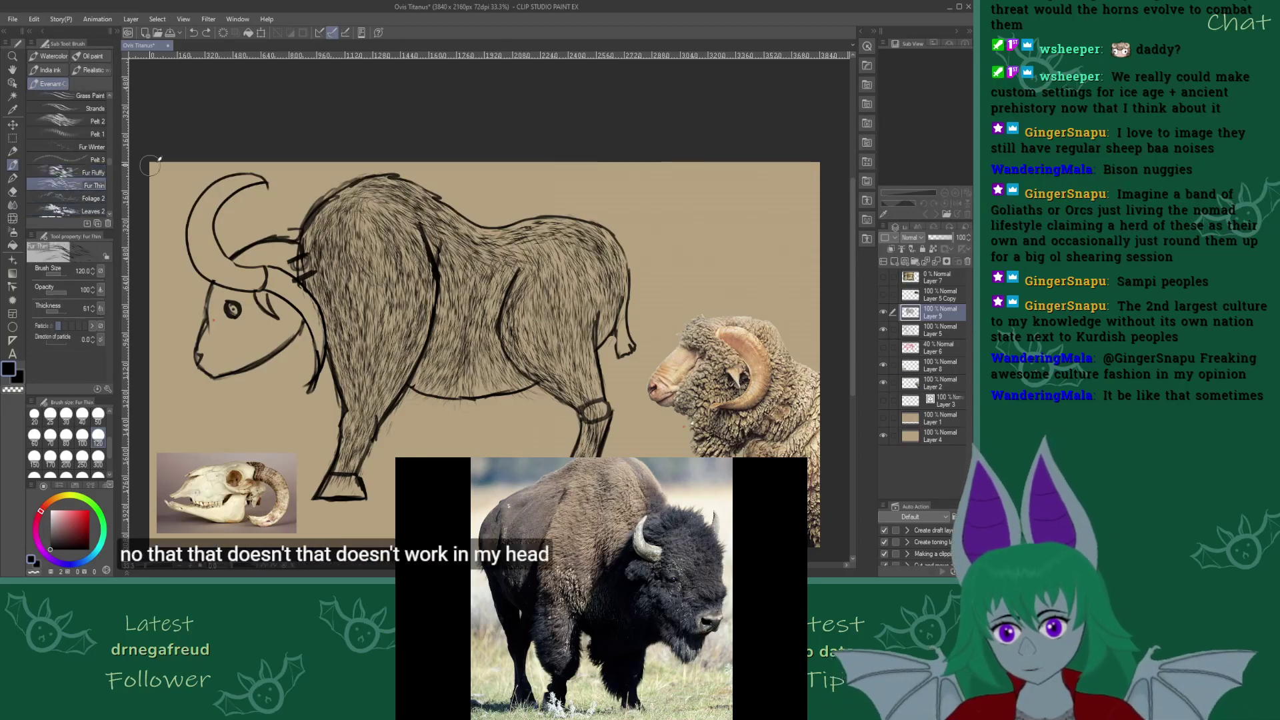
mouse_move(446, 456)
left_mouse_down()
mouse_move(428, 452)
mouse_move(494, 441)
left_mouse_up()
left_click_drag(397, 455, 464, 448)
key("ctrl+z")
key("ctrl+z")
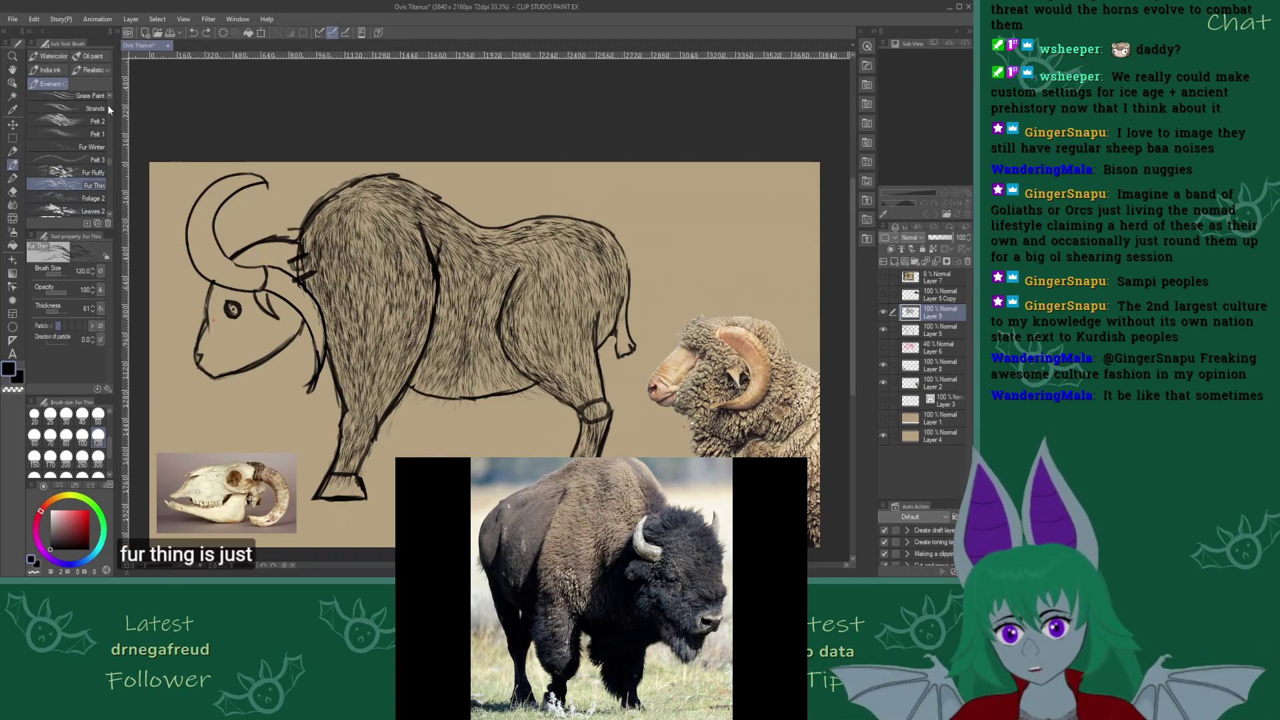
scroll(108, 93, "up", 3)
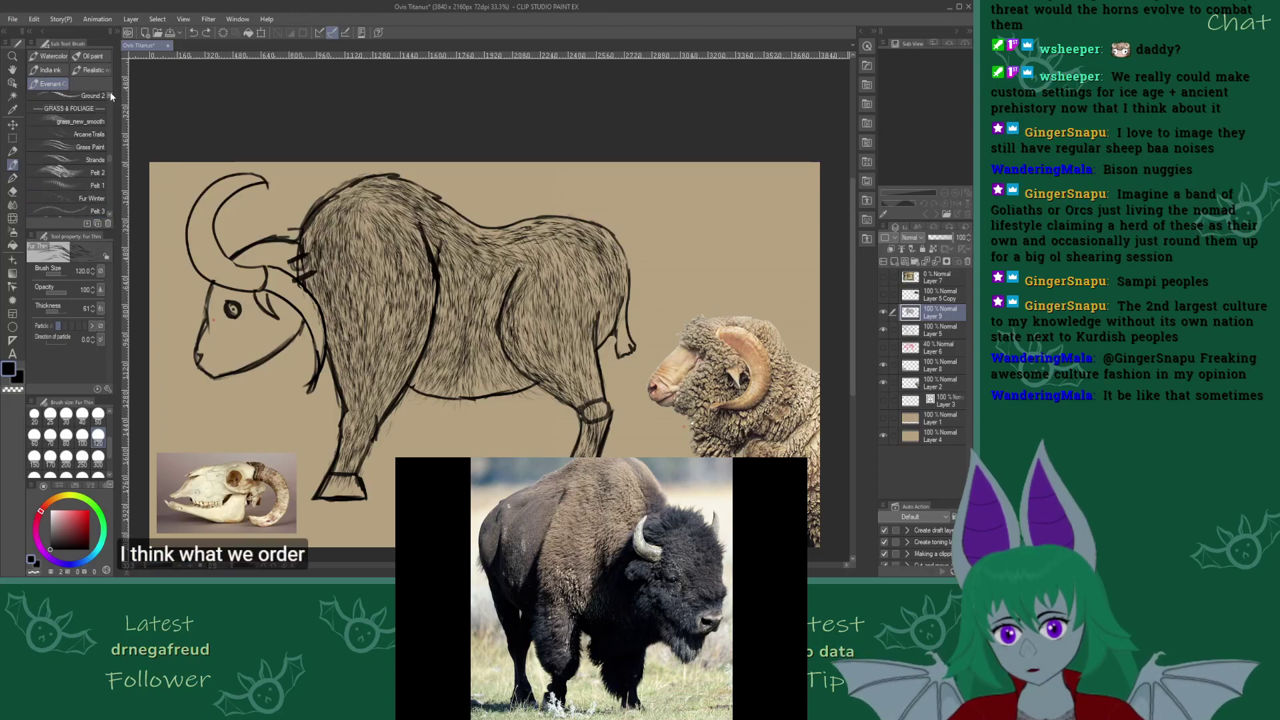
Browse the brush list through the fur, foliage, particle and extras groups and choose the beam3.jpg light brush
scroll(111, 94, "up", 1)
scroll(109, 213, "down", 10)
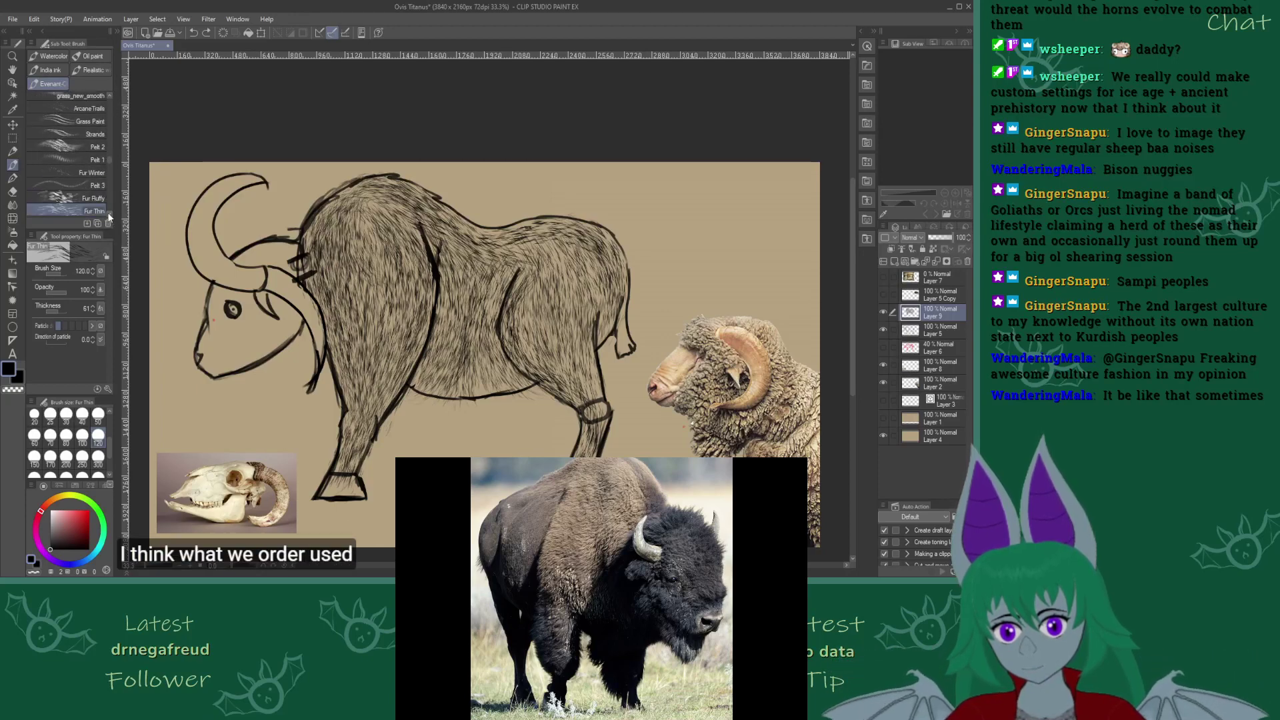
scroll(109, 211, "down", 10)
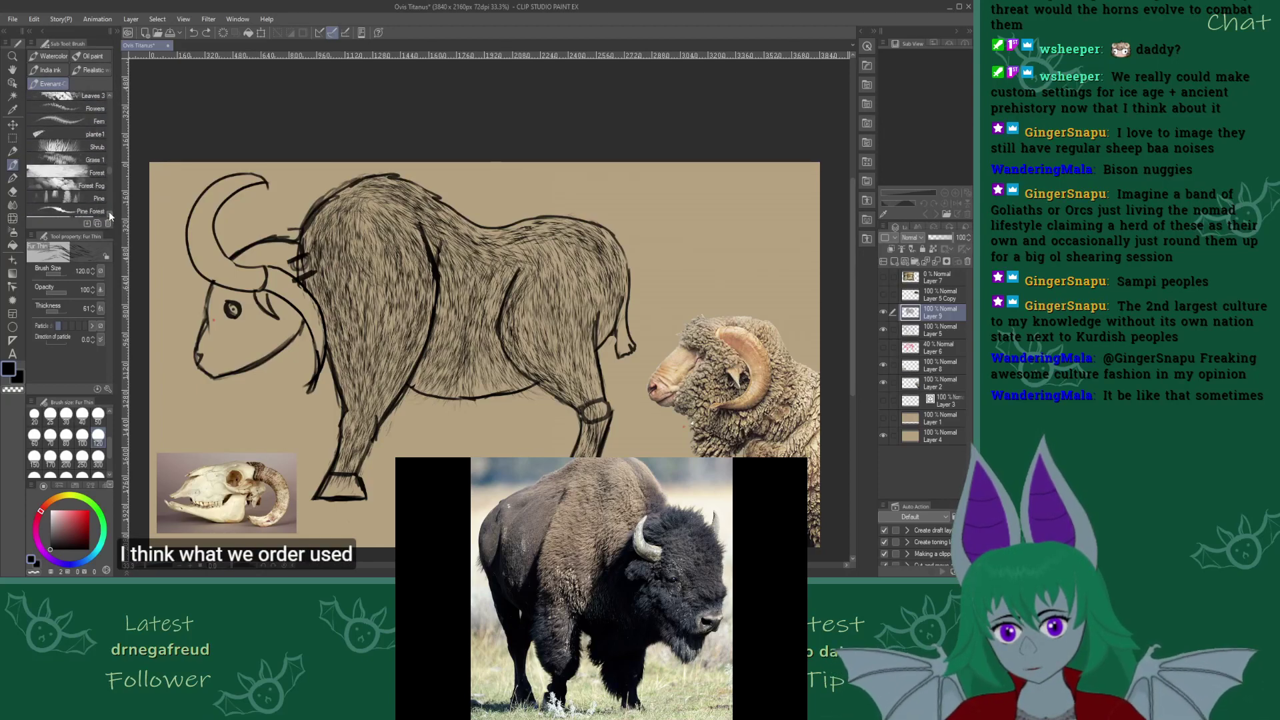
scroll(108, 213, "down", 8)
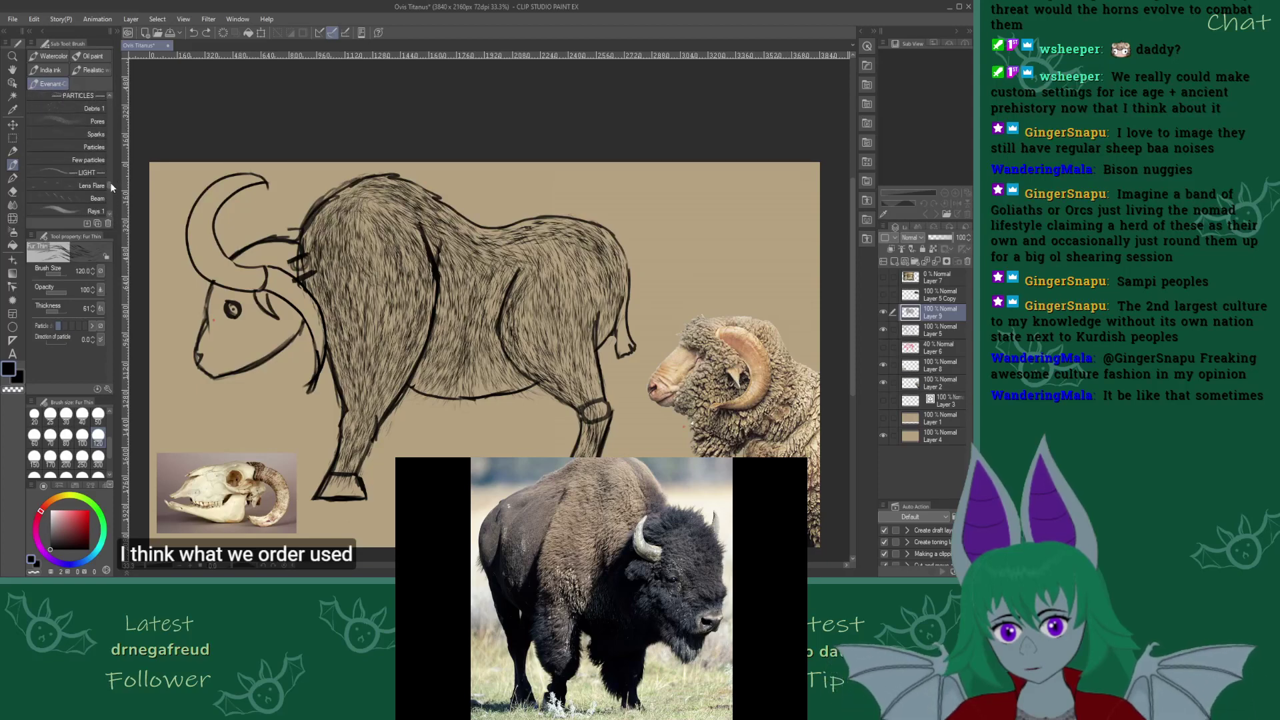
scroll(110, 193, "down", 8)
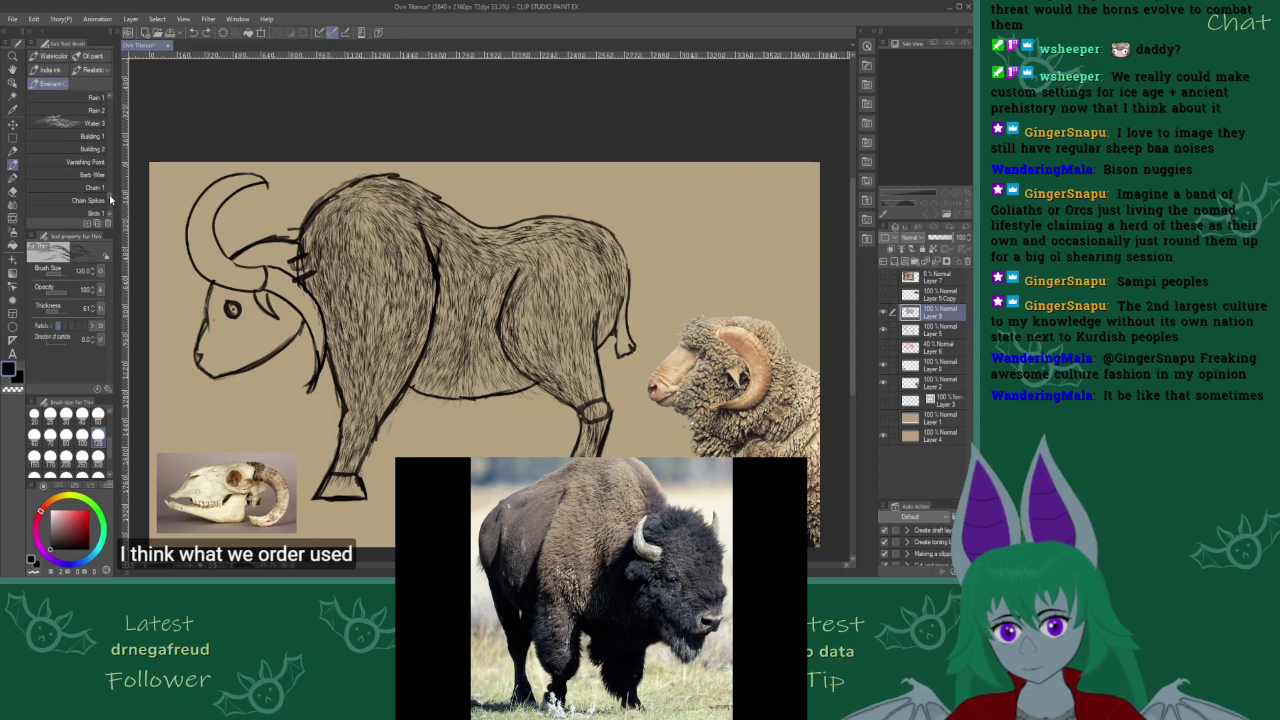
scroll(109, 195, "up", 5)
left_click(87, 159)
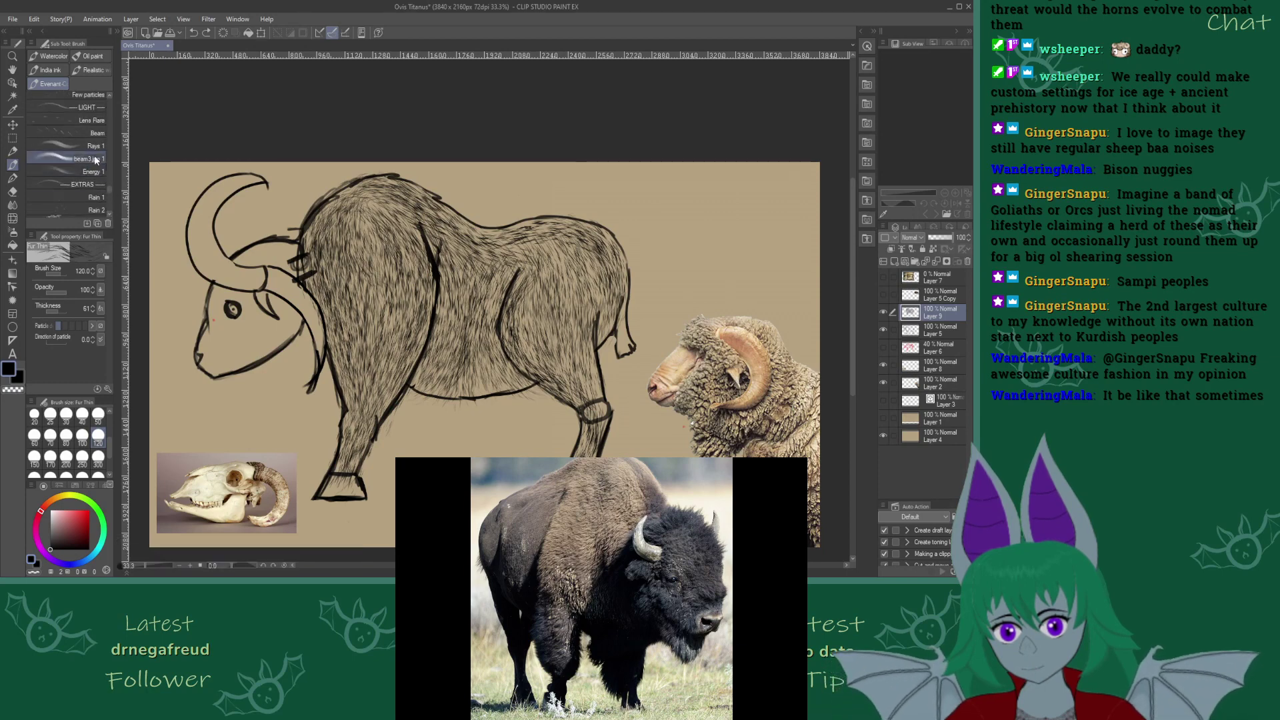
Test the beam3.jpg brush at size 1000 around the creature's head and hind leg, undoing the strokes
left_click_drag(257, 263, 293, 347)
left_click_drag(267, 286, 314, 370)
key("ctrl+z")
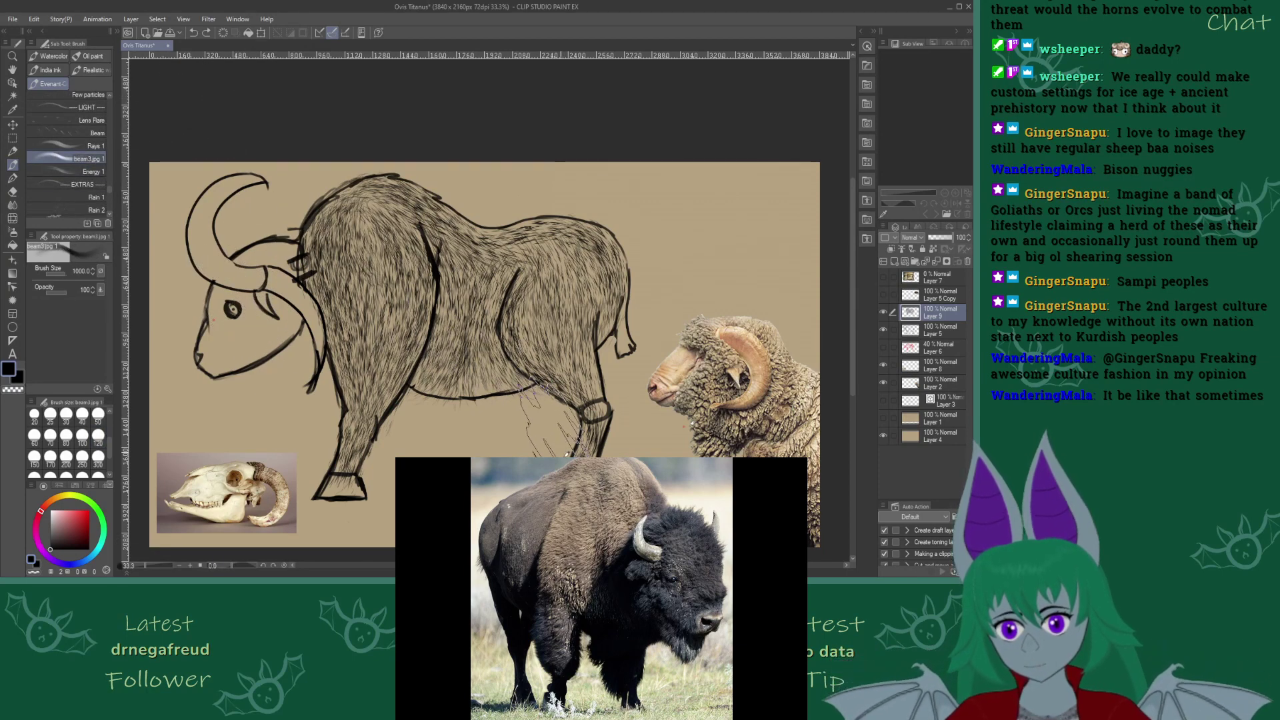
mouse_move(546, 406)
left_mouse_down()
mouse_move(466, 433)
mouse_move(380, 547)
left_mouse_up()
key("ctrl+z")
left_click_drag(277, 364, 316, 423)
key("ctrl+z")
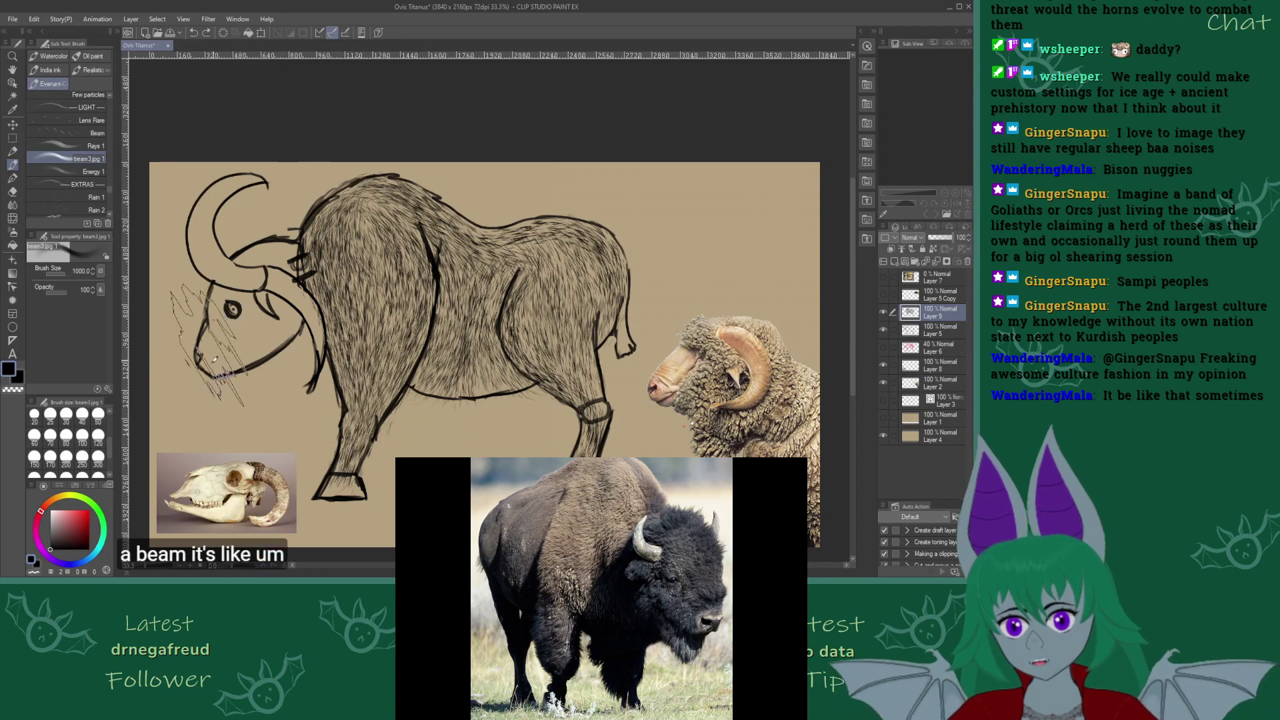
Test the beam3.jpg brush at sizes 15 and 40 between the ram photo and the belly, undoing each stroke
scroll(111, 414, "up", 2)
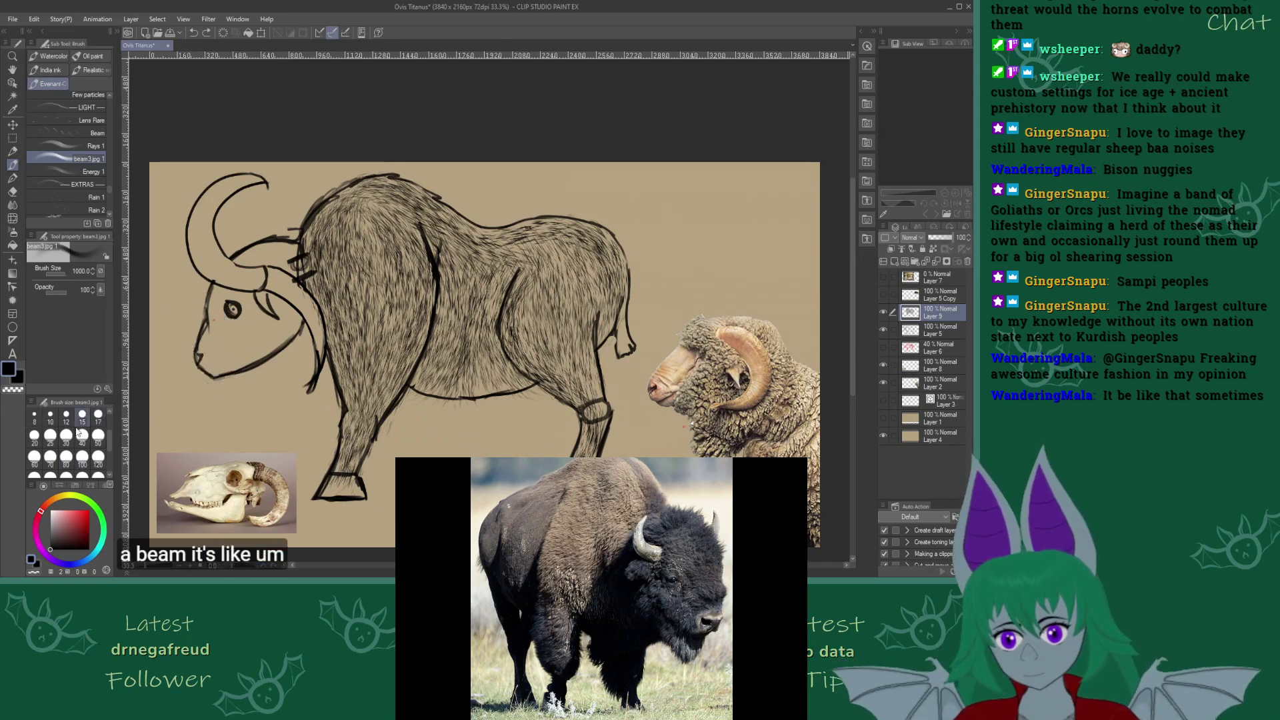
left_click(82, 414)
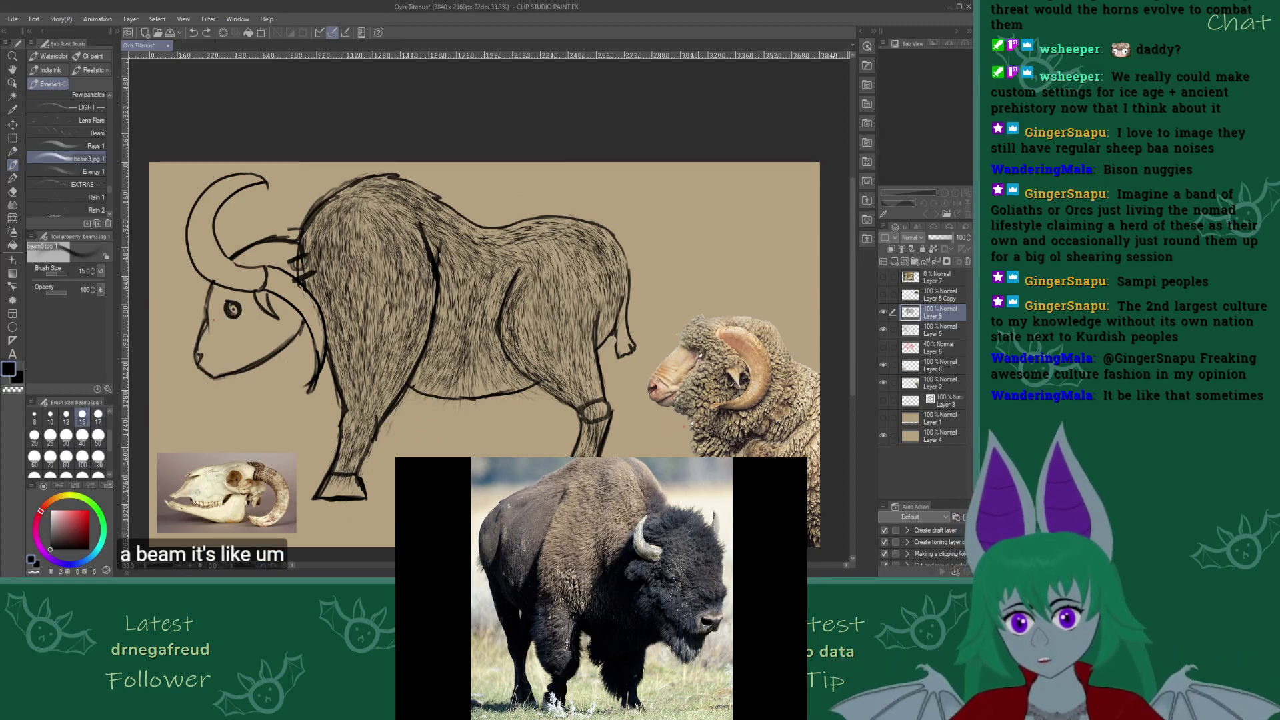
left_click_drag(701, 355, 501, 416)
key("ctrl+z")
left_click(82, 435)
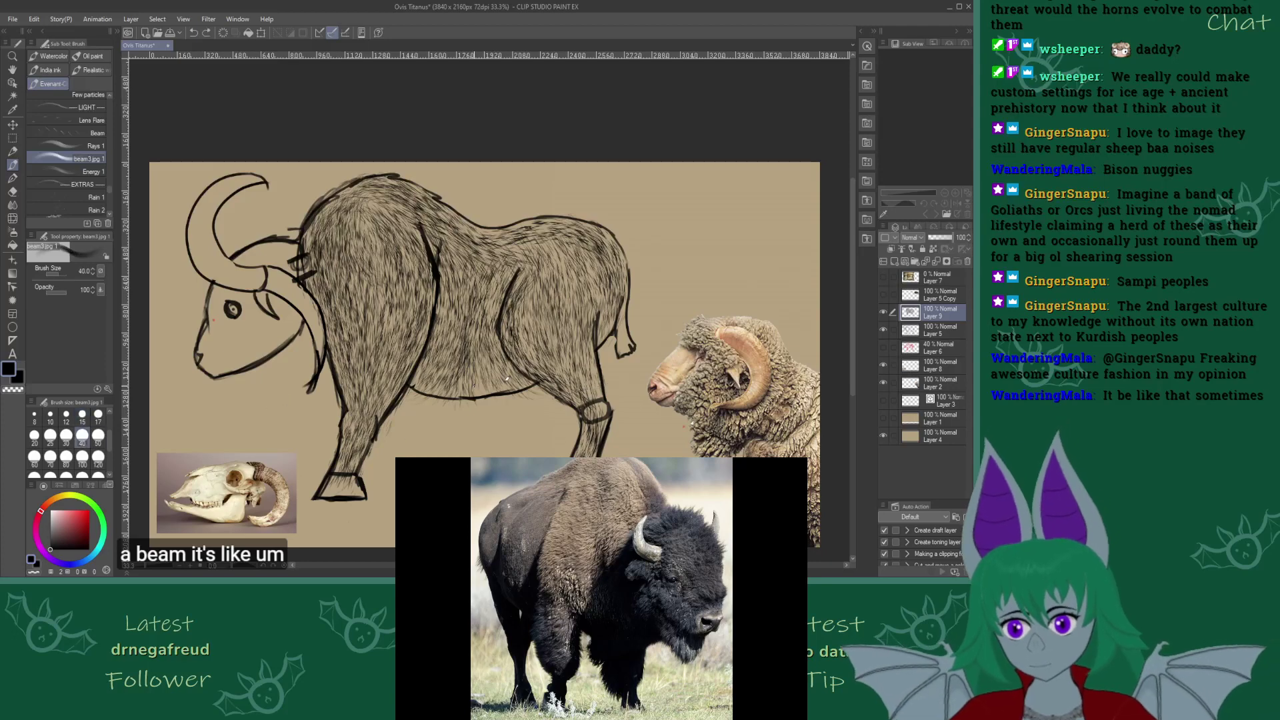
left_click_drag(687, 366, 540, 393)
key("ctrl+z")
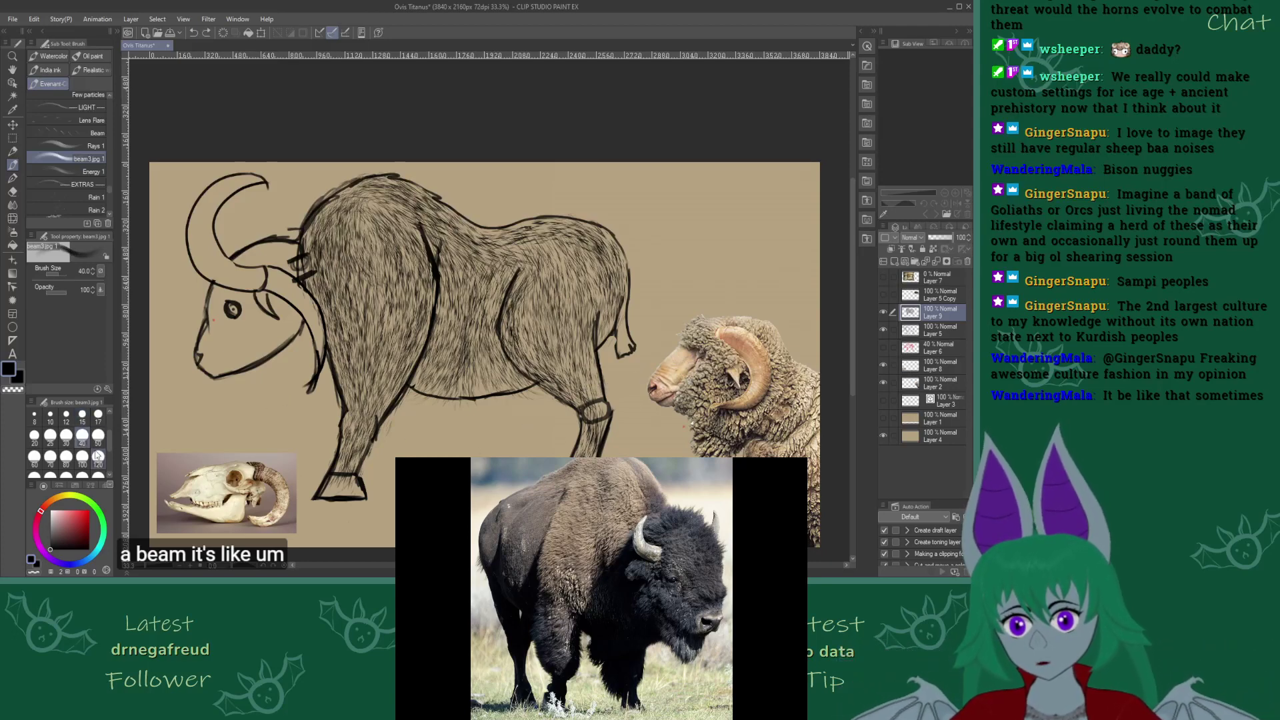
Try a pale yellow beam at size 100 from the ram's eye, undo it, and restore the near-black drawing colour
left_click(82, 456)
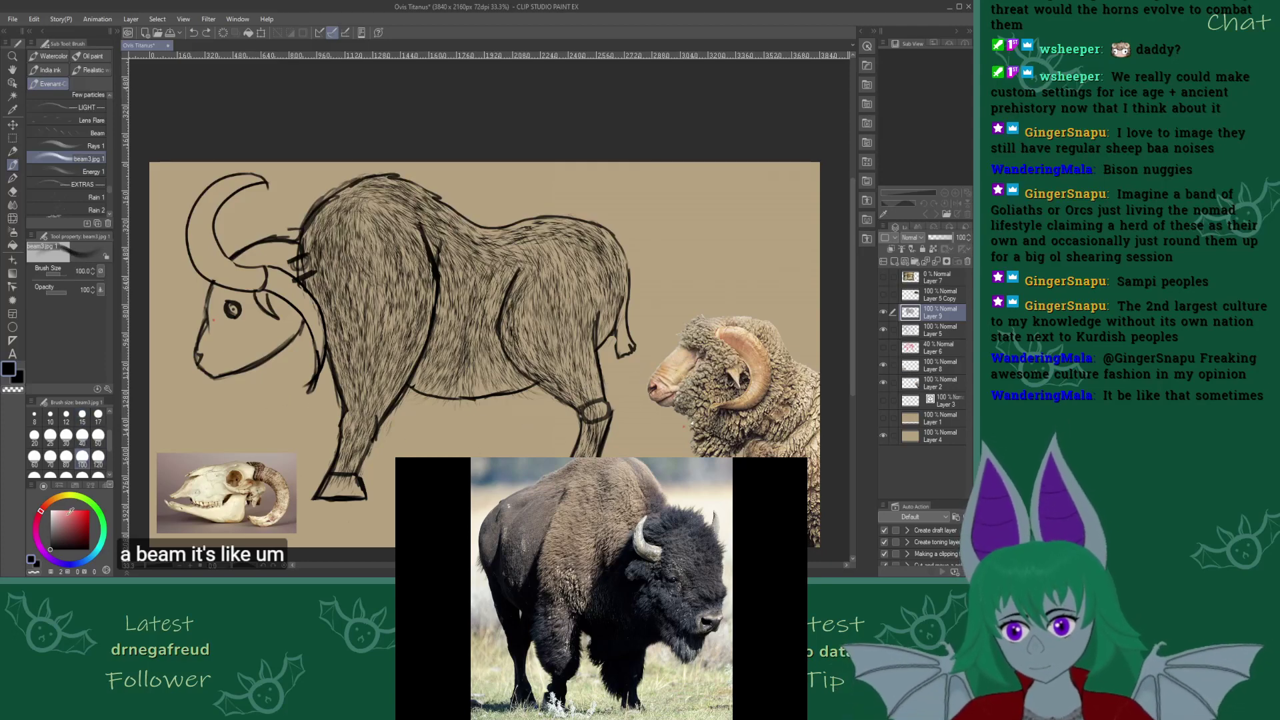
left_click(65, 498)
left_click(68, 510)
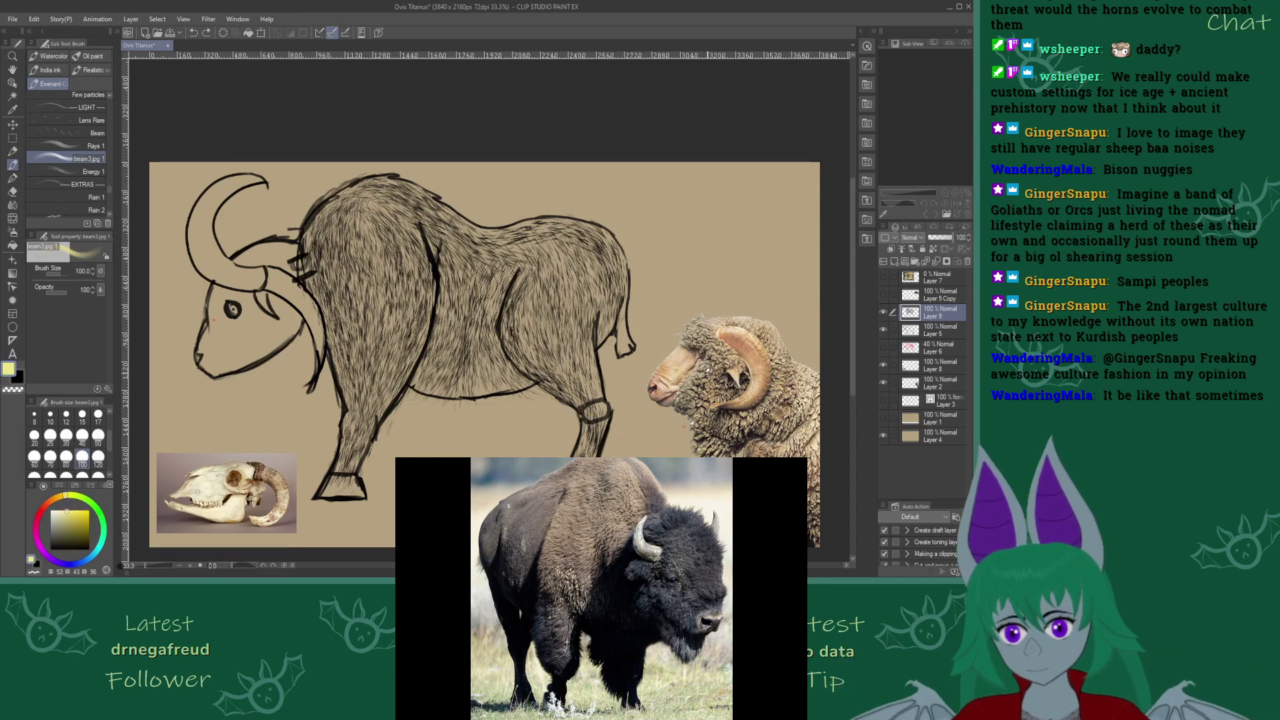
left_click_drag(696, 358, 461, 445)
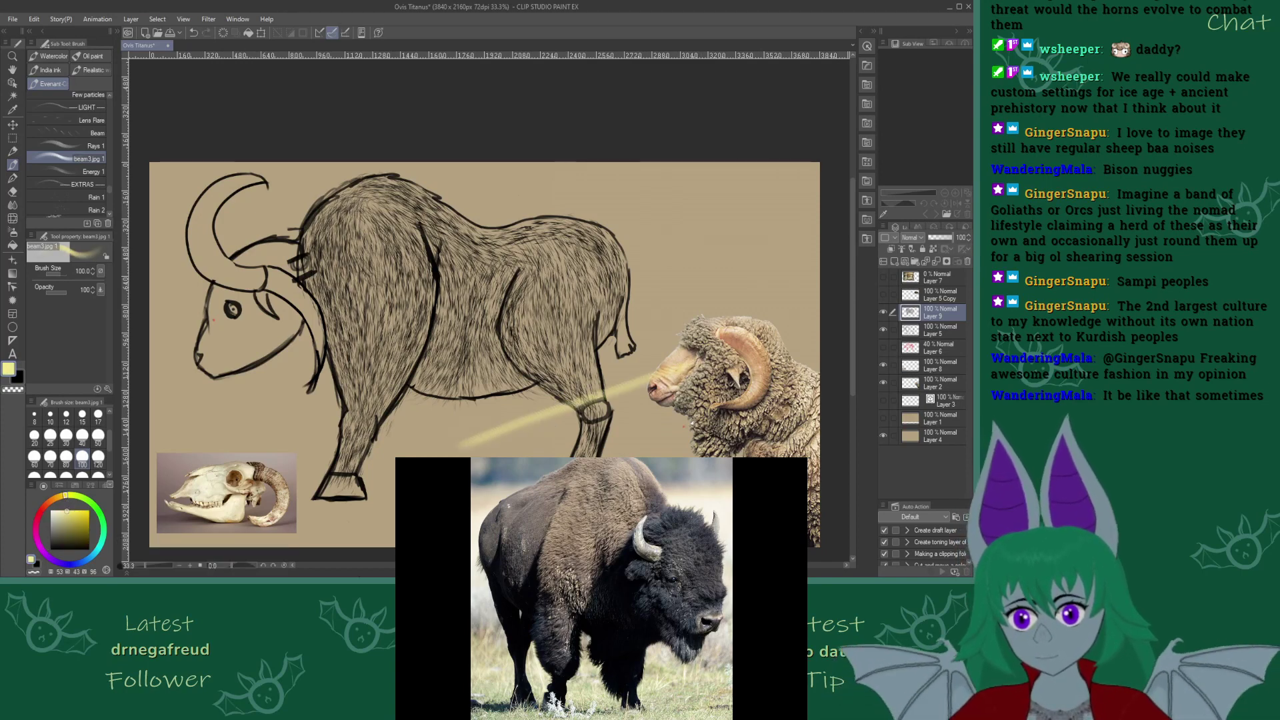
key("ctrl+z")
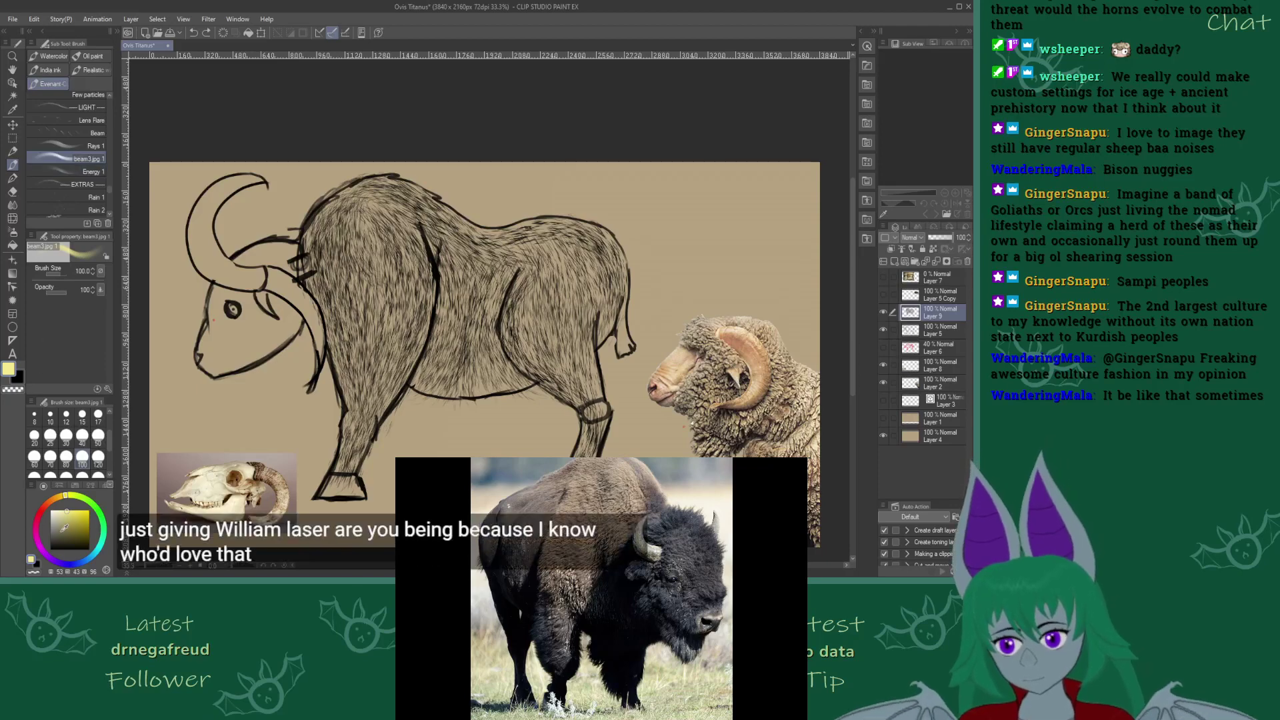
key("x")
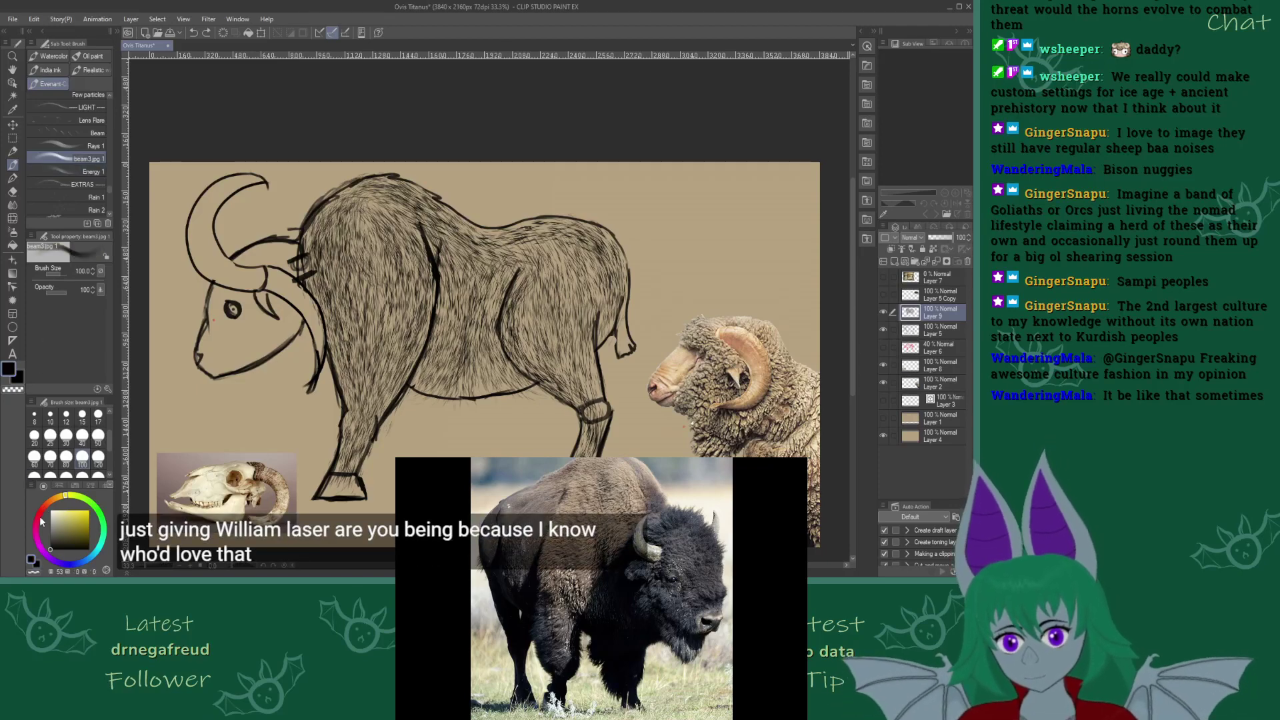
left_click(42, 511)
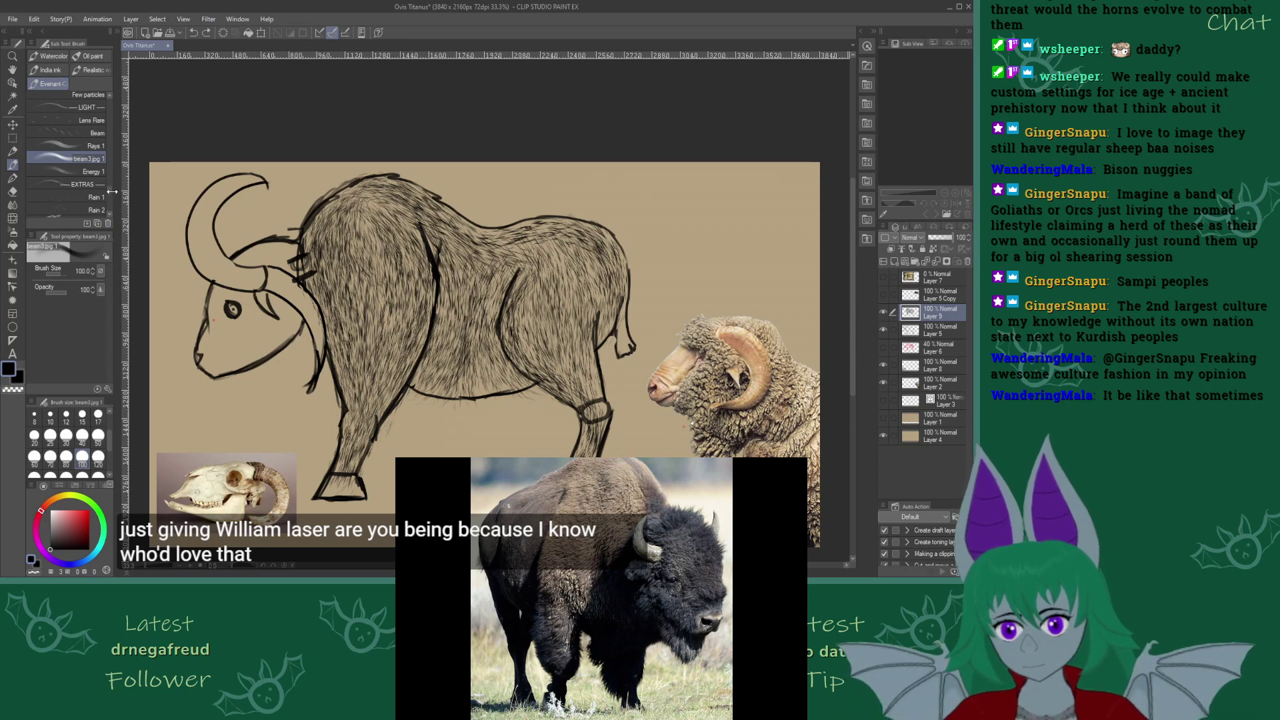
Search the remaining brushes, select the Pine foliage brush, and undo the test mark
left_click_drag(110, 190, 110, 209)
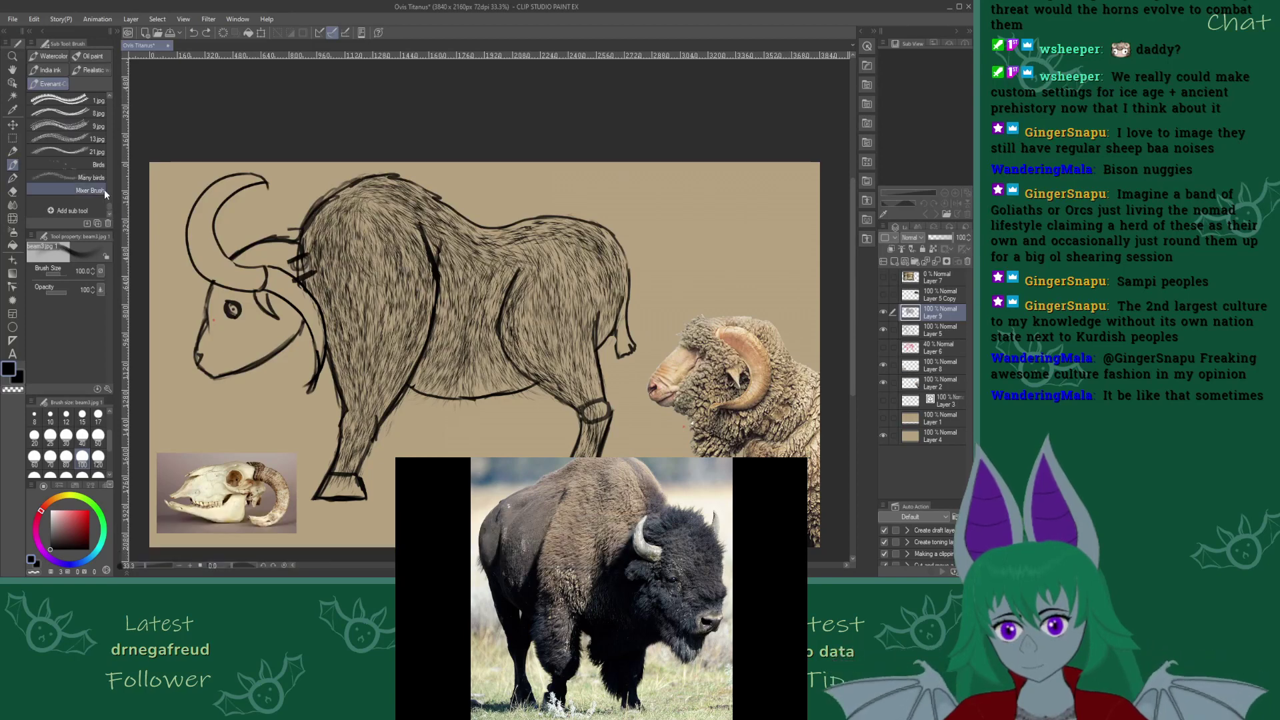
left_click_drag(111, 205, 111, 173)
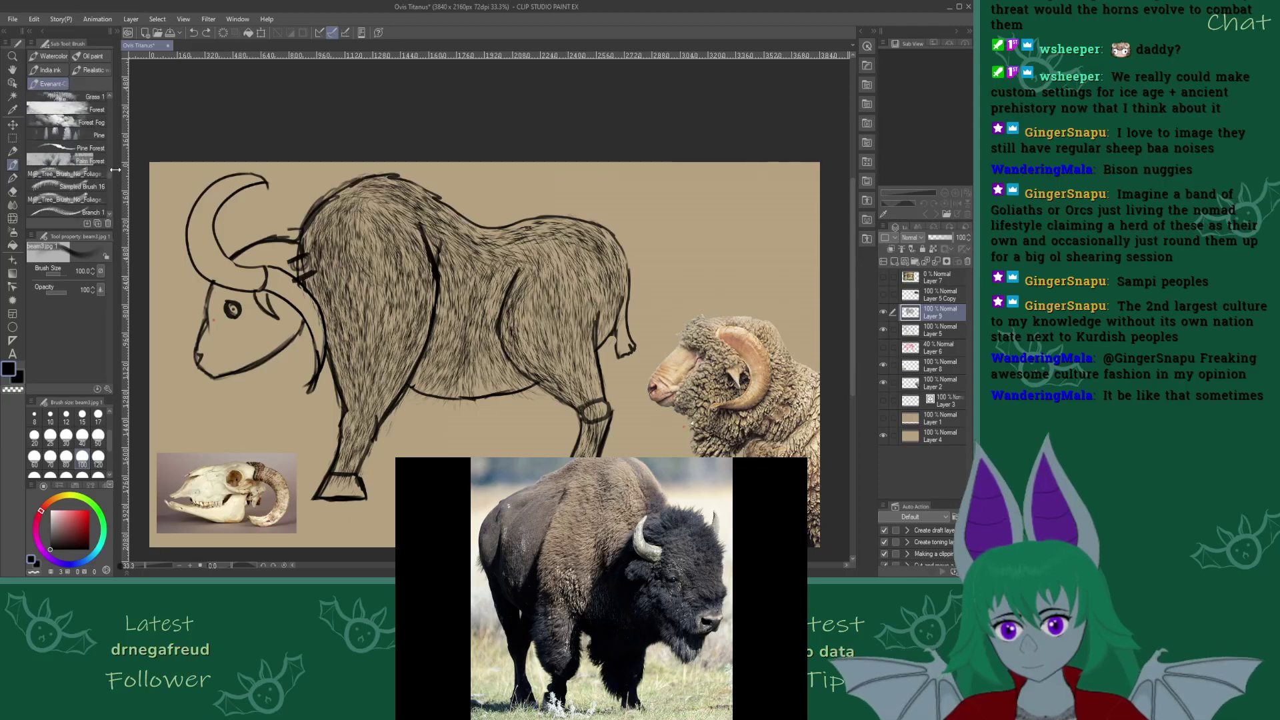
scroll(110, 174, "up", 1)
left_click(87, 151)
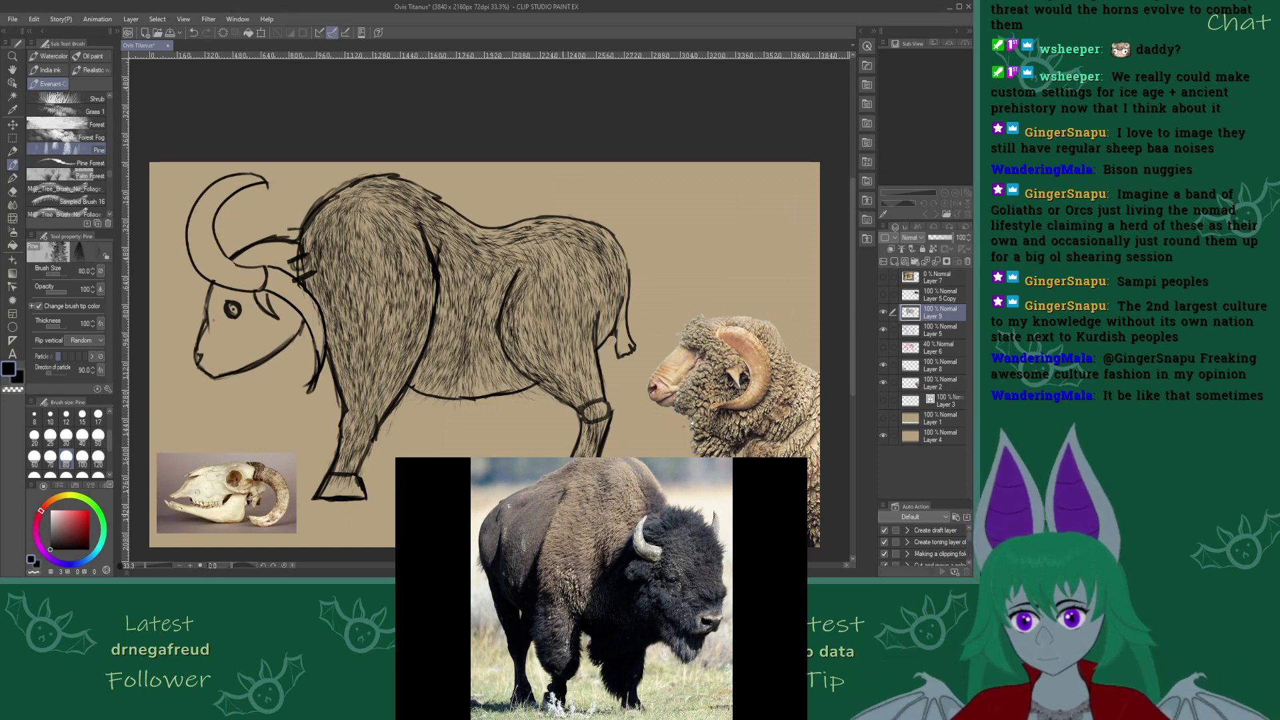
key("ctrl+z")
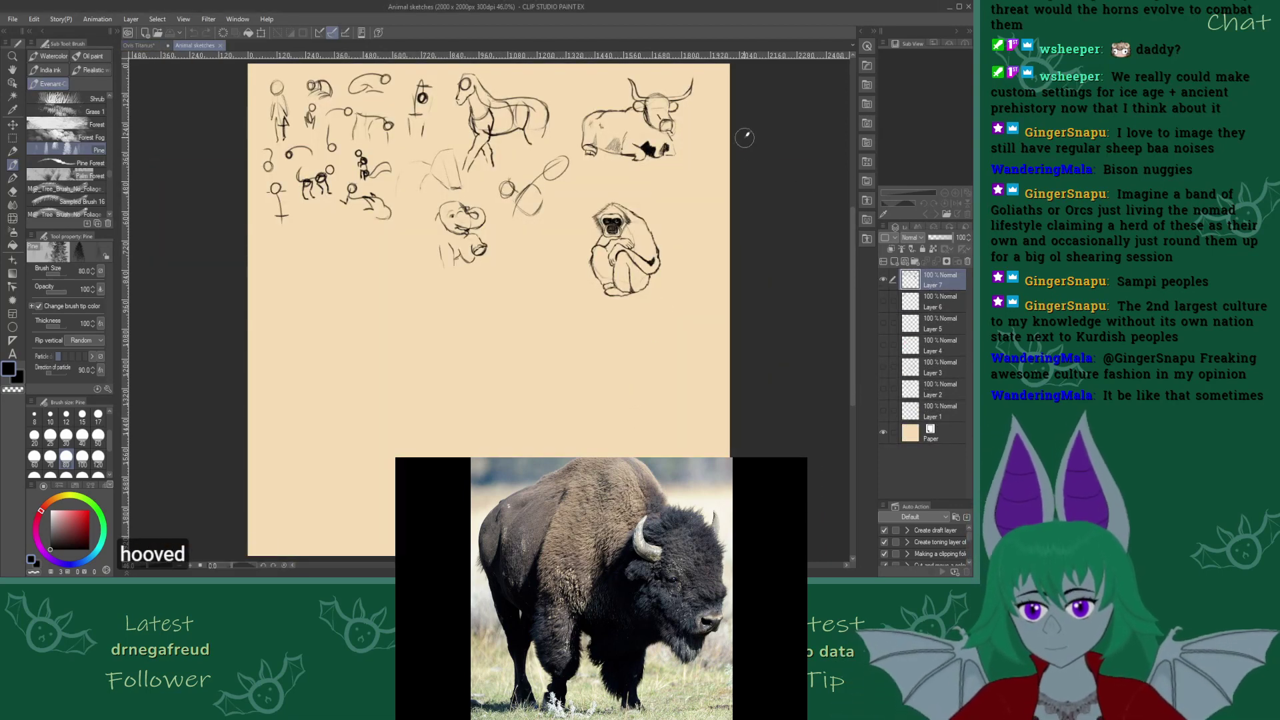
In the Animal sketches document, briefly show only Layer 6's sketch, then bring Layer 7 back
scroll(745, 138, "up", 1)
left_click(853, 246)
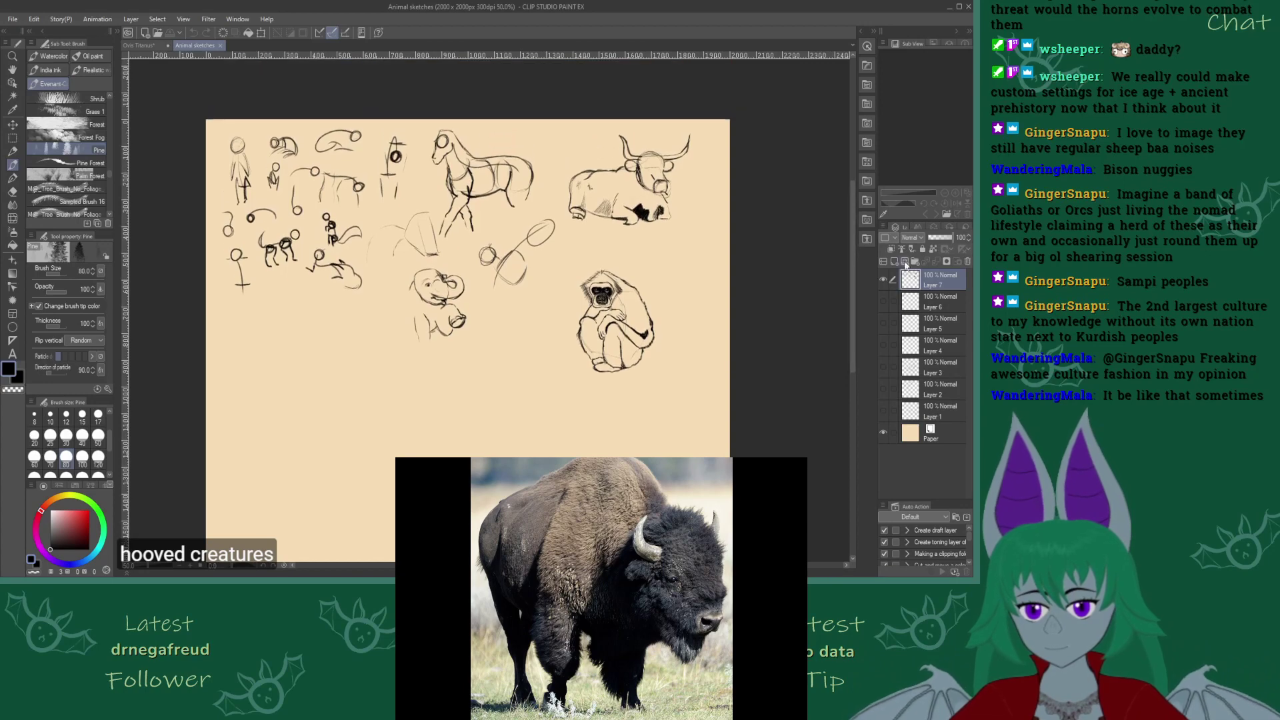
left_click(883, 301)
left_click(882, 280)
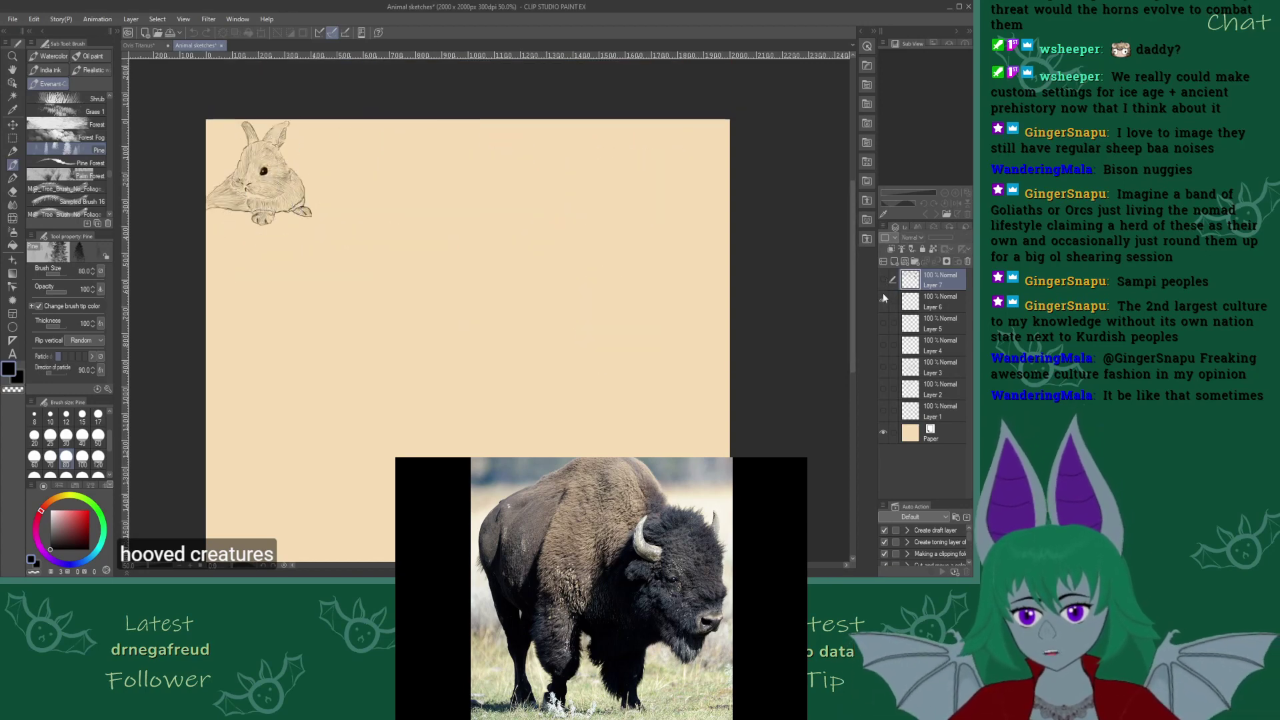
left_click(882, 297)
left_click(883, 280)
Look through the animal sketches on Layers 5 and 4, hiding each one and Layer 7, and show Layer 3
left_click(884, 322)
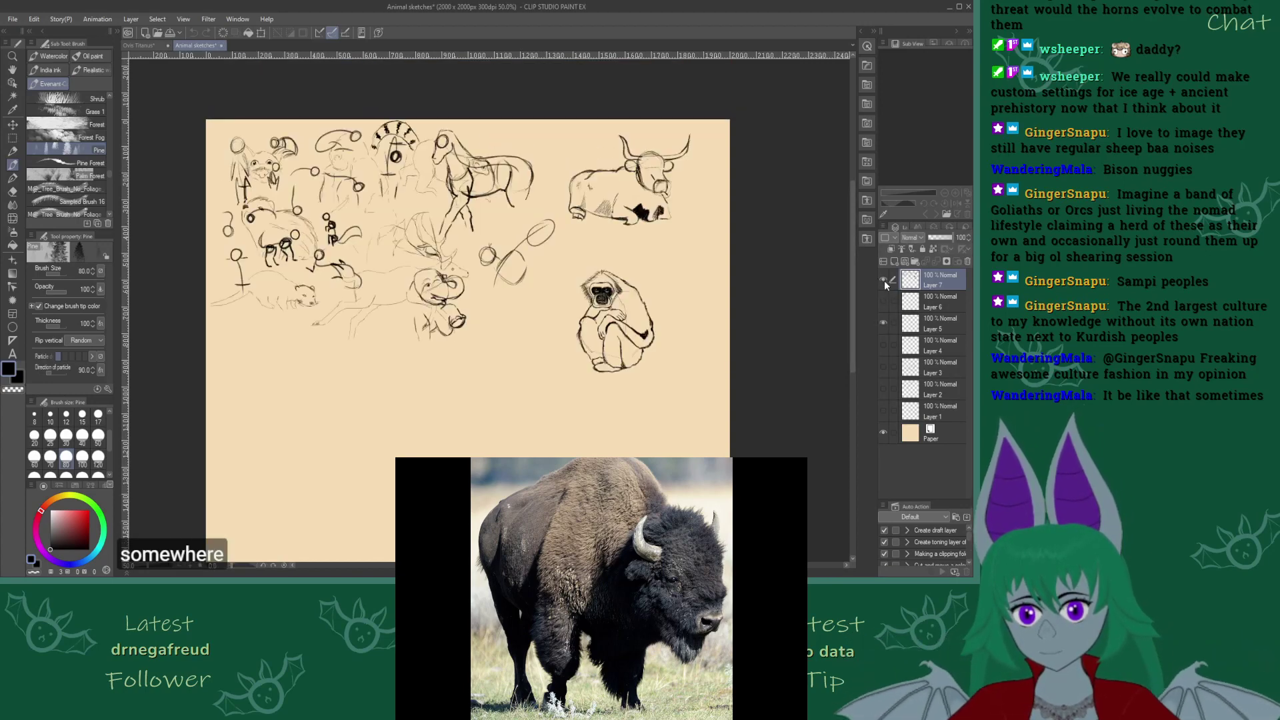
left_click(882, 280)
left_click(883, 344)
left_click(884, 323)
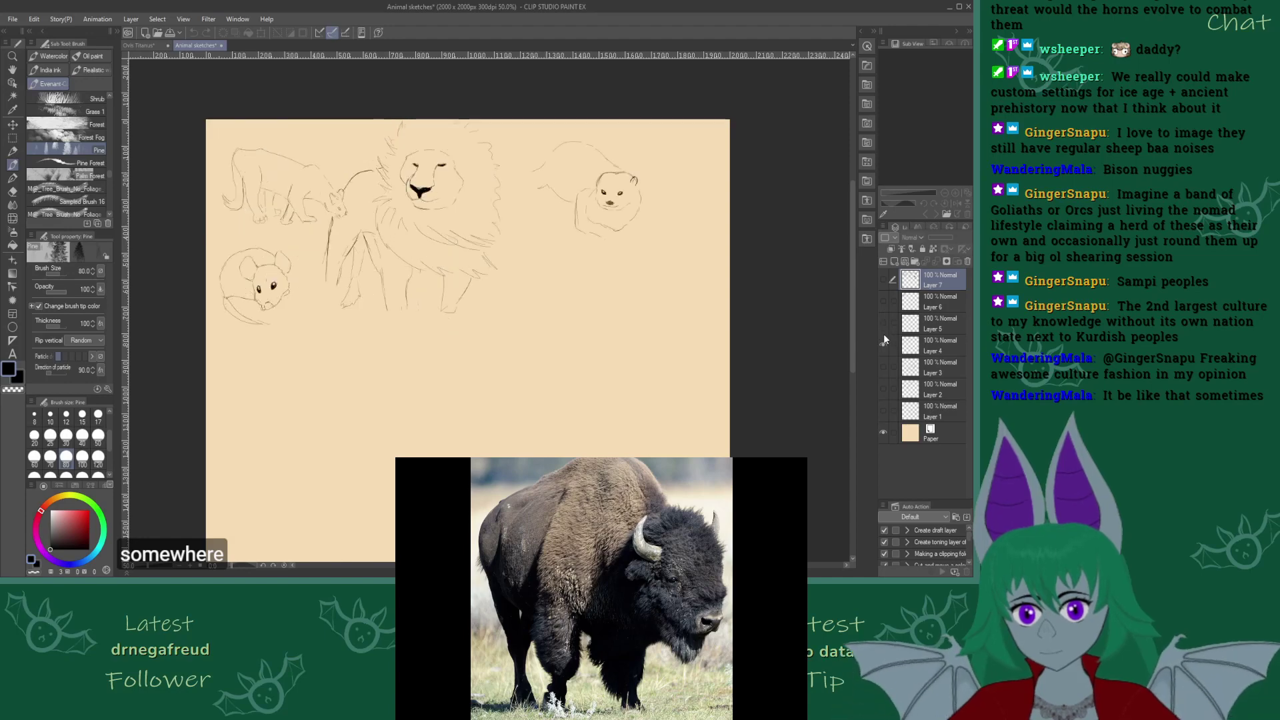
left_click(883, 343)
left_click(884, 366)
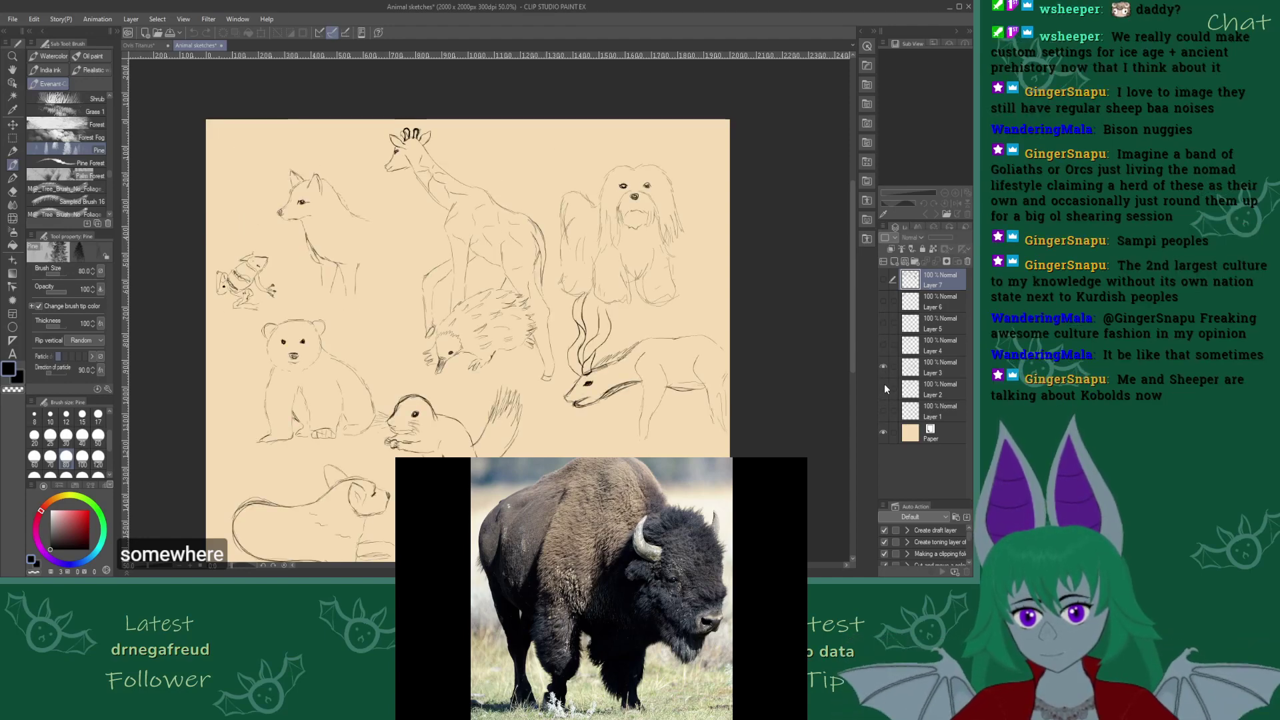
Check Layer 2 of the animal sketches, return to showing Layer 3 alone, and examine its animal drawings
left_click(883, 386)
left_click(884, 367)
left_click(884, 366)
left_click(884, 389)
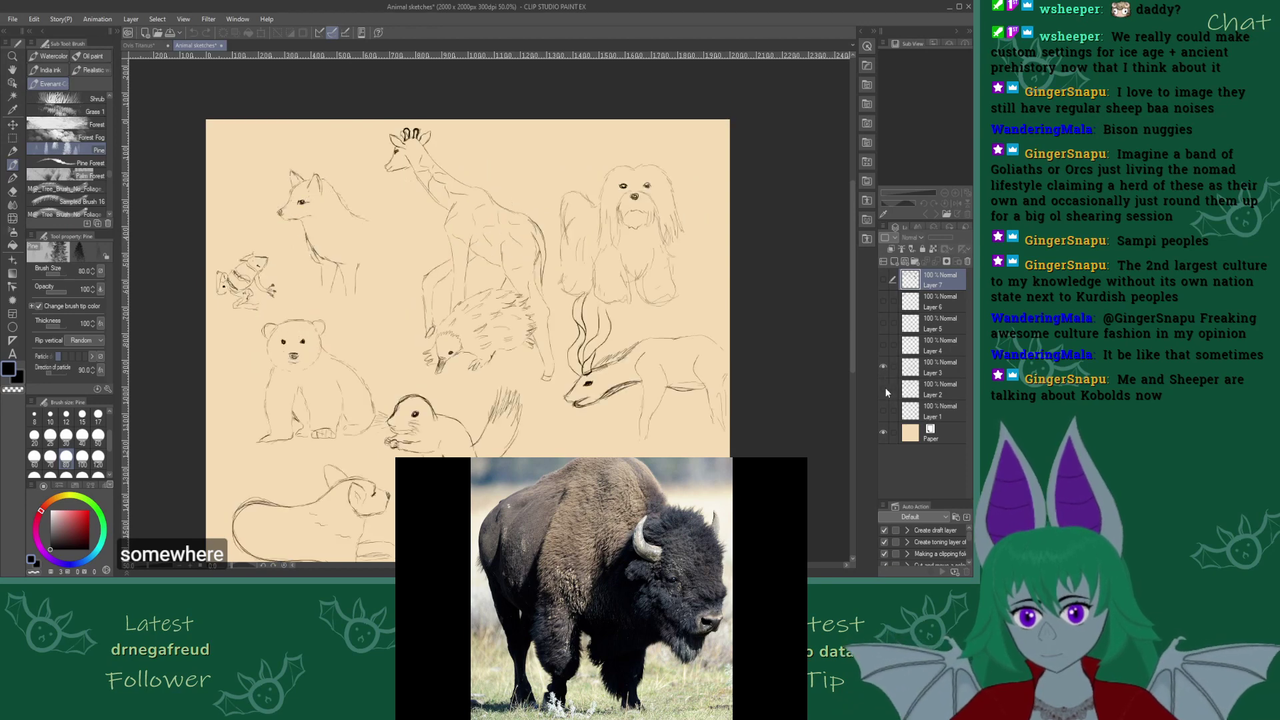
scroll(857, 326, "down", 1)
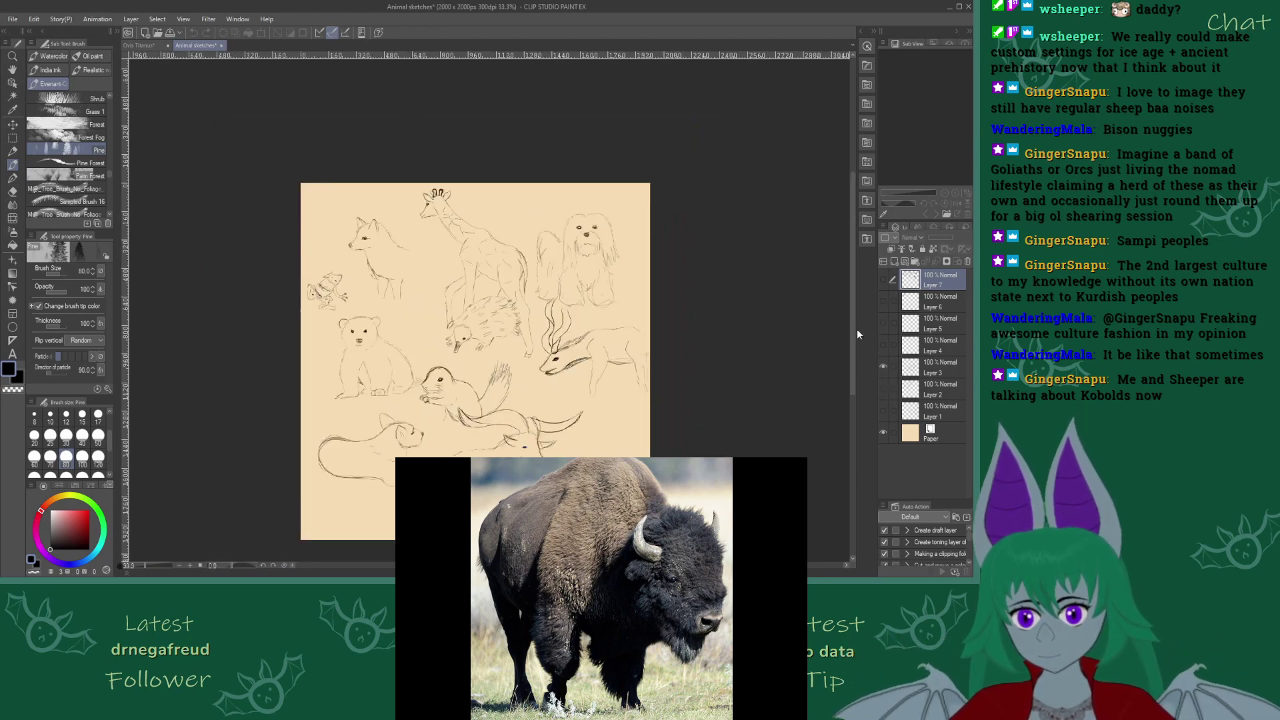
scroll(853, 350, "up", 1)
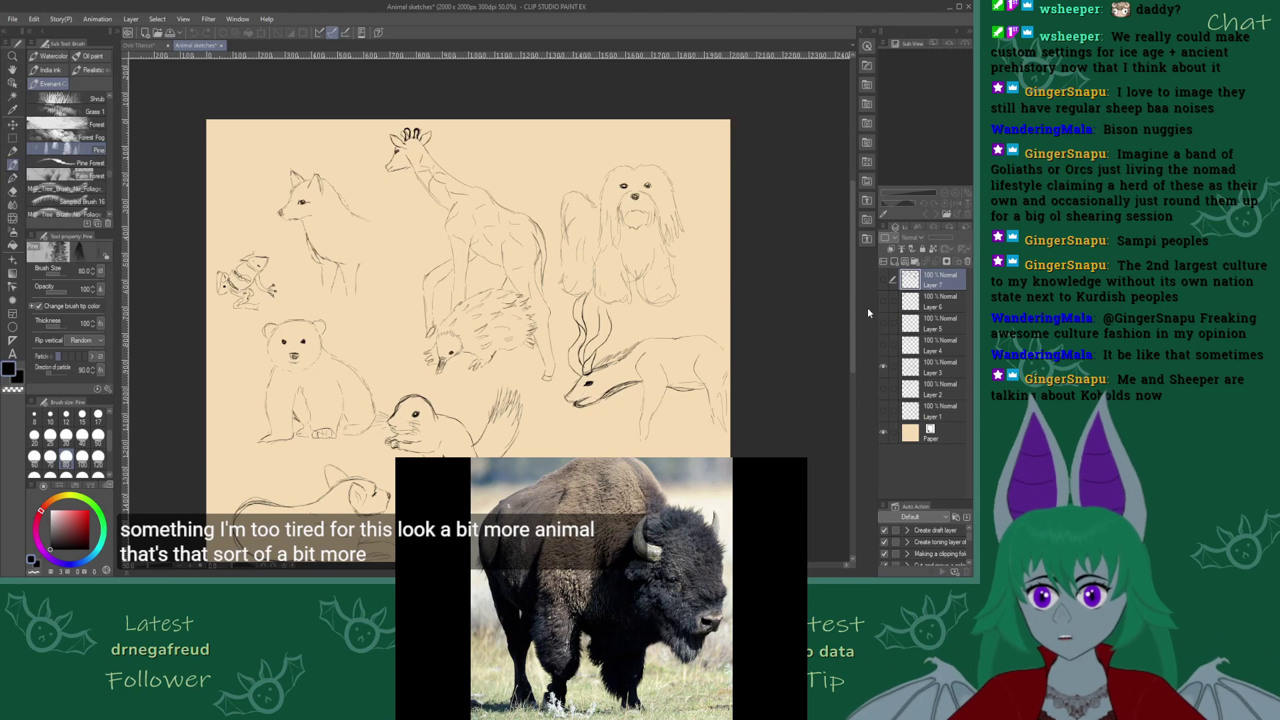
Return to the bison-sheep drawing, hide the fur layer, and select the layer directly beneath it
left_click(138, 44)
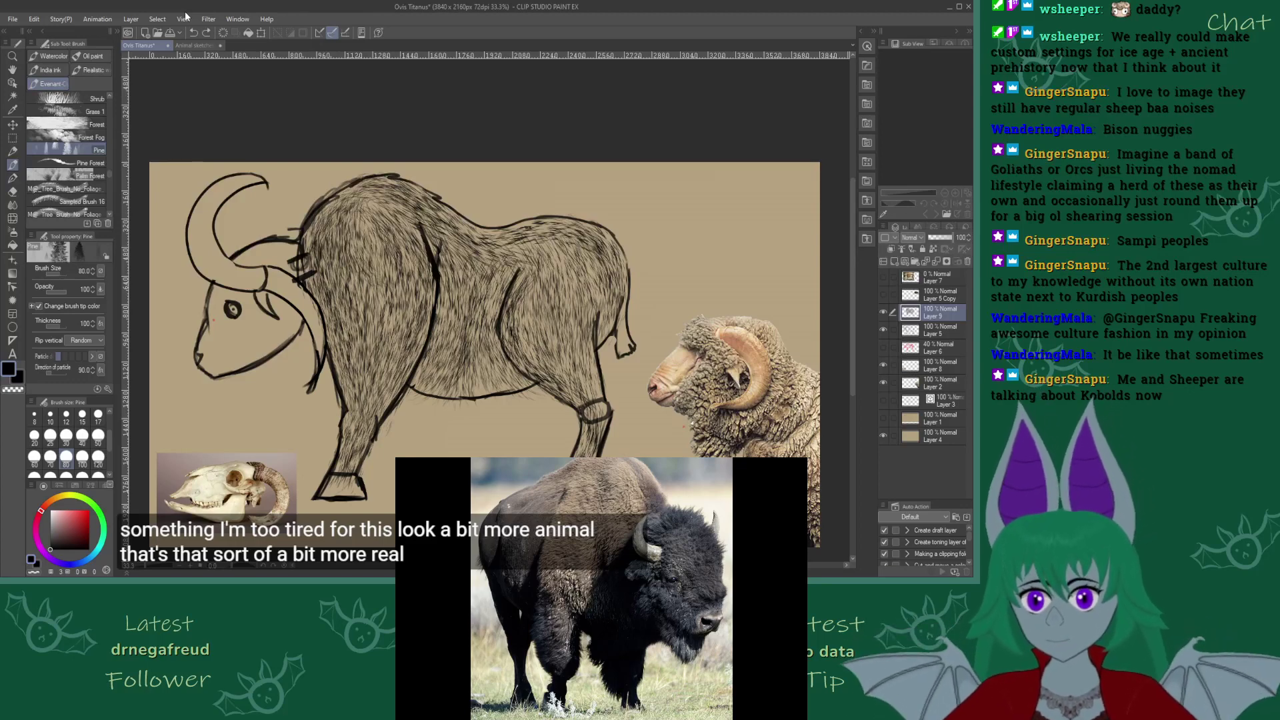
left_click(883, 312)
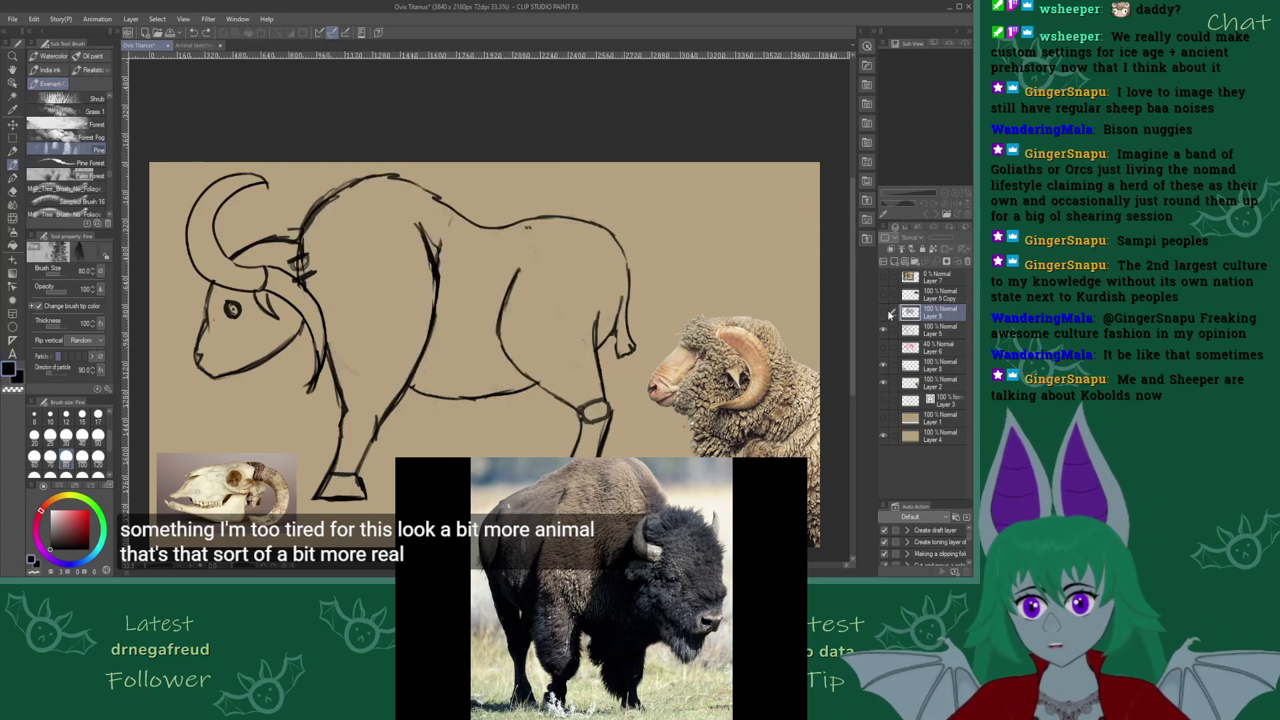
left_click(934, 331)
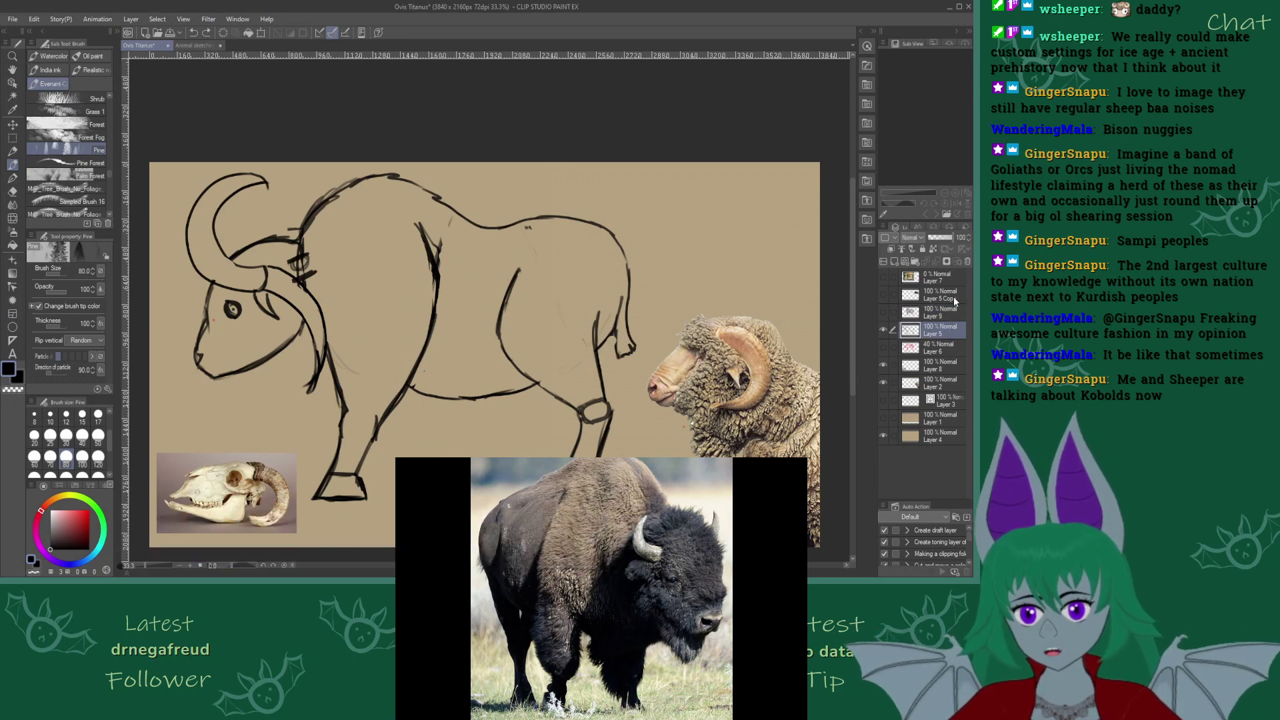
Switch back to the Animal sketches document and examine the fox and giraffe drawings at closer range
left_click(200, 45)
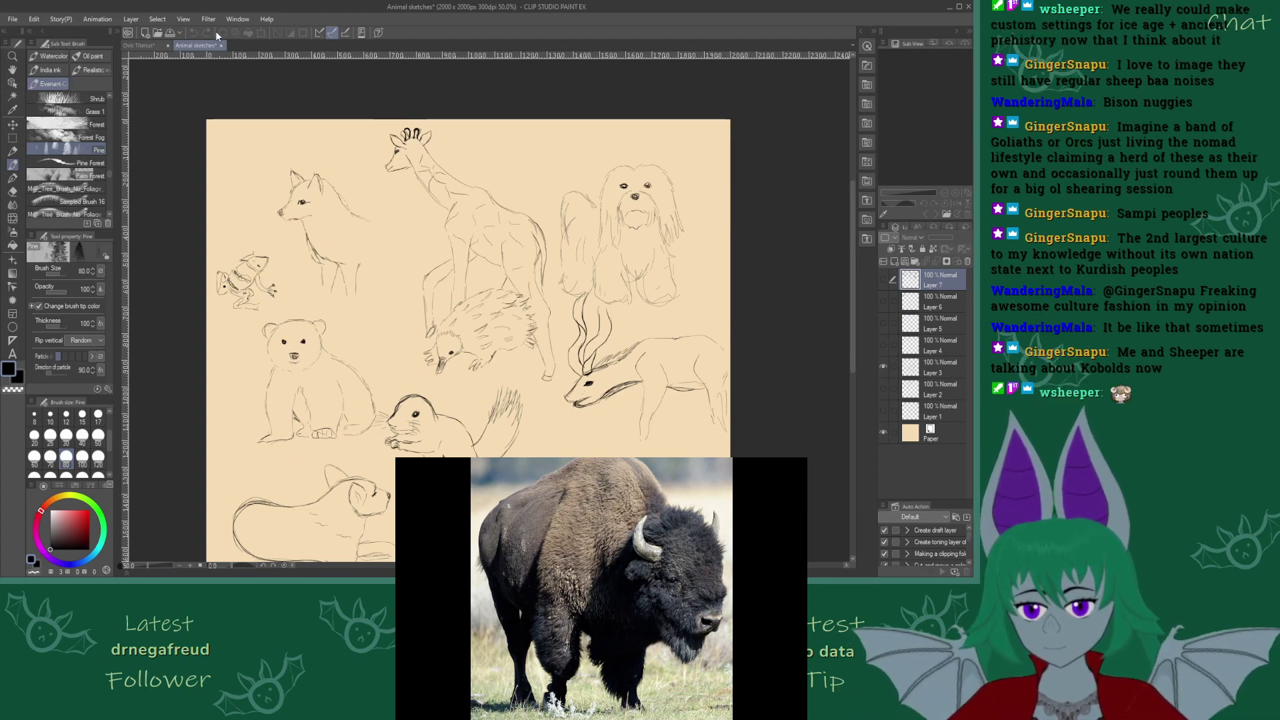
scroll(309, 208, "up", 2)
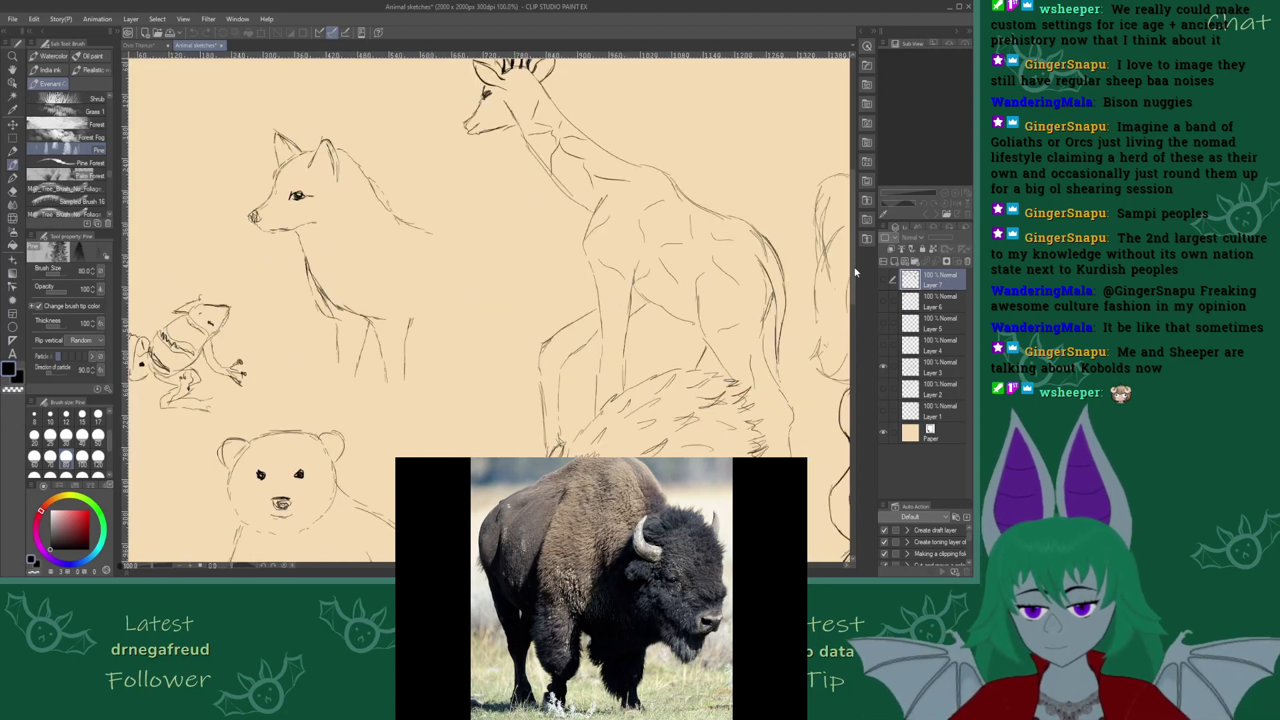
scroll(851, 252, "up", 2)
scroll(827, 260, "down", 1)
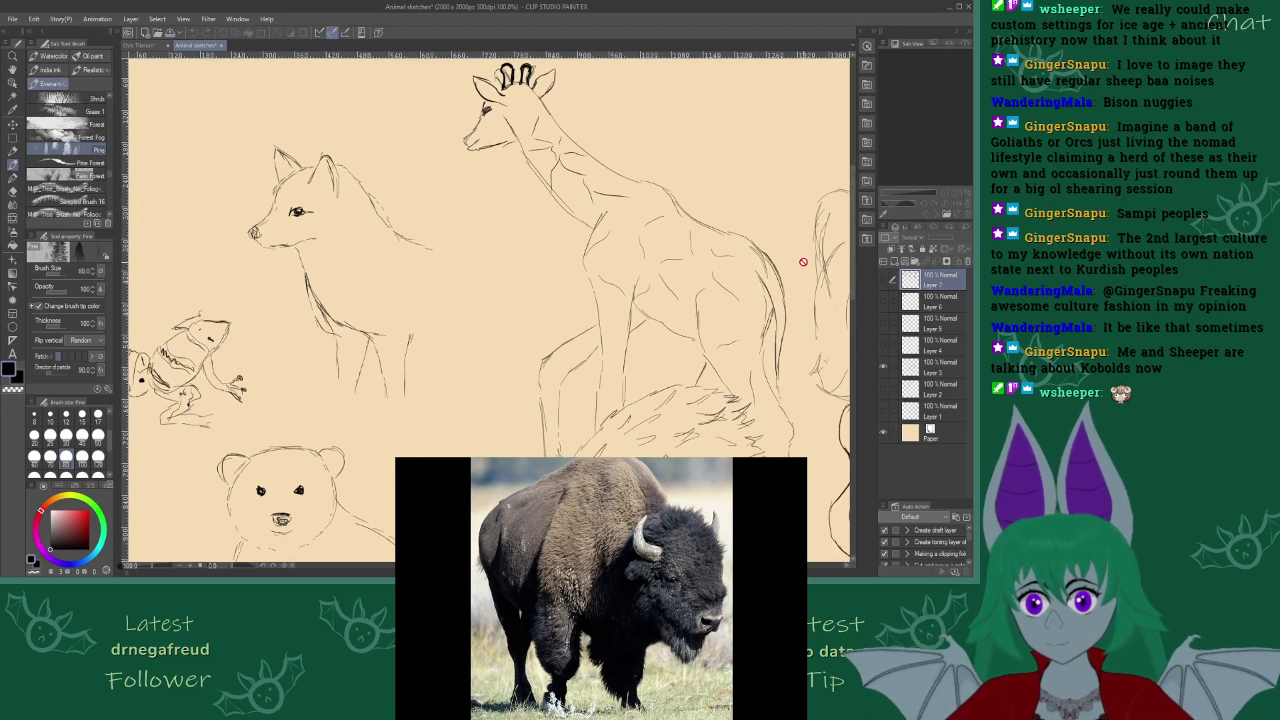
Examine the remaining Layer 3 animal sketches, including the bear, squirrel, long-haired dog and antelope, and view them together on the page
scroll(804, 262, "down", 1)
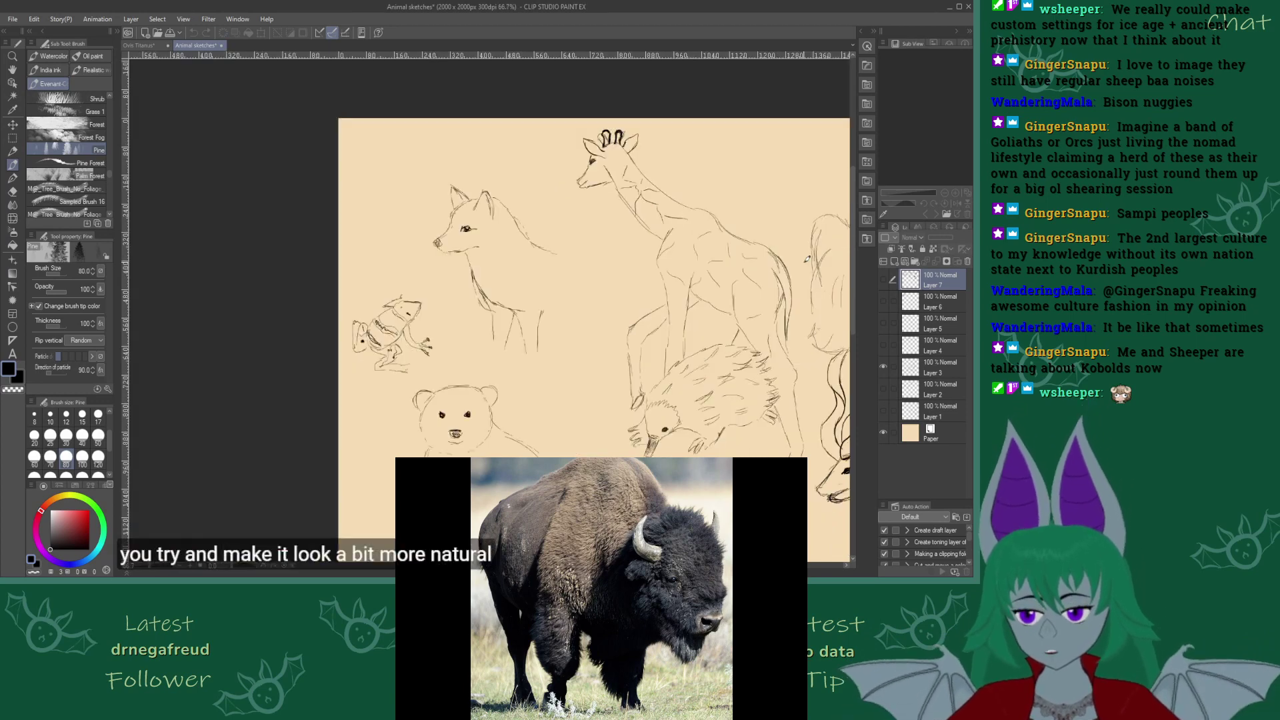
scroll(850, 288, "down", 3)
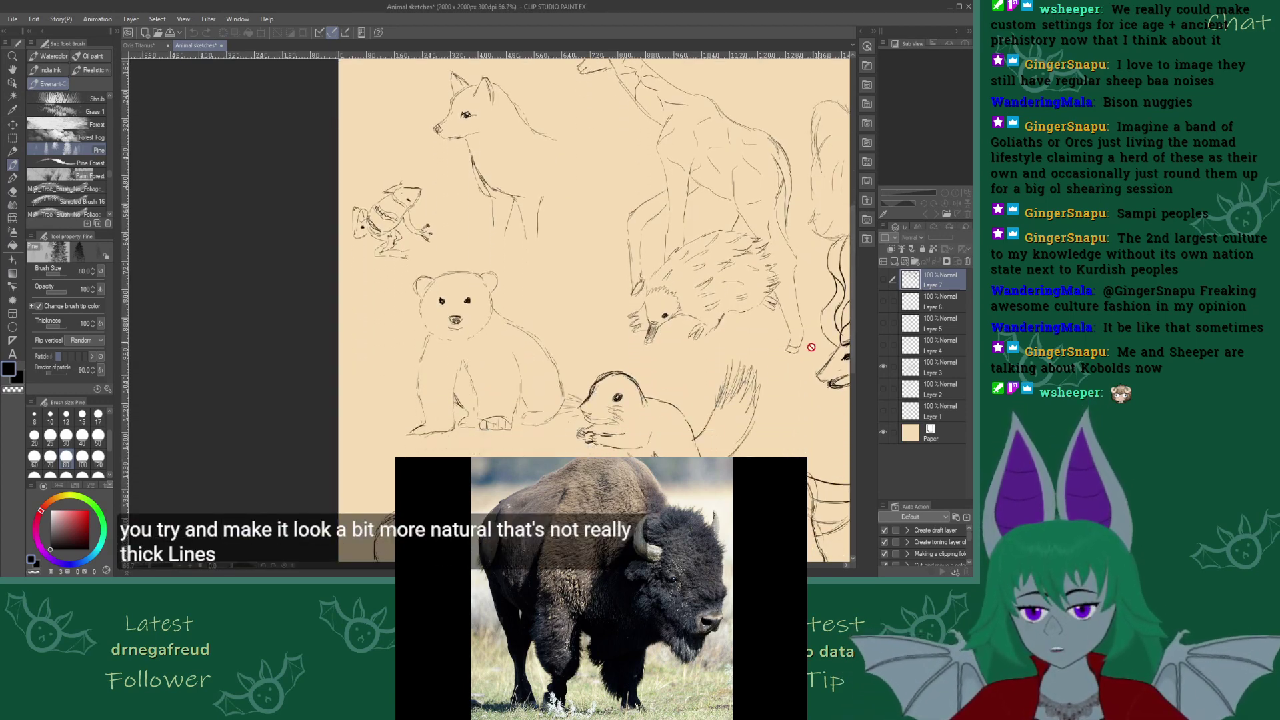
scroll(496, 310, "right", 4)
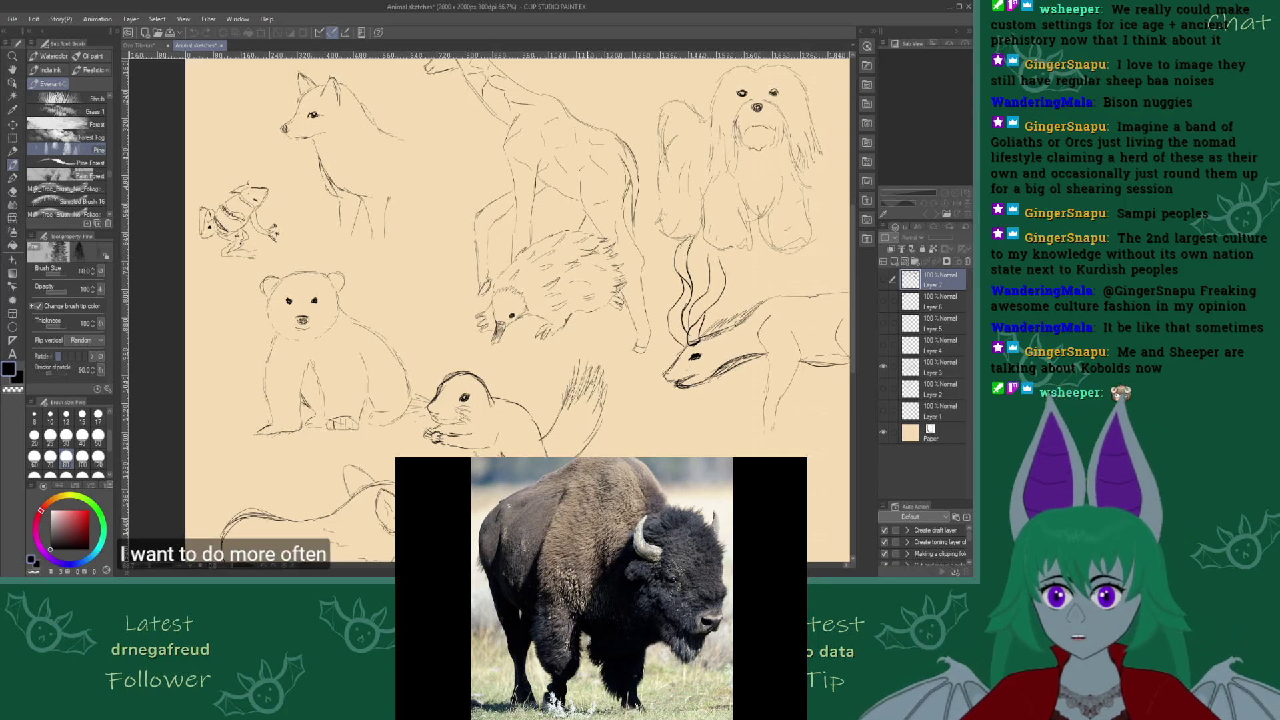
key("ctrl+minus")
key("ctrl+minus")
key("ctrl+minus")
key("ctrl+plus")
key("ctrl+plus")
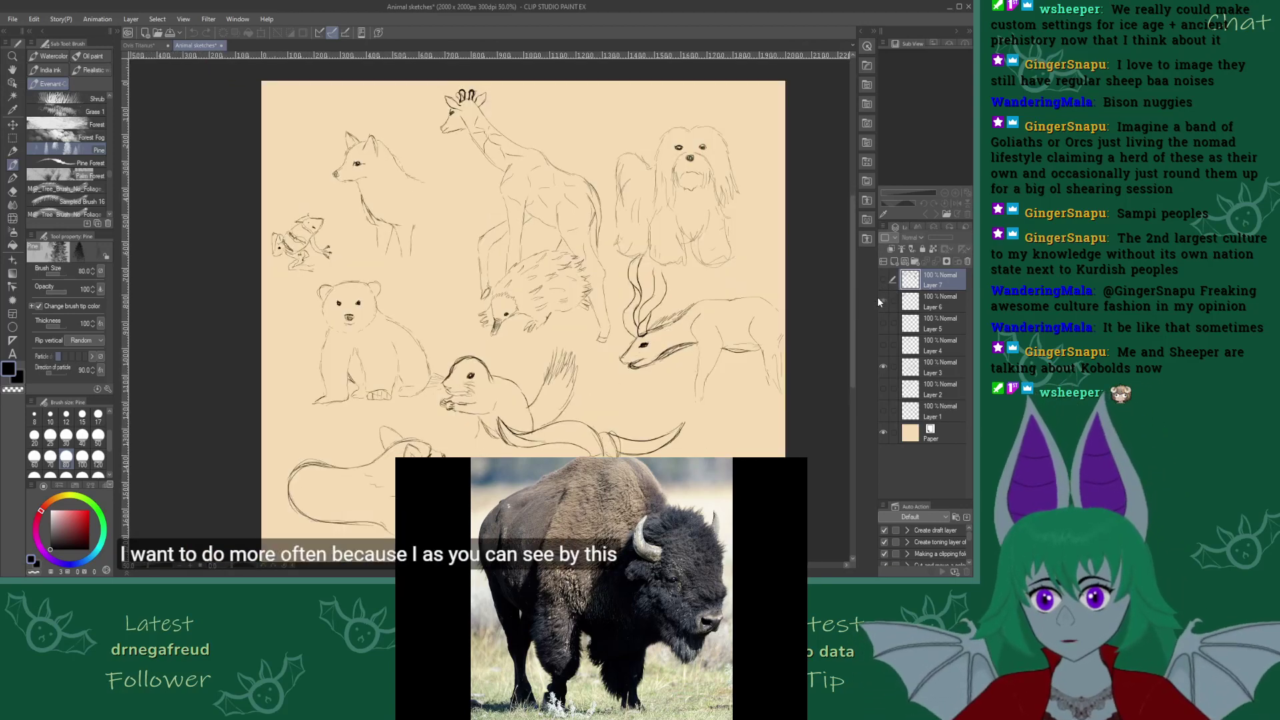
Show Layer 7 in place of Layer 3 and examine its gibbon sketch at closer range and alongside the neighbouring animals
left_click(883, 300)
left_click(883, 279)
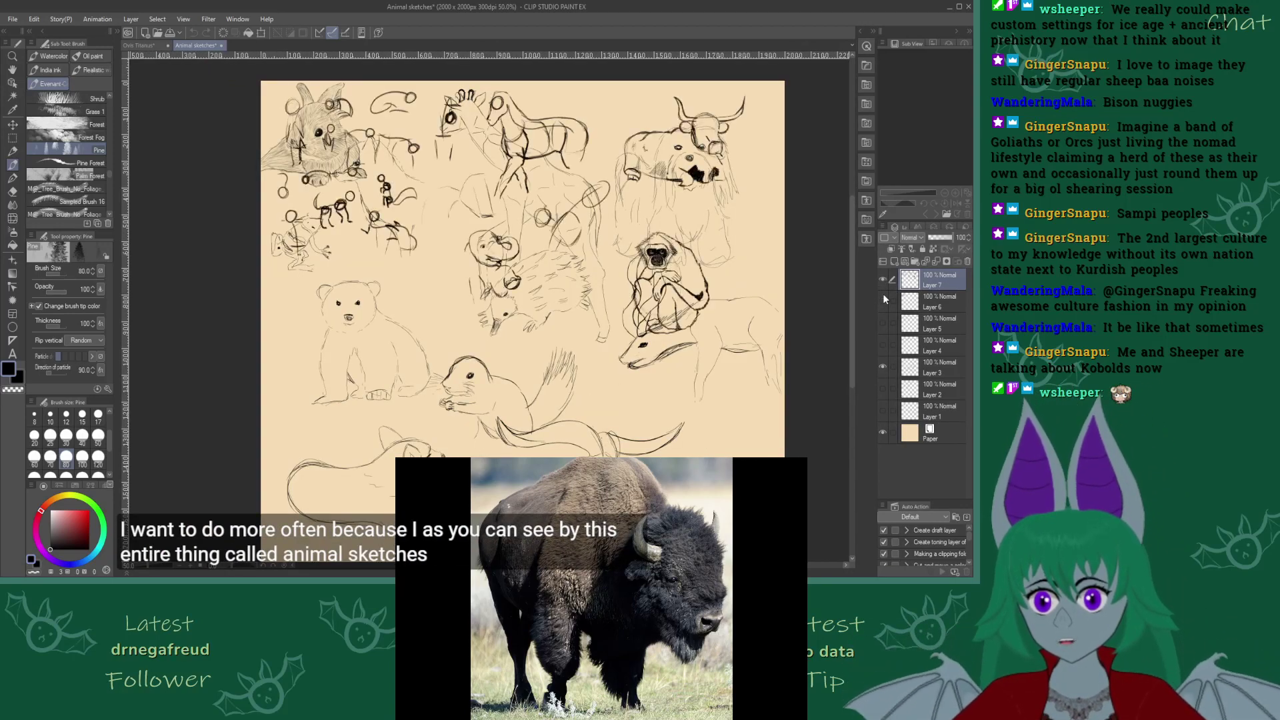
left_click(883, 300)
left_click(884, 367)
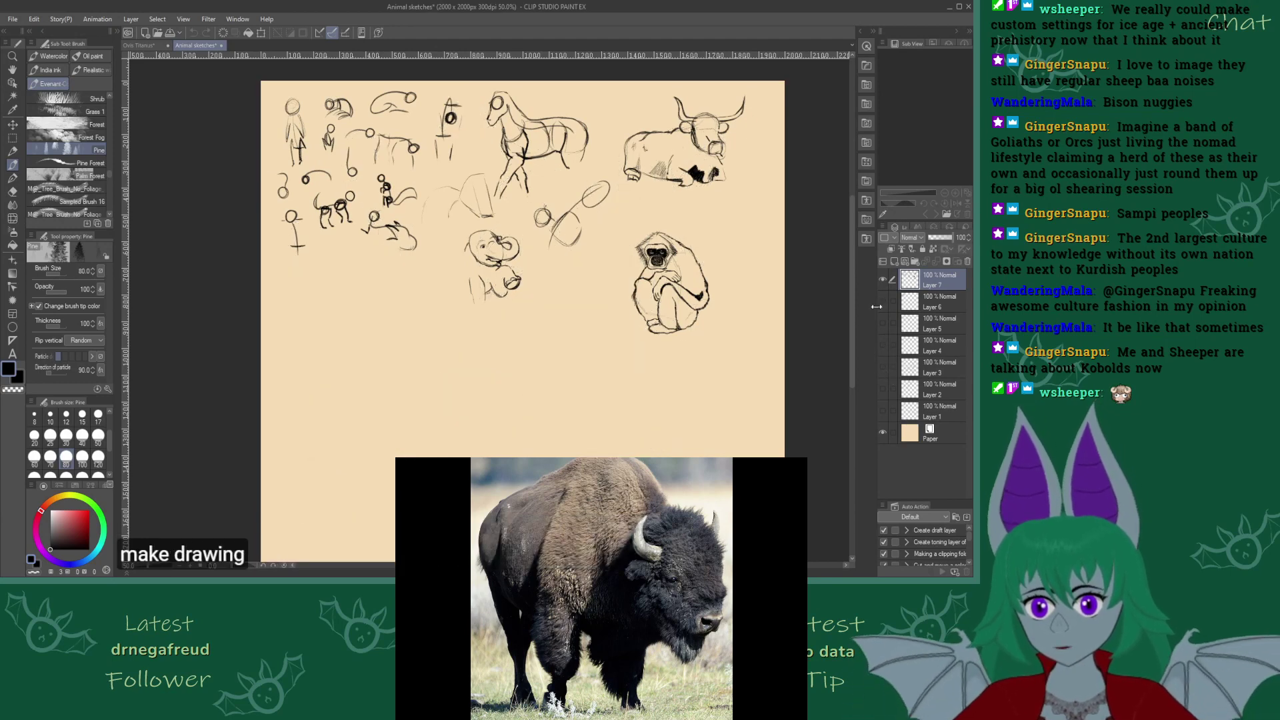
scroll(734, 267, "up", 5)
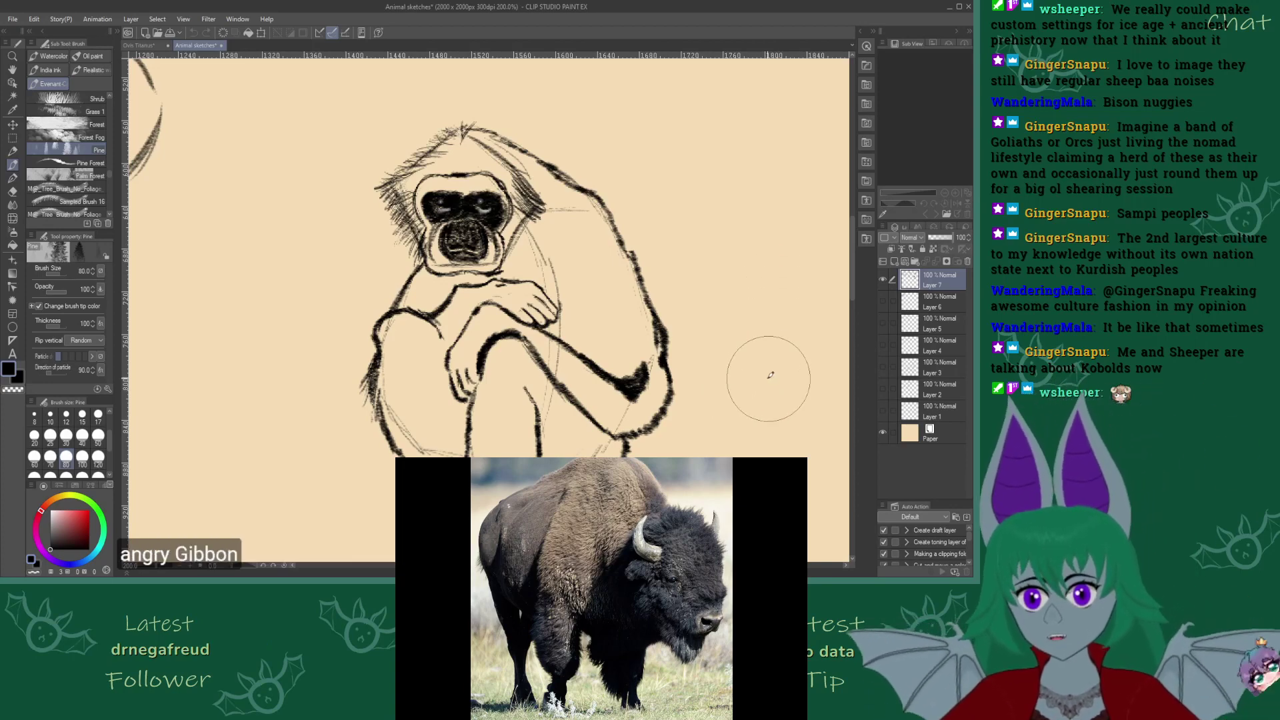
scroll(768, 436, "down", 5)
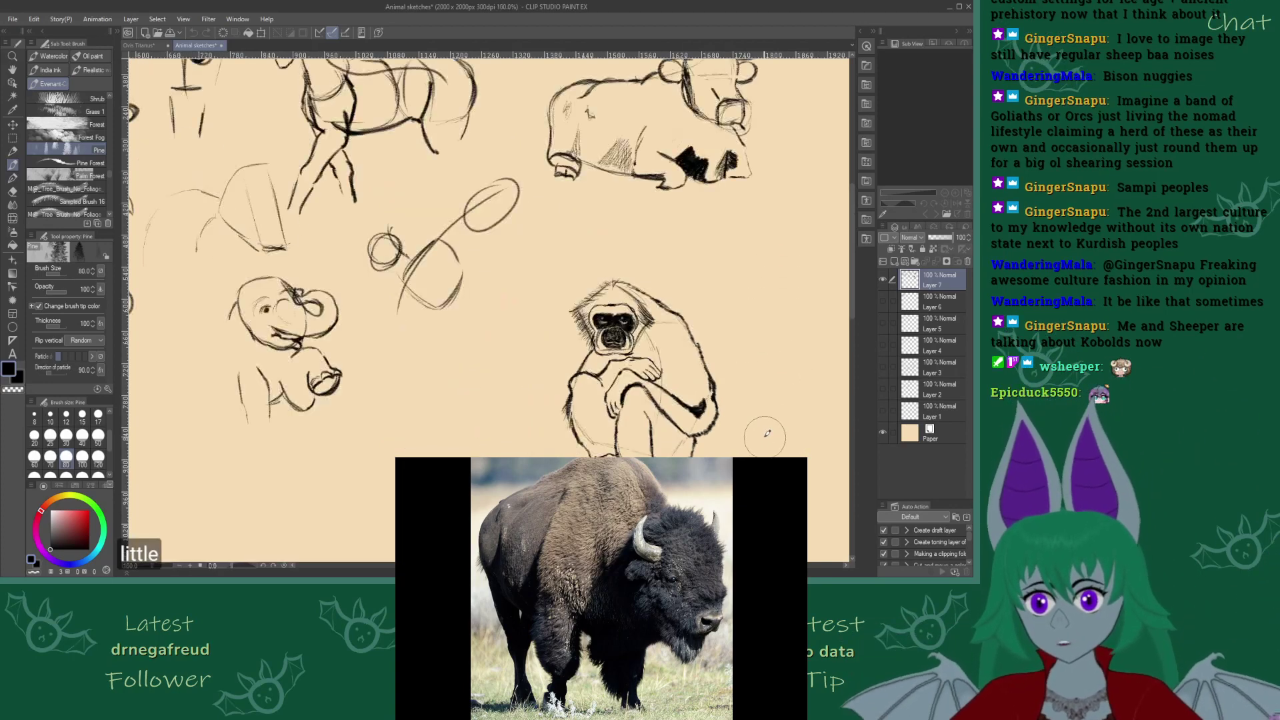
scroll(768, 437, "up", 1)
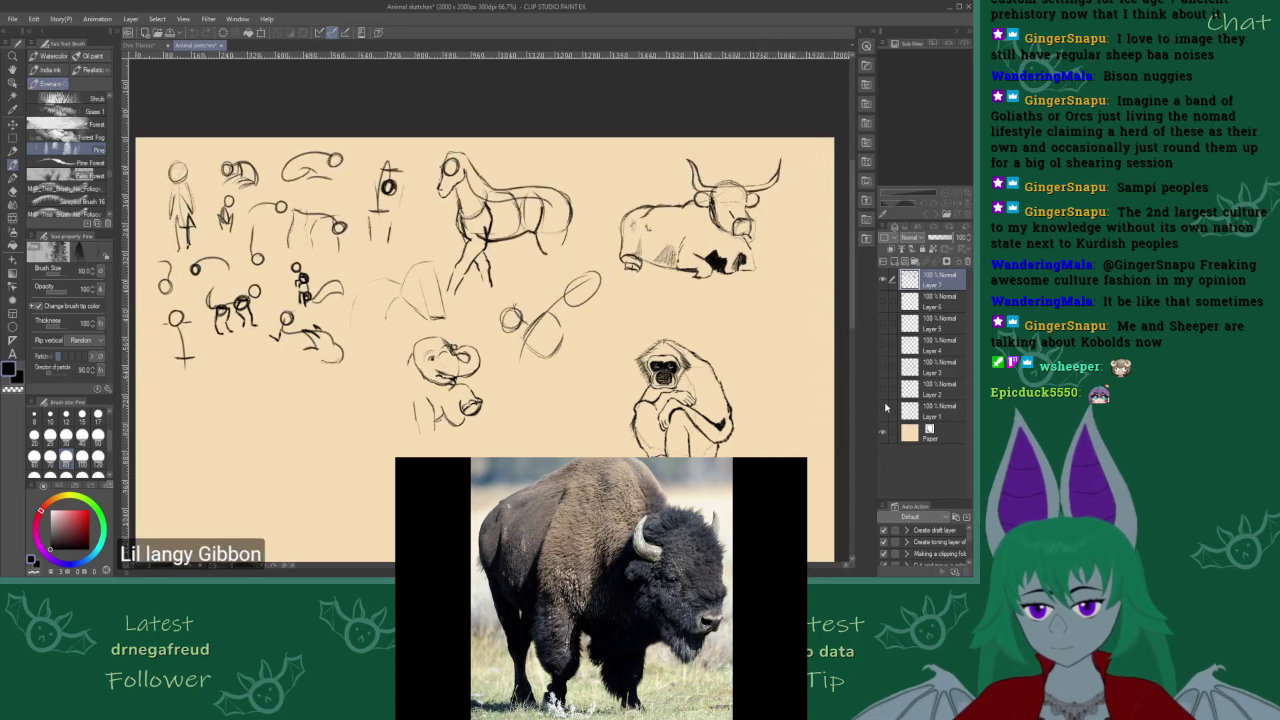
Return to the bison-sheep drawing and set the Pine brush size to 12
left_click(149, 44)
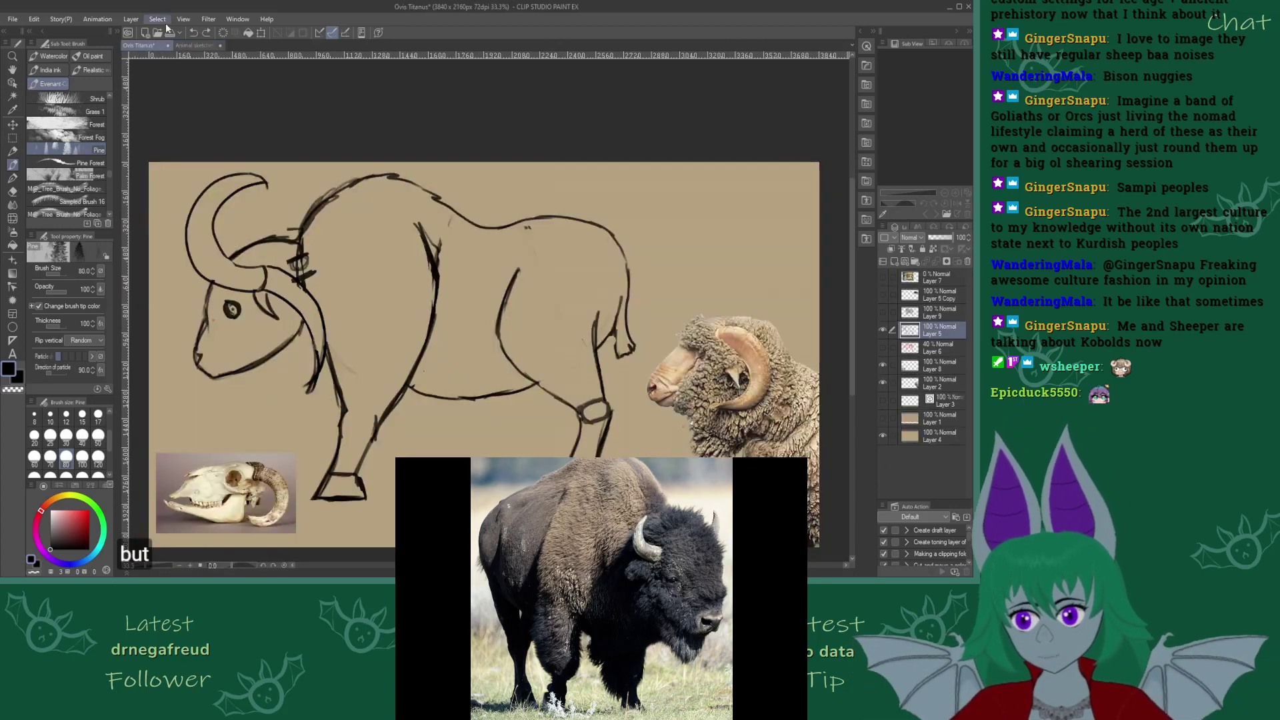
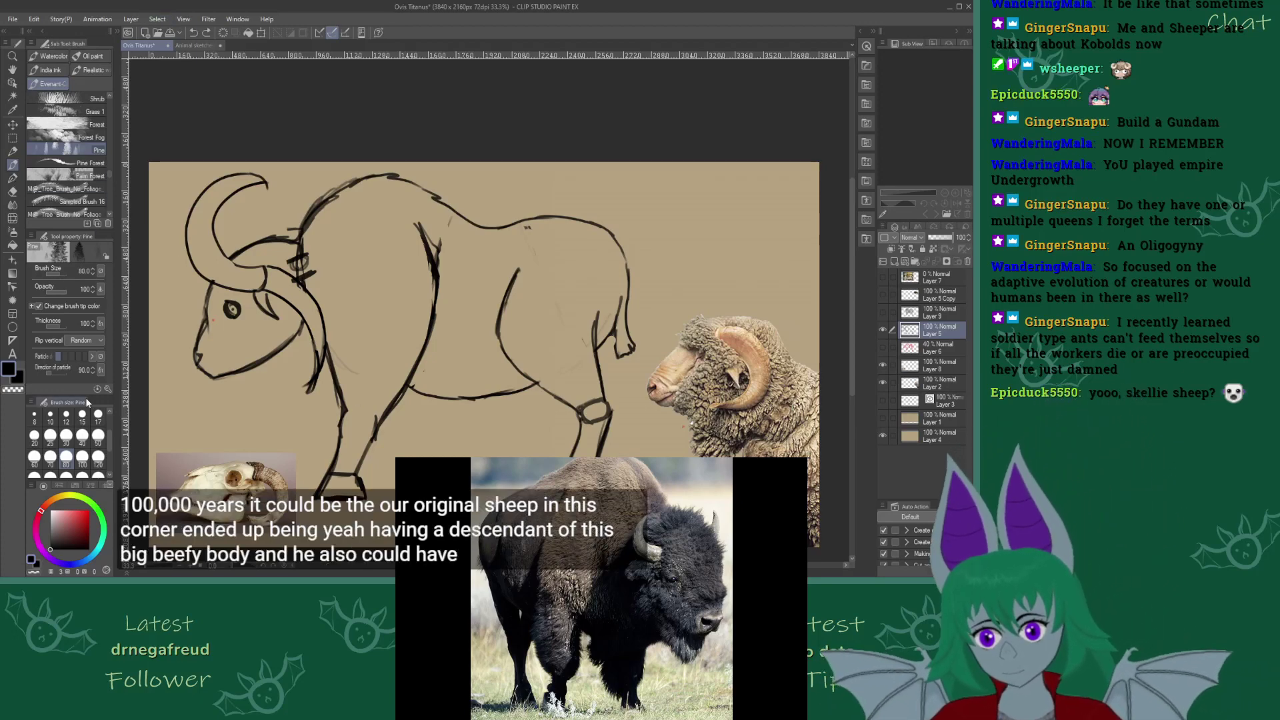
left_click(66, 414)
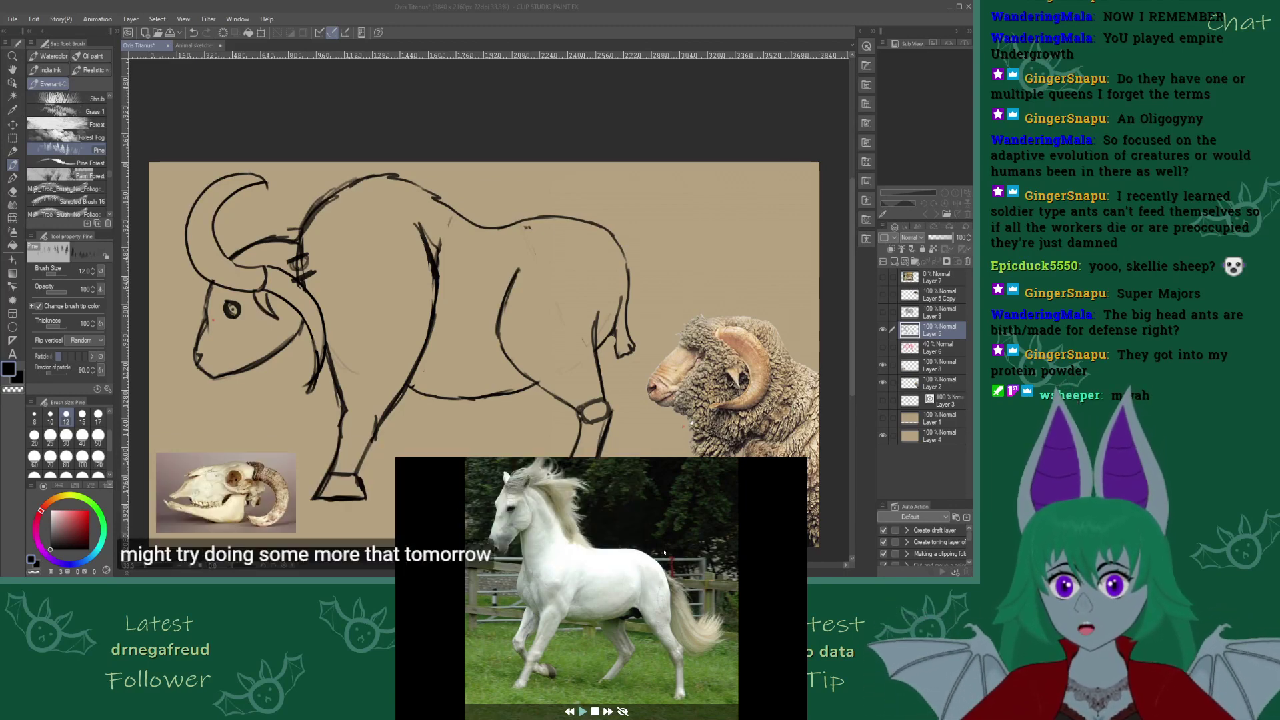
Go back through the reference slideshow from the white horse to the photo of the horned ibex on the rocks
left_click(570, 713)
left_click(570, 712)
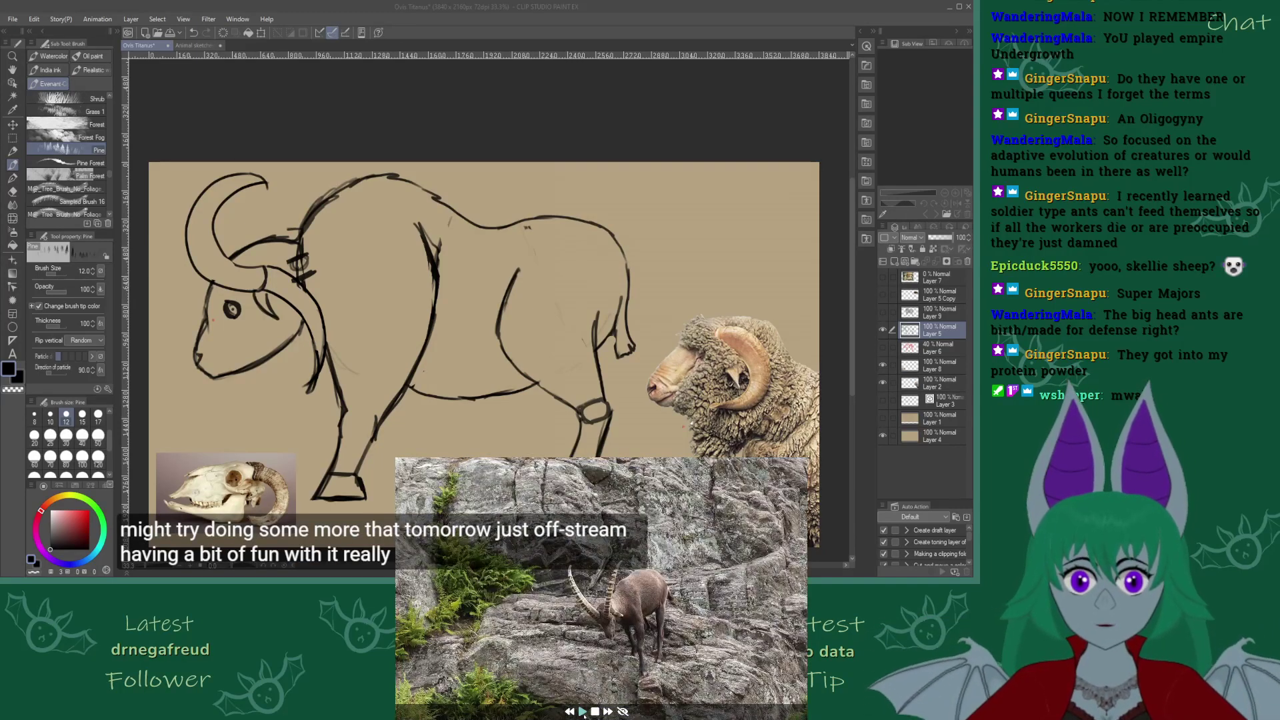